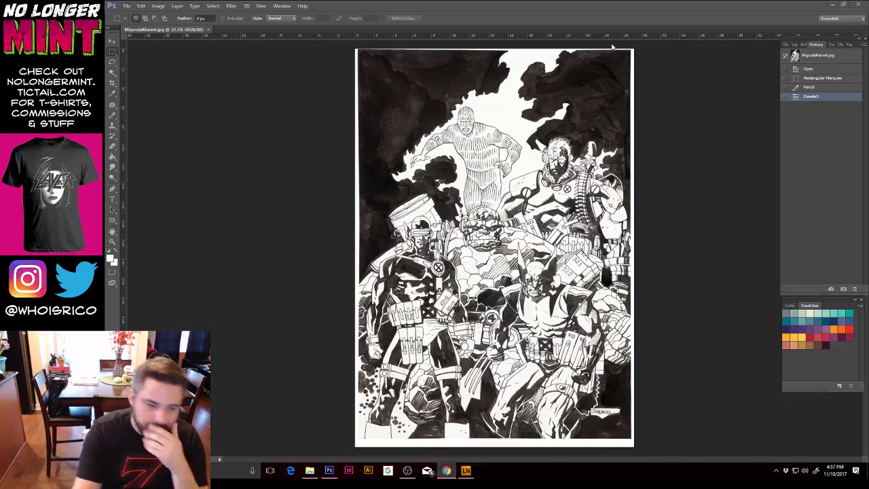
left_click(158, 6)
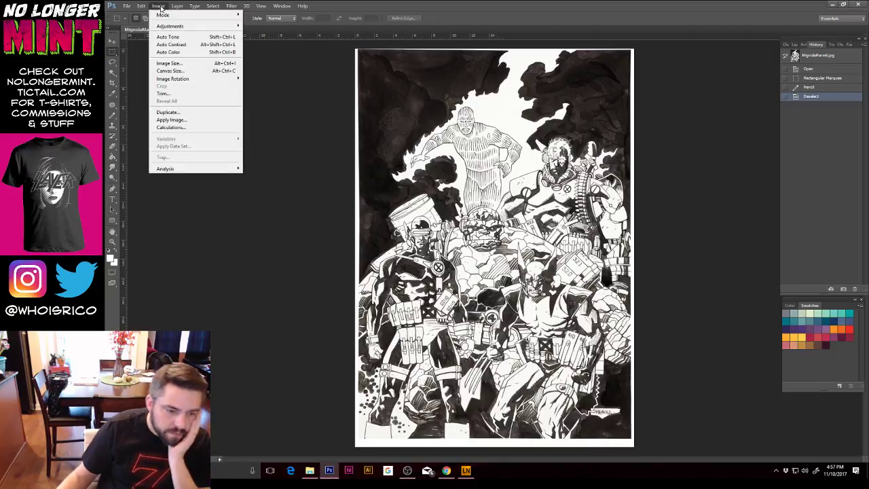
mouse_move(209, 31)
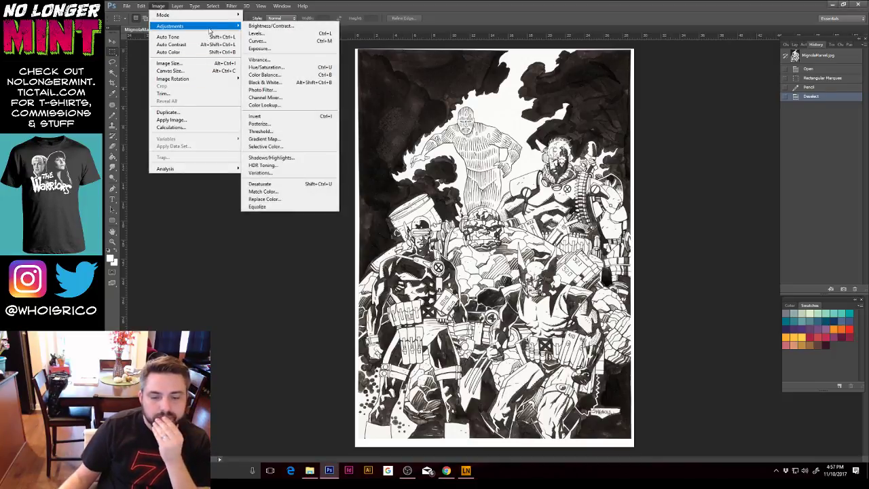
left_click(455, 13)
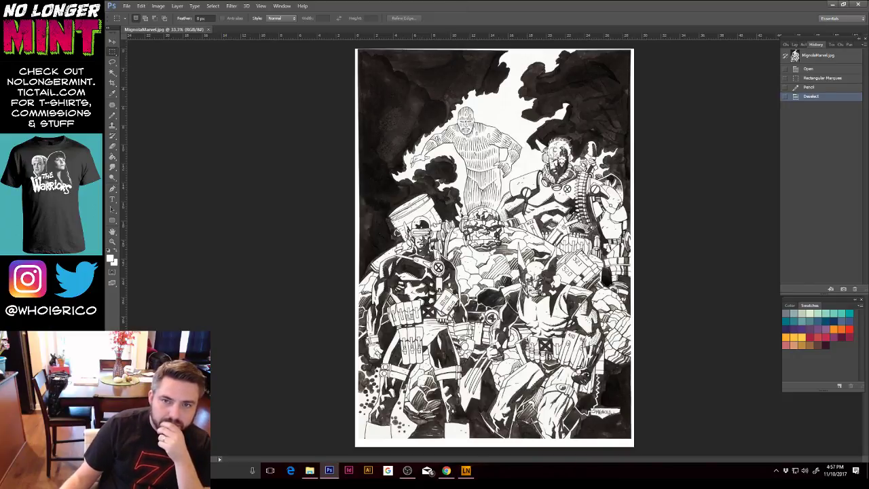
key("alt+Tab")
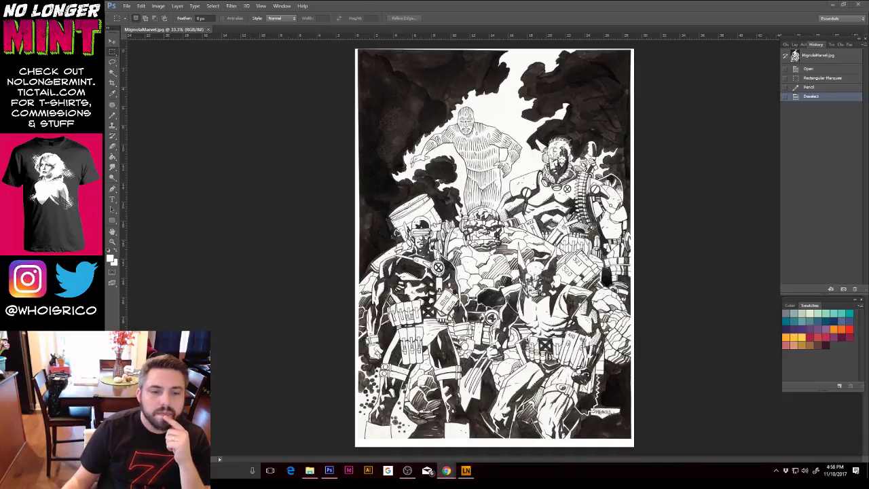
mouse_move(447, 472)
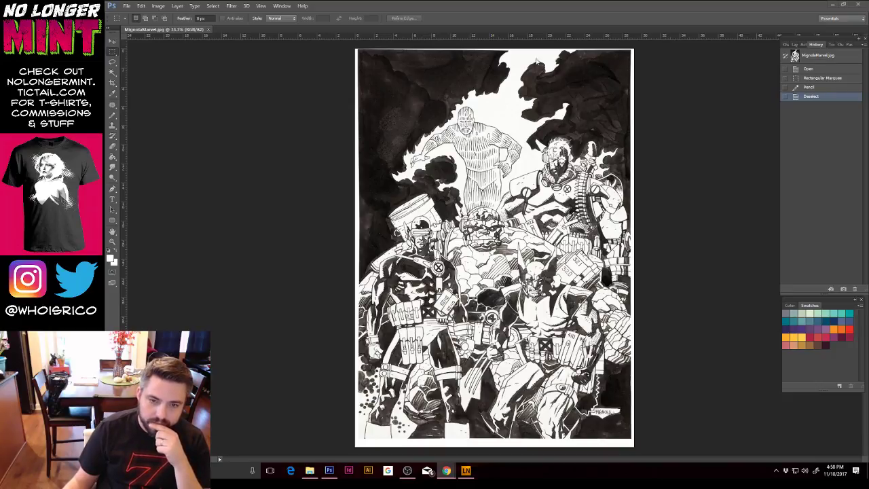
Step: Try a Levels adjustment on the RGB scan with black input 159 and white input 187, and inspect the line quality up close
left_click(157, 6)
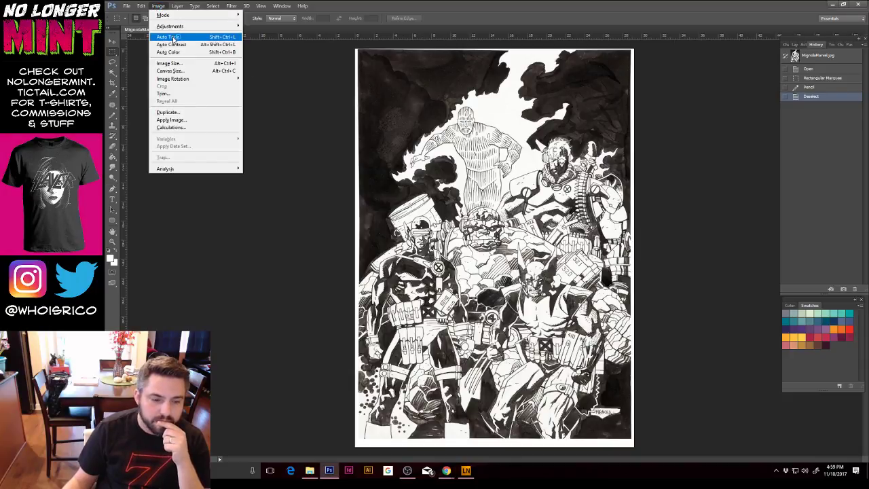
mouse_move(183, 26)
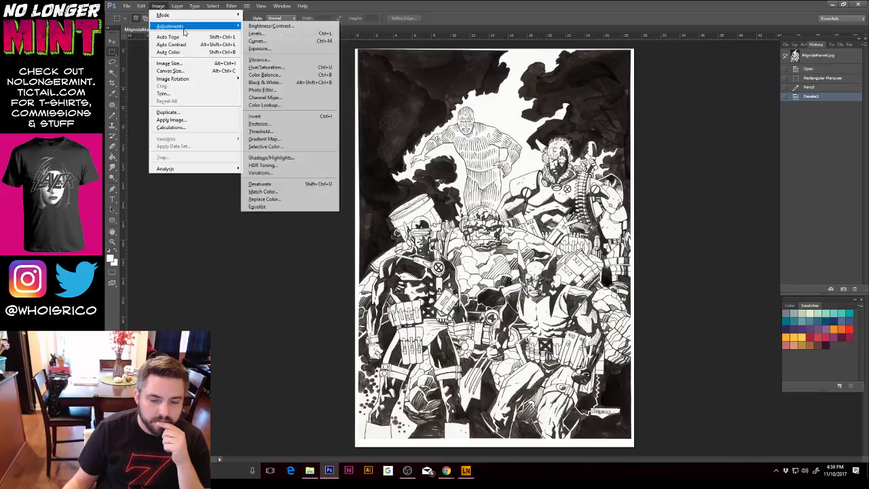
left_click(285, 34)
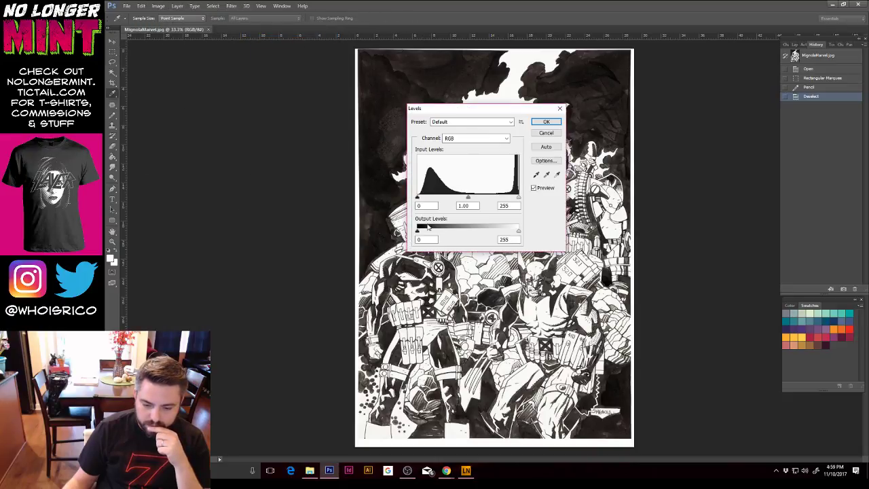
left_click_drag(418, 197, 491, 198)
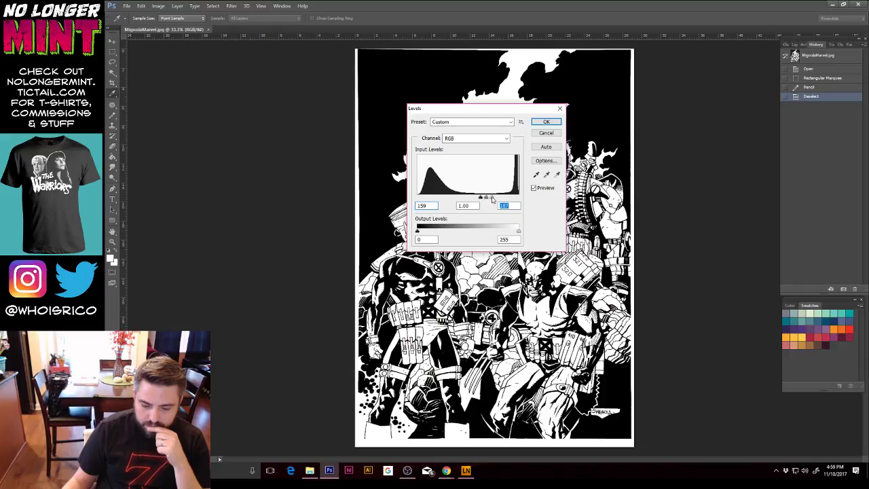
left_click(551, 123)
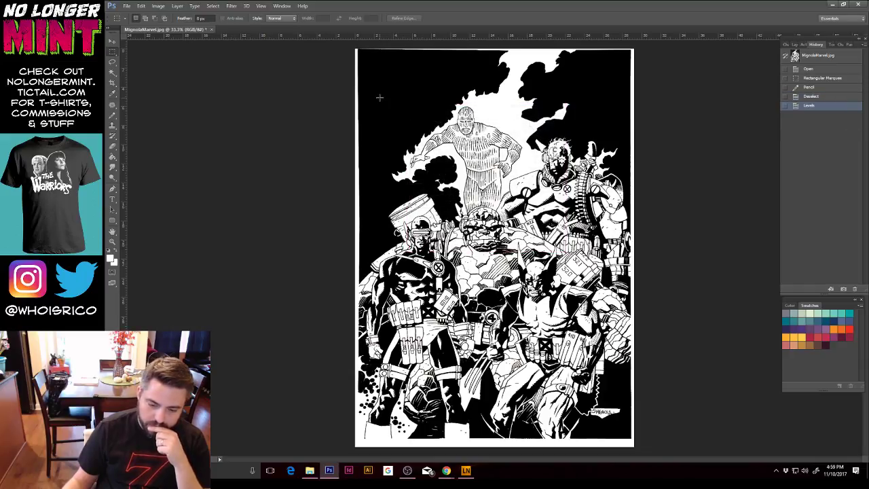
left_click(112, 243)
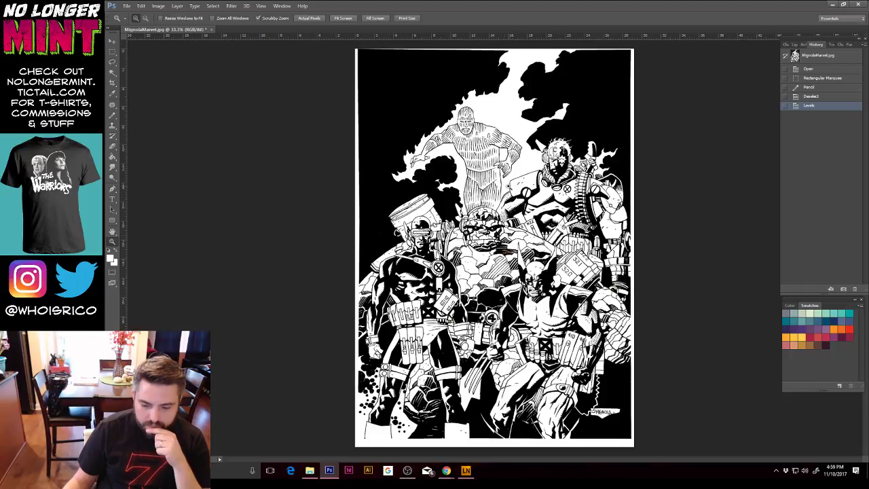
left_click_drag(500, 185, 538, 247)
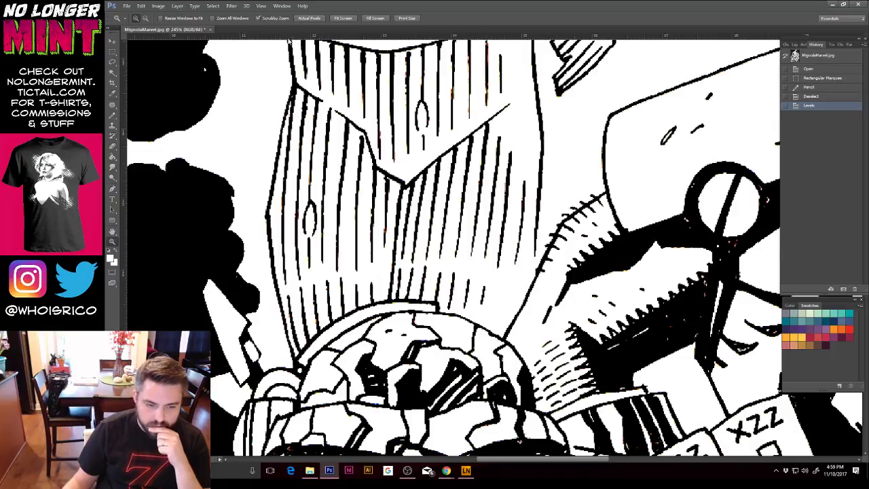
Step: Revert the image to its opened state and convert it to Grayscale, discarding the color information
left_click(818, 70)
left_click(159, 7)
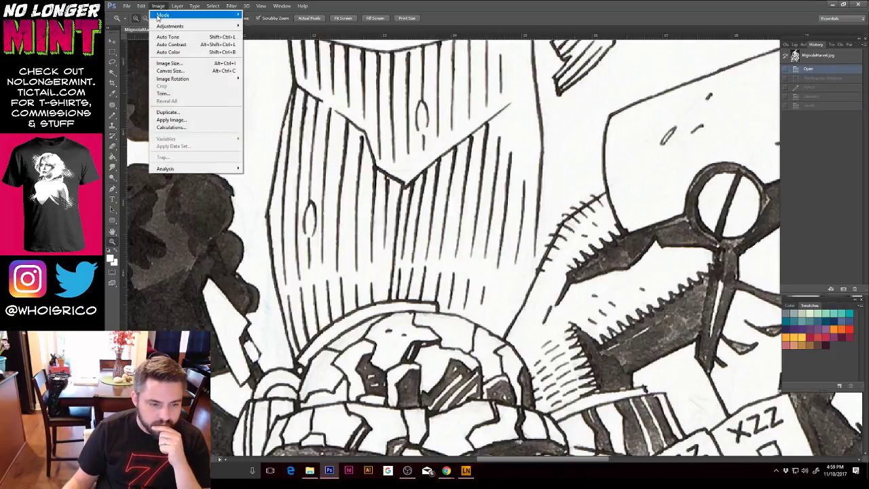
mouse_move(158, 16)
left_click(262, 23)
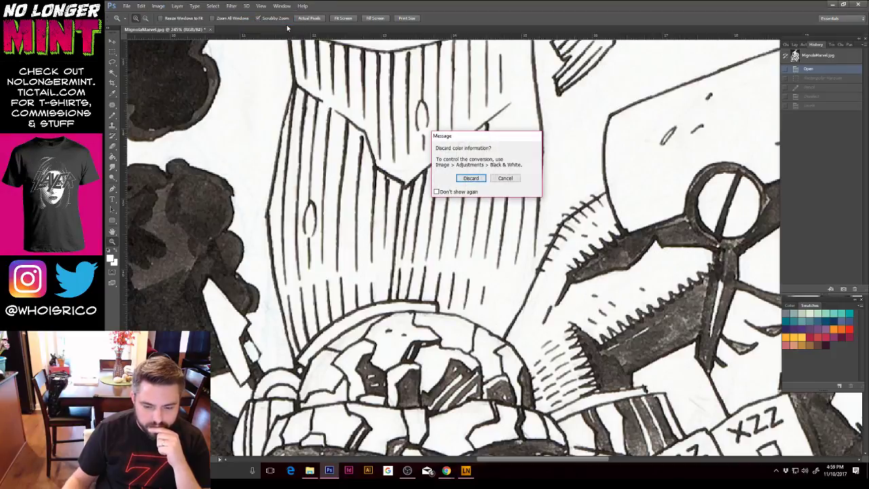
key("Return")
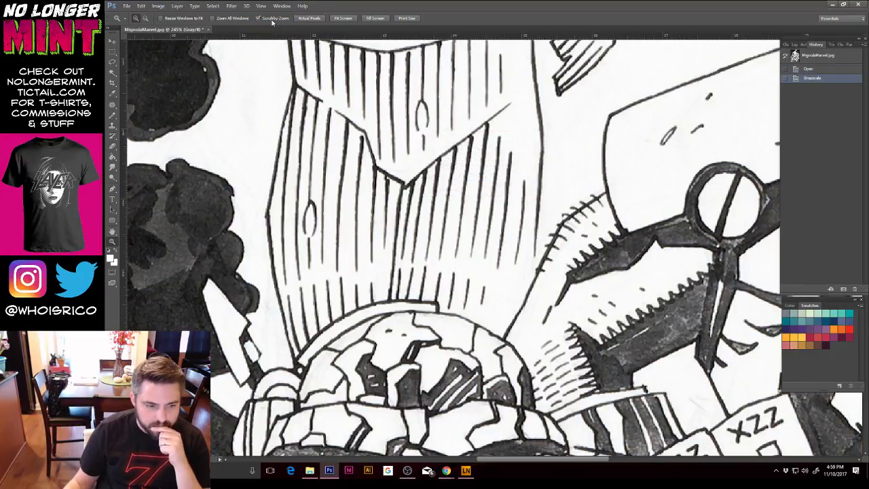
Step: Apply Levels to the grayscale artwork with black input about 158 and white input 183 to get solid blacks and clean whites
left_click(158, 6)
mouse_move(170, 25)
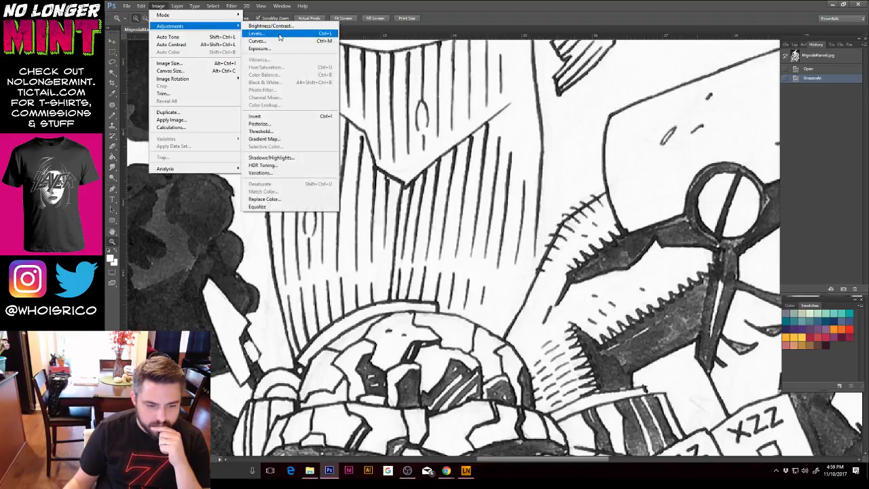
left_click(279, 38)
left_click_drag(417, 197, 463, 201)
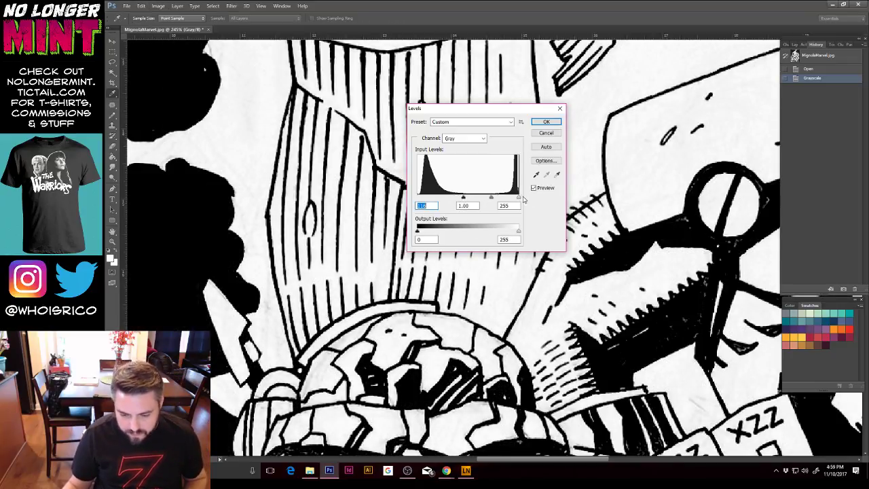
left_click_drag(518, 197, 481, 198)
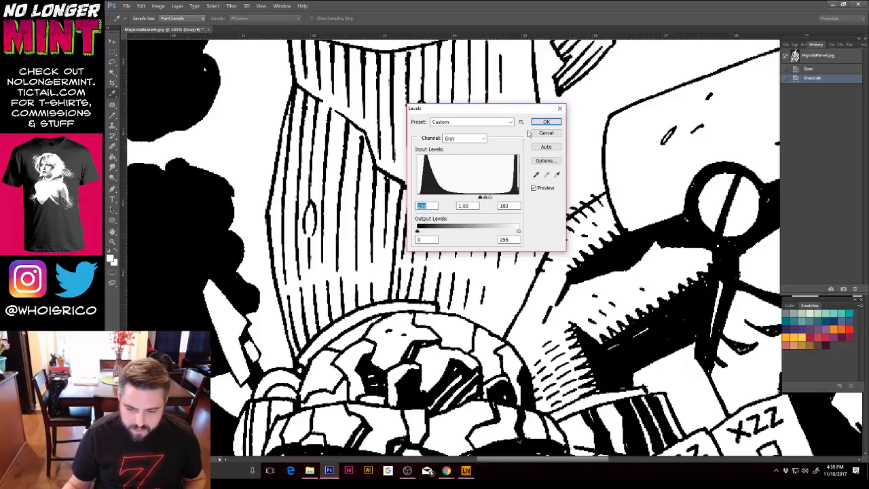
left_click(546, 122)
key("z")
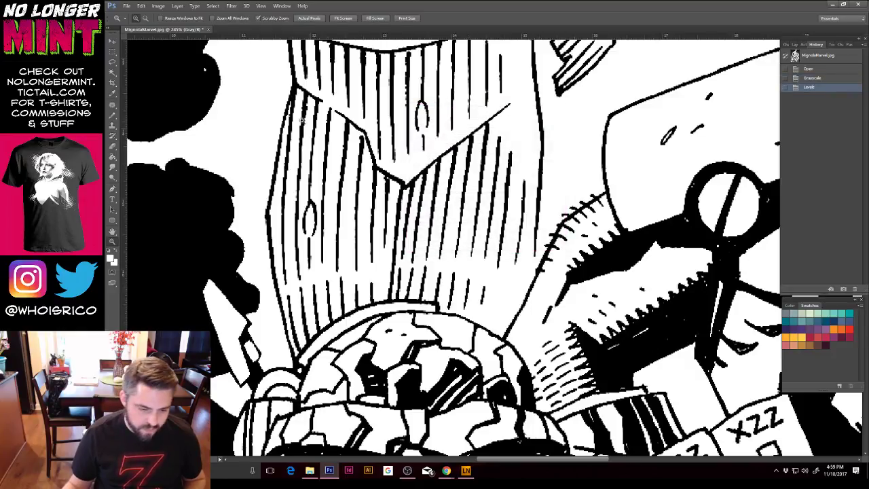
key("ctrl+0")
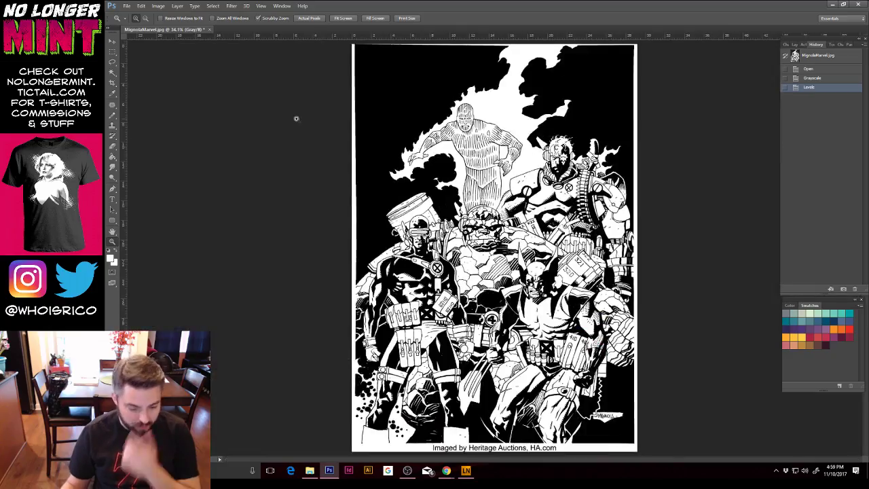
Step: Run the recorded Set Em Up action on the artwork, continuing past its missing-layer interruptions
left_click(803, 45)
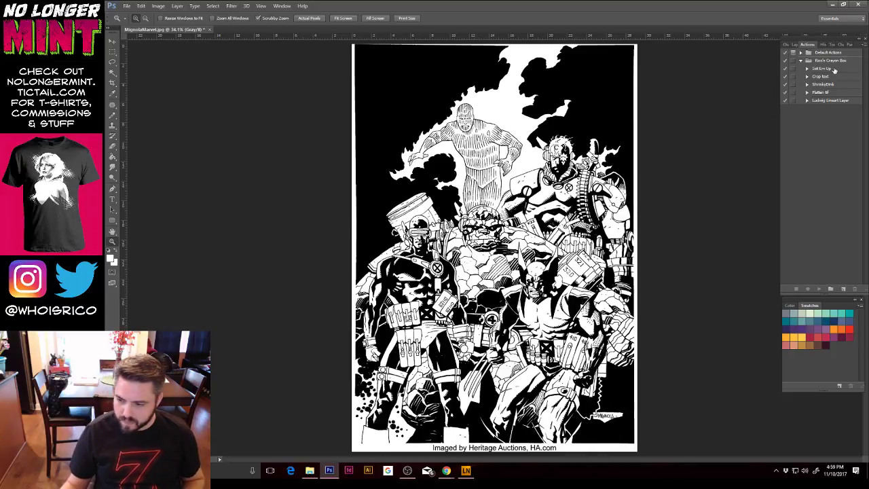
left_click(833, 69)
left_click(819, 289)
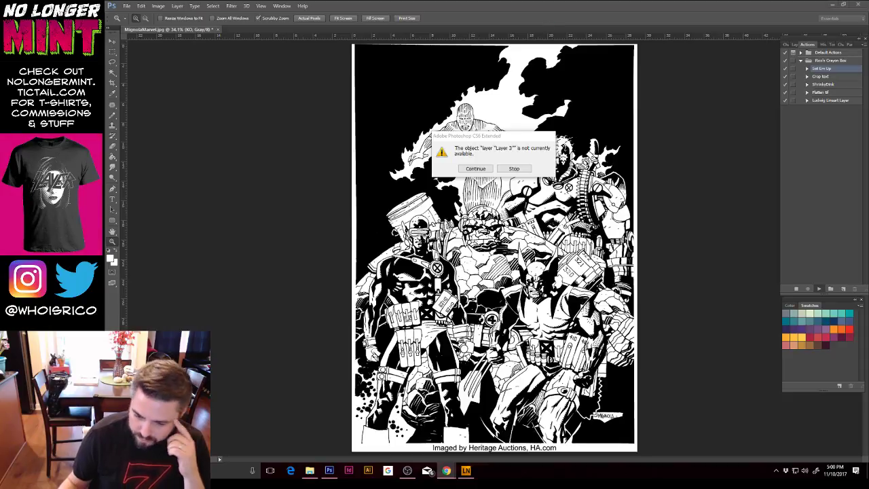
left_click(473, 170)
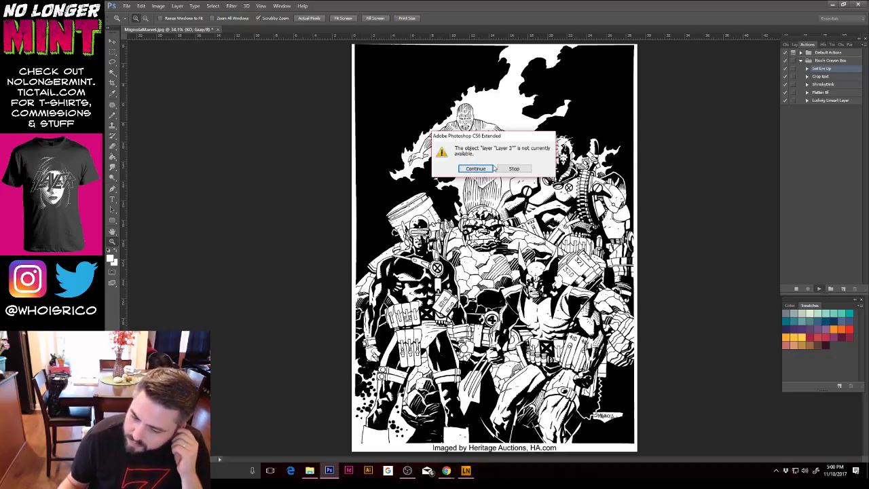
left_click(488, 169)
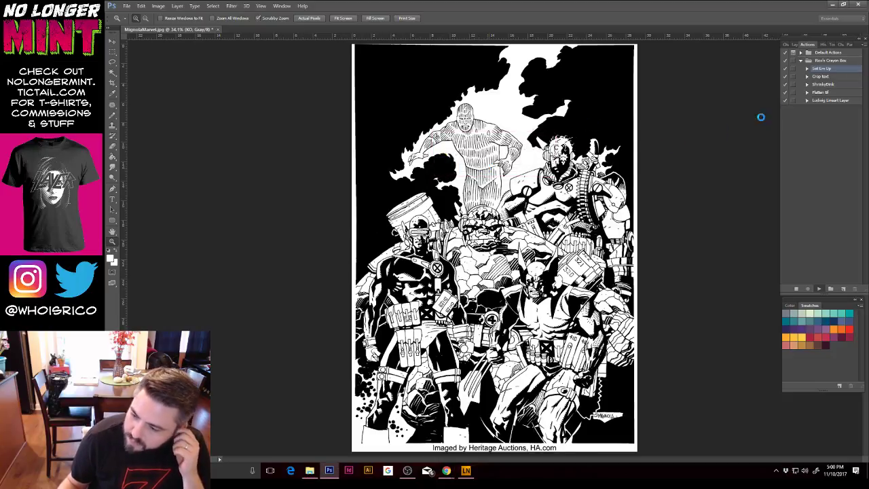
Step: Check the separated line art without the Background layer, and delete that layer
left_click(796, 46)
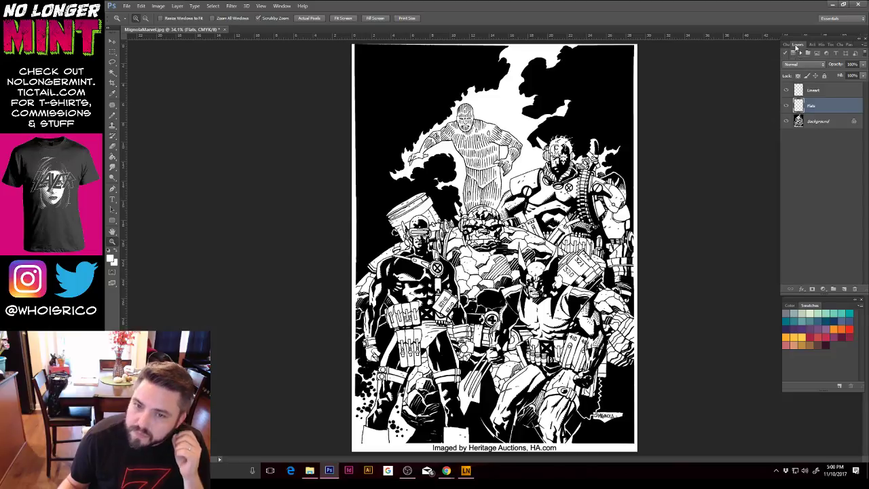
left_click(787, 122)
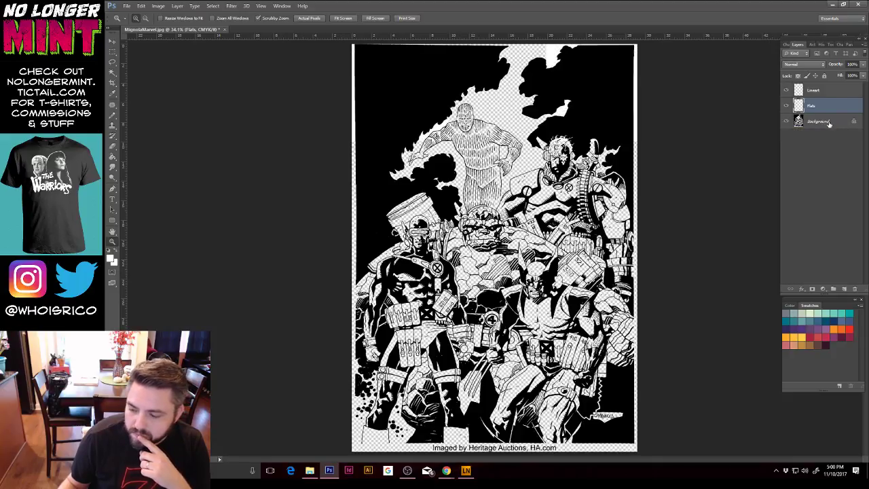
left_click(787, 122)
left_click_drag(818, 121, 856, 290)
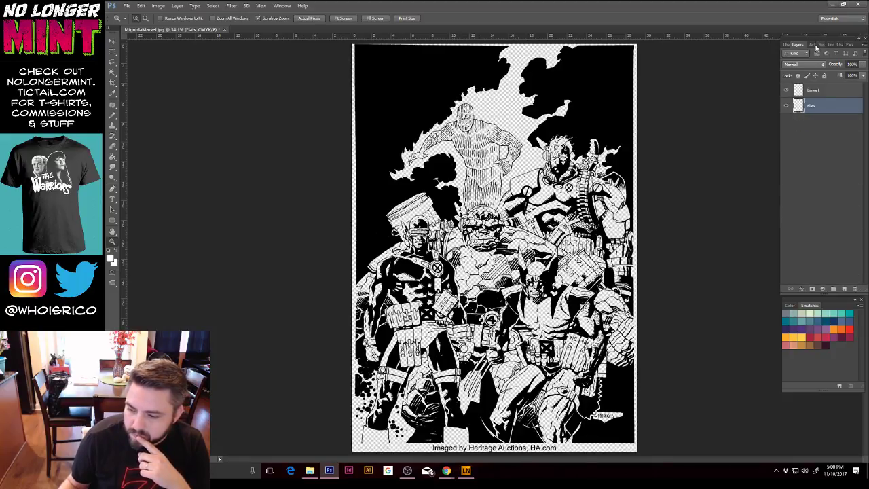
Step: Load the Lineart channel as a selection and make the Lineart layer active
left_click(808, 44)
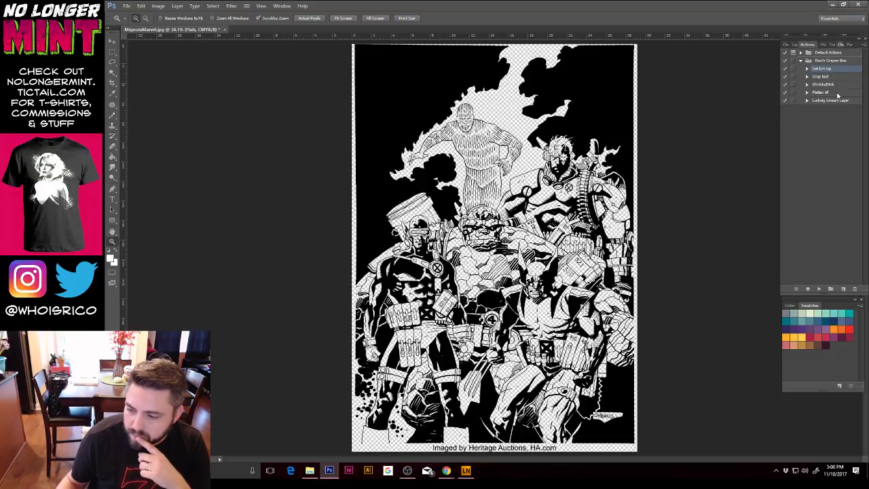
left_click(841, 45)
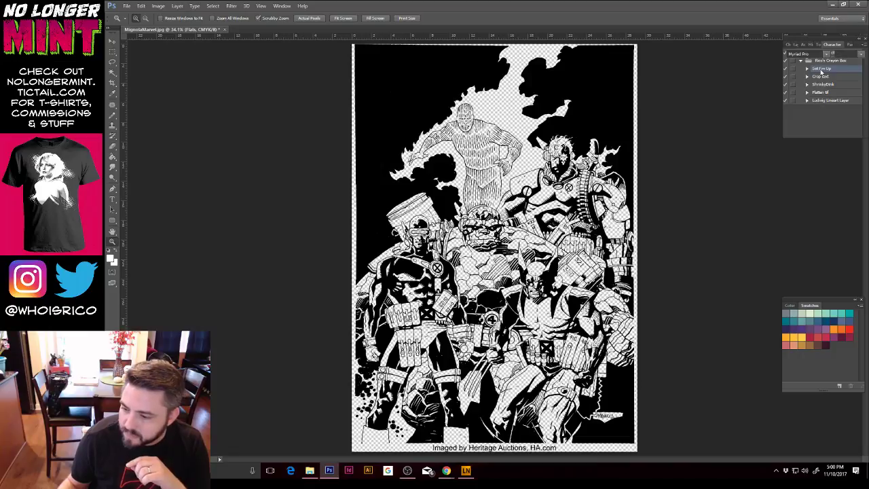
left_click(789, 46)
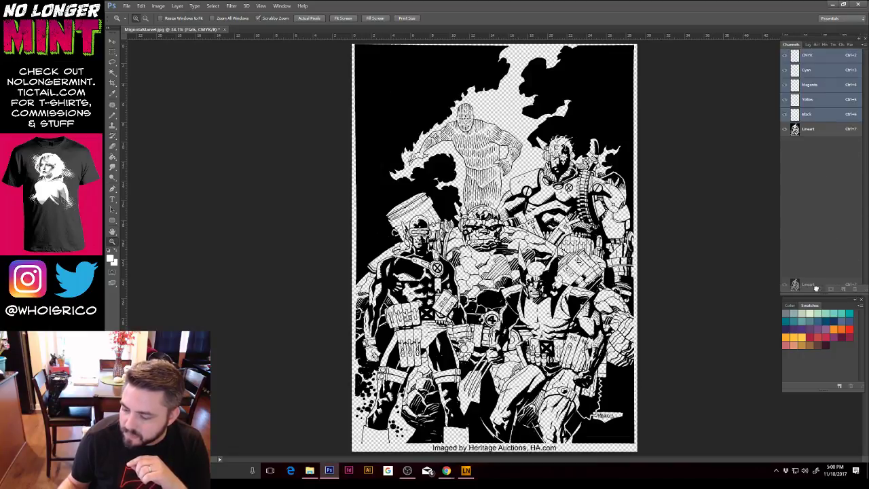
left_click(819, 288)
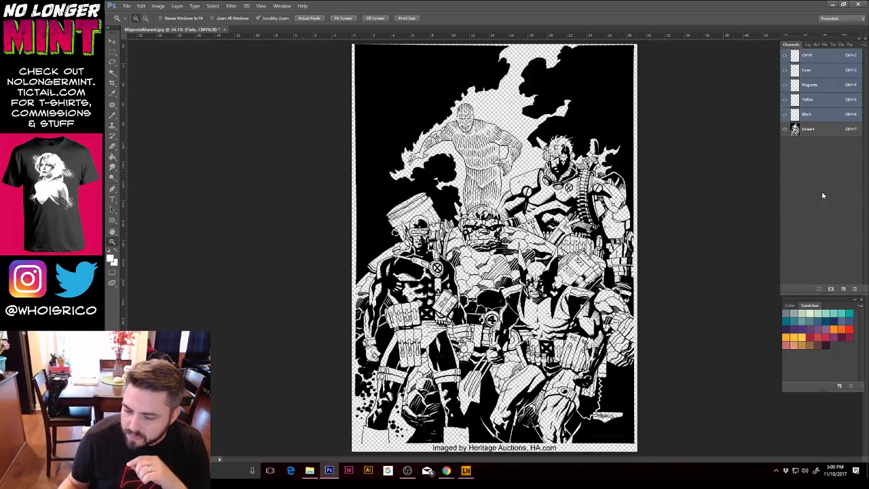
left_click(807, 44)
left_click(815, 91)
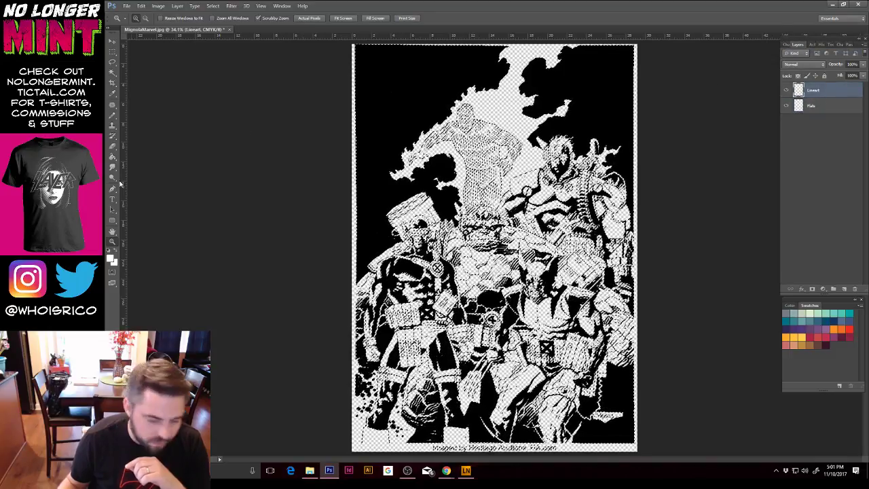
Step: Reset the foreground and background colors to default and fill the selection on the Lineart layer with black
key("d")
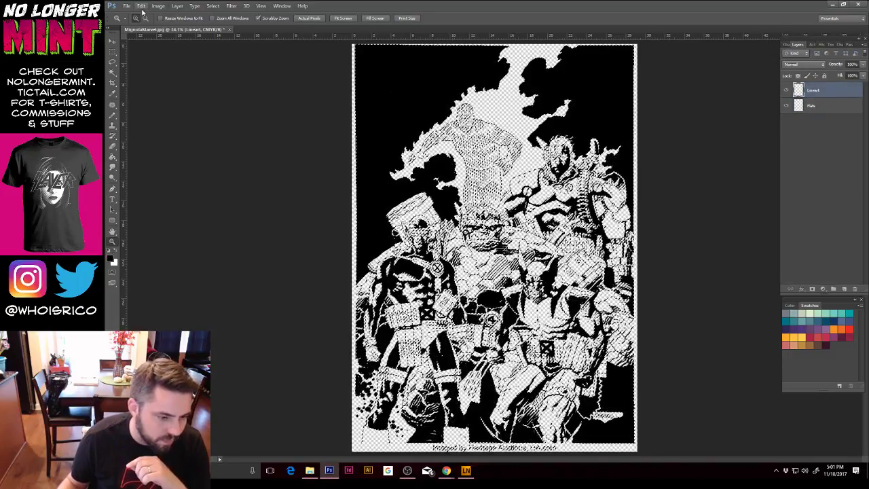
left_click(140, 6)
left_click(169, 119)
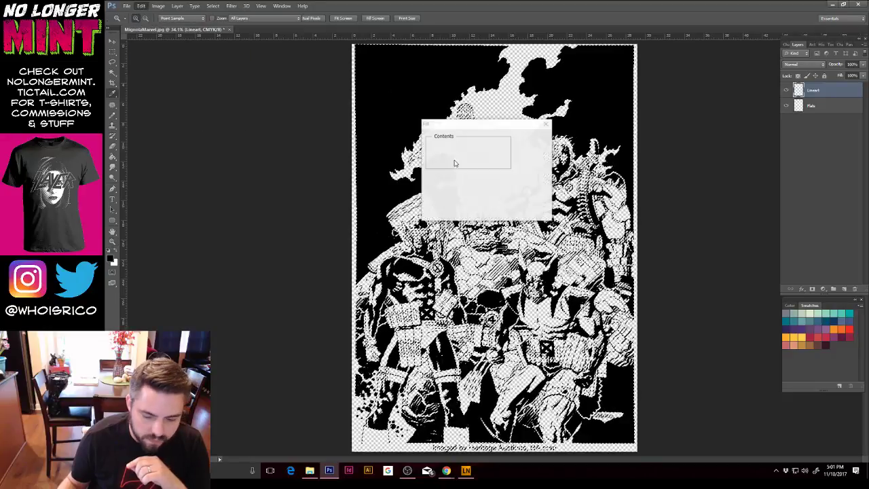
left_click(532, 141)
key("z")
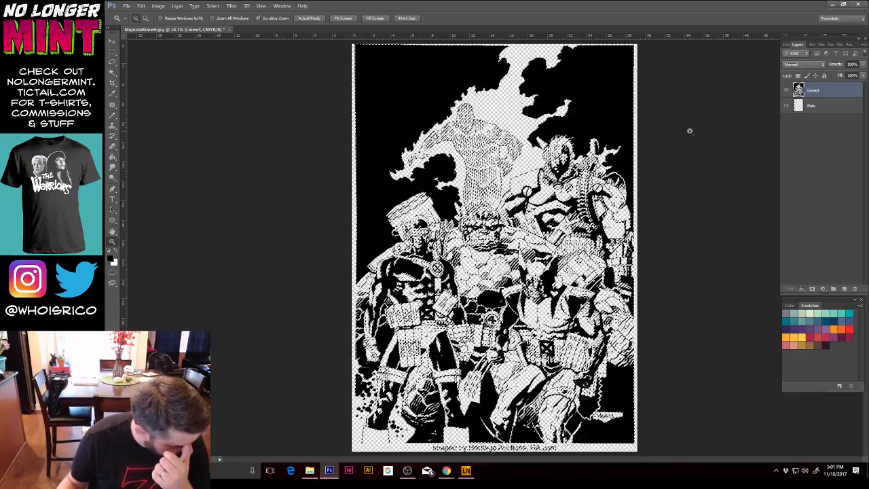
Step: Fill the whole Flats layer with a muted purple, #986699, set as the foreground color
left_click(810, 107)
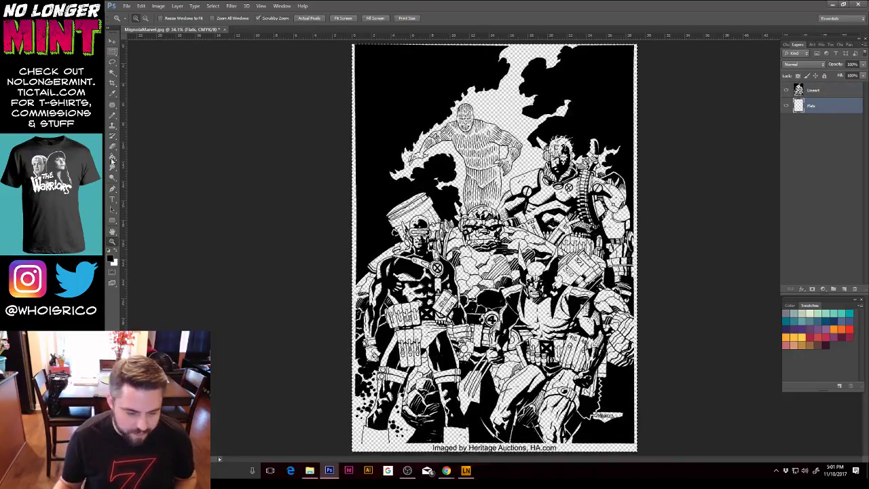
left_click(110, 258)
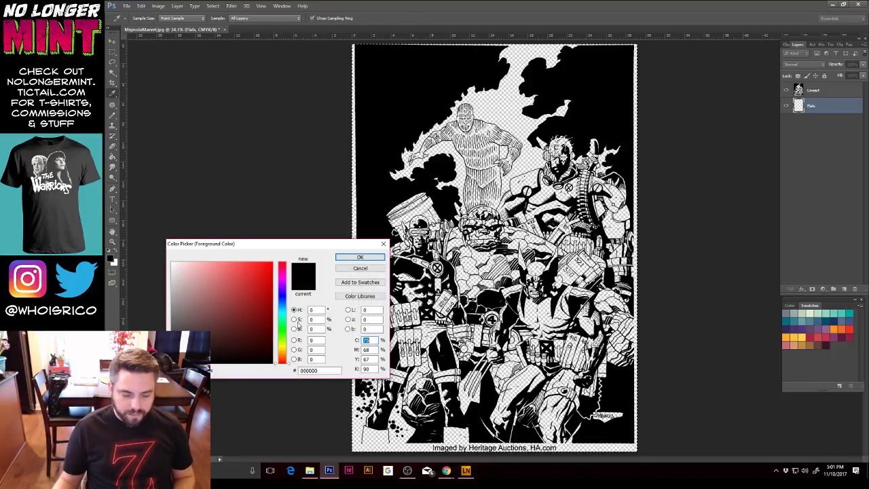
left_click(278, 285)
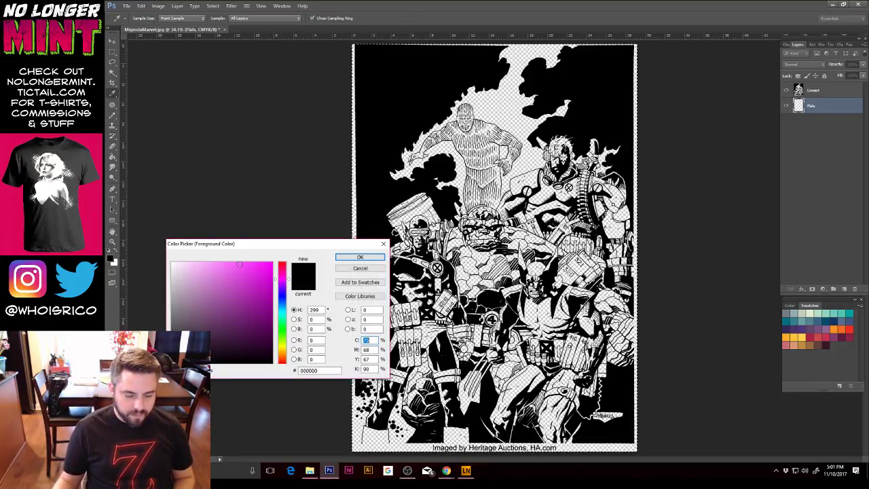
left_click(208, 296)
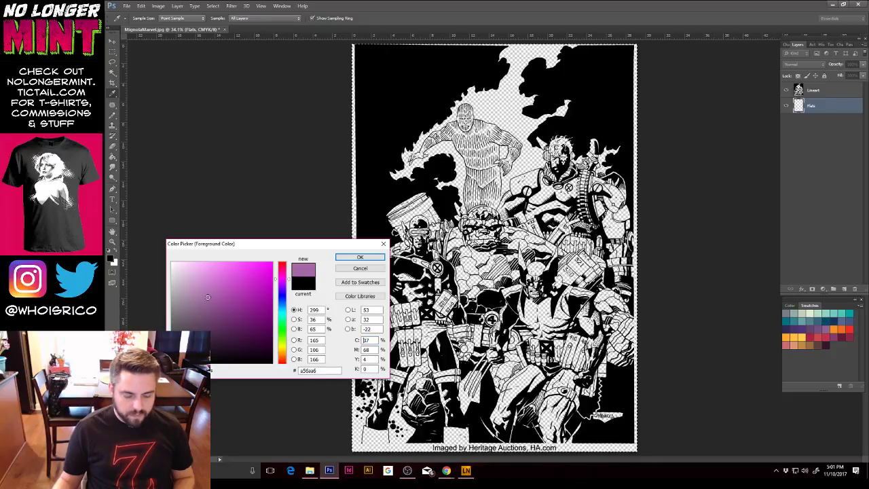
left_click(356, 257)
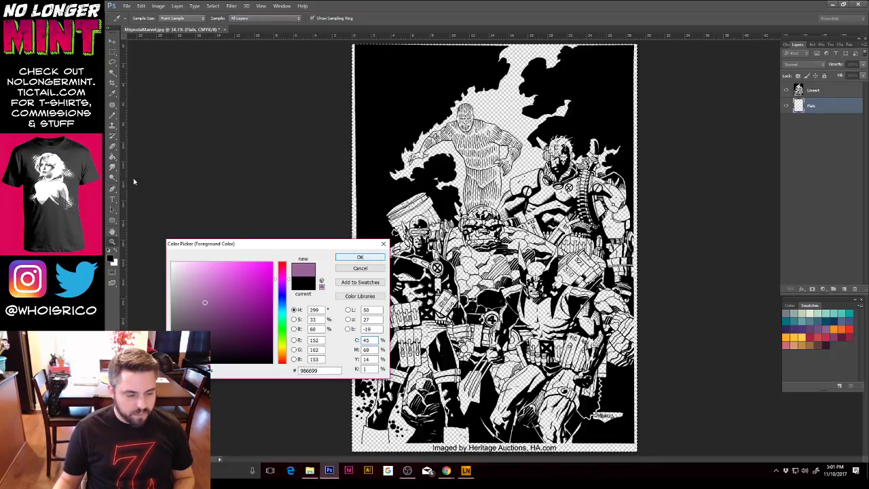
left_click(111, 156)
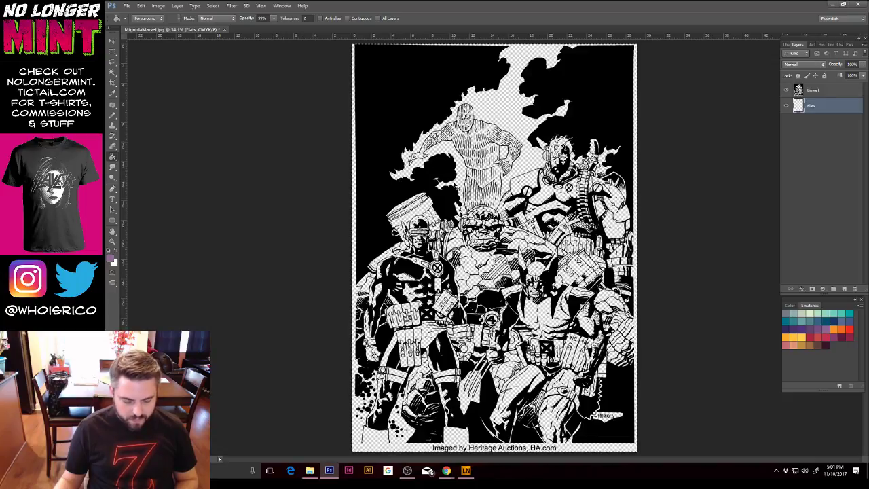
left_click(388, 270)
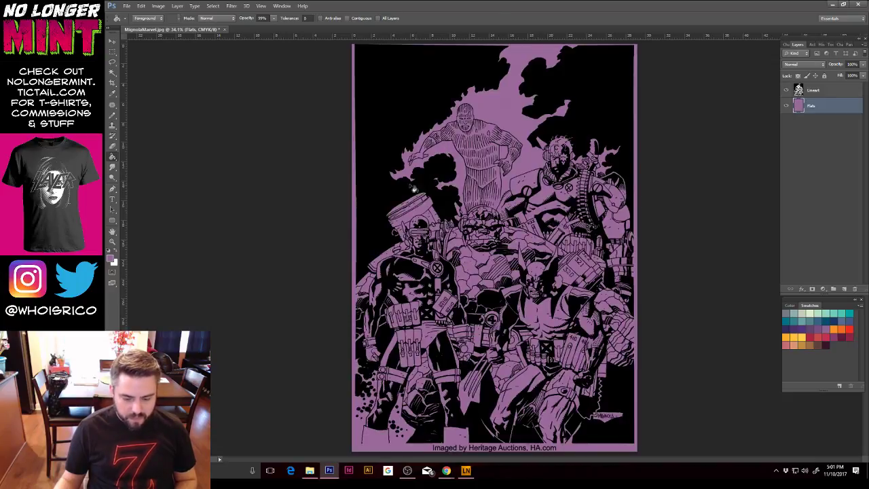
Step: Remove the "Imaged by Heritage Auctions, HA.com" caption from the Lineart layer and clear the selection
left_click(112, 51)
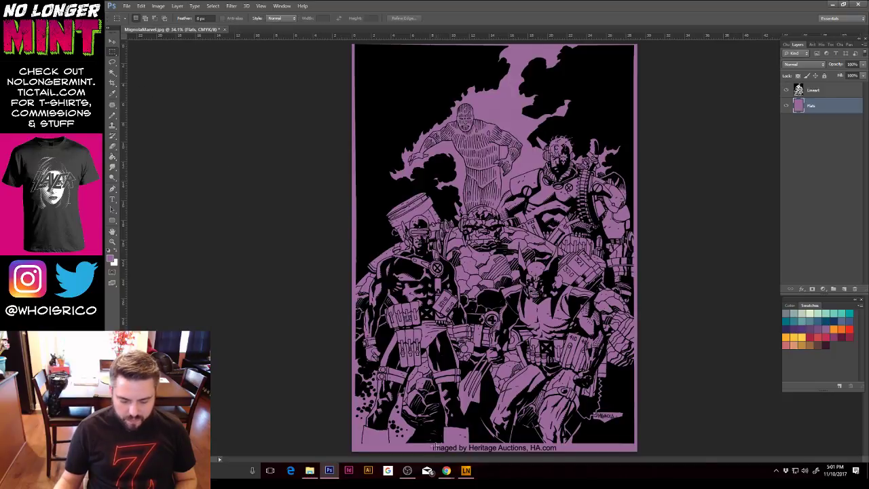
left_click_drag(514, 470, 583, 469)
left_click(845, 91)
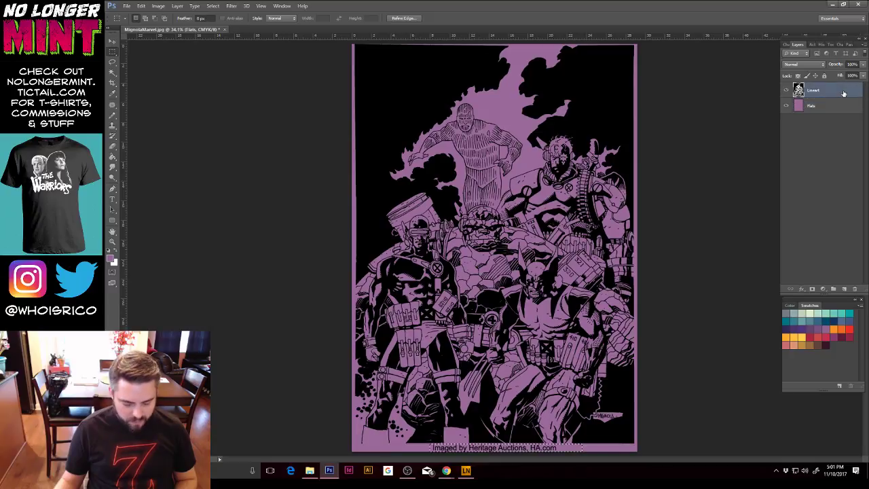
key("ctrl+d")
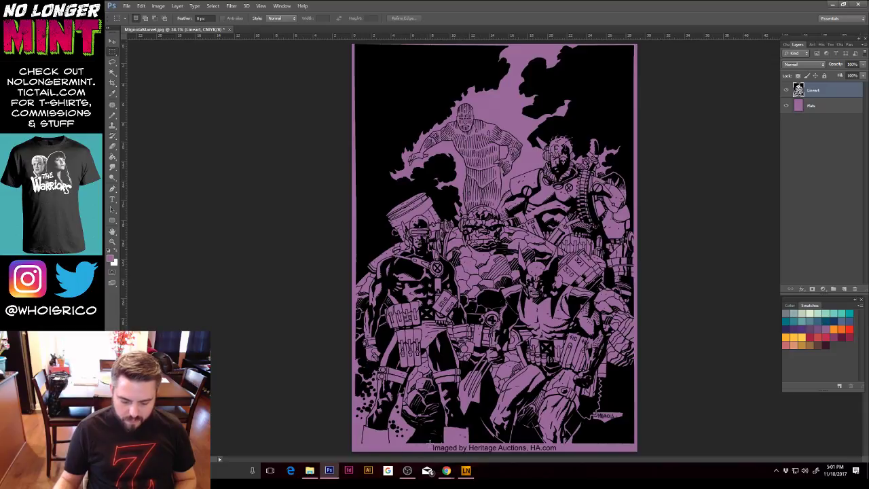
left_click_drag(430, 444, 559, 475)
key("ctrl+x")
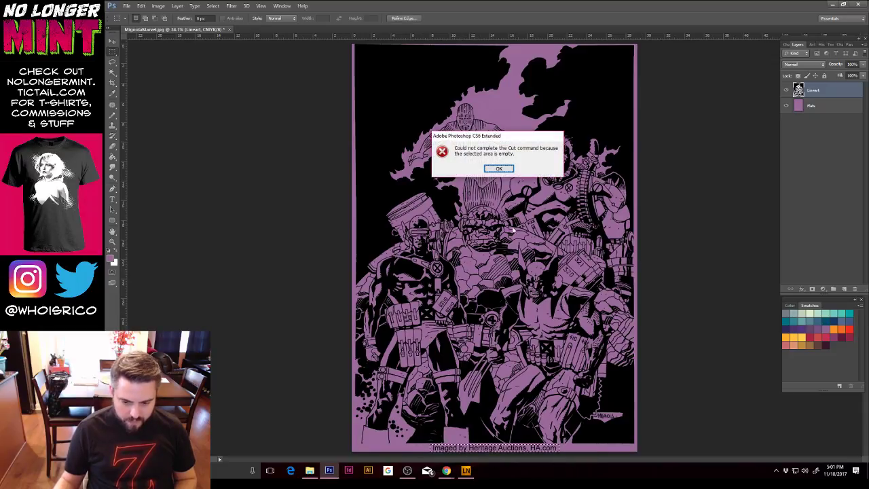
left_click(500, 169)
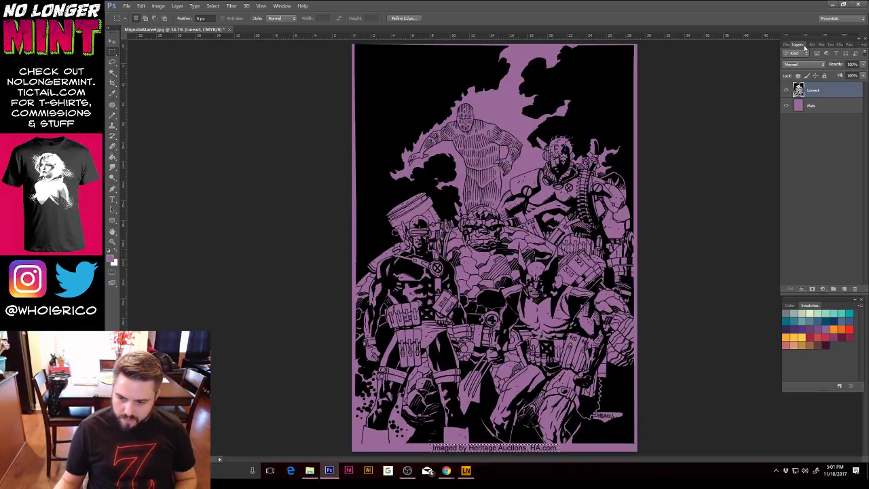
left_click(788, 44)
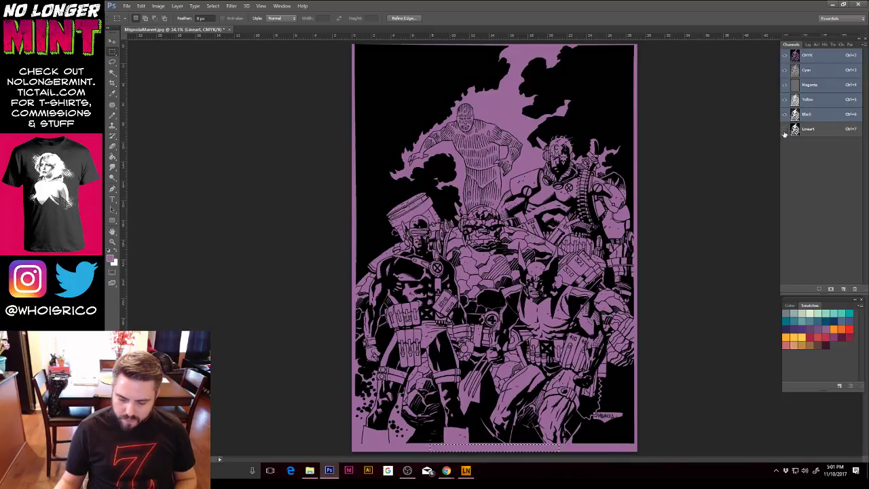
left_click(807, 44)
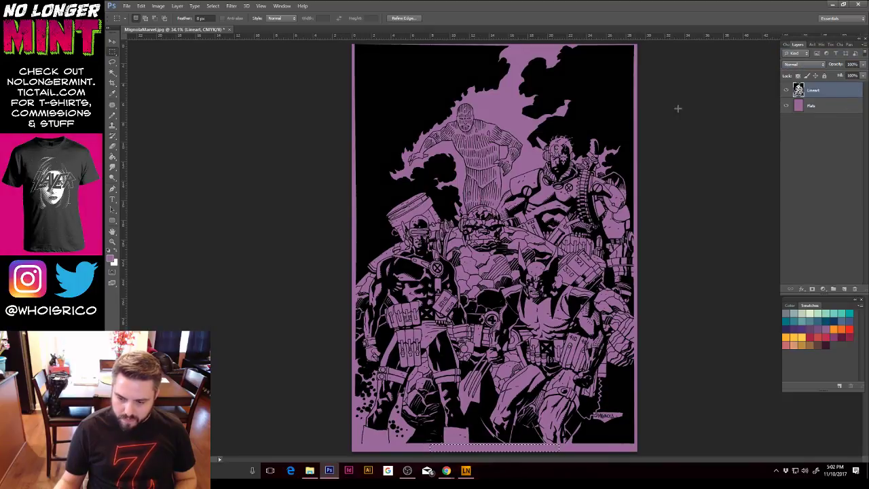
left_click(300, 148)
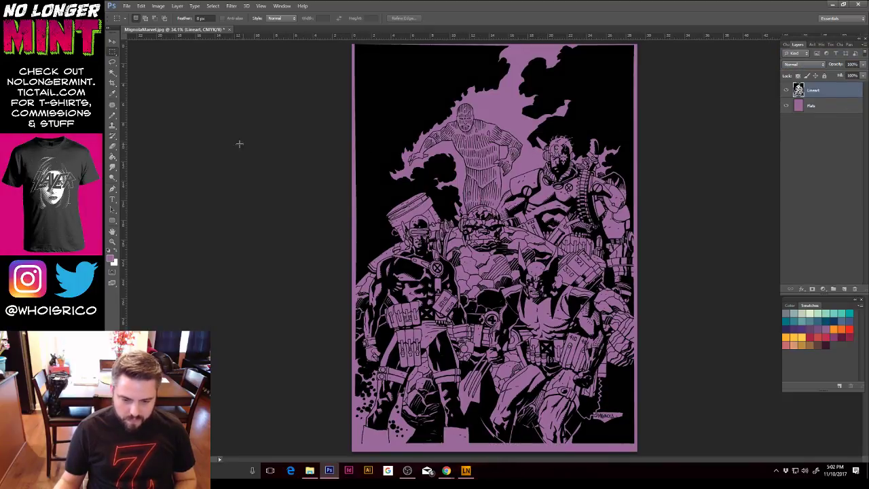
Step: Outline the lower boundary of the flaming figure with the Polygonal Lasso, following the rock-skinned figure's head and the armored man's shoulder up to his head
left_click(112, 242)
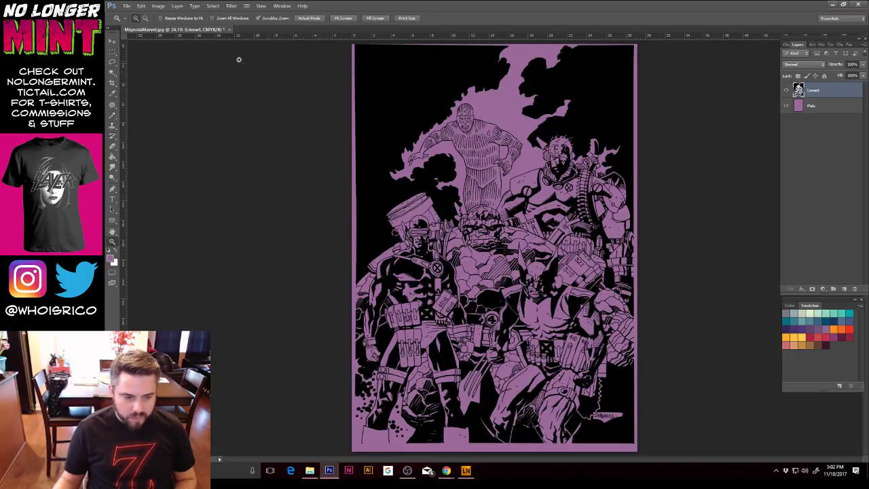
left_click_drag(428, 164, 451, 213)
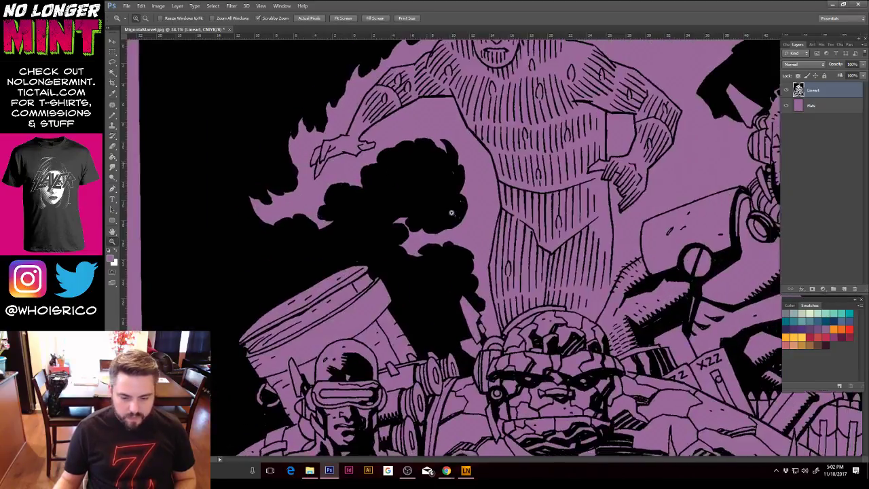
left_click(451, 213, "alt")
left_click(113, 64)
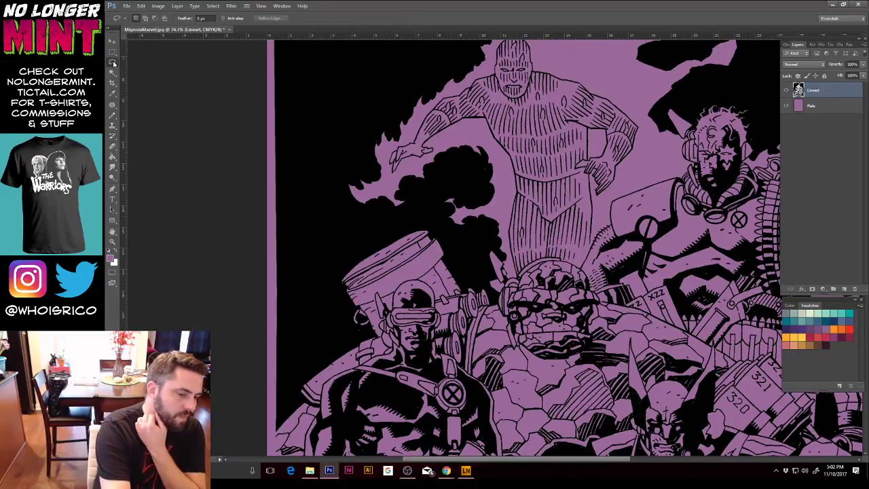
left_click_drag(112, 63, 153, 72)
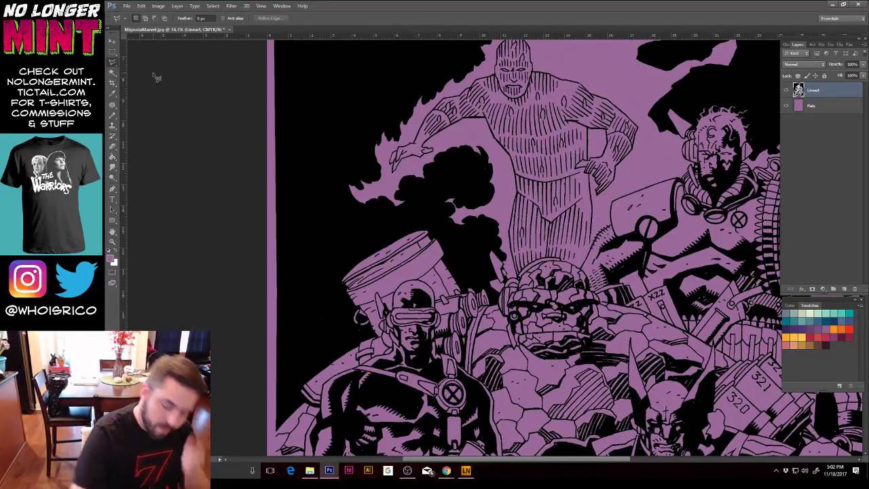
left_click_drag(561, 286, 464, 210)
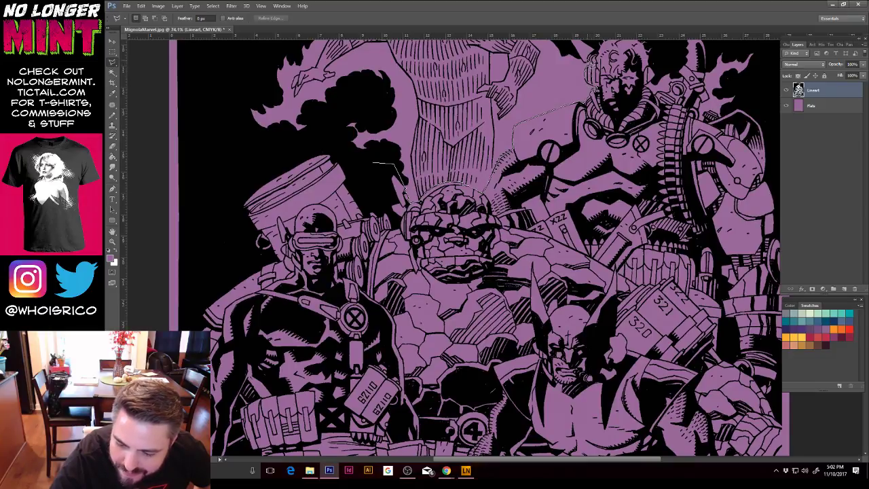
double_click(589, 65)
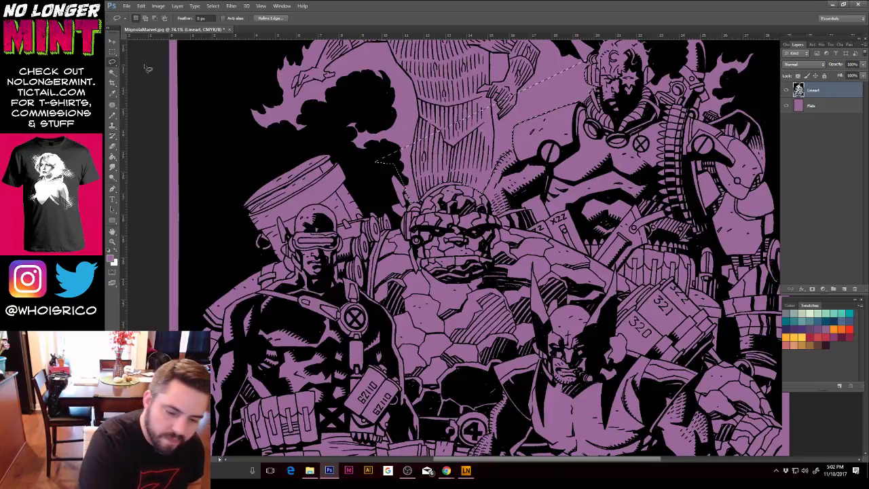
Step: Add the rest of the flaming figure, its flames and surrounding smoke to the selection with freehand Lasso loops reaching the page's upper edge
mouse_move(349, 95)
left_mouse_down()
mouse_move(347, 150)
mouse_move(384, 171)
mouse_move(550, 100)
mouse_move(586, 61)
mouse_move(538, 45)
mouse_move(236, 86)
mouse_move(307, 147)
mouse_move(364, 138)
mouse_move(340, 146)
left_mouse_up()
scroll(588, 122, "up", 3)
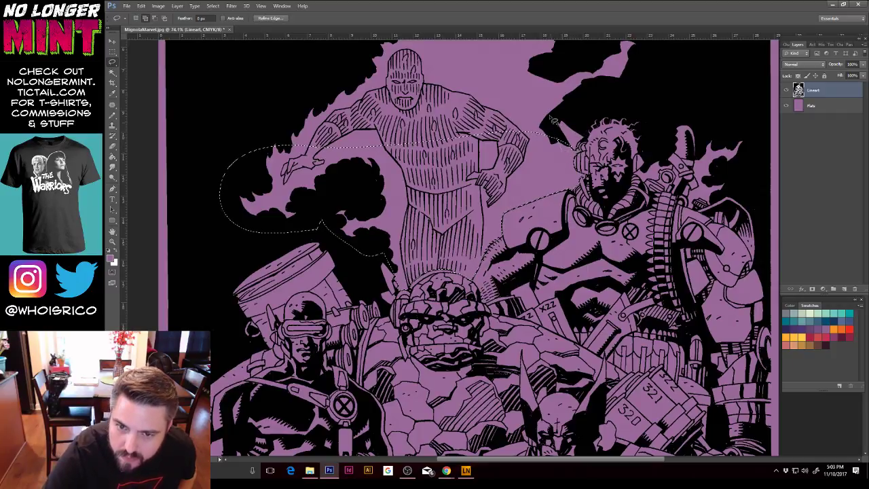
mouse_move(554, 121)
left_mouse_down()
mouse_move(632, 91)
mouse_move(649, 49)
mouse_move(452, 27)
mouse_move(283, 64)
mouse_move(247, 173)
left_mouse_up()
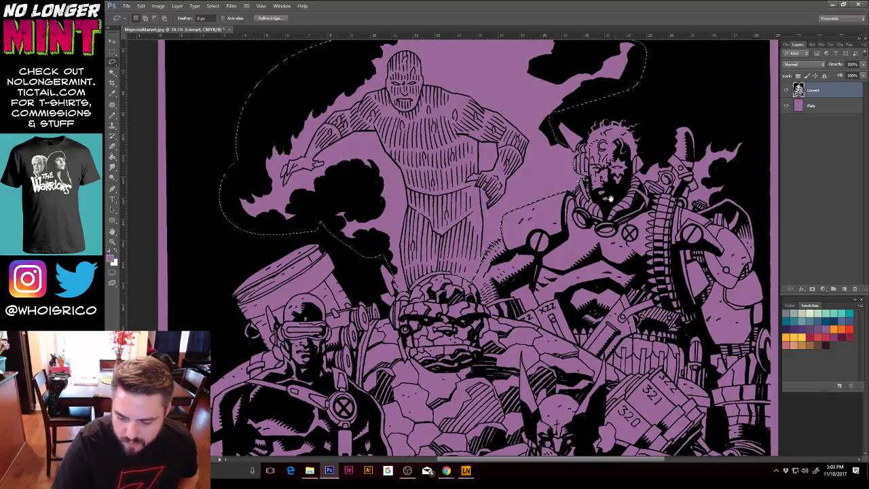
scroll(611, 199, "up", 4)
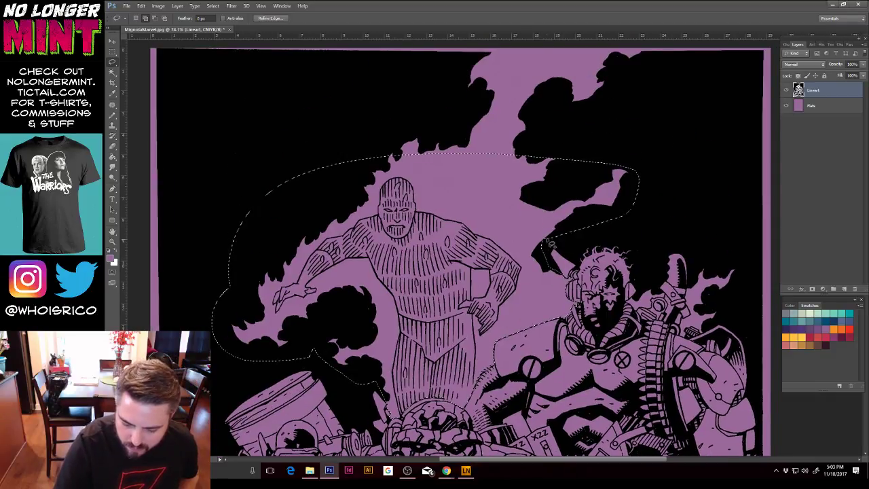
mouse_move(343, 191)
left_mouse_down()
mouse_move(397, 115)
mouse_move(514, 46)
mouse_move(645, 51)
mouse_move(667, 91)
mouse_move(625, 136)
mouse_move(576, 162)
left_mouse_up()
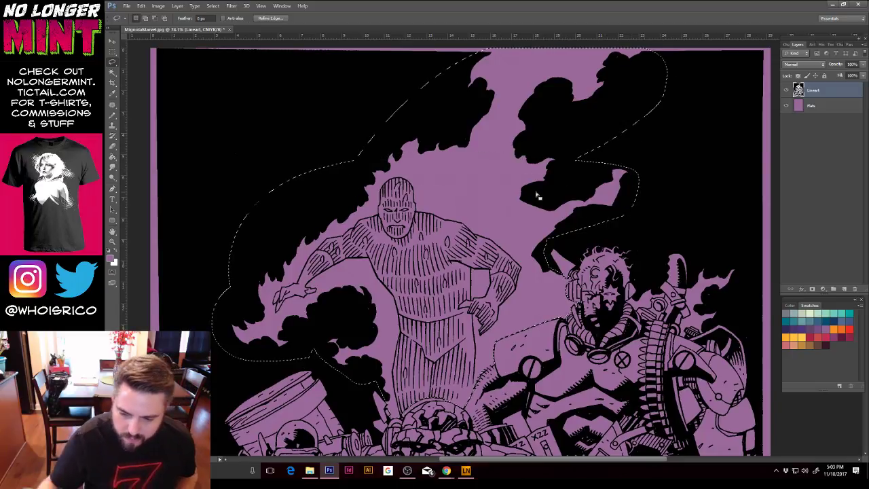
Step: Fill the selected flaming figure and flames on the Flats layer with a bright red foreground color, and clear the selection
key("ctrl+h")
key("ctrl+minus")
key("ctrl+minus")
key("ctrl+minus")
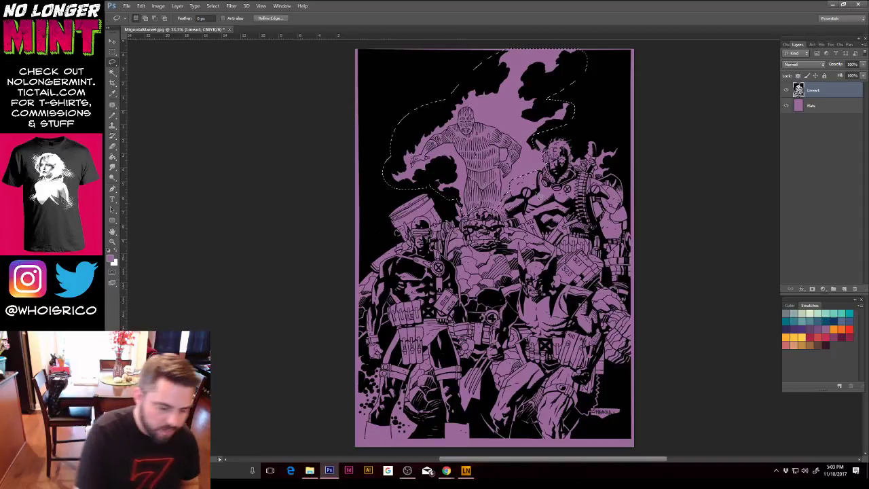
left_click(111, 258)
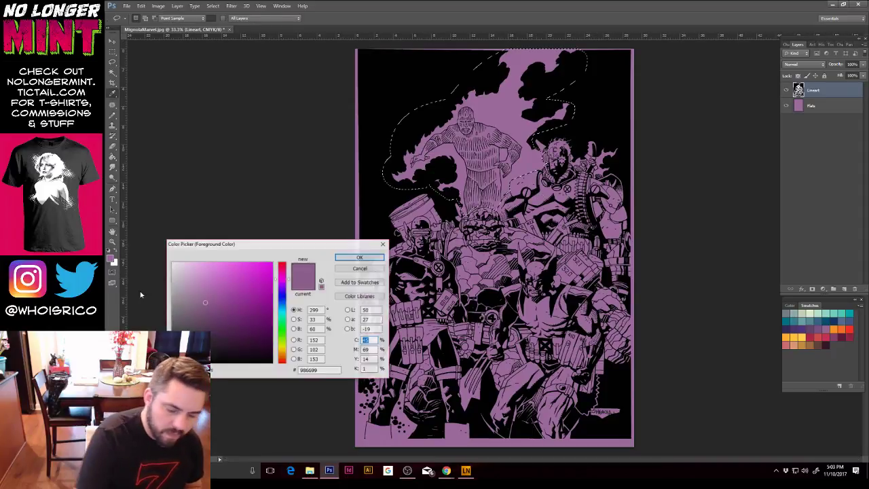
left_click(282, 265)
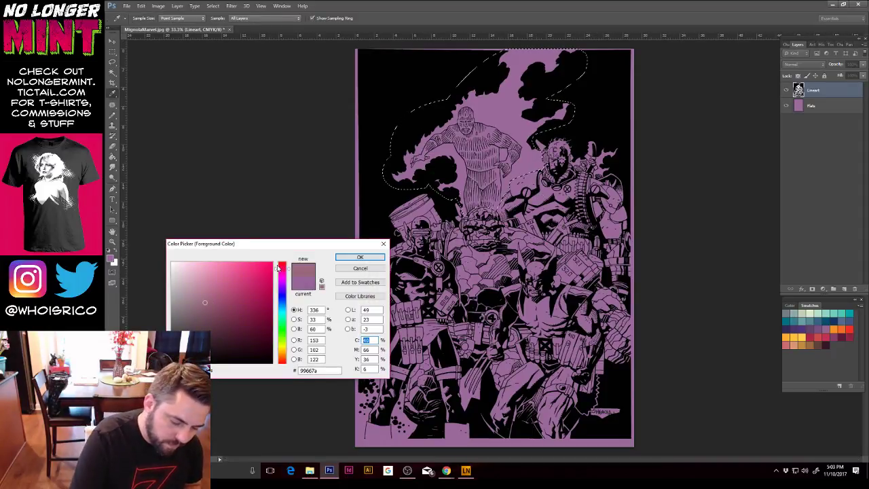
left_click(271, 264)
left_click(353, 258)
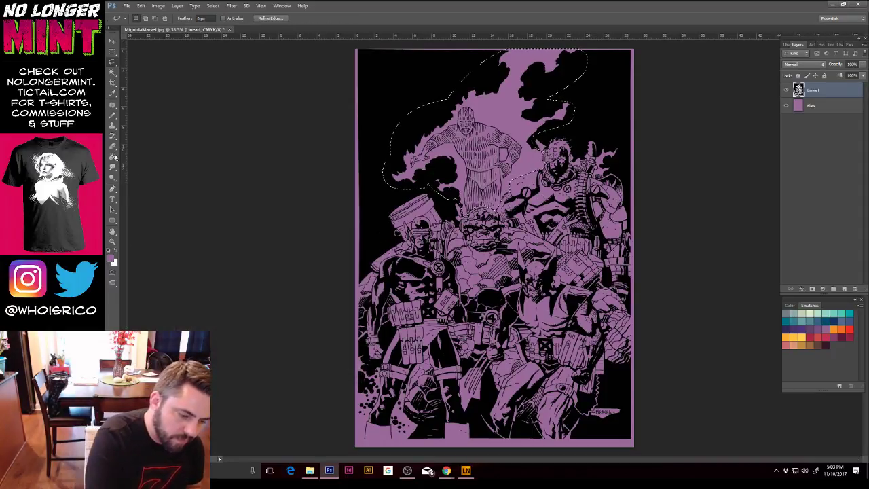
key("g")
left_click(814, 106)
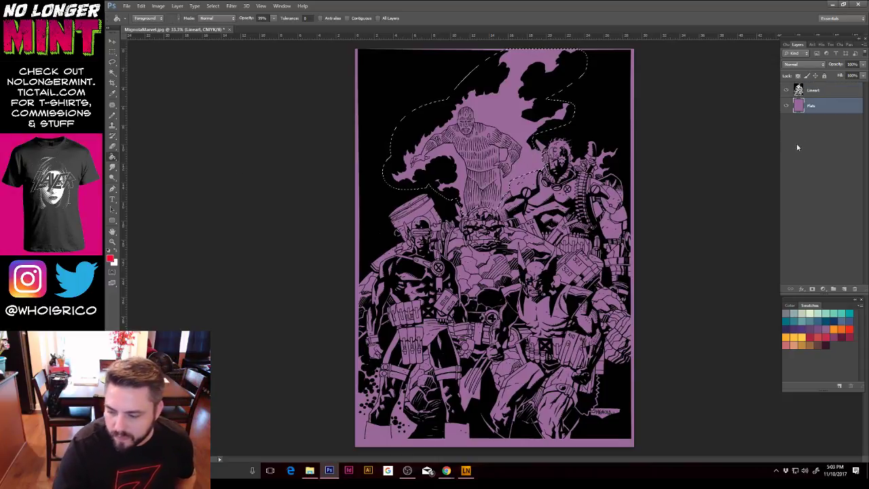
left_click(501, 189)
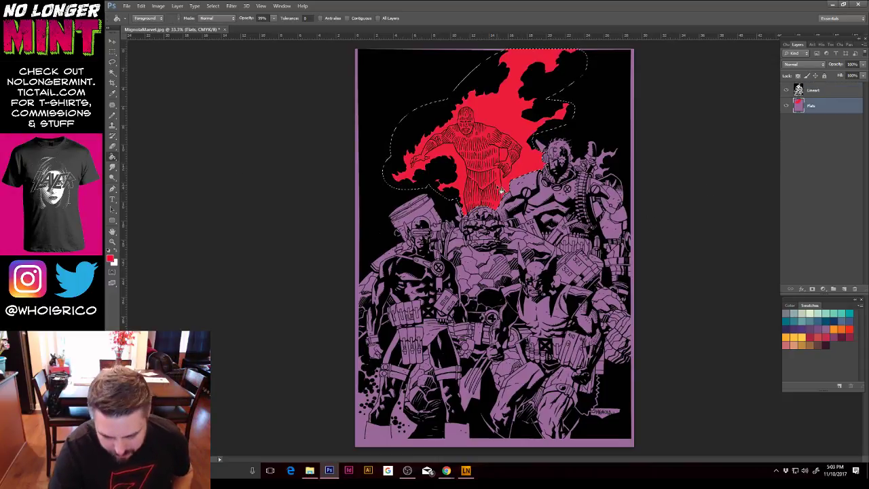
key("ctrl+d")
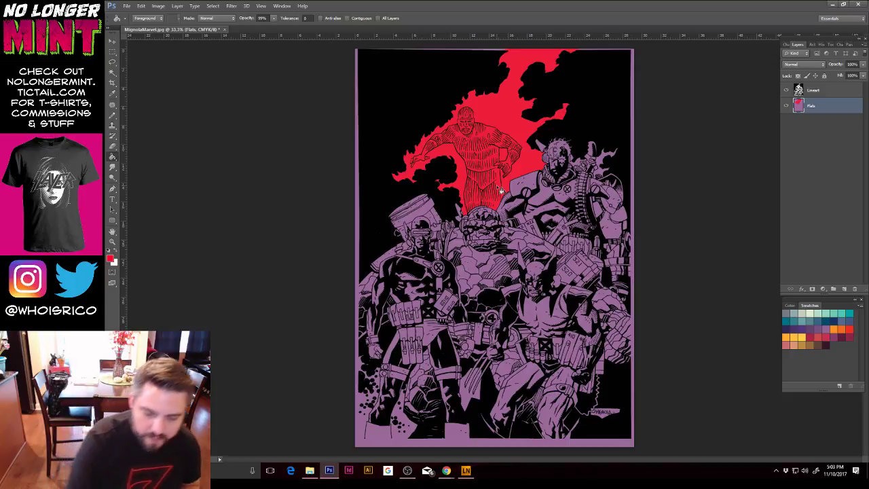
left_click(113, 244)
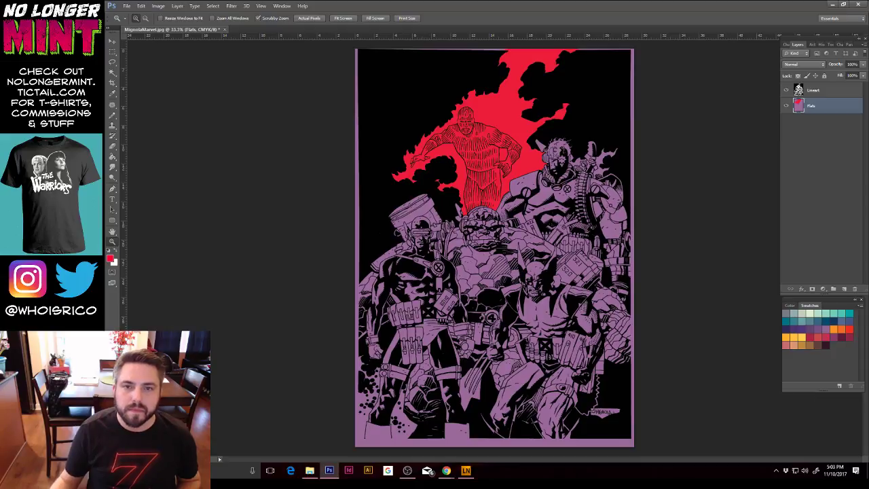
key("alt+Tab")
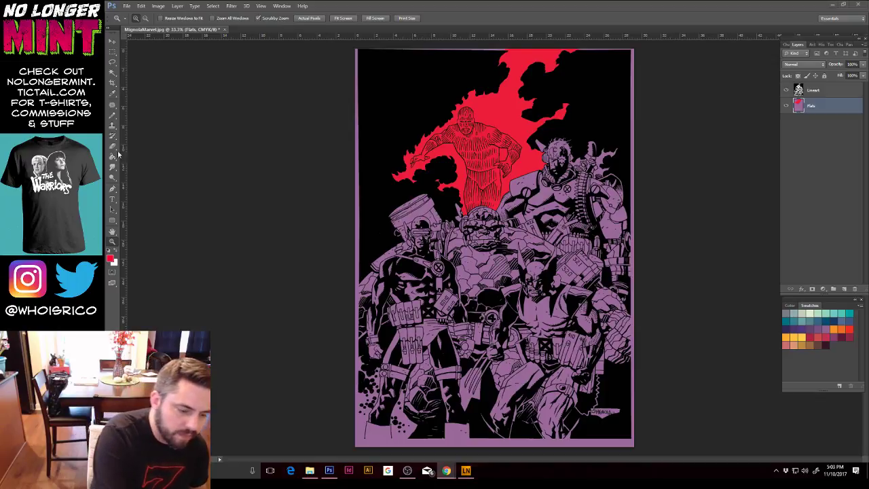
left_click(119, 251)
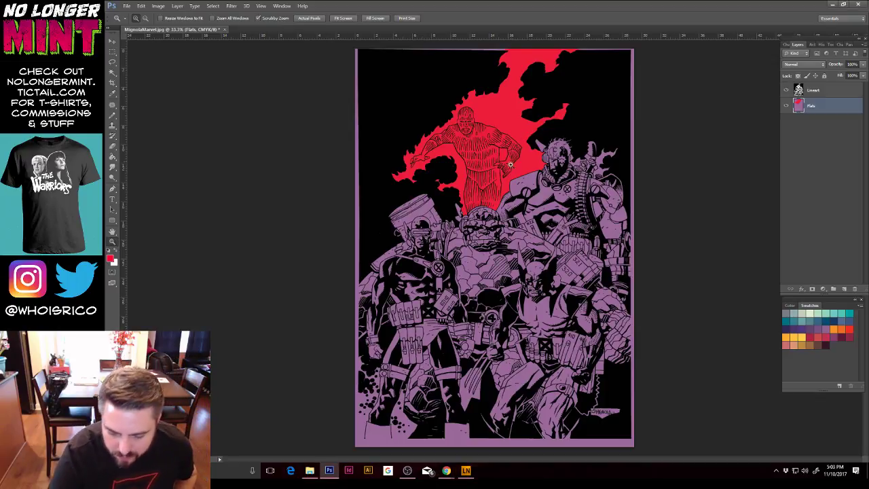
Step: Touch up the red flat beside the rock-skinned figure's ear with a 13 px Pencil, and reduce the tip to 7 px with purple as foreground
left_click_drag(537, 143, 629, 203)
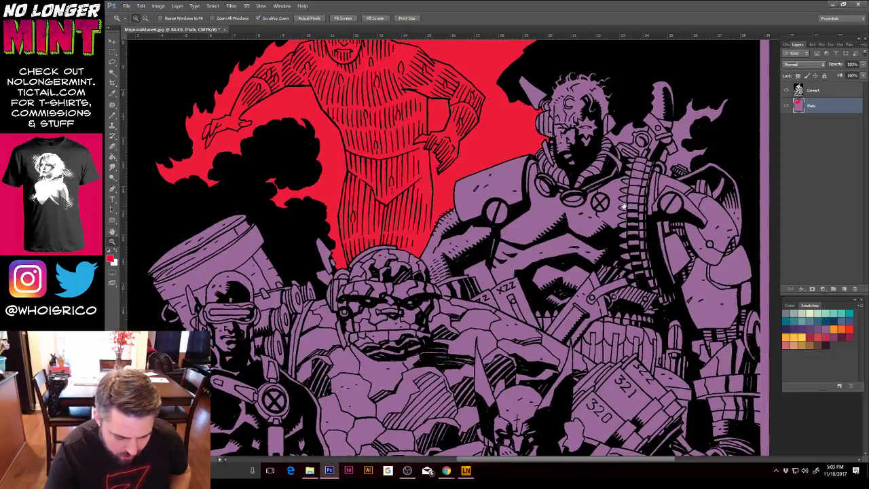
left_click(113, 116)
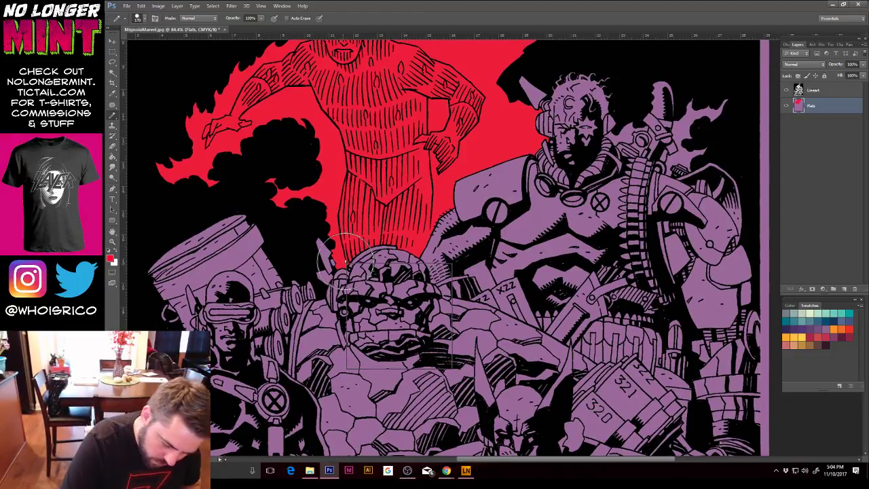
right_click(355, 271)
left_click(360, 281)
left_click(344, 264)
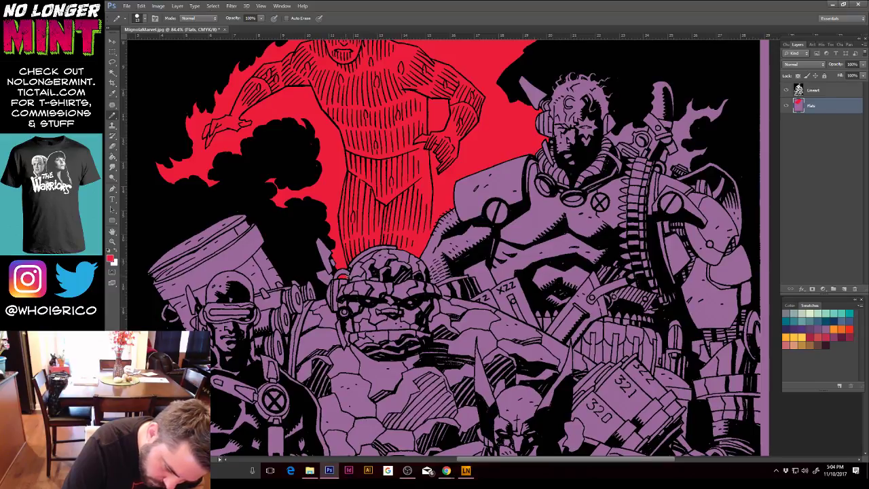
right_click(348, 266)
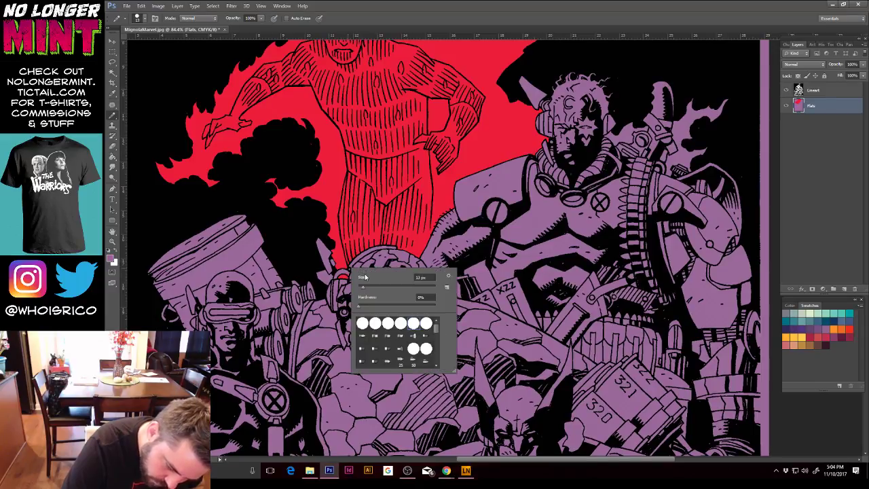
left_click_drag(364, 288, 361, 288)
key("Return")
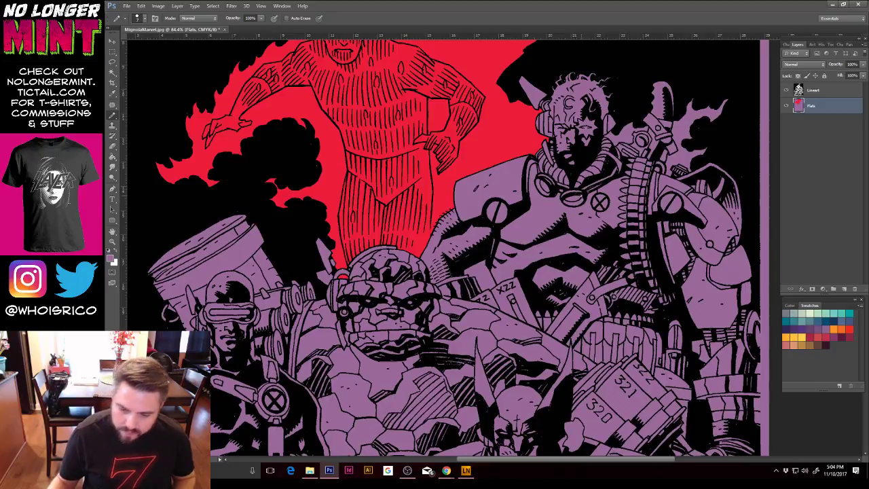
Step: Select the flame patches behind the armored man's neck and gun with freehand Lasso loops, following the edges of his gear and shoulder
key("l")
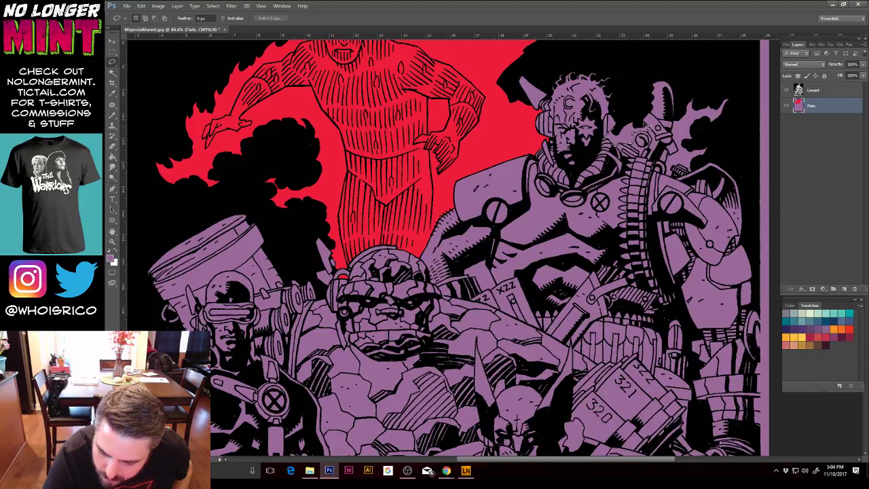
left_click_drag(648, 125, 630, 117)
left_click_drag(660, 167, 658, 167)
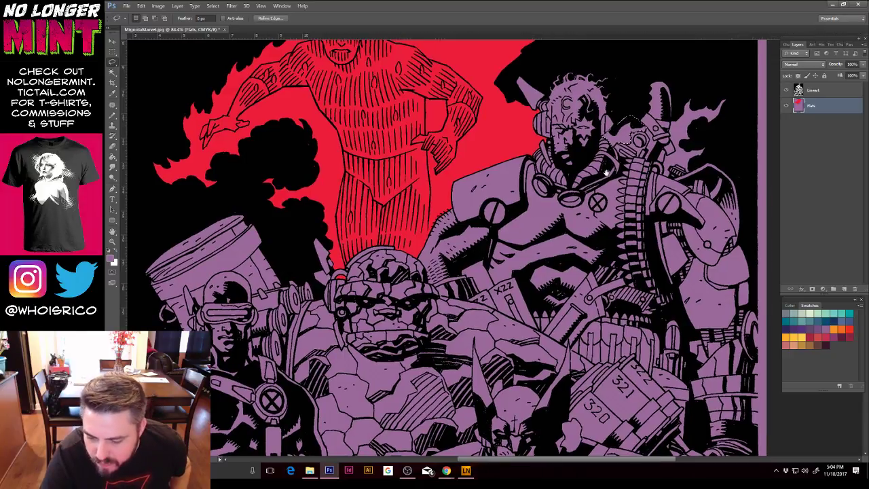
left_click_drag(607, 173, 525, 181)
left_click_drag(609, 149, 576, 151)
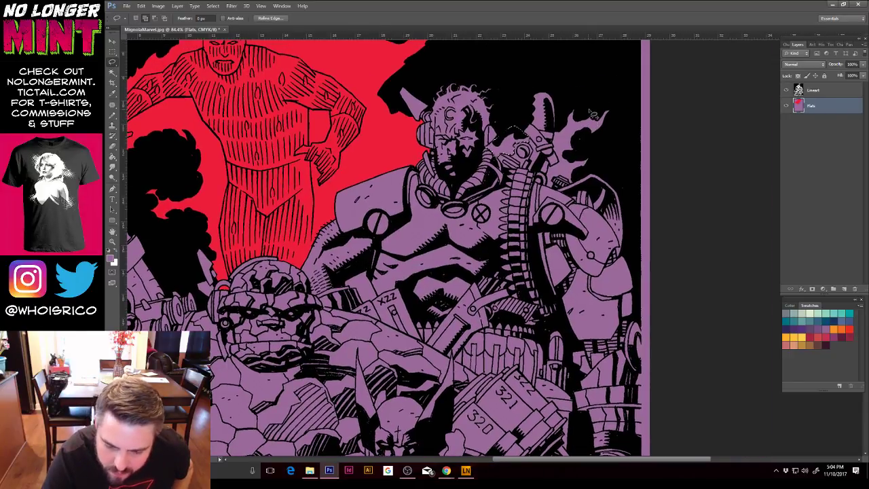
mouse_move(593, 114)
left_mouse_down()
mouse_move(615, 104)
mouse_move(576, 110)
mouse_move(562, 135)
left_mouse_up()
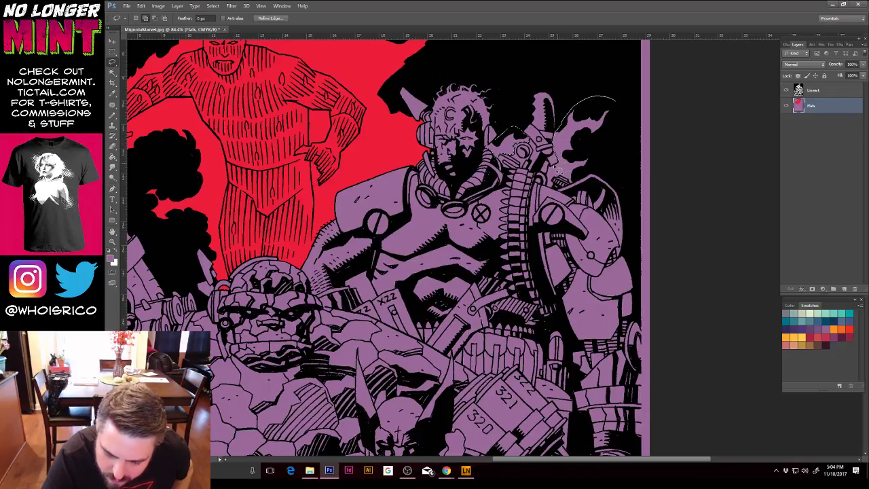
left_click_drag(555, 172, 552, 192)
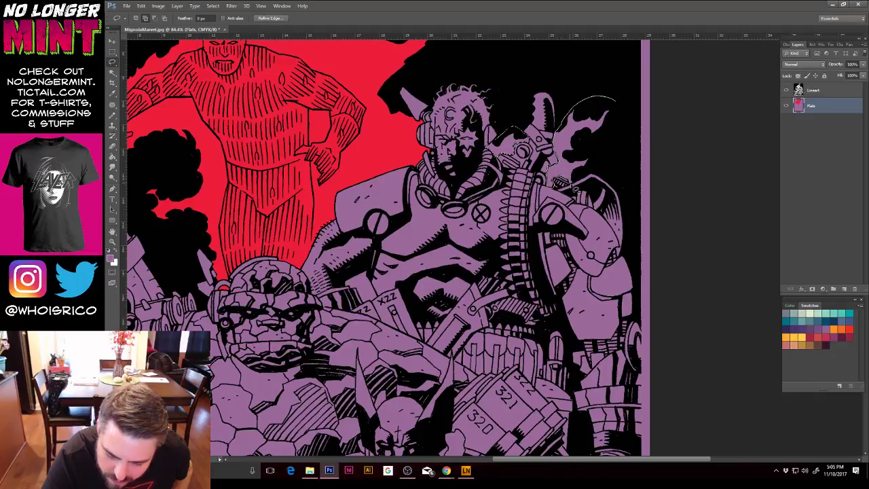
mouse_move(577, 188)
left_mouse_down()
mouse_move(616, 144)
mouse_move(623, 102)
left_mouse_up()
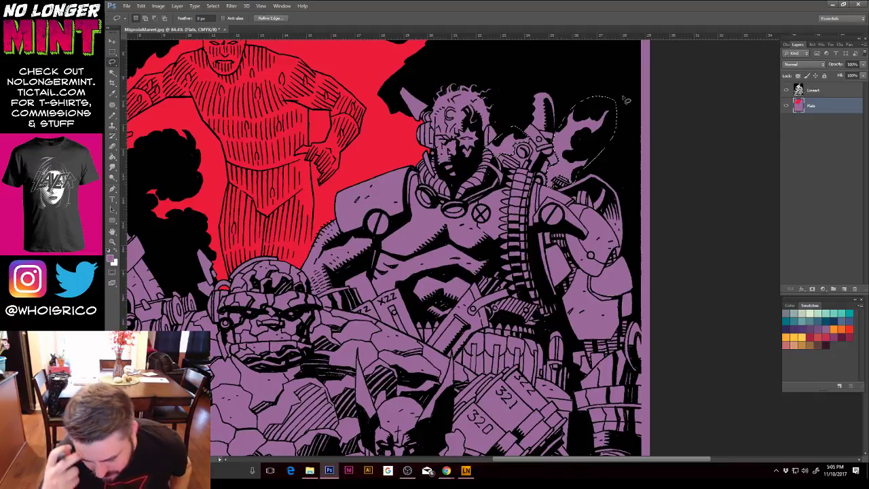
Step: Fill the selected flame patches with the red sampled from the existing flames using the Paint Bucket, and clear the selection
key("g")
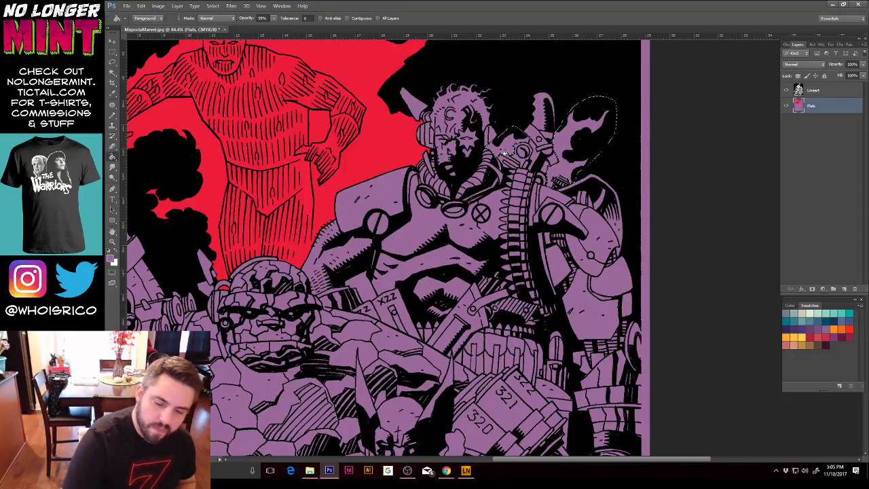
left_click(400, 142, "alt")
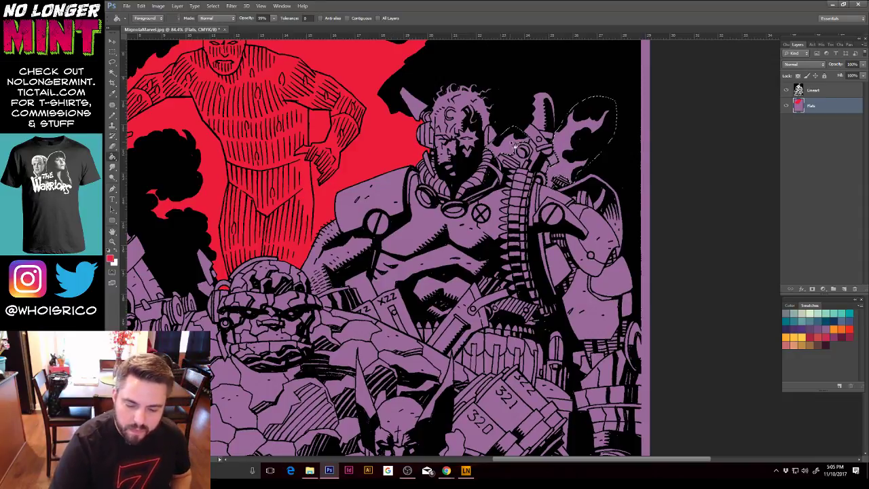
left_click(533, 145)
scroll(533, 144, "down", 2)
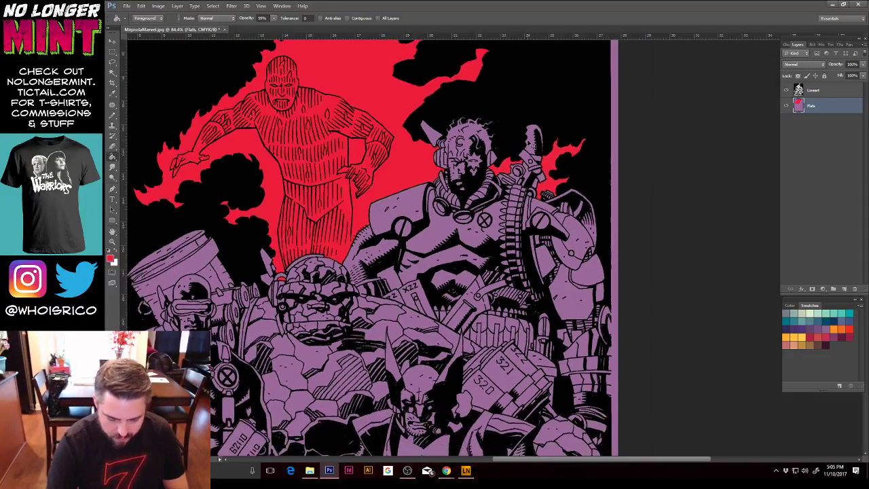
scroll(533, 144, "down", 2)
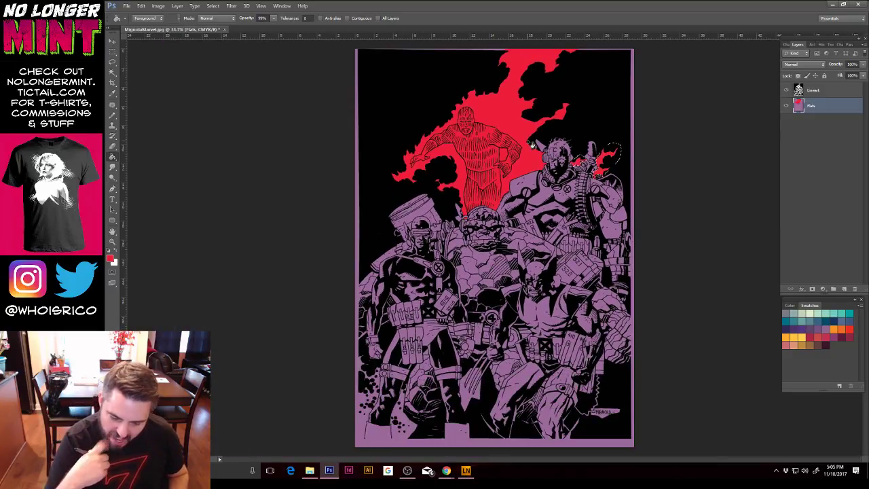
left_click(115, 64)
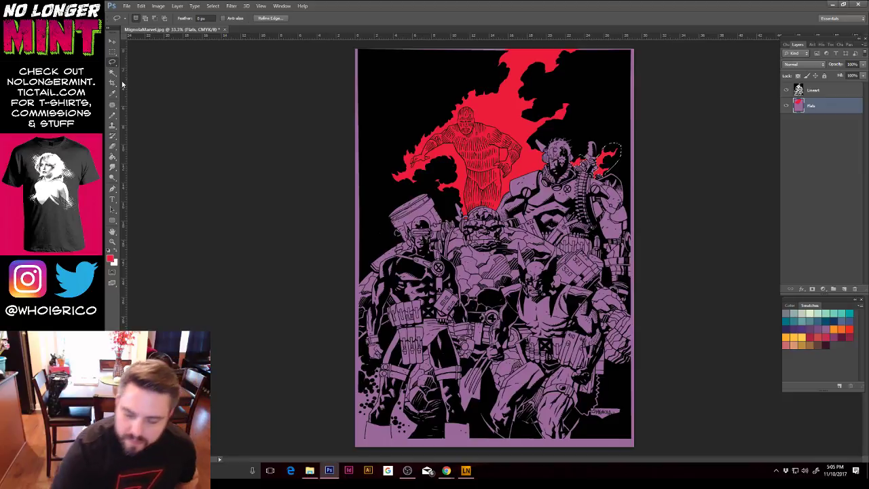
key("ctrl+d")
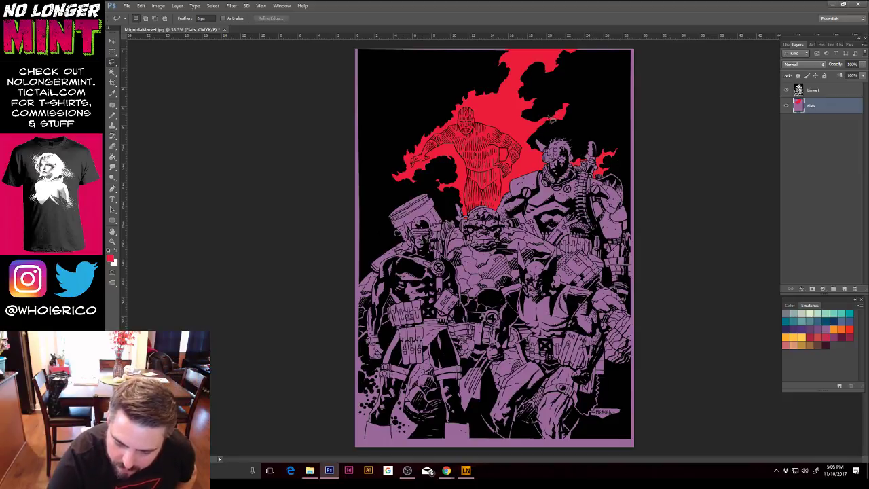
Step: Outline the armored man with a freehand Lasso loop through the black background, down the page edge and around his lower leg
key("ctrl+plus")
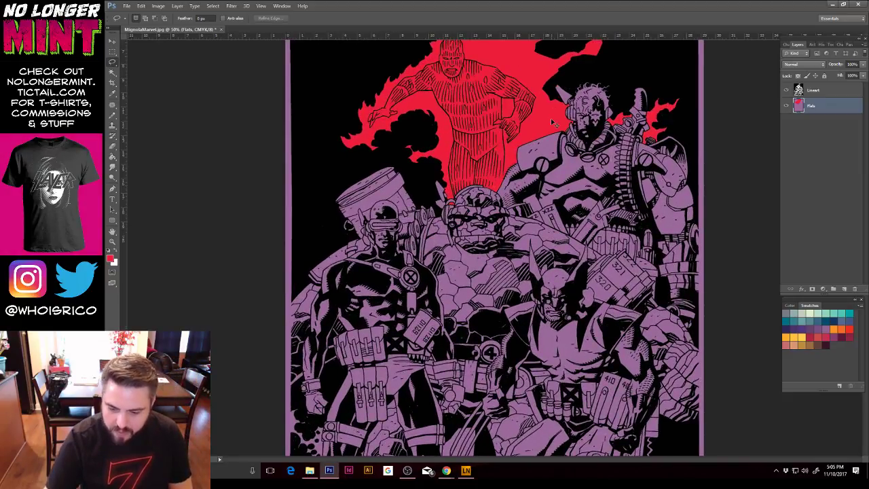
key("ctrl+plus")
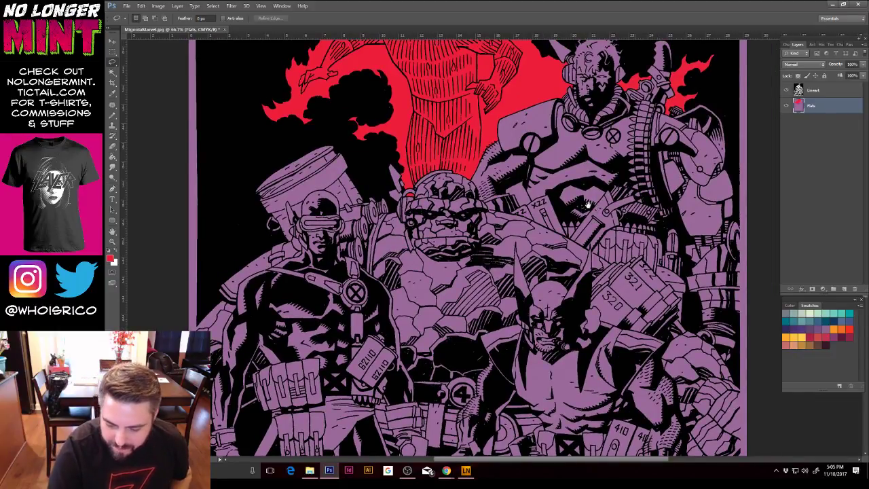
left_click_drag(648, 176, 567, 194)
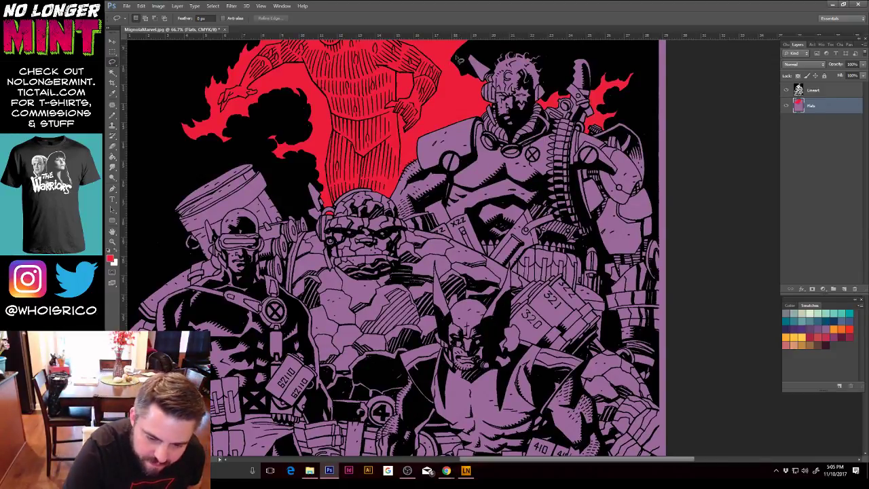
mouse_move(413, 100)
left_mouse_down()
mouse_move(490, 46)
mouse_move(579, 47)
mouse_move(620, 61)
mouse_move(649, 107)
mouse_move(670, 288)
mouse_move(655, 386)
mouse_move(619, 358)
mouse_move(611, 331)
left_mouse_up()
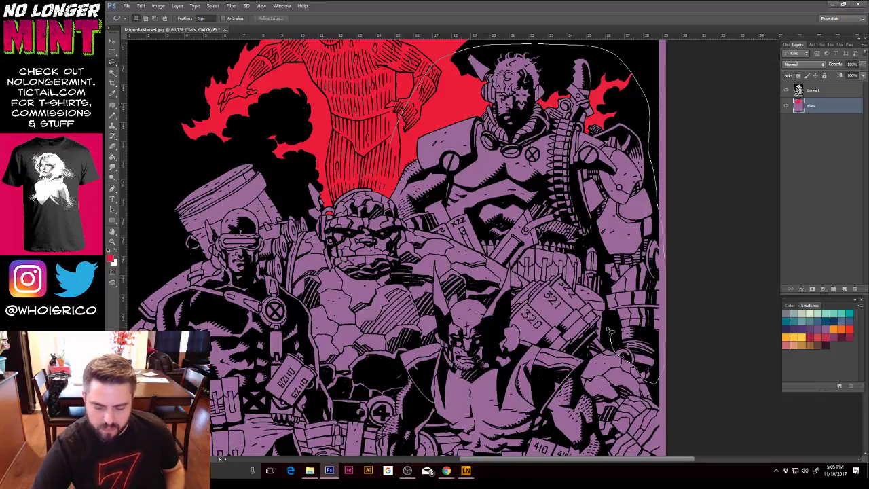
left_click_drag(609, 333, 602, 342)
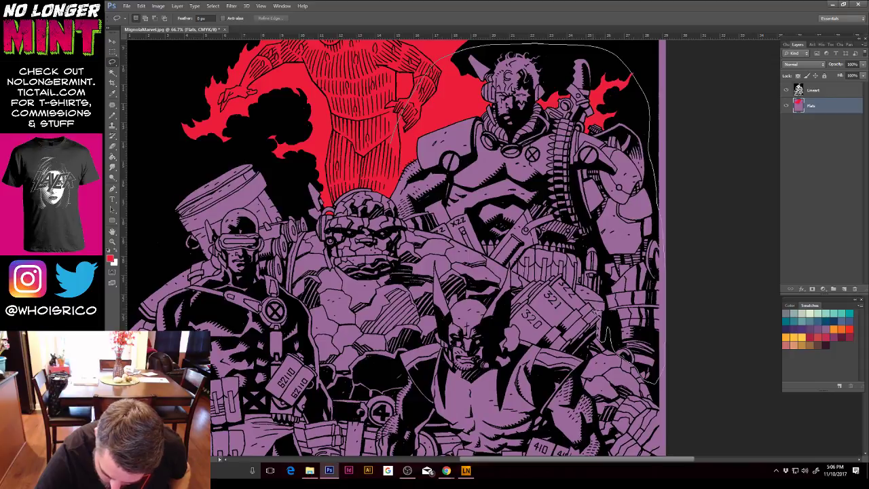
left_click_drag(596, 307, 596, 307)
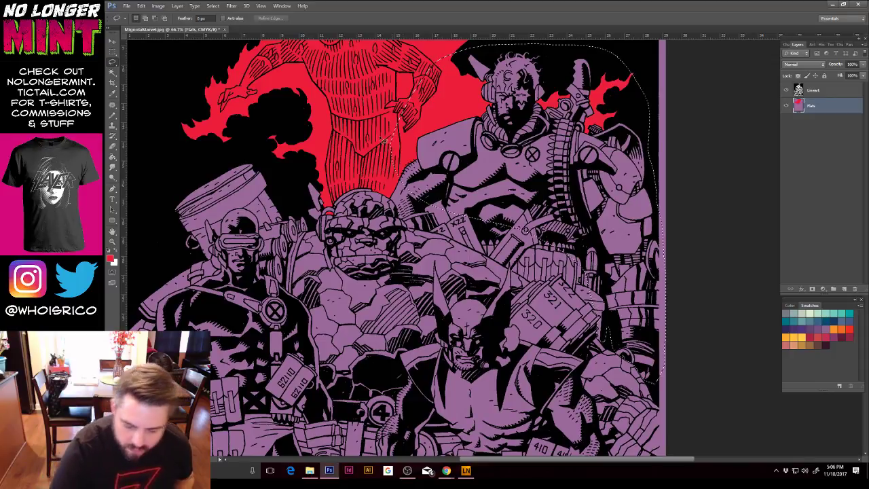
Step: Add the armored man's remaining torso and arm to the selection with the Polygonal Lasso, following the rock-skinned figure's shoulder and head
key("ctrl+plus")
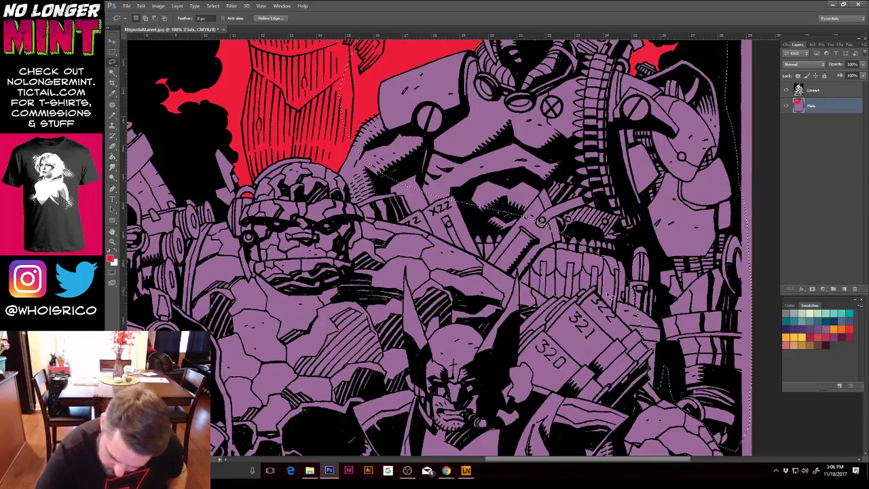
left_click(112, 61)
left_click(142, 69)
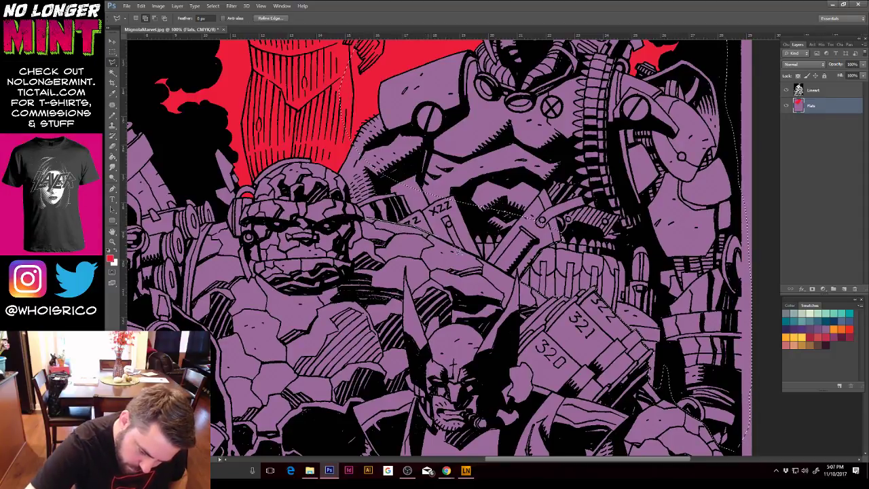
left_click_drag(444, 246, 494, 270)
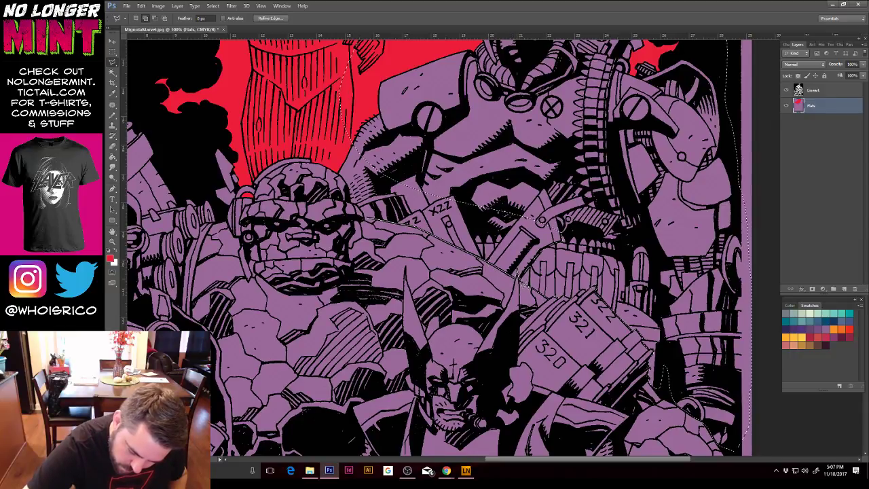
left_click(581, 238)
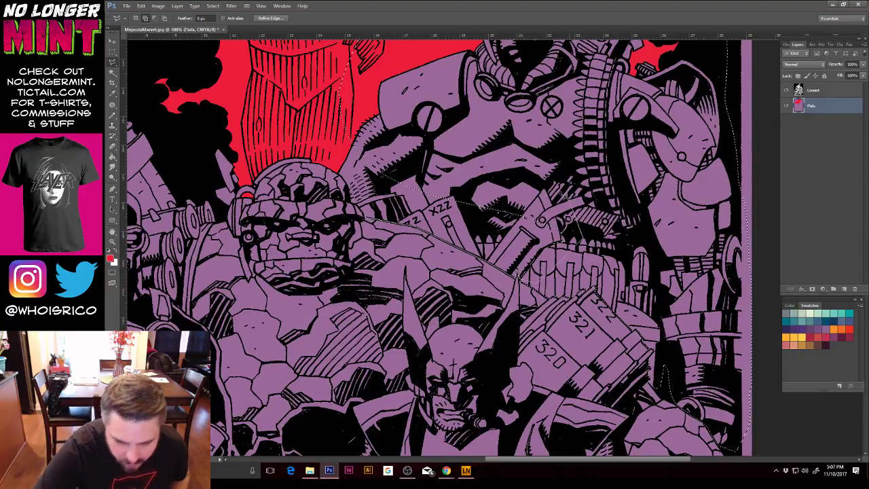
left_click(553, 187)
left_click(497, 144)
left_click(385, 94)
left_click(332, 115)
left_click_drag(338, 169, 368, 221)
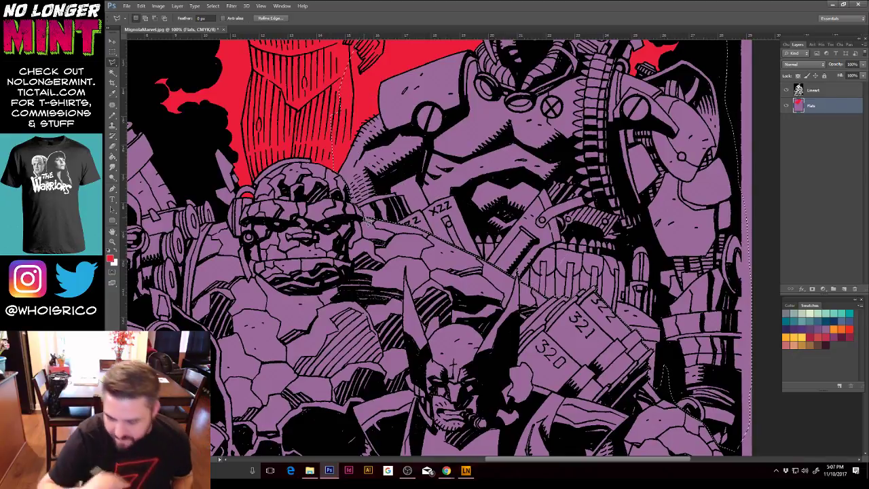
Step: Fill the selected armored man on the Flats layer with light cyan 68eff1 using the Paint Bucket
left_click(112, 156)
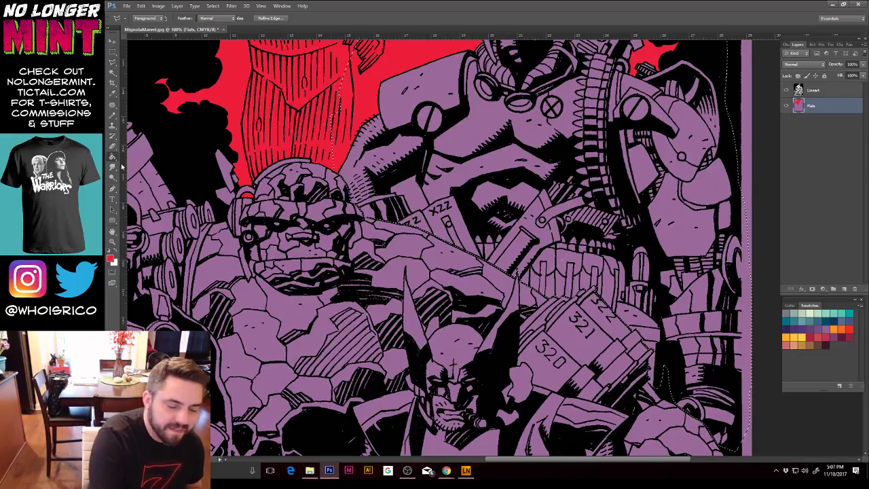
left_click(110, 258)
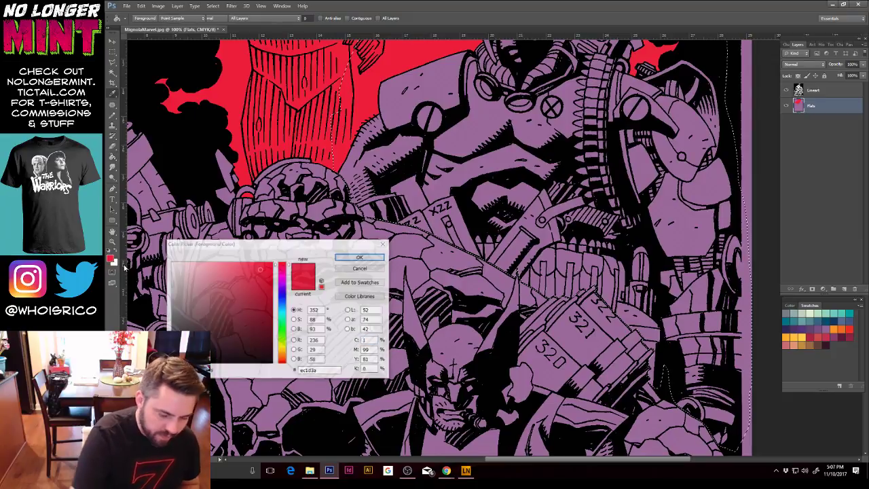
left_click(282, 312)
left_click(229, 268)
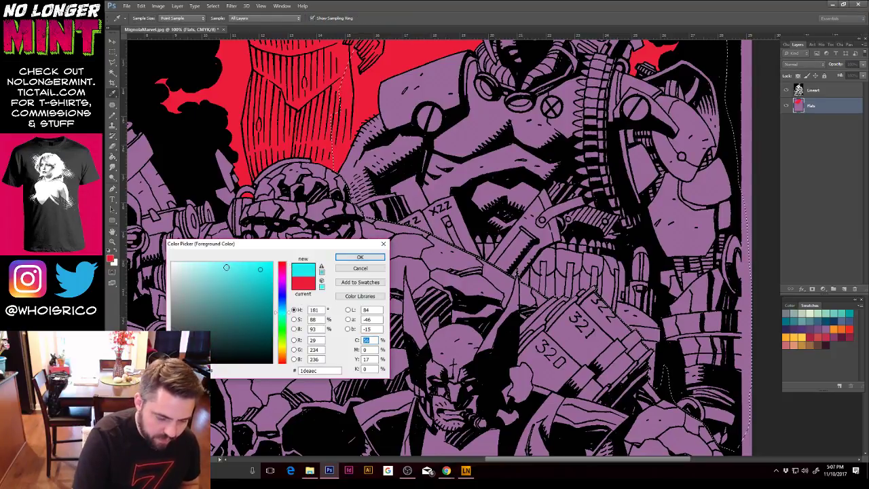
left_click(360, 258)
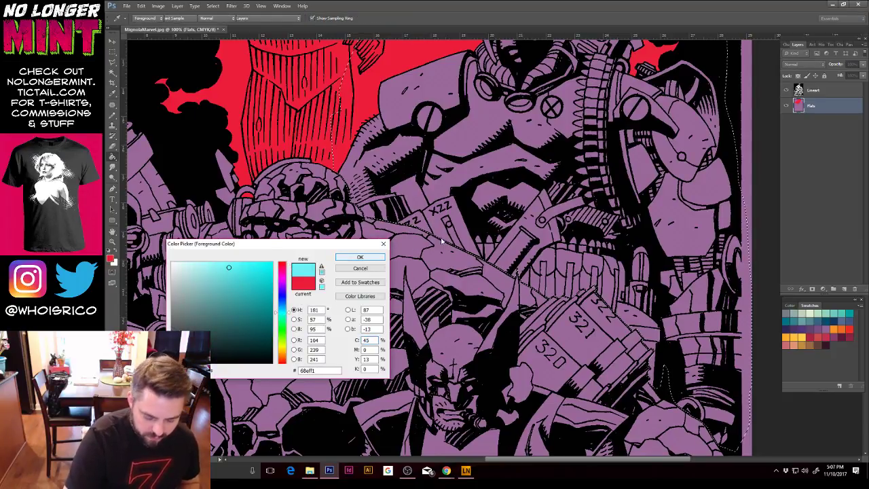
left_click(600, 171)
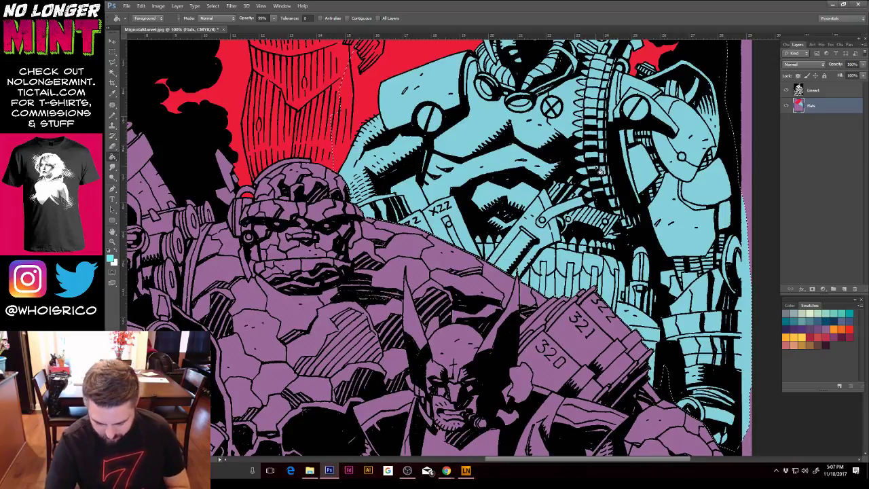
key("ctrl+minus")
key("ctrl+minus")
key("ctrl+minus")
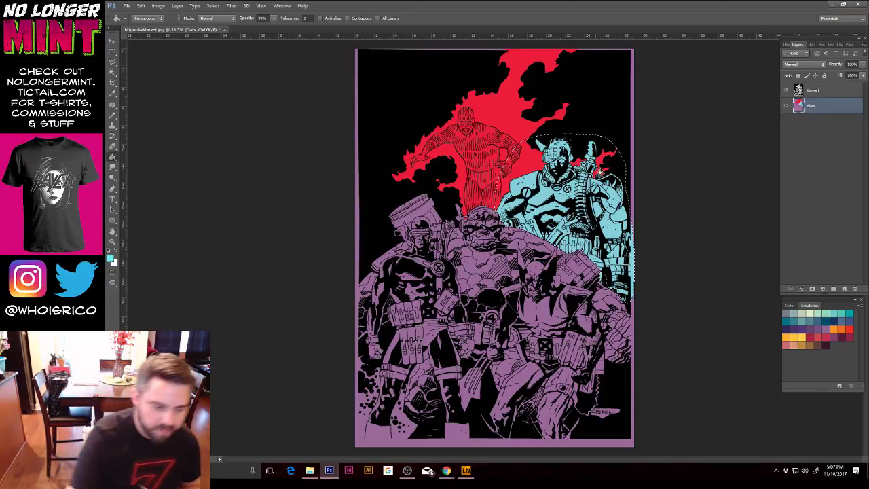
left_click(113, 242)
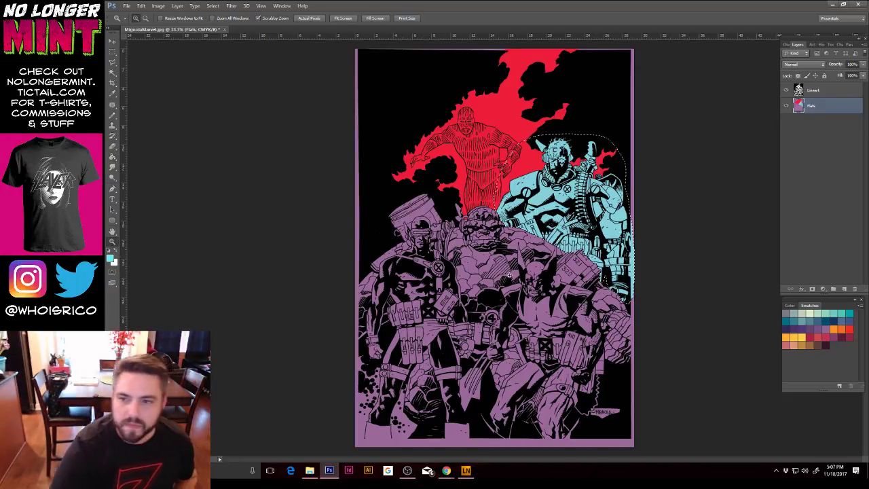
Step: Select the rock-skinned figure's head and near shoulder with the Polygonal Lasso, running outside the page edge and around the visored man's arm, shoulders and head
key("ctrl+d")
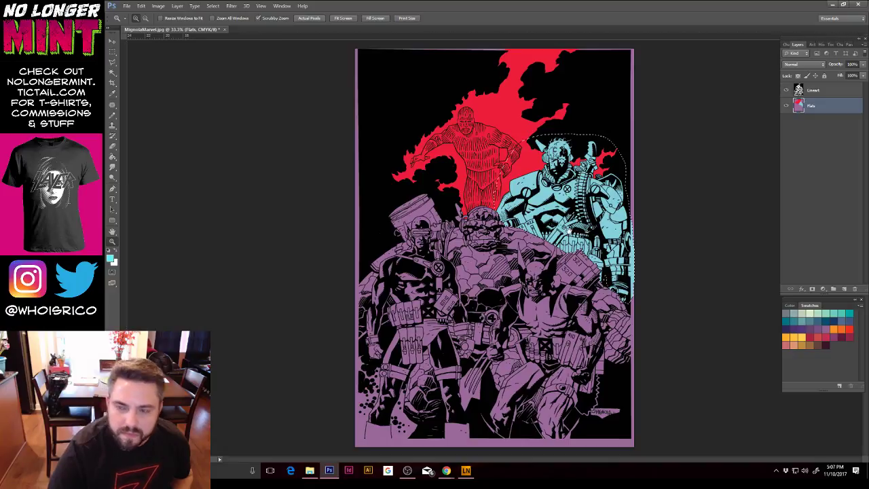
left_click(569, 232)
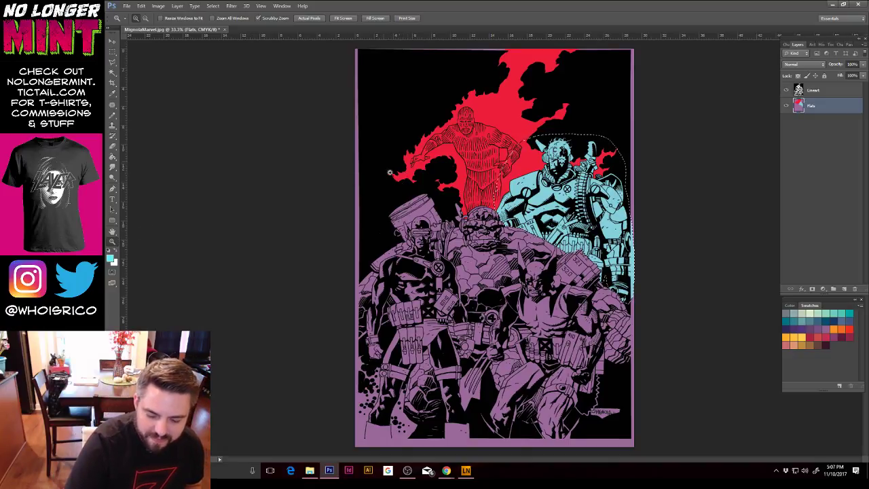
left_click_drag(345, 182, 409, 204)
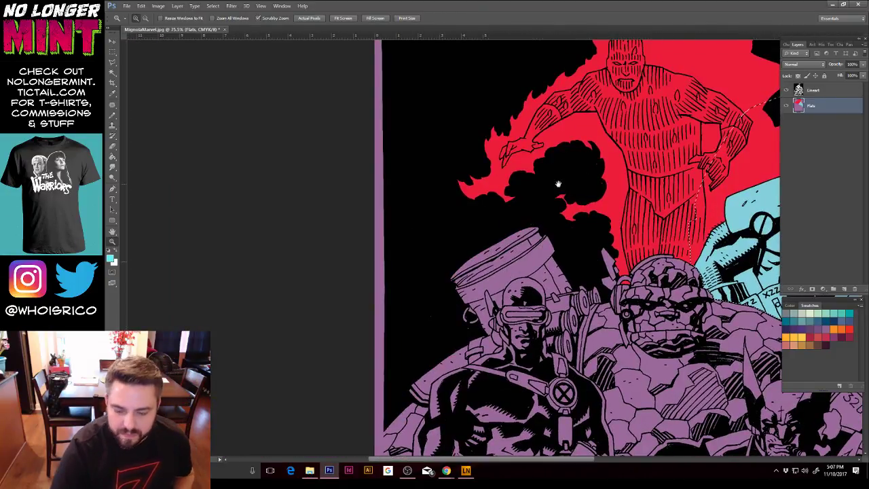
left_click_drag(588, 219, 585, 219)
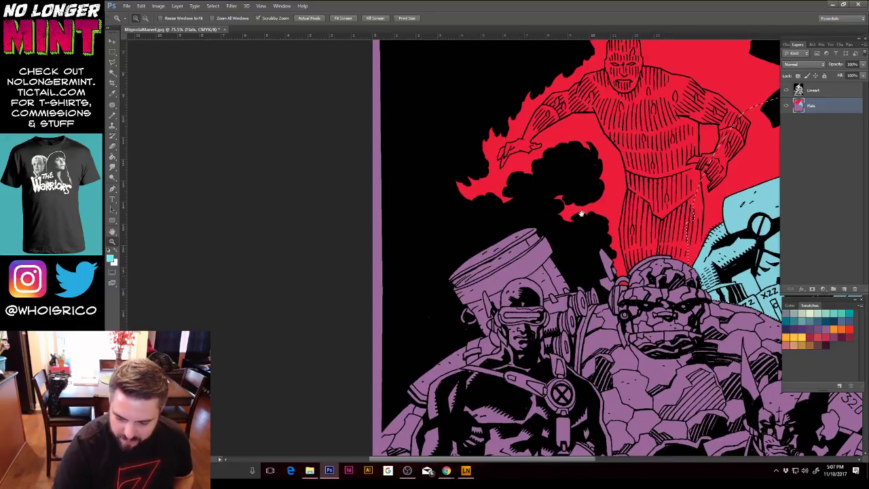
left_click_drag(648, 246, 578, 222)
left_click_drag(617, 250, 588, 211)
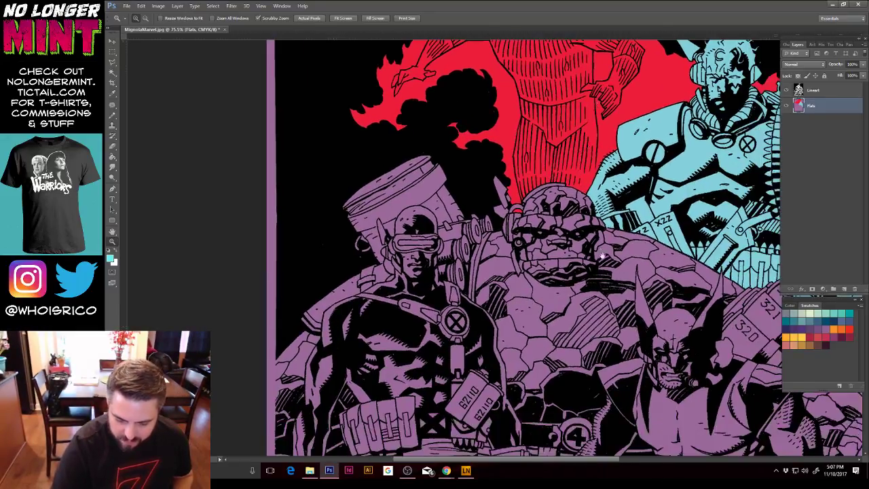
left_click_drag(611, 262, 582, 203)
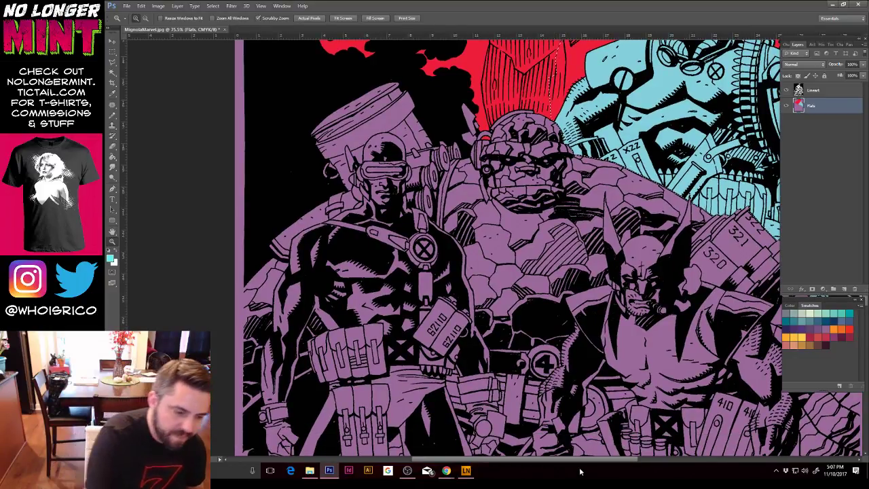
key("l")
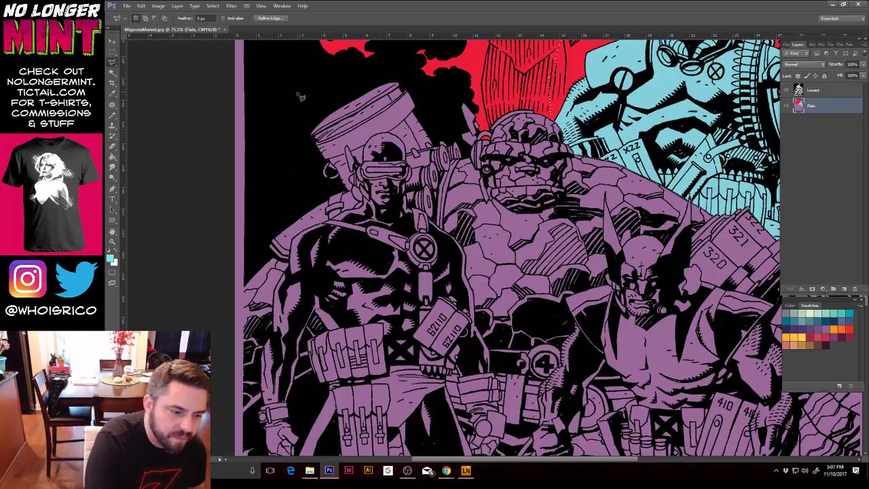
left_click(326, 76)
left_click(209, 181)
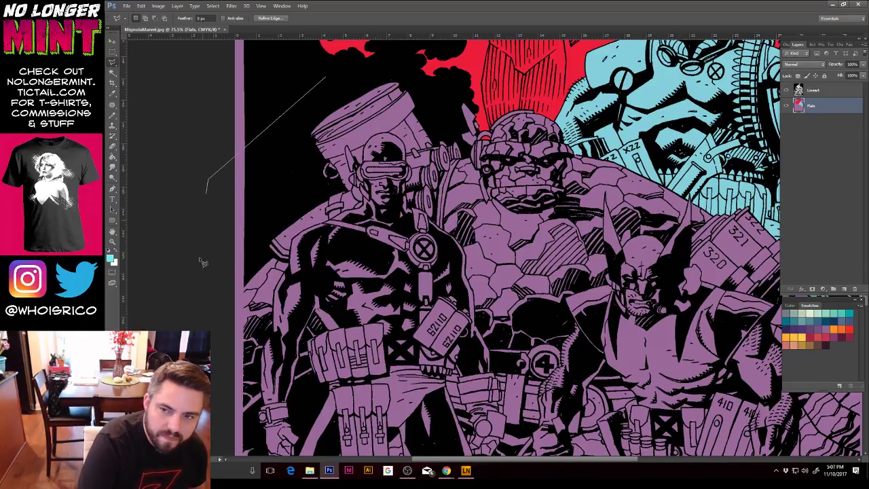
left_click(201, 416)
left_click(218, 436)
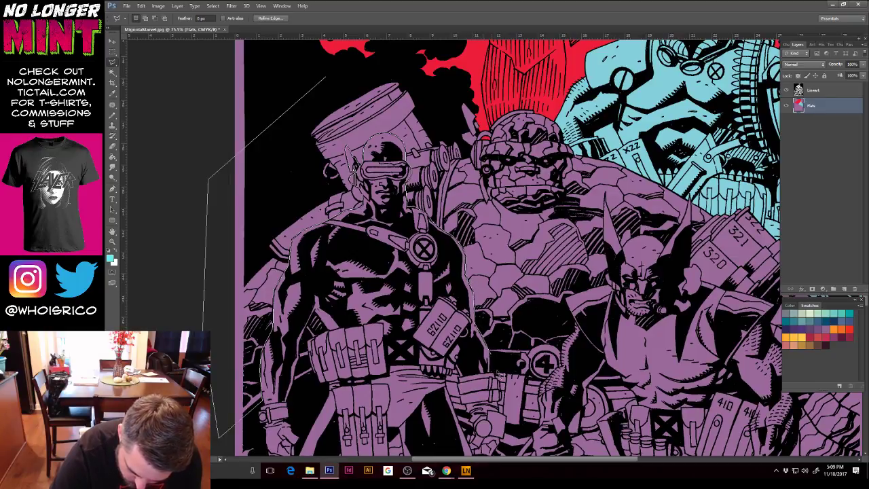
left_click(563, 250)
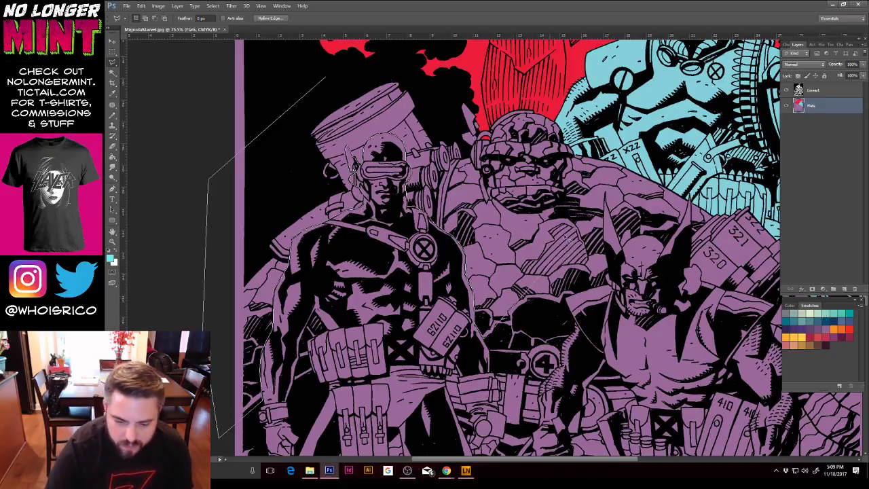
left_click(569, 103)
left_click(489, 62)
left_click_drag(330, 81, 327, 79)
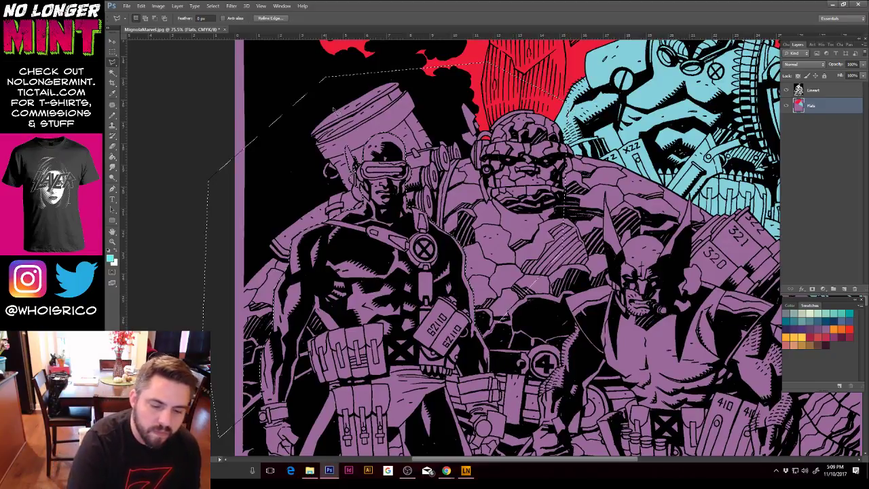
Step: Add the rock-skinned figure's remaining torso and far arm to the selection, following the horned man's arm, shoulders and mask and passing outside the page edge
left_click_drag(694, 256, 604, 204)
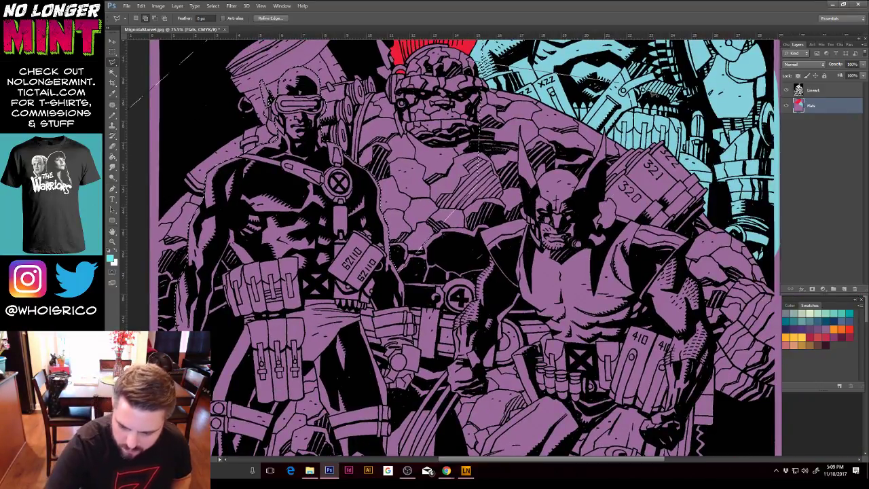
left_click(790, 247)
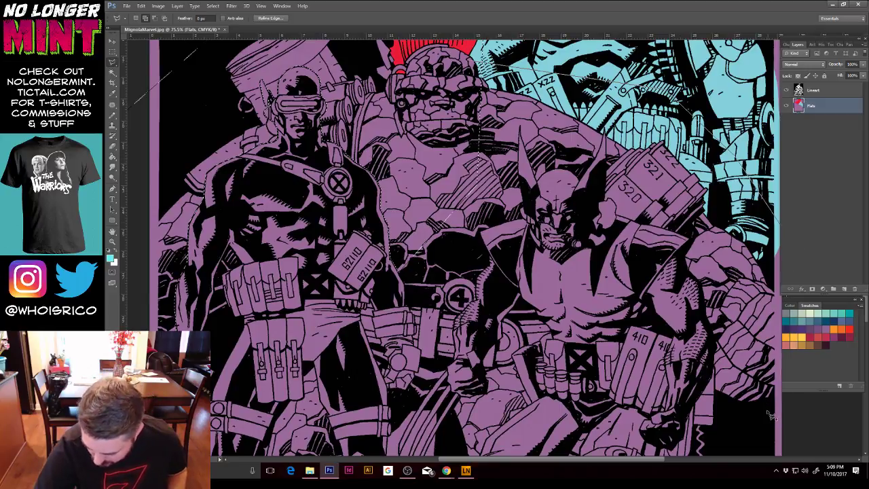
left_click(784, 413)
mouse_move(728, 418)
left_mouse_down()
mouse_move(704, 299)
mouse_move(697, 314)
mouse_move(706, 289)
mouse_move(685, 268)
mouse_move(691, 238)
mouse_move(650, 228)
mouse_move(669, 250)
mouse_move(656, 213)
mouse_move(649, 230)
mouse_move(622, 219)
mouse_move(613, 201)
mouse_move(593, 200)
mouse_move(602, 204)
mouse_move(605, 126)
mouse_move(604, 160)
mouse_move(588, 182)
mouse_move(575, 167)
mouse_move(575, 175)
mouse_move(541, 182)
mouse_move(520, 129)
mouse_move(532, 221)
mouse_move(534, 213)
mouse_move(482, 237)
mouse_move(491, 264)
mouse_move(480, 306)
mouse_move(459, 313)
mouse_move(459, 370)
mouse_move(426, 365)
mouse_move(408, 288)
left_mouse_up()
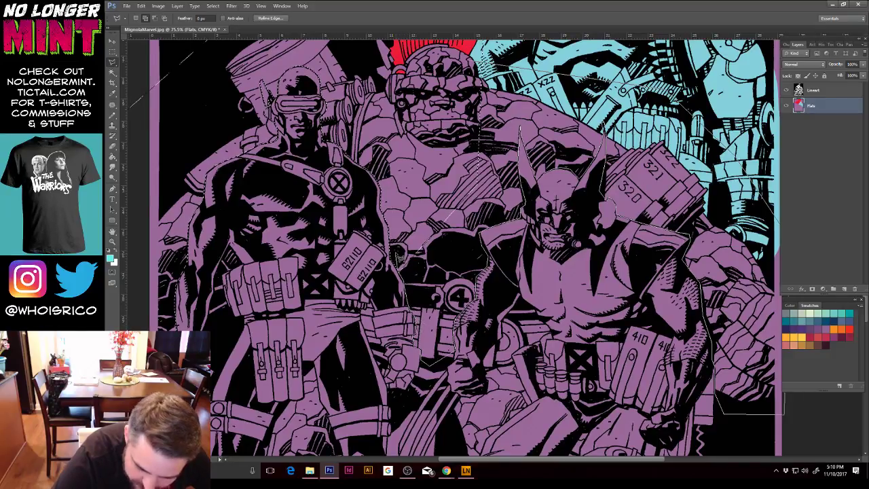
left_click(474, 73)
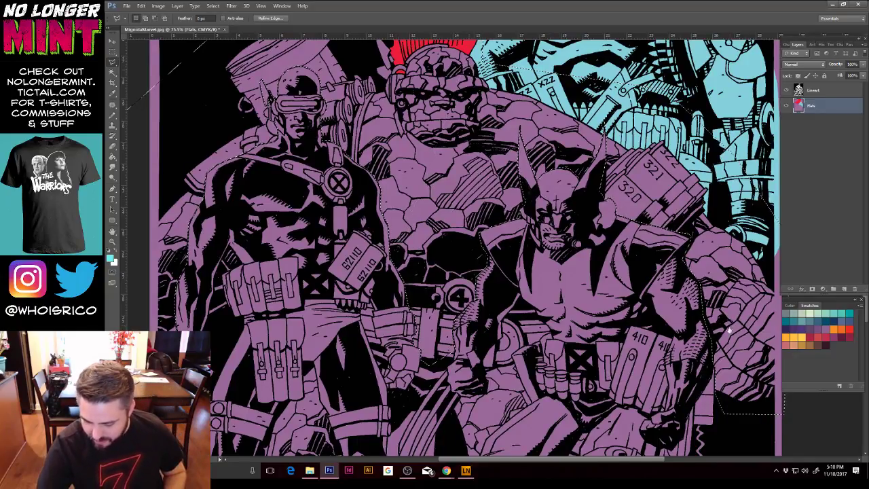
left_click_drag(729, 330, 727, 329)
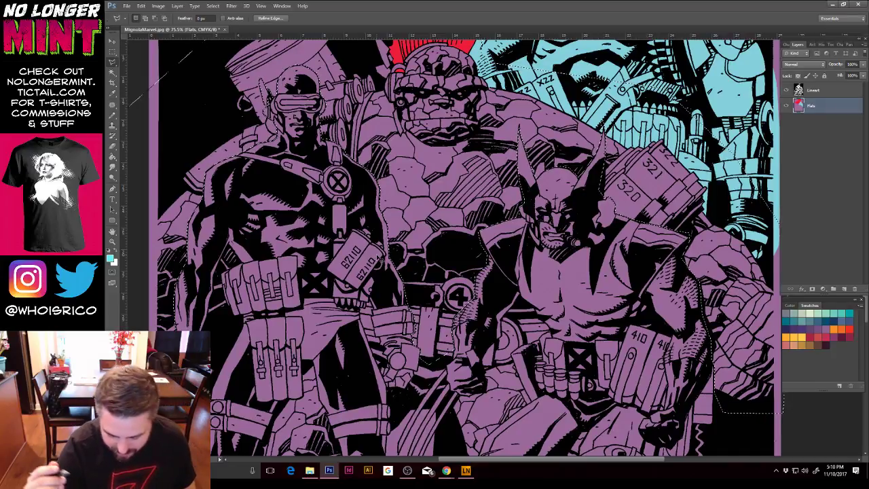
Step: Fill the selected rock-skinned figure on the Flats layer with orange f79203 using the Paint Bucket, and clear the selection
key("ctrl+minus")
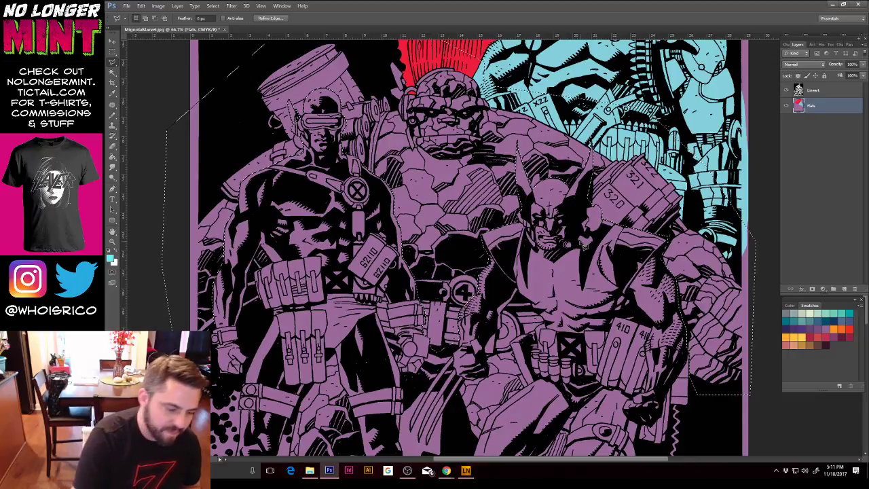
left_click(112, 260)
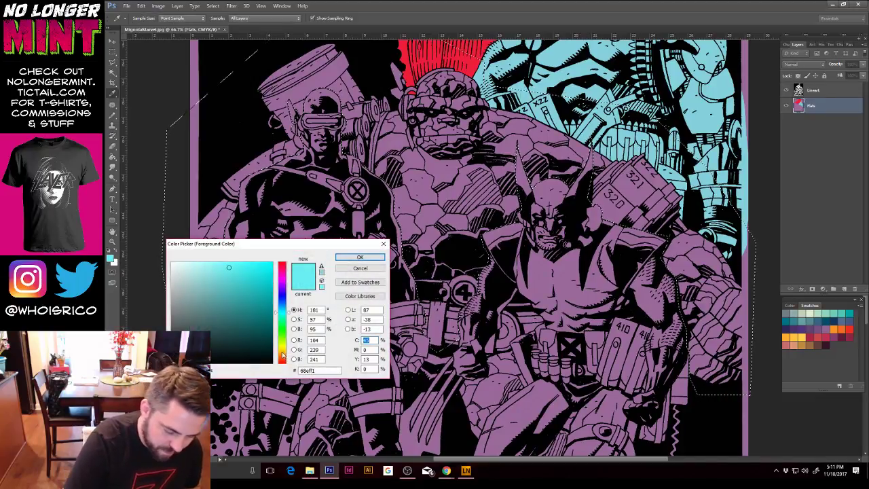
left_click(283, 355)
left_click(271, 265)
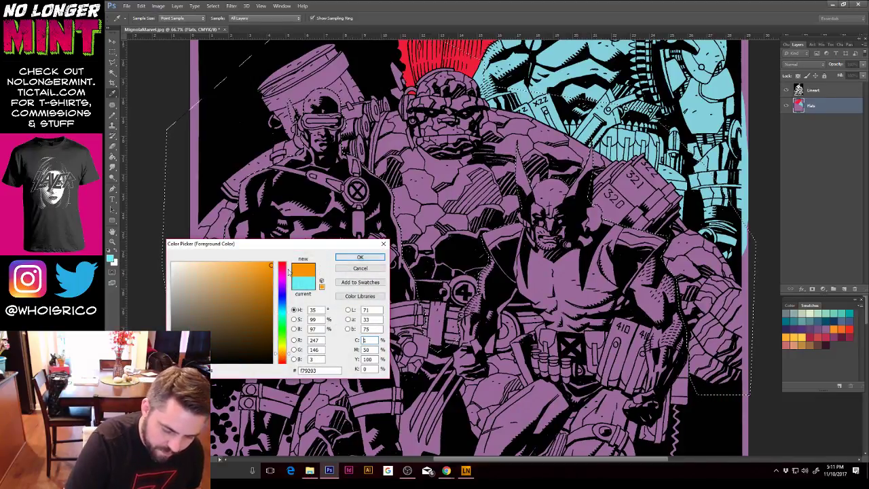
left_click(359, 257)
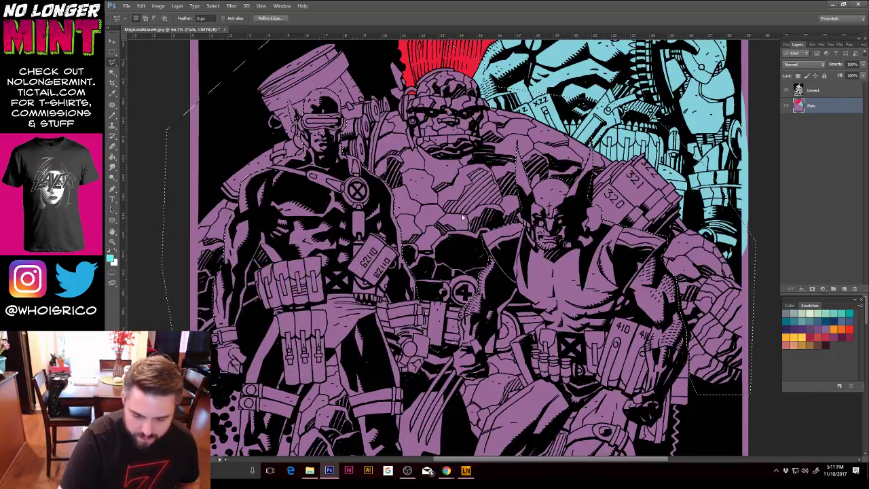
key("g")
left_click(486, 194)
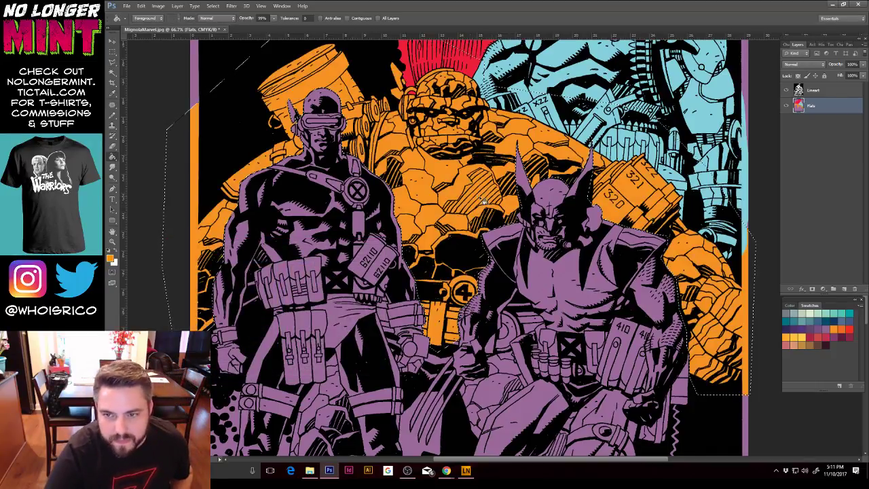
key("ctrl+minus")
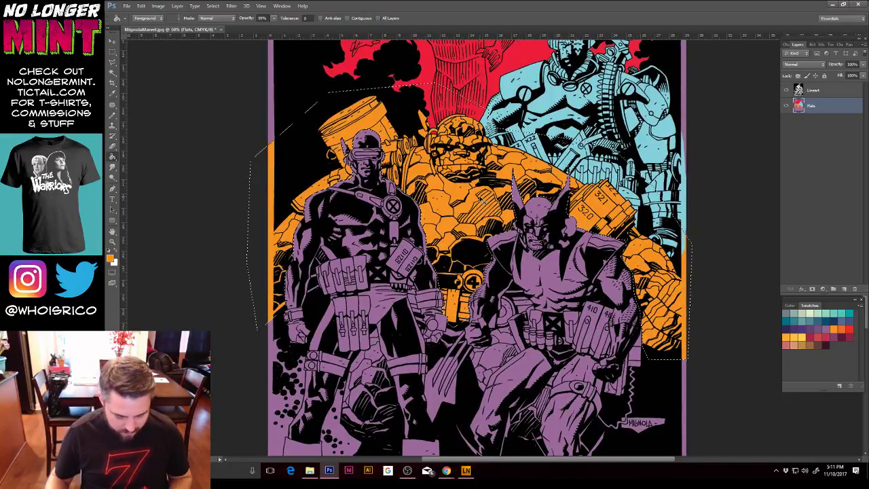
key("ctrl+d")
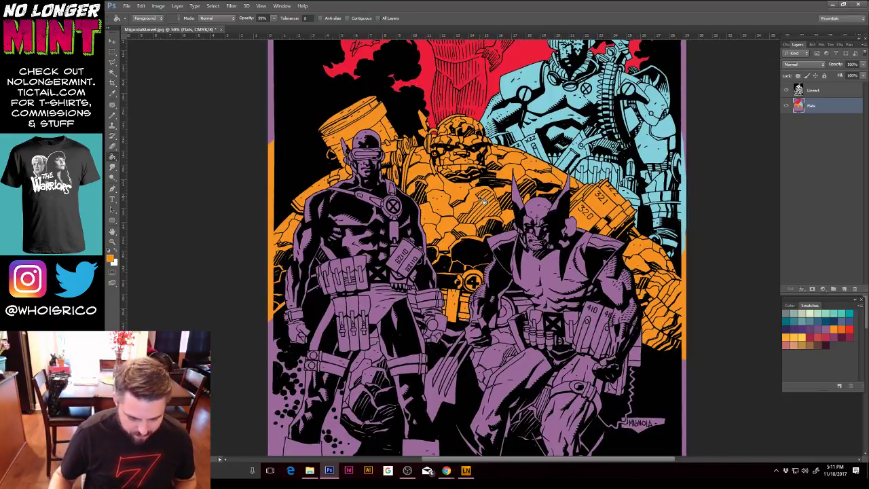
Step: Outline the rock-skinned figure's leg and foot between the visored man's legs with the Polygonal Lasso
left_click_drag(565, 284, 531, 239)
left_click(112, 242)
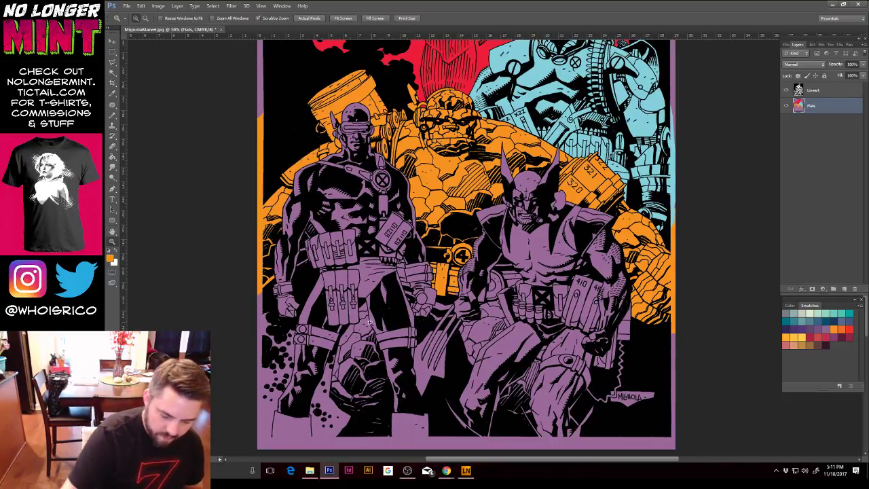
left_click_drag(323, 418, 355, 341)
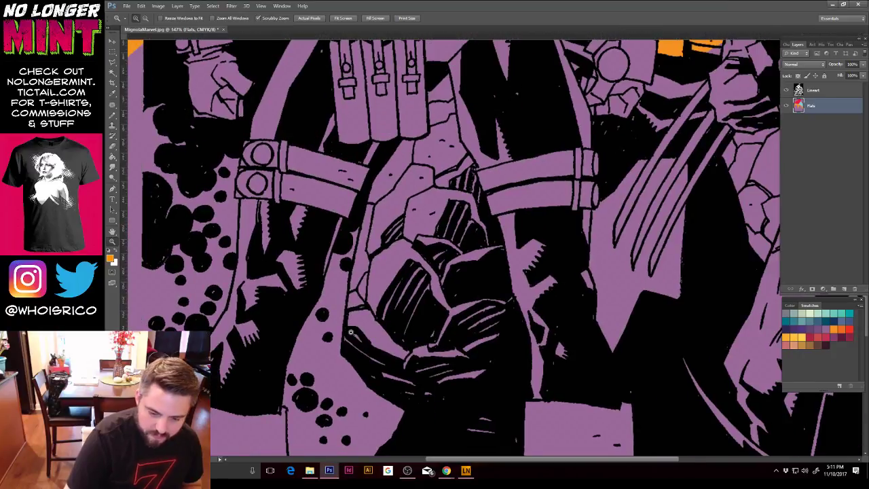
left_click(114, 67)
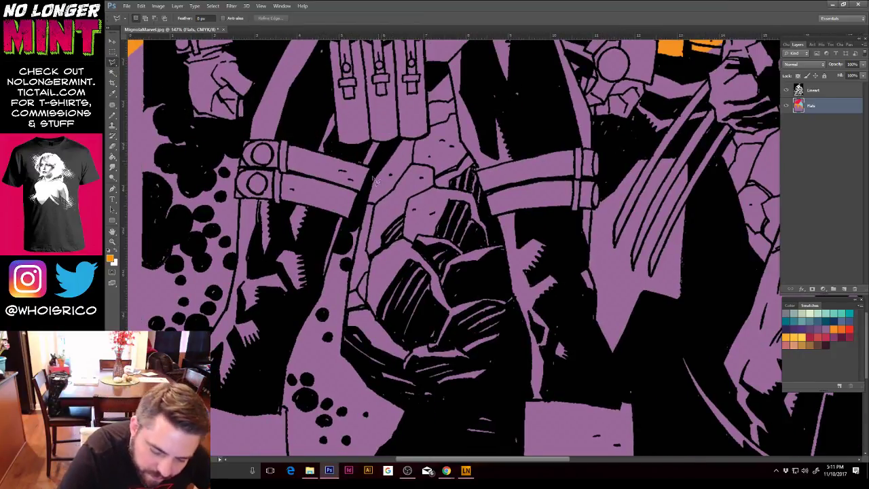
left_click_drag(391, 145, 364, 229)
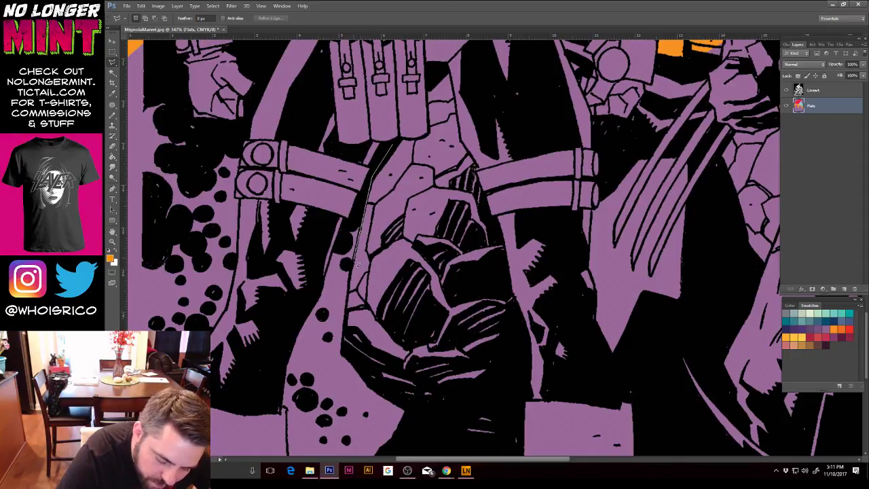
mouse_move(357, 265)
left_mouse_down()
mouse_move(344, 340)
mouse_move(381, 397)
mouse_move(479, 444)
mouse_move(526, 441)
mouse_move(519, 424)
mouse_move(507, 433)
mouse_move(522, 320)
mouse_move(528, 330)
mouse_move(480, 169)
mouse_move(461, 142)
mouse_move(455, 95)
mouse_move(465, 94)
mouse_move(457, 100)
mouse_move(451, 71)
mouse_move(429, 94)
mouse_move(433, 139)
mouse_move(395, 155)
left_mouse_up()
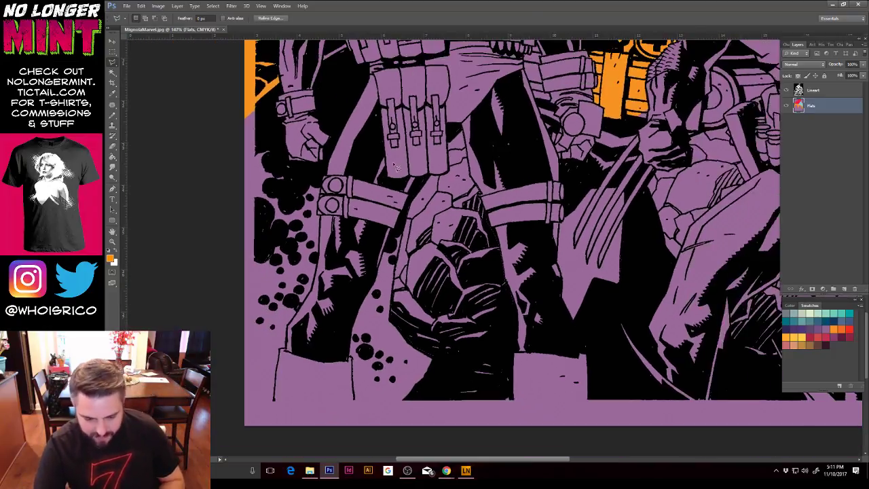
key("ctrl+minus")
left_click_drag(580, 231, 559, 226)
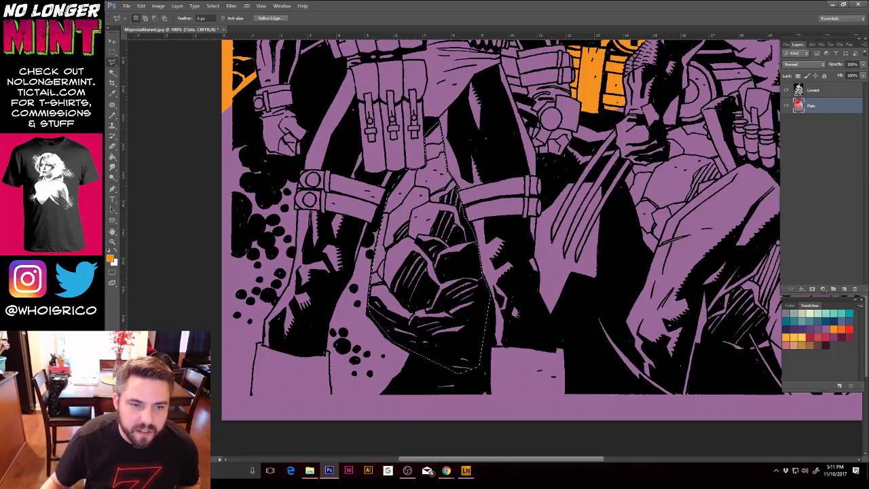
Step: Fill the selected rock-skinned leg and foot with the current orange using the Paint Bucket
key("alt+Tab")
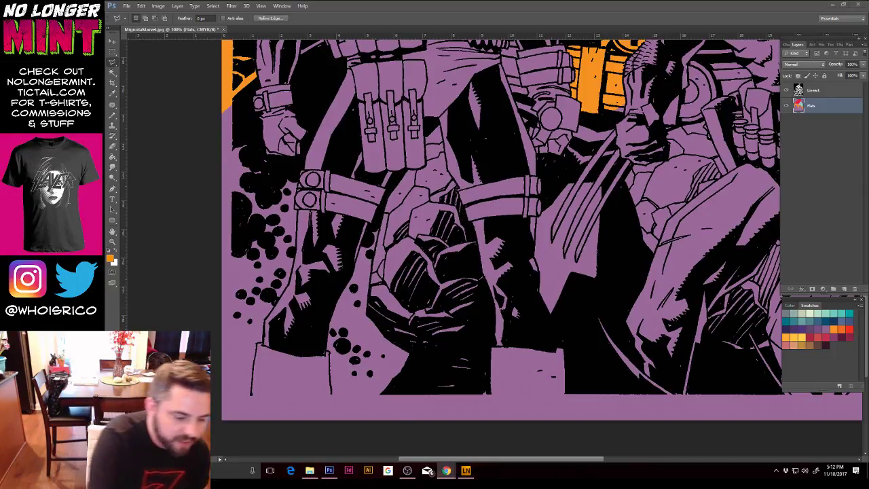
key("alt+Tab")
key("g")
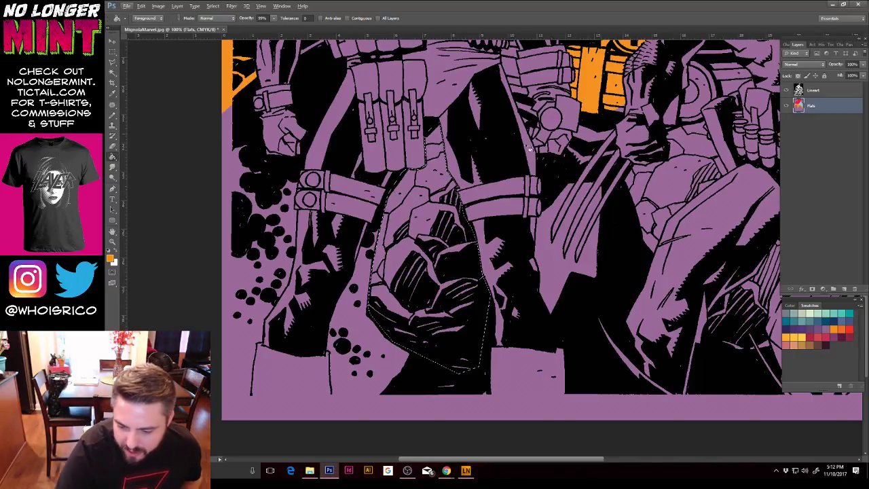
left_click(458, 256)
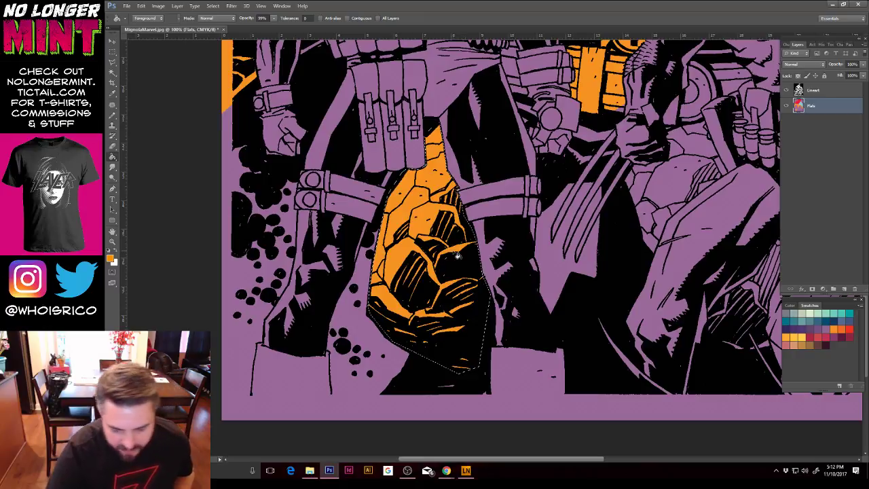
Step: Outline the rock-skinned figure's sliver between the visored man's hip and forearm with the Polygonal Lasso and fill it with the current orange
mouse_move(519, 301)
left_mouse_down()
mouse_move(494, 324)
mouse_move(496, 337)
left_mouse_up()
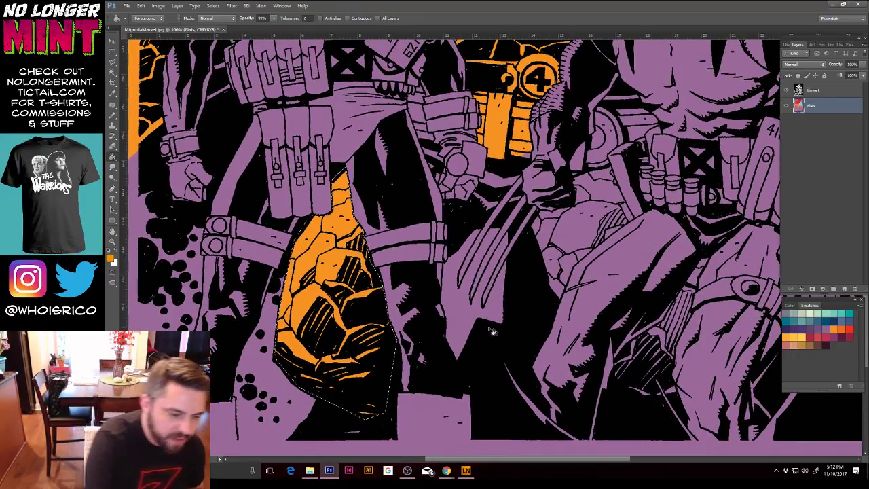
key("l")
left_click(420, 88)
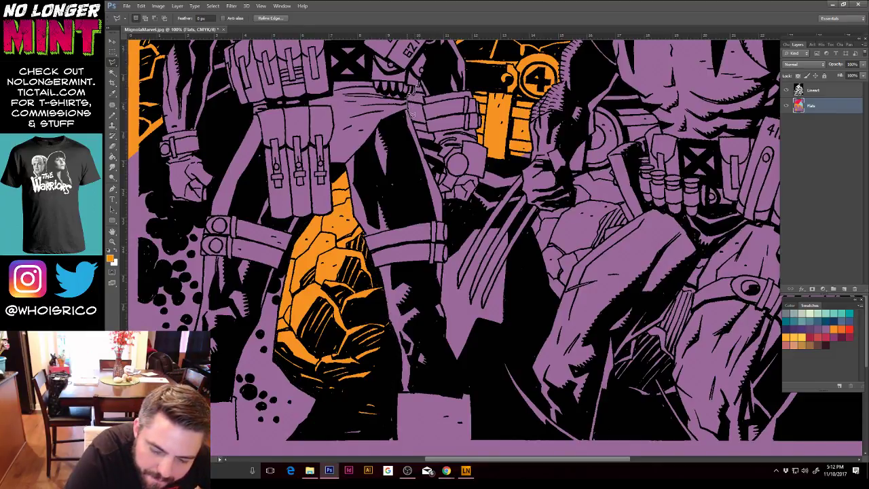
mouse_move(414, 125)
left_mouse_down()
mouse_move(440, 185)
mouse_move(441, 156)
left_mouse_up()
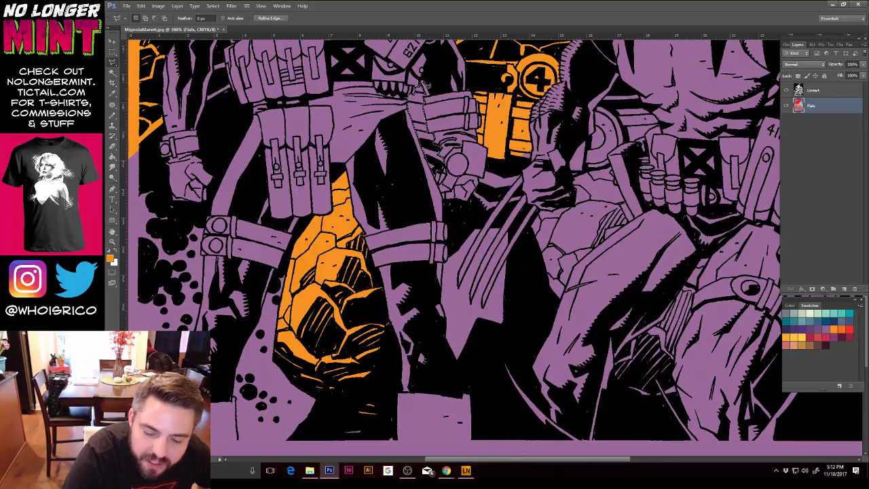
key("g")
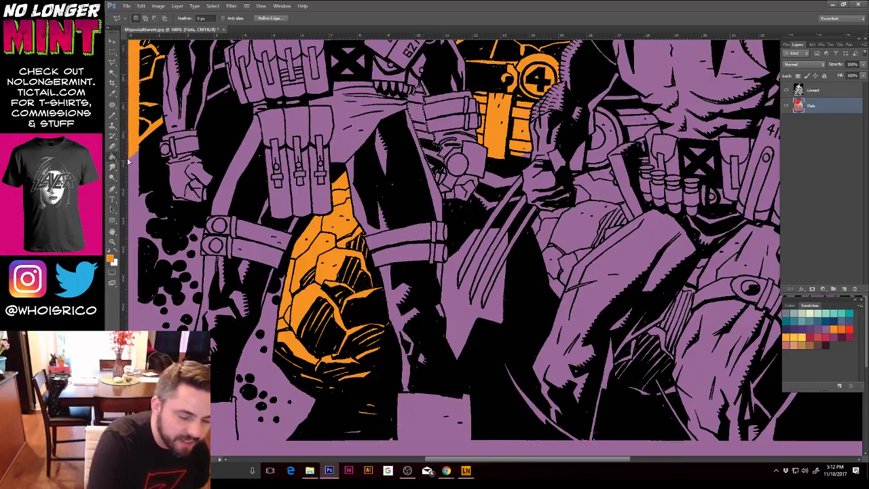
left_click(428, 133)
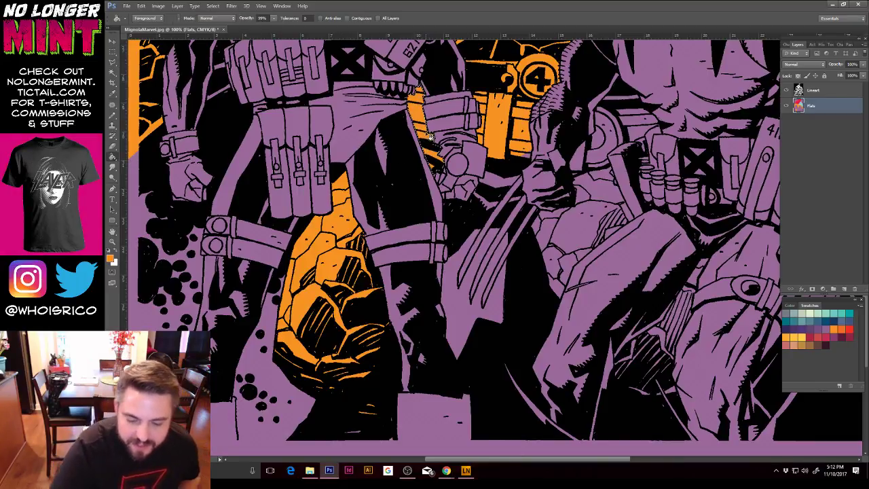
Step: Outline the rock-skinned figure's area between the visored man's fist and the horned man's claws, and fill it with the current orange
scroll(518, 217, "down", 2)
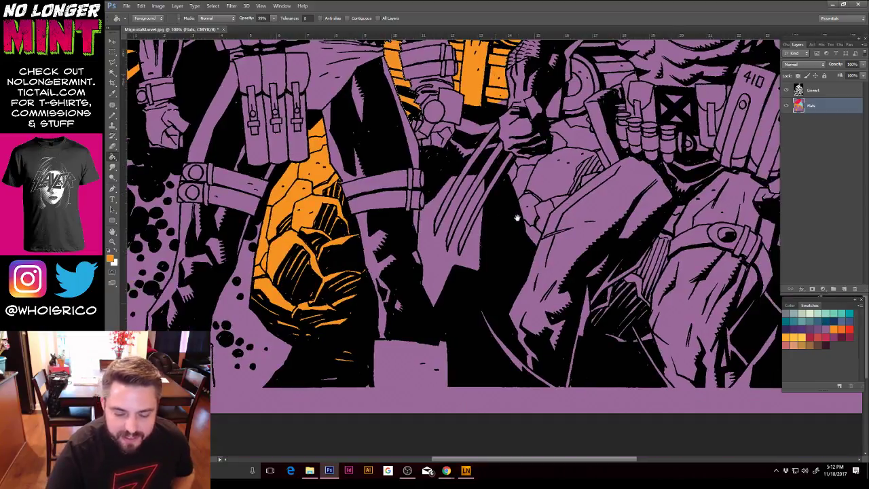
key("l")
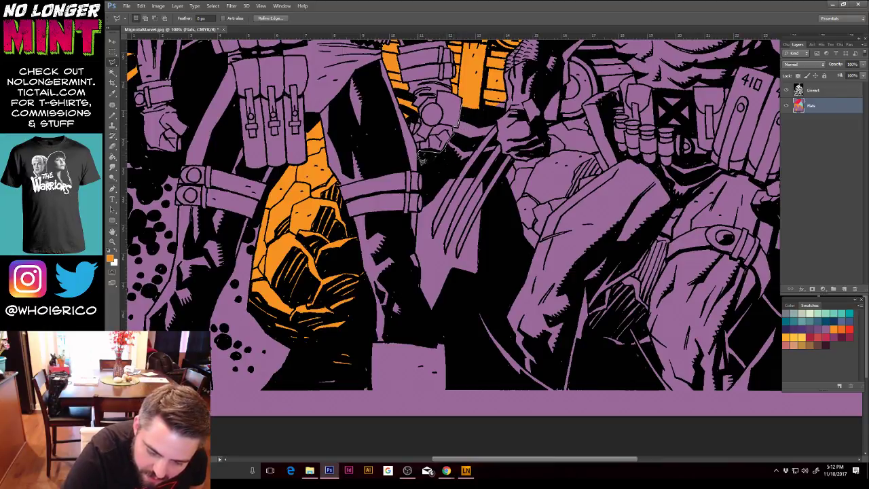
left_click(418, 152)
mouse_move(429, 201)
left_mouse_down()
mouse_move(480, 159)
mouse_move(501, 127)
mouse_move(504, 99)
mouse_move(467, 103)
mouse_move(485, 95)
left_mouse_up()
key("g")
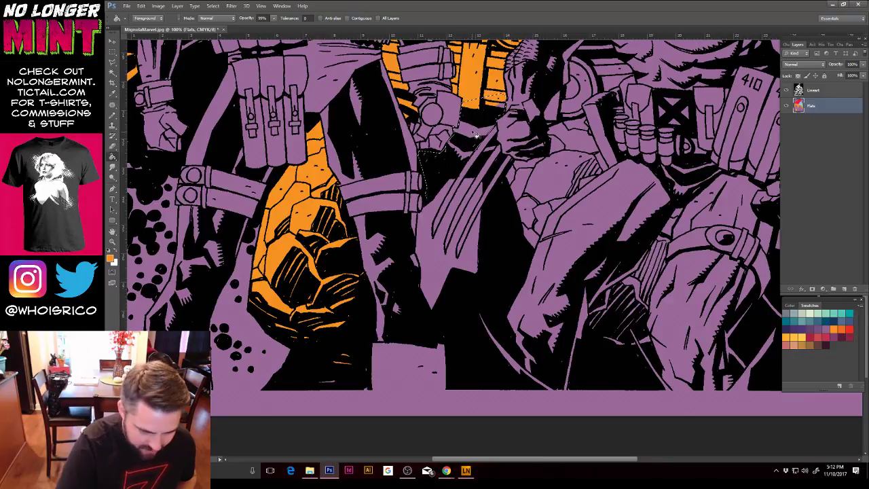
left_click(475, 136)
key("l")
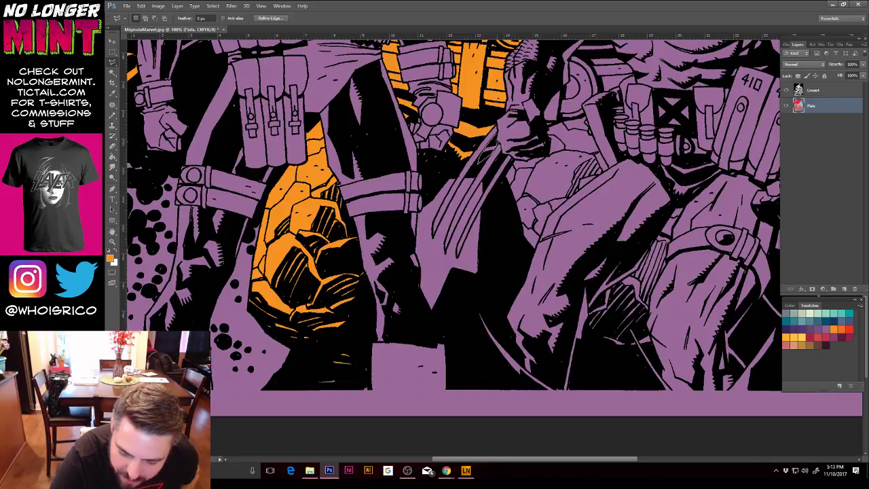
key("g")
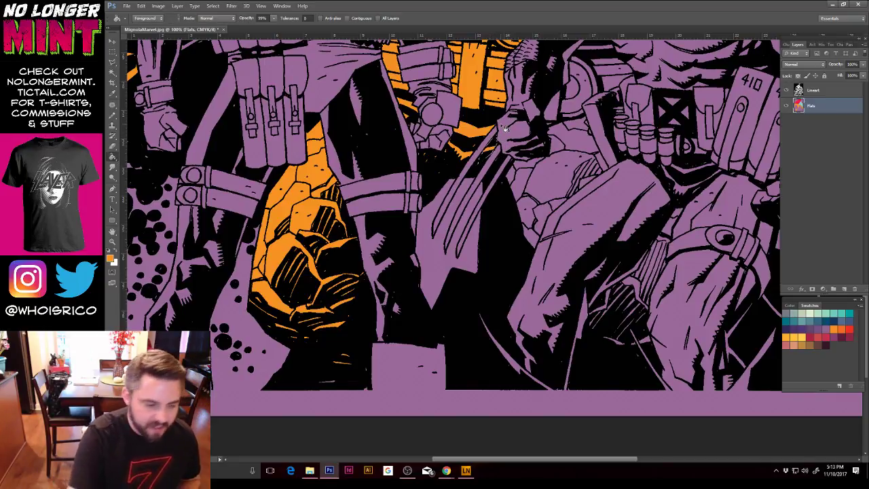
Step: Outline the rock-skinned figure's leg between the horned man's clawed hand and raised thigh, and fill it with the current orange
key("l")
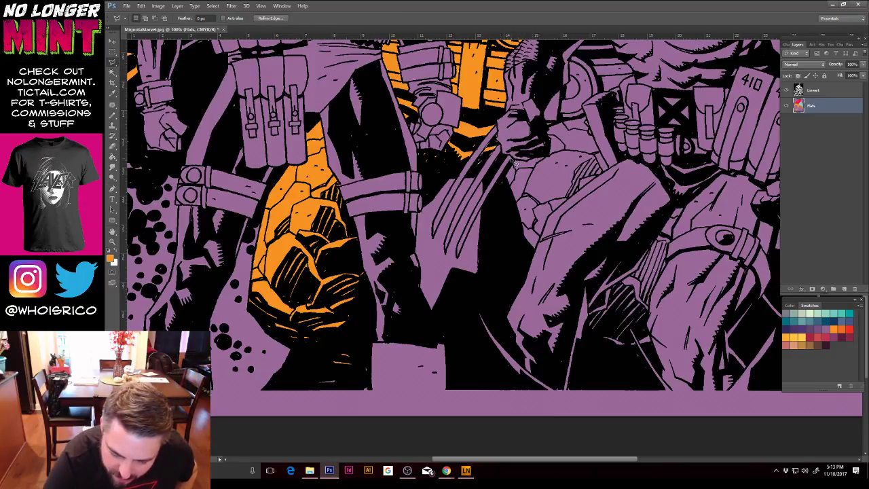
mouse_move(503, 183)
left_mouse_down()
mouse_move(501, 205)
mouse_move(523, 262)
mouse_move(542, 254)
mouse_move(554, 222)
mouse_move(608, 178)
mouse_move(588, 123)
mouse_move(596, 140)
left_mouse_up()
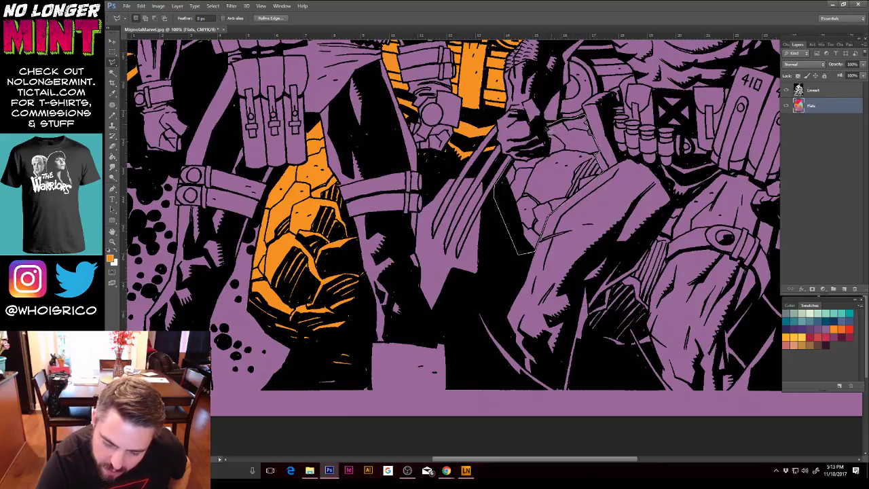
left_click_drag(554, 146, 551, 158)
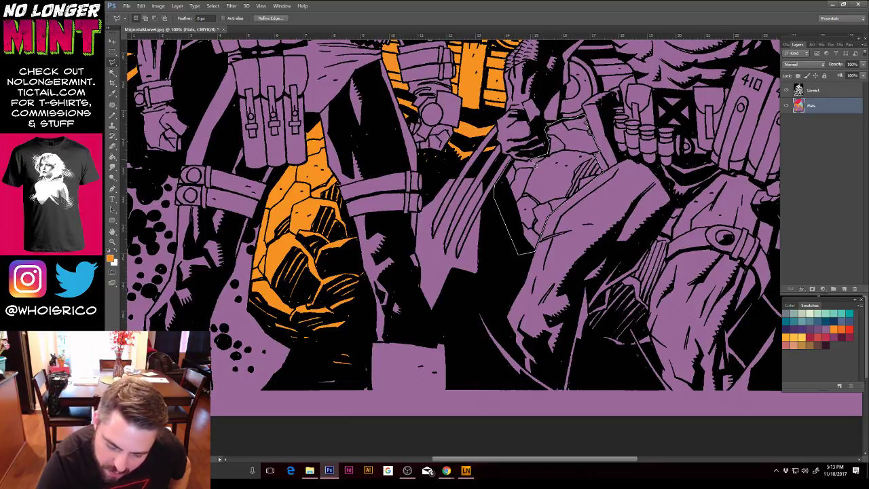
left_click_drag(517, 163, 516, 165)
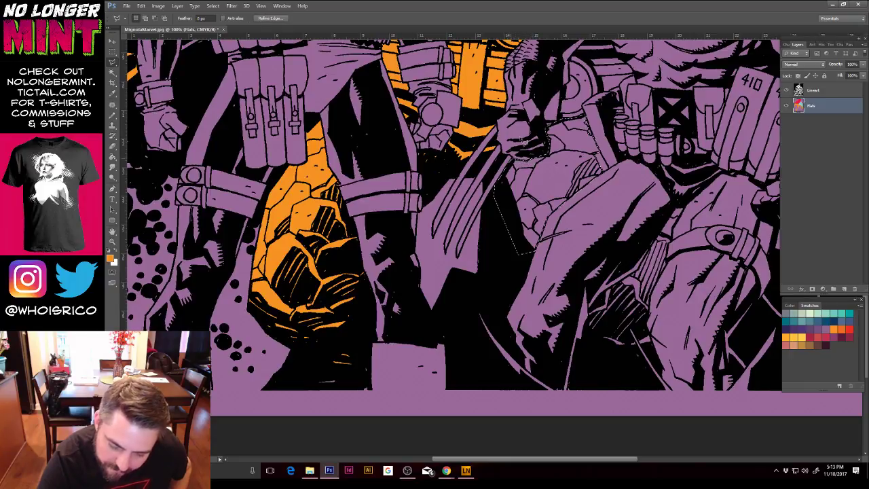
left_click(113, 157)
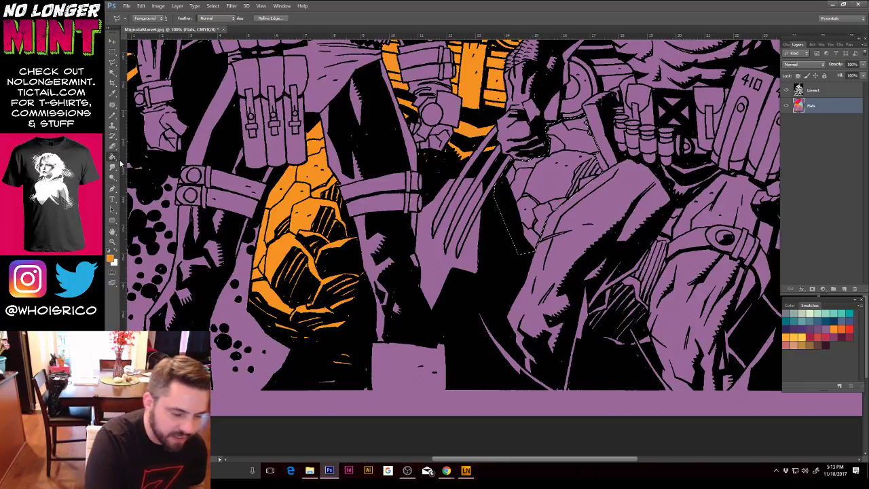
left_click(563, 170)
Step: Begin a Polygonal Lasso outline of the visored man from his head down the outer arm and fist, then around the waist pouches to the hip
scroll(605, 180, "down", 3)
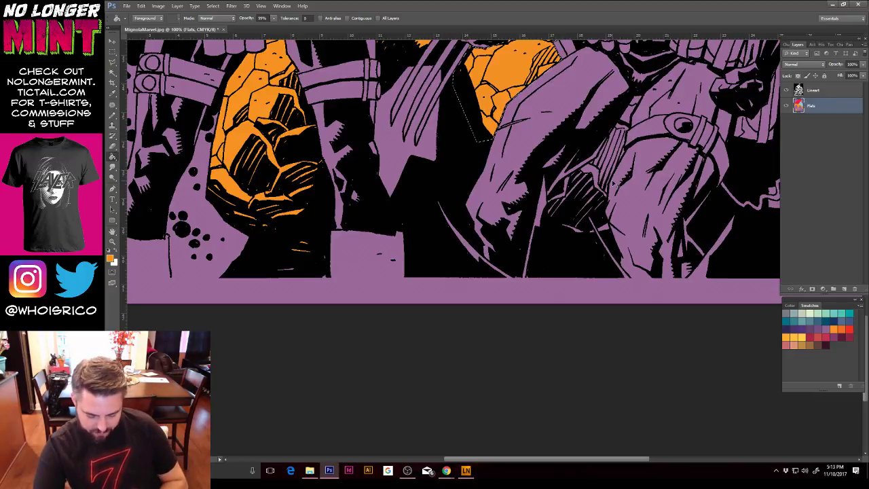
scroll(617, 184, "down", 2)
scroll(616, 184, "down", 2)
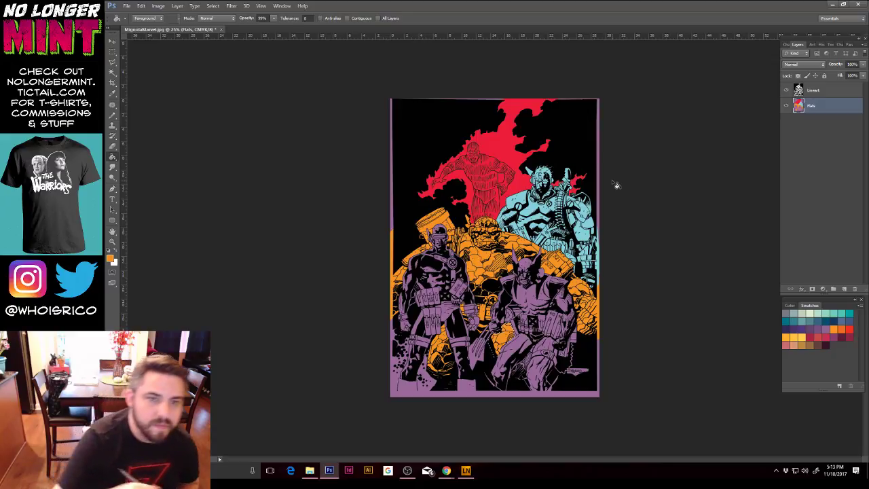
key("l")
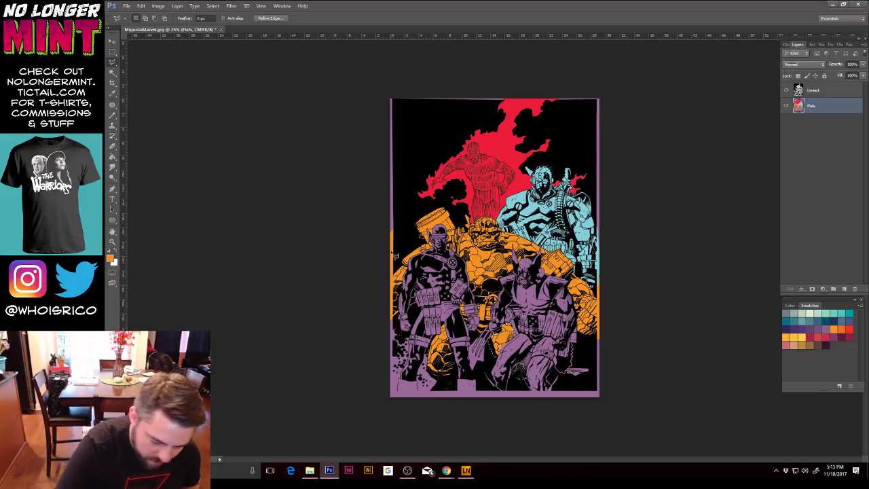
key("z")
left_click_drag(409, 303, 432, 332)
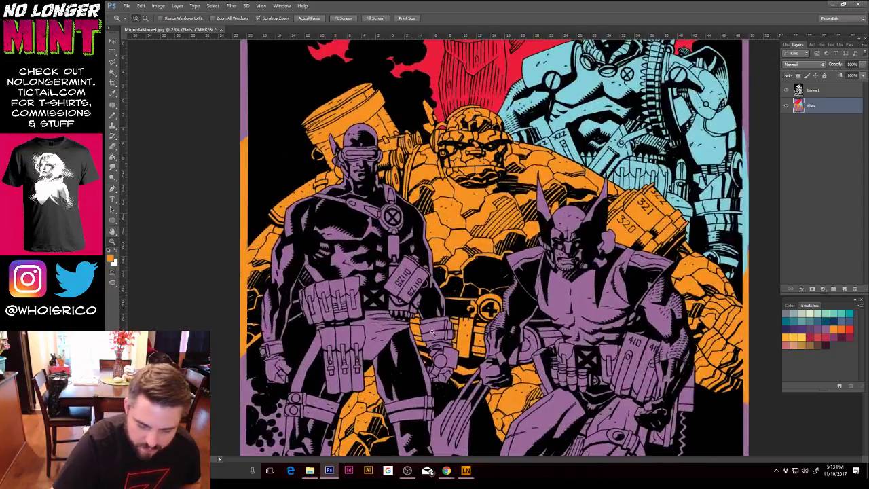
left_click(114, 62)
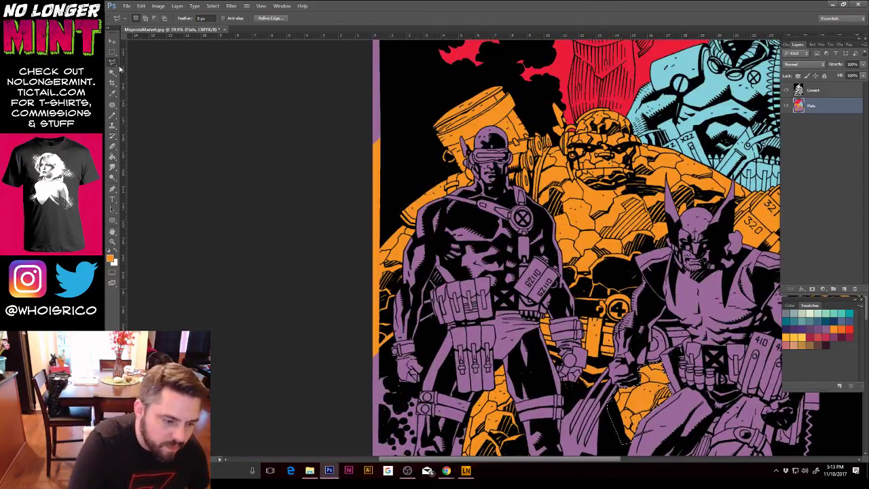
left_click(482, 121)
left_click(451, 132)
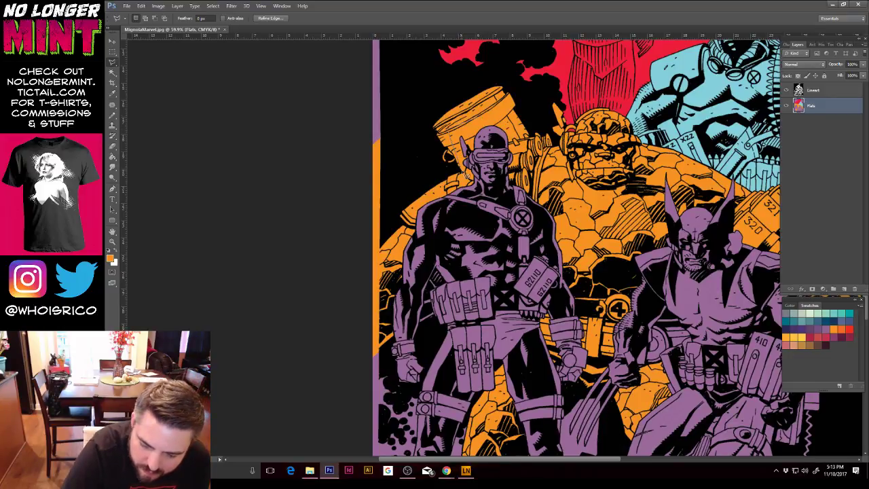
mouse_move(428, 202)
left_mouse_down()
mouse_move(388, 287)
mouse_move(386, 352)
mouse_move(406, 391)
mouse_move(400, 386)
mouse_move(425, 385)
mouse_move(438, 342)
mouse_move(423, 320)
mouse_move(437, 271)
left_mouse_up()
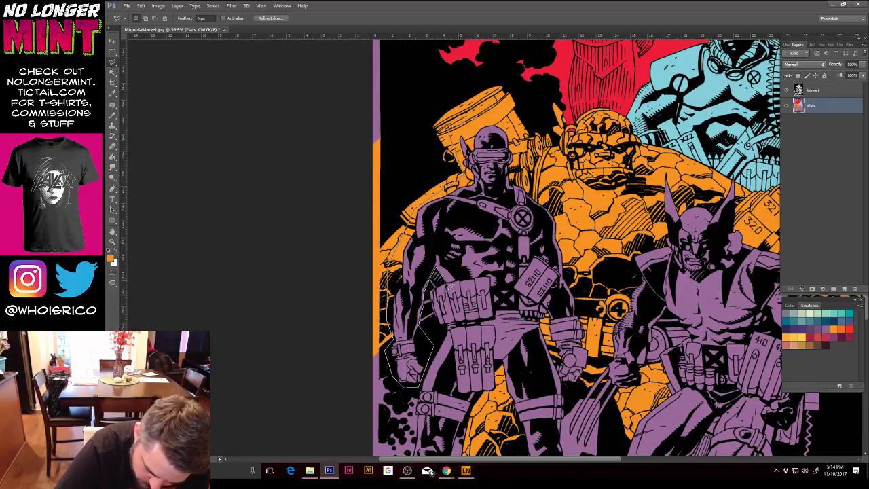
left_click(448, 287)
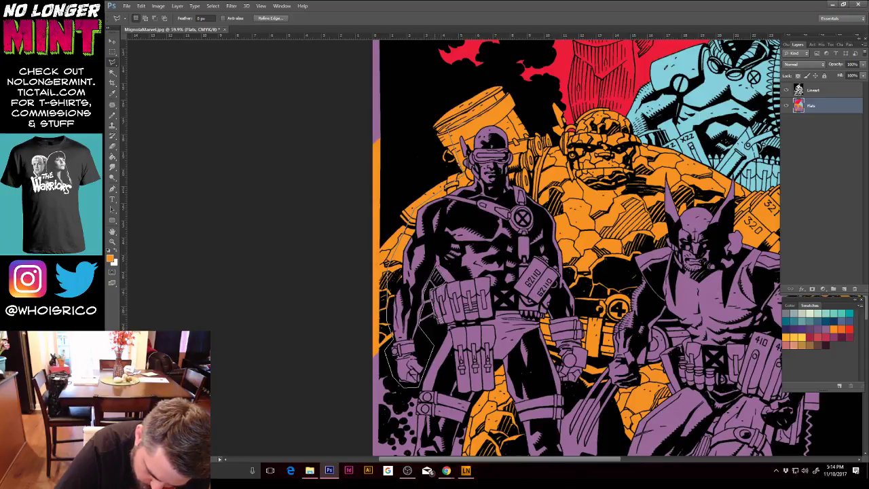
left_click_drag(437, 316, 440, 329)
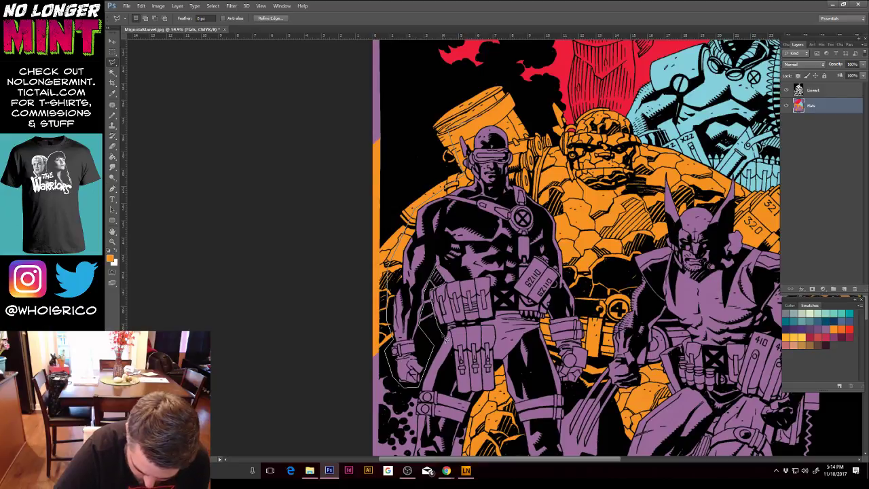
mouse_move(439, 350)
left_mouse_down()
mouse_move(423, 478)
mouse_move(424, 417)
mouse_move(434, 399)
mouse_move(422, 365)
left_mouse_up()
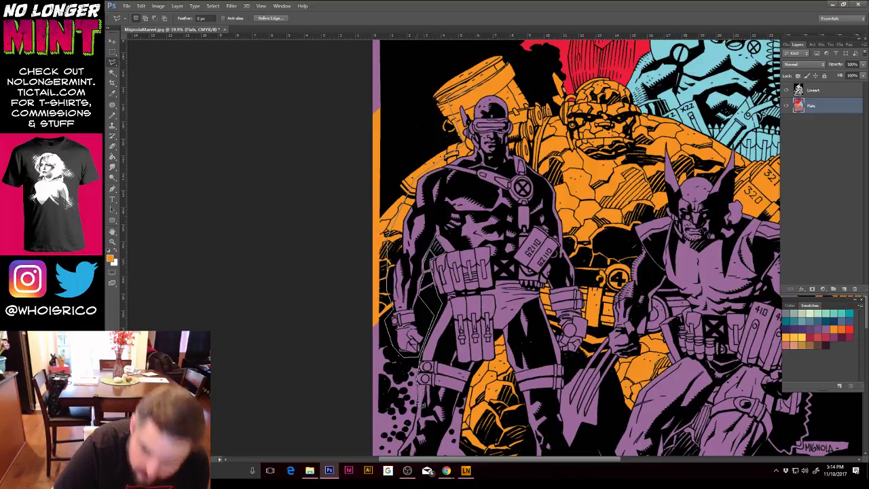
Step: Continue the visored man's outline around both legs and boots, past the page's lower edge, then up his other arm to close above his head
left_click_drag(421, 405, 432, 451)
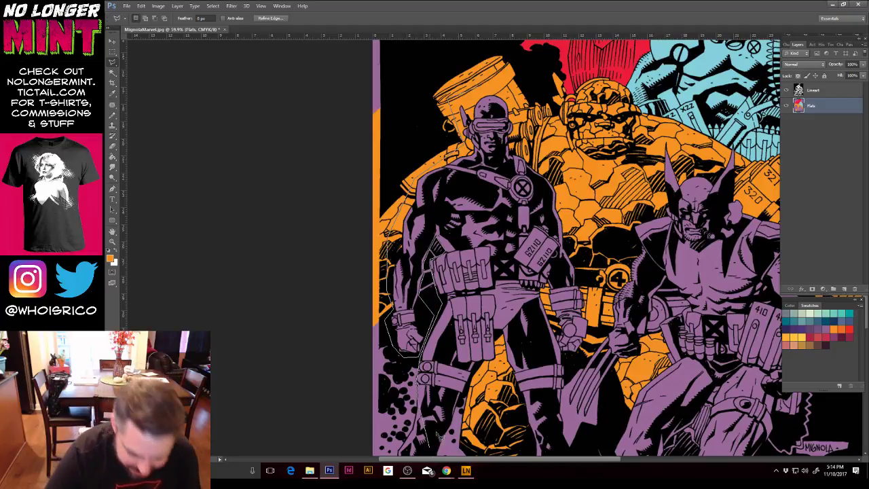
left_click_drag(426, 470, 426, 459)
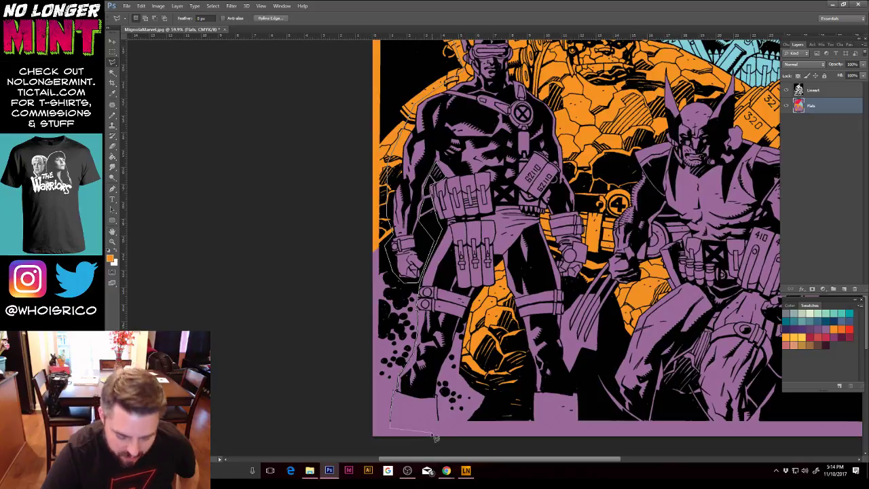
left_click(391, 441)
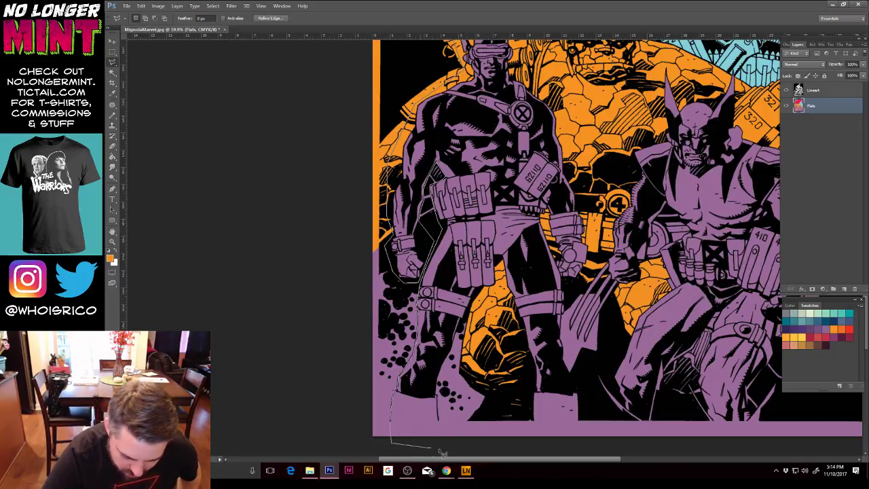
left_click(440, 441)
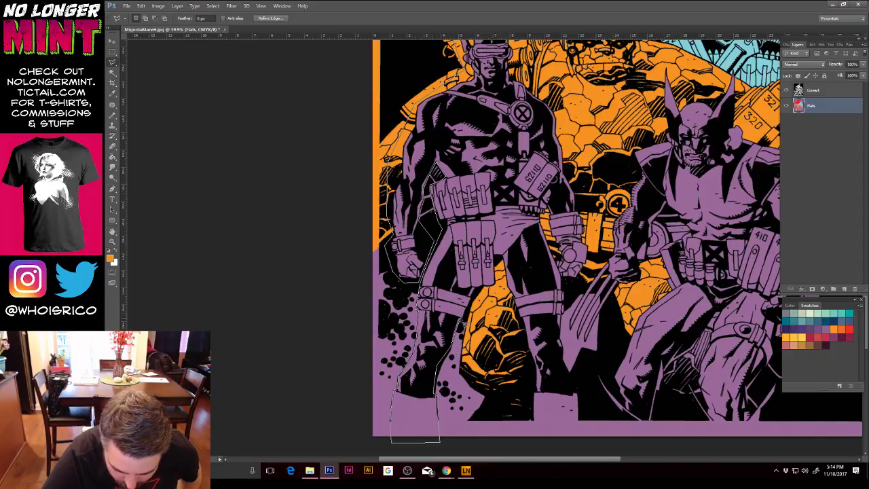
left_click(500, 291)
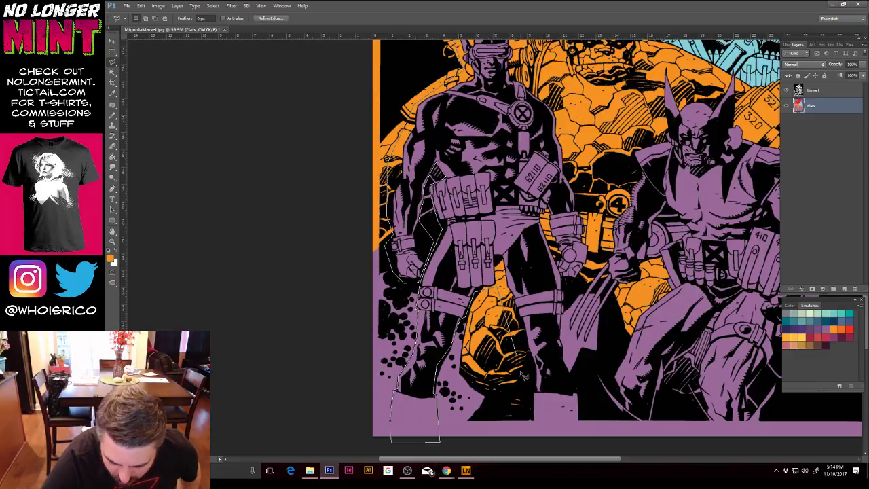
left_click(535, 436)
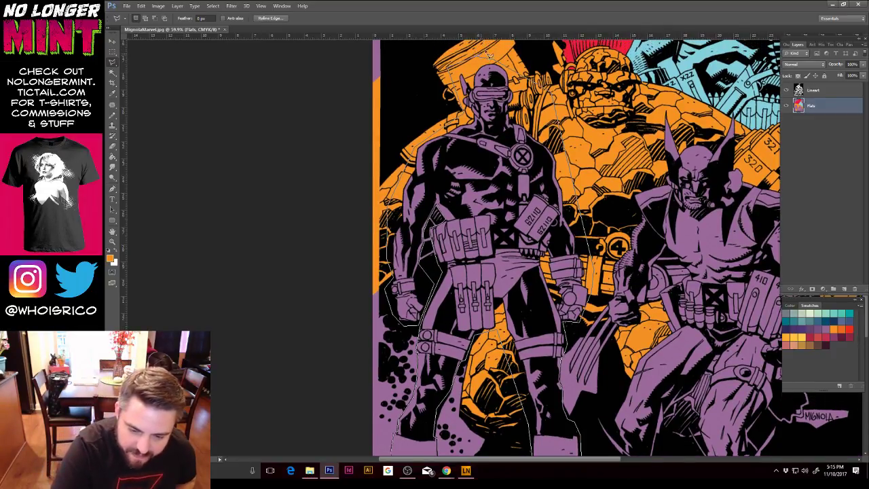
left_click(491, 53)
Step: Set the foreground color to a muted blue, about RGB 57, 106, 134, and fill the selected visored man using the Paint Bucket
left_click(111, 260)
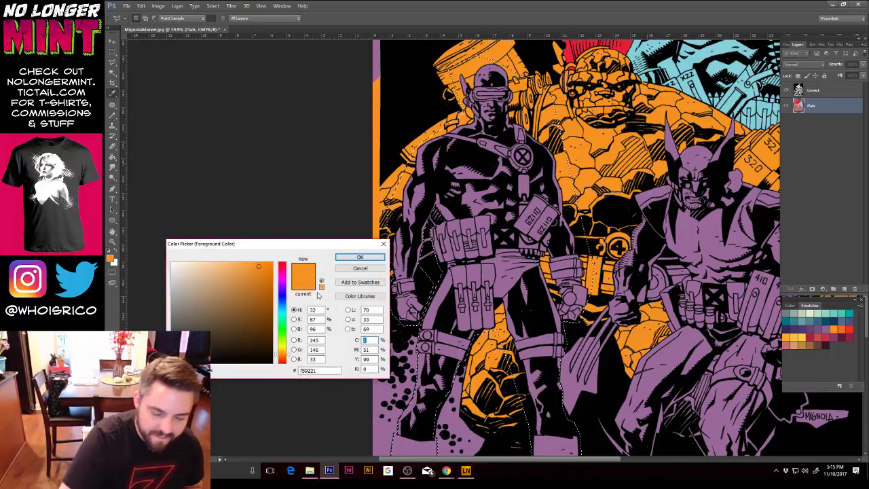
left_click(282, 307)
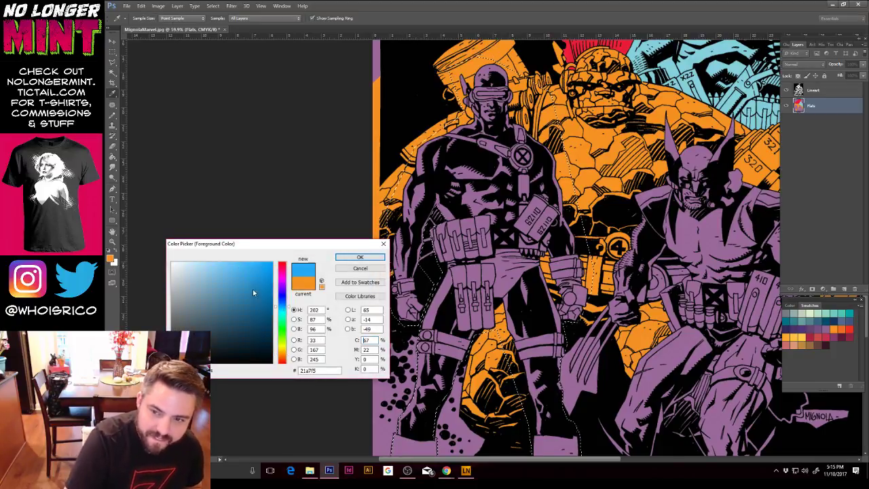
left_click(226, 315)
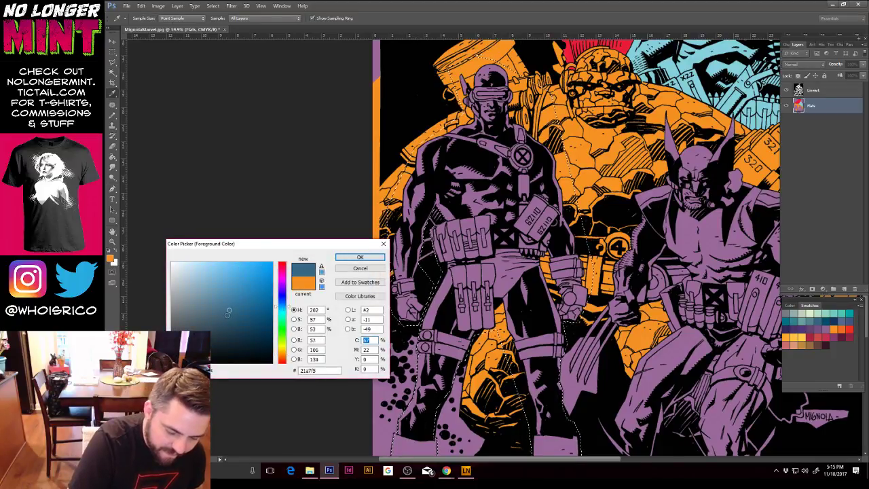
left_click(358, 258)
key("g")
left_click(507, 172)
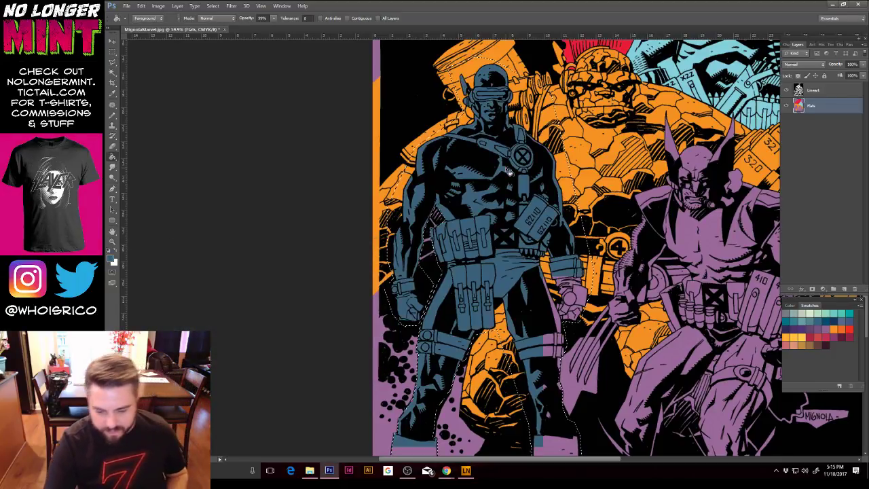
Step: Marquee-select the area around the gap between the visored man's arm and waist pouches, then fill the gap's purple with sampled orange
left_click_drag(649, 241, 636, 223)
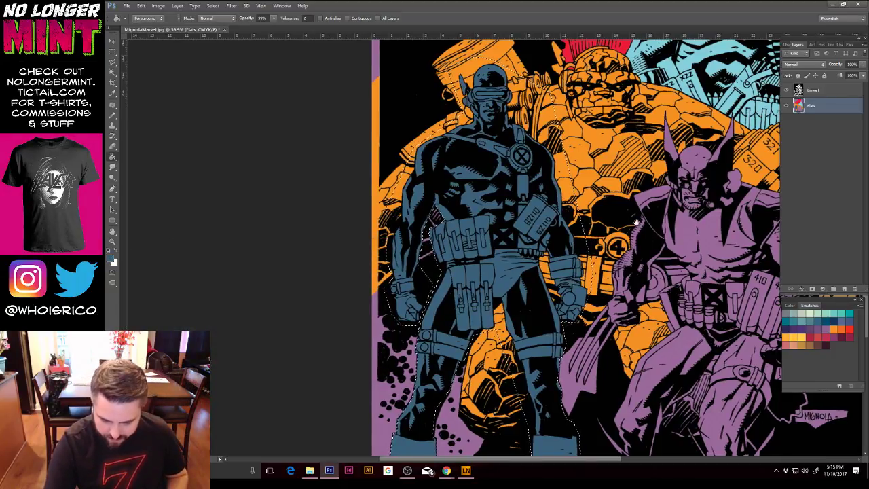
scroll(631, 221, "down", 3)
scroll(622, 218, "down", 1)
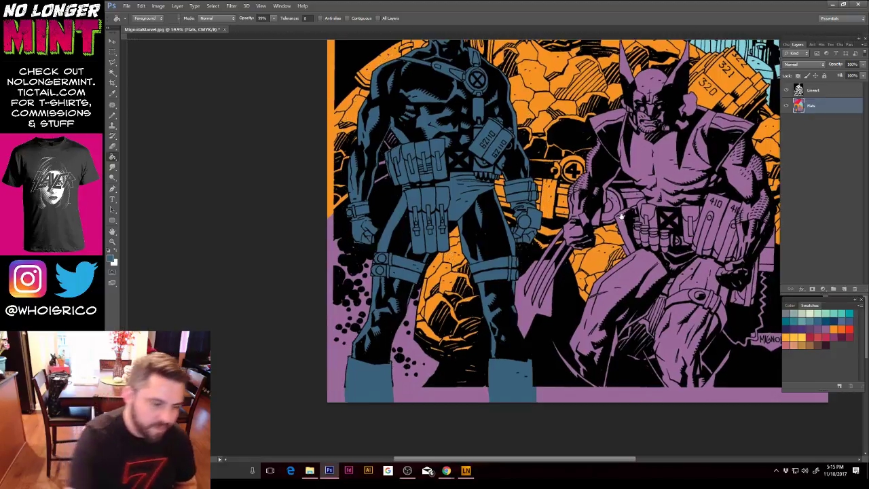
left_click(112, 53)
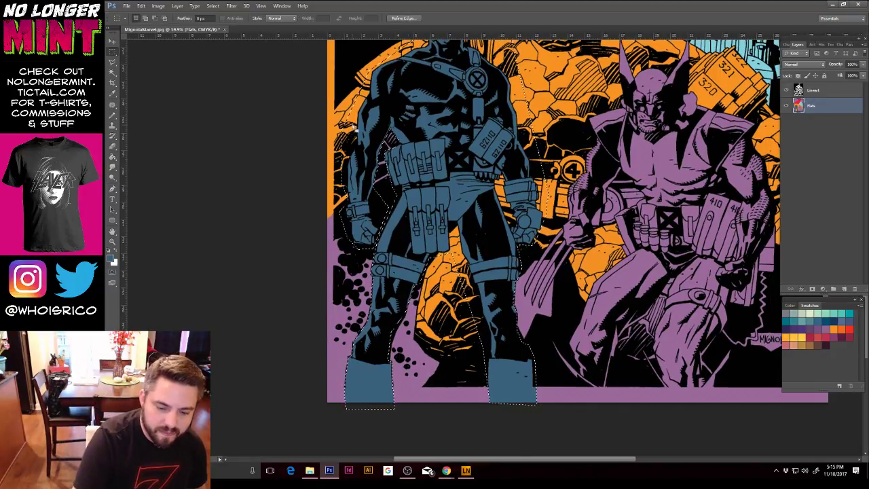
mouse_move(360, 99)
left_mouse_down()
mouse_move(425, 167)
mouse_move(432, 195)
left_mouse_up()
left_click(113, 156)
left_click(359, 99, "alt")
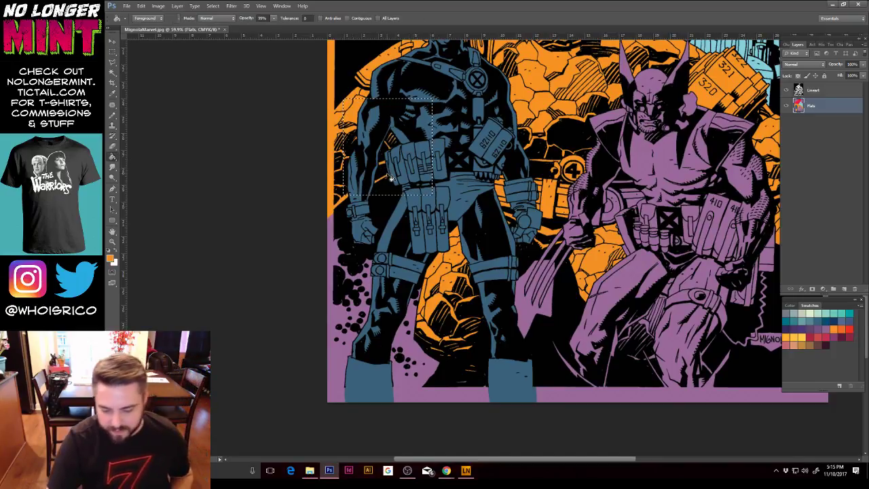
Step: Outline the background gap between the horned man's inner arm and belt with the Polygonal Lasso and fill it with the current orange
left_click_drag(643, 269, 601, 263)
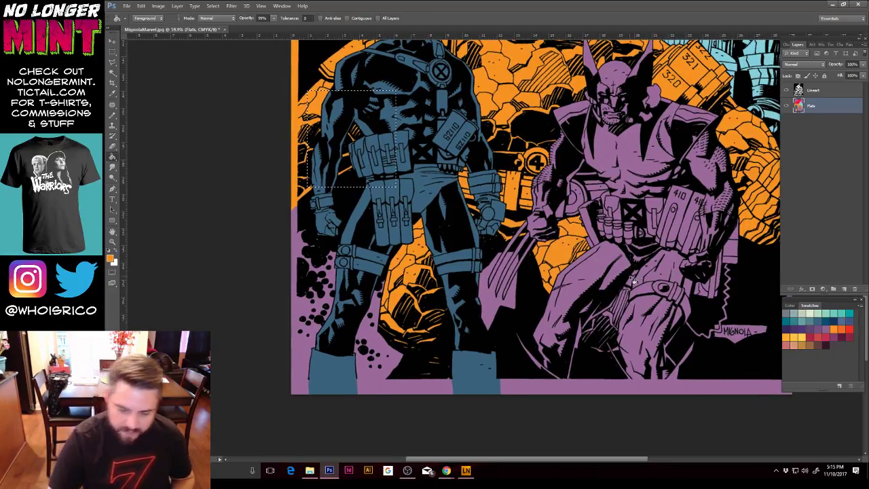
left_click(117, 63)
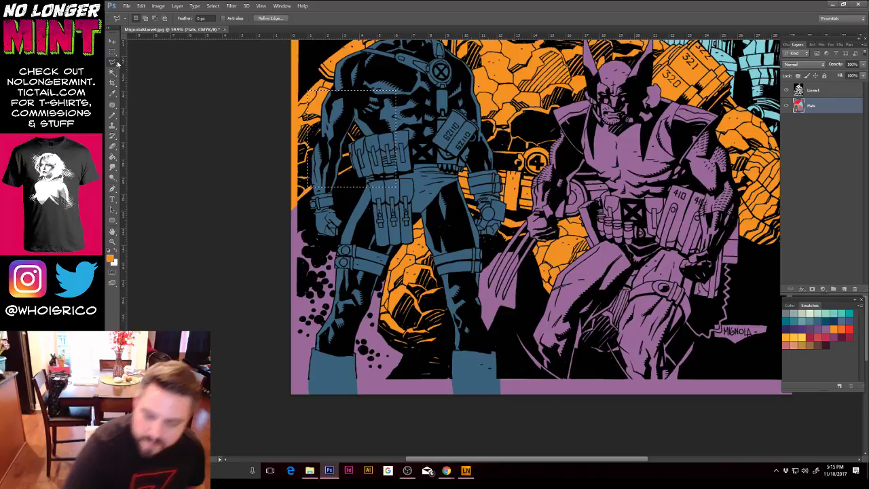
left_click(584, 174)
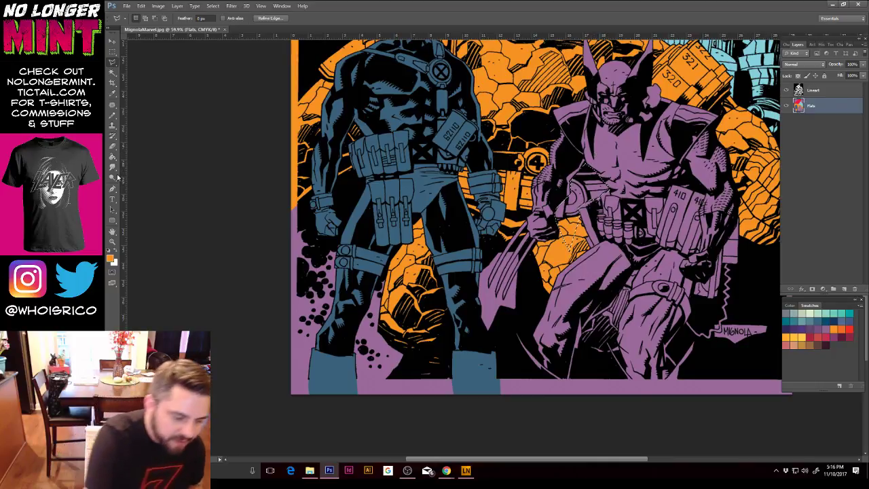
key("g")
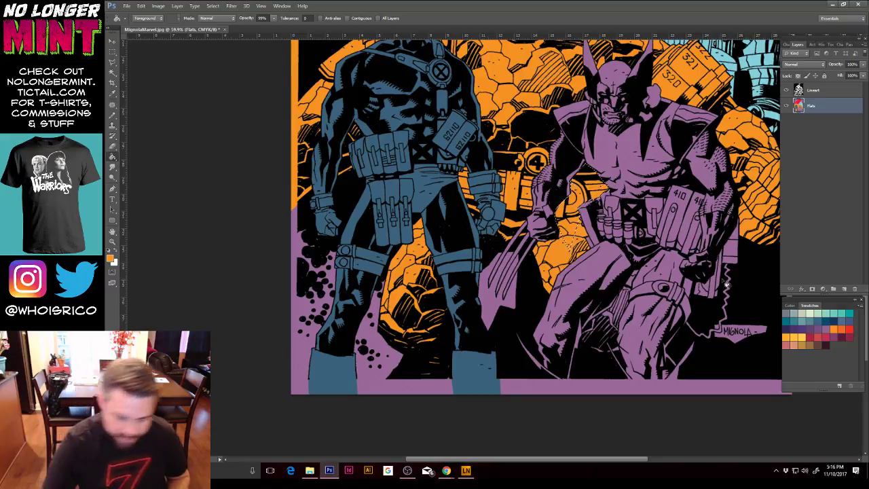
Step: Outline the rocky area between the horned man's legs, from the crotch down to the shins, and fill it with the current orange
left_click(115, 65)
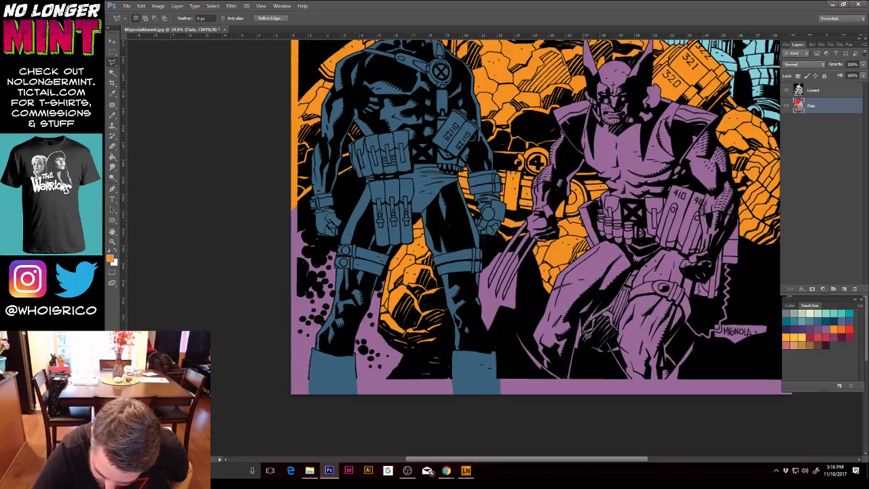
mouse_move(585, 342)
left_mouse_down()
mouse_move(615, 375)
mouse_move(608, 346)
mouse_move(615, 355)
mouse_move(638, 301)
mouse_move(639, 282)
mouse_move(631, 279)
mouse_move(643, 269)
mouse_move(622, 340)
left_mouse_up()
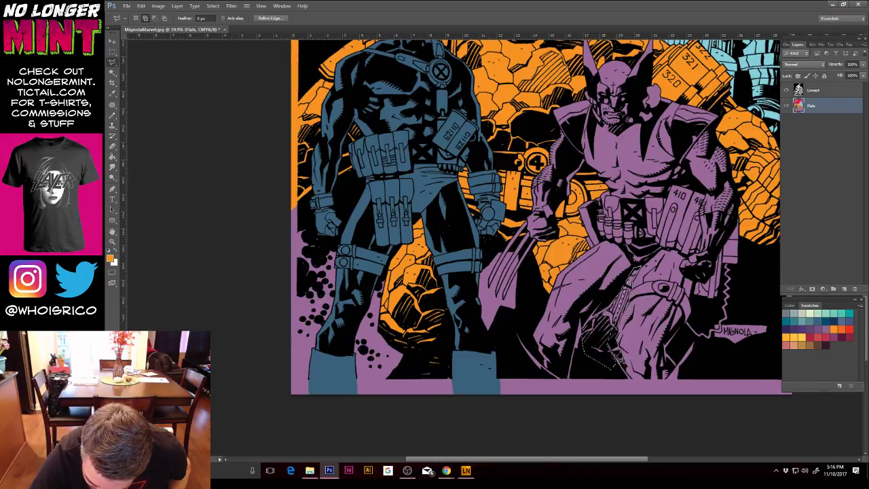
left_click_drag(610, 343, 639, 267)
key("g")
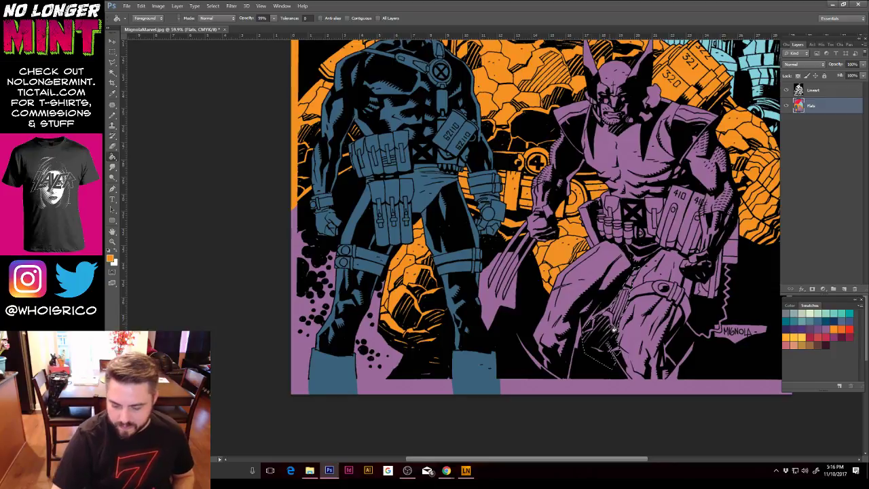
left_click(614, 330)
key("ctrl+minus")
key("ctrl+minus")
key("ctrl+minus")
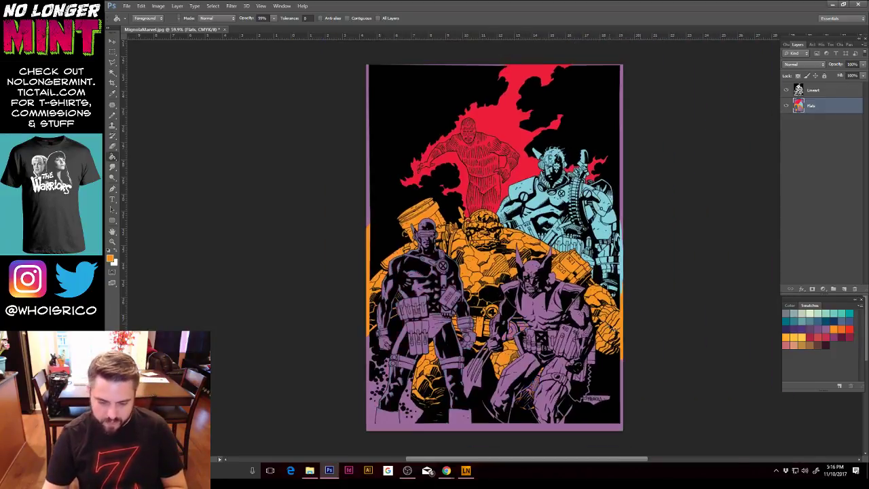
scroll(613, 330, "down", 1)
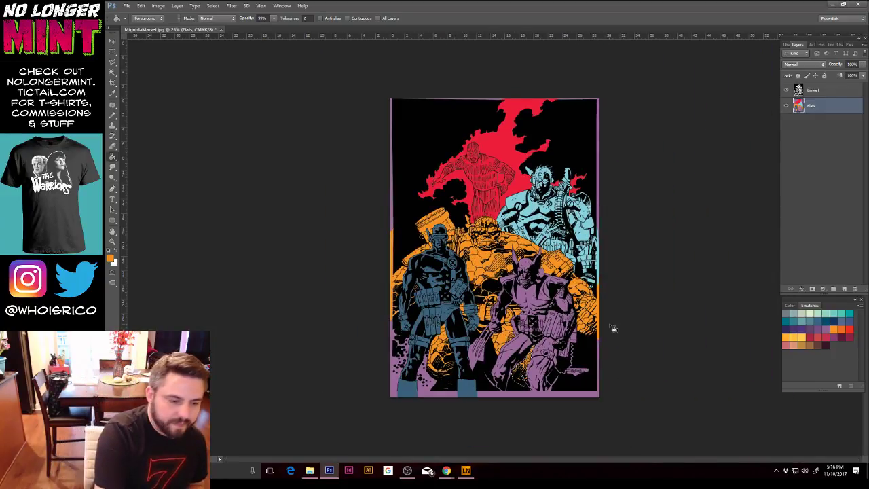
key("l")
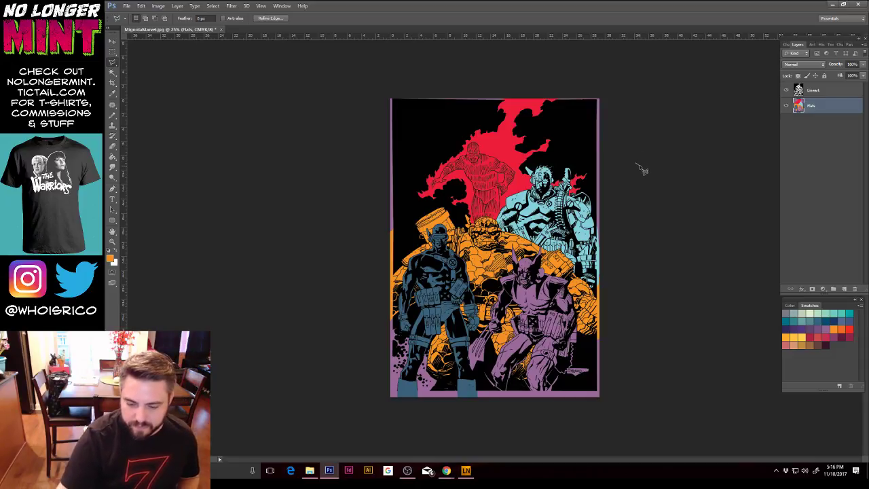
left_click(636, 165)
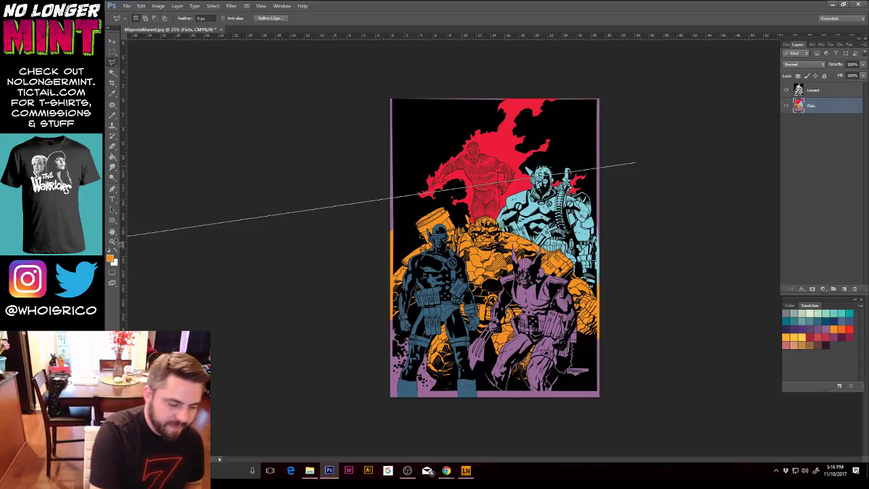
left_click(128, 236)
left_click(565, 195)
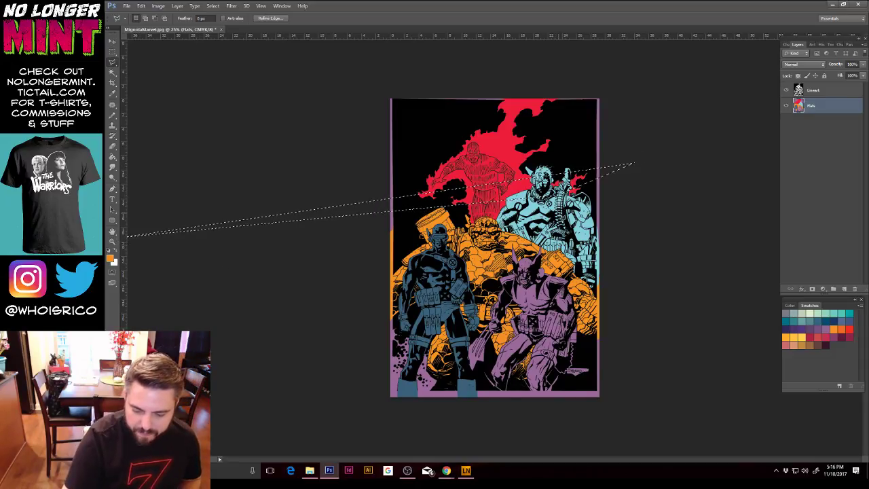
key("ctrl+d")
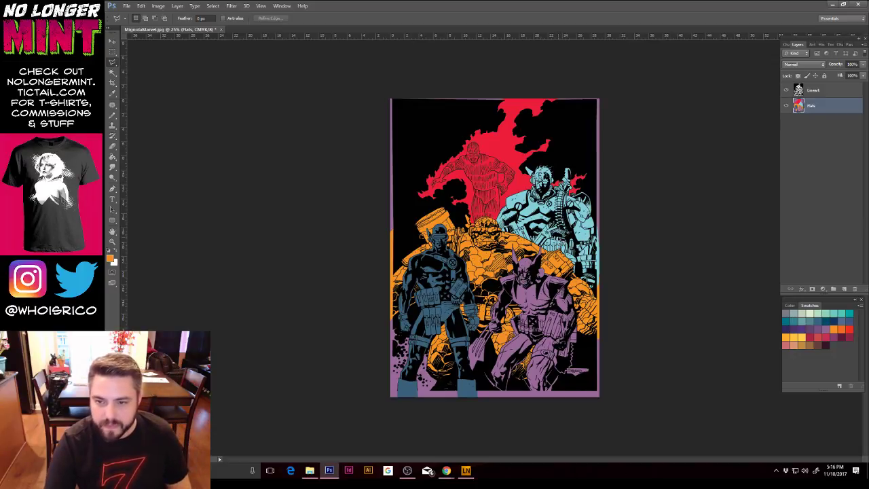
Step: Draw a loose Polygonal Lasso outline around the horned man, running past the page's lower edge and closing above his head
key("z")
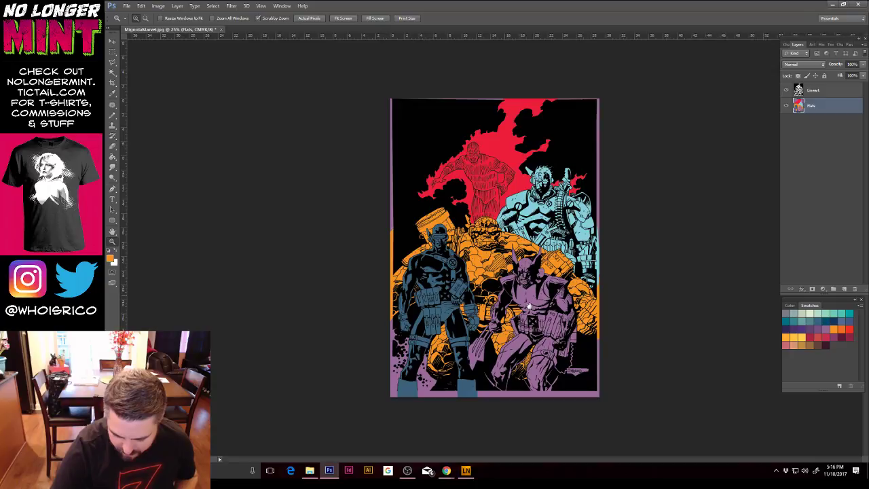
left_click(529, 302)
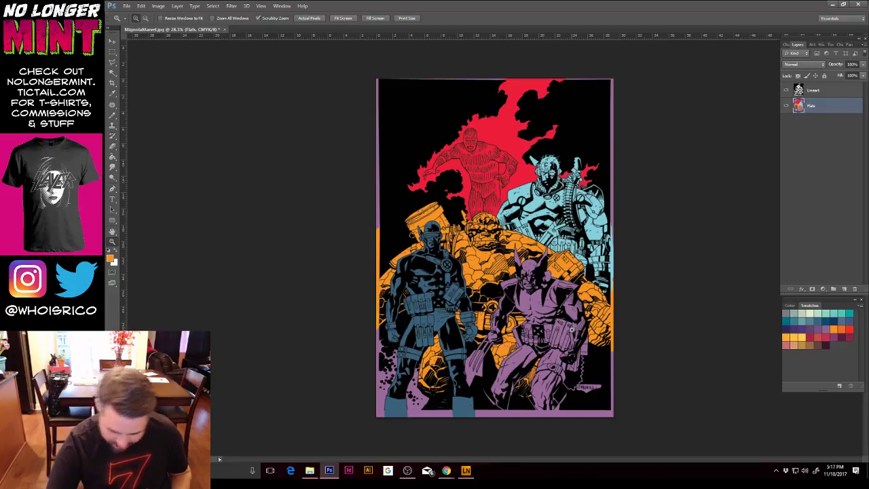
key("l")
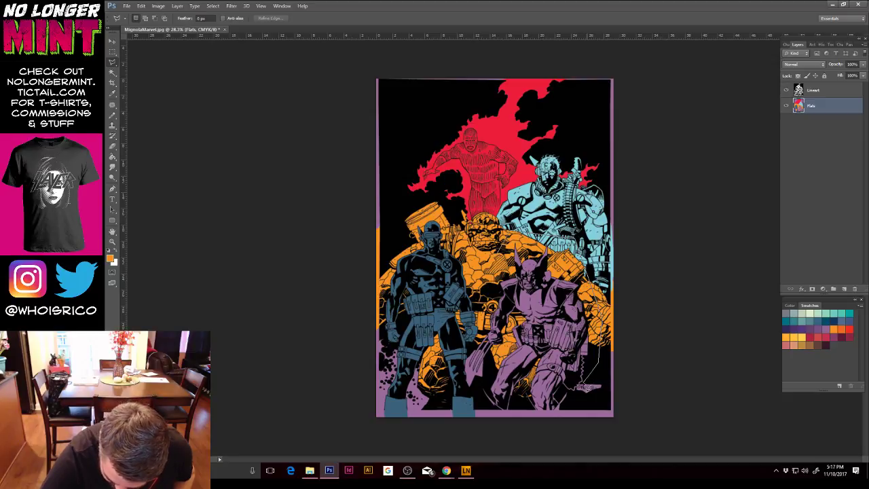
mouse_move(551, 422)
left_mouse_down()
mouse_move(504, 429)
mouse_move(478, 400)
mouse_move(490, 347)
left_mouse_up()
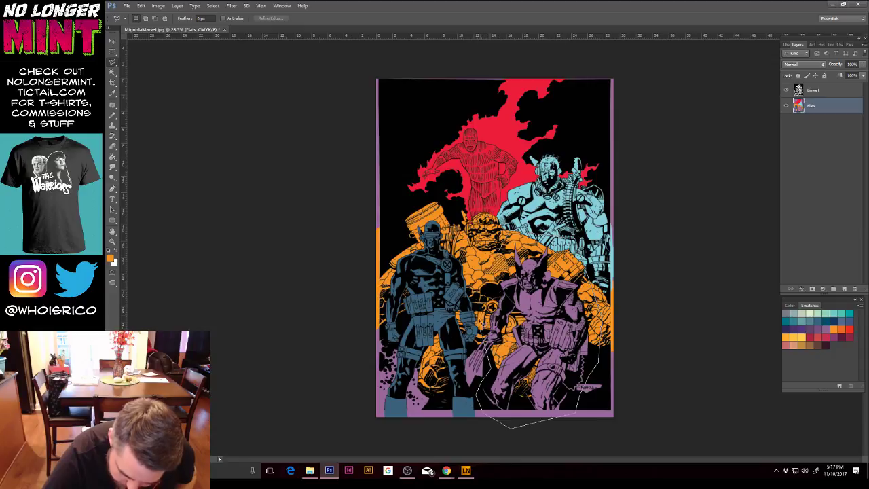
mouse_move(482, 318)
left_mouse_down()
mouse_move(498, 258)
mouse_move(521, 231)
left_mouse_up()
Step: Extend the horned man's selection with the Polygonal Lasso to take in his claws and the wavy cord beside the signature
key("z")
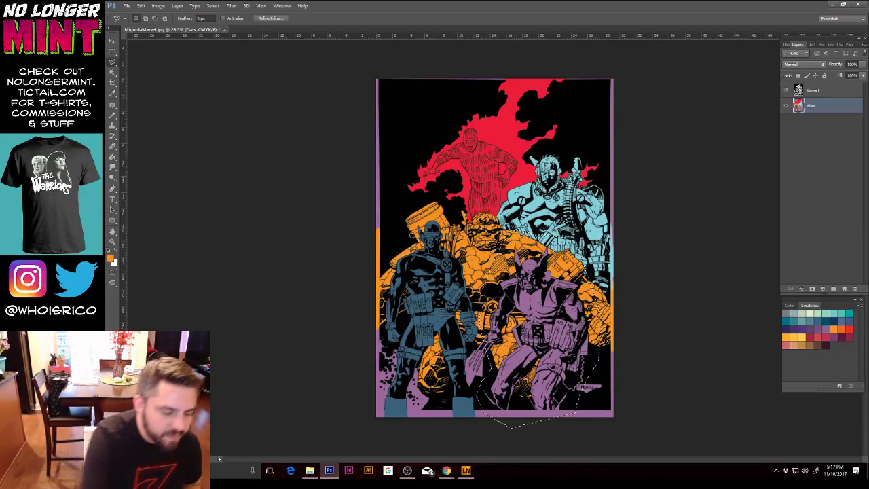
left_click_drag(540, 294, 564, 298)
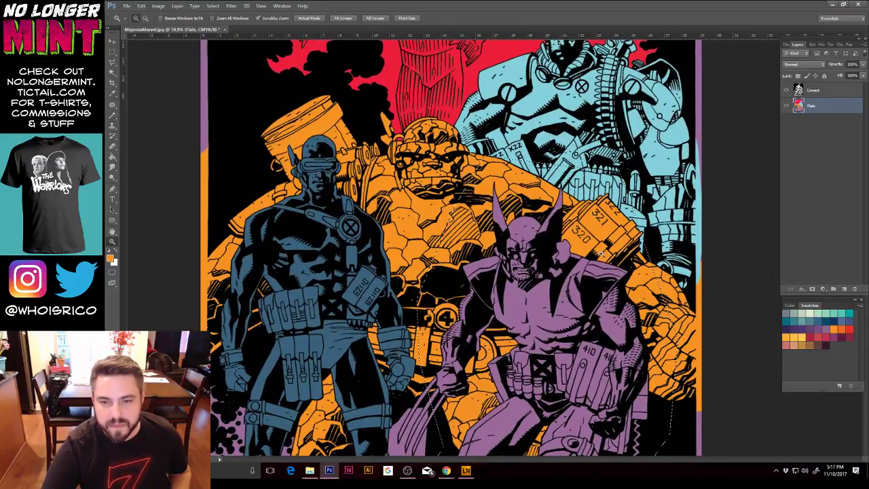
left_click_drag(622, 291, 587, 258)
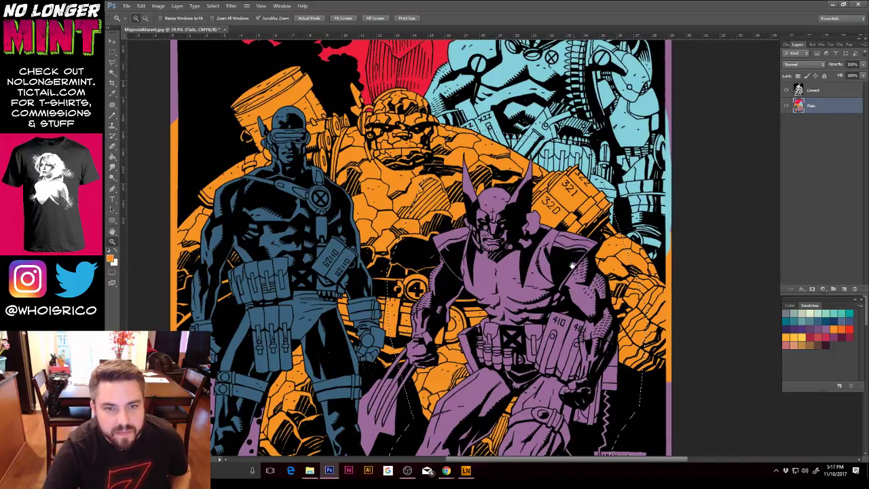
scroll(566, 256, "down", 2)
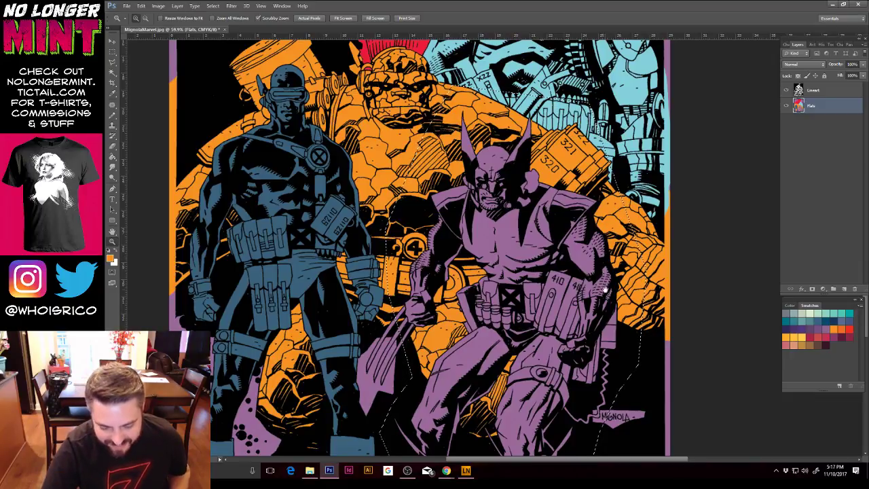
left_click_drag(602, 259, 602, 246)
scroll(602, 246, "down", 3)
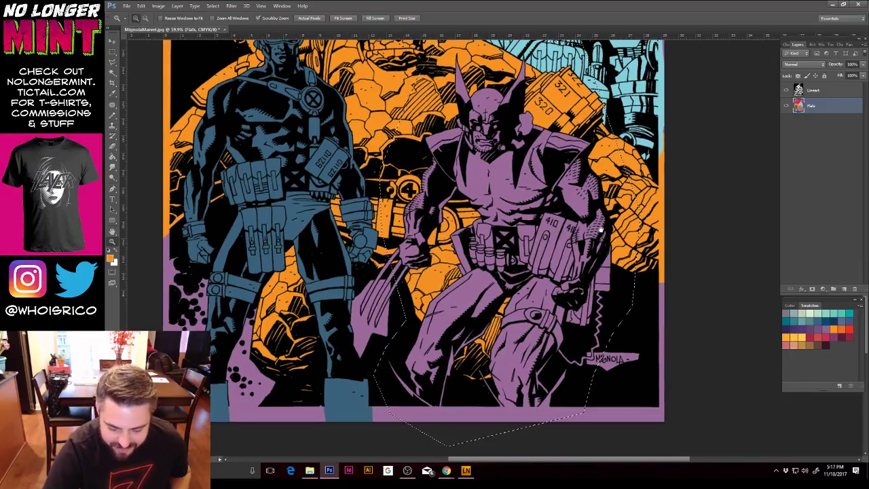
scroll(592, 229, "down", 1)
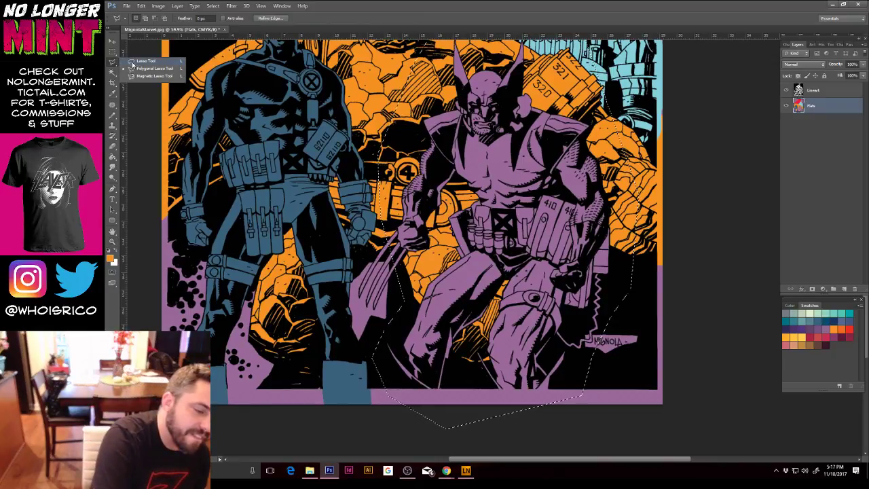
left_click(113, 62)
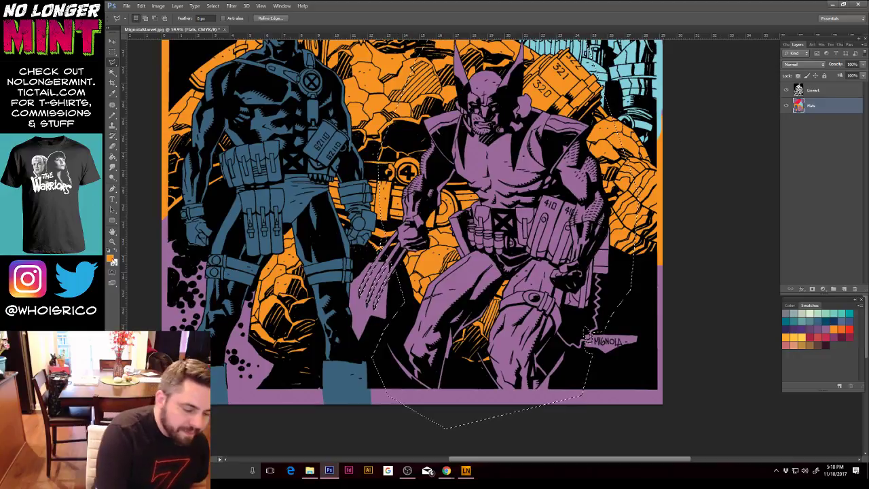
Step: Set the foreground color to a golden yellow and fill the selected horned man using the Paint Bucket
left_click(113, 259)
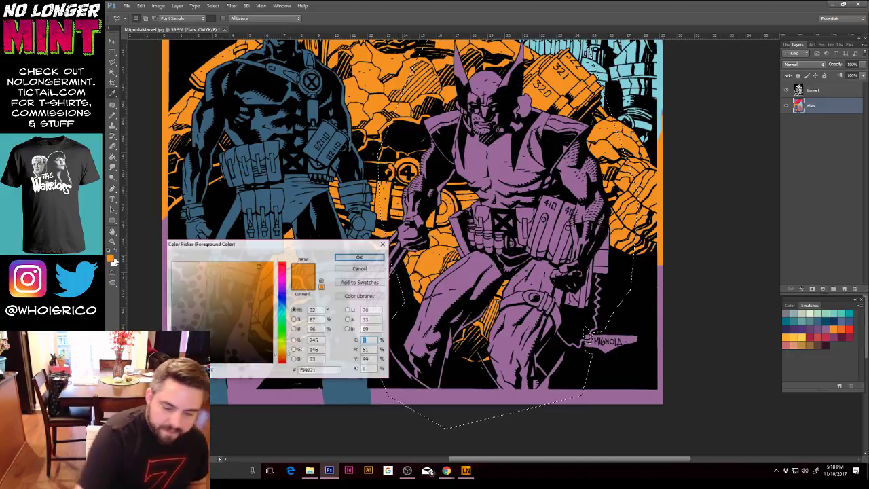
left_click(284, 346)
left_click_drag(288, 345, 288, 350)
left_click(360, 257)
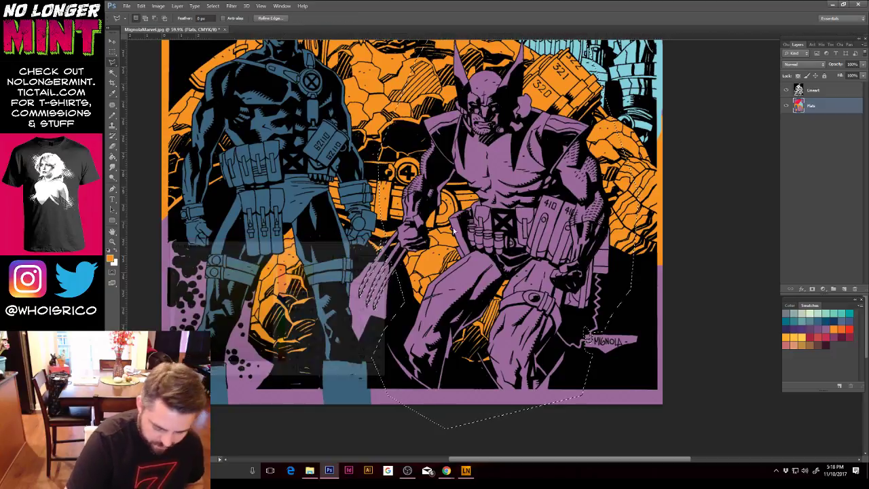
key("g")
left_click(532, 184)
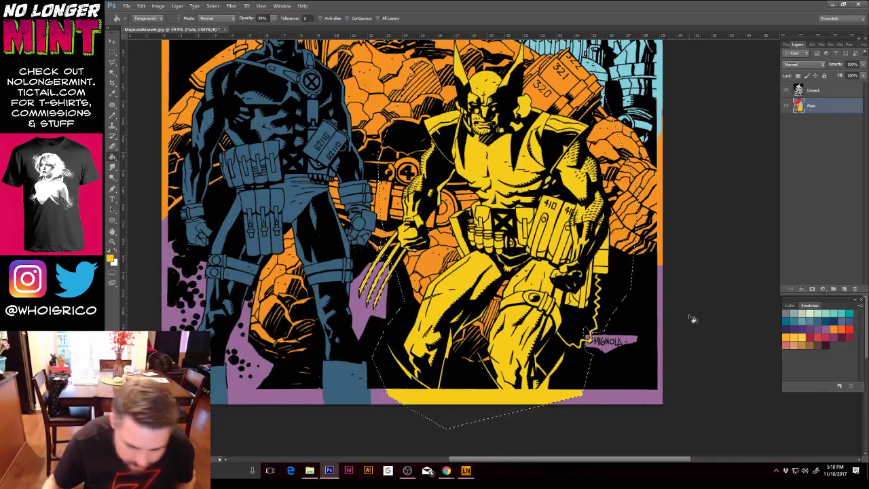
Step: Clear the selection around the horned man and sample the purple beside his claws as the foreground color
key("b")
key("d")
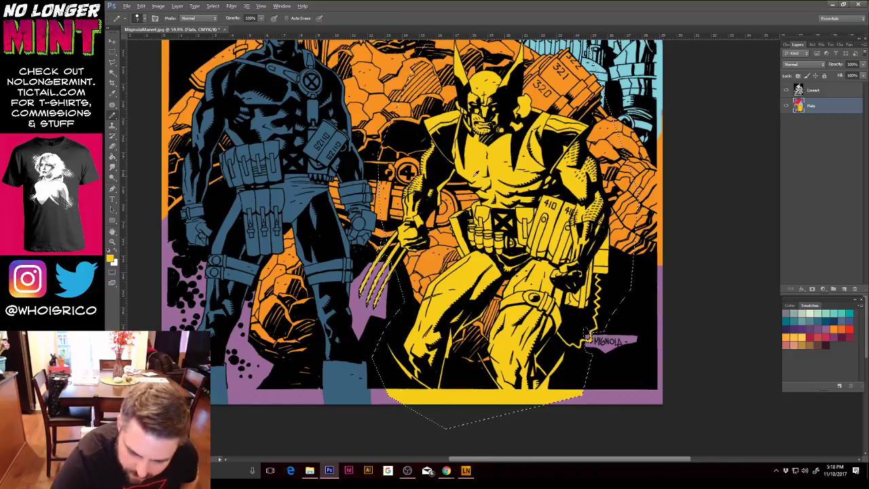
left_click(475, 172, "alt")
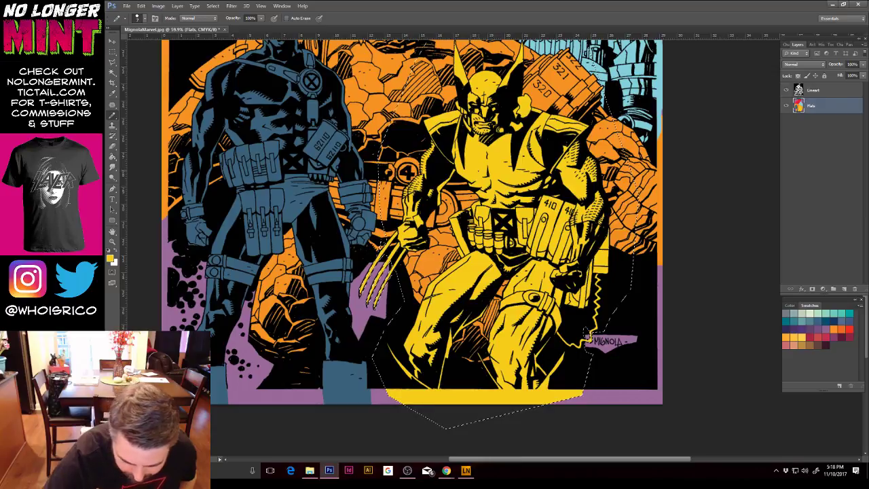
key("ctrl+d")
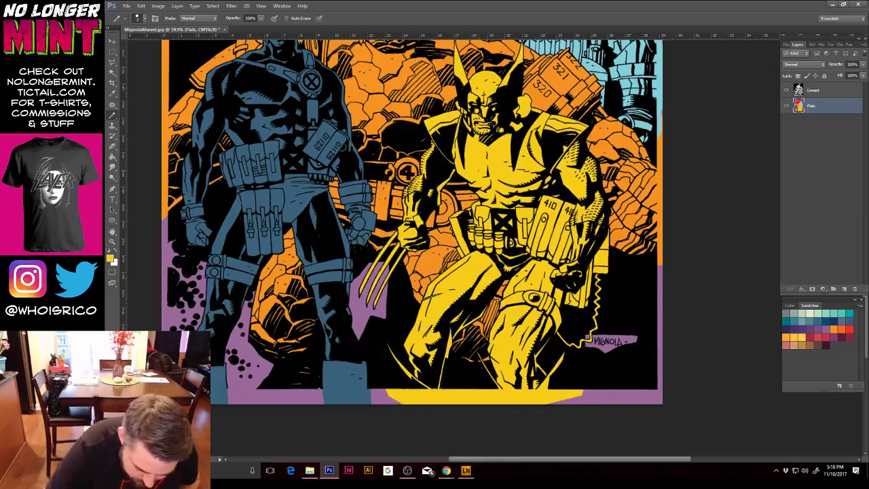
left_click(379, 289, "alt")
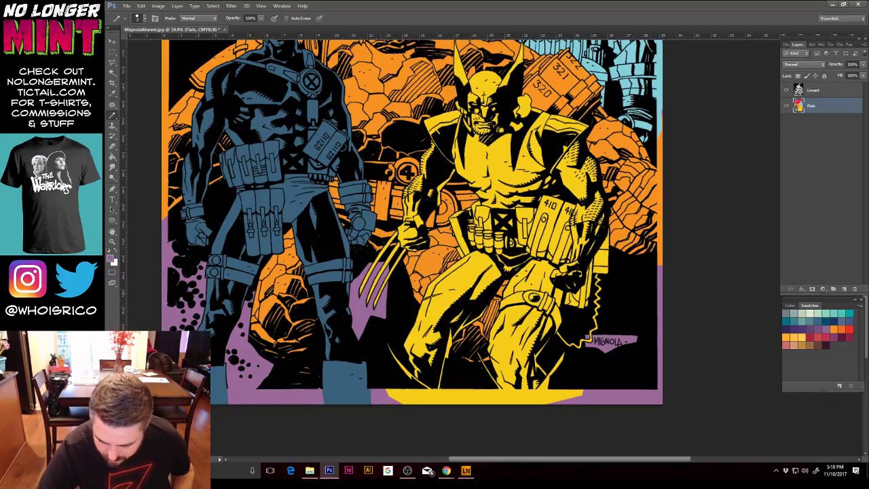
Step: Select the signature banner with a rectangular marquee, fill it with a pale cream using the Paint Bucket, and deselect
key("m")
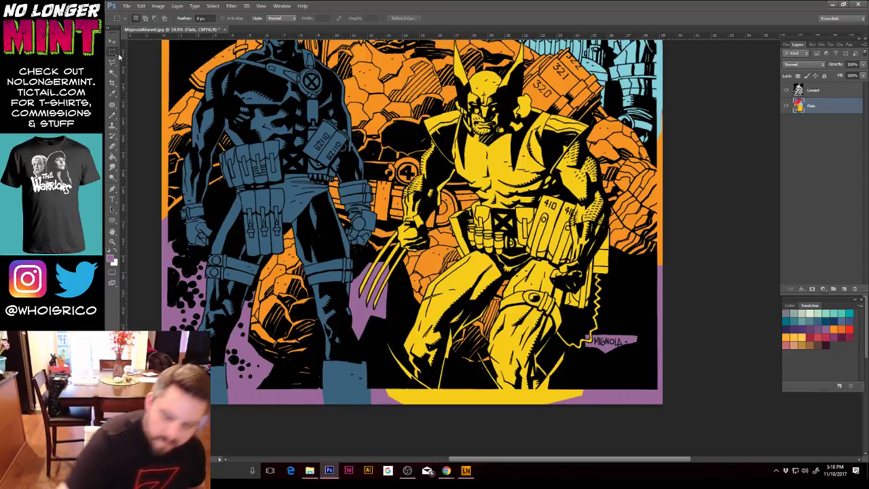
left_click_drag(579, 327, 645, 354)
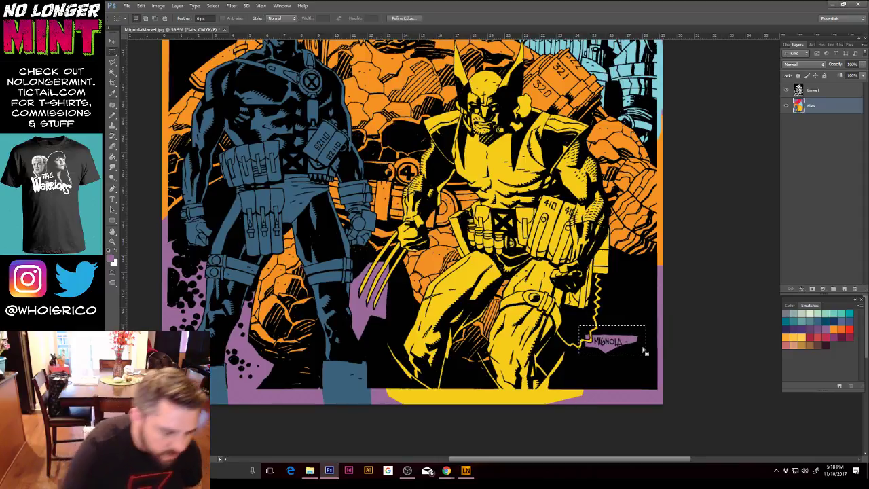
left_click(114, 261)
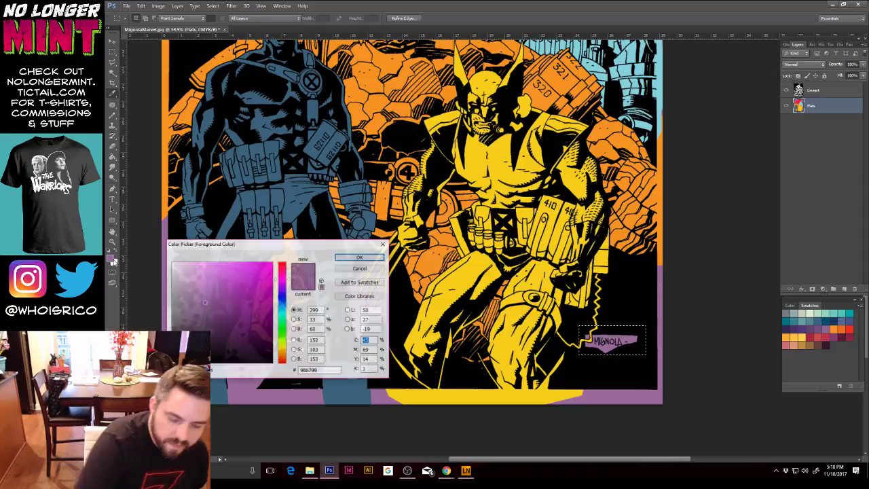
left_click(284, 347)
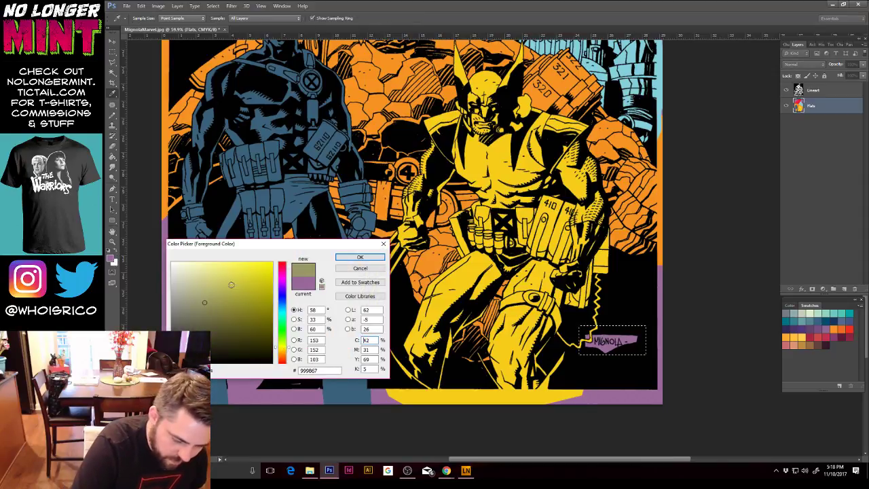
left_click(359, 269)
key("g")
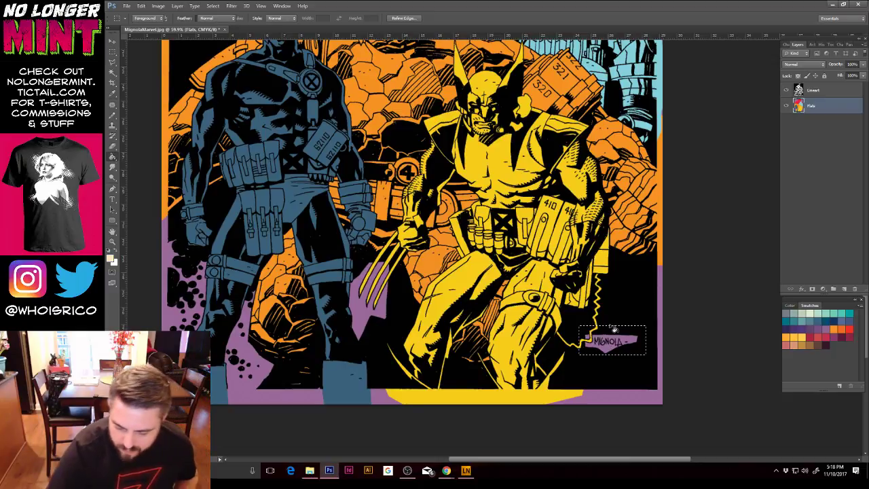
left_click(613, 332)
key("ctrl+d")
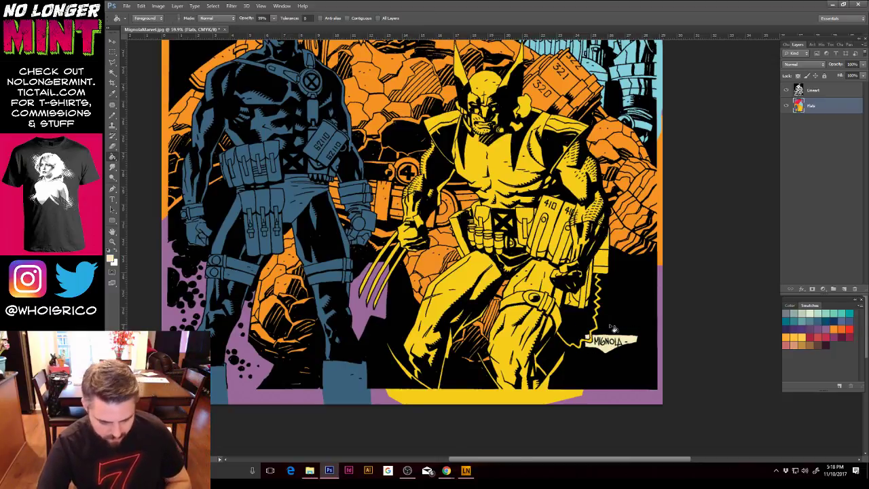
Step: Set the foreground color to the red of the flames, ec1d3a, by sampling it from the artwork
key("ctrl+minus")
key("ctrl+minus")
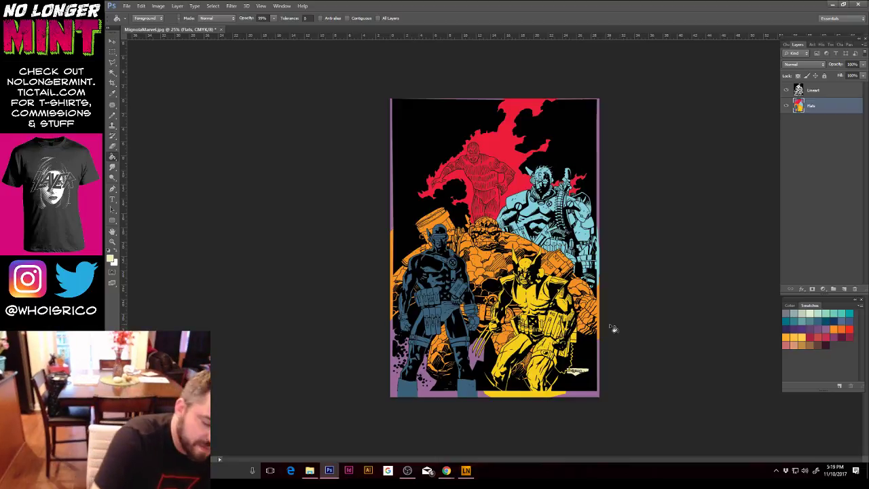
left_click(113, 242)
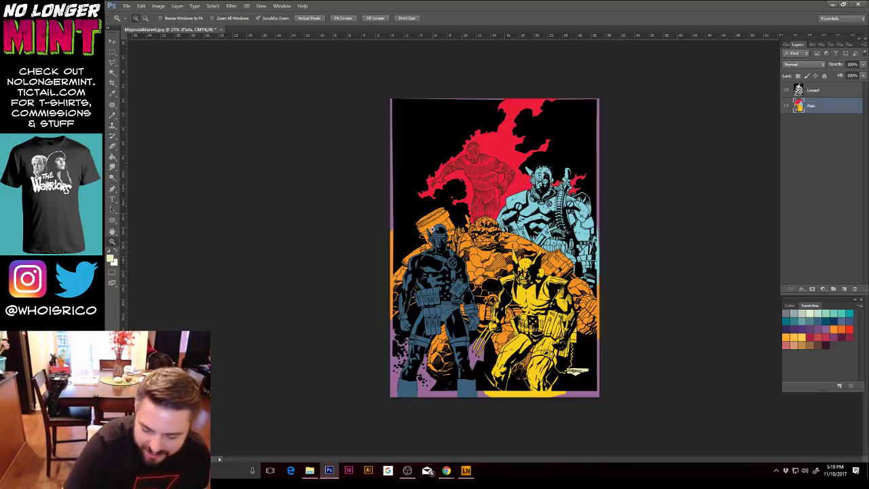
left_click(435, 229)
left_click(125, 250)
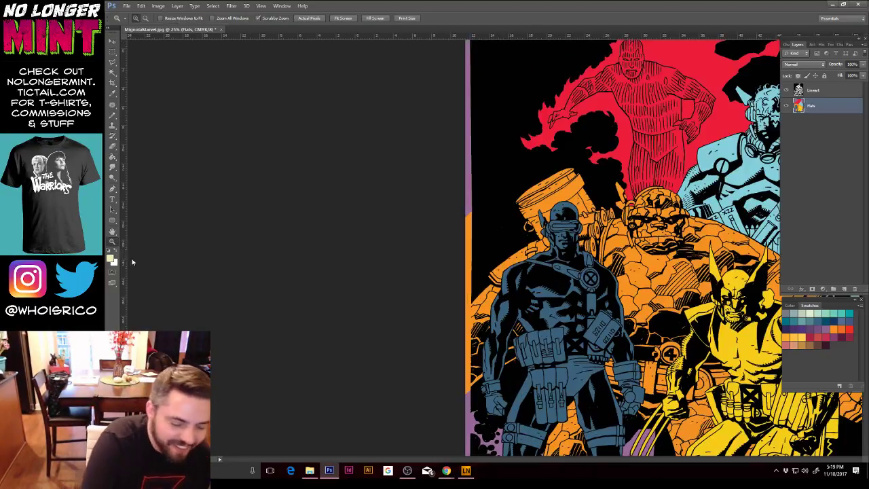
left_click(111, 258)
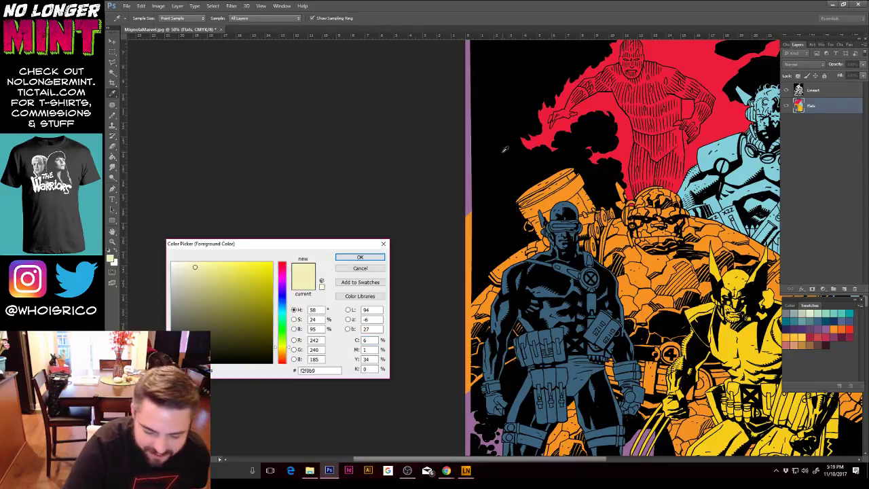
left_click(547, 138)
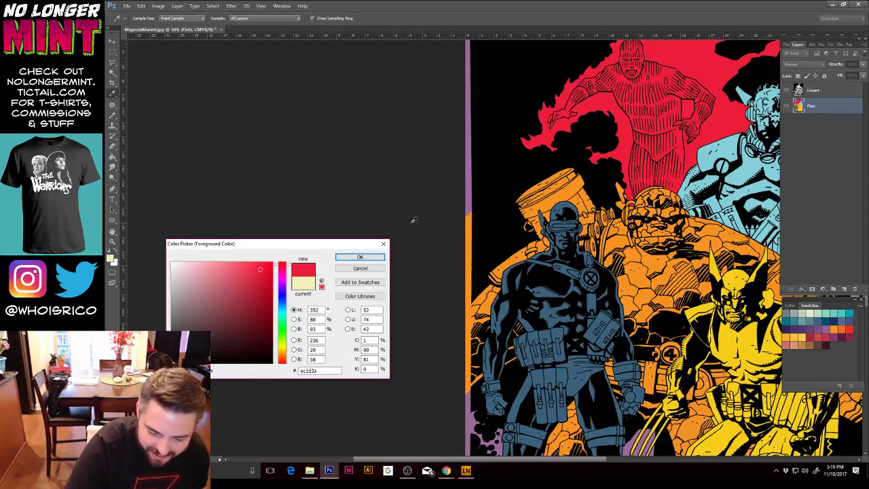
left_click(360, 256)
Step: With the Pencil tool active, sample the blue from the visored man's mask as the foreground color
left_click_drag(558, 220, 558, 220)
left_click(113, 115)
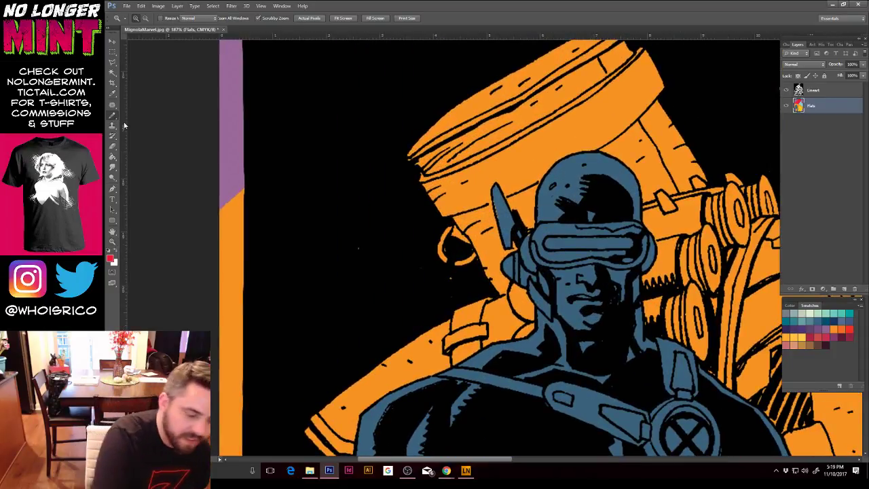
left_click(551, 243, "alt")
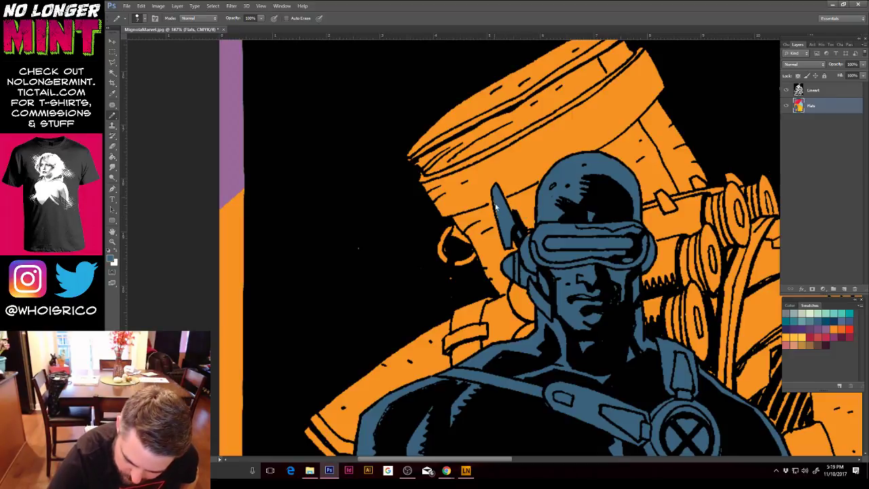
left_click(534, 228, "alt")
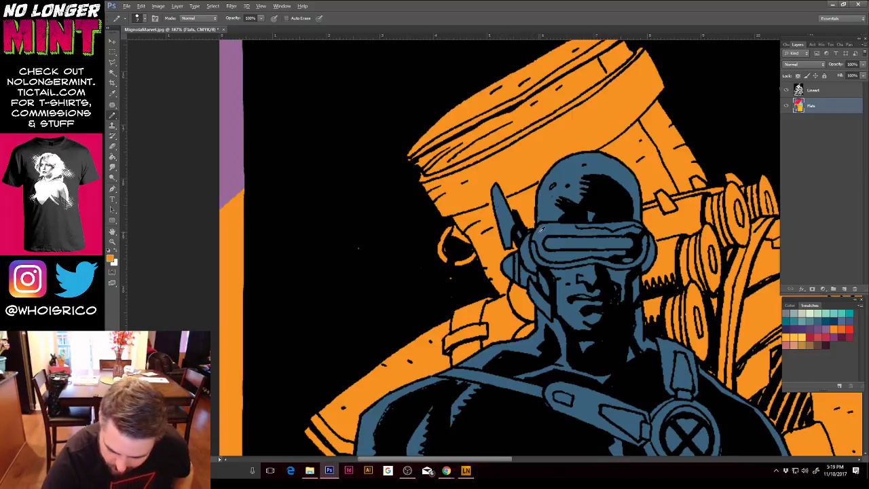
left_click(541, 231, "alt")
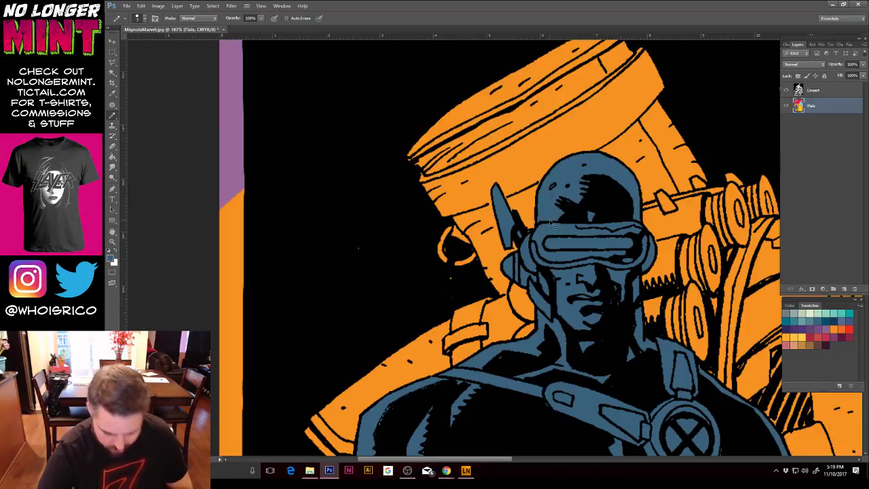
key("ctrl+minus")
key("ctrl+minus")
key("ctrl+minus")
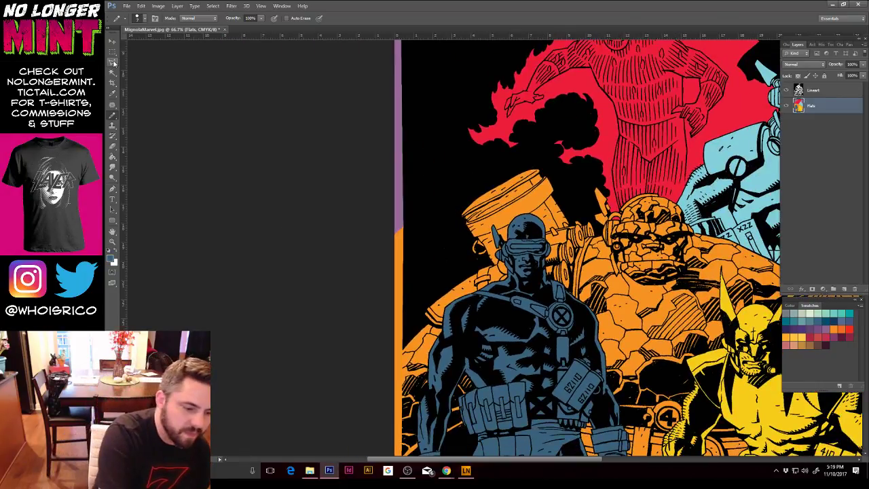
key("l")
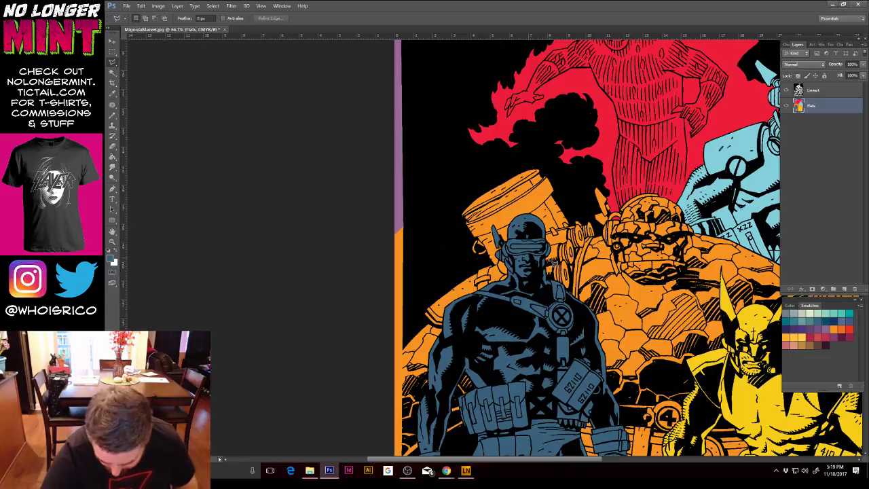
scroll(553, 263, "up", 3)
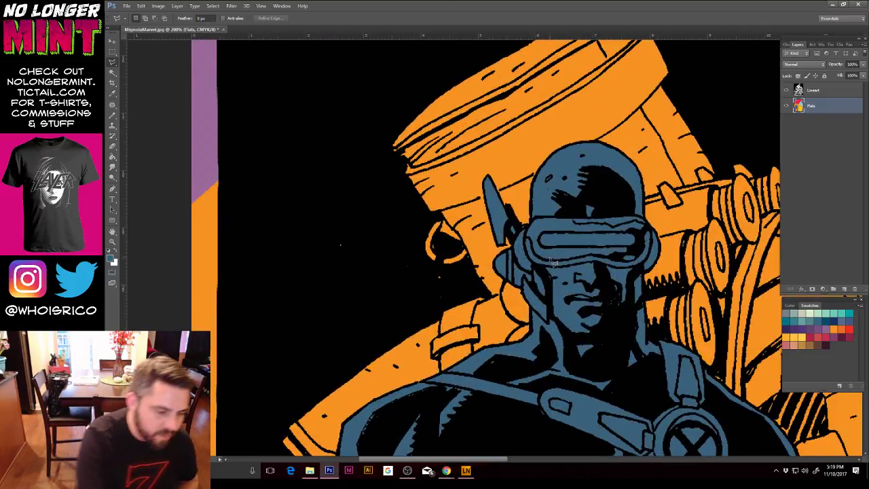
left_click(116, 121)
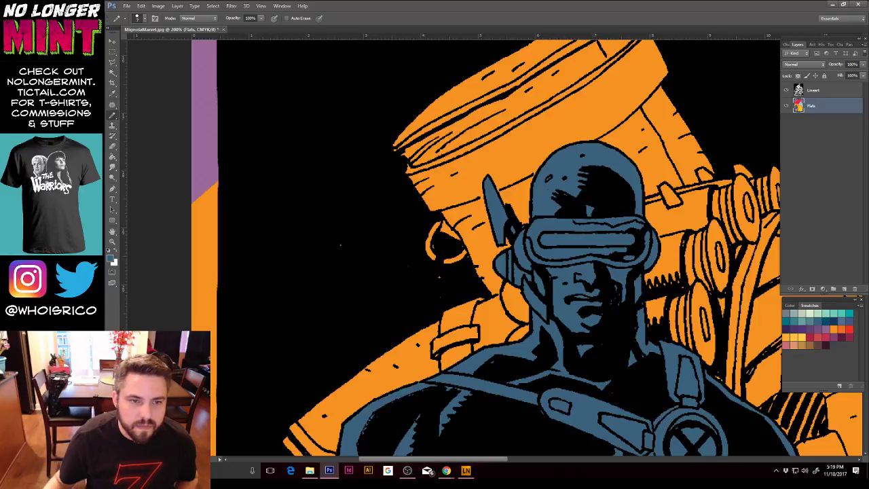
key("alt+Tab")
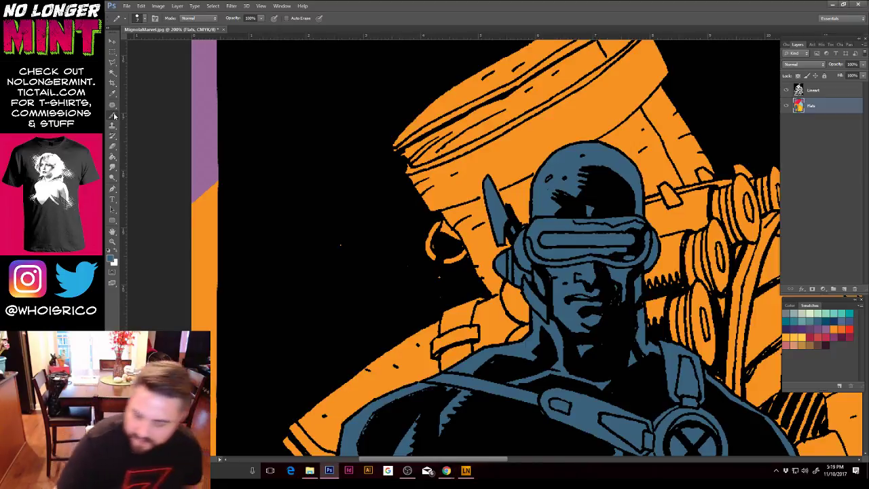
key("ctrl+minus")
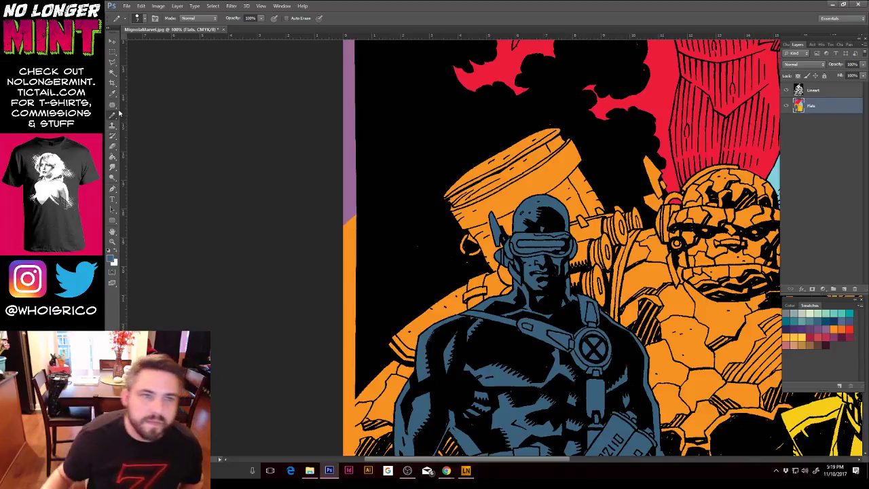
key("alt+Tab")
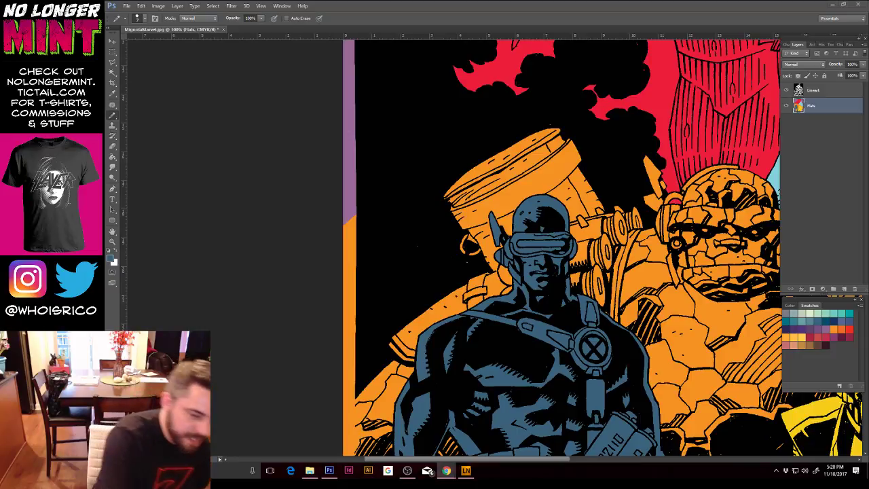
Step: Sample the red from the flames and paint the slit of the blue man's visor with the Pencil
left_click(113, 119)
left_click(653, 104, "alt")
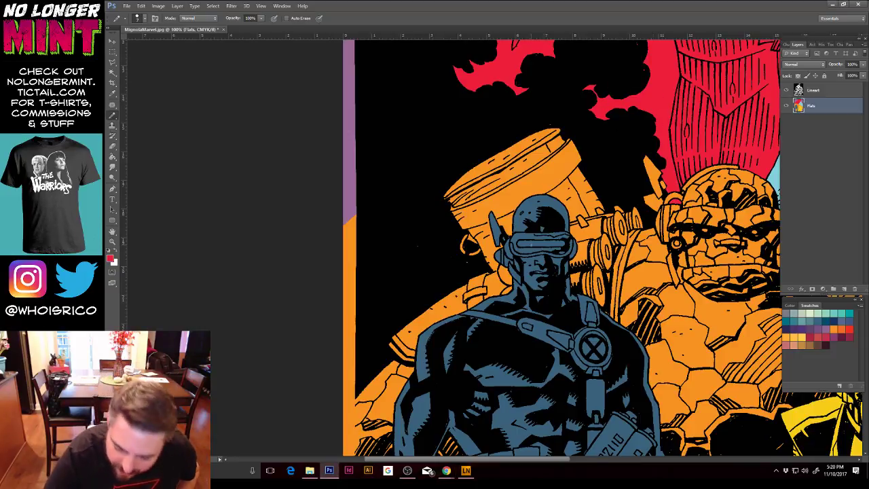
key("ctrl+plus")
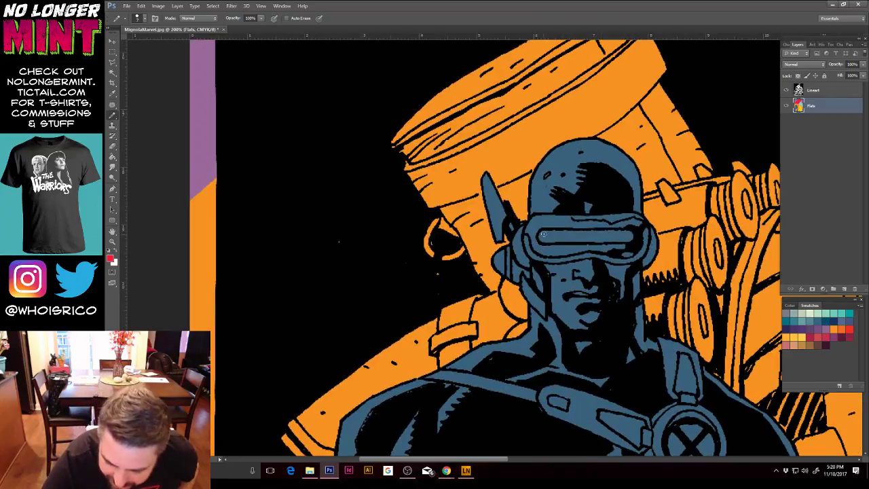
left_click_drag(569, 232, 607, 234)
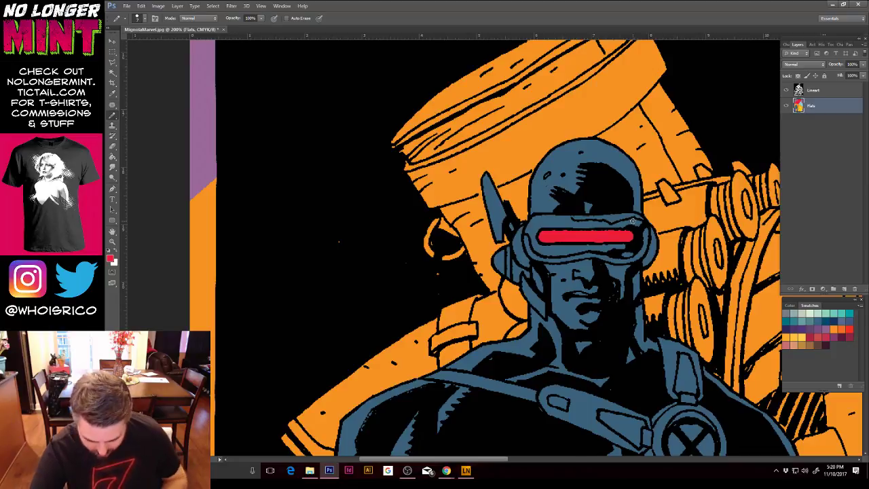
Step: Switch the foreground color to white and paint an eye of the flaming red man with the 7 px Pencil
key("ctrl+minus")
key("ctrl+minus")
scroll(509, 244, "down", 2)
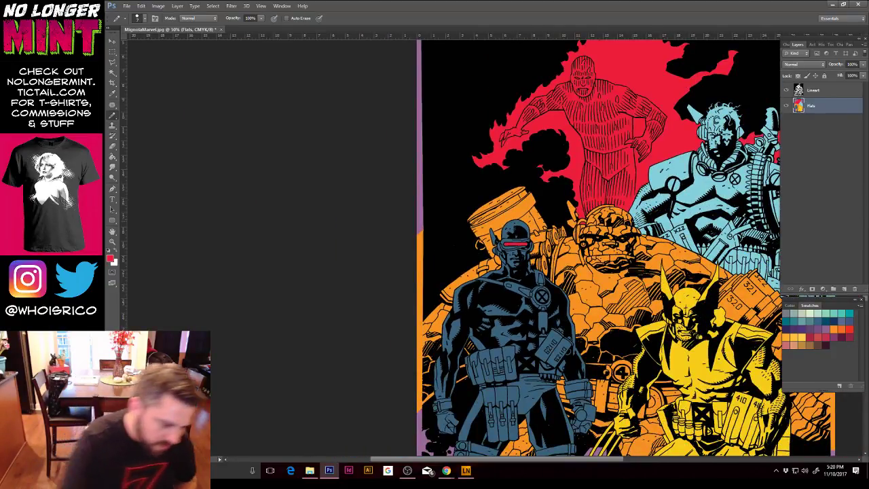
left_click(120, 252)
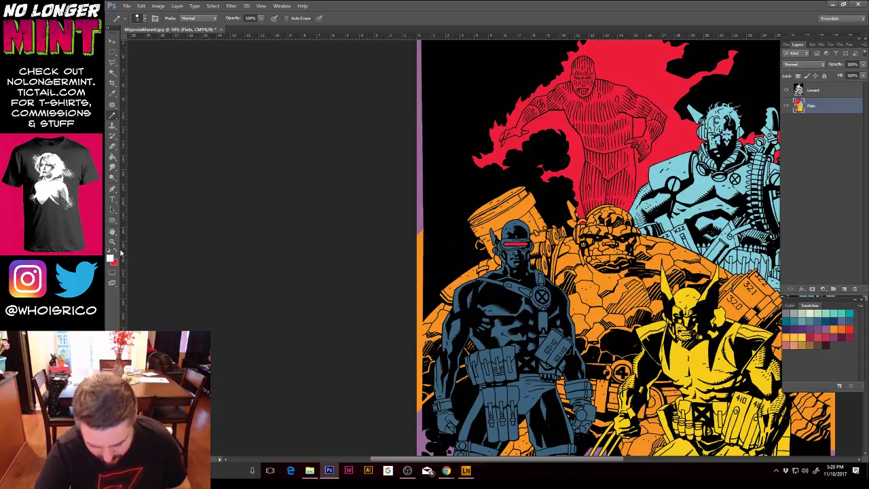
key("ctrl+plus")
key("ctrl+plus")
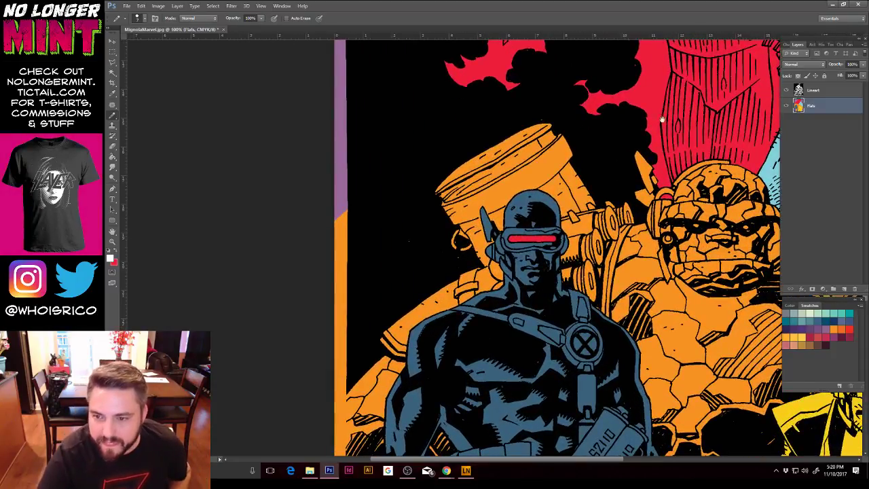
scroll(662, 120, "up", 6)
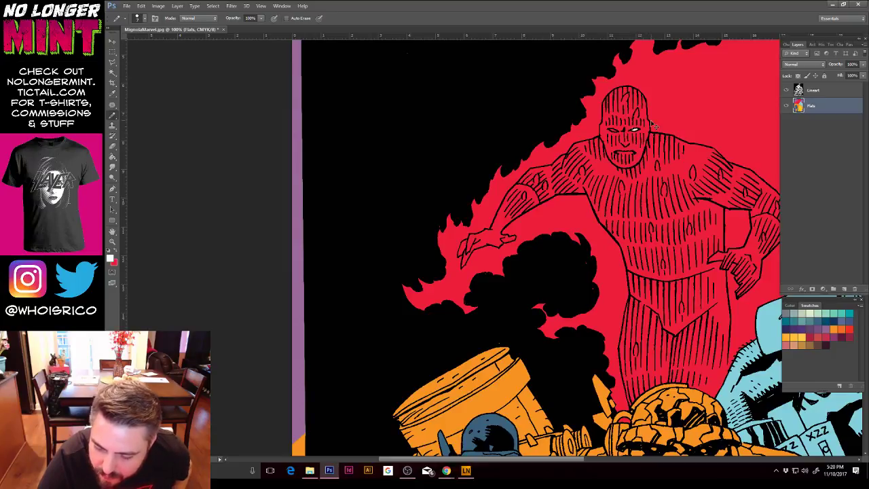
right_click(114, 115)
left_click(145, 121)
right_click(586, 163)
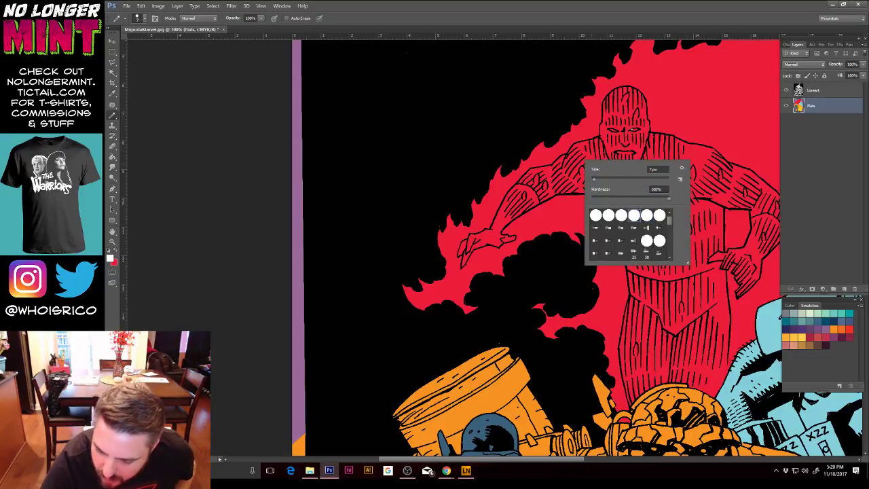
key("Return")
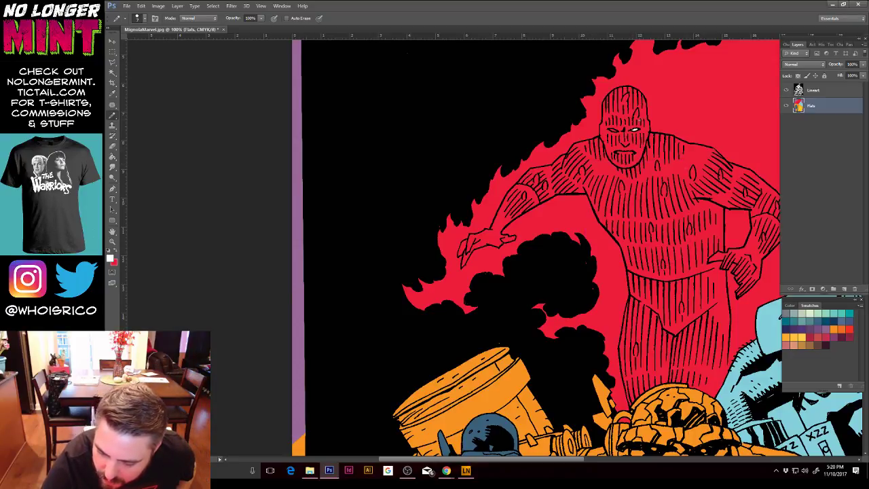
Step: Touch up the flaming man's eye edge with sampled red, and paint his other eye and his teeth white
left_click(630, 126, "alt")
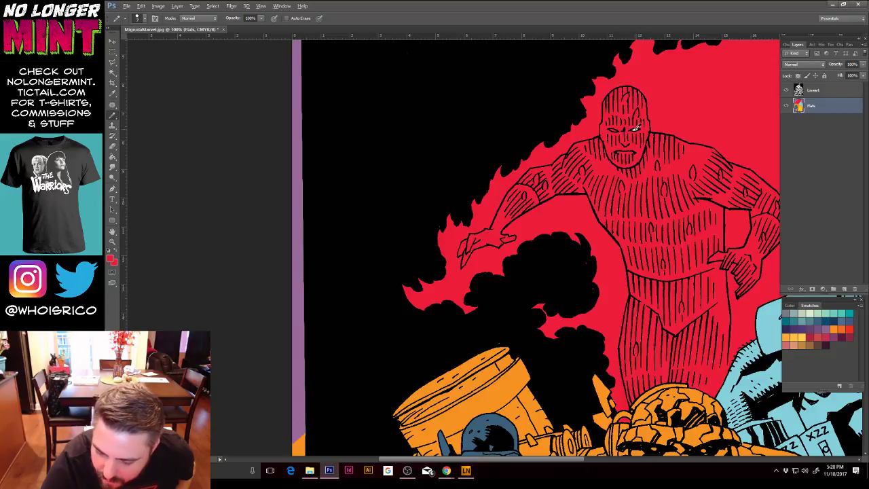
key("x")
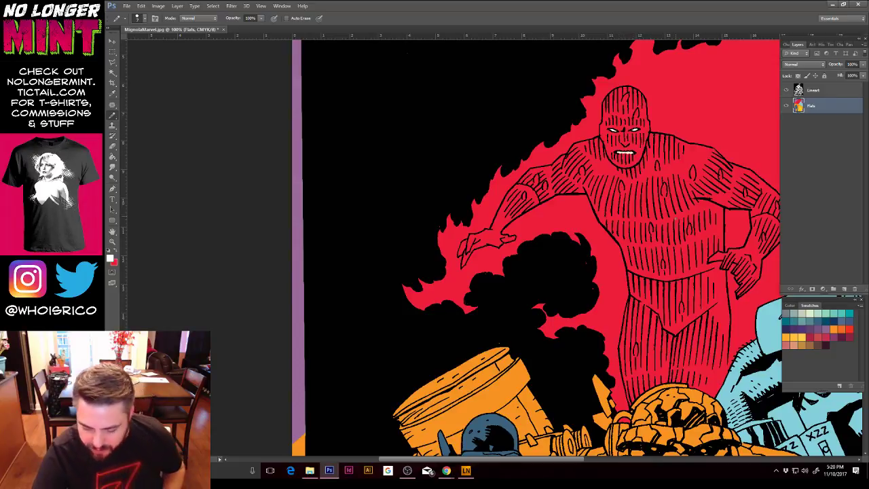
Step: Paint the eyes of the orange rock man and the yellow clawed man white with the Pencil
left_click_drag(679, 247, 677, 246)
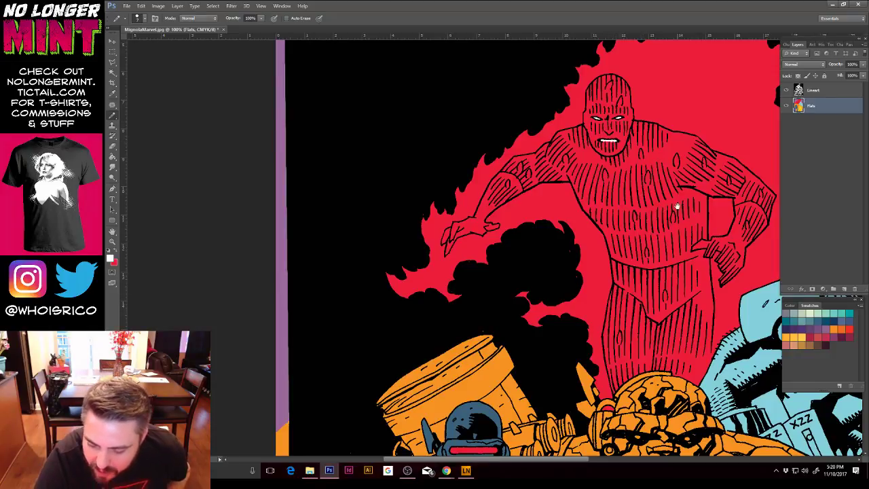
left_click_drag(677, 206, 640, 170)
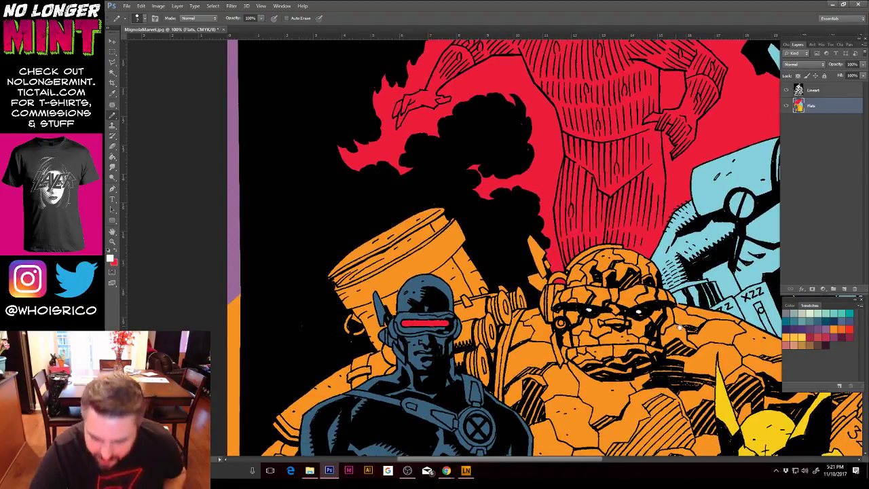
left_click_drag(680, 327, 654, 274)
left_click_drag(704, 301, 673, 265)
left_click_drag(669, 329, 653, 309)
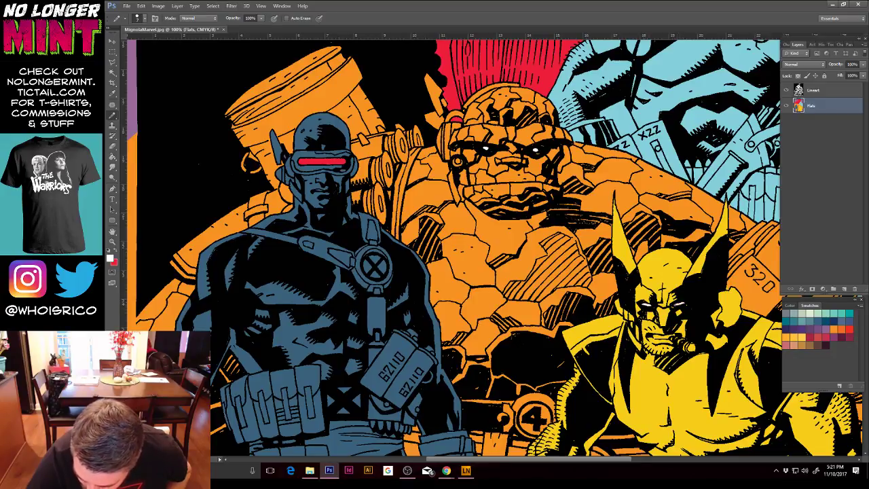
Step: Paint the cigar's tip with the sampled red, and the lower smoke puff with white using a 15 px Pencil
left_click(452, 96, "alt")
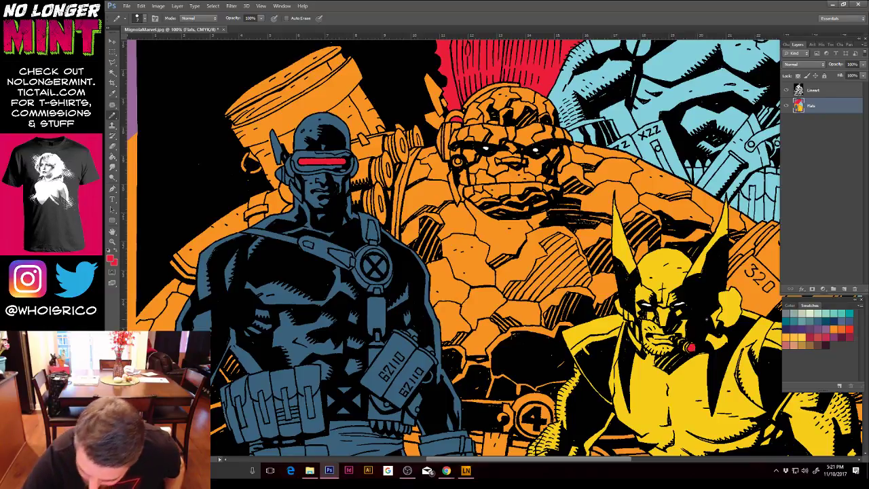
left_click(680, 304, "alt")
right_click(707, 331)
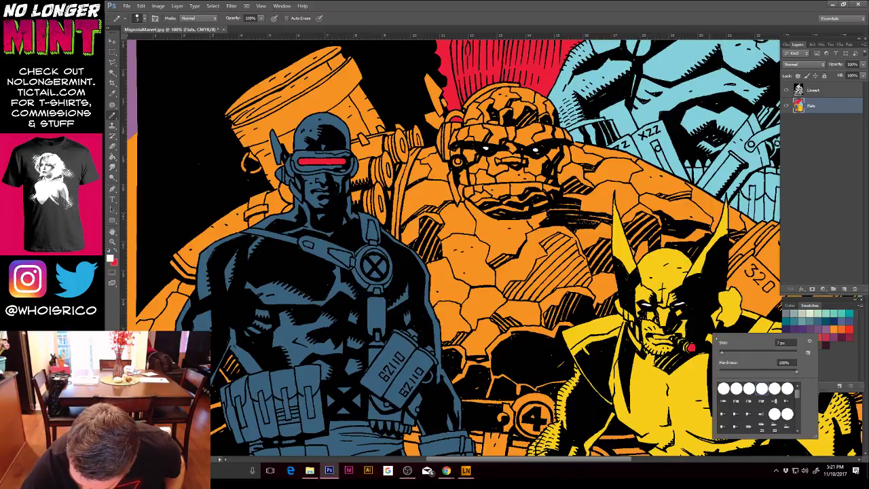
mouse_move(721, 351)
left_mouse_down()
mouse_move(709, 336)
mouse_move(726, 337)
mouse_move(714, 349)
mouse_move(724, 341)
left_mouse_up()
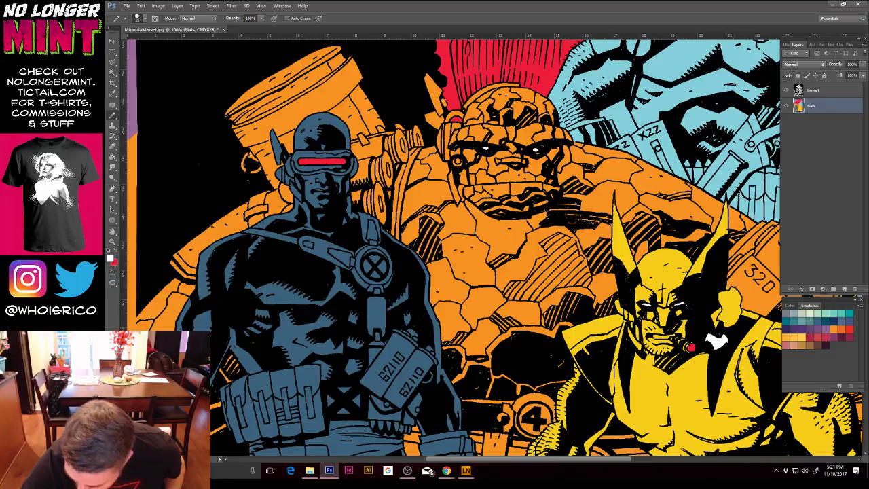
Step: Lasso the upper smoke puff beside the yellow man's head, fill it with white using the Paint Bucket, and deselect
left_click(725, 289, "alt")
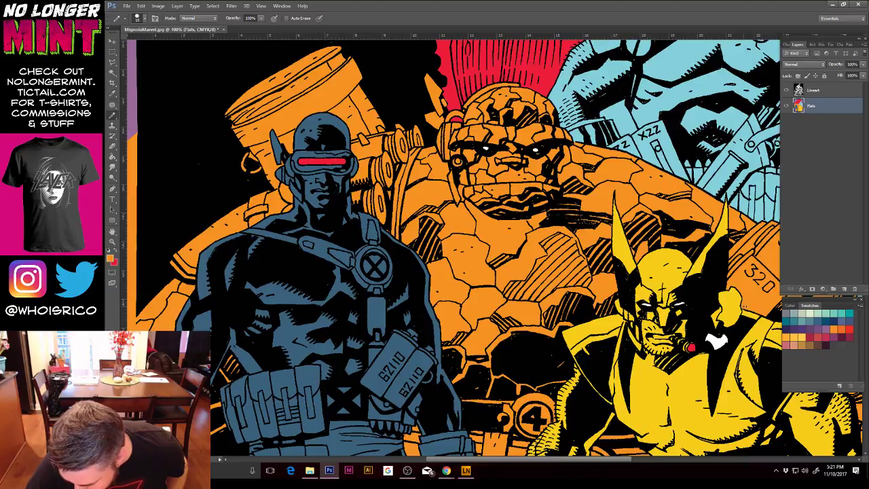
left_click_drag(725, 312, 698, 309)
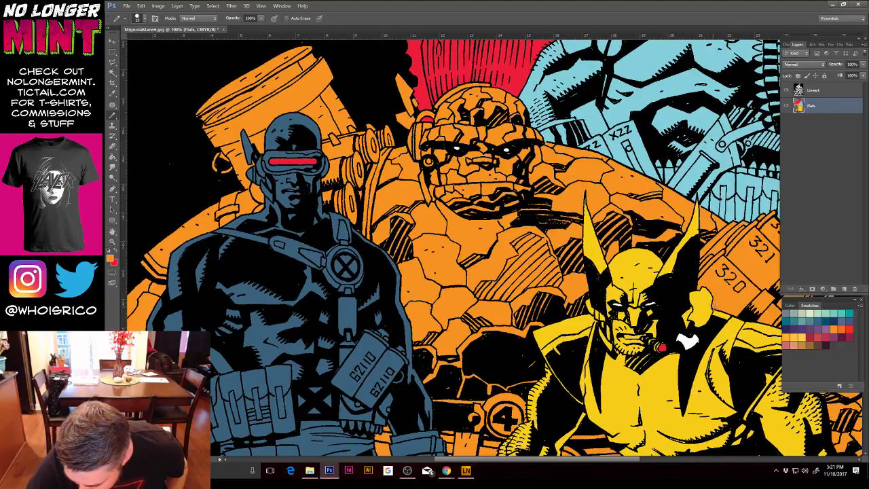
left_click(112, 62)
left_click(148, 70)
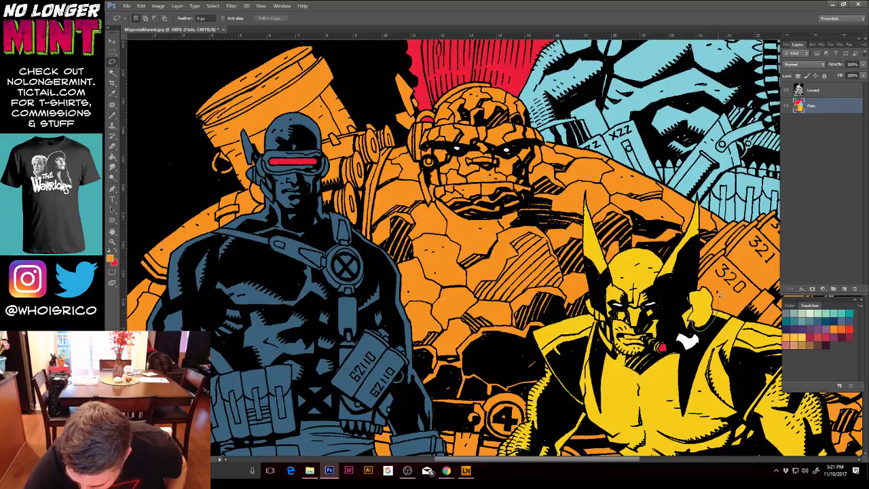
left_click(695, 281)
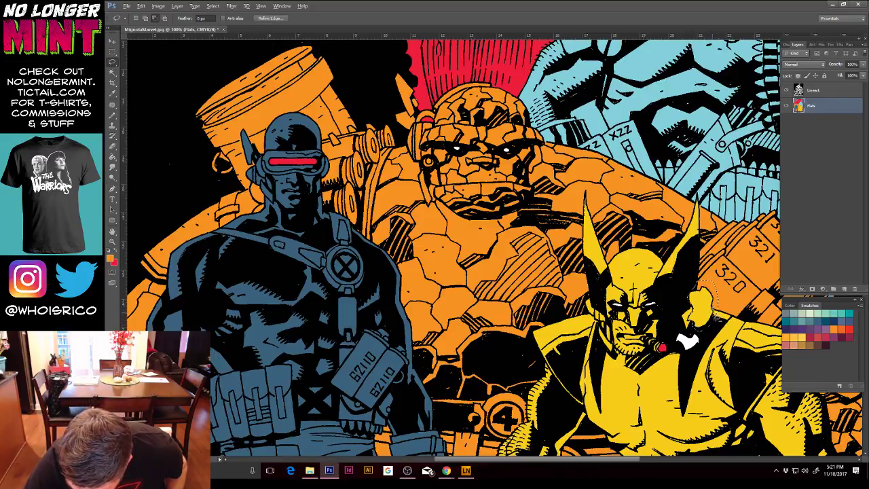
mouse_move(717, 317)
left_mouse_down()
mouse_move(716, 324)
mouse_move(728, 309)
left_mouse_up()
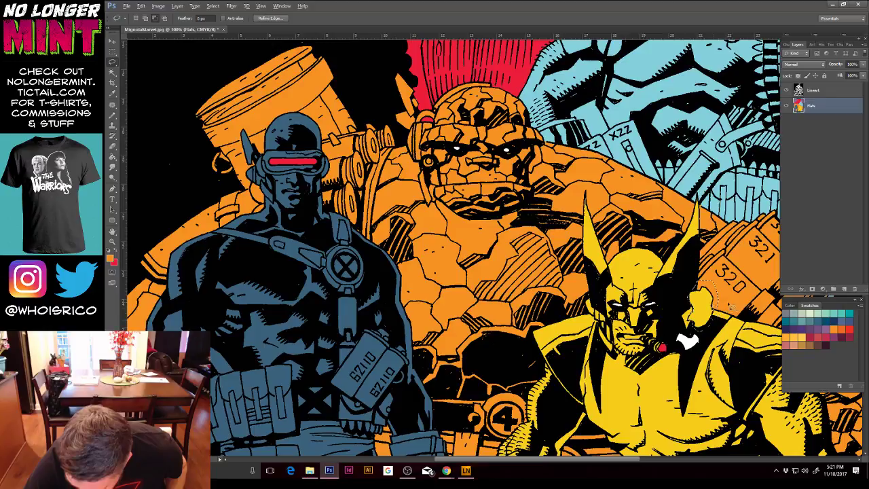
left_click(113, 156)
left_click(706, 309)
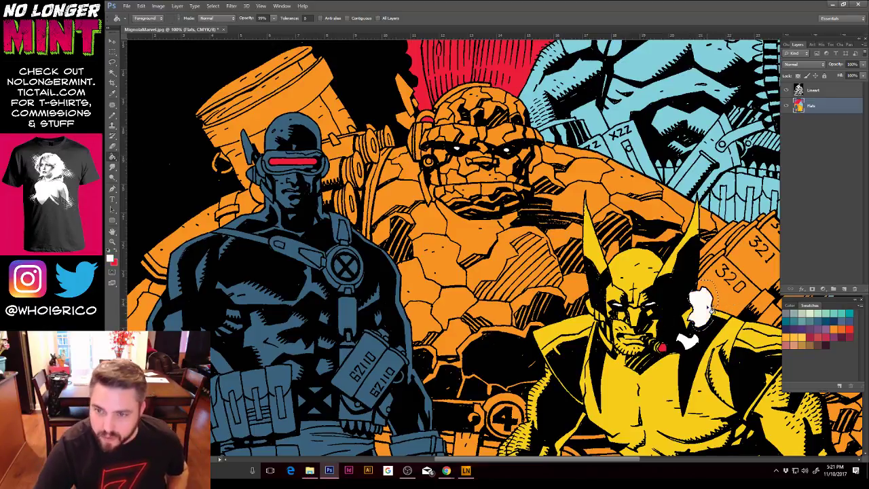
key("ctrl+minus")
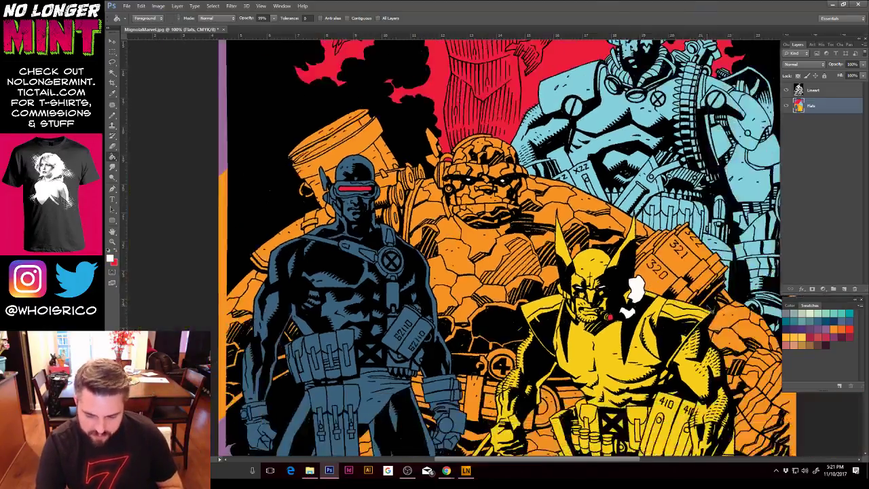
Step: Paint the round 4 emblem on the rock man's belt white with the Pencil
key("ctrl+minus")
key("ctrl+minus")
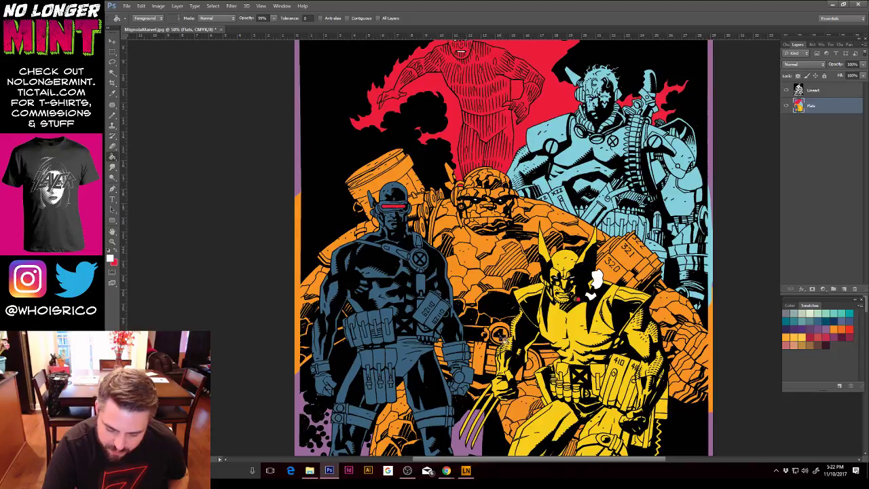
left_click(114, 242)
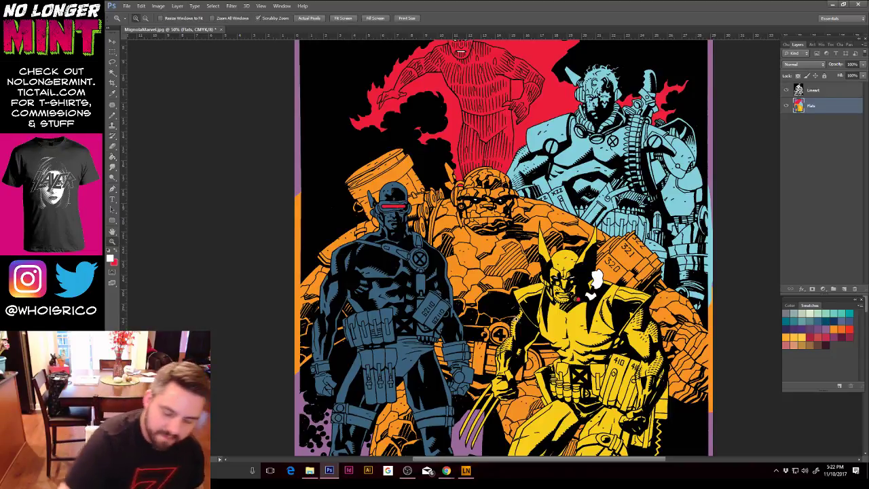
left_click_drag(492, 327, 504, 333)
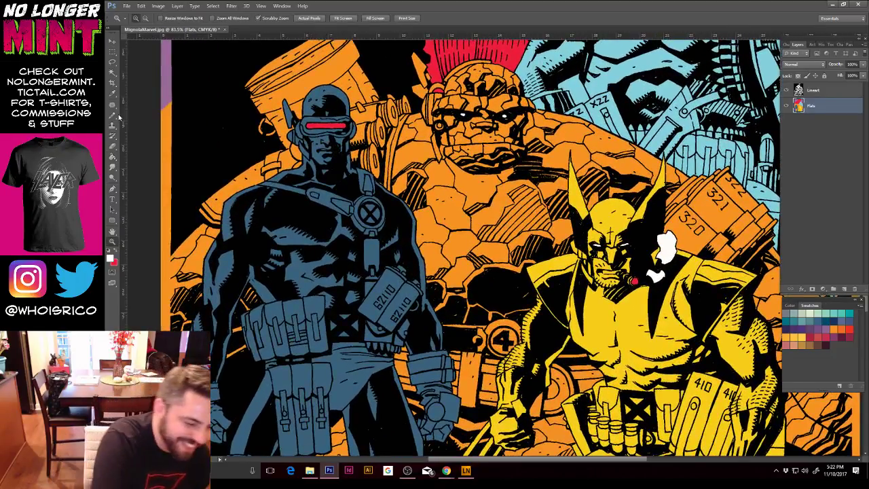
key("b")
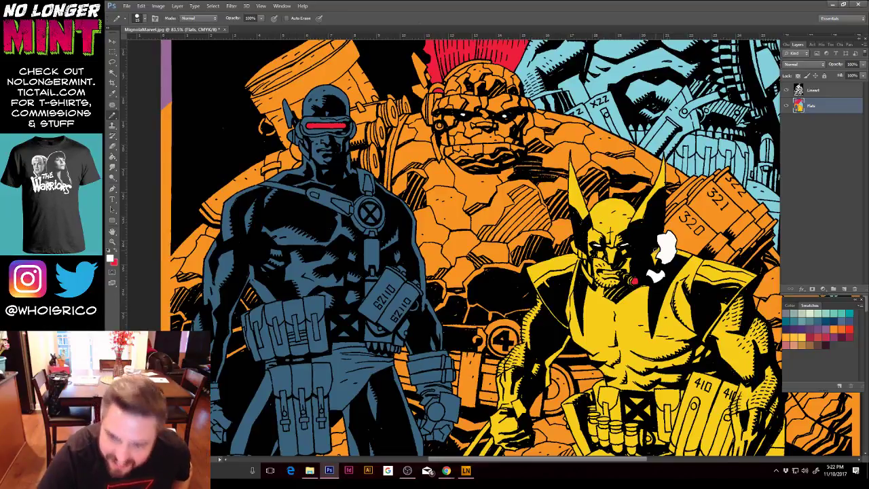
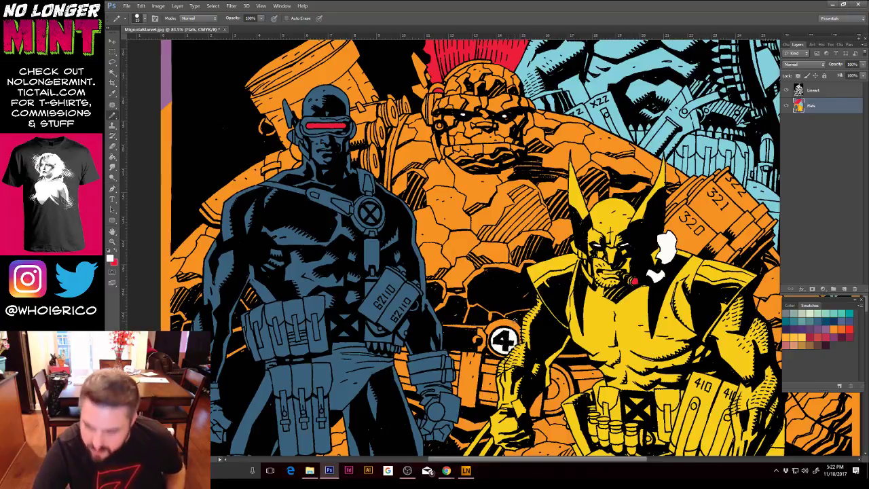
Step: Sample the red from the cigar tip and paint the X buckle on the yellow man's belt with the Pencil
left_click_drag(632, 274, 643, 235)
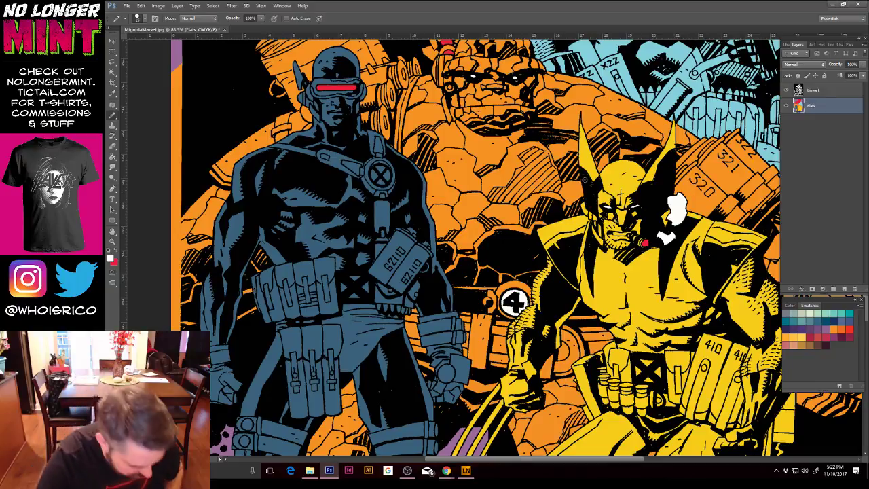
left_click(591, 160, "alt")
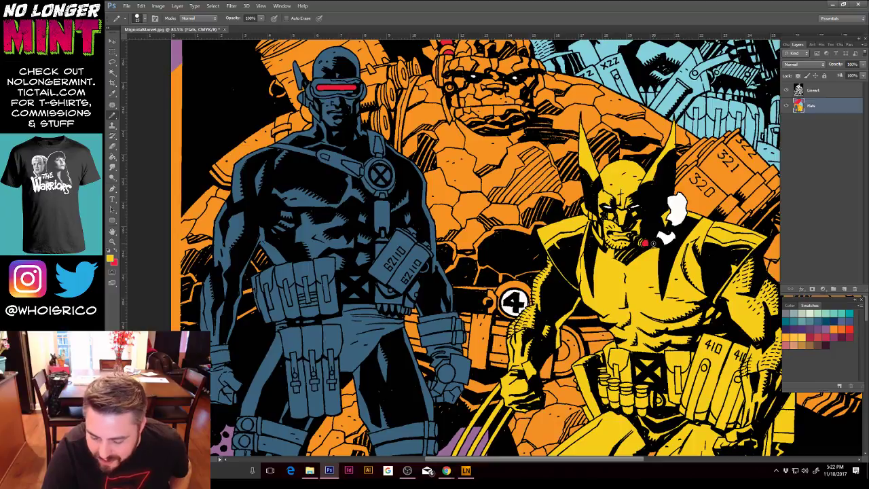
left_click(646, 241, "alt")
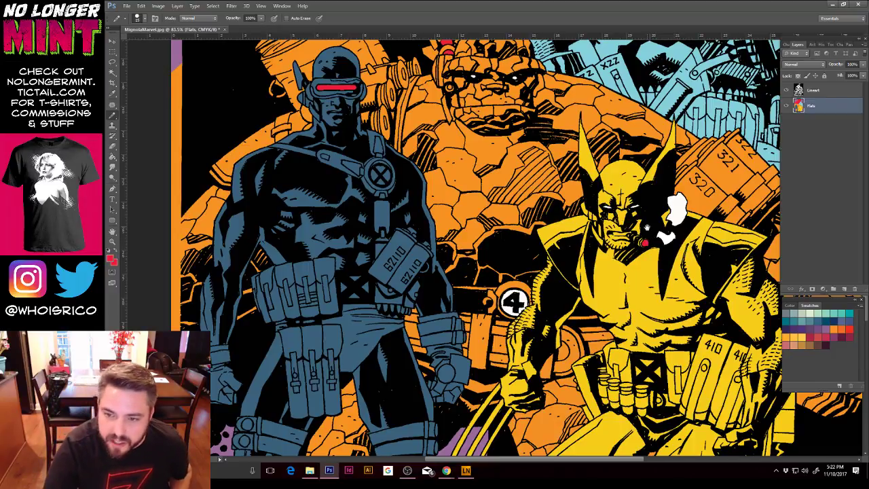
left_click_drag(657, 215, 654, 211)
left_click_drag(640, 347, 596, 221)
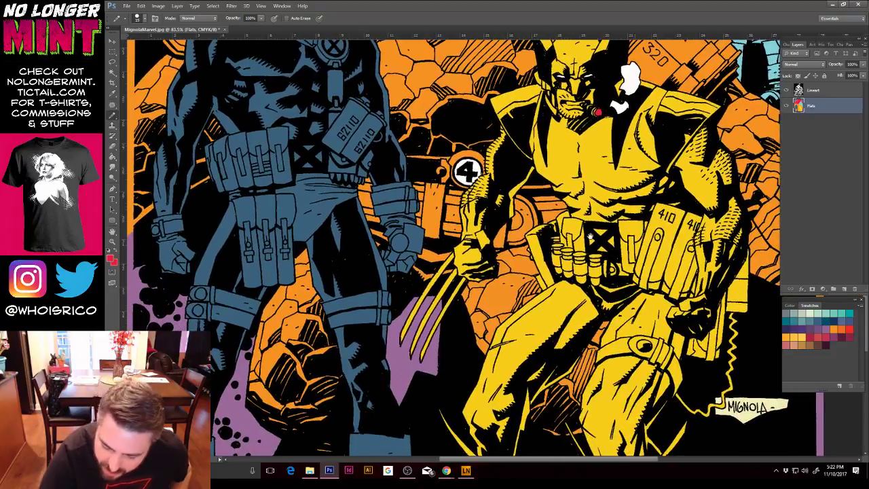
left_click(600, 236)
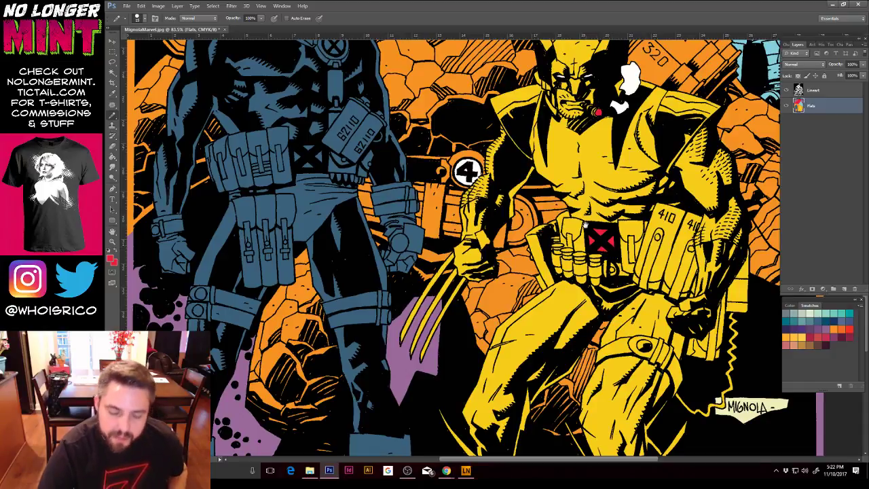
Step: Paint the round X emblem on the blue man's chest strap red with the Pencil
left_click_drag(668, 306, 670, 308)
left_click_drag(630, 255, 641, 277)
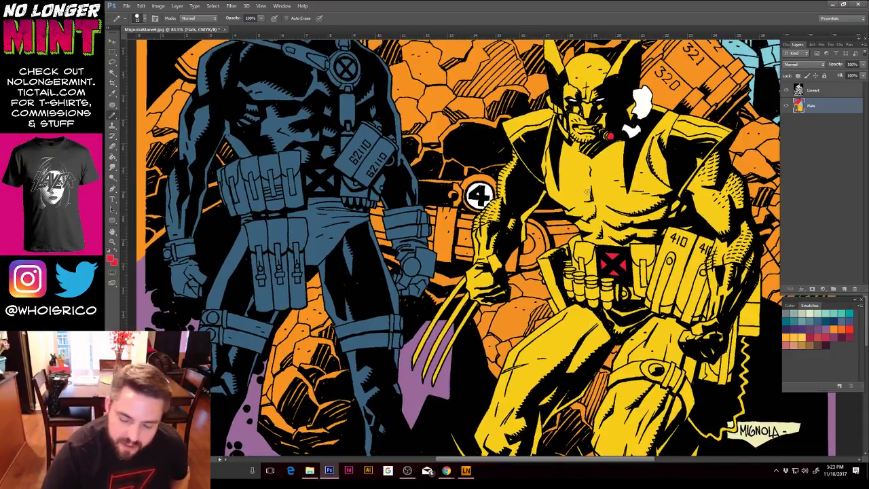
left_click_drag(573, 218, 574, 221)
left_click_drag(618, 307, 629, 364)
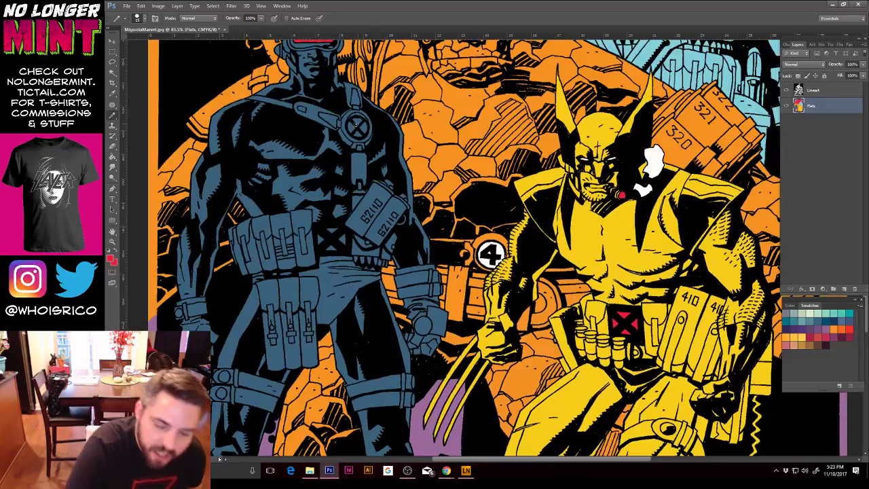
mouse_move(357, 121)
left_mouse_down()
mouse_move(351, 129)
mouse_move(363, 130)
left_mouse_up()
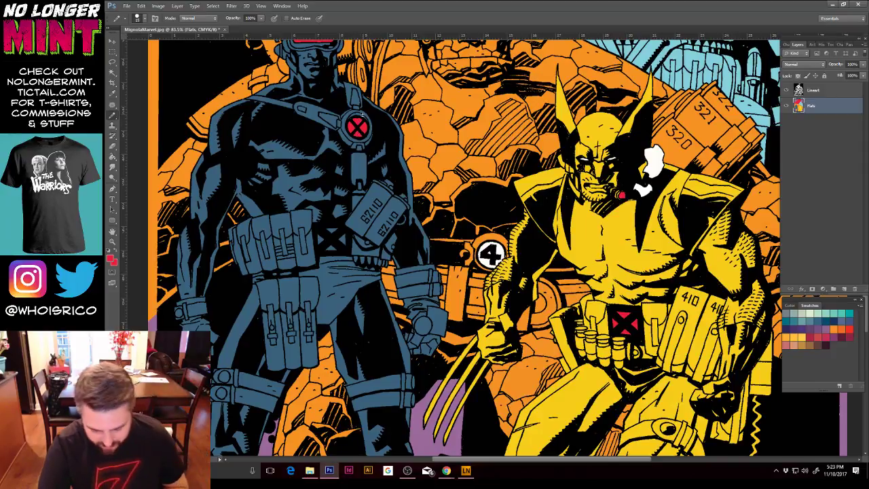
key("ctrl+minus")
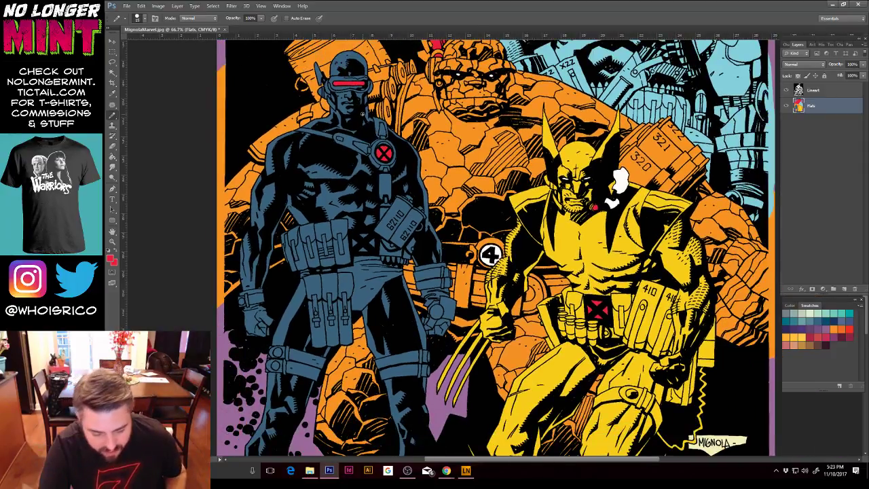
Step: Paint the round X emblem on the cyan man's chest red with the Pencil
scroll(668, 207, "up", 3)
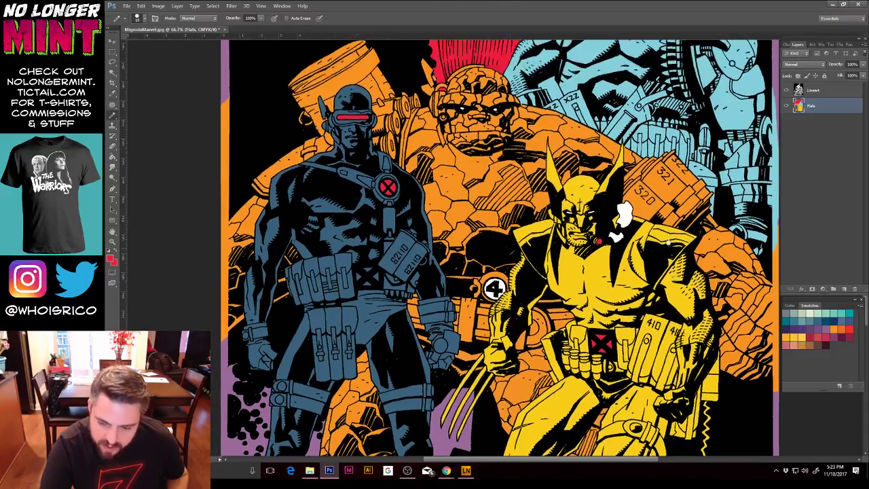
scroll(672, 254, "up", 8)
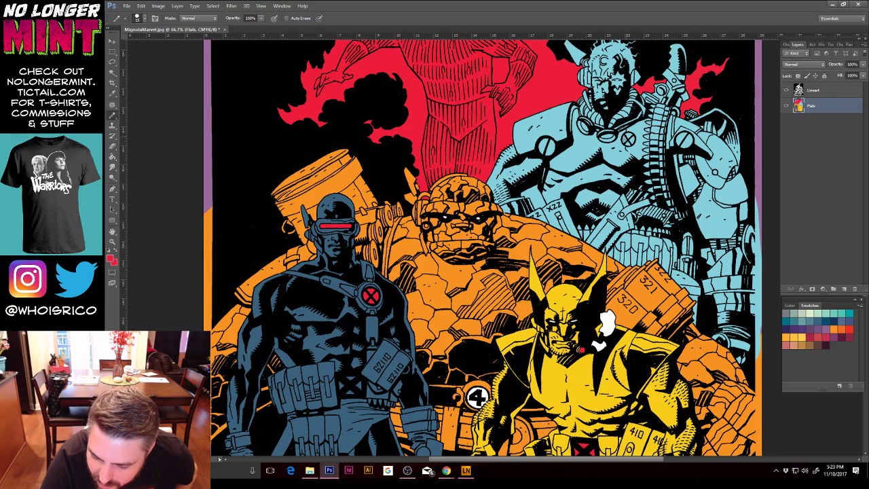
key("ctrl+plus")
key("ctrl+plus")
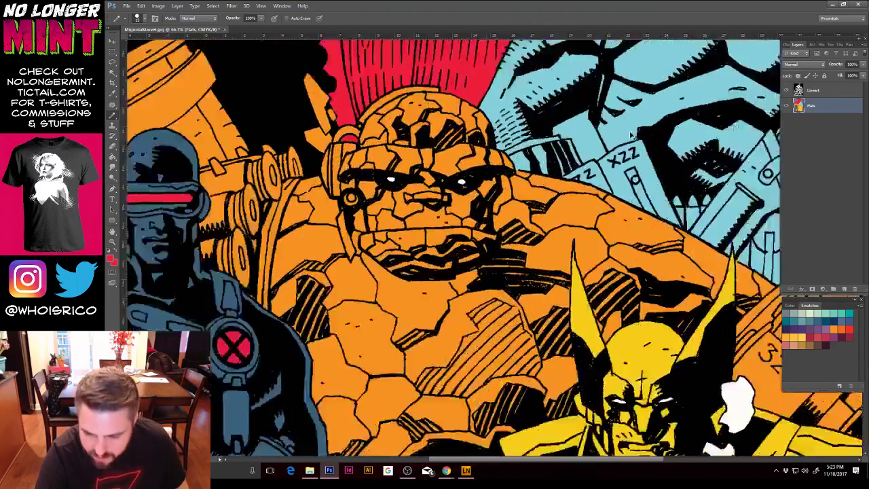
left_click_drag(701, 101, 626, 178)
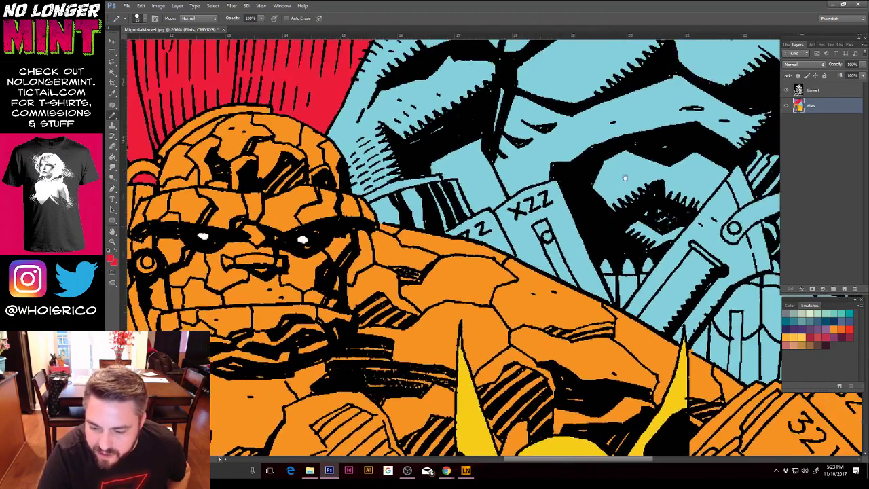
left_click_drag(682, 129, 620, 171)
scroll(620, 173, "up", 1)
scroll(631, 150, "right", 1)
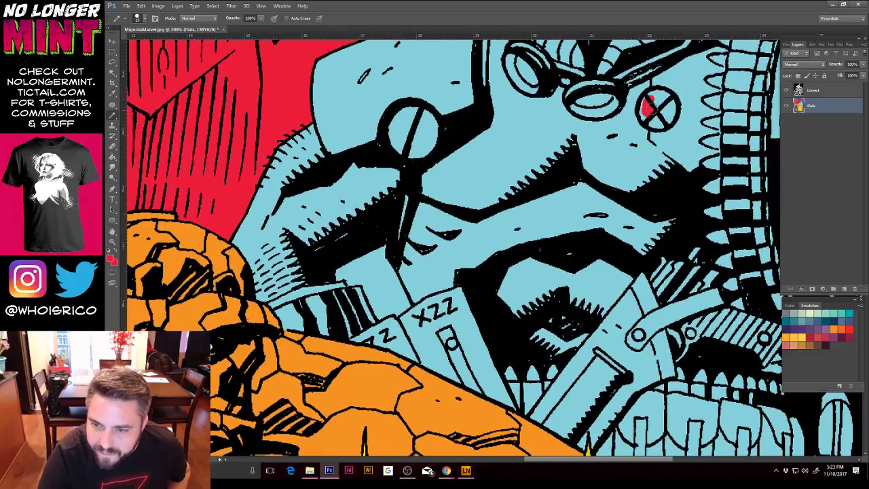
mouse_move(650, 99)
left_mouse_down()
mouse_move(671, 102)
mouse_move(669, 119)
mouse_move(645, 124)
mouse_move(642, 95)
mouse_move(649, 109)
mouse_move(663, 101)
mouse_move(669, 118)
mouse_move(660, 125)
mouse_move(674, 101)
left_mouse_up()
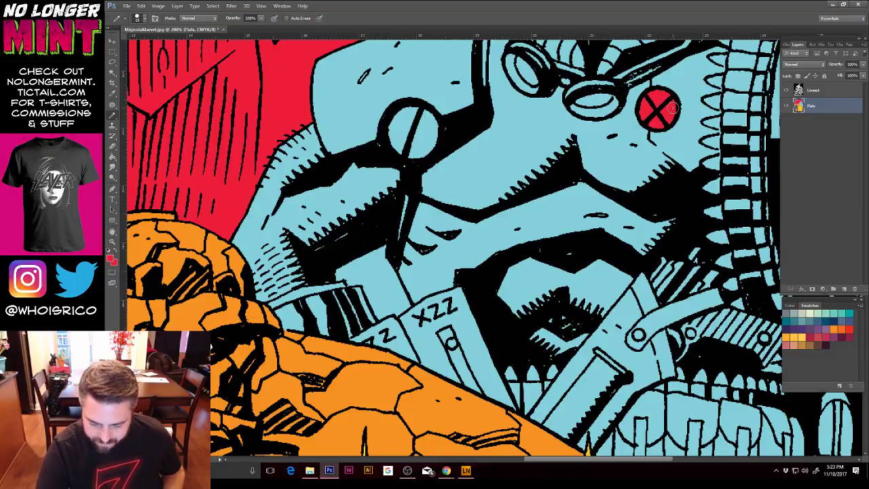
Step: Shift the hue of the yellow man's flat color slightly toward orange with a Hue/Saturation adjustment
key("ctrl+minus")
key("ctrl+minus")
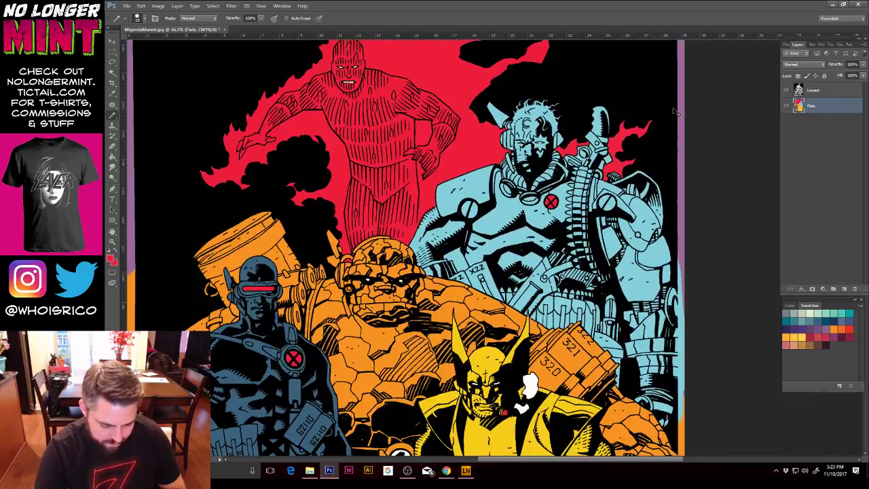
key("ctrl+minus")
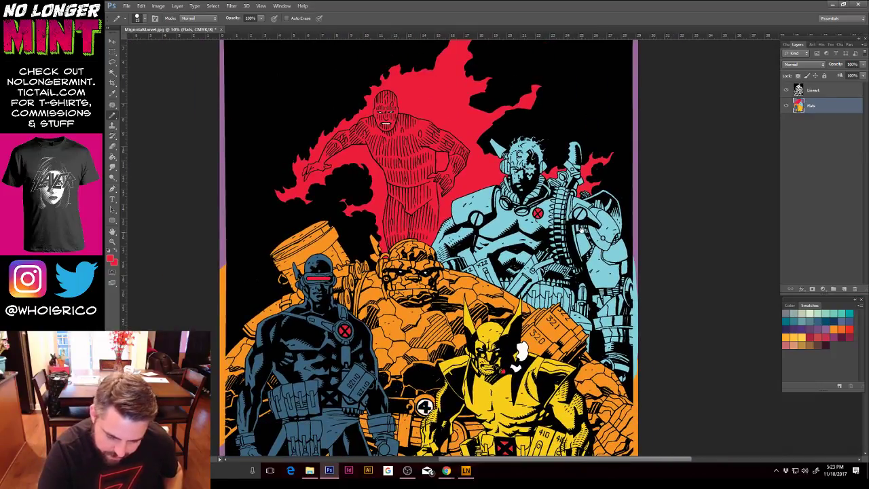
left_click_drag(583, 229, 588, 205)
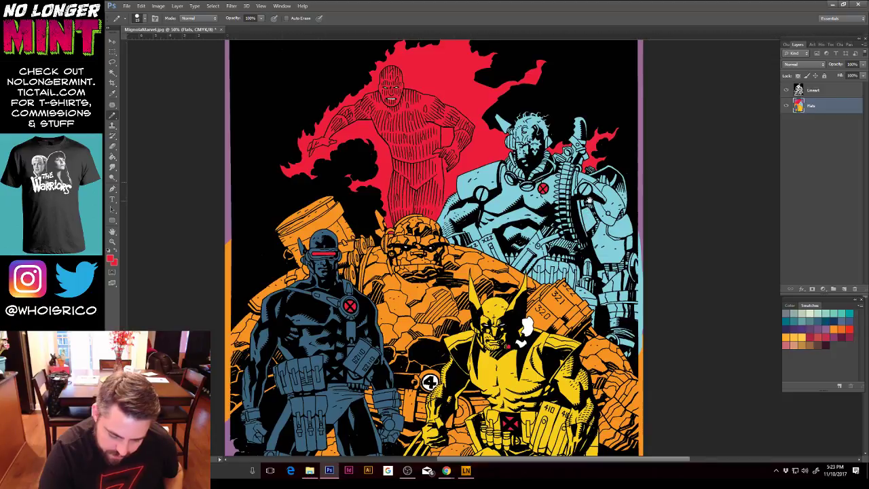
left_click(113, 72)
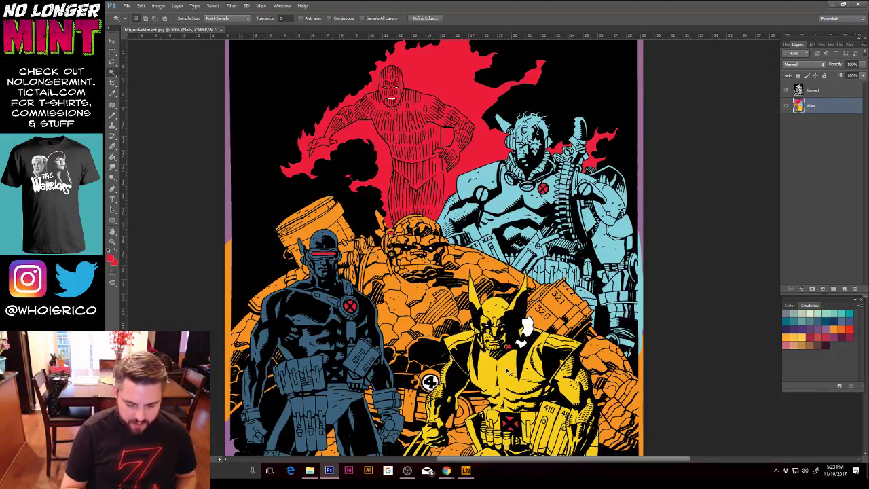
key("ctrl+u")
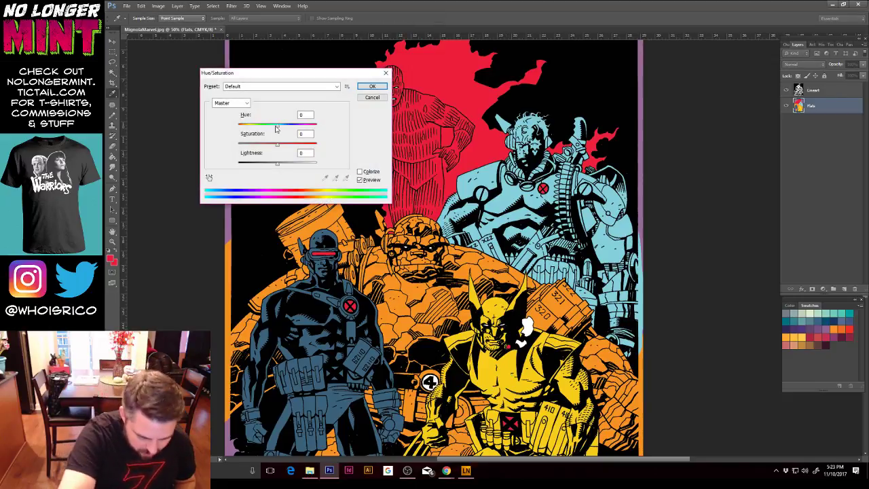
left_click_drag(277, 128, 275, 129)
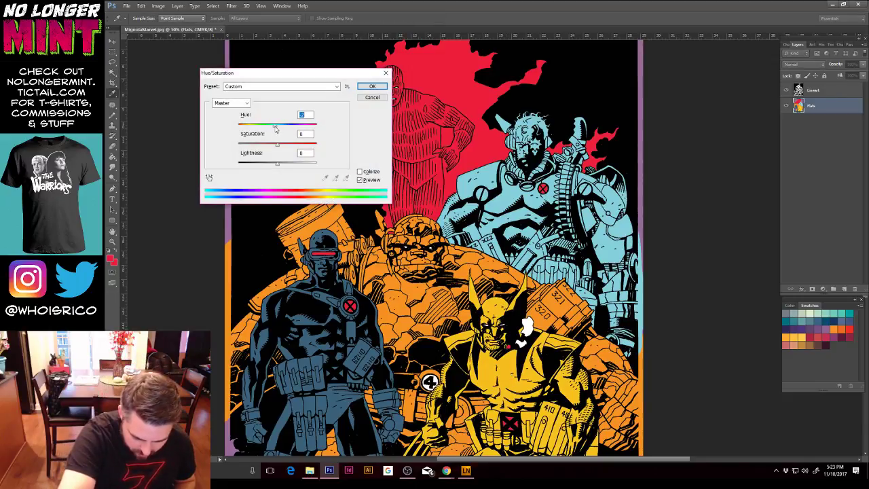
left_click(370, 86)
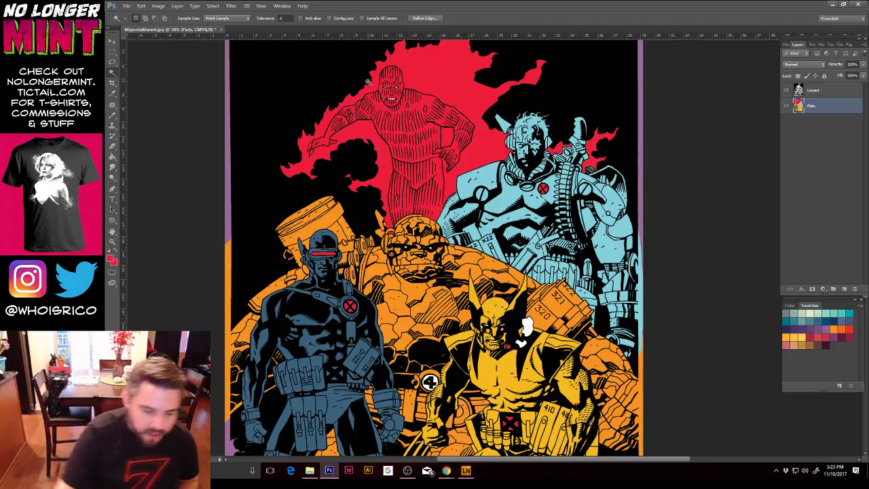
Step: Sample the yellow man's golden color, lasso the starburst around the cyan man's eye, and fill it with the Paint Bucket
left_click(113, 258)
left_click(513, 362)
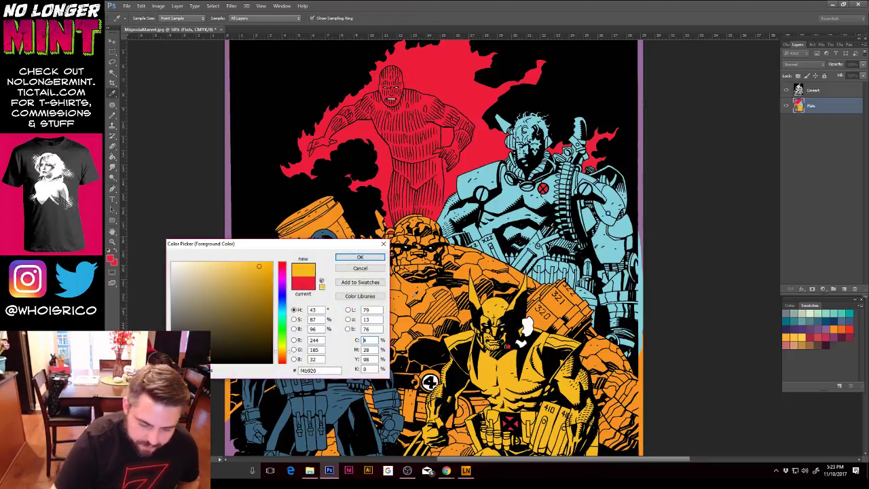
left_click(361, 256)
left_click(113, 242)
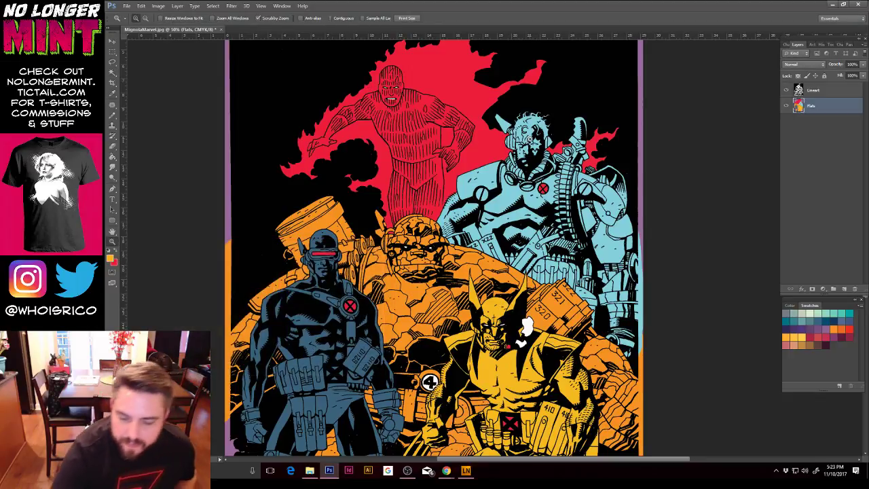
left_click_drag(528, 136, 560, 227)
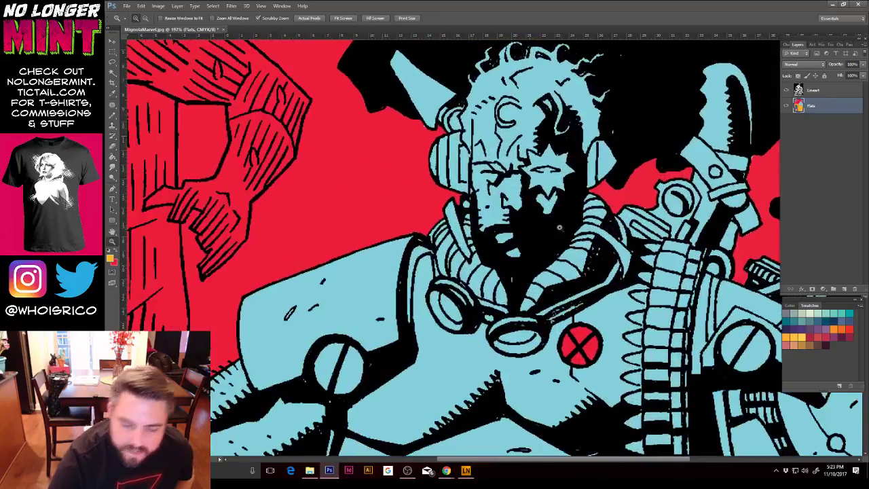
key("l")
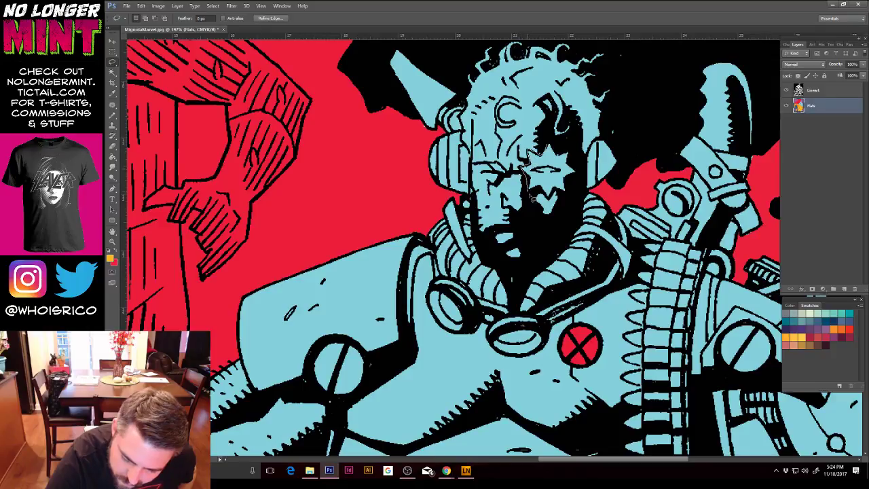
mouse_move(532, 198)
left_mouse_down()
mouse_move(554, 200)
mouse_move(573, 185)
mouse_move(581, 173)
mouse_move(555, 144)
left_mouse_up()
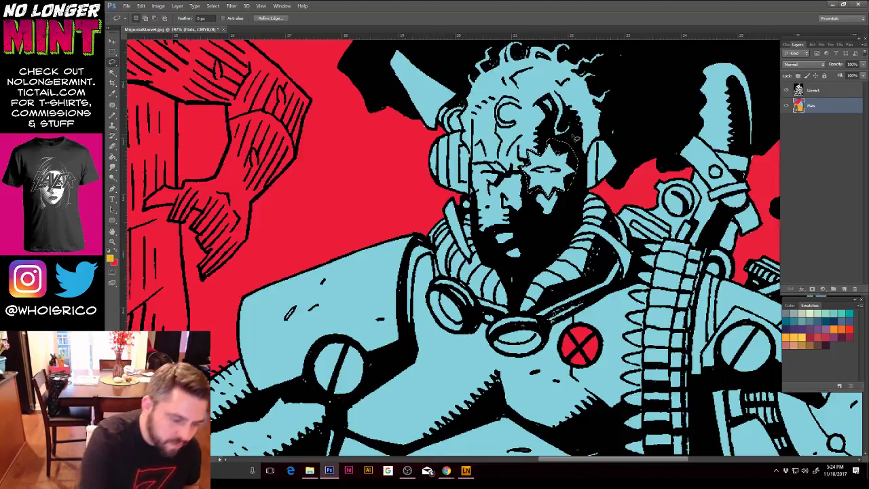
key("g")
left_click(565, 179)
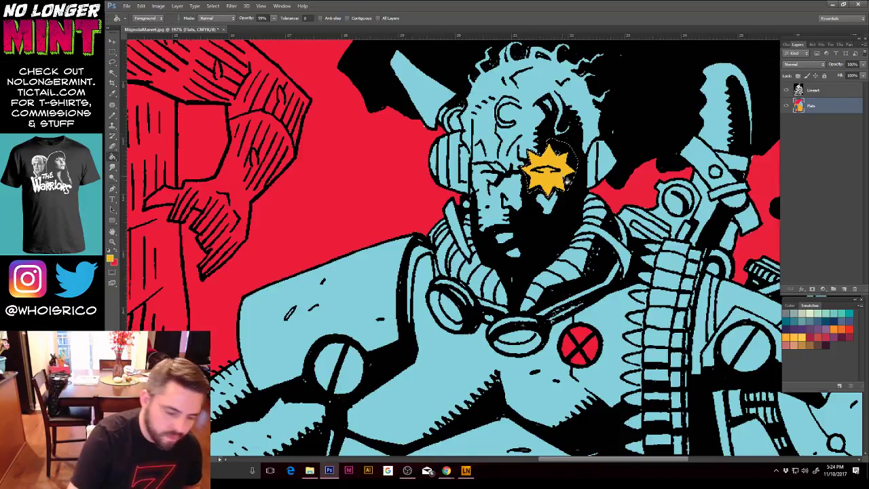
Step: Reset the foreground color to white and paint the eye inside the starburst with a smaller Pencil tip
key("d")
key("x")
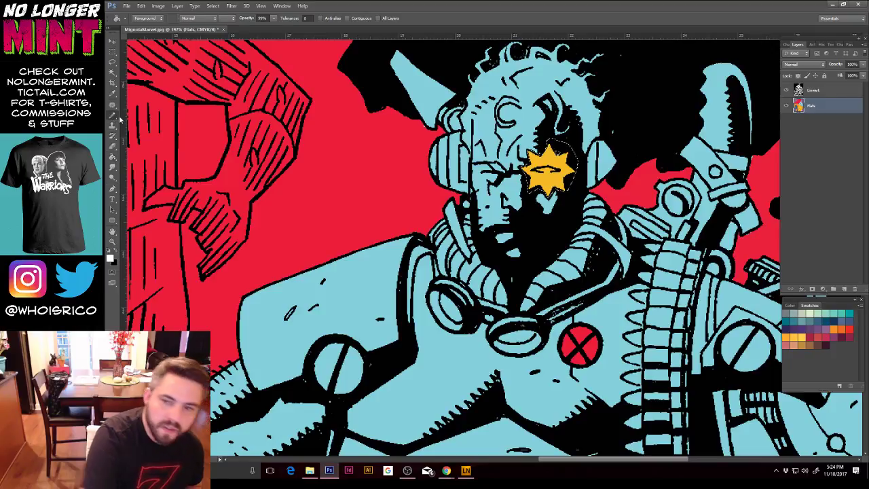
key("b")
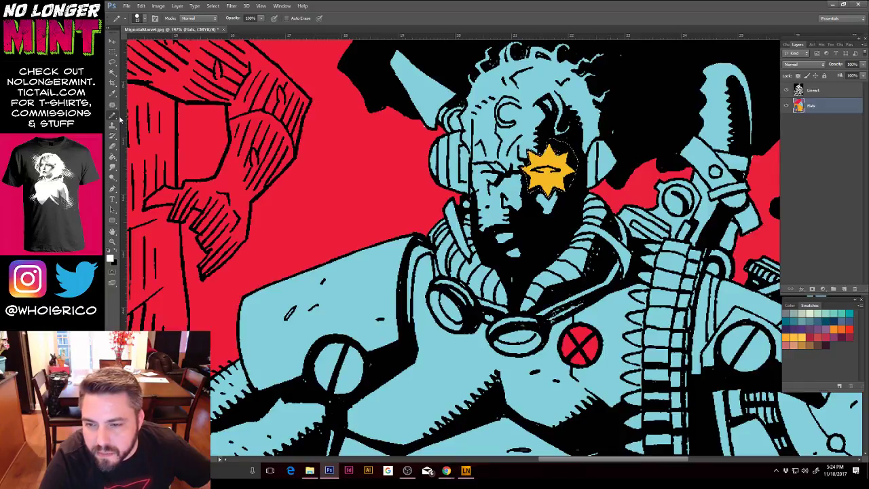
right_click(545, 168)
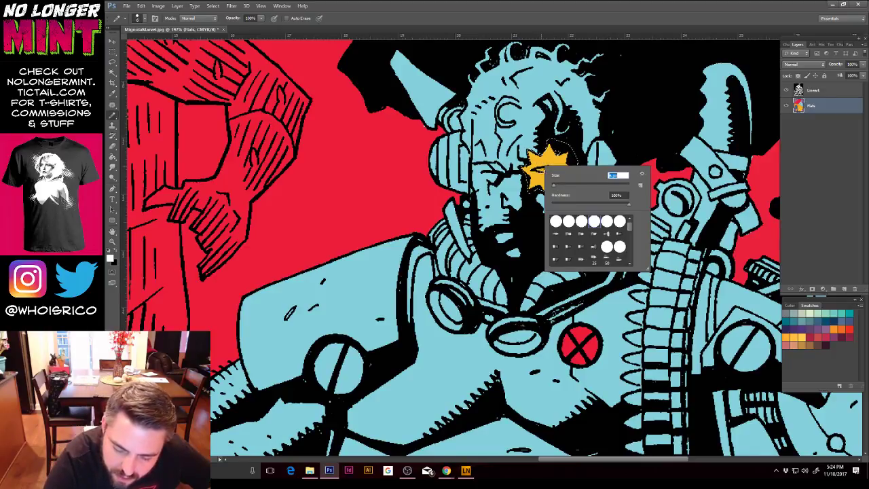
left_click_drag(537, 169, 546, 169)
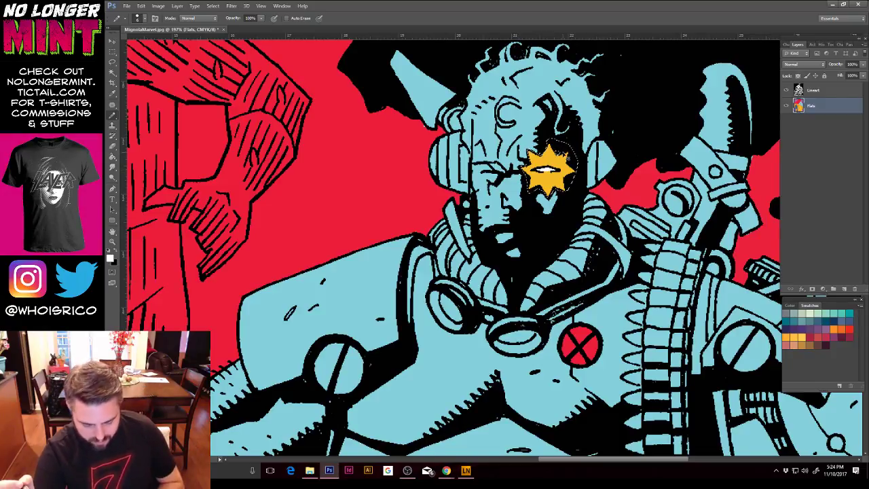
key("ctrl+1")
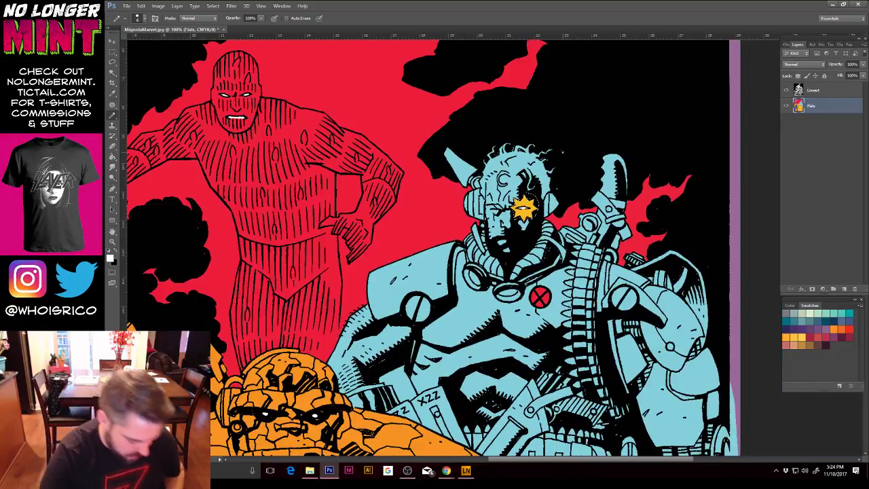
left_click(463, 190, "alt")
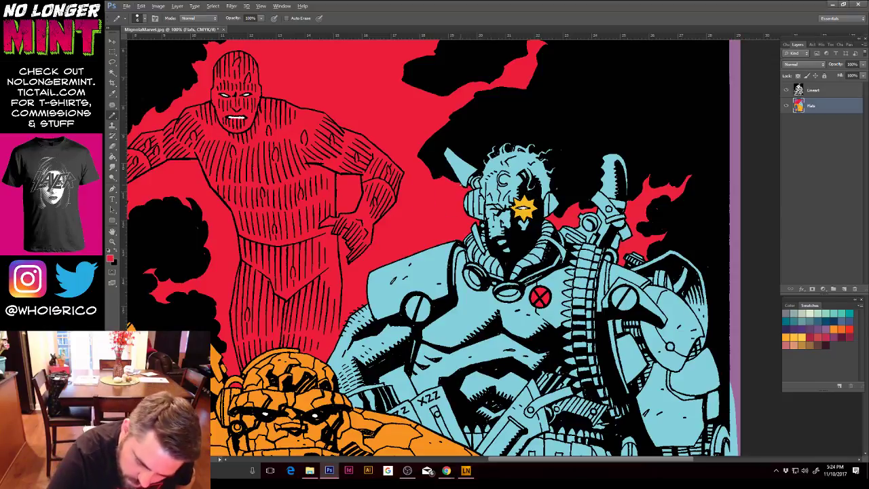
left_click(468, 178, "alt")
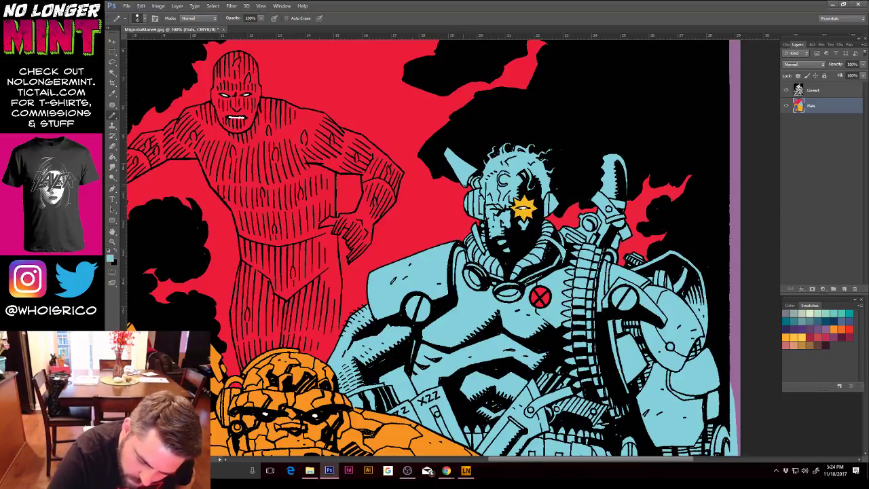
mouse_move(638, 247)
left_mouse_down()
mouse_move(649, 210)
mouse_move(637, 223)
mouse_move(665, 195)
left_mouse_up()
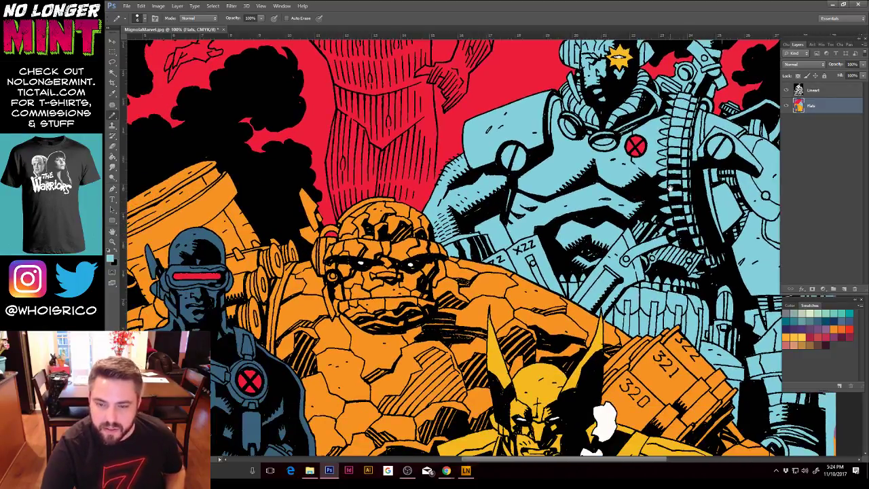
key("ctrl+0")
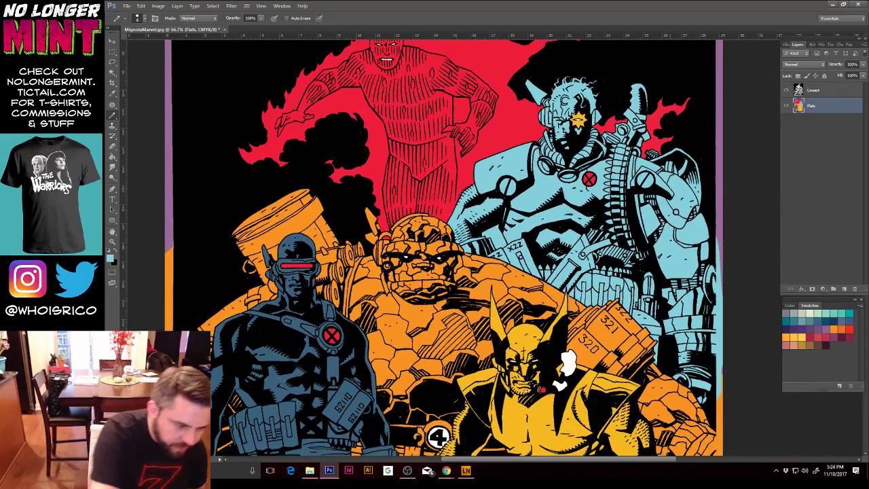
Step: Outline the blue man's chest straps with the Polygonal Lasso and fill them with the yellow man's color using the Paint Bucket
left_click(112, 61)
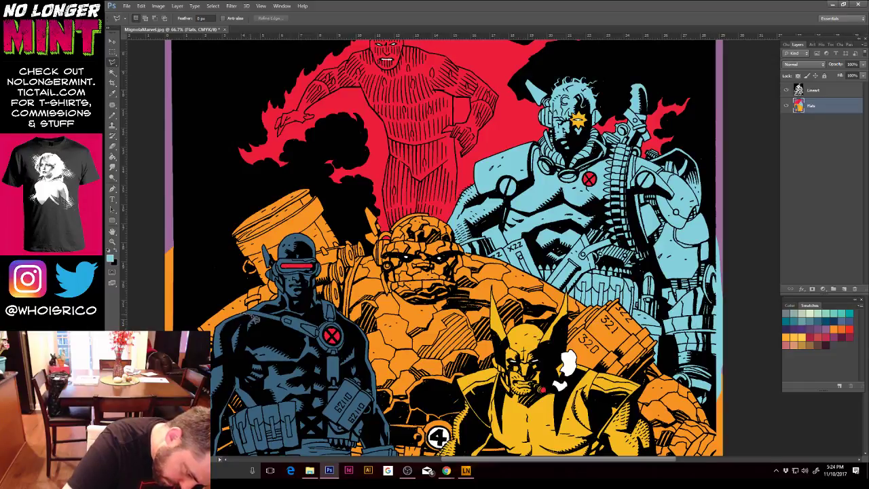
mouse_move(253, 316)
left_mouse_down()
mouse_move(319, 346)
mouse_move(332, 405)
mouse_move(343, 392)
mouse_move(347, 346)
mouse_move(328, 297)
mouse_move(326, 317)
mouse_move(276, 318)
mouse_move(250, 312)
mouse_move(244, 300)
mouse_move(244, 316)
left_mouse_up()
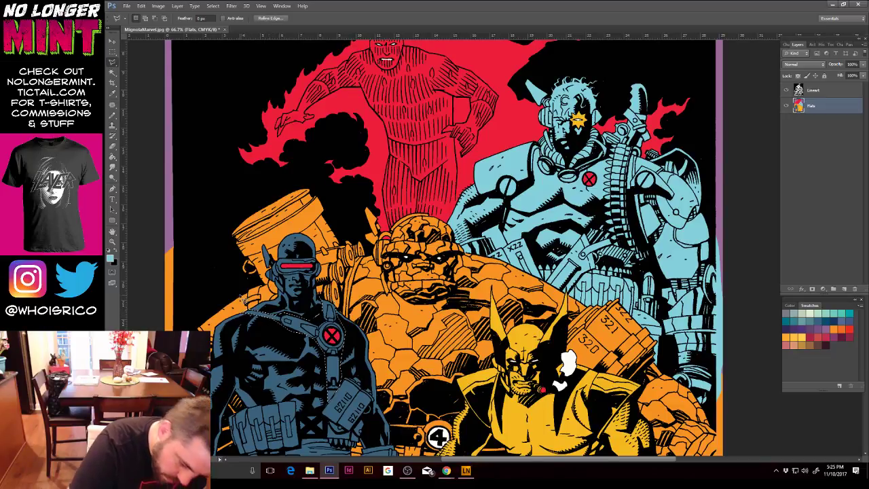
key("g")
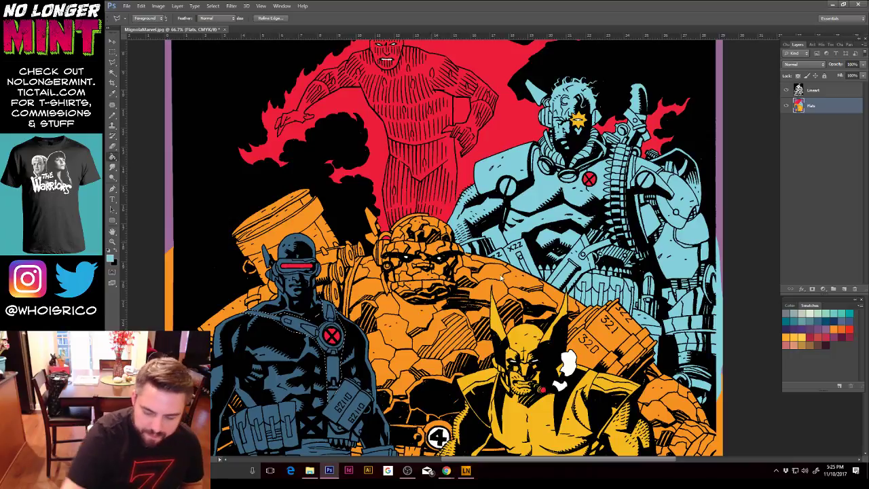
left_click(524, 331, "alt")
left_click(337, 313)
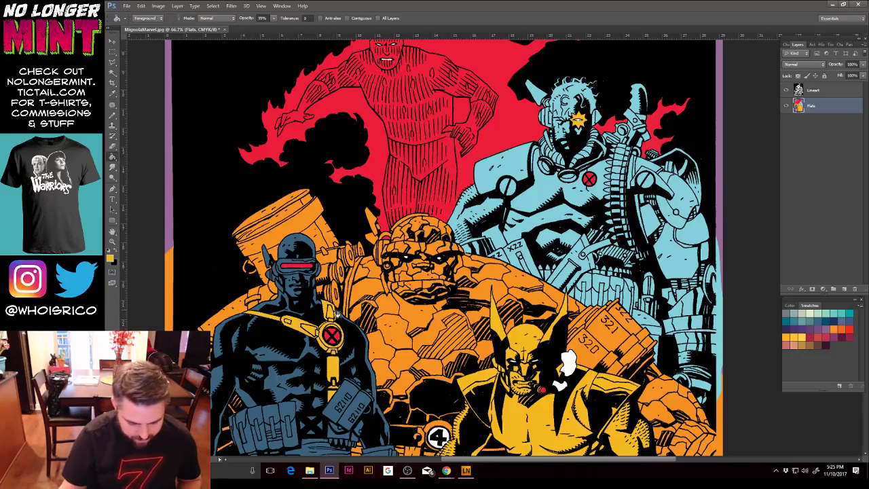
Step: Sample the strap's yellow and touch up the upper end of the blue man's chest strap with the Pencil
key("z")
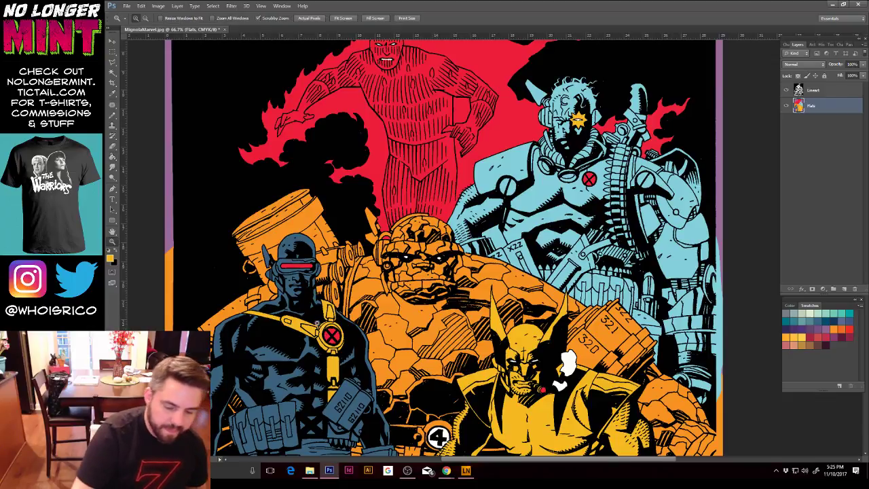
left_click_drag(317, 321, 350, 341)
left_click(113, 117)
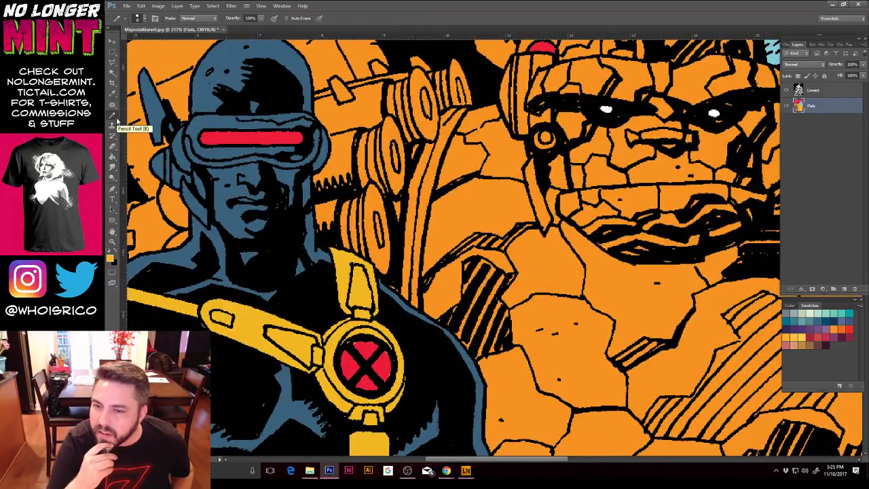
left_click(364, 343, "alt")
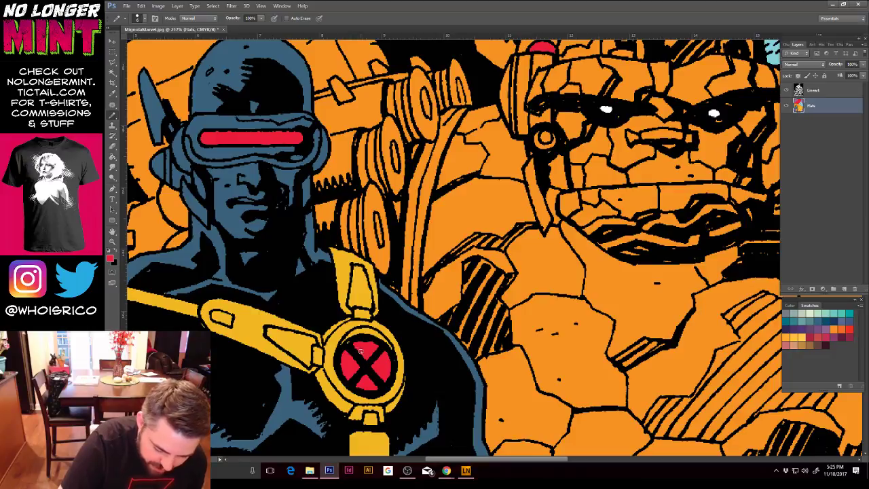
left_click(337, 256, "alt")
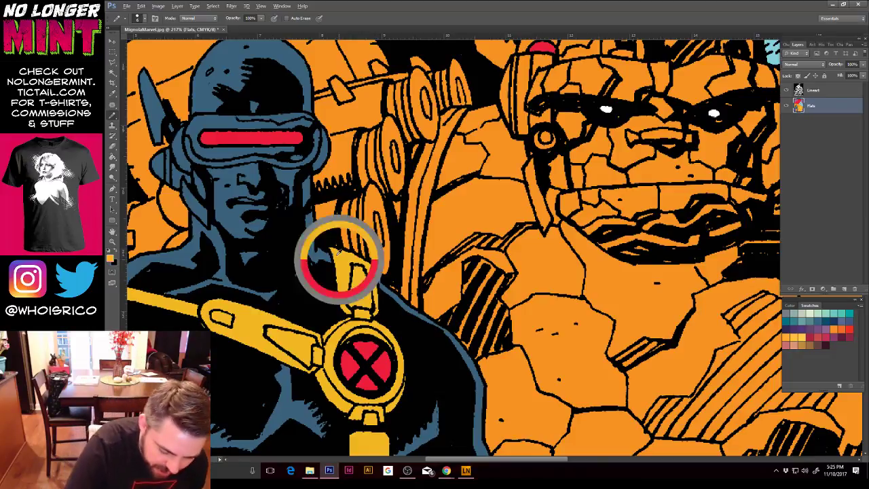
key("ctrl+minus")
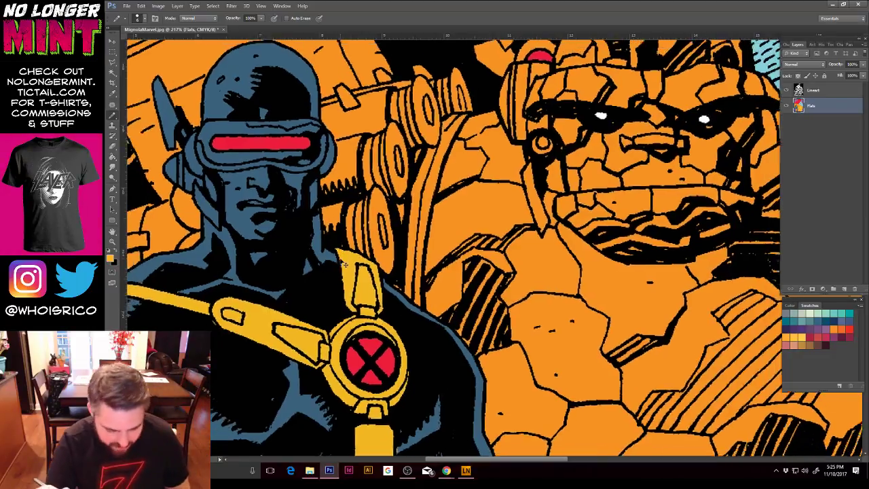
left_click_drag(450, 357, 459, 342)
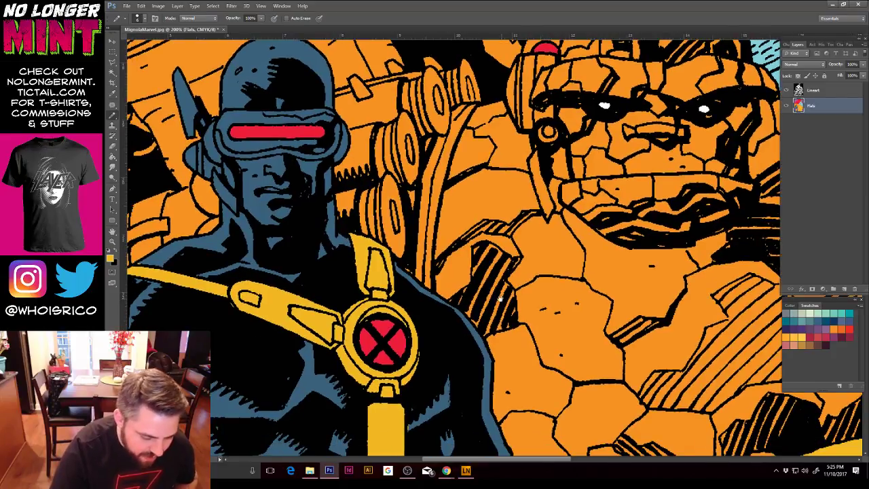
Step: Clean up the color edges around the blue man's shoulder, neck and lower strap with the Pencil, using sampled blue and orange
left_click(212, 240, "alt")
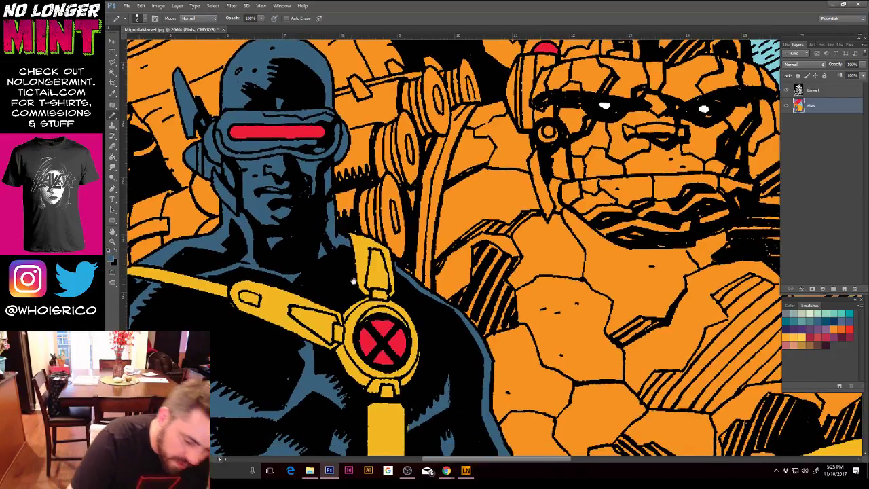
left_click_drag(353, 281, 492, 252)
left_click(270, 235, "alt")
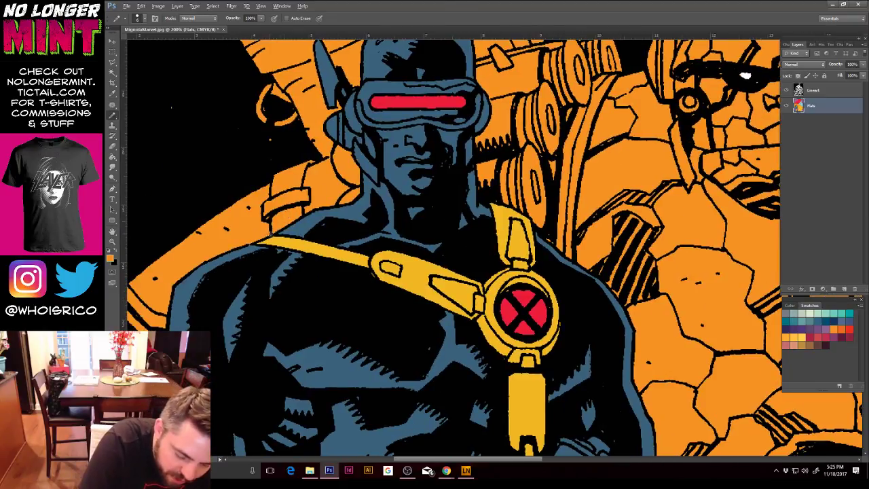
left_click(360, 158, "alt")
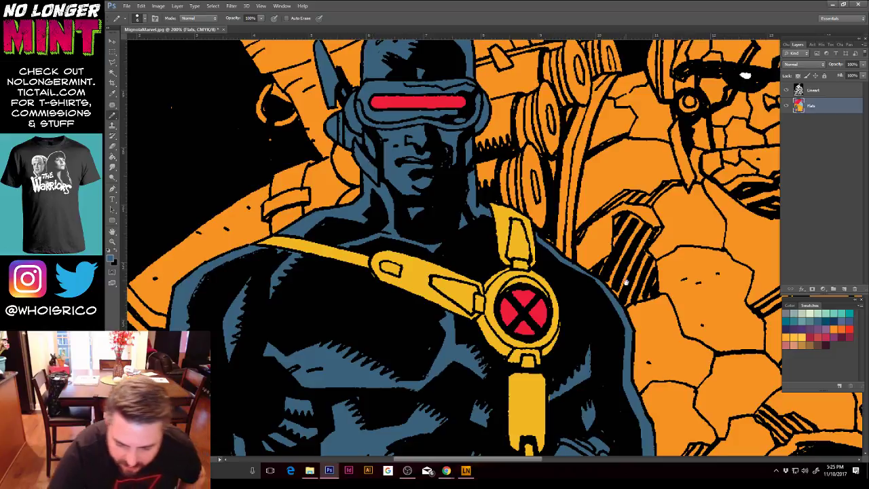
scroll(627, 281, "down", 5)
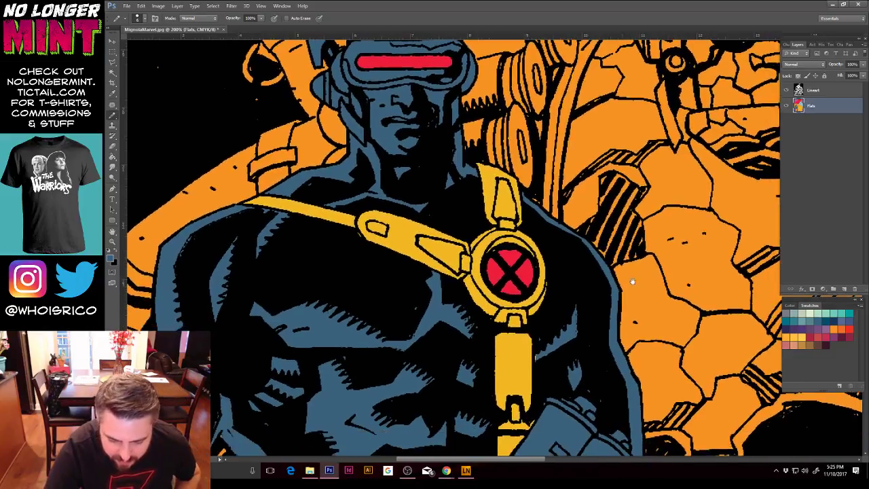
left_click(572, 333, "alt")
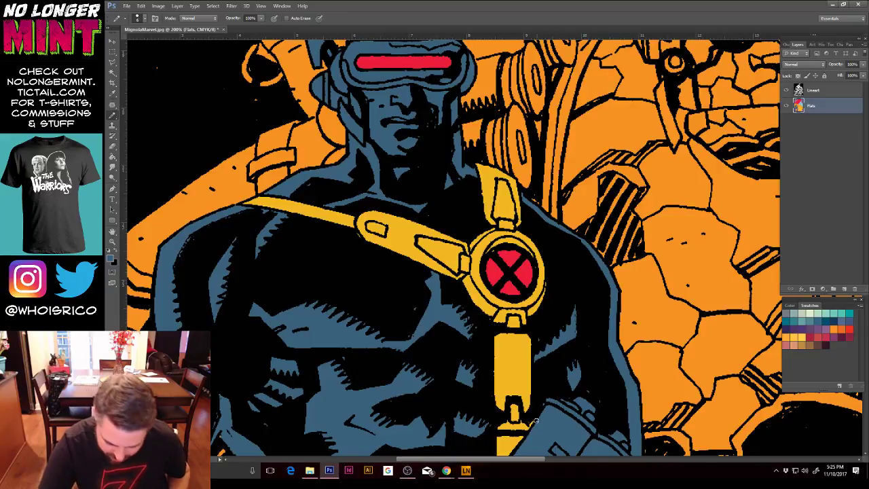
left_click(578, 370, "alt")
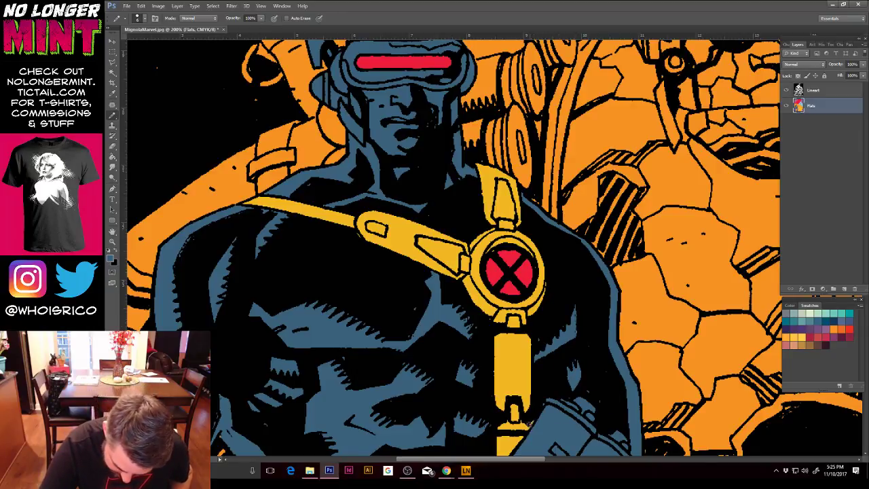
Step: Sample the red and paint the X emblem on the blue man's belt using a larger Pencil tip
key("ctrl+minus")
key("ctrl+minus")
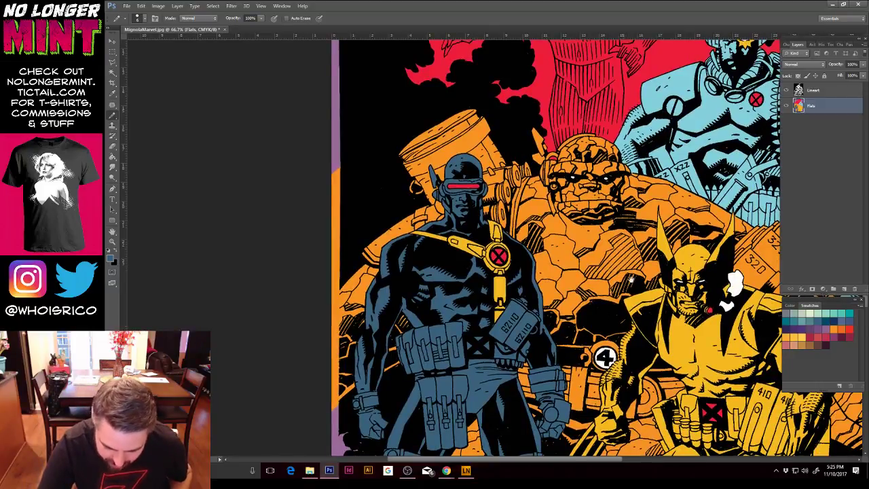
left_click_drag(623, 335, 628, 273)
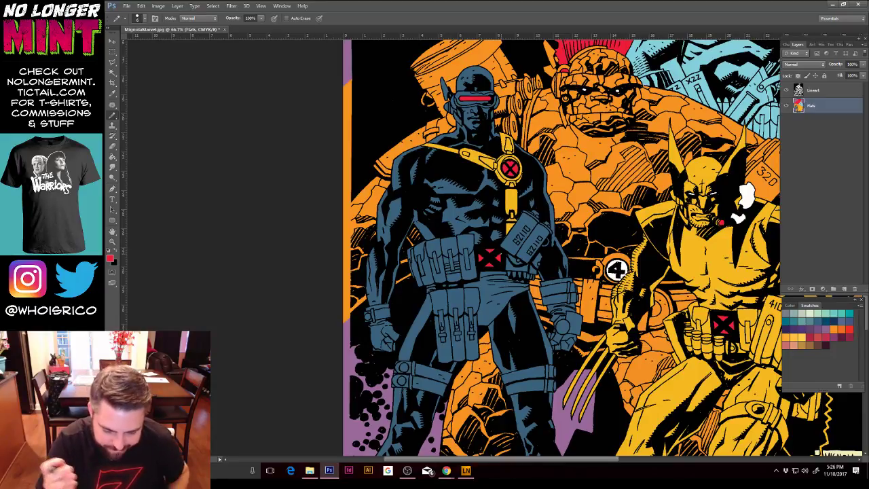
key("ctrl+minus")
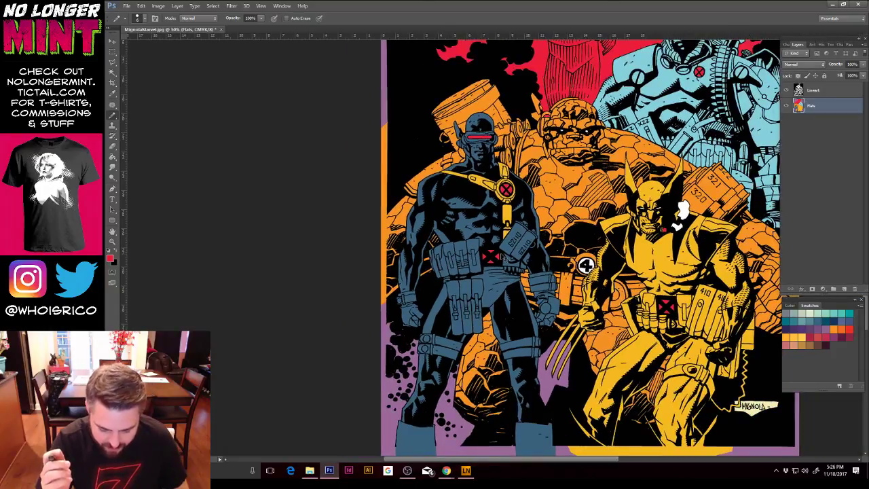
key("ctrl+plus")
key("ctrl+plus")
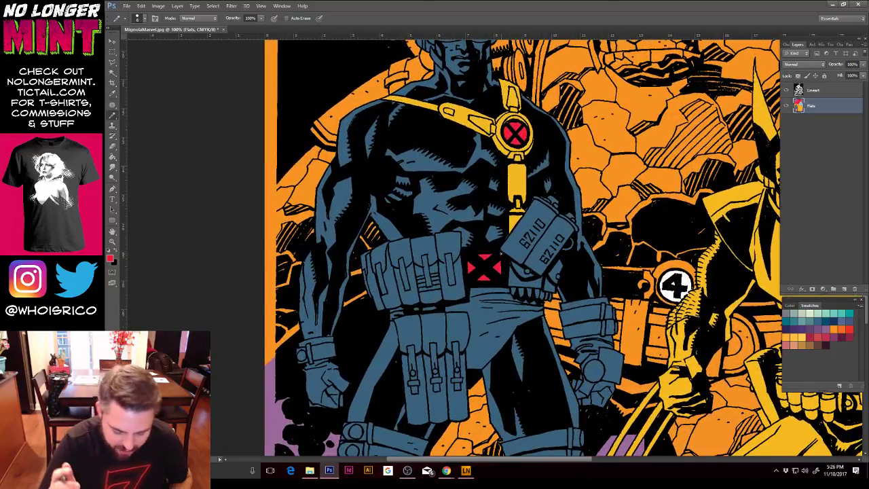
key("ctrl+plus")
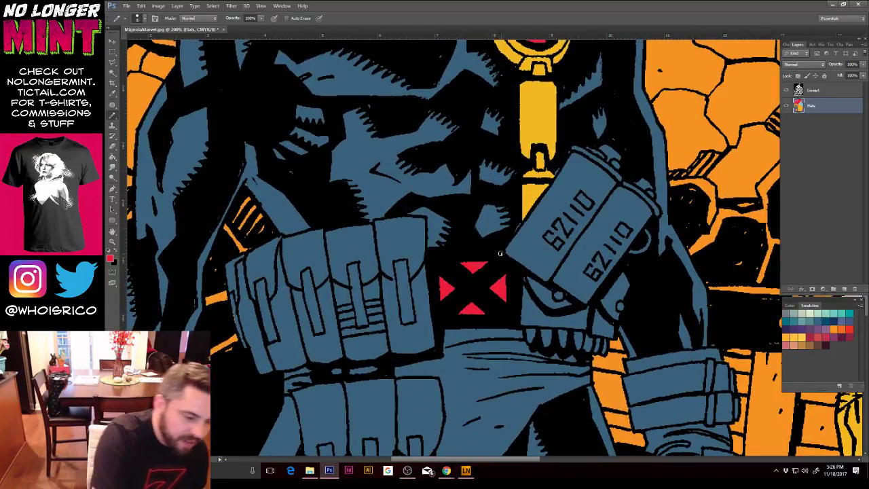
right_click(485, 265)
left_click(510, 286)
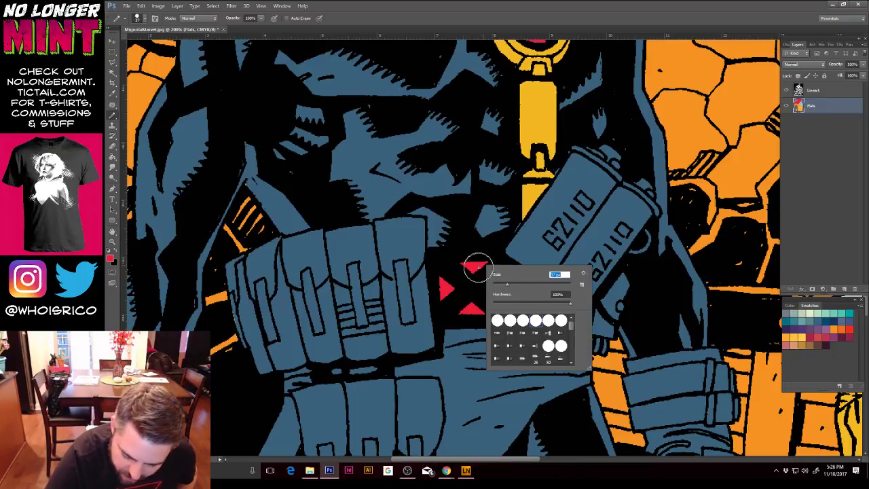
left_click(480, 265)
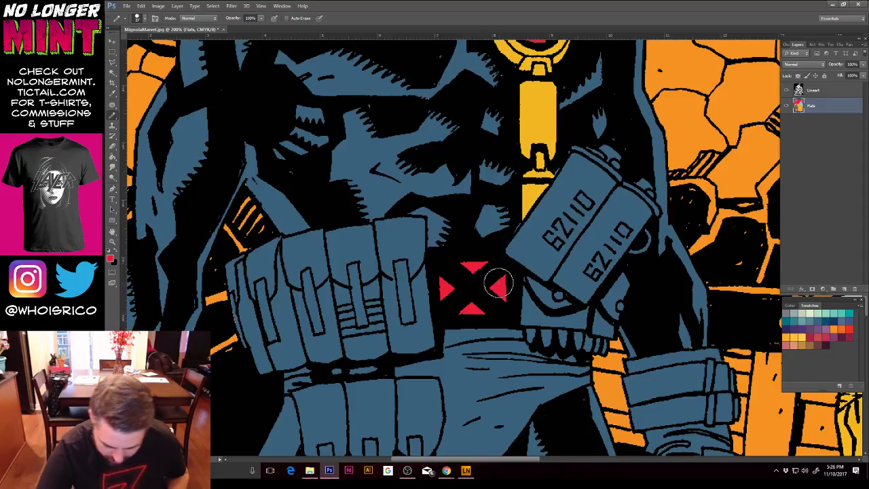
scroll(500, 286, "down", 4)
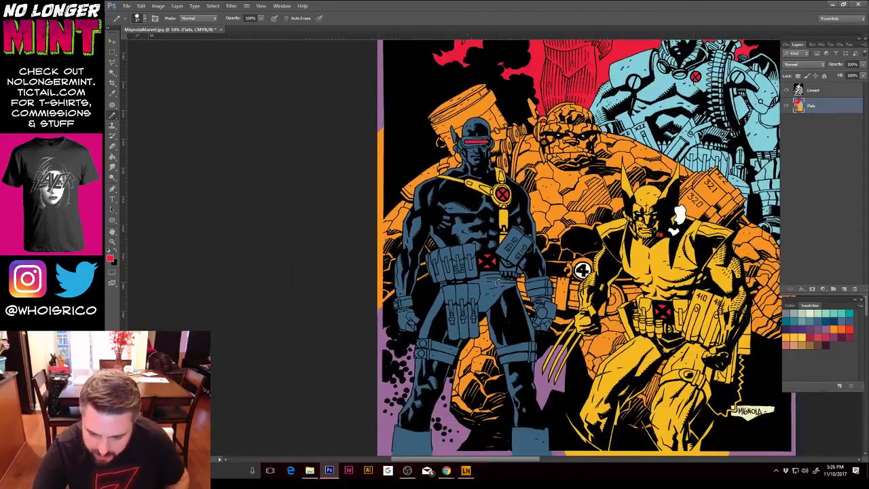
right_click(686, 238)
left_click(647, 256)
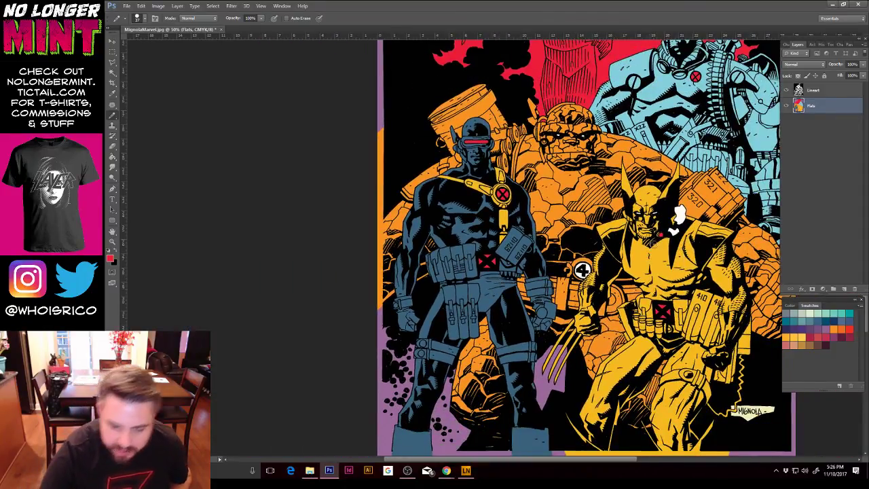
Step: Outline the blue man's visor and ear pieces with the Polygonal Lasso and fill them with the strap's yellow using the Paint Bucket
left_click(112, 241)
left_click_drag(450, 120, 491, 169)
key("l")
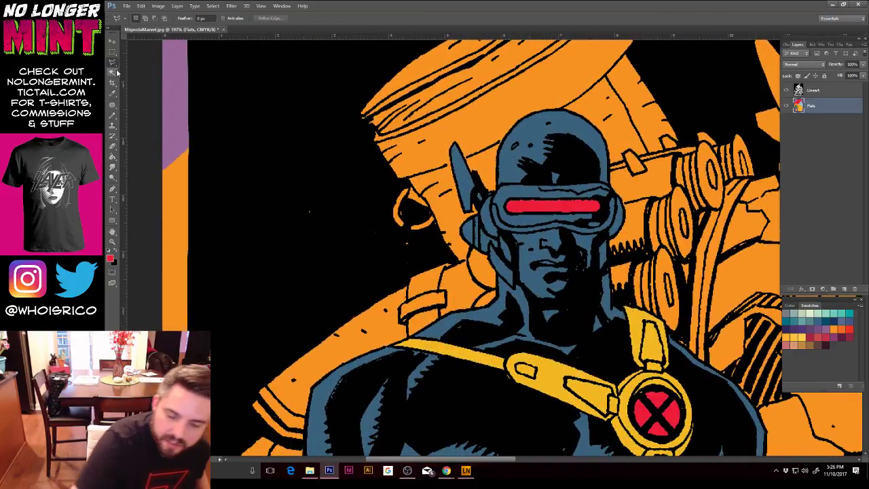
mouse_move(438, 132)
left_mouse_down()
mouse_move(450, 257)
mouse_move(491, 267)
mouse_move(516, 294)
mouse_move(501, 232)
mouse_move(569, 231)
mouse_move(621, 249)
mouse_move(642, 214)
mouse_move(635, 190)
mouse_move(614, 185)
mouse_move(618, 194)
mouse_move(593, 183)
mouse_move(508, 185)
mouse_move(499, 195)
mouse_move(451, 122)
left_mouse_up()
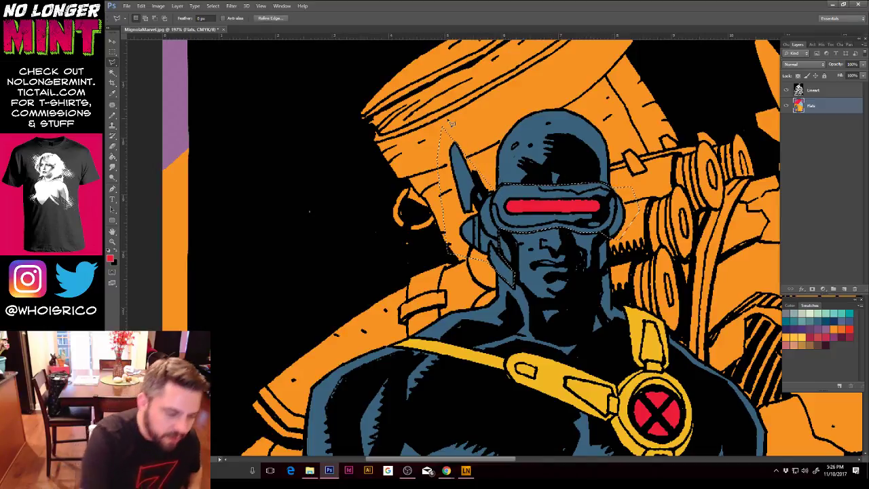
left_click(112, 156)
left_click(476, 354, "alt")
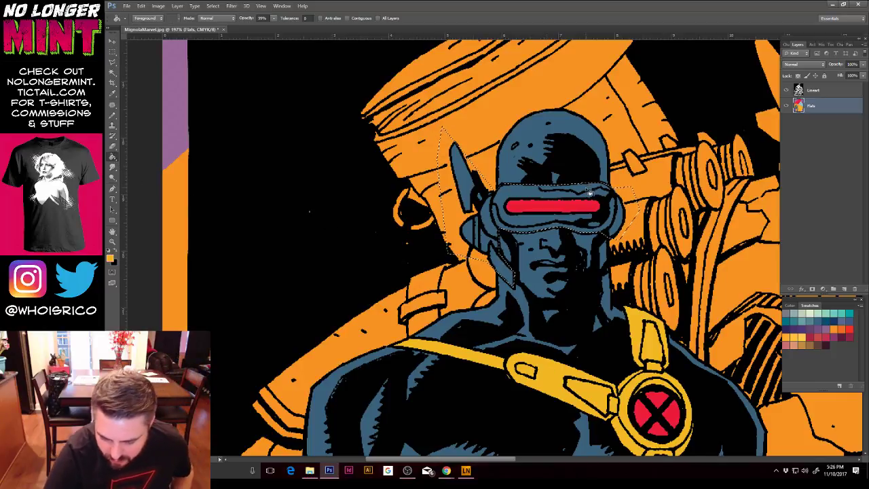
left_click(598, 175)
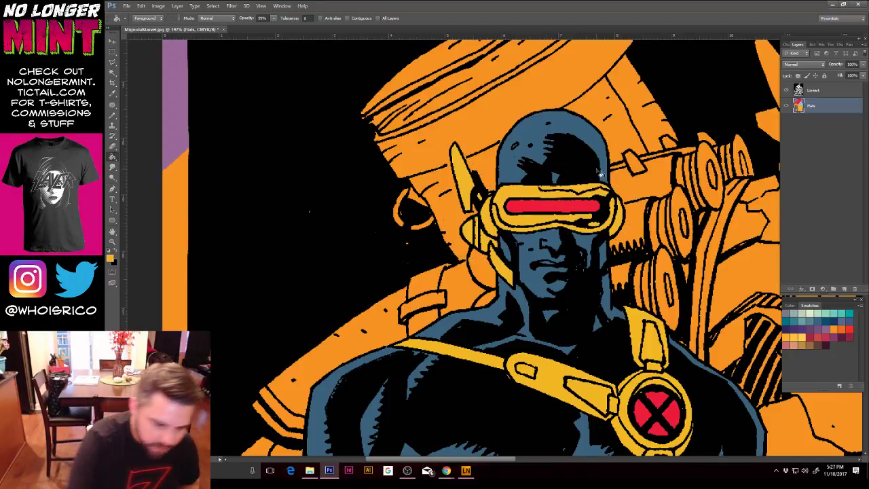
Step: Touch up the orange beside the blue man's visor with a smaller Pencil tip
left_click(113, 116)
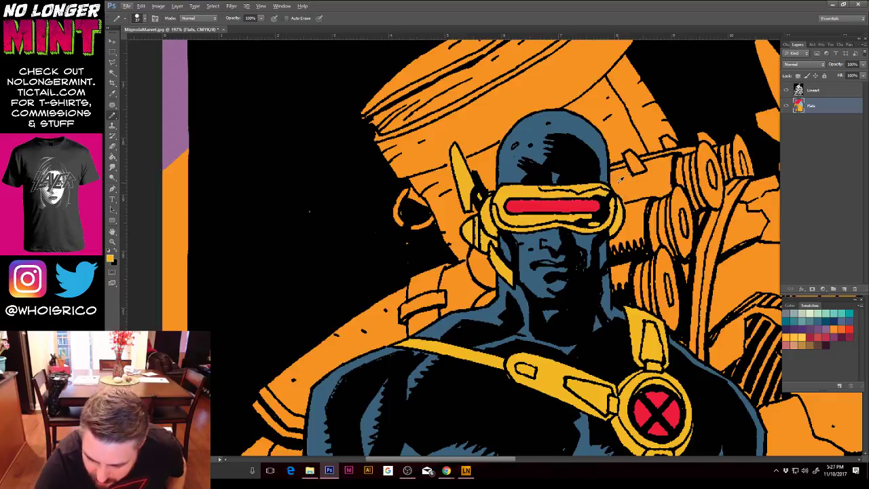
right_click(619, 184)
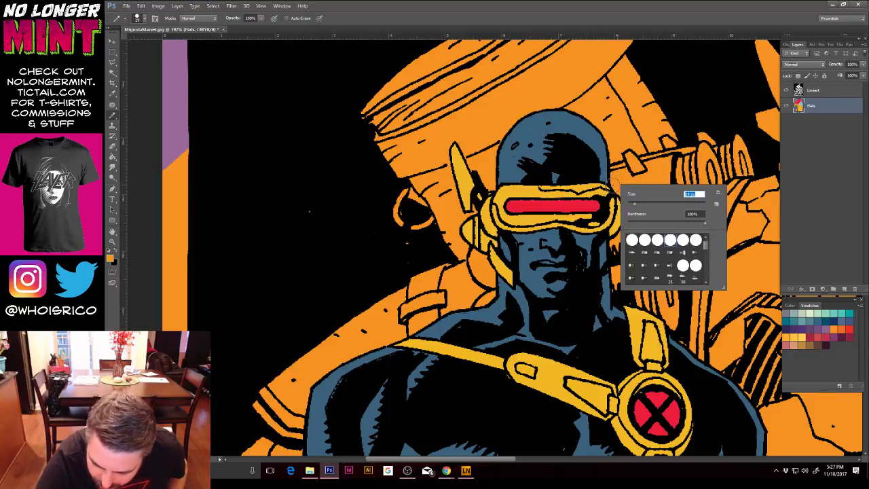
left_click(613, 187)
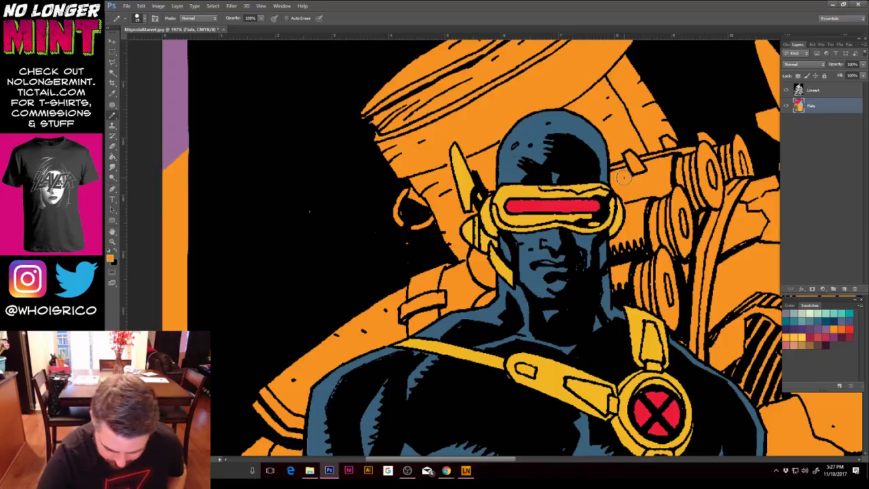
key("ctrl+minus")
key("ctrl+minus")
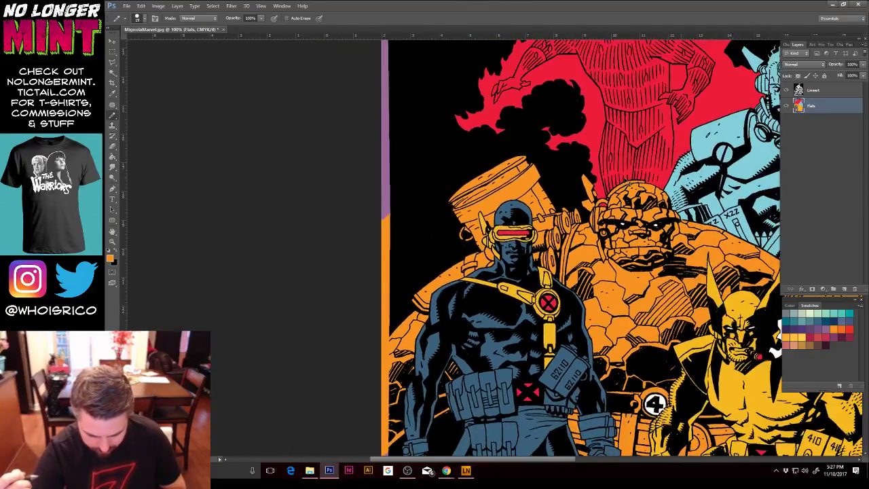
key("ctrl+minus")
key("ctrl+minus")
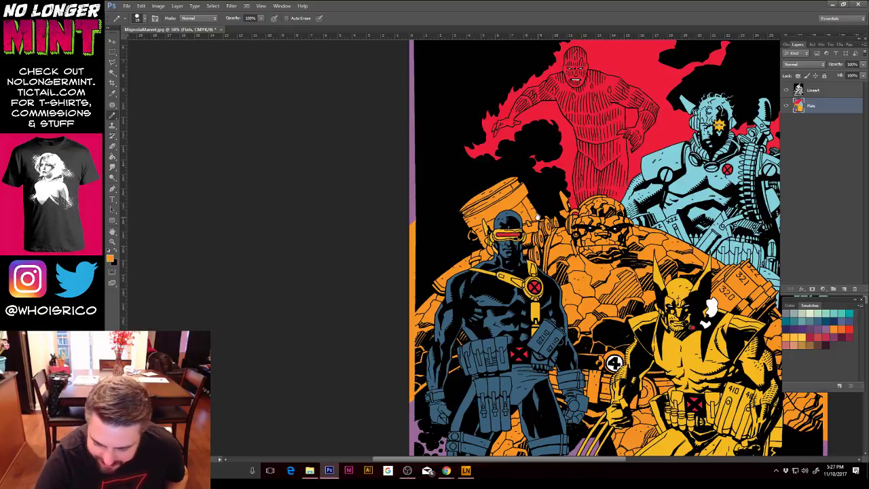
left_click_drag(647, 261, 631, 229)
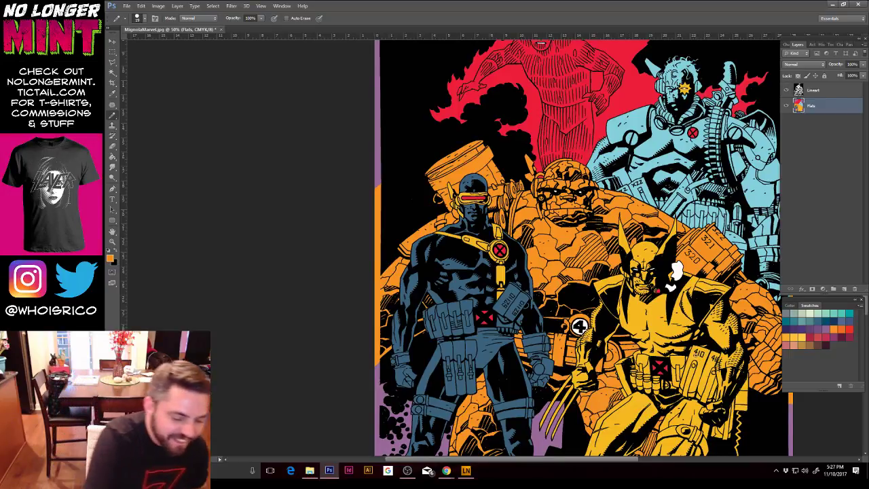
Step: Sample the blue man's blue, outline the clawed man's left mask fin and eye area with the Polygonal Lasso, and fill its yellow with that blue
left_click(112, 242)
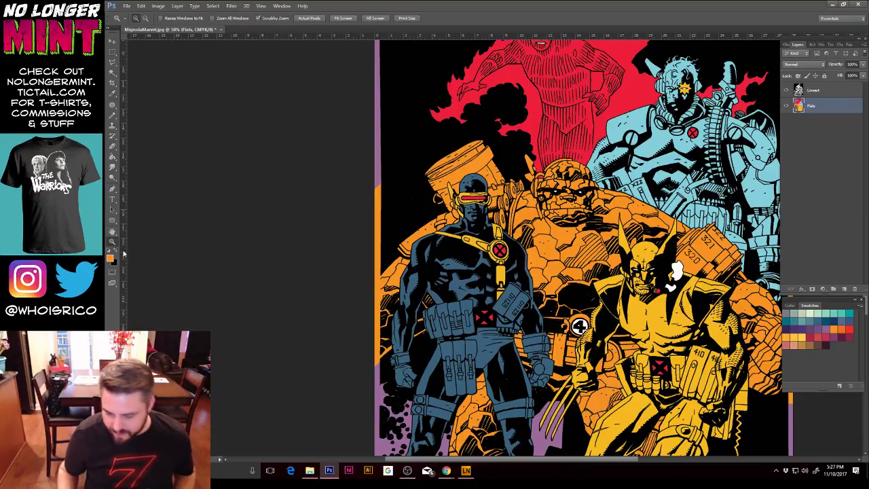
left_click(113, 114)
left_click(459, 282, "alt")
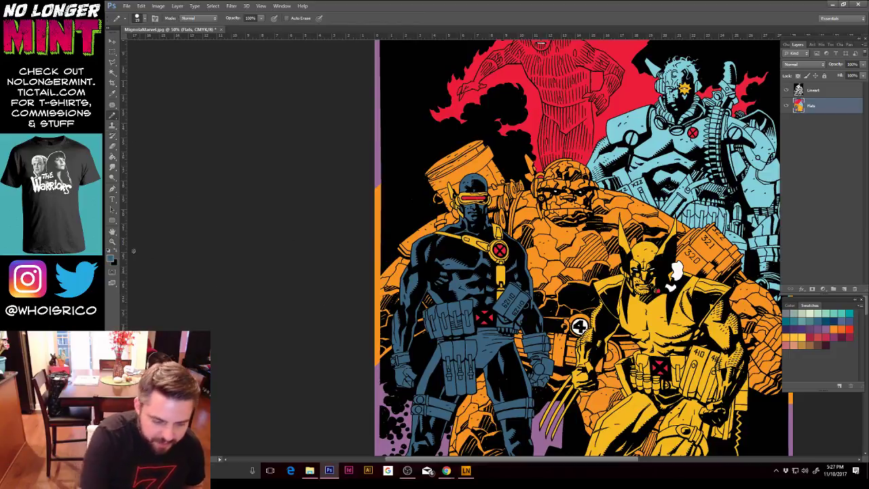
key("z")
left_click_drag(616, 217, 666, 217)
left_click_drag(697, 328, 603, 219)
left_click_drag(679, 305, 623, 250)
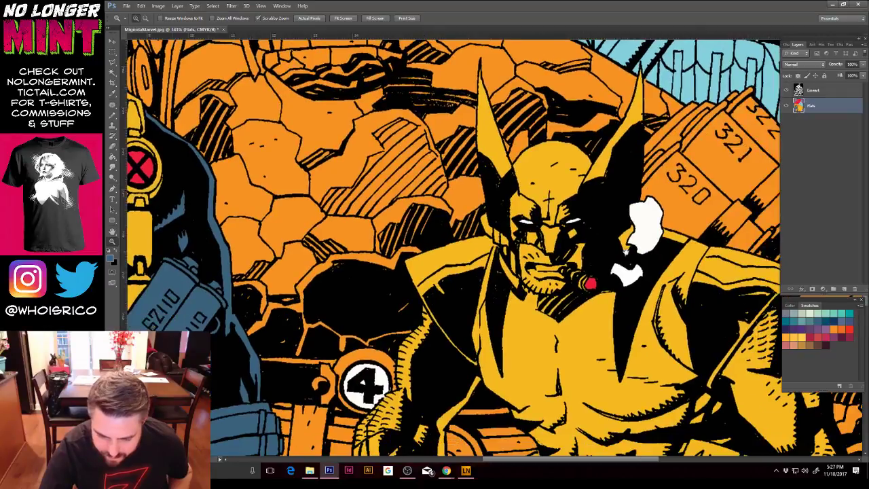
key("l")
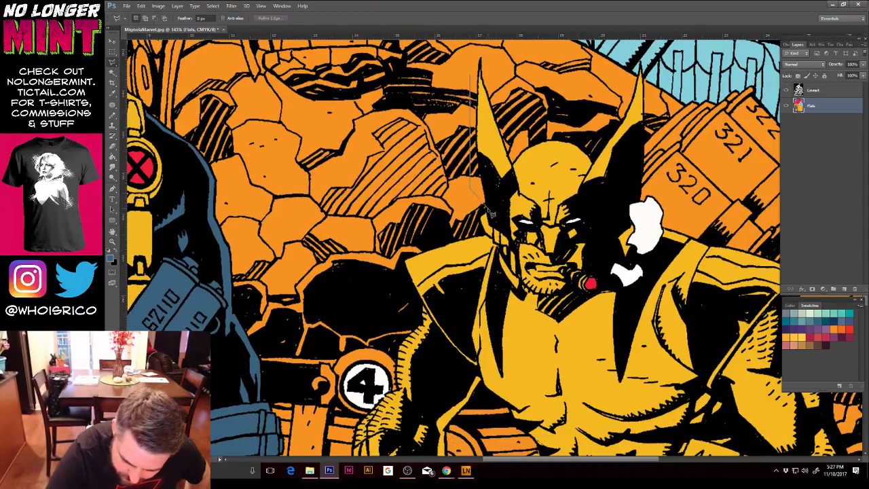
mouse_move(496, 229)
left_mouse_down()
mouse_move(523, 268)
mouse_move(526, 250)
left_mouse_up()
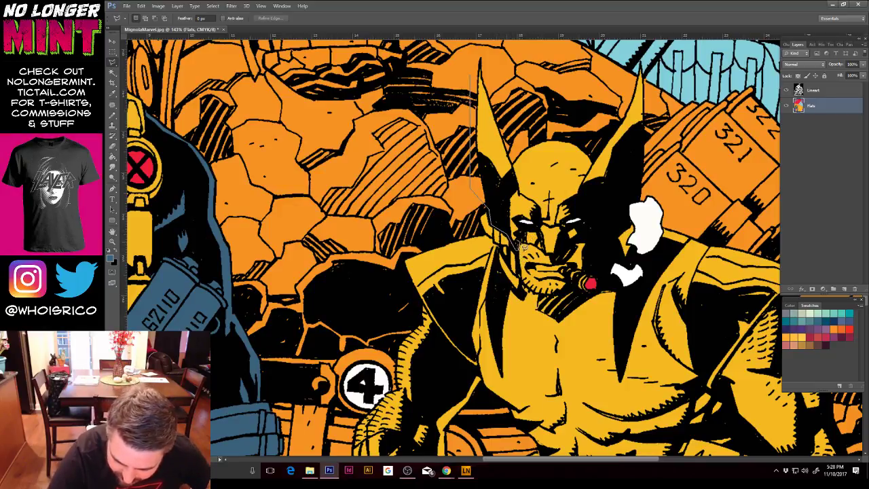
left_click_drag(539, 246, 538, 212)
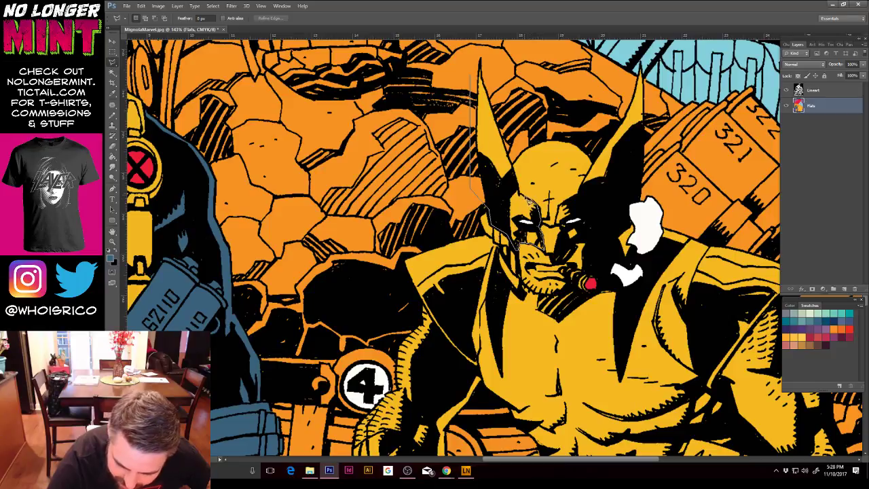
mouse_move(523, 197)
left_mouse_down()
mouse_move(515, 144)
mouse_move(486, 51)
mouse_move(476, 54)
mouse_move(474, 77)
left_mouse_up()
key("g")
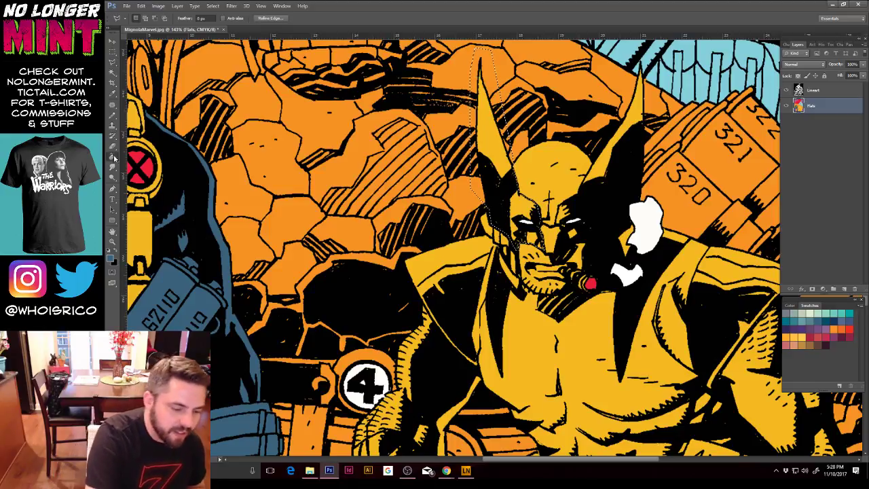
left_click(517, 178)
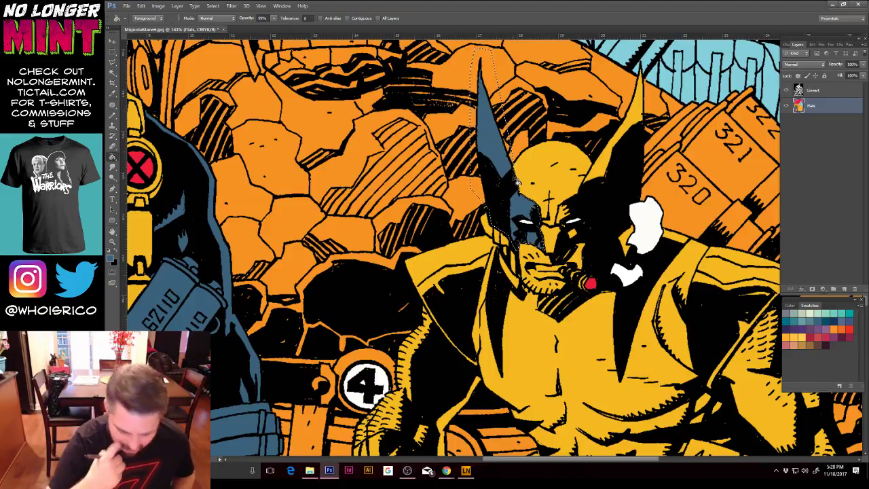
Step: Clear the selection and clean up the color edges around the clawed man's mask with a smaller Pencil tip, using sampled orange and blue
left_click(516, 183)
key("b")
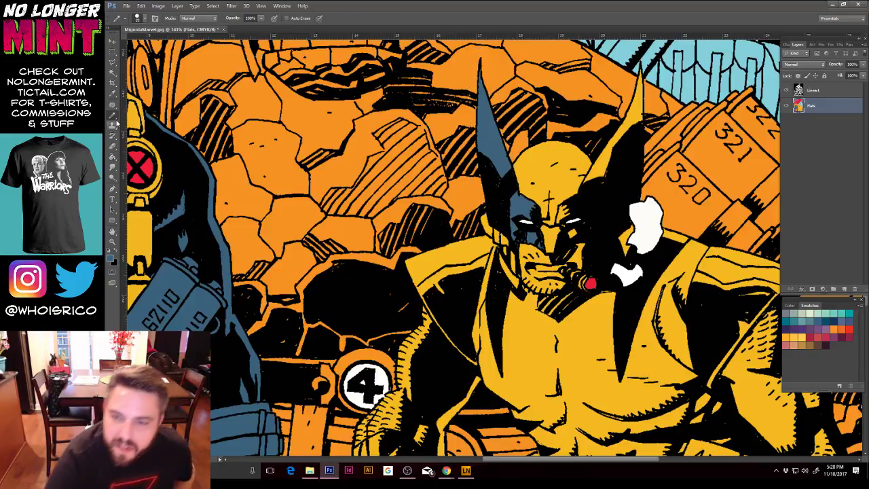
right_click(516, 146)
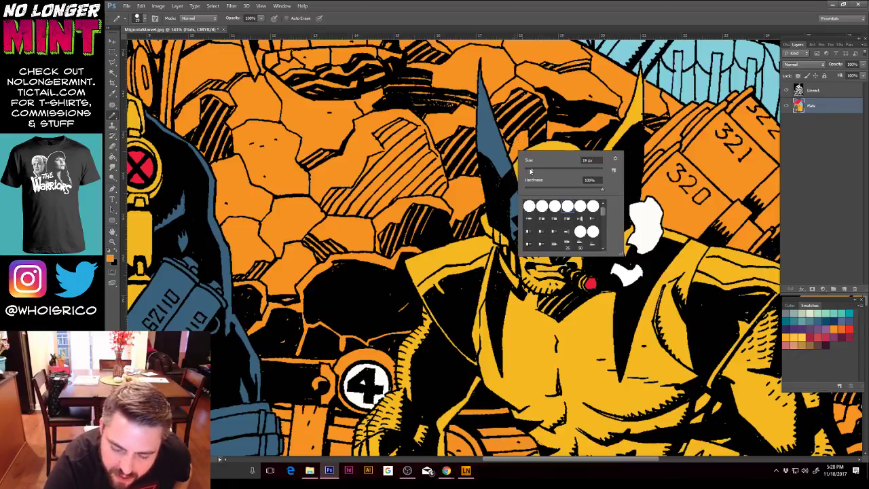
left_click(510, 155)
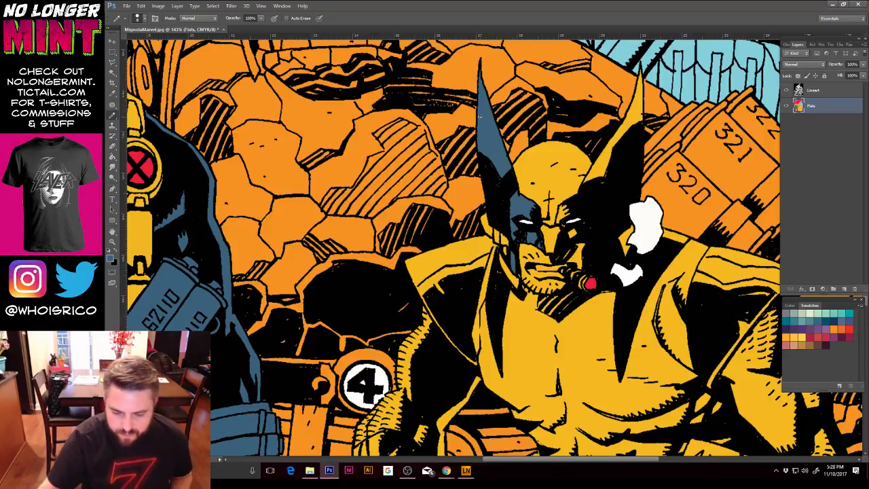
Step: Outline the clawed man's right mask fin and eye area with the Polygonal Lasso and fill its yellow with the same blue using the Paint Bucket
key("l")
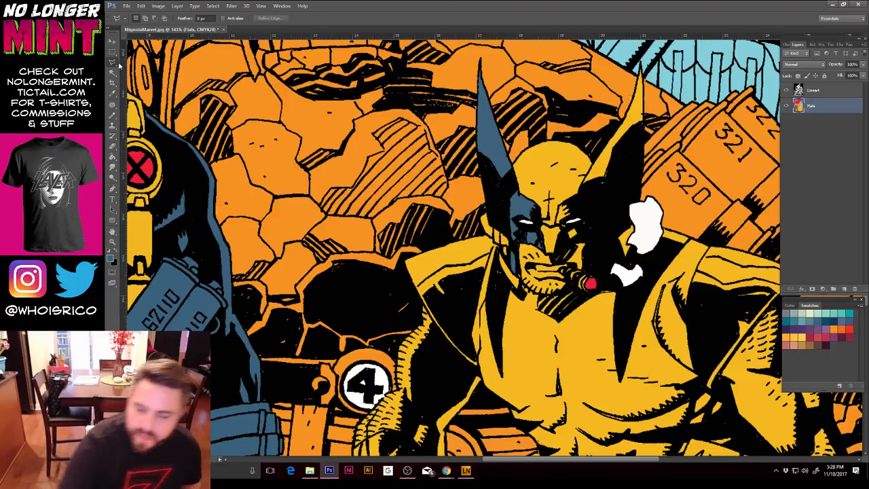
left_click(635, 76)
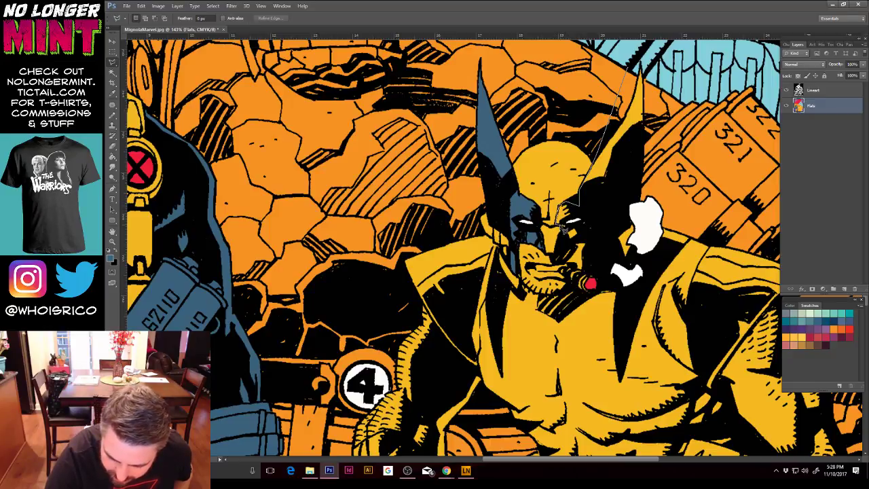
left_click(565, 240)
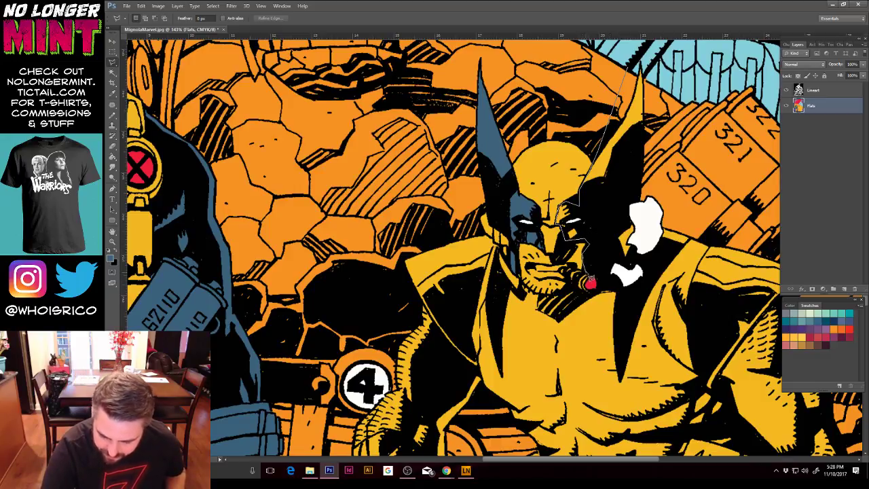
left_click(587, 270)
left_click(609, 268)
left_click(614, 239)
left_click(625, 210)
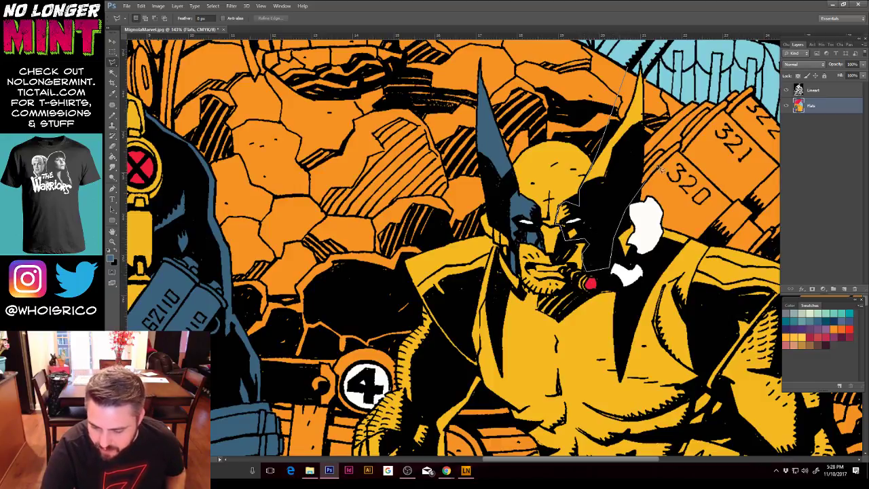
left_click(661, 163)
left_click(659, 88)
left_click(641, 55)
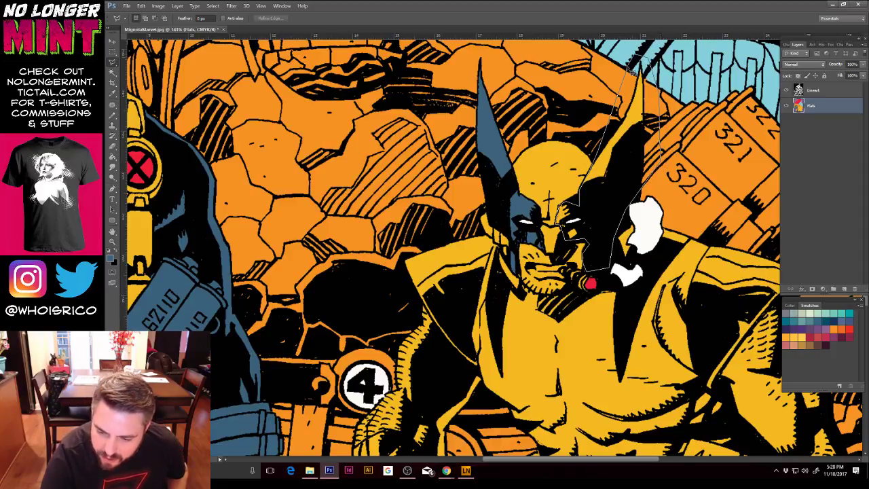
left_click(627, 68)
key("g")
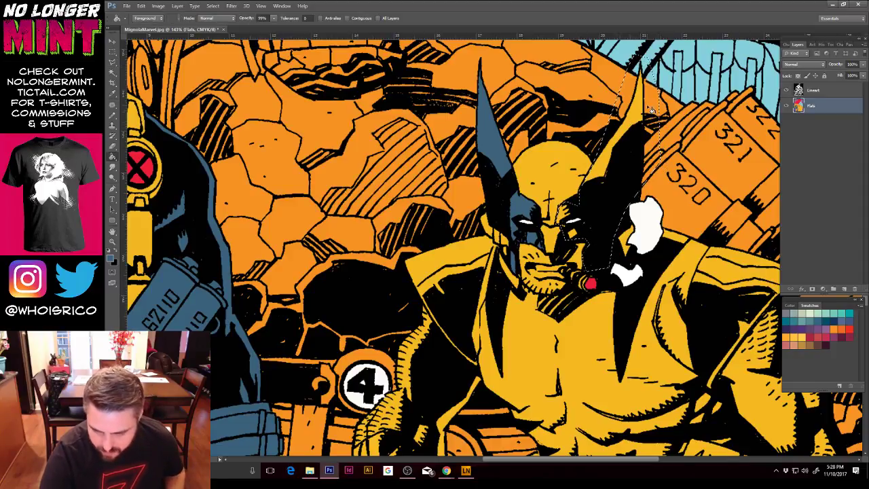
left_click(649, 110)
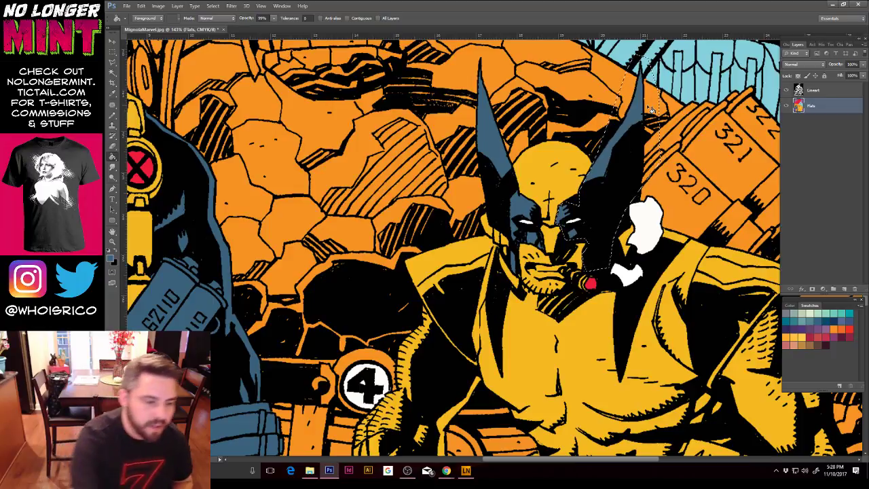
Step: Select the clawed man's right shoulder pad and the shoulder patch beside the smoke with the Polygonal Lasso and fill them with blue
left_click(112, 62)
key("ctrl+d")
left_click_drag(698, 224, 645, 155)
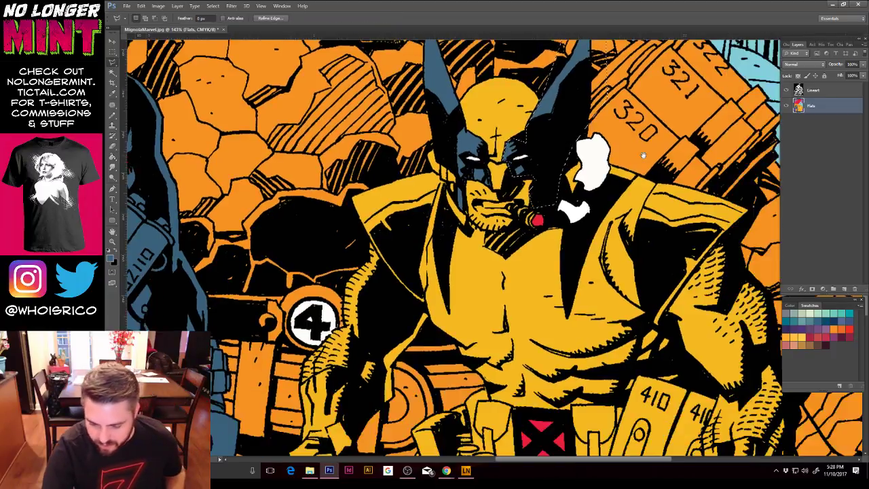
left_click_drag(653, 190, 623, 151)
mouse_move(568, 117)
left_mouse_down()
mouse_move(541, 185)
mouse_move(552, 202)
mouse_move(574, 161)
mouse_move(602, 144)
mouse_move(609, 126)
mouse_move(583, 117)
left_mouse_up()
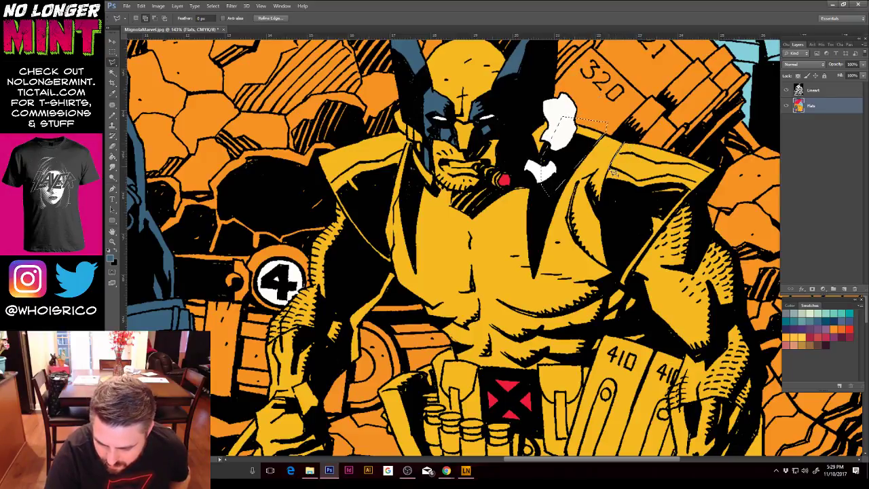
mouse_move(613, 173)
left_mouse_down()
mouse_move(608, 217)
mouse_move(638, 263)
mouse_move(642, 253)
mouse_move(621, 270)
mouse_move(626, 295)
mouse_move(685, 205)
mouse_move(725, 175)
mouse_move(716, 152)
mouse_move(646, 133)
mouse_move(619, 145)
left_mouse_up()
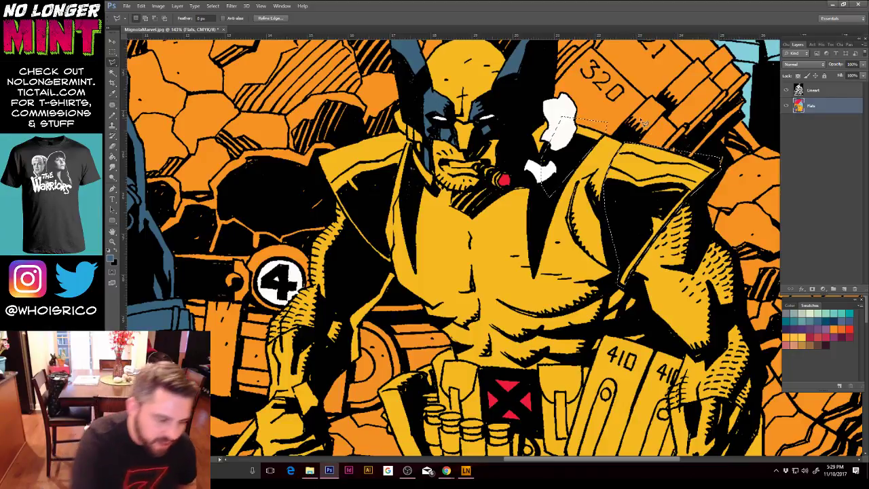
key("g")
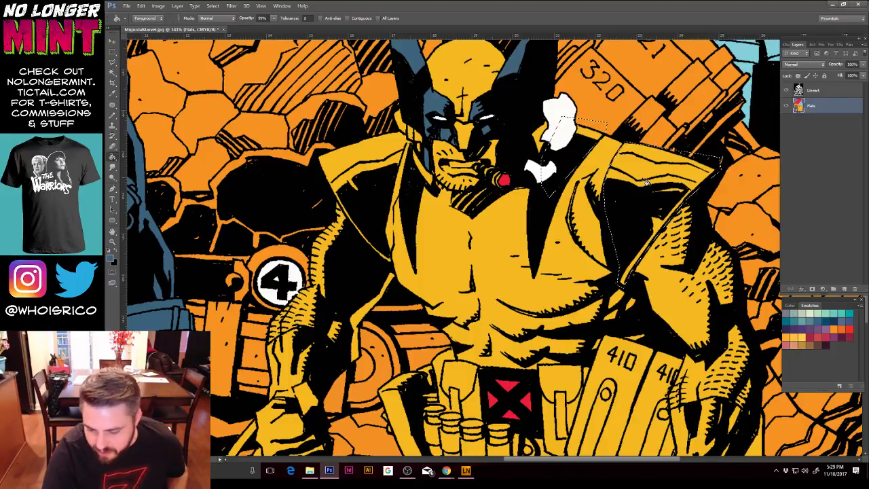
left_click(645, 182)
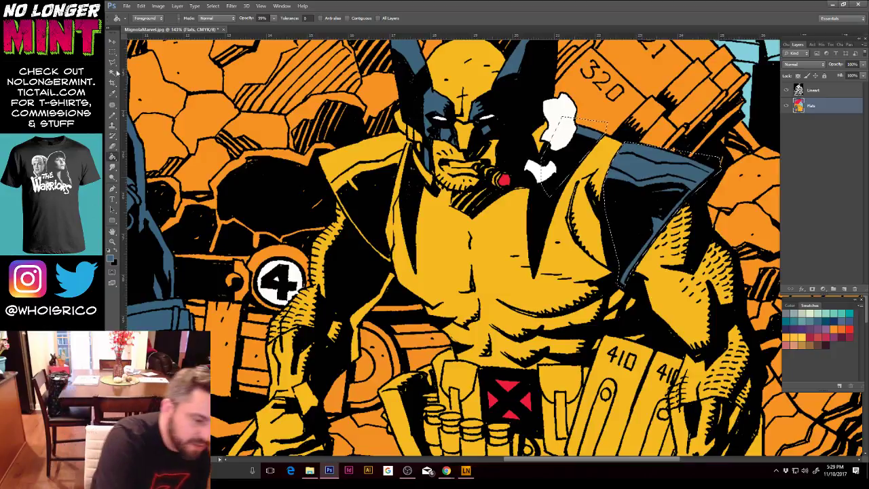
Step: Outline the clawed man's left shoulder pad with the Polygonal Lasso and fill it with the same blue
key("l")
left_click(410, 145)
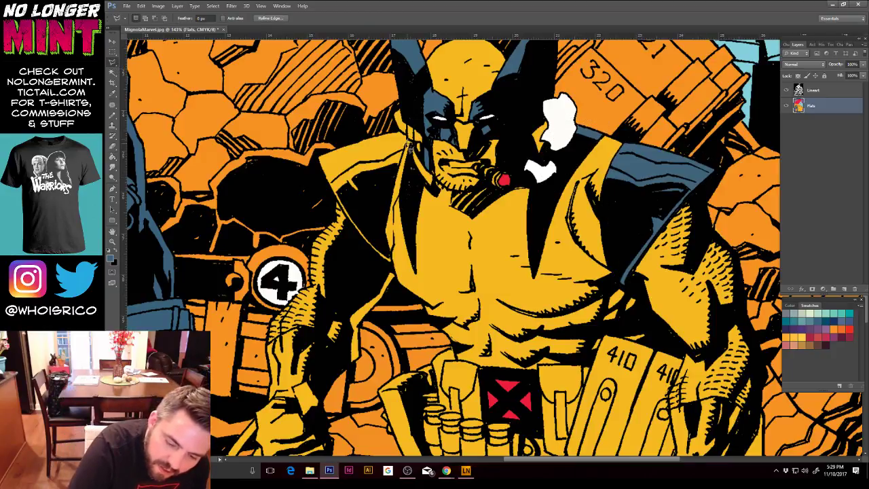
mouse_move(410, 145)
left_mouse_down()
mouse_move(388, 254)
mouse_move(385, 223)
mouse_move(396, 271)
mouse_move(350, 222)
mouse_move(319, 161)
mouse_move(330, 140)
mouse_move(402, 109)
mouse_move(405, 143)
left_mouse_up()
key("g")
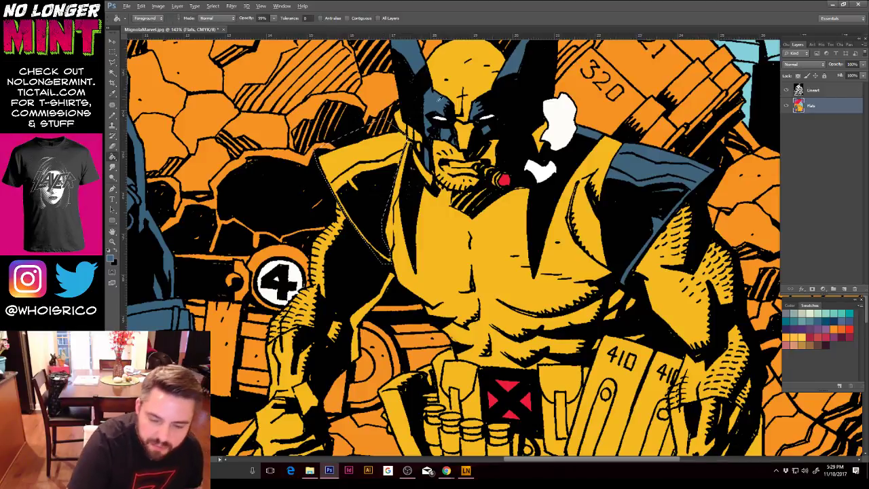
left_click(370, 193)
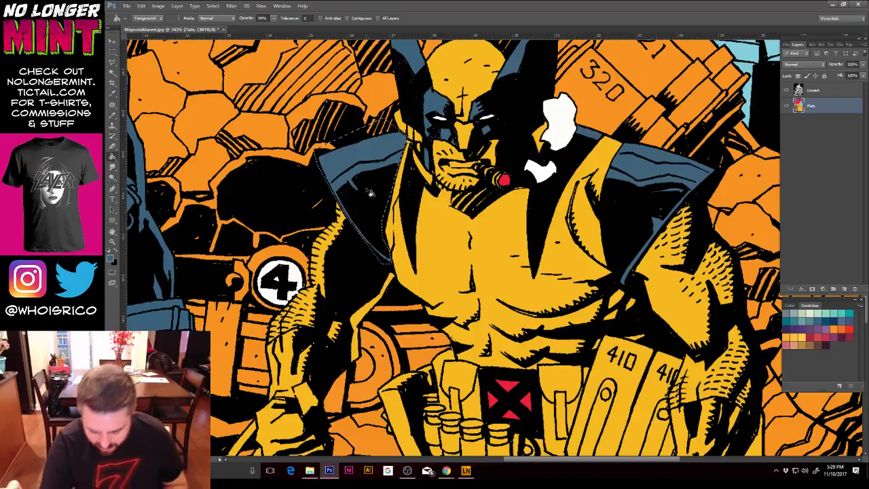
Step: Clear the shoulder selection, outline the clawed man's teeth, and fill them with white sampled from the cigar smoke
key("ctrl+minus")
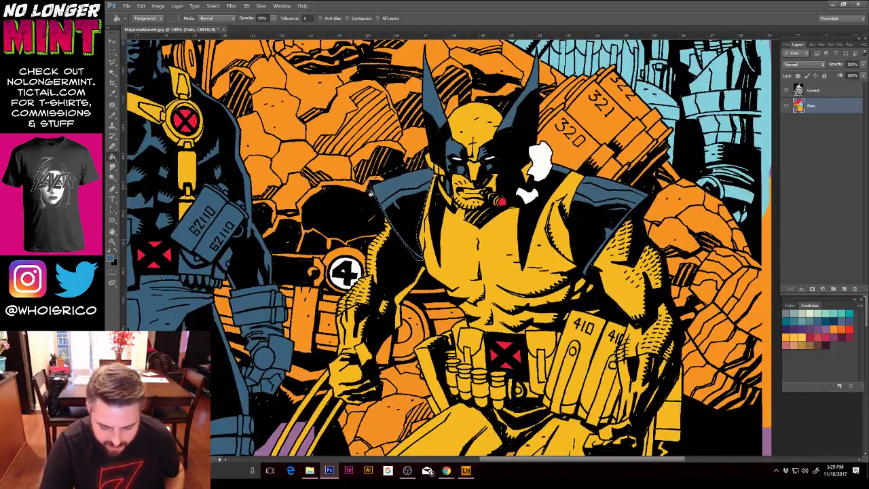
scroll(644, 221, "down", 3)
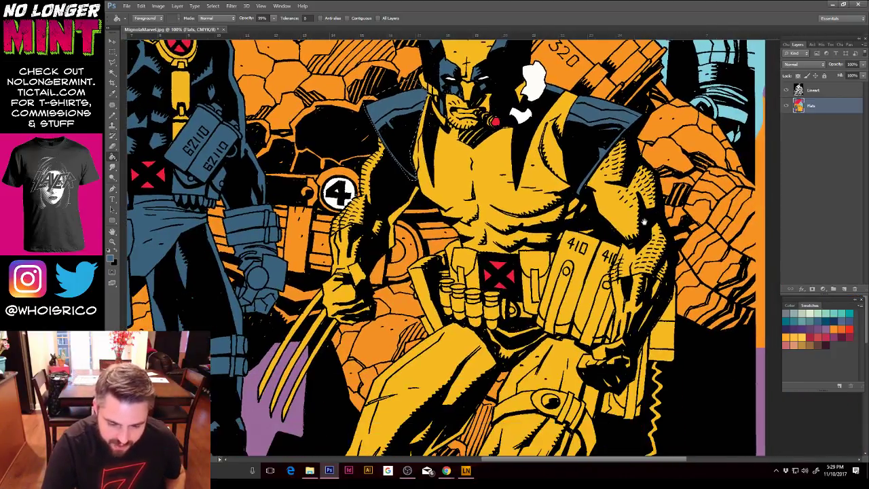
left_click(116, 61)
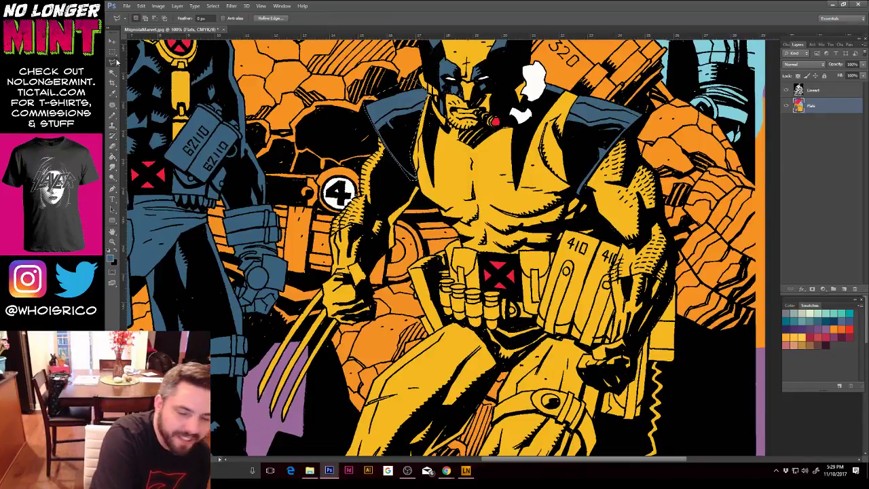
key("ctrl+d")
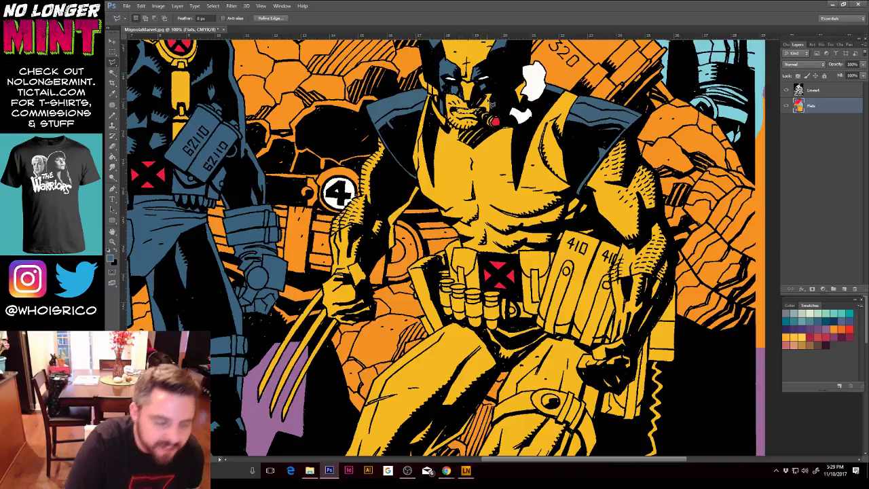
left_click(113, 157)
left_click(540, 80, "alt")
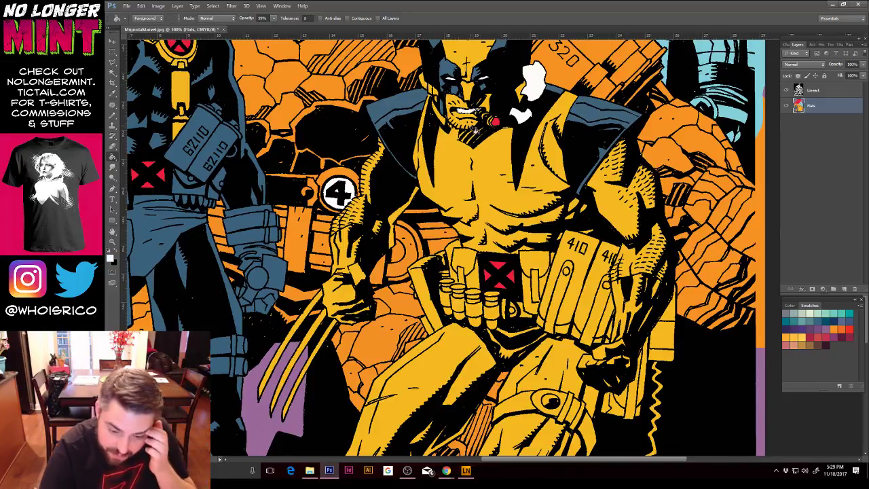
key("ctrl+minus")
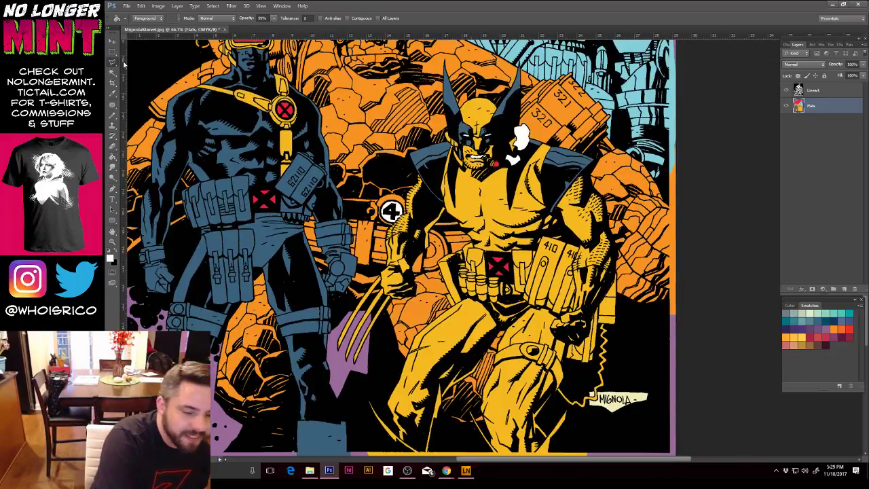
key("l")
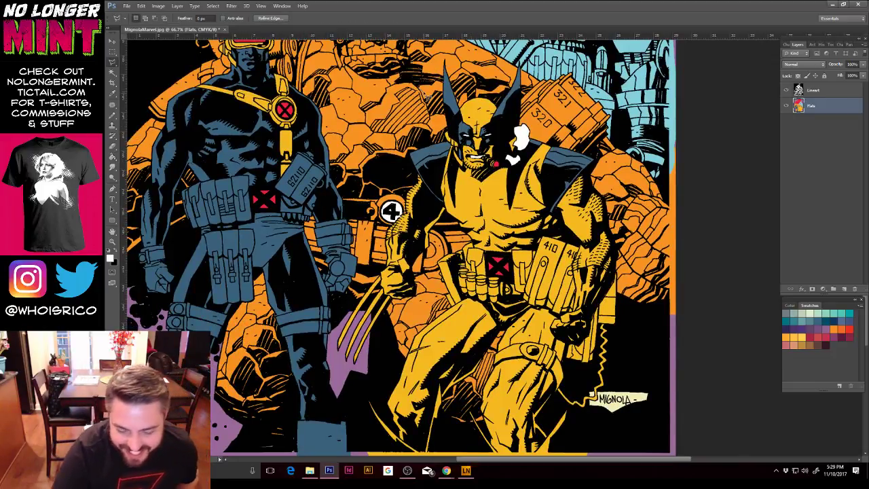
left_click(423, 91)
left_click(127, 64)
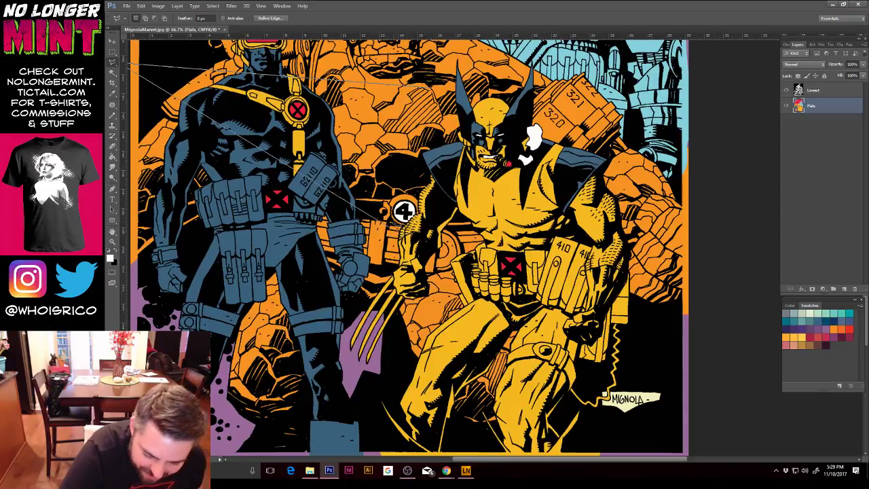
left_click(429, 90)
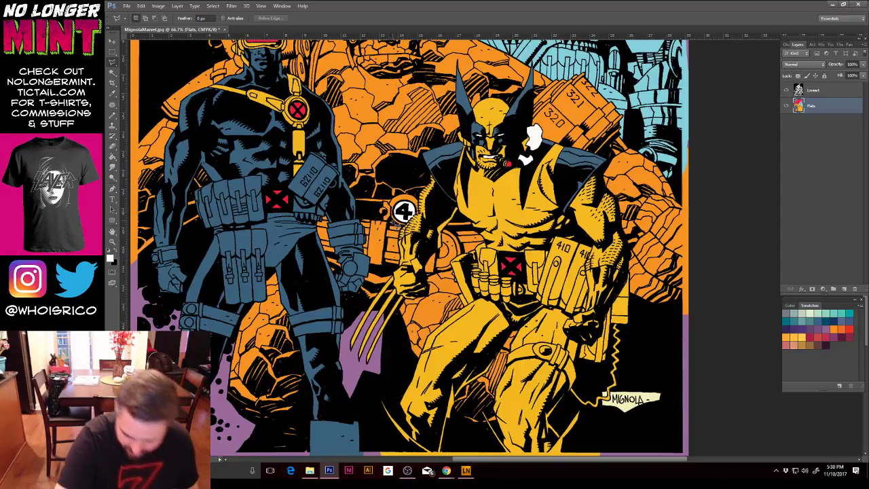
Step: Outline the clawed man's glove above the extended claws with the Polygonal Lasso, fill it with blue sampled from the neighbouring figure's glove, and deselect
key("ctrl+plus")
key("ctrl+plus")
scroll(384, 210, "down", 4)
scroll(384, 210, "left", 3)
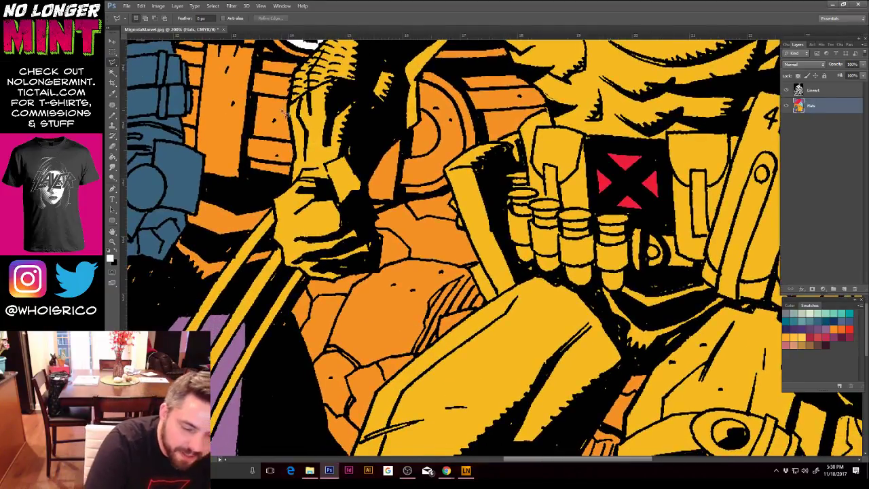
left_click(280, 109)
left_click(281, 177)
left_click(268, 195)
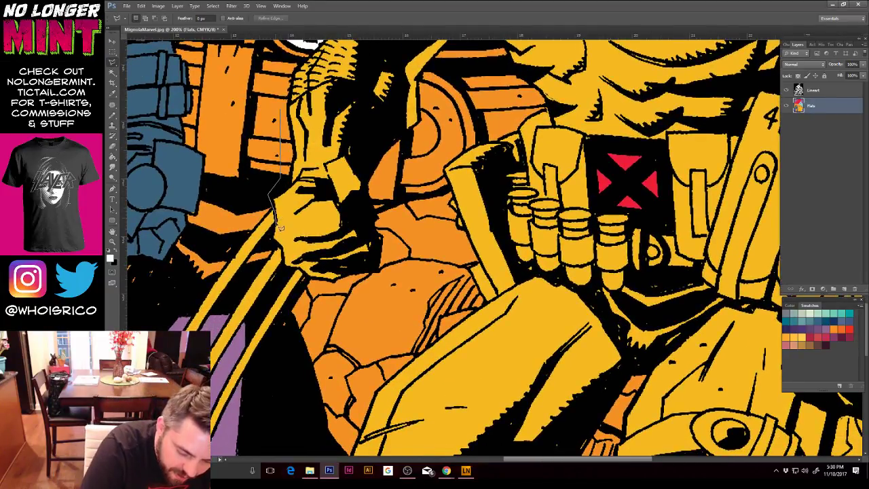
left_click_drag(279, 228, 287, 270)
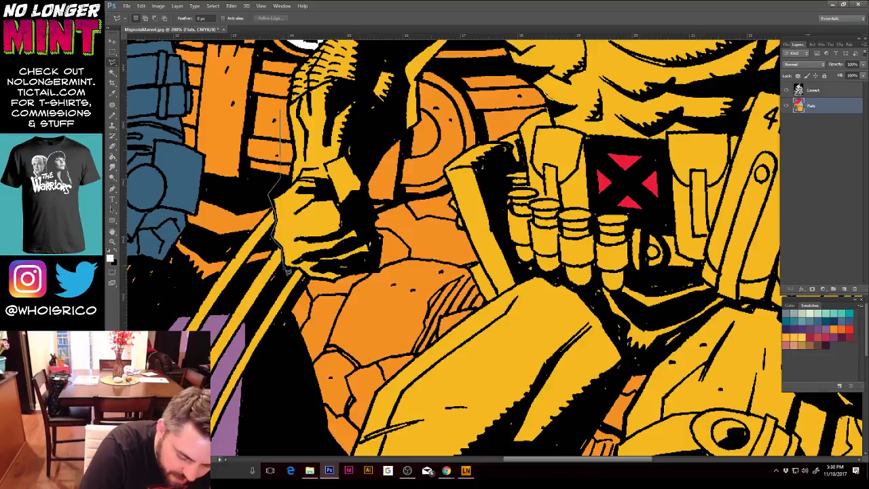
mouse_move(356, 303)
left_mouse_down()
mouse_move(388, 270)
mouse_move(409, 162)
mouse_move(379, 104)
mouse_move(351, 83)
mouse_move(322, 85)
mouse_move(288, 113)
left_mouse_up()
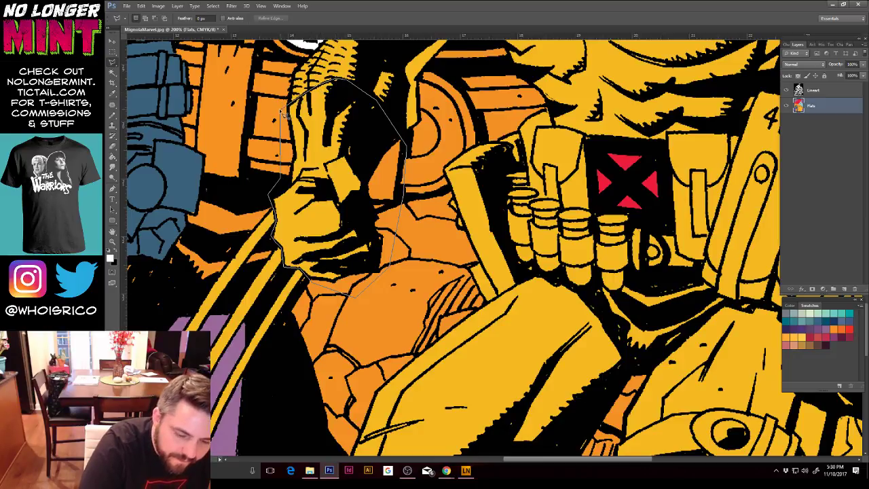
left_click(281, 110)
left_click(113, 157)
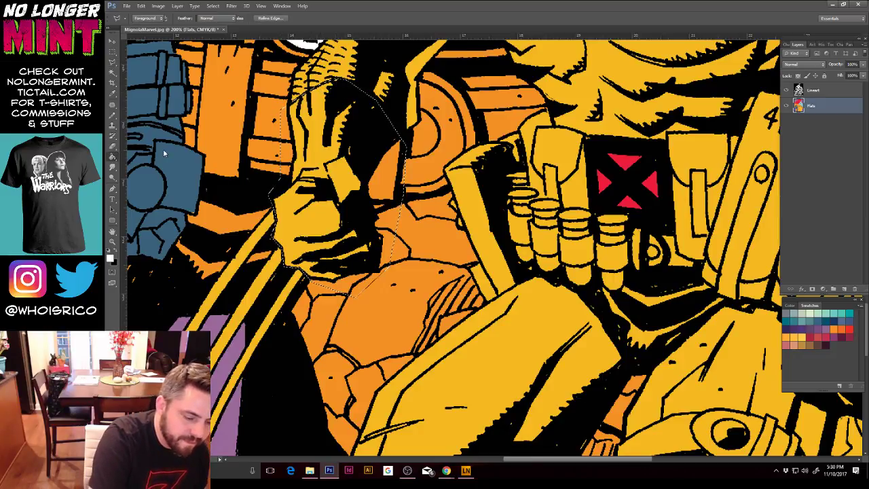
left_click(181, 175, "alt")
left_click(331, 239)
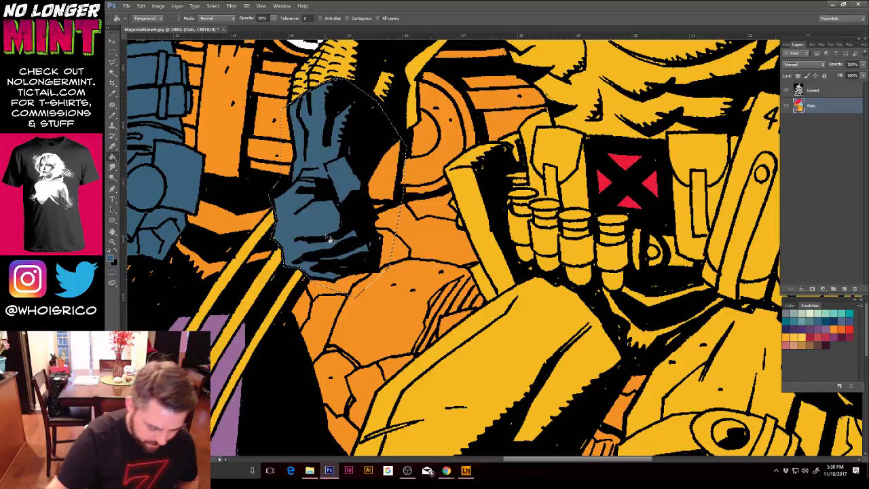
key("ctrl+d")
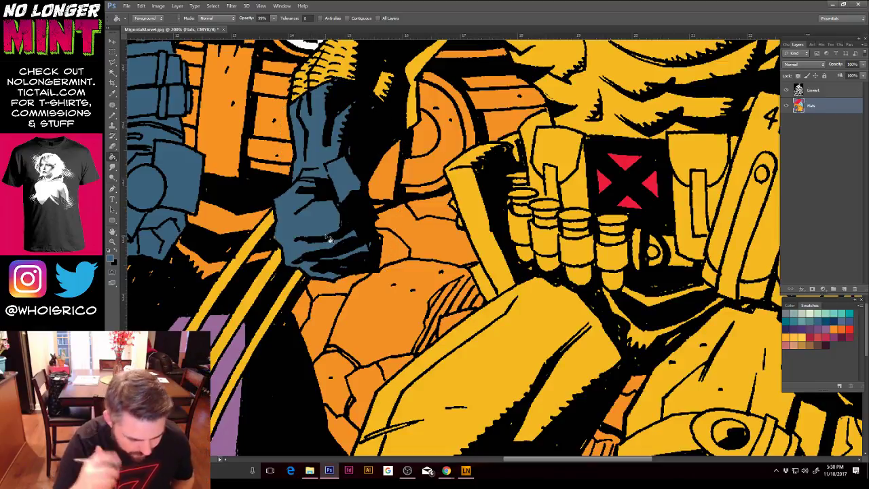
Step: Outline the clawed man's other glove, below the 410 pouches, with the Polygonal Lasso and fill it with the same blue using the Paint Bucket
key("b")
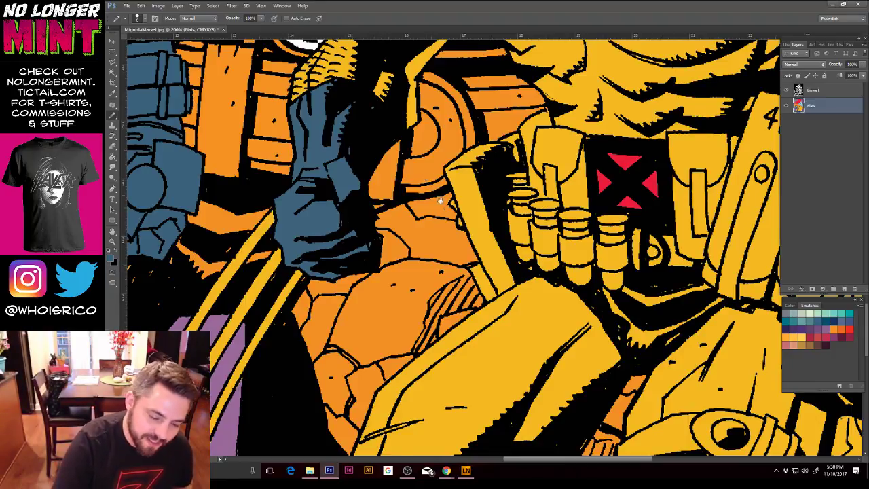
left_click_drag(441, 201, 497, 255)
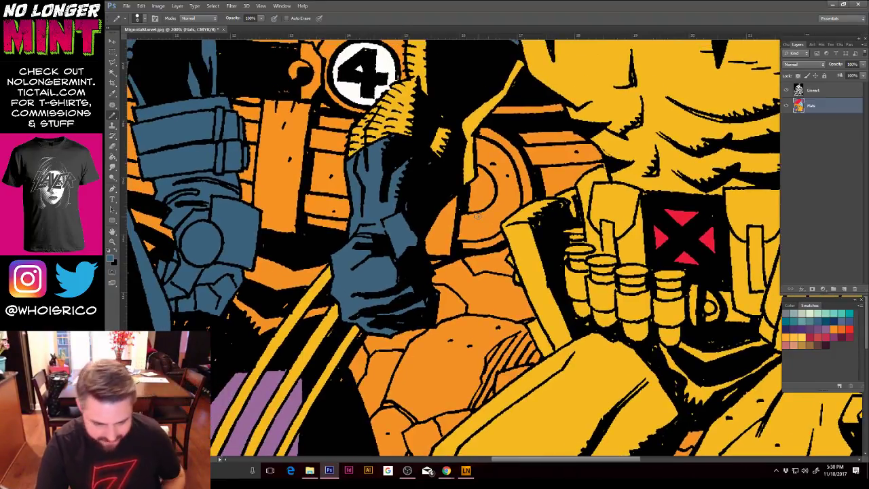
key("ctrl+minus")
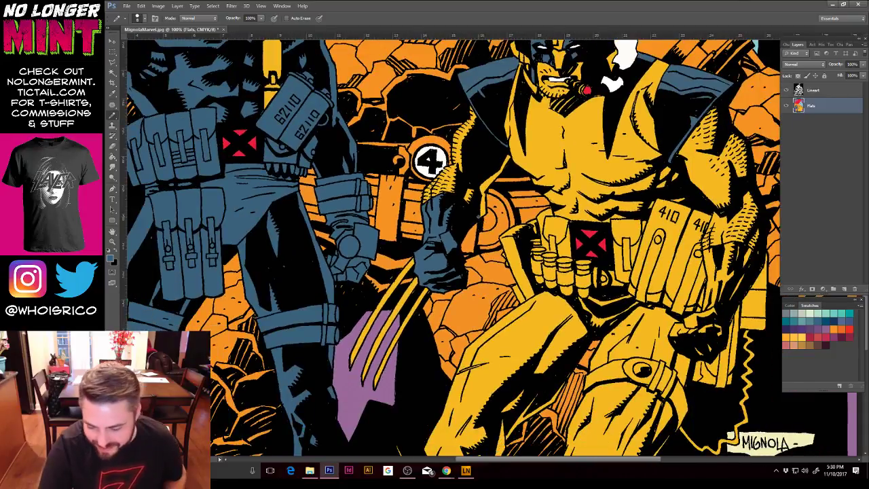
key("l")
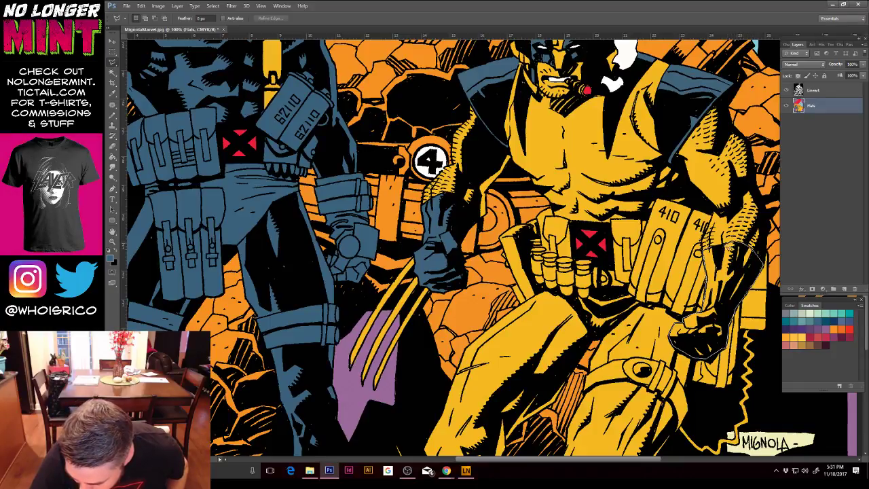
left_click(716, 252)
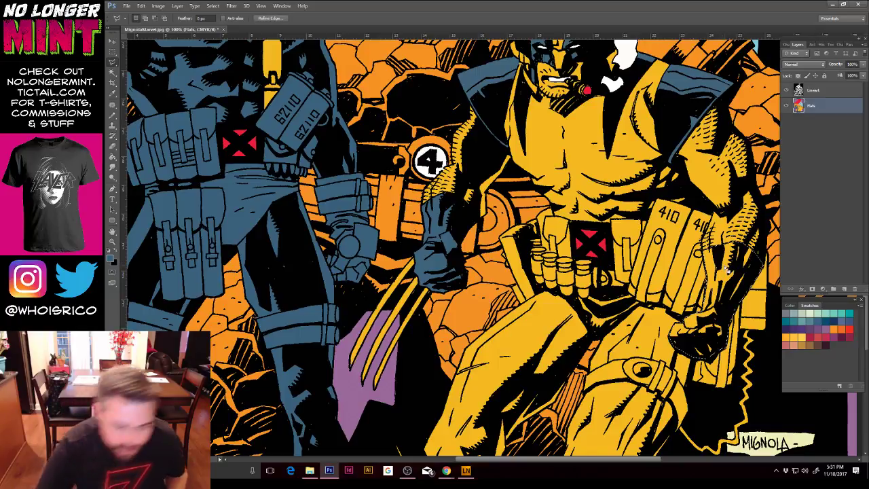
left_click(112, 156)
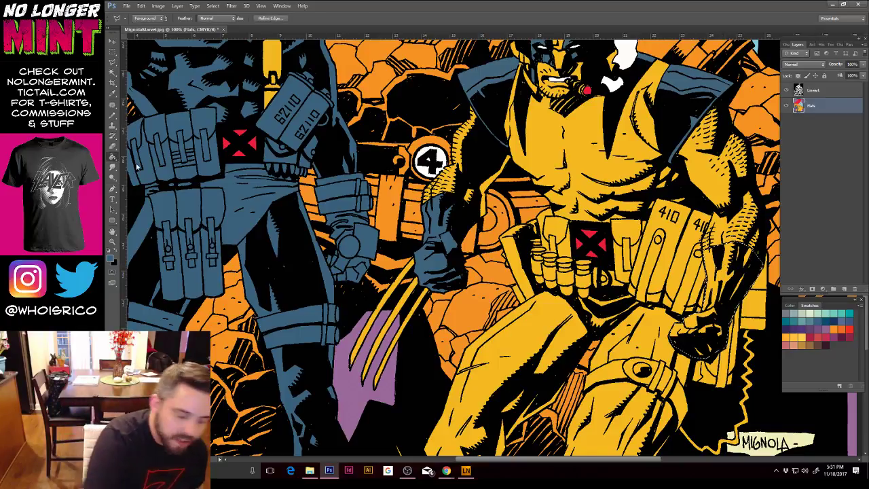
left_click(730, 272)
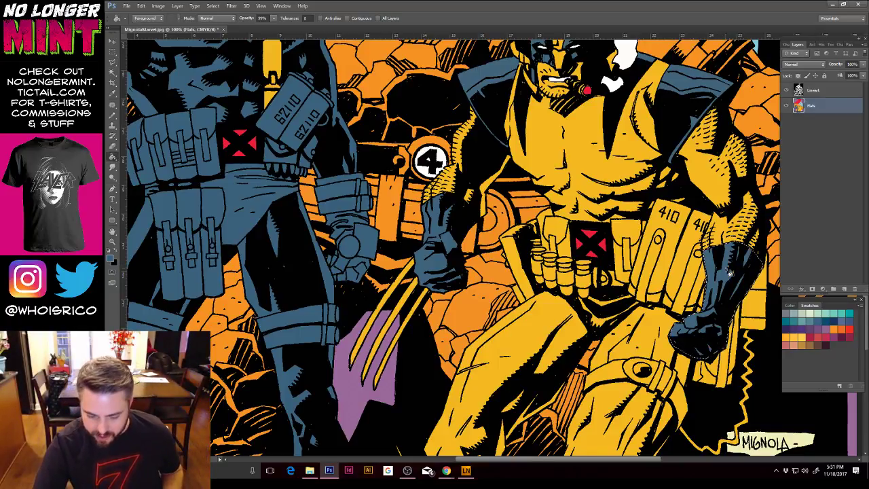
Step: Select a rectangle around the three claws, pick a light blue foreground color, fill the claws with the Paint Bucket, and deselect
key("m")
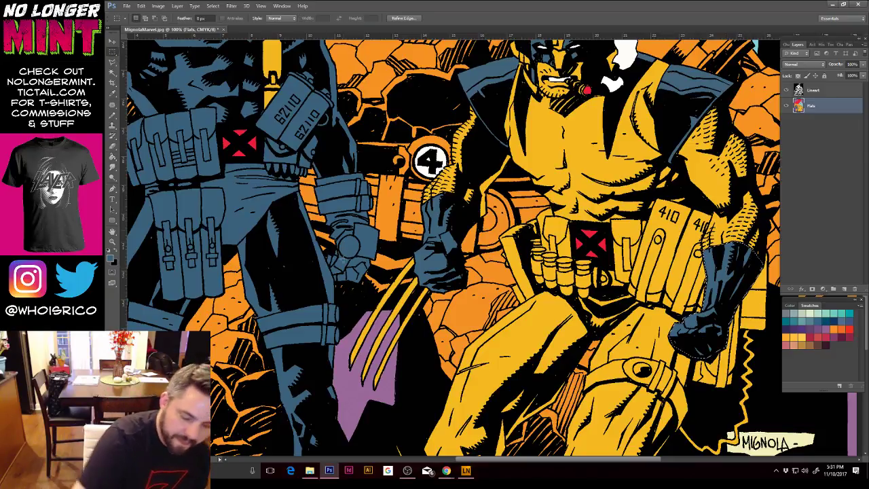
left_click_drag(332, 246, 437, 392)
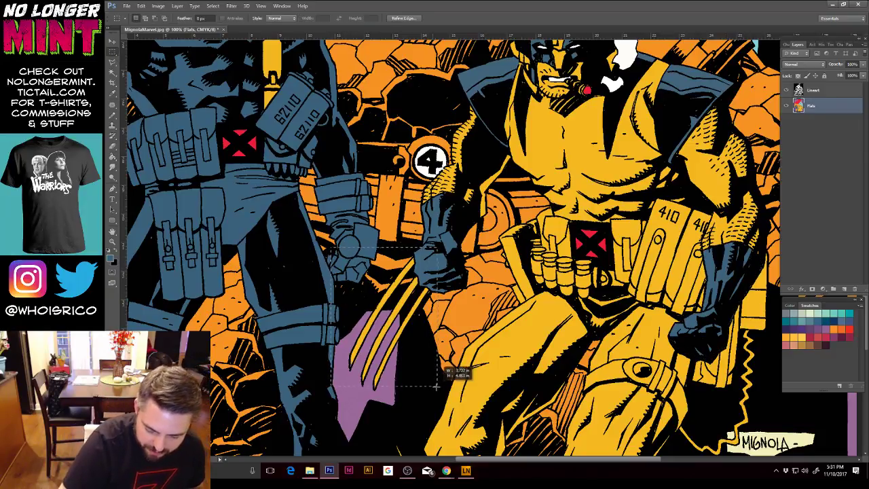
left_click(112, 117)
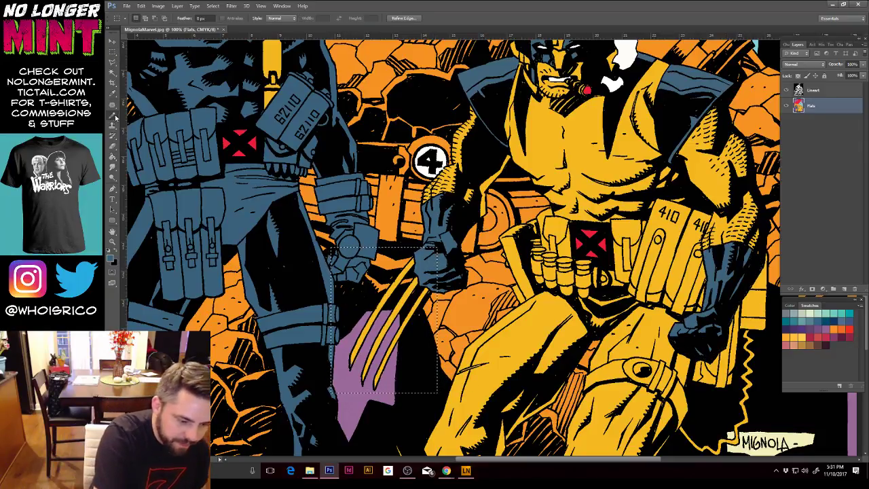
left_click(114, 258)
left_click(193, 266)
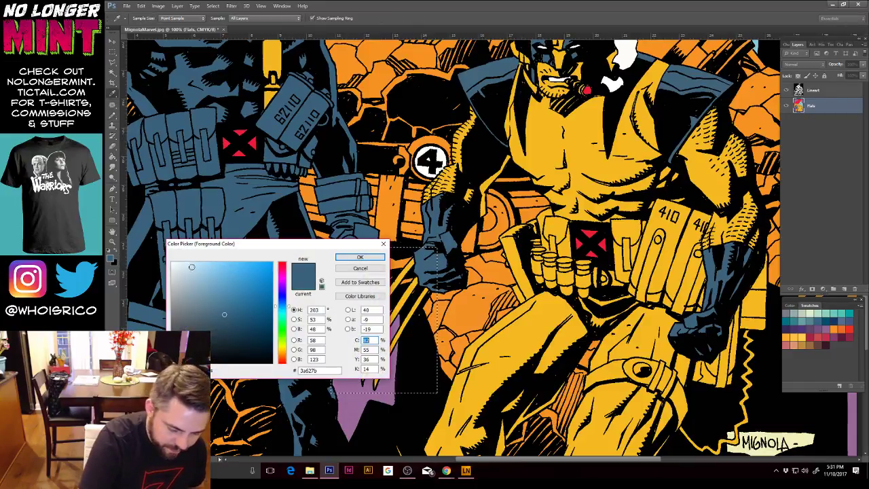
left_click(360, 257)
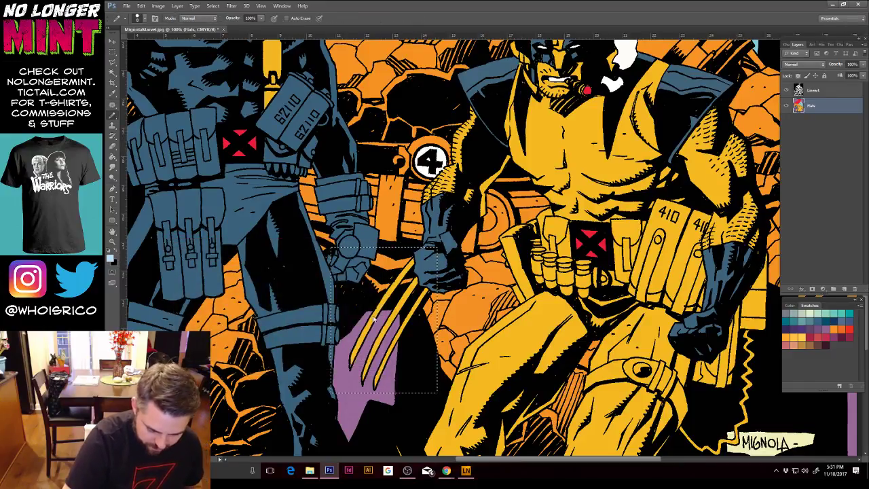
key("g")
left_click(383, 312)
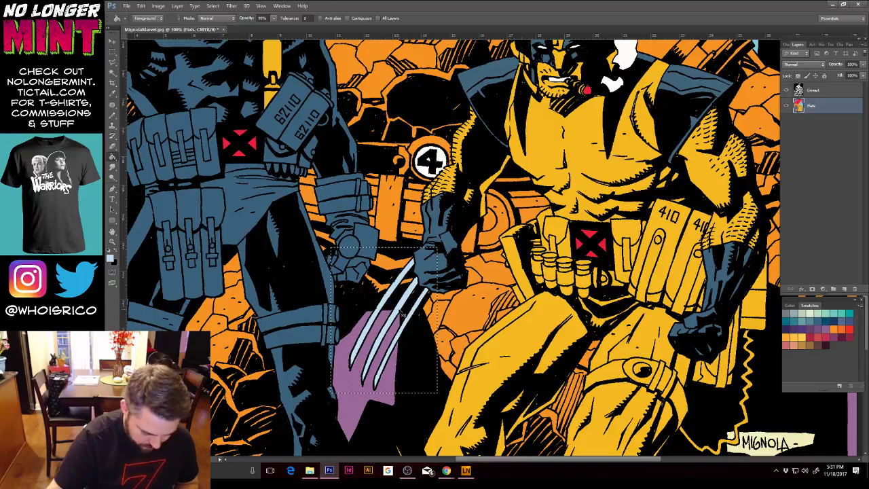
key("ctrl+d")
Step: Touch up the stray pixels along the claws' edges with the Pencil, using purple and light blue sampled from the adjoining areas
key("z")
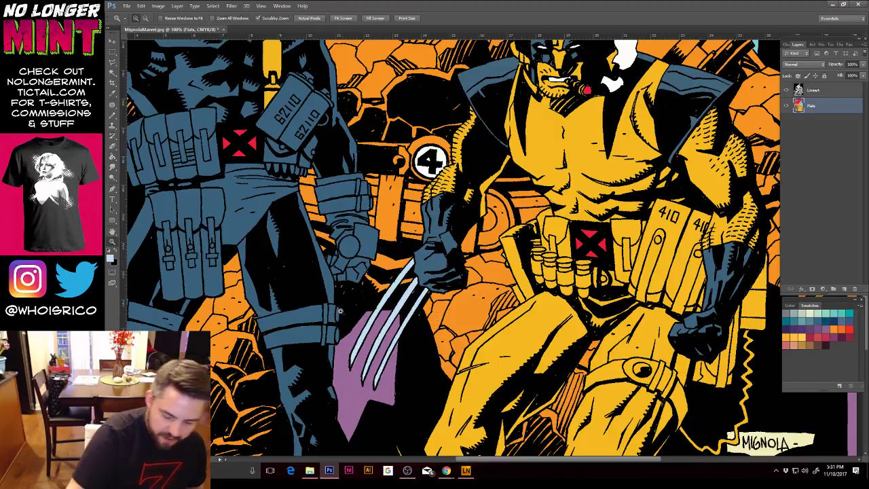
left_click_drag(341, 311, 486, 256)
key("b")
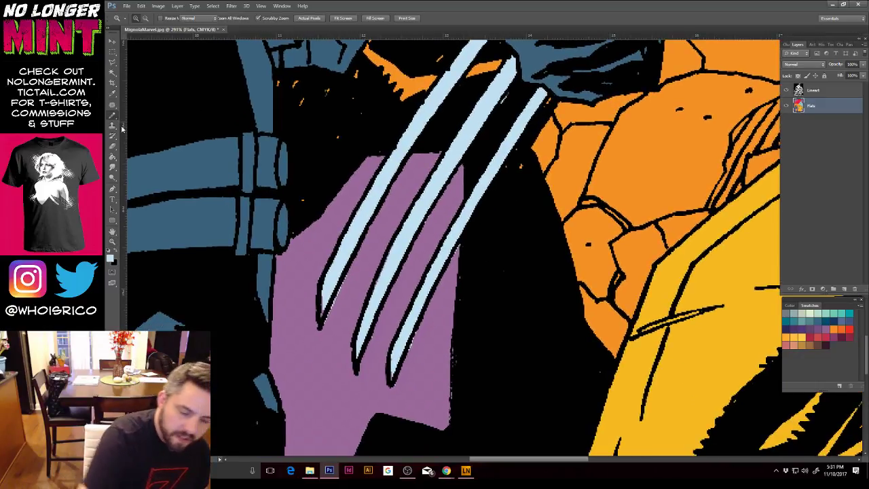
left_click(368, 257, "alt")
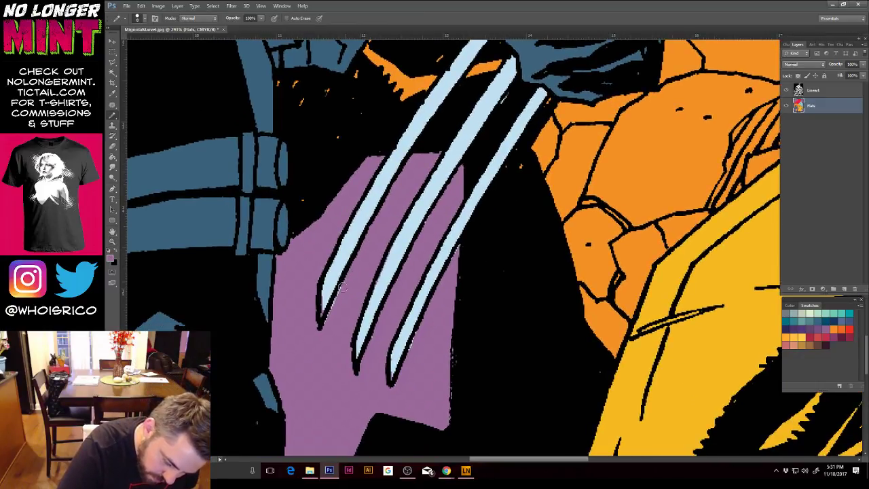
left_click(338, 272, "alt")
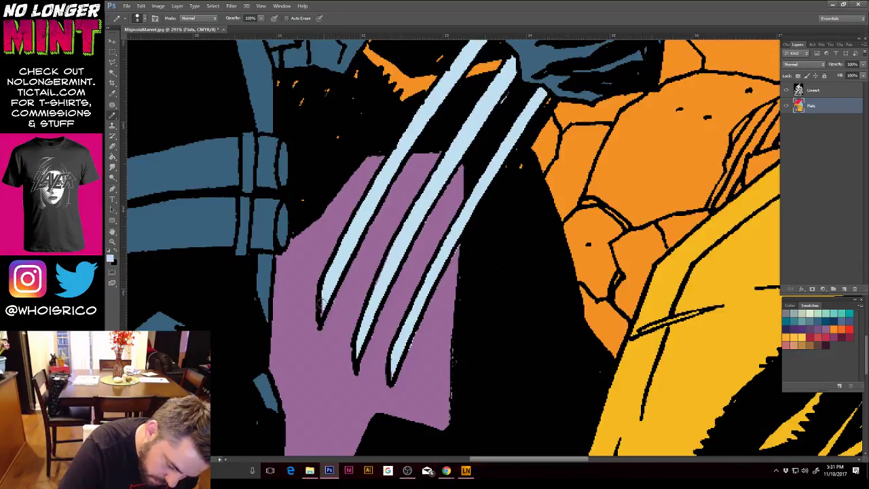
left_click(338, 305, "alt")
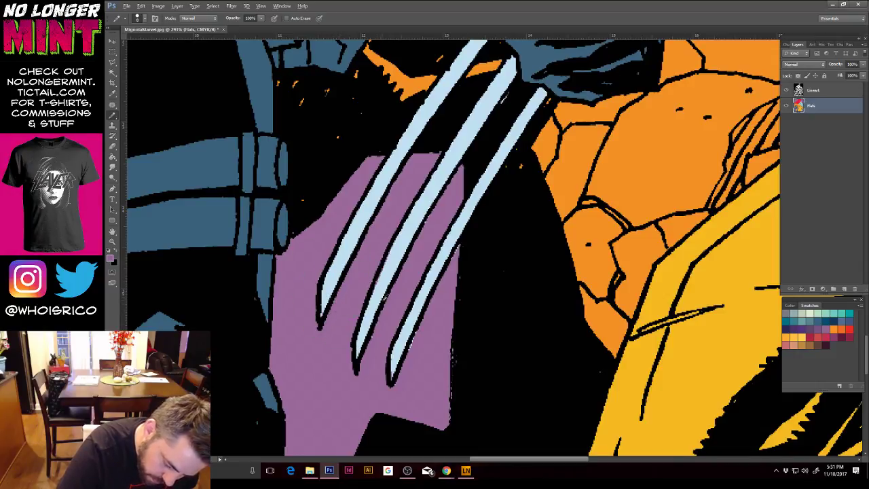
Step: Touch up the flat colours along the edges of Wolverine's claws using colours sampled from the purple area and the blades
left_click(375, 318, "alt")
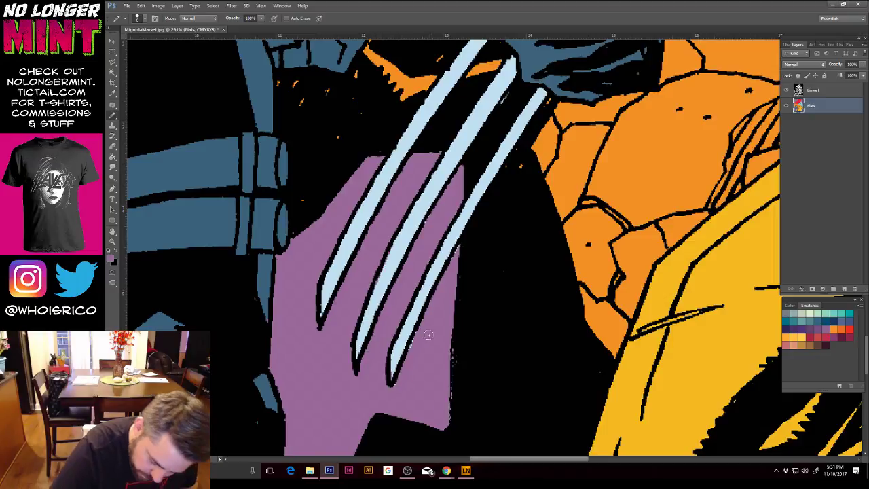
left_click(398, 363, "alt")
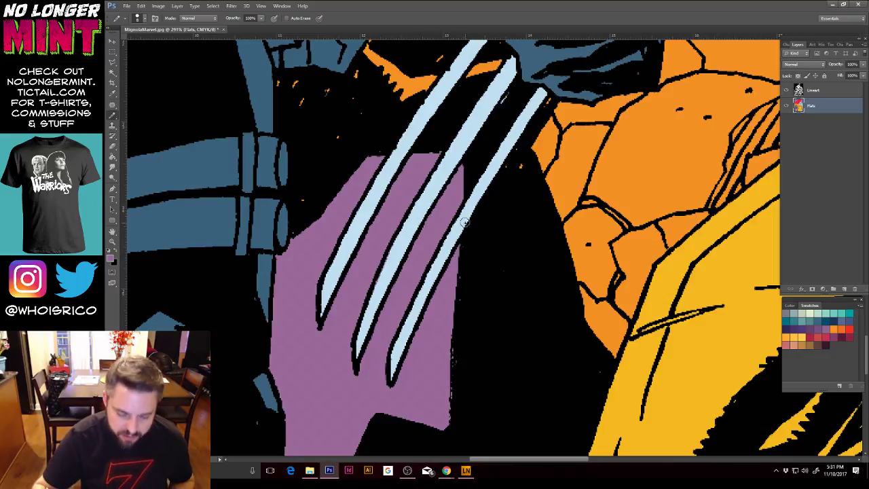
key("ctrl+minus")
key("ctrl+minus")
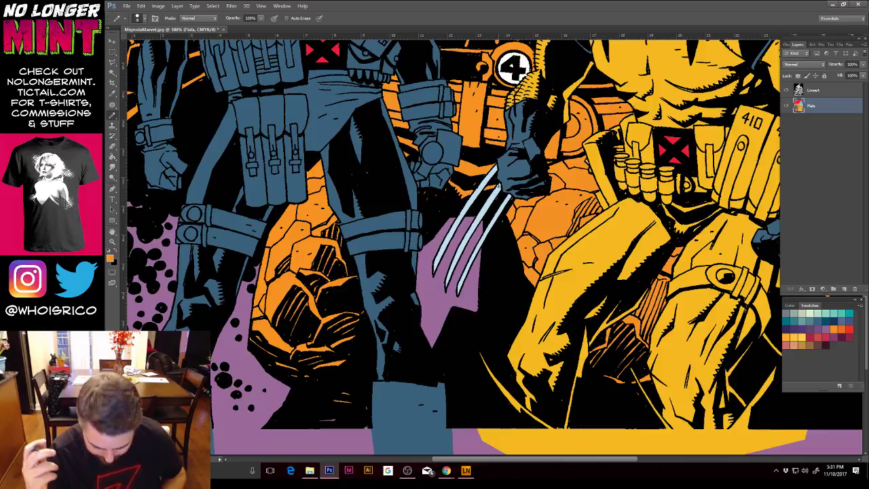
Step: Select the three pointed boot-flap areas beside Wolverine's lower legs with the Polygonal Lasso, adding each to one selection
scroll(500, 191, "down", 1)
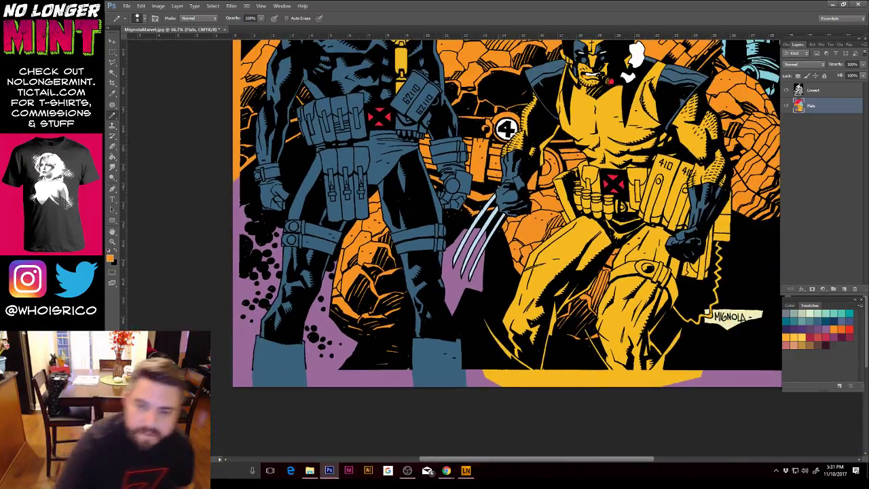
left_click(114, 63)
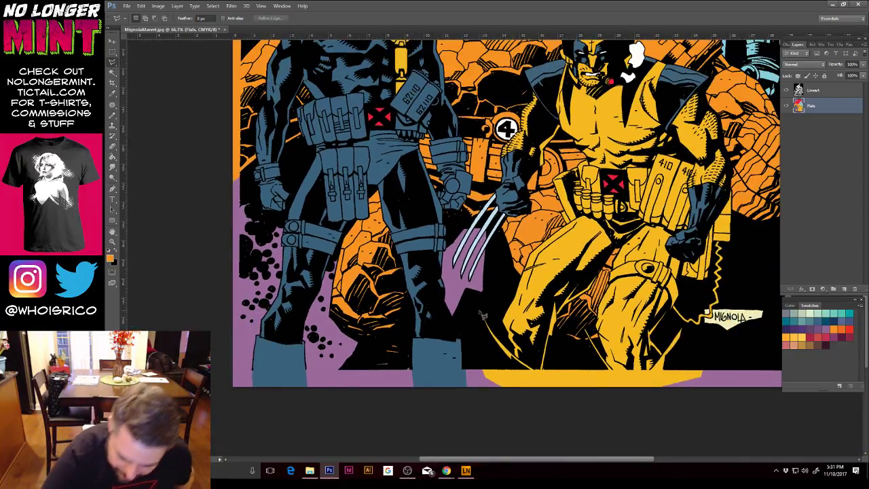
mouse_move(479, 326)
left_mouse_down()
mouse_move(500, 361)
mouse_move(539, 393)
mouse_move(566, 391)
mouse_move(556, 307)
mouse_move(545, 363)
mouse_move(518, 360)
mouse_move(481, 309)
mouse_move(486, 300)
left_mouse_up()
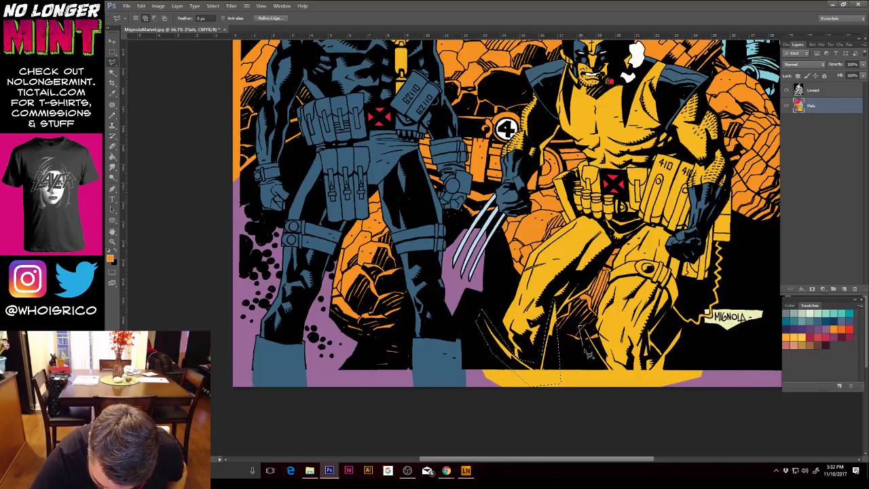
mouse_move(588, 352)
left_mouse_down()
mouse_move(617, 388)
mouse_move(587, 326)
left_mouse_up()
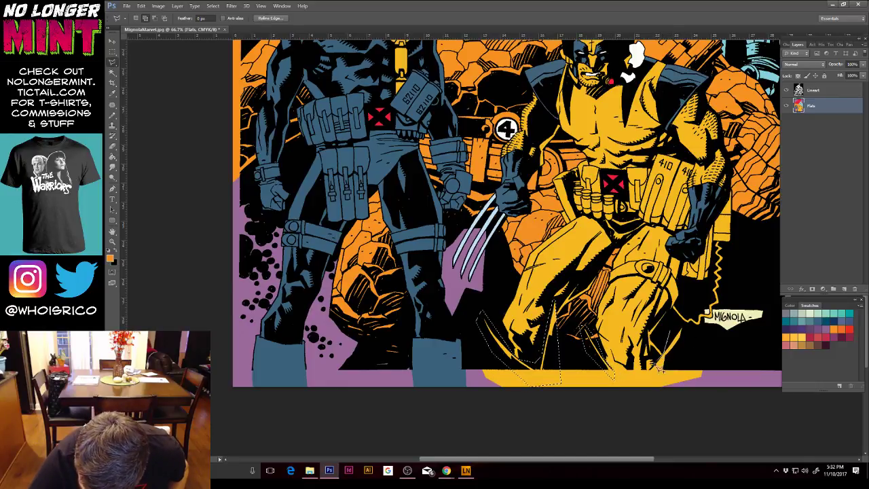
mouse_move(655, 375)
left_mouse_down()
mouse_move(657, 384)
mouse_move(703, 343)
mouse_move(679, 325)
mouse_move(676, 333)
left_mouse_up()
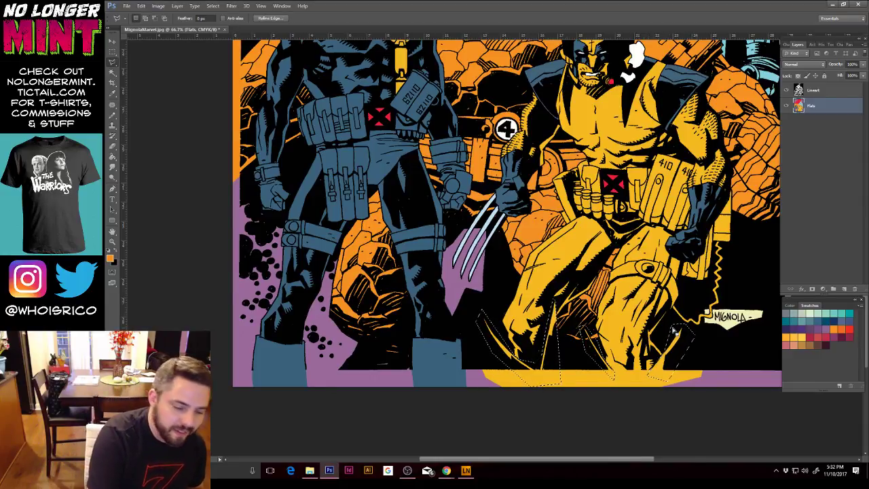
Step: Fill the selected boot flaps with the dark blue sampled from Wolverine's glove
left_click(114, 157)
left_click(697, 205, "alt")
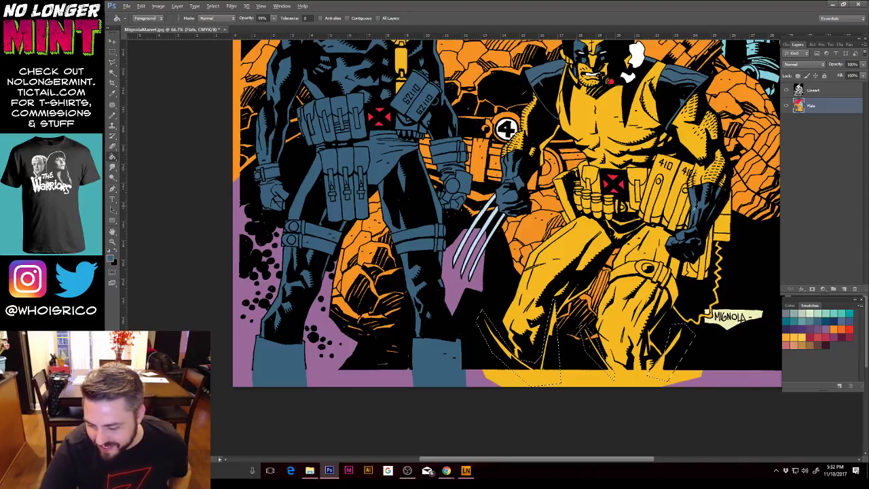
left_click(676, 351)
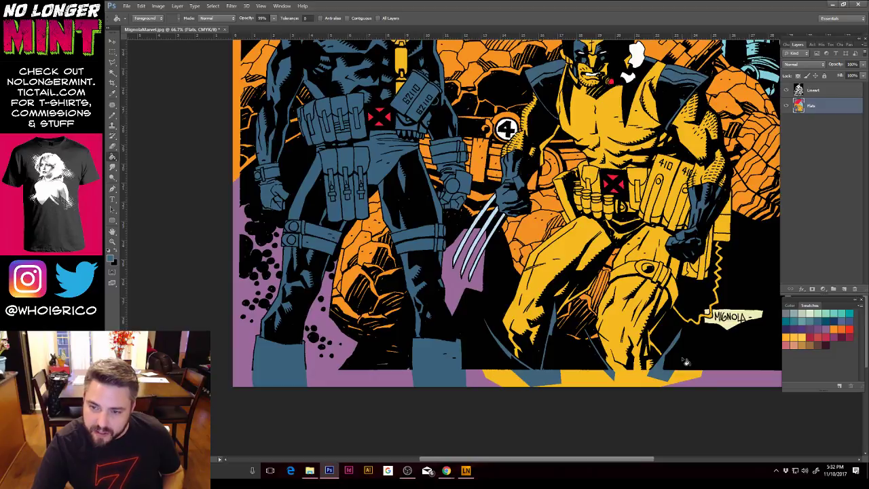
Step: Examine the blue boot flaps and surrounding flats at Wolverine's lower legs, both up close and within the wider artwork
key("ctrl+minus")
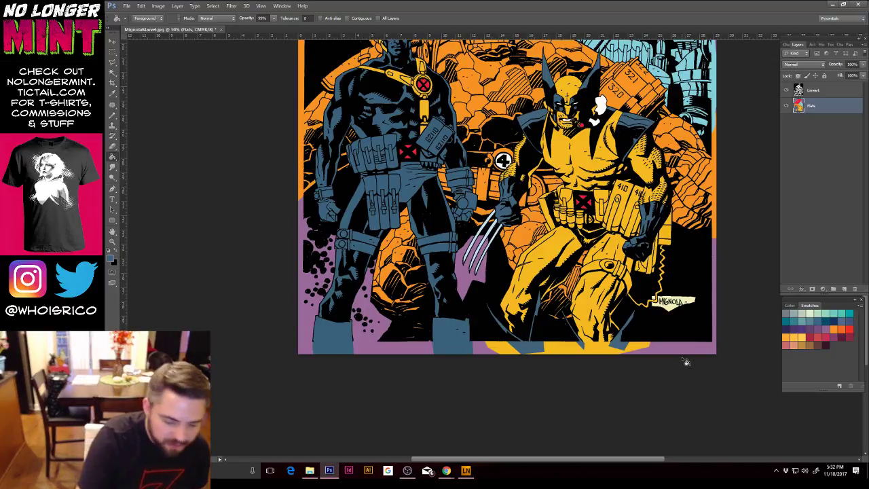
key("z")
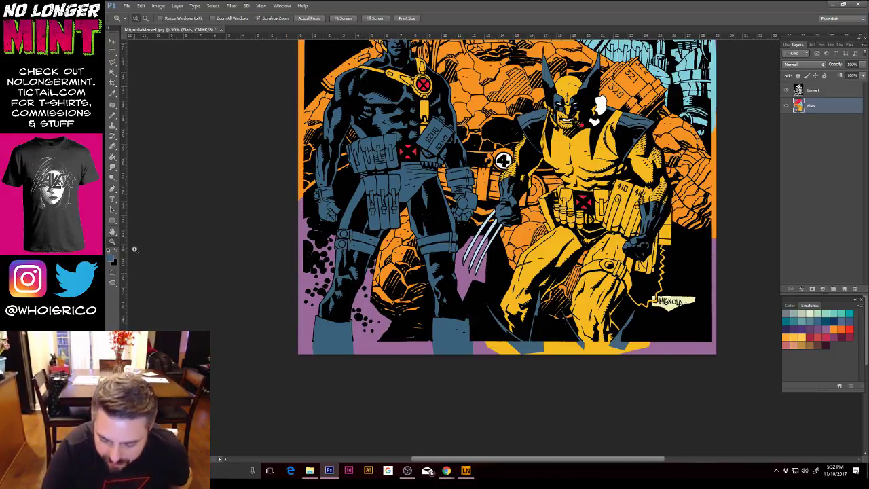
left_click_drag(653, 283, 641, 225)
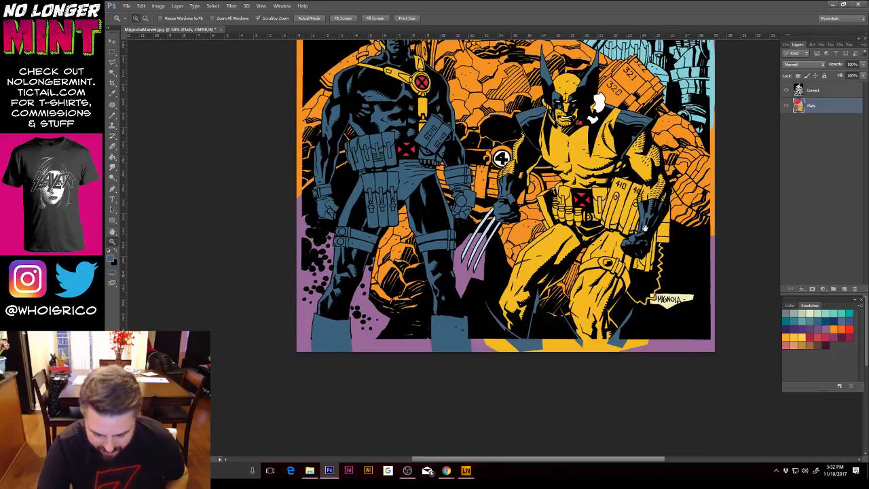
key("ctrl+plus")
key("ctrl+plus")
key("ctrl+plus")
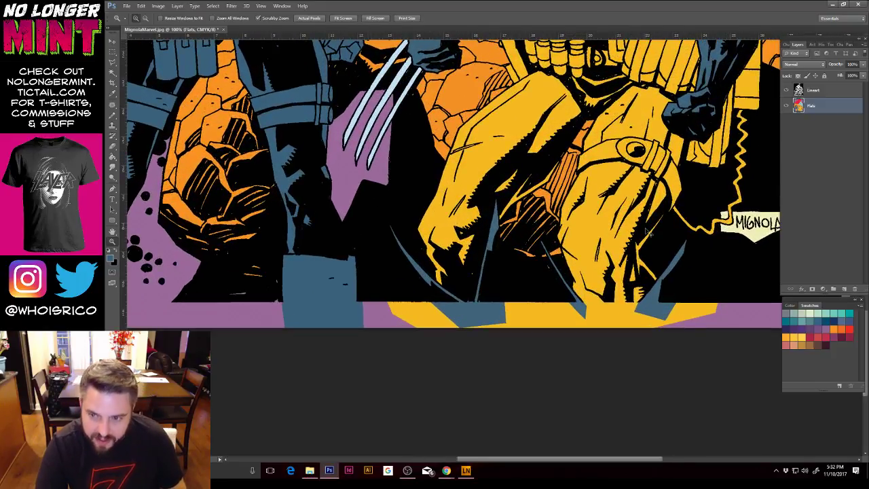
left_click(647, 231)
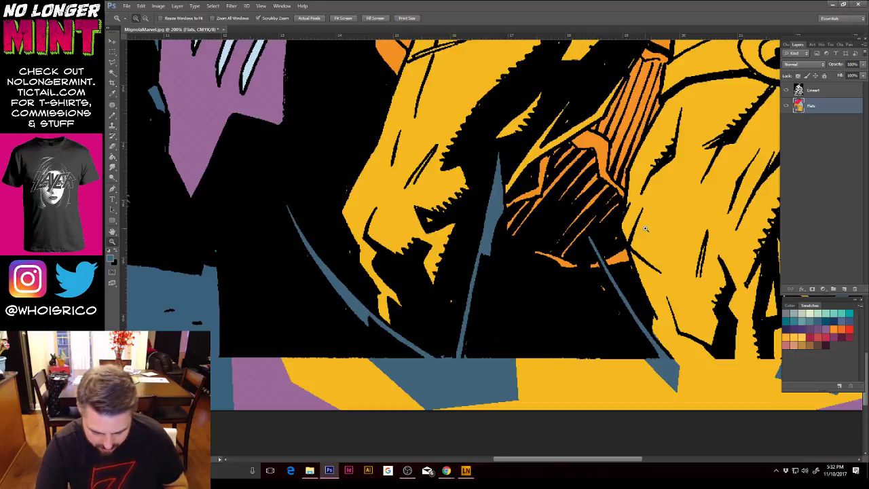
left_click(645, 230, "alt")
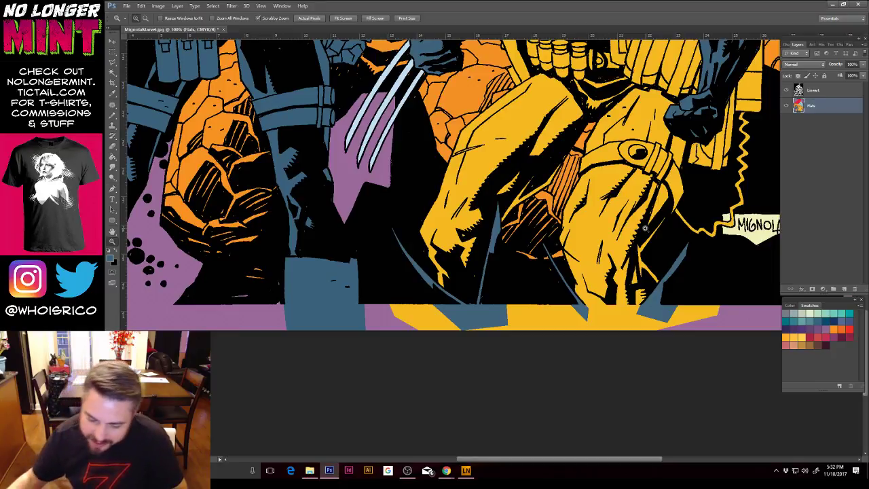
key("ctrl+minus")
key("ctrl+minus")
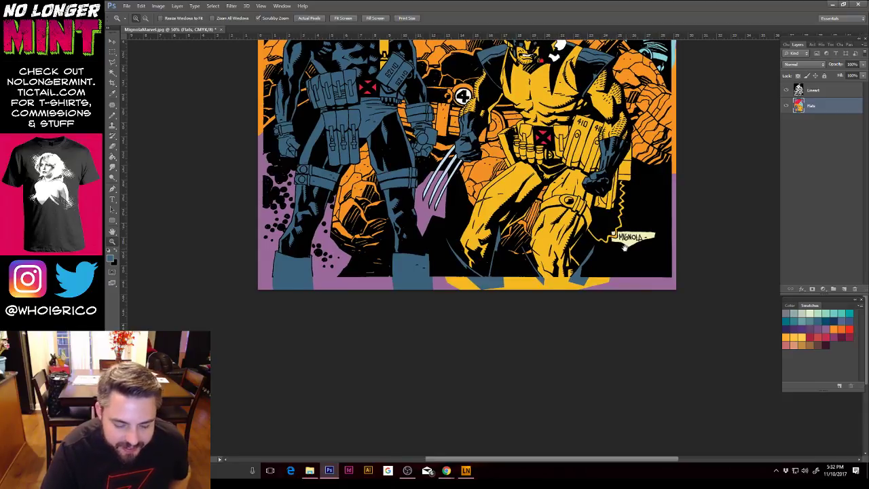
Step: Select Wolverine's trunks below the belt and fill them with the dark blue
left_click(112, 63)
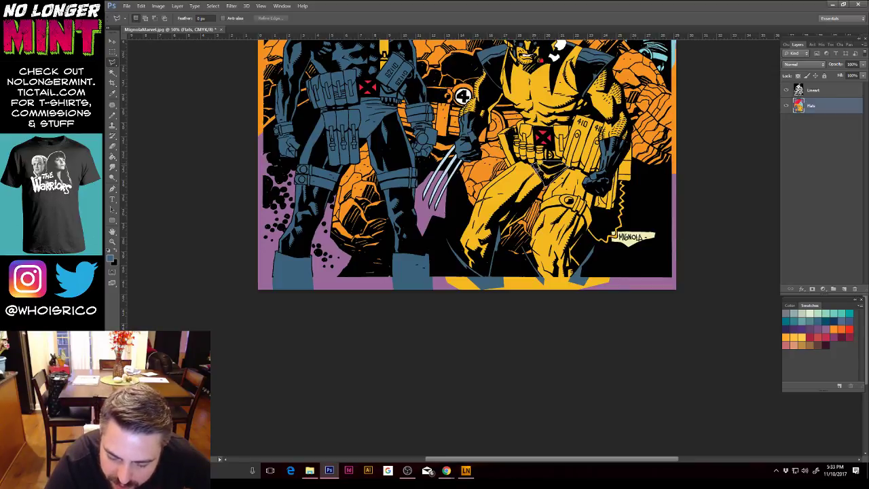
left_click(115, 158)
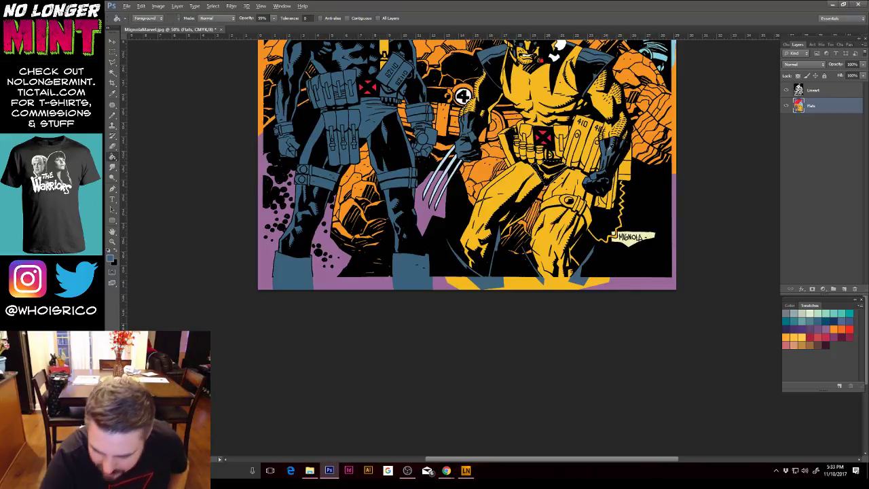
left_click(606, 149)
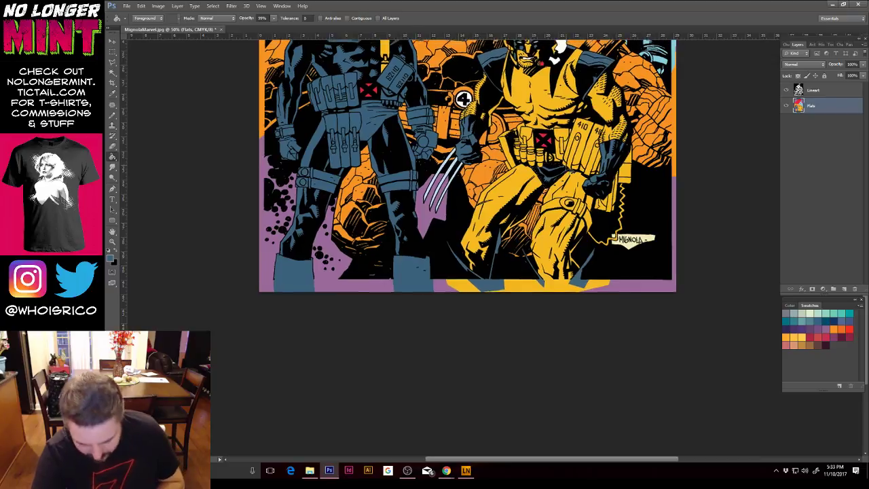
Step: Select Cyclops's trunks, including the slivers between the belt pouches, and fill them with the costume yellow
key("ctrl+minus")
key("ctrl+plus")
key("ctrl+plus")
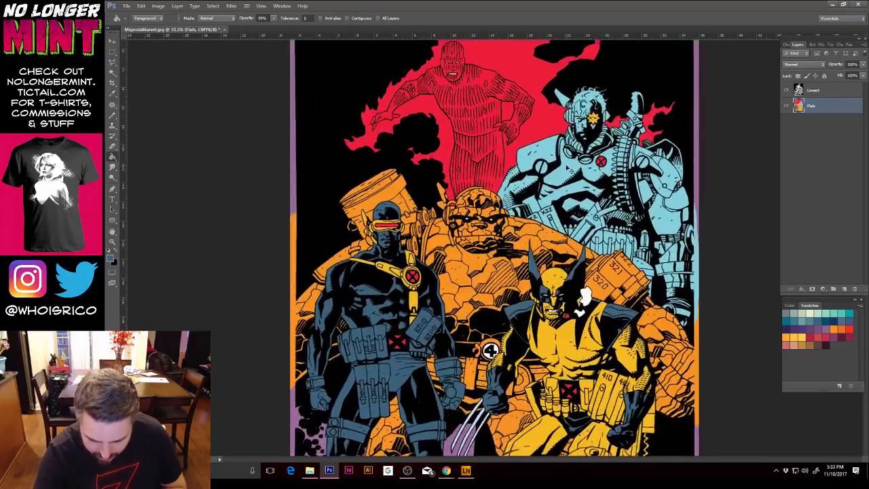
left_click_drag(632, 296, 589, 189)
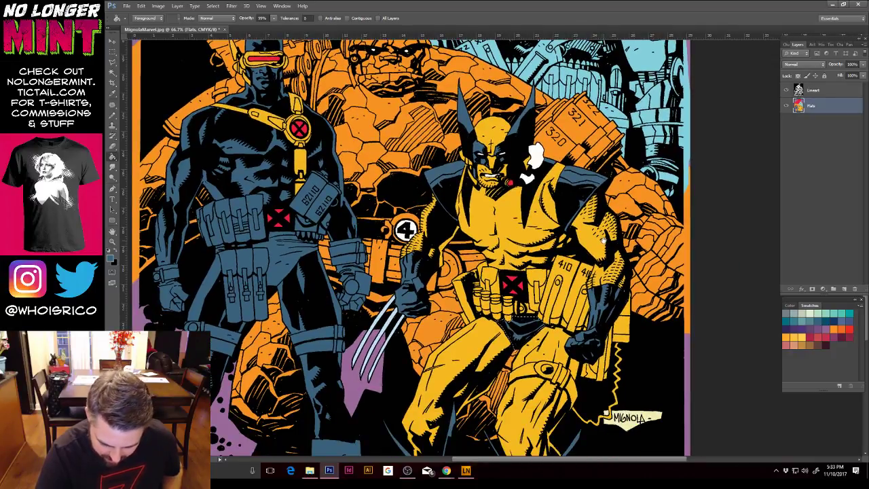
left_click(114, 62)
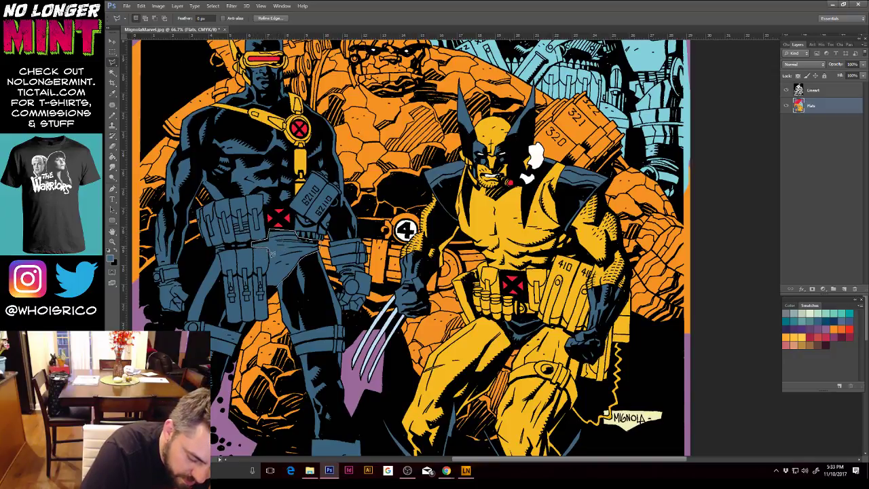
left_click(278, 290)
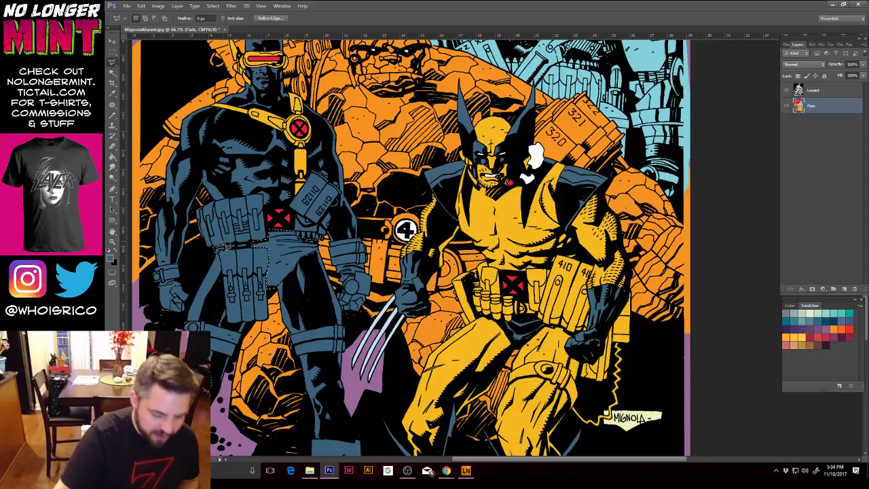
key("g")
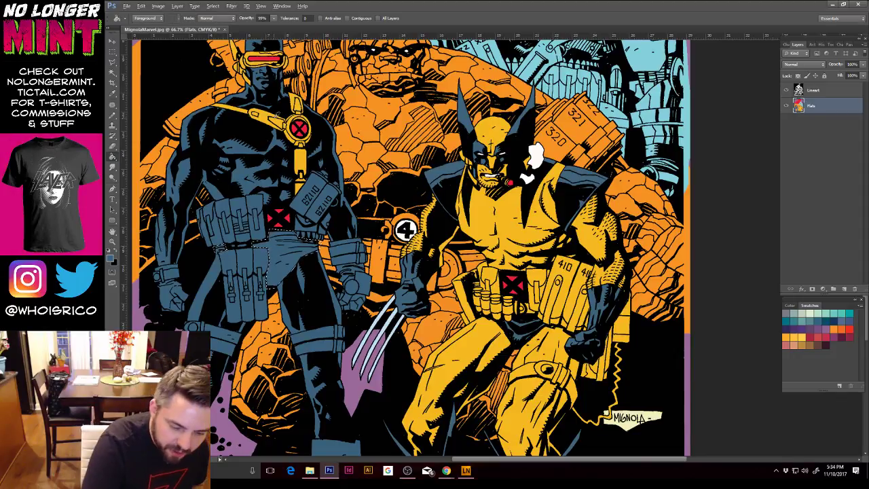
left_click(286, 289)
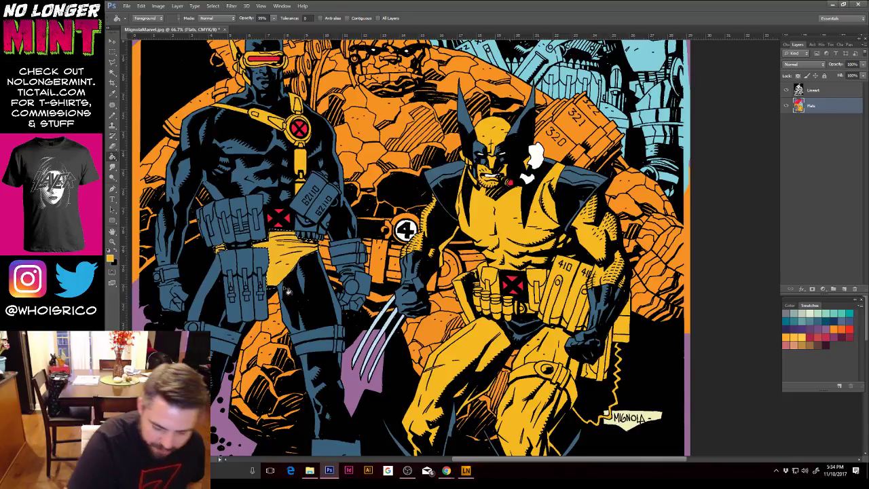
Step: Outline Cyclops's fist and cuff beside the purple background with the Polygonal Lasso
key("ctrl+minus")
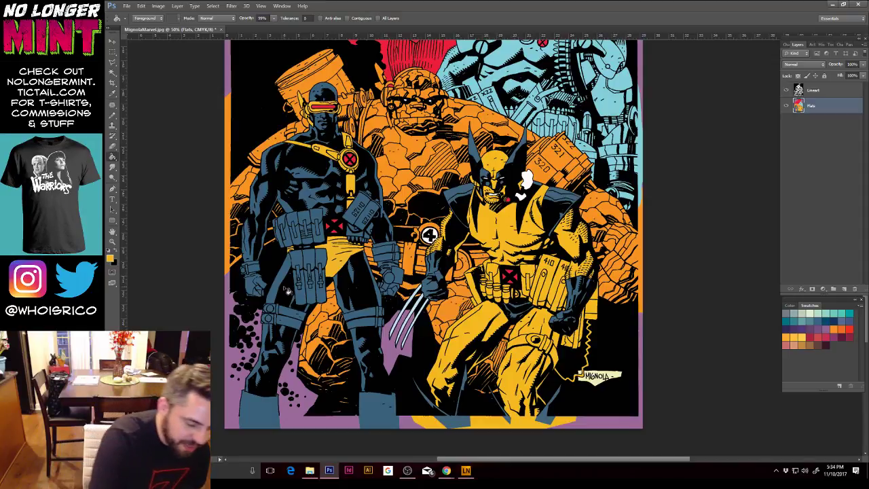
left_click(113, 242)
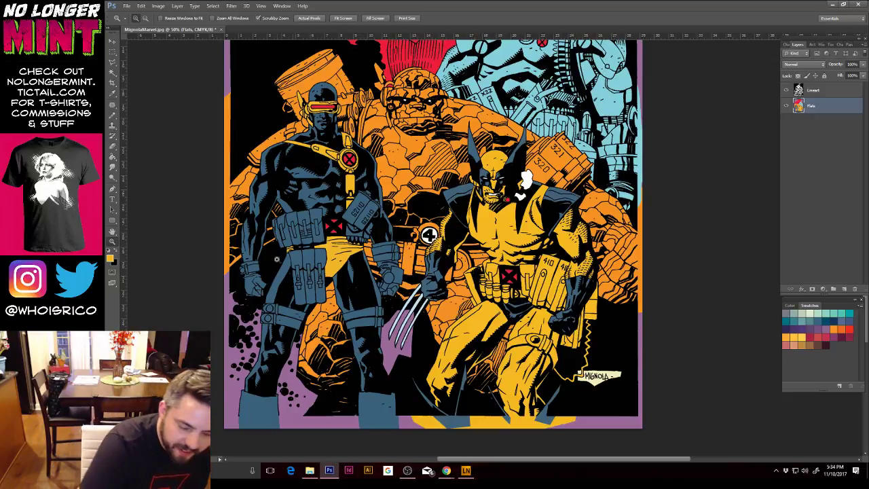
left_click_drag(234, 260, 275, 279)
left_click(113, 62)
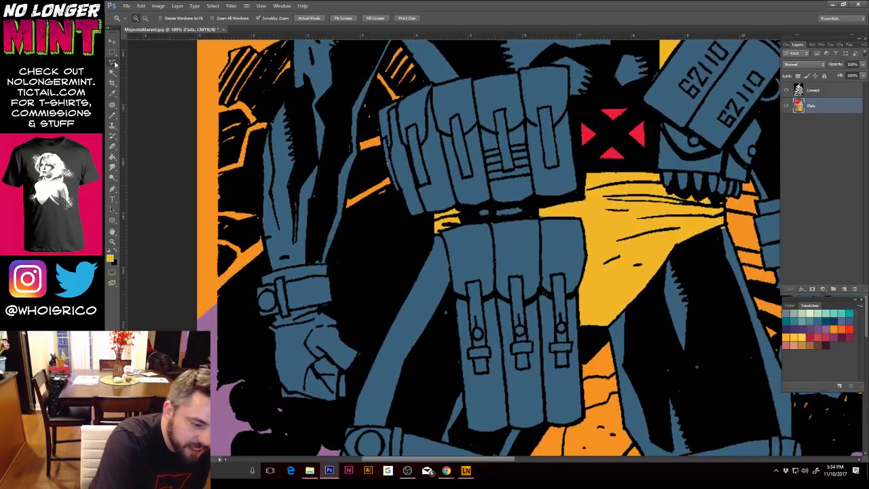
left_click(336, 262)
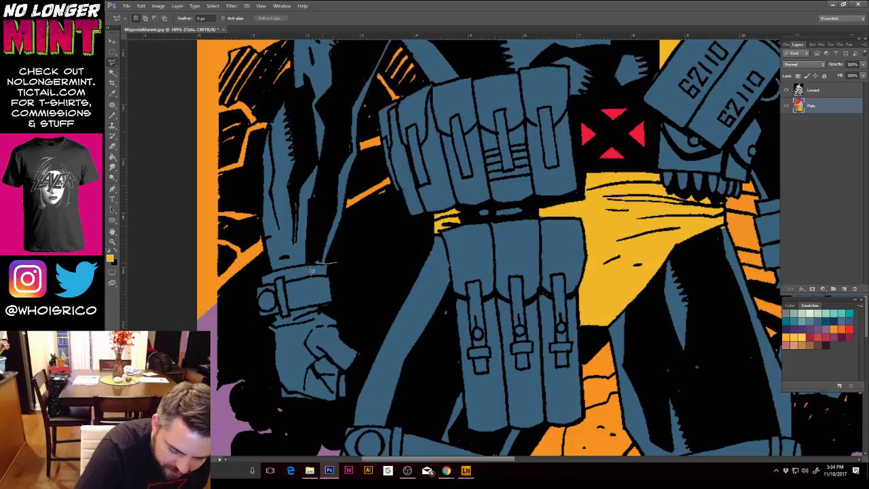
mouse_move(310, 269)
left_mouse_down()
mouse_move(259, 274)
mouse_move(248, 303)
mouse_move(276, 397)
mouse_move(333, 420)
mouse_move(357, 394)
mouse_move(373, 324)
mouse_move(338, 262)
left_mouse_up()
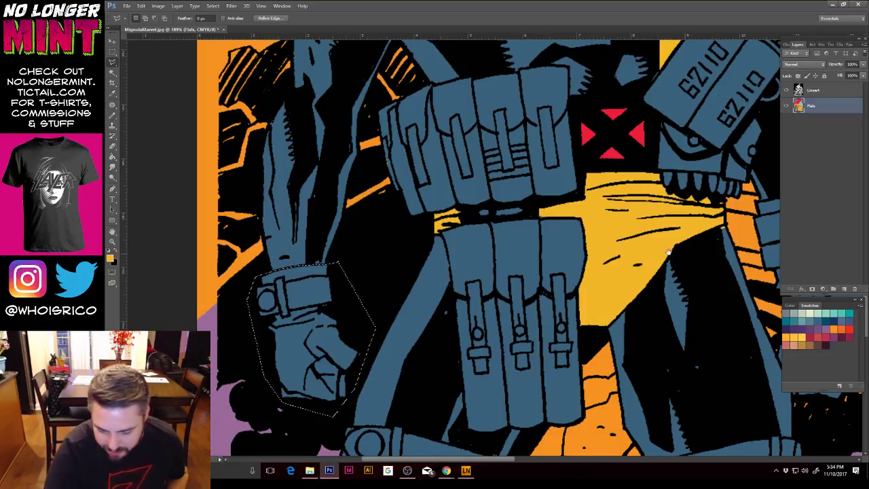
Step: Add Cyclops's other glove and cuff, next to Wolverine's claws, to the selection and get the Paint Bucket ready
scroll(672, 224, "right", 5)
scroll(647, 201, "down", 2)
scroll(647, 201, "right", 2)
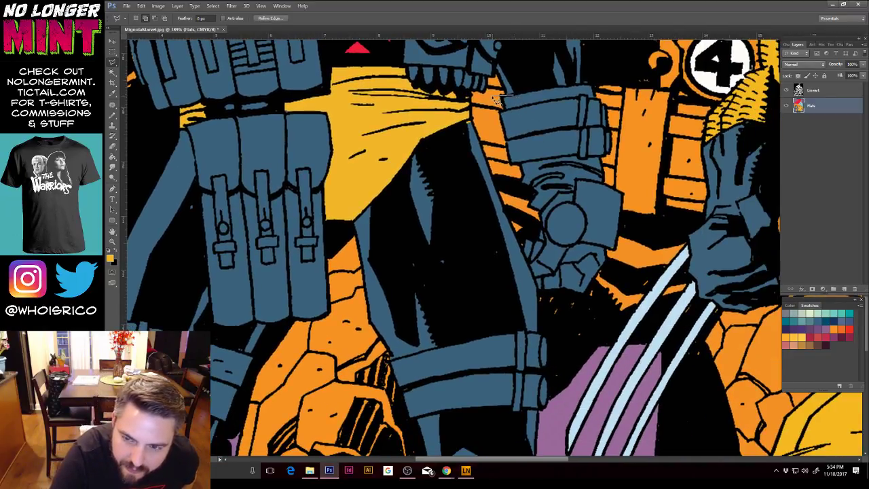
left_click(498, 162)
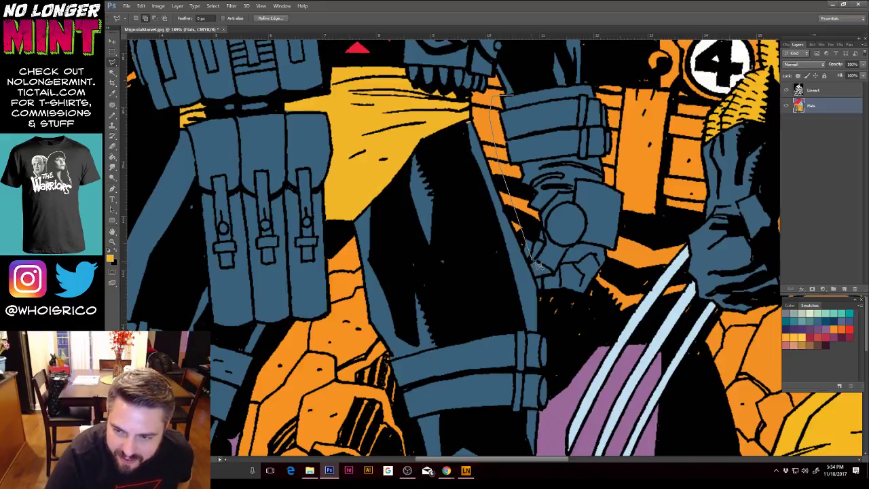
left_click(521, 227)
left_click(522, 245)
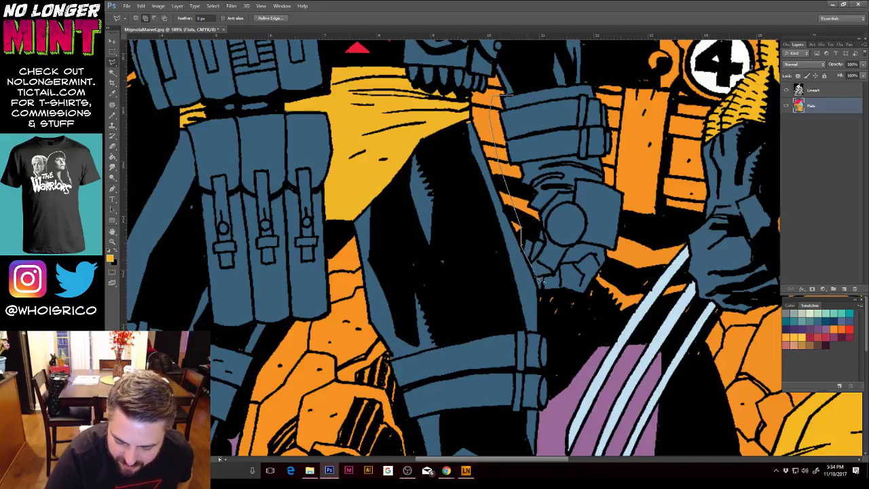
mouse_move(538, 283)
left_mouse_down()
mouse_move(546, 309)
mouse_move(607, 307)
mouse_move(647, 234)
mouse_move(648, 161)
mouse_move(631, 108)
mouse_move(605, 80)
mouse_move(517, 100)
left_mouse_up()
key("g")
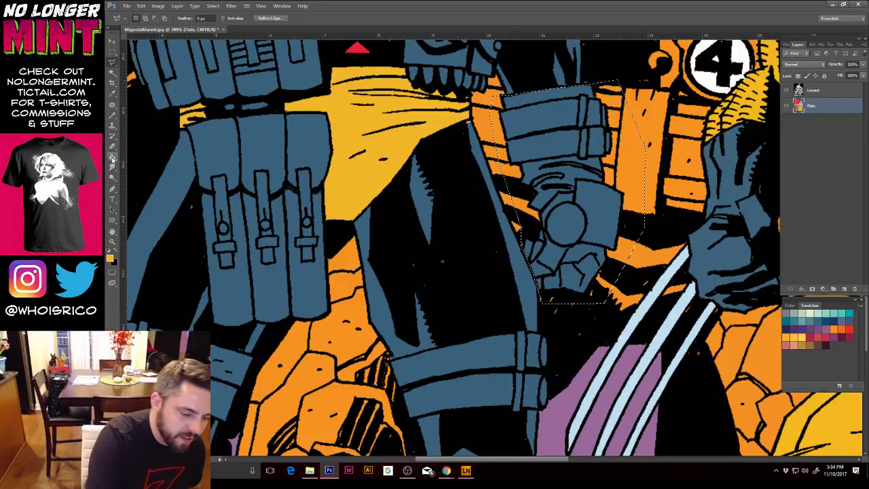
Step: Fill both of Cyclops's selected gloves and cuffs with the costume yellow and drop the selection
left_click(589, 215)
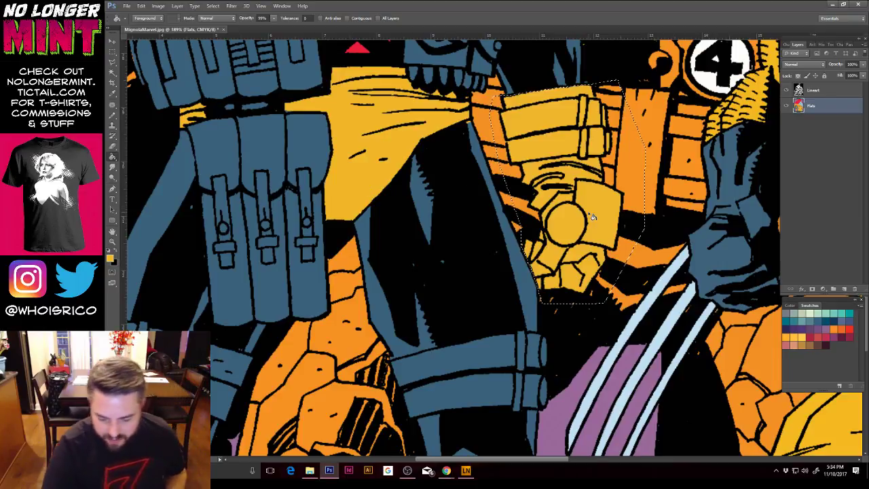
scroll(589, 214, "down", 3)
scroll(589, 215, "down", 2)
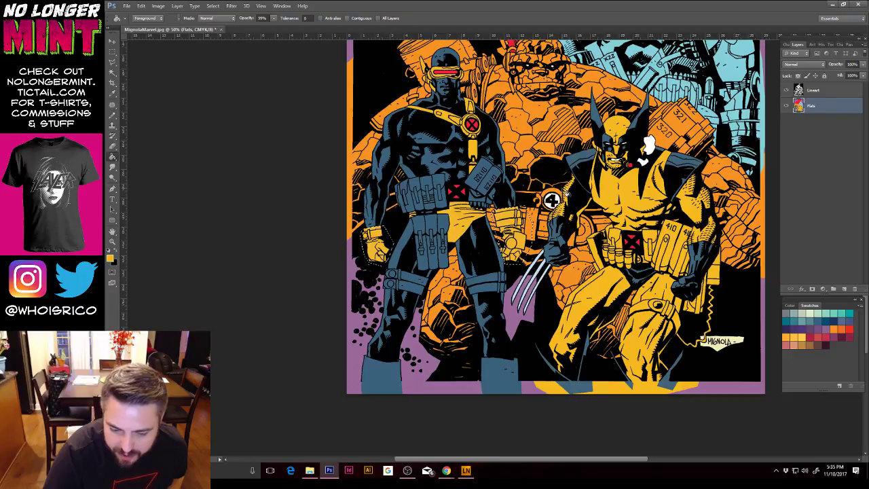
key("l")
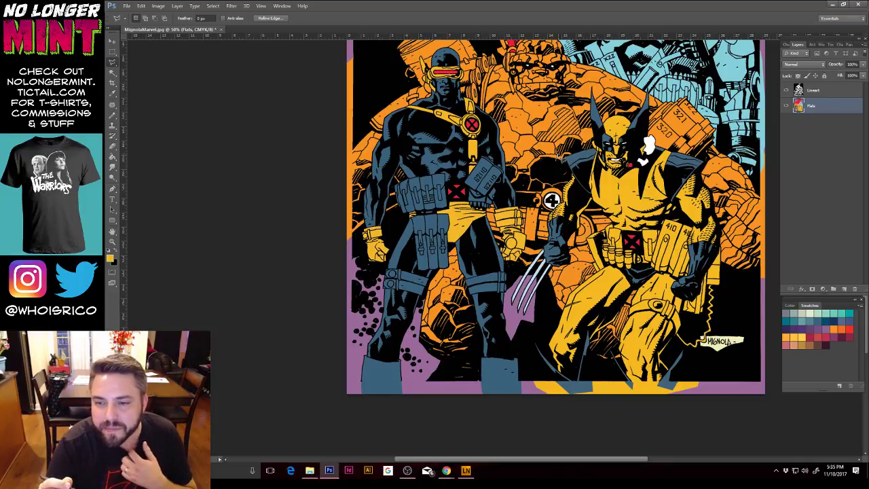
left_click(558, 159)
left_click(123, 239)
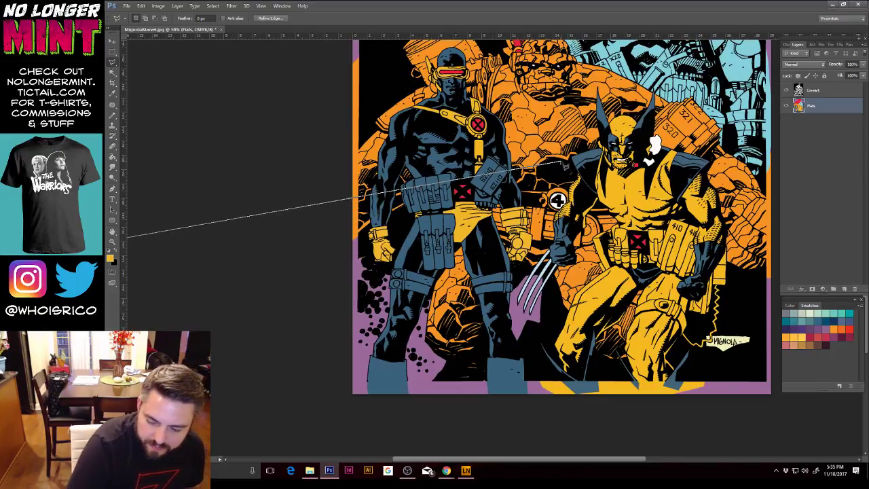
double_click(563, 163)
key("ctrl+d")
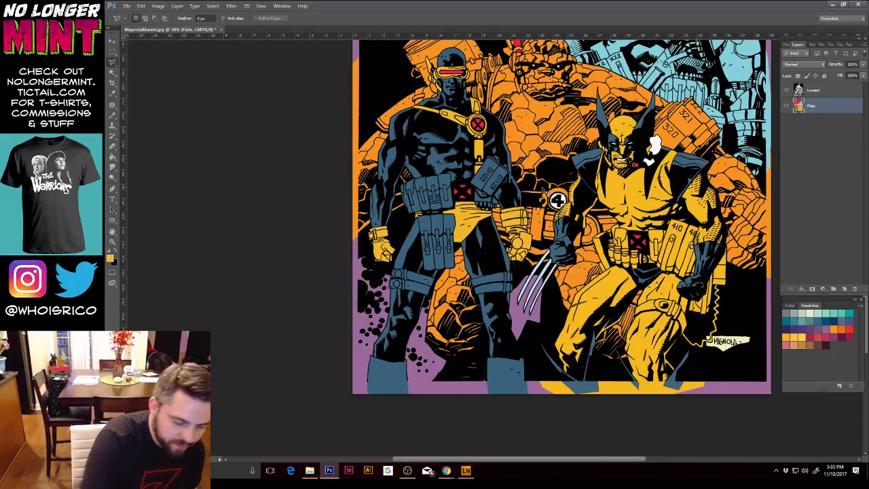
Step: Outline Cyclops's boot nearest the page's lower-left corner with the Polygonal Lasso, following its top edge and extending past the page bottom
left_click(112, 242)
left_click_drag(368, 347, 398, 394)
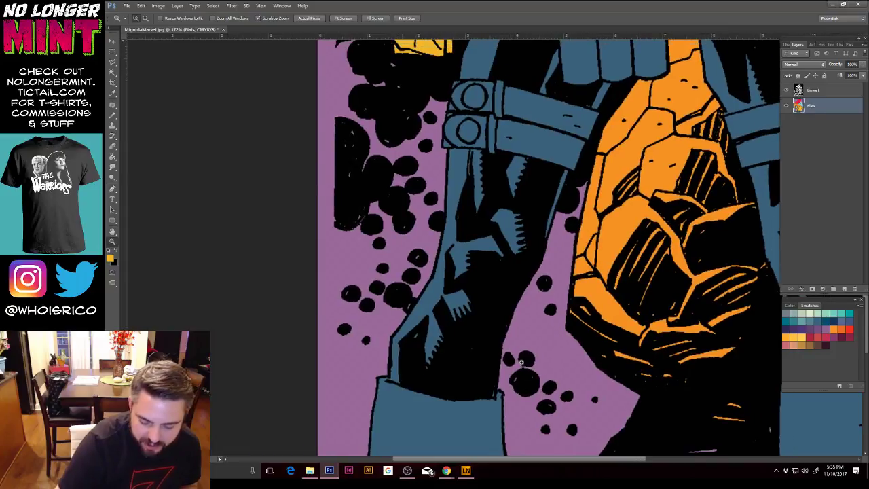
left_click_drag(521, 362, 453, 165)
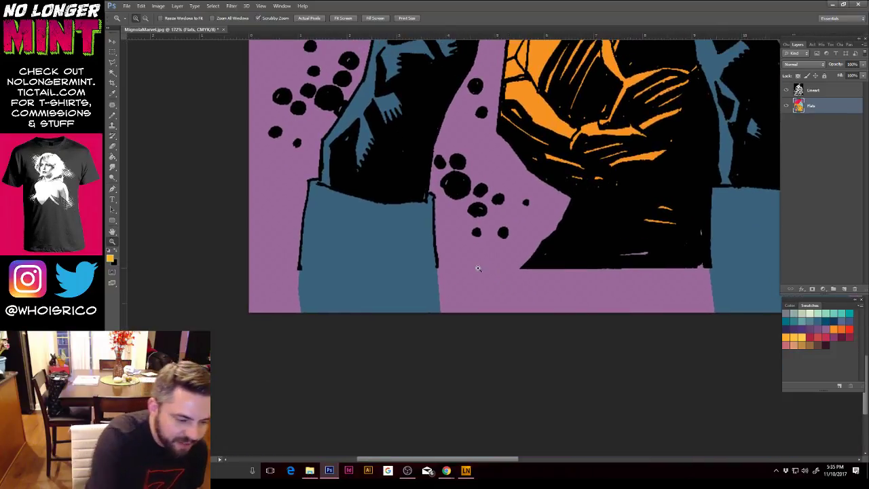
left_click(113, 62)
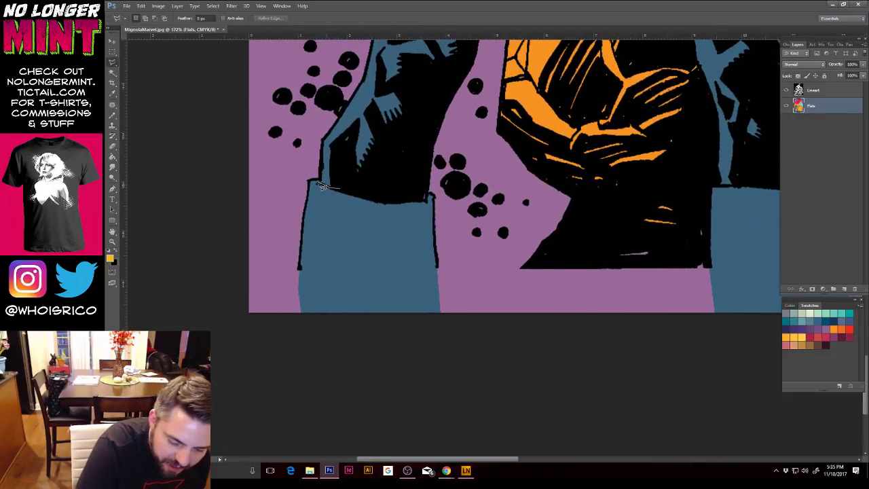
mouse_move(285, 278)
left_mouse_down()
mouse_move(359, 363)
mouse_move(460, 272)
mouse_move(435, 190)
mouse_move(380, 203)
mouse_move(318, 182)
left_mouse_up()
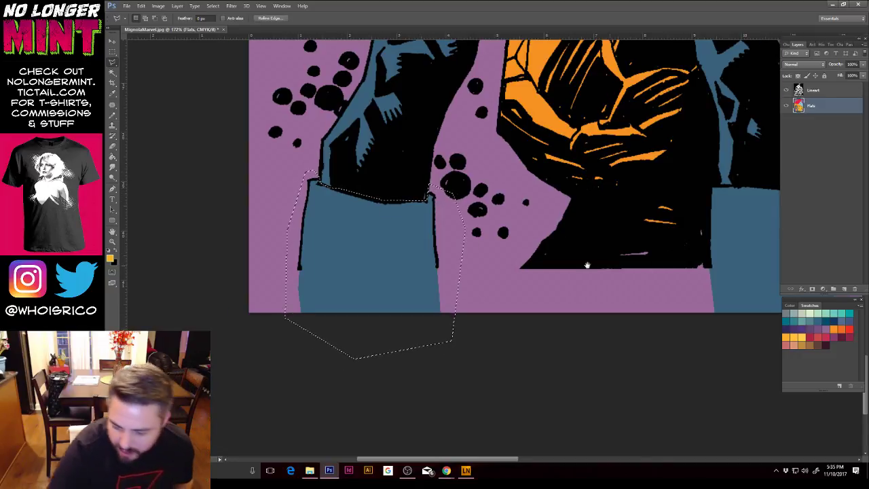
Step: Add Cyclops's other boot, on the side nearer Wolverine, to the lasso selection
left_click_drag(567, 250, 549, 252)
left_click_drag(770, 236, 565, 256)
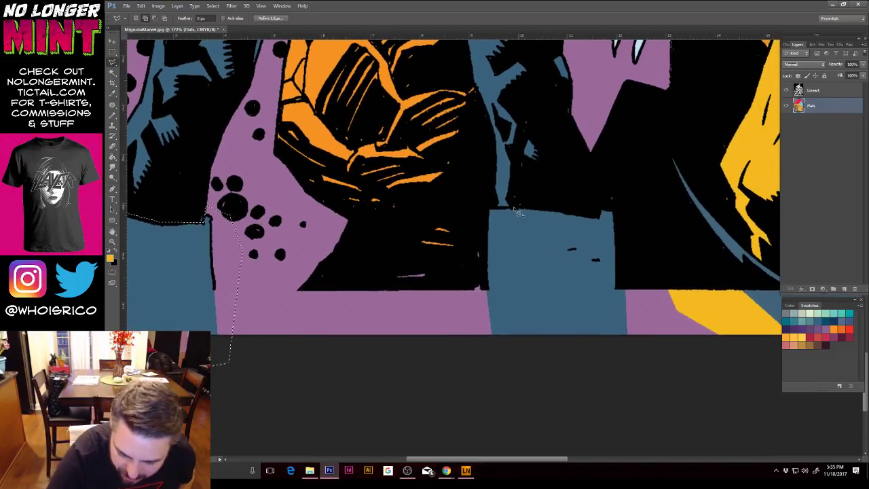
mouse_move(508, 211)
left_mouse_down()
mouse_move(481, 206)
mouse_move(482, 355)
mouse_move(629, 364)
mouse_move(639, 327)
mouse_move(633, 263)
mouse_move(612, 203)
mouse_move(557, 213)
mouse_move(533, 195)
left_mouse_up()
Step: Fill both selected boots with the costume yellow using the Paint Bucket, and deselect them
key("g")
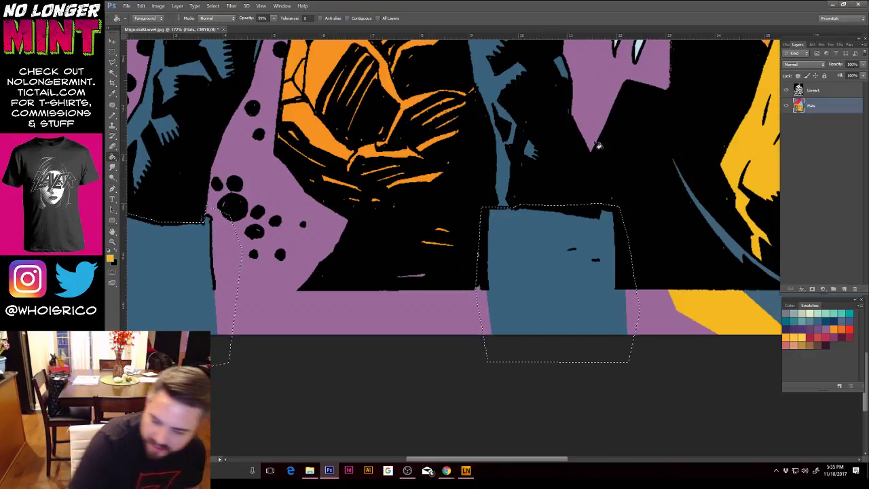
left_click(572, 248)
scroll(570, 251, "down", 4)
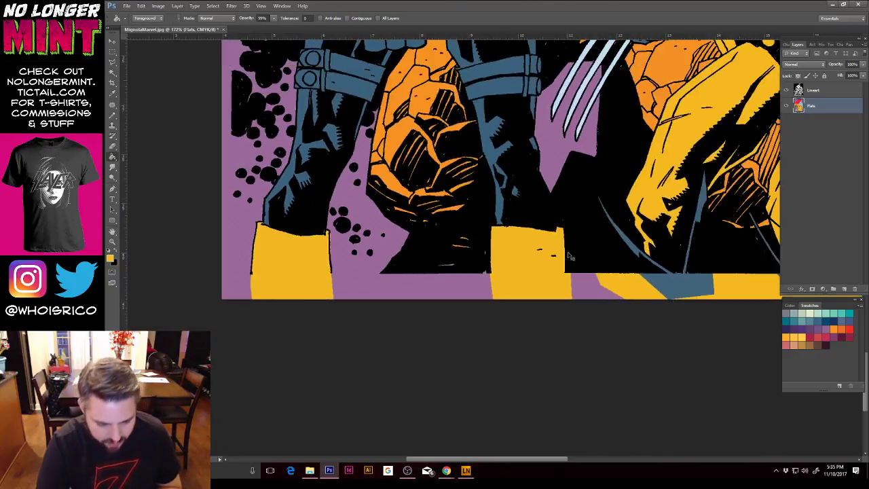
left_click_drag(592, 288, 590, 295)
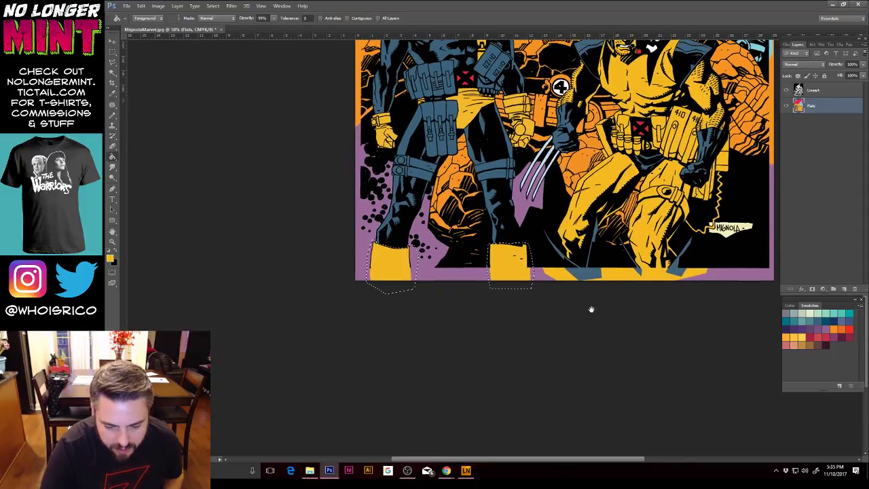
left_click_drag(638, 229, 615, 287)
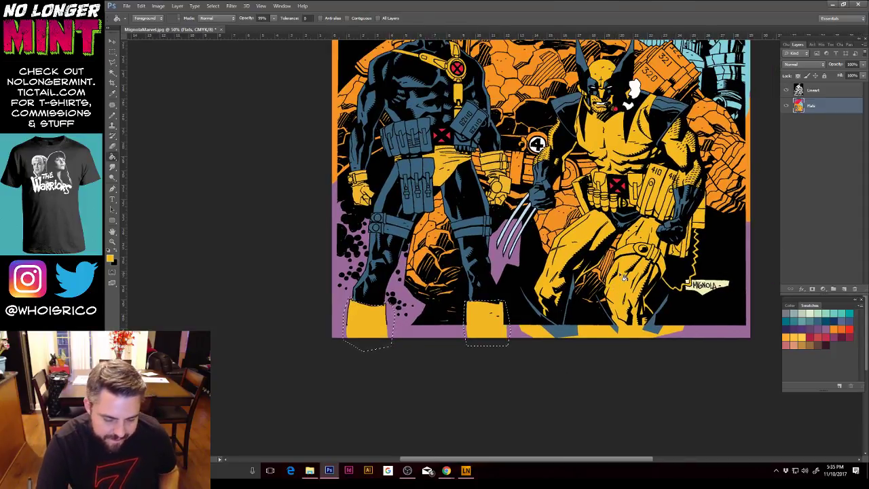
key("ctrl+d")
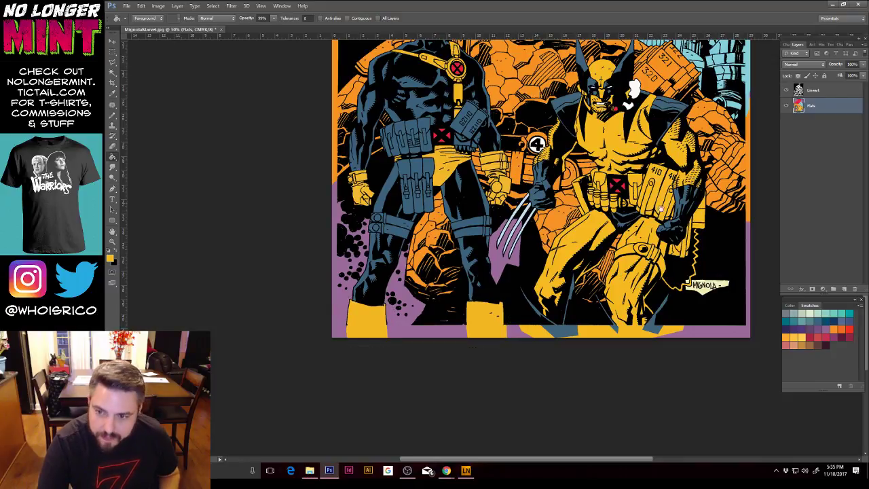
Step: Switch to the Pencil tool and sample the dark blue of Cyclops's costume as the foreground colour
scroll(673, 203, "up", 1)
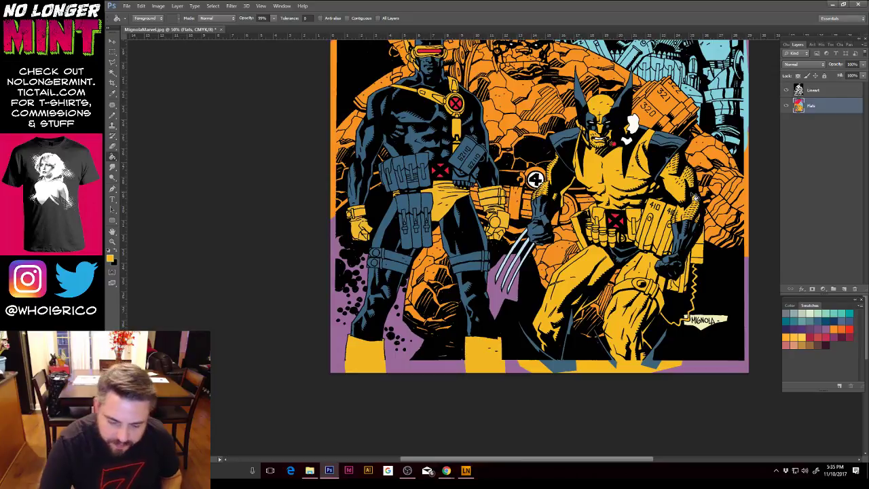
key("z")
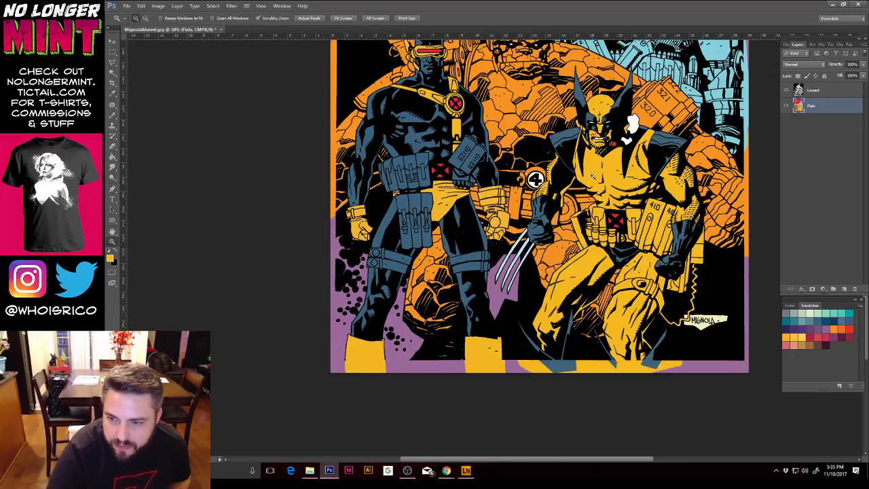
left_click(521, 230)
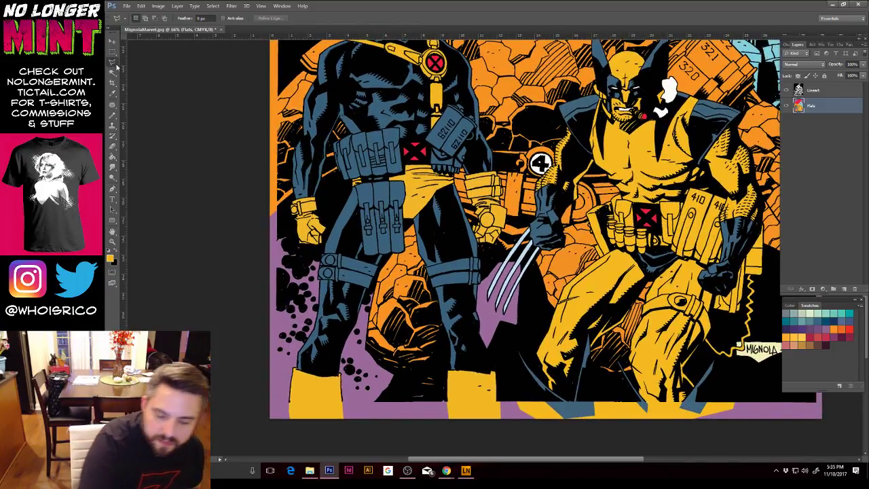
left_click(114, 114)
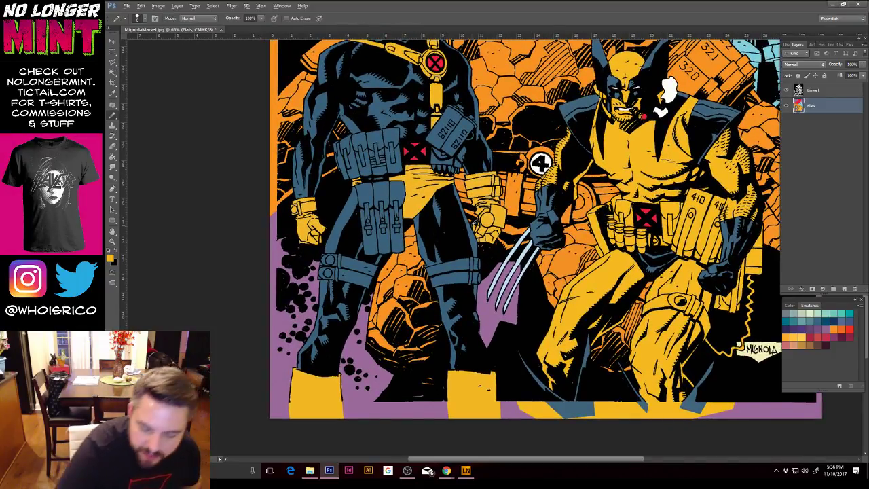
left_click(466, 202, "alt")
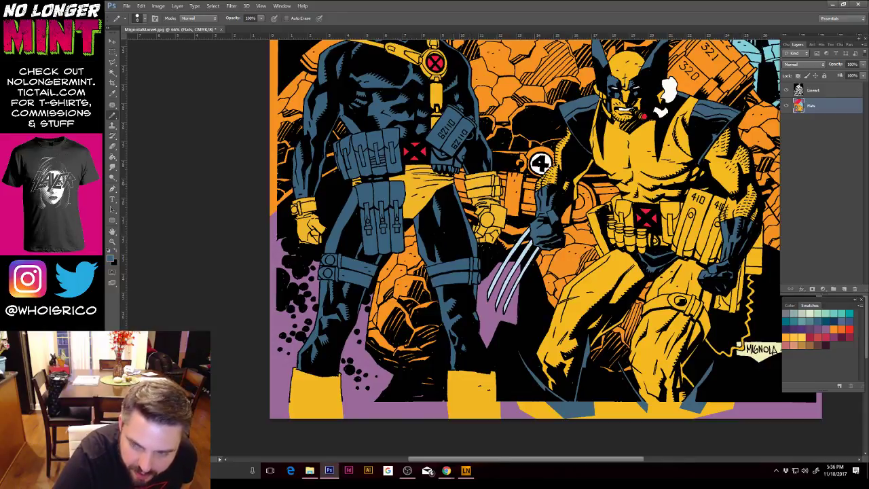
scroll(458, 187, "up", 1)
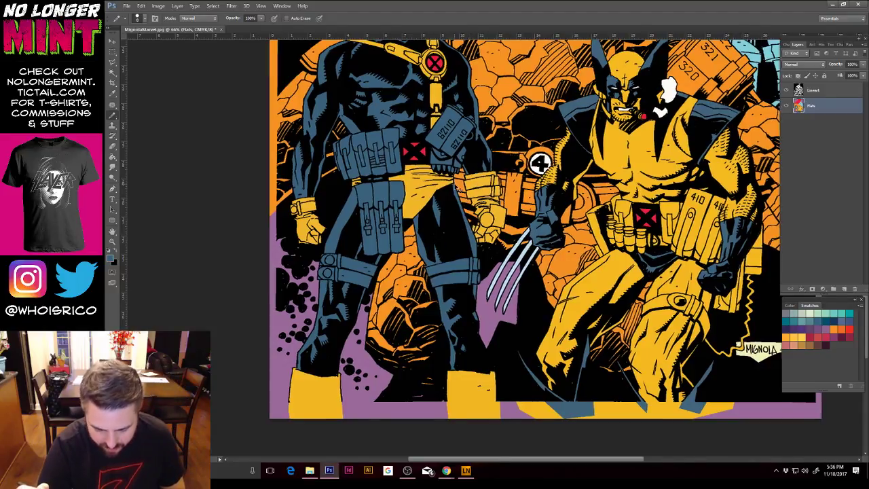
scroll(460, 192, "up", 1)
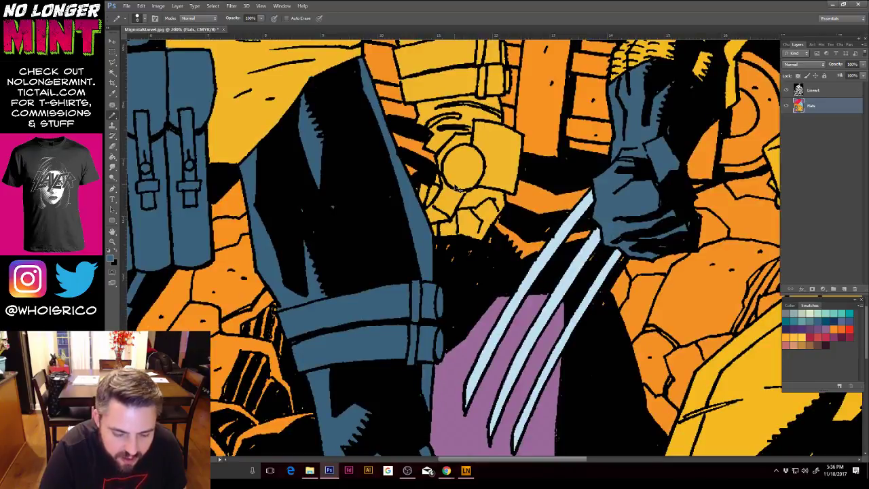
scroll(458, 191, "down", 1)
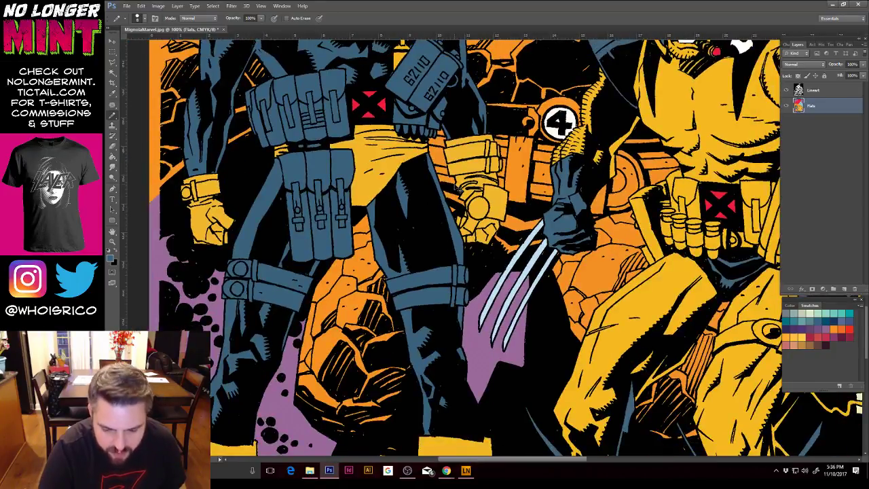
scroll(458, 190, "down", 1)
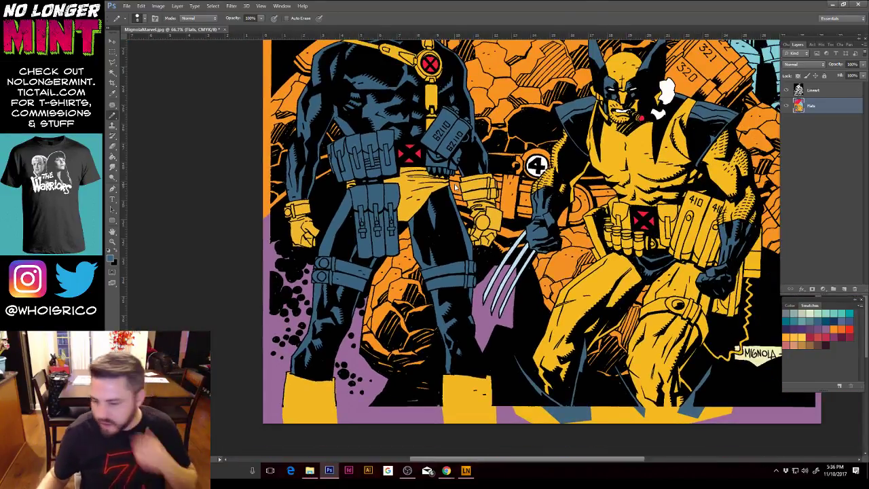
scroll(456, 188, "up", 1)
Step: Save a layered TIFF copy named MignolaMarvel.tif in the Covers folder, with LZW image compression and ZIP layer compression
key("ctrl+shift+s")
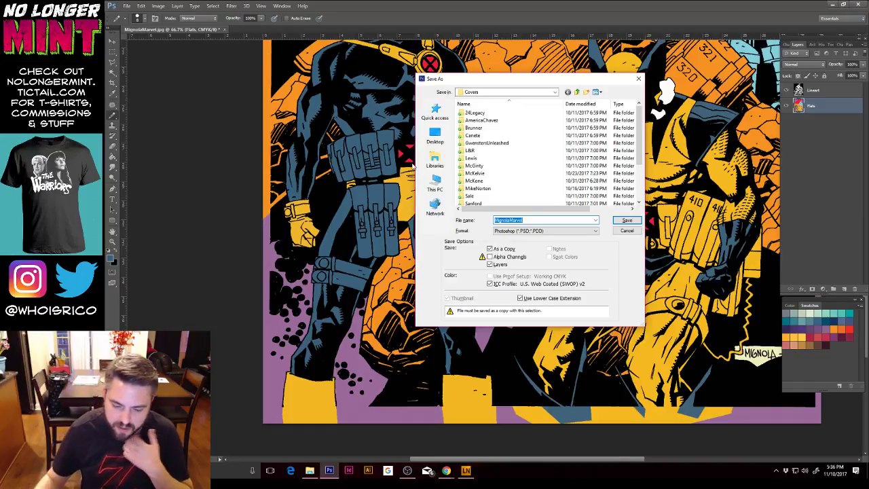
left_click(597, 232)
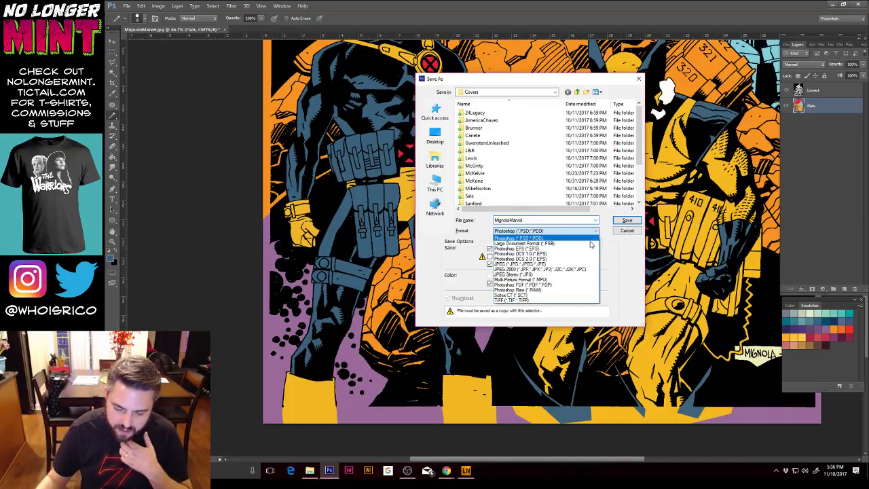
left_click(583, 299)
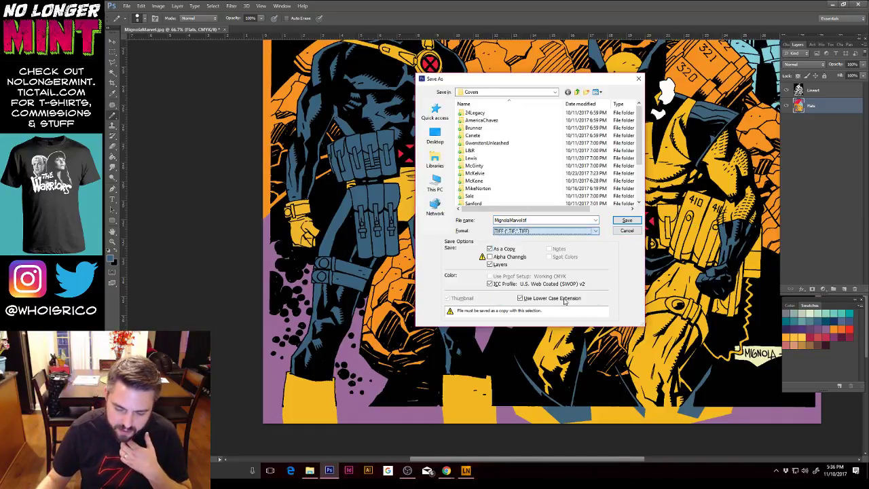
left_click(626, 221)
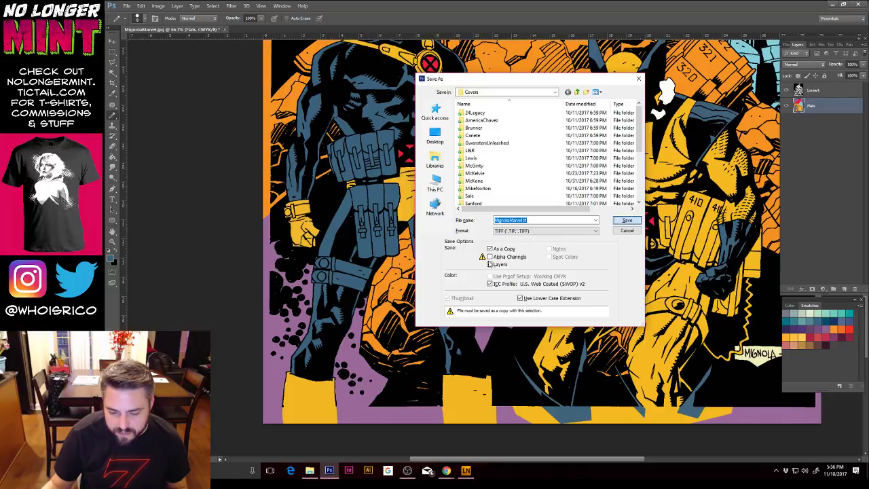
left_click(626, 221)
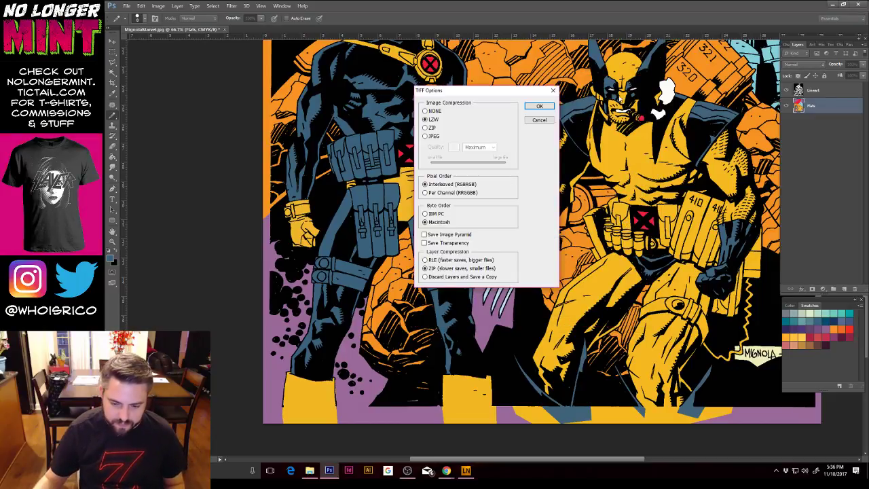
left_click(545, 109)
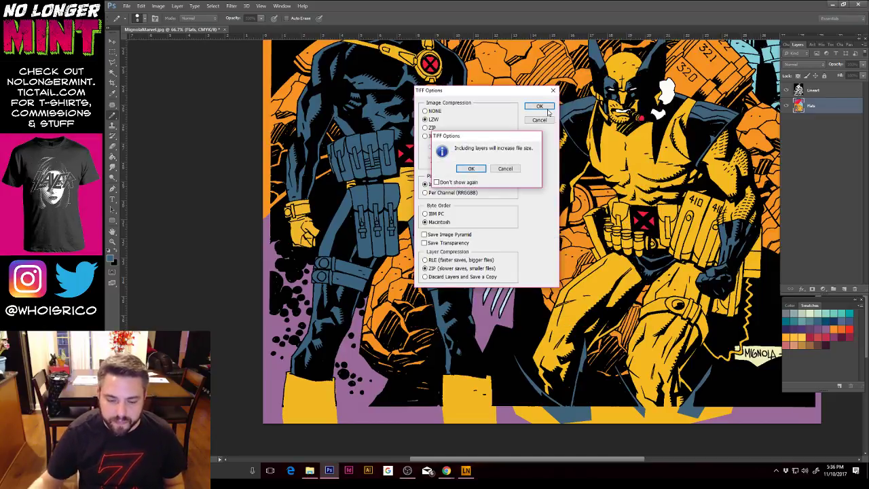
left_click(470, 169)
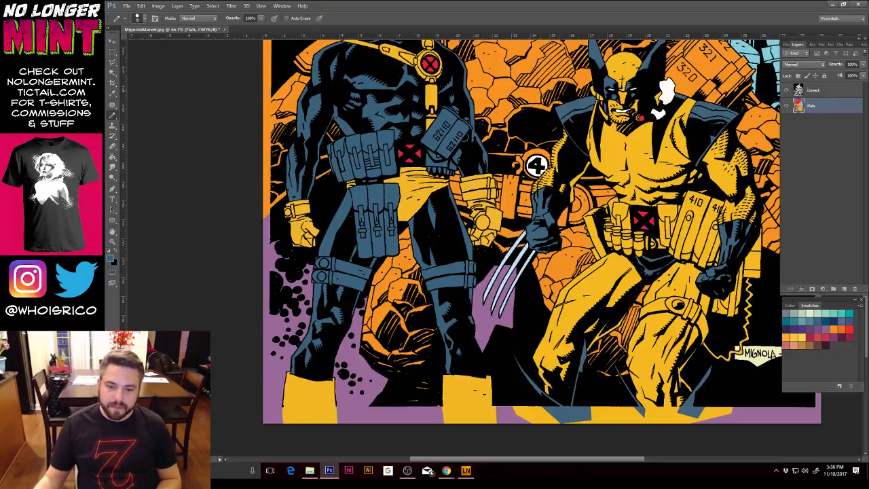
scroll(542, 231, "up", 4)
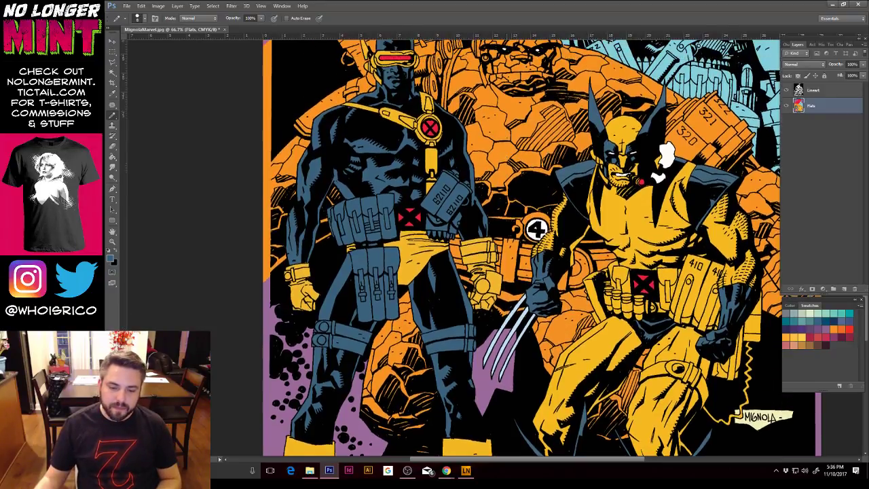
scroll(541, 247, "up", 5)
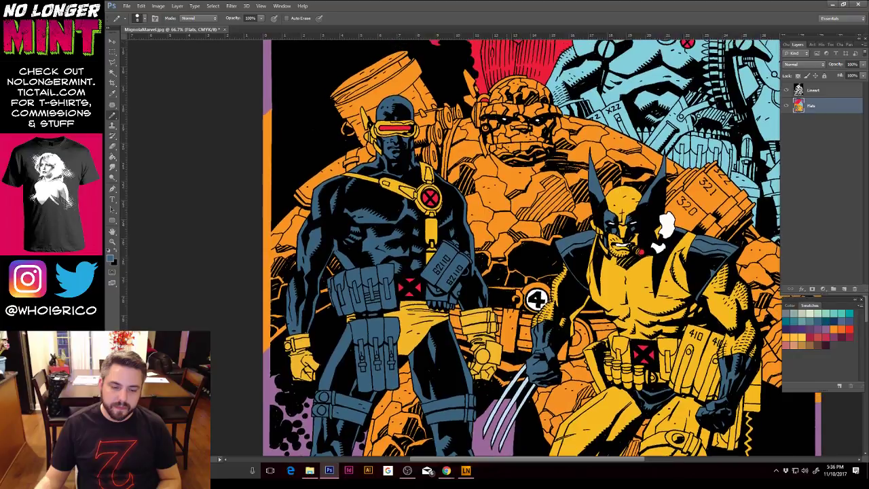
scroll(521, 248, "up", 1)
scroll(521, 247, "up", 5)
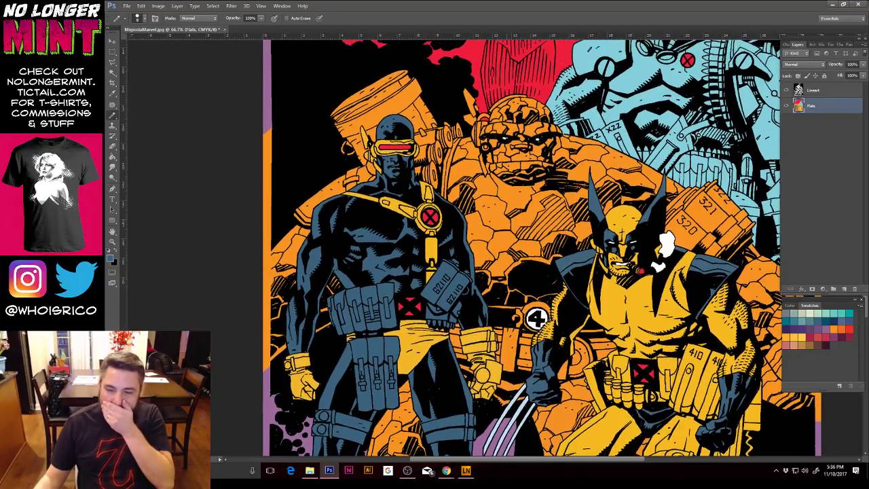
scroll(522, 247, "up", 4)
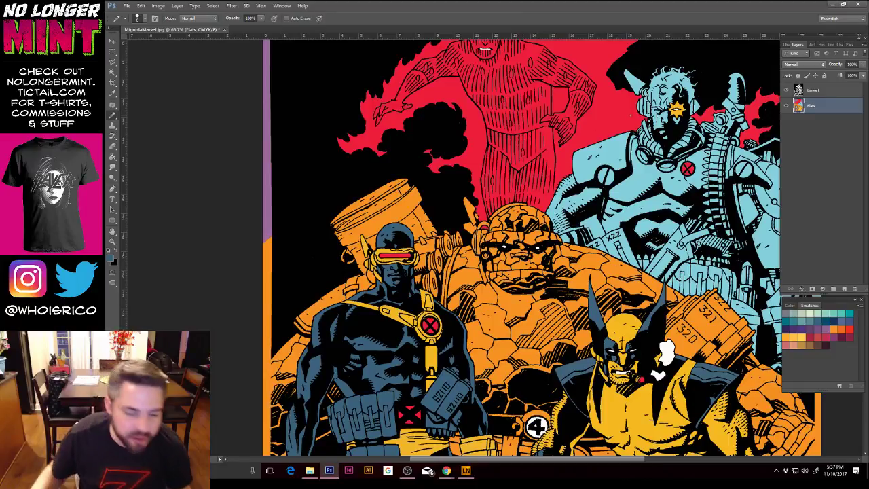
Step: Lasso a selection around Cable's hair on the Flats layer, following the hairline and the outer edge of the head
left_click(115, 63)
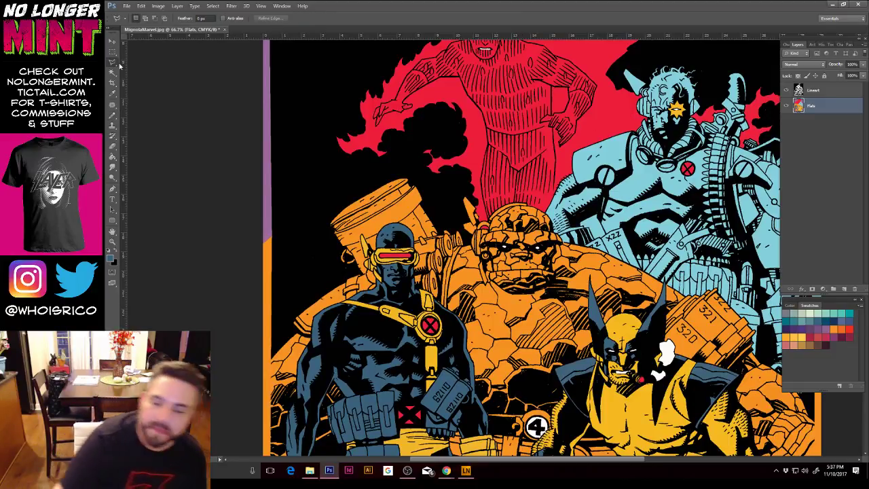
key("ctrl+plus")
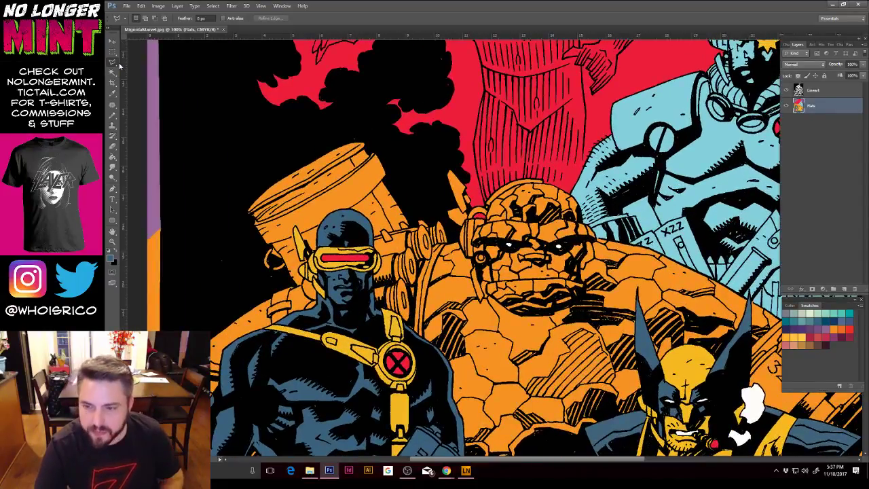
left_click_drag(625, 217, 615, 222)
left_click_drag(730, 133, 617, 206)
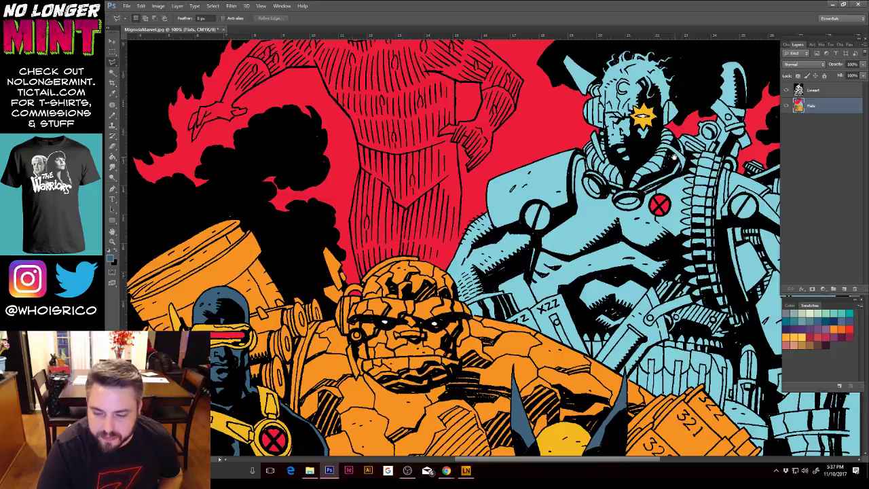
left_click(112, 62)
left_click(133, 62)
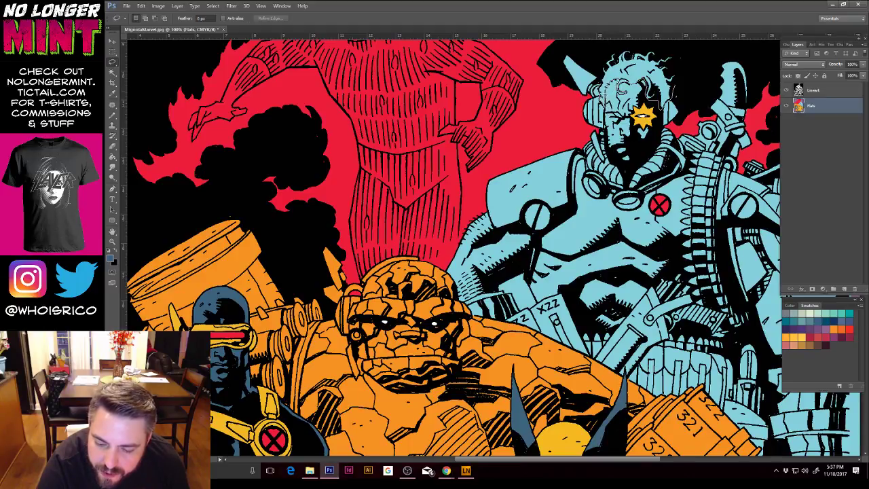
left_click_drag(603, 80, 658, 51)
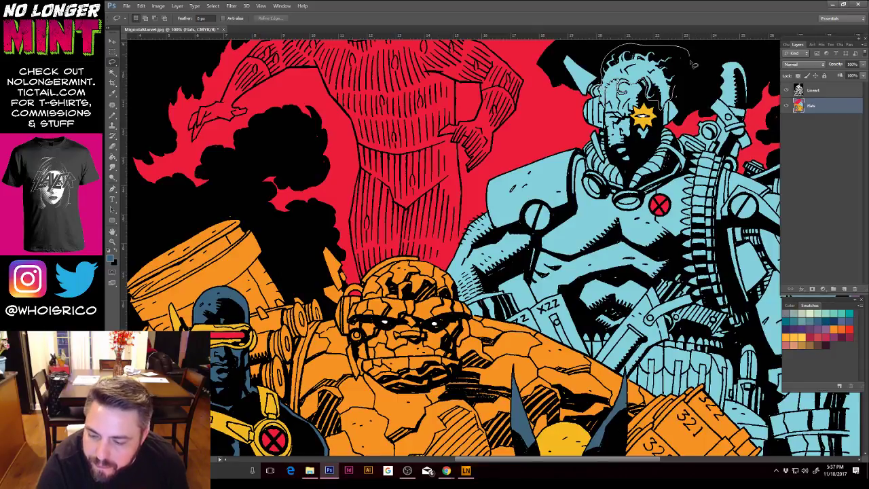
left_click_drag(683, 81, 669, 102)
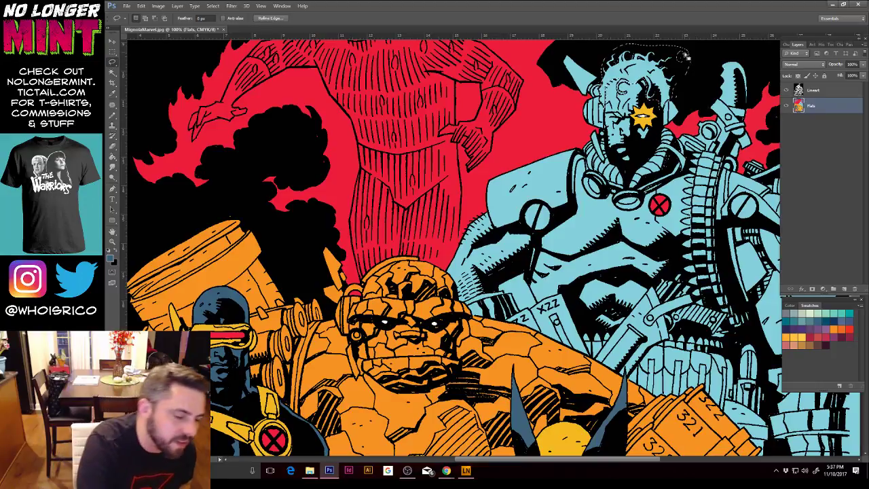
Step: Fill the selected hair with white using the Paint Bucket, and deselect it
left_click(113, 157)
key("d")
key("x")
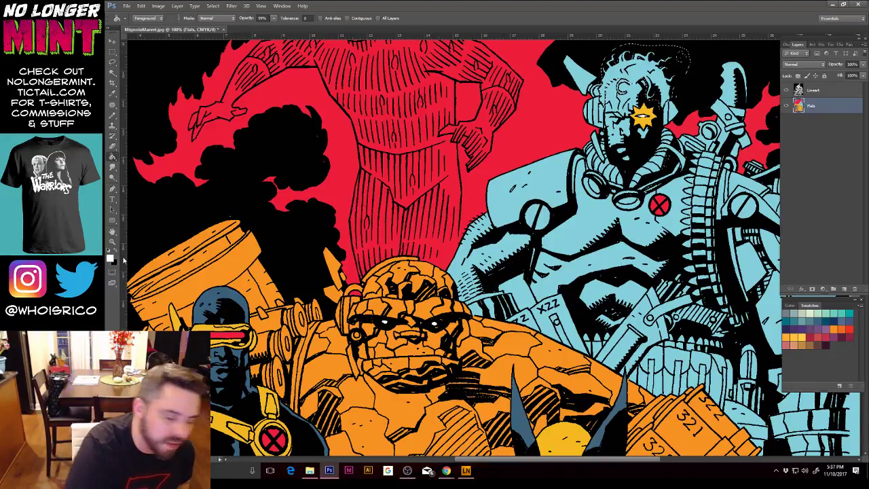
left_click(675, 71)
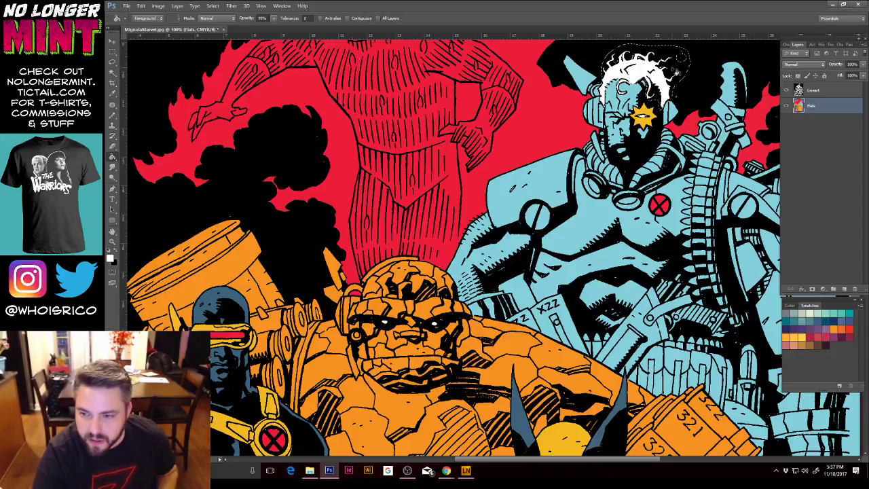
key("ctrl+minus")
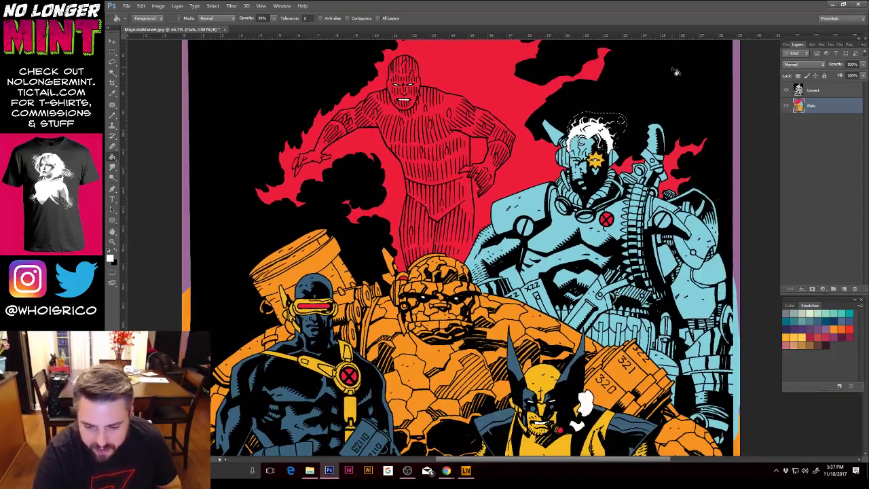
key("m")
key("ctrl+d")
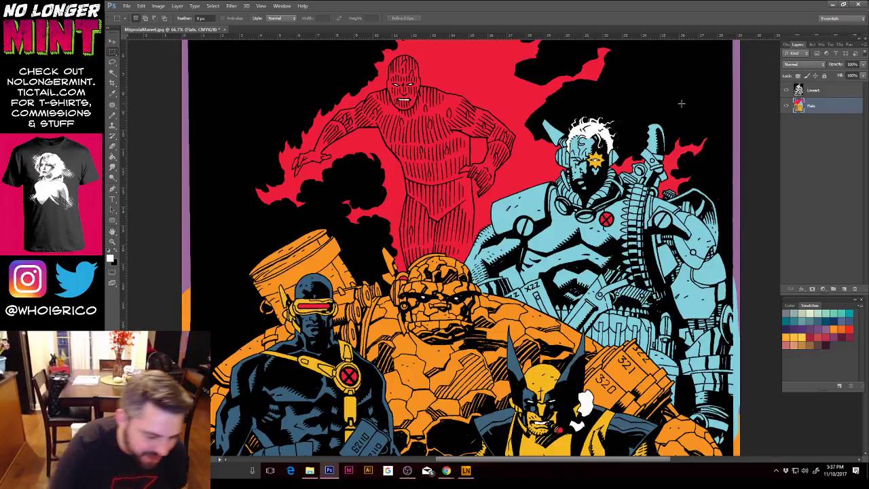
Step: Paint Cable's non-glowing eye white with the Pencil tool
key("z")
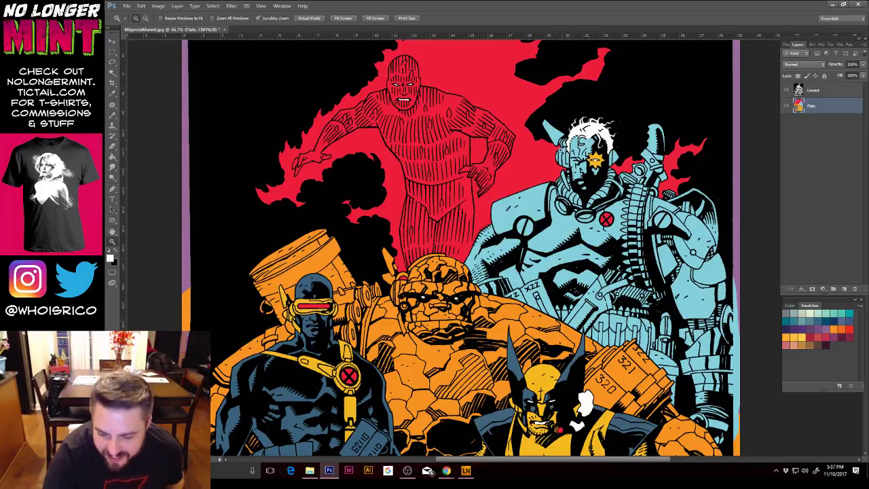
left_click_drag(565, 147, 565, 147)
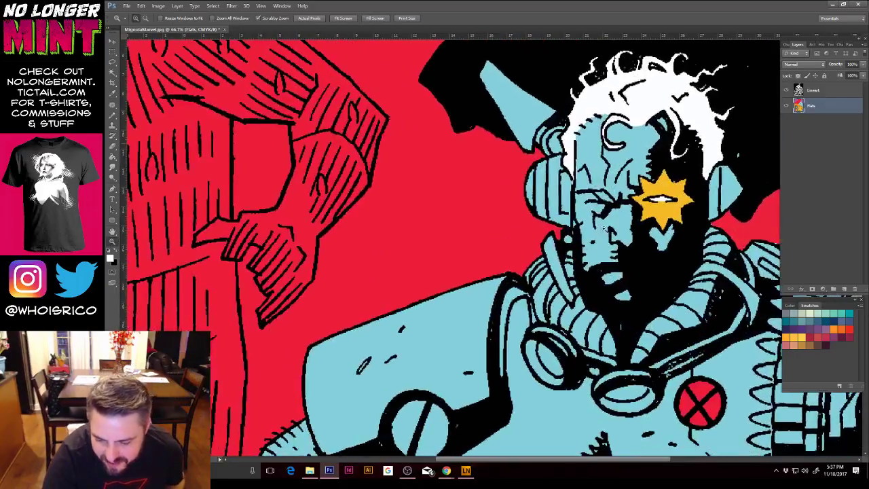
left_click(113, 116)
left_click(582, 151, "alt")
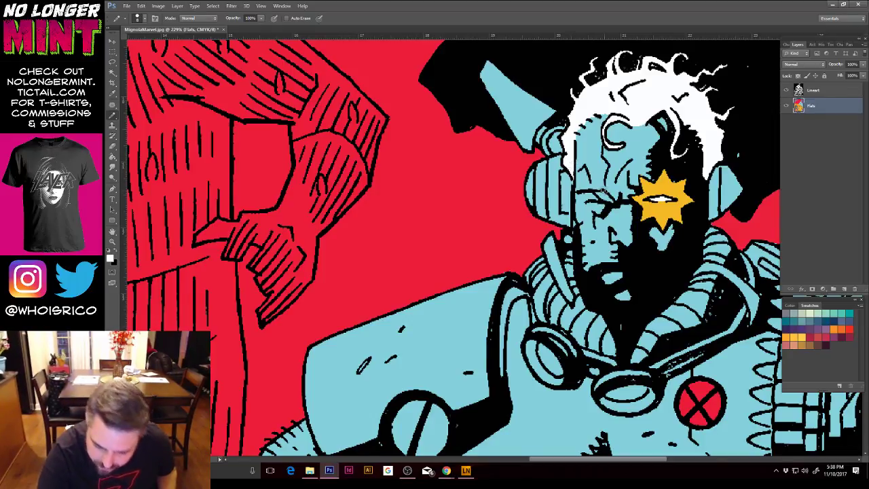
left_click_drag(595, 193, 612, 201)
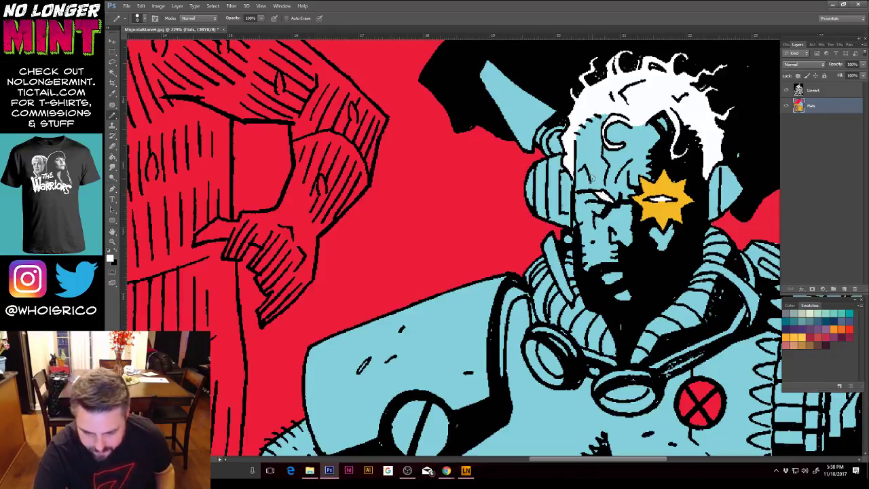
Step: Sample the light blue of Cable's headgear, and then the red of the flames as the foreground colour
left_click(540, 214, "alt")
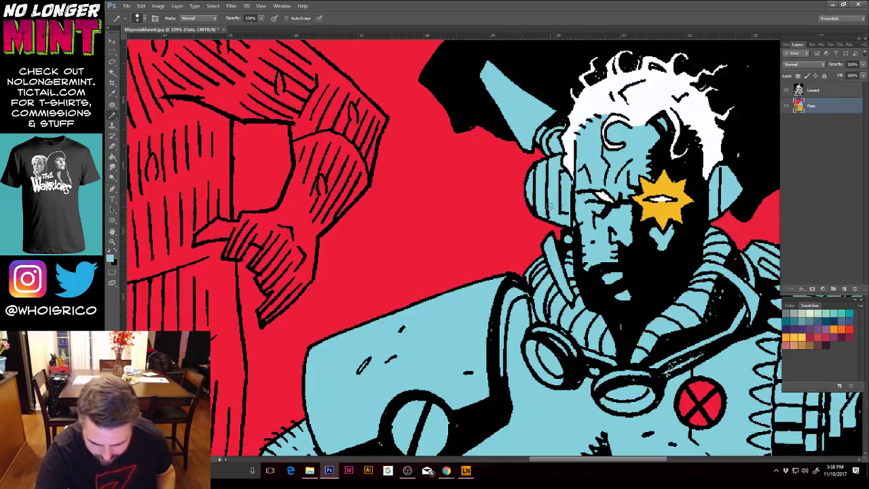
left_click(513, 248, "alt")
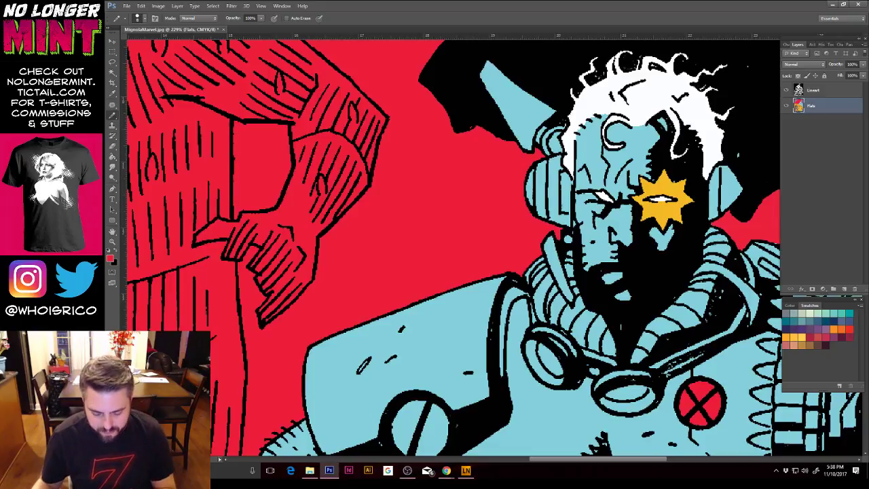
key("ctrl+minus")
key("ctrl+minus")
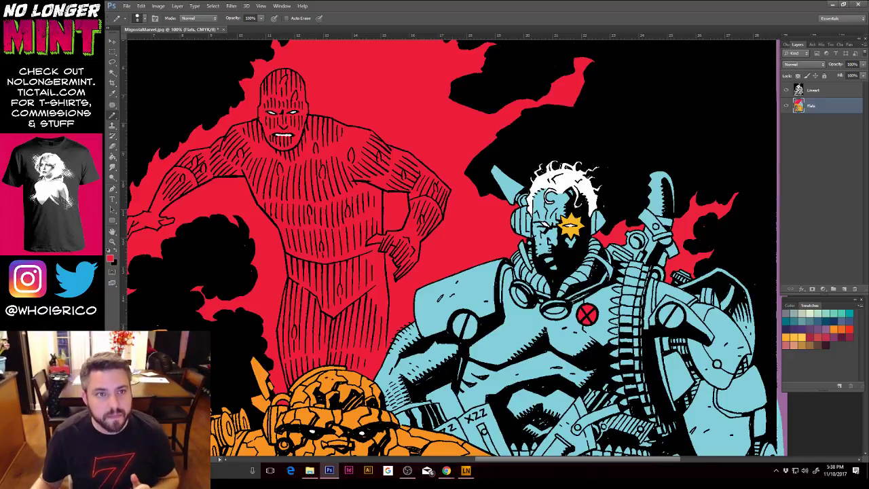
key("alt+Tab")
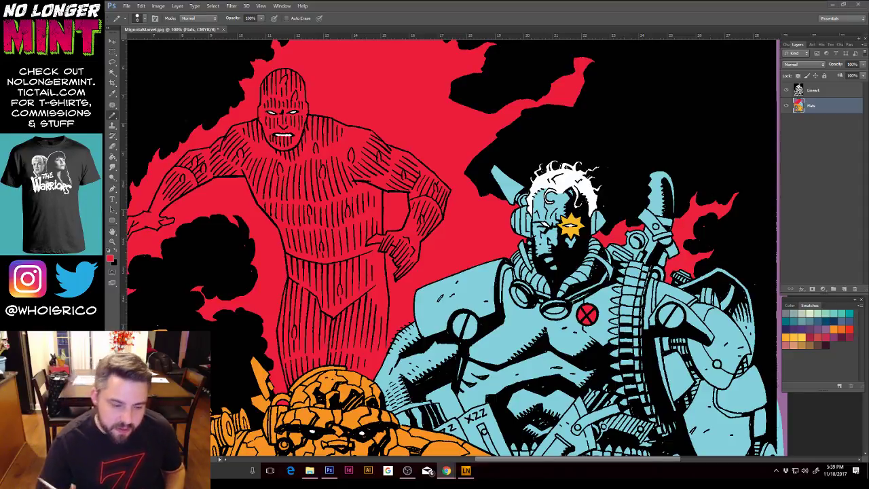
Step: Select the flame area beneath the Human Torch's outstretched arm with the Polygonal Lasso, tracing along his torso, leg and arm
key("l")
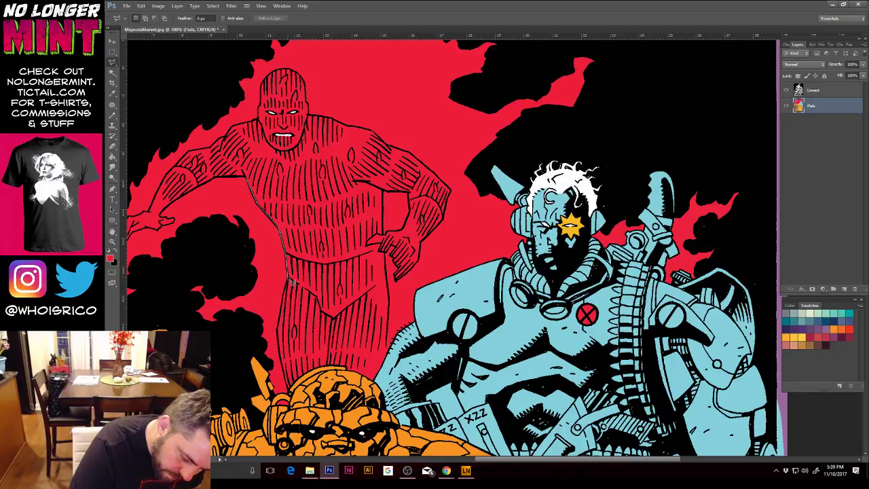
mouse_move(291, 283)
left_mouse_down()
mouse_move(280, 336)
mouse_move(290, 388)
mouse_move(266, 420)
mouse_move(216, 360)
mouse_move(125, 323)
mouse_move(182, 245)
mouse_move(186, 230)
mouse_move(174, 232)
left_mouse_up()
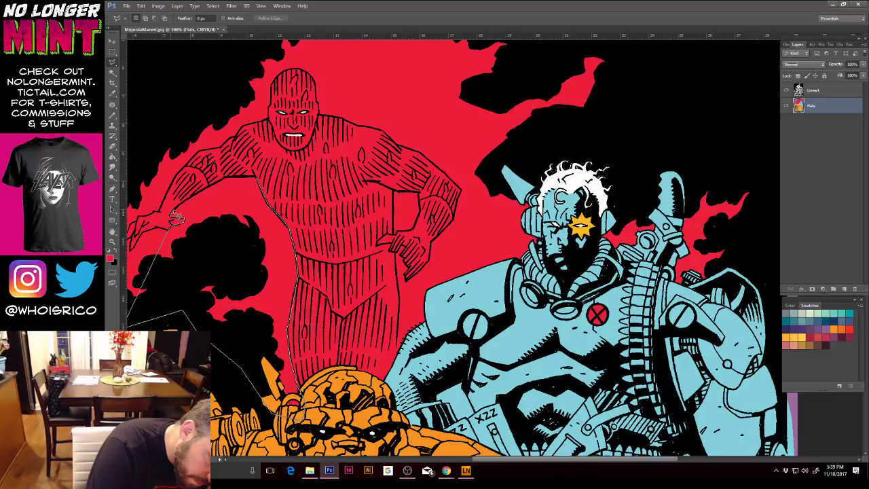
left_click_drag(187, 205, 227, 184)
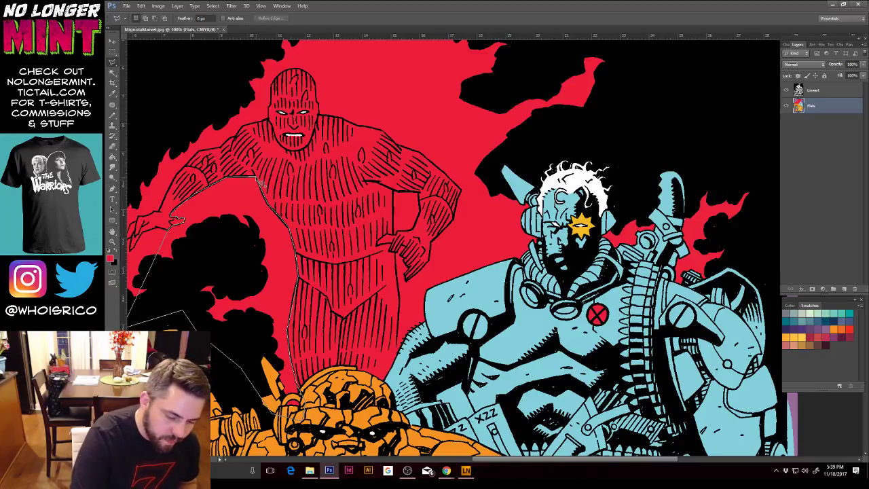
left_click(256, 177)
Step: Add the enclosed gap between the Human Torch's bent arm and torso to the selection
left_click_drag(463, 304, 592, 261)
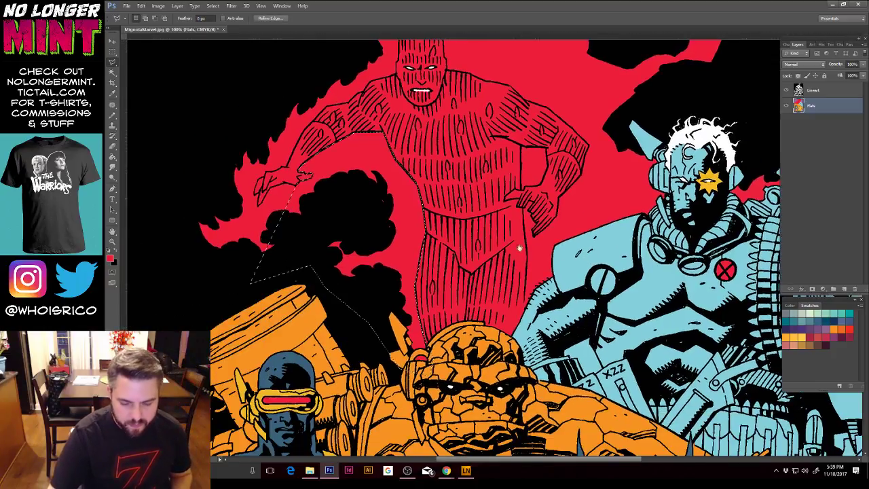
left_click(521, 149)
left_click(522, 189)
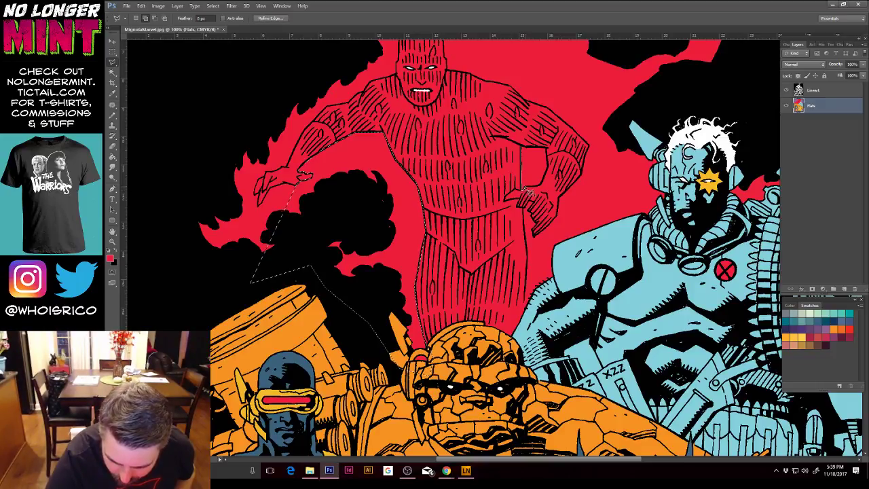
mouse_move(529, 193)
left_mouse_down()
mouse_move(547, 190)
mouse_move(549, 152)
mouse_move(525, 148)
left_mouse_up()
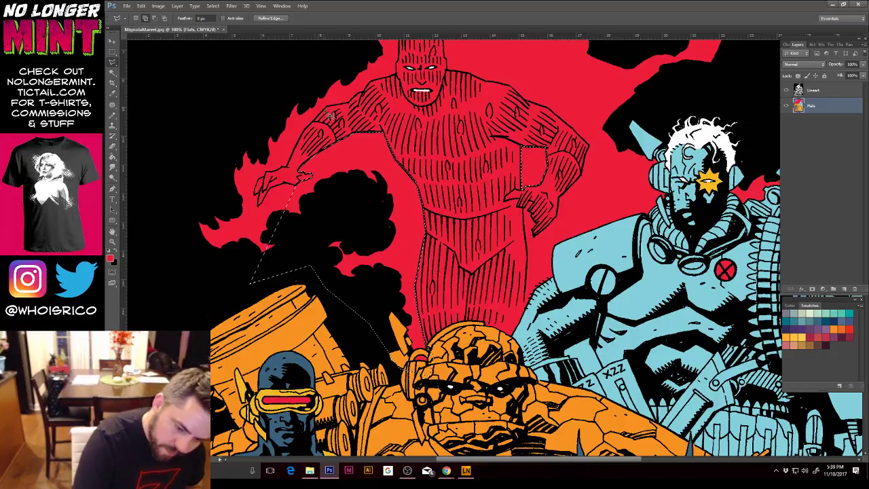
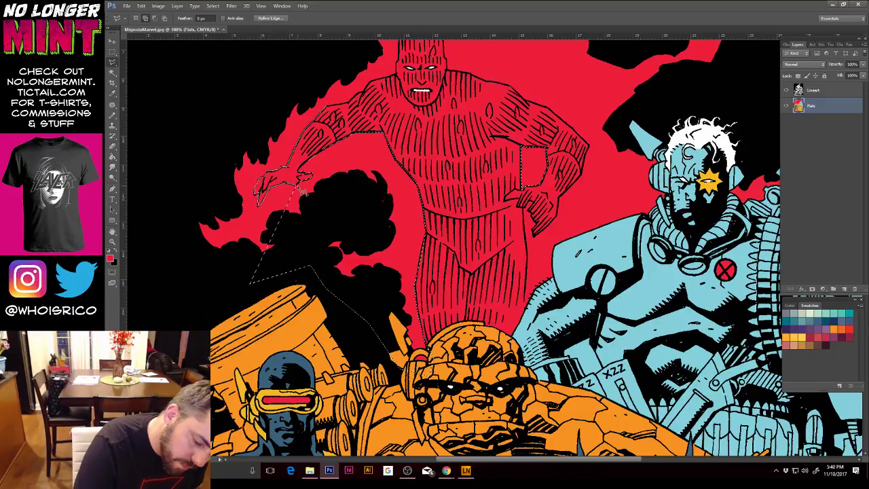
Step: Add the flames outside the Human Torch's outstretched arm and those around his head and shoulders to the selection
mouse_move(304, 192)
left_mouse_down()
mouse_move(303, 246)
mouse_move(269, 274)
mouse_move(225, 281)
mouse_move(185, 264)
mouse_move(167, 242)
mouse_move(163, 214)
mouse_move(180, 163)
mouse_move(252, 81)
mouse_move(292, 58)
mouse_move(354, 64)
mouse_move(336, 106)
left_mouse_up()
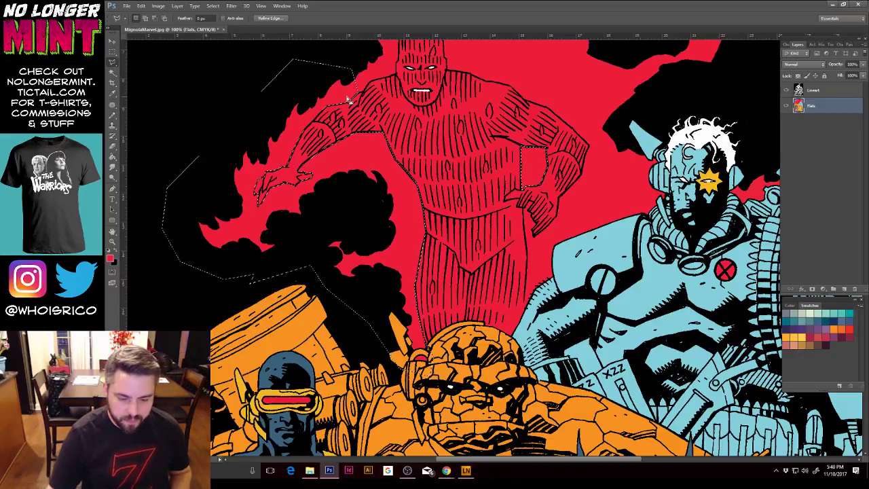
left_click_drag(541, 192, 561, 273)
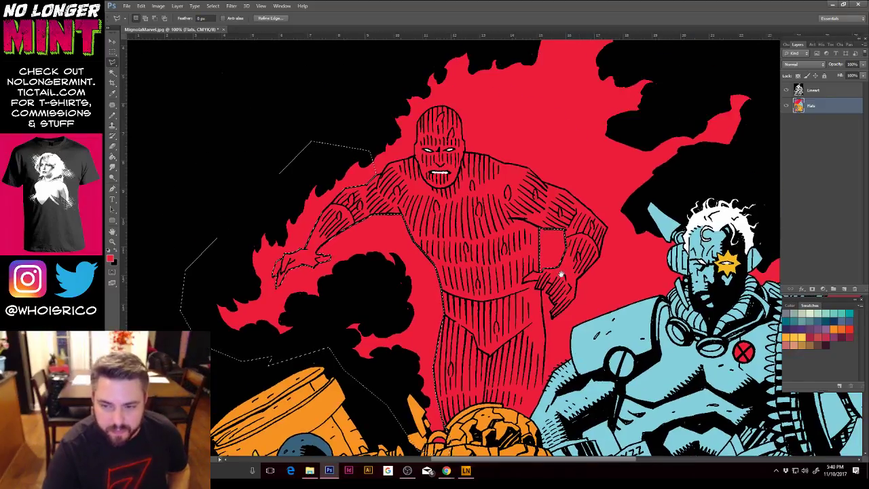
left_click(359, 115, "shift")
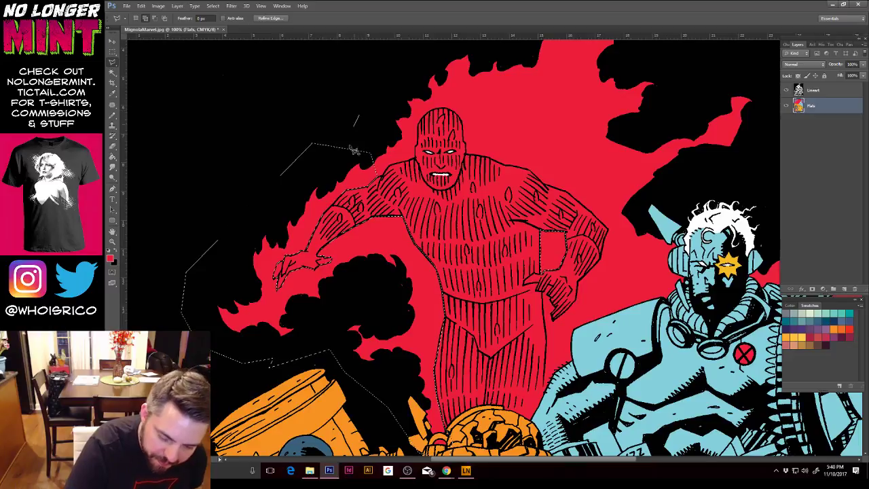
left_click(351, 164)
mouse_move(384, 181)
left_mouse_down()
mouse_move(420, 162)
mouse_move(421, 127)
mouse_move(460, 99)
mouse_move(451, 112)
mouse_move(468, 127)
mouse_move(471, 159)
mouse_move(545, 186)
mouse_move(523, 57)
mouse_move(408, 64)
mouse_move(367, 116)
left_mouse_up()
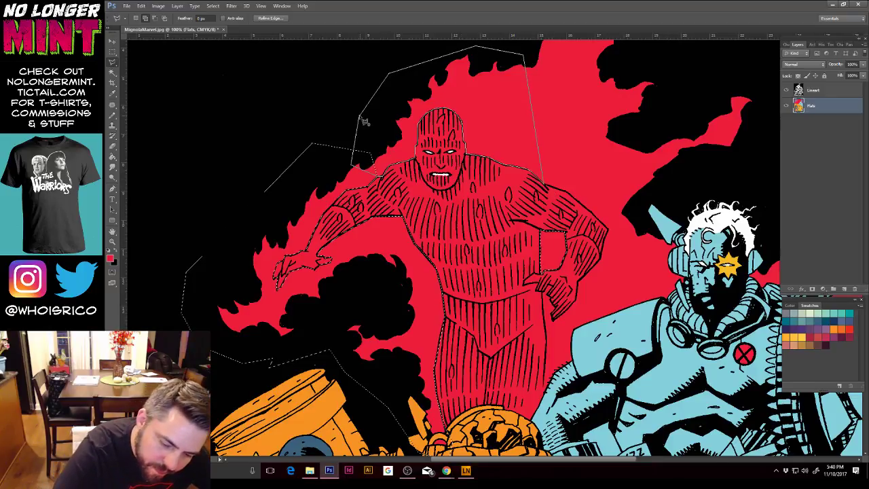
left_click(362, 112)
Step: Add the tall flame column rising above the Human Torch's shoulder to the page's upper edge to the Polygonal Lasso selection
left_click_drag(614, 178, 551, 290)
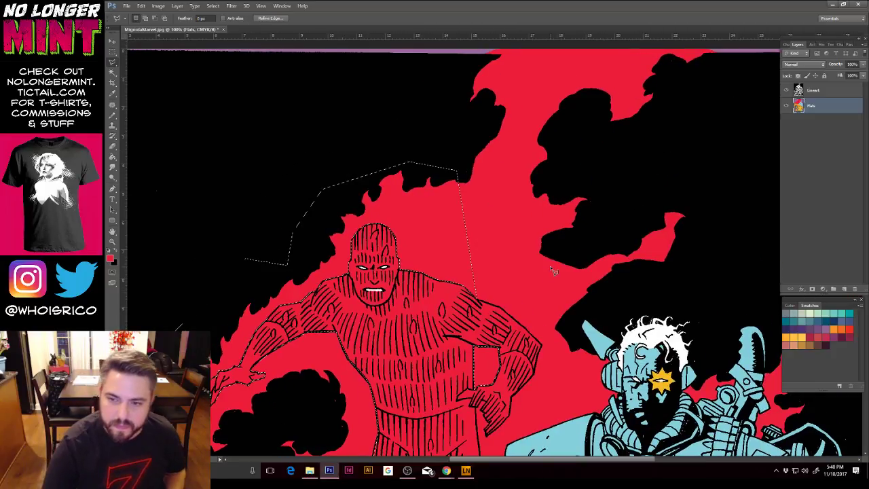
left_click(432, 199)
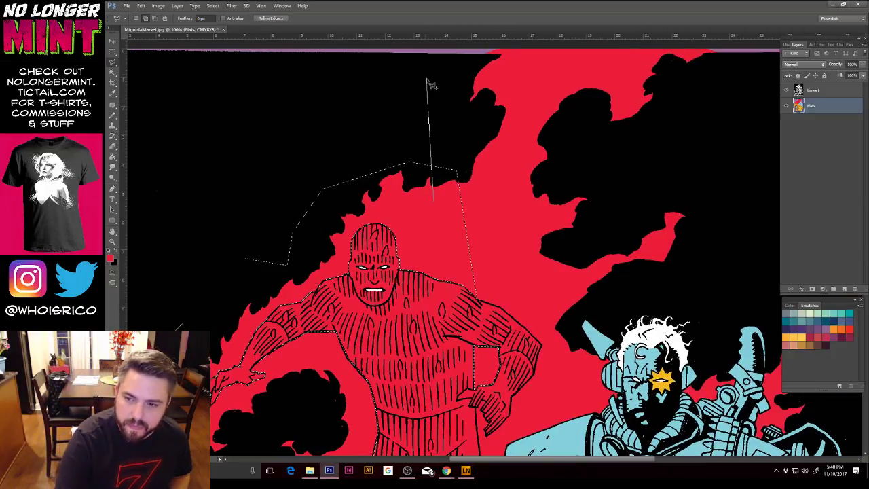
left_click(428, 80)
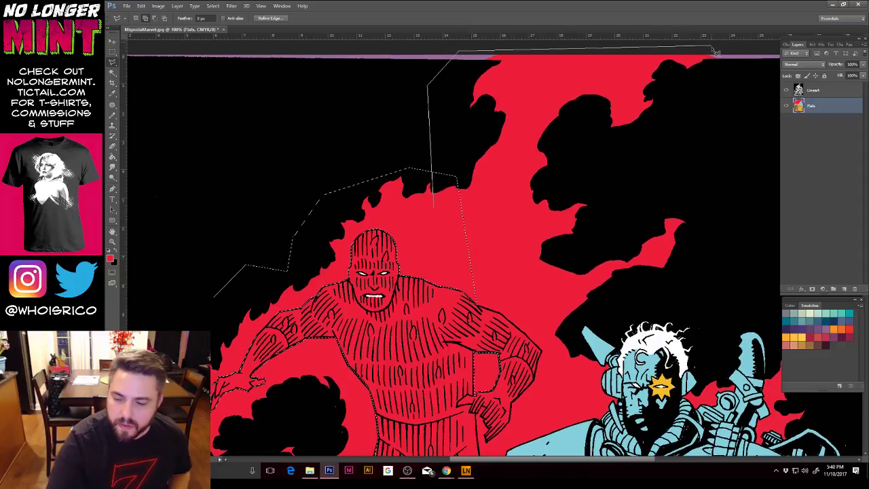
left_click(727, 52)
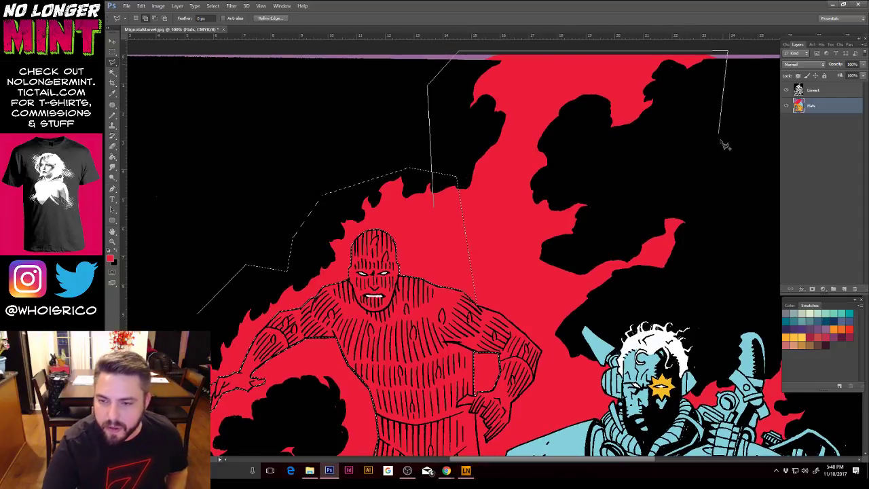
left_click(713, 230)
left_click(693, 281)
left_click(621, 309)
left_click(575, 382)
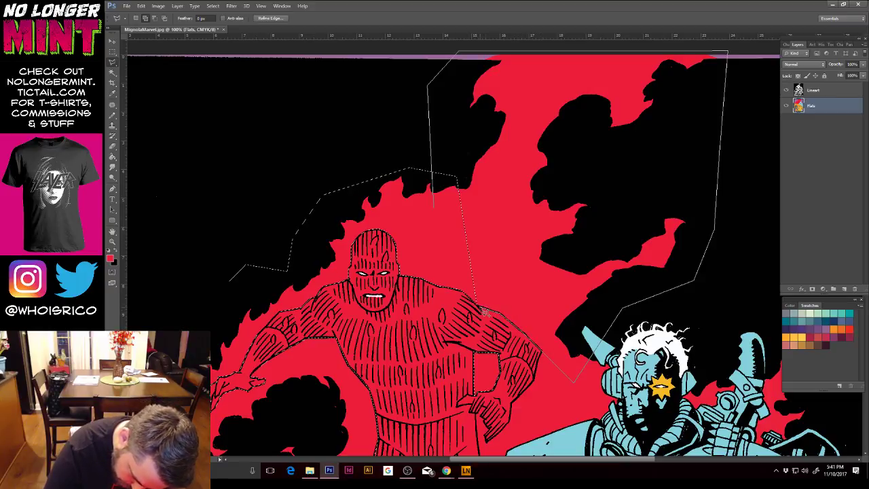
left_click(477, 303)
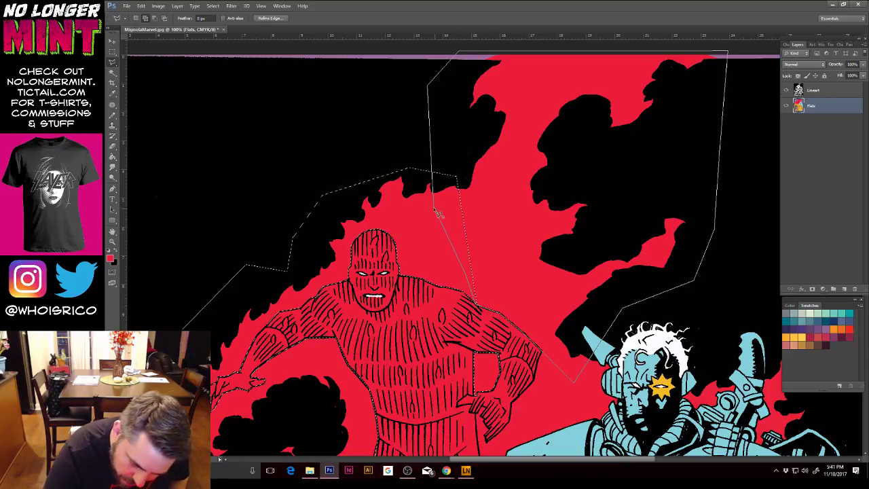
double_click(432, 178)
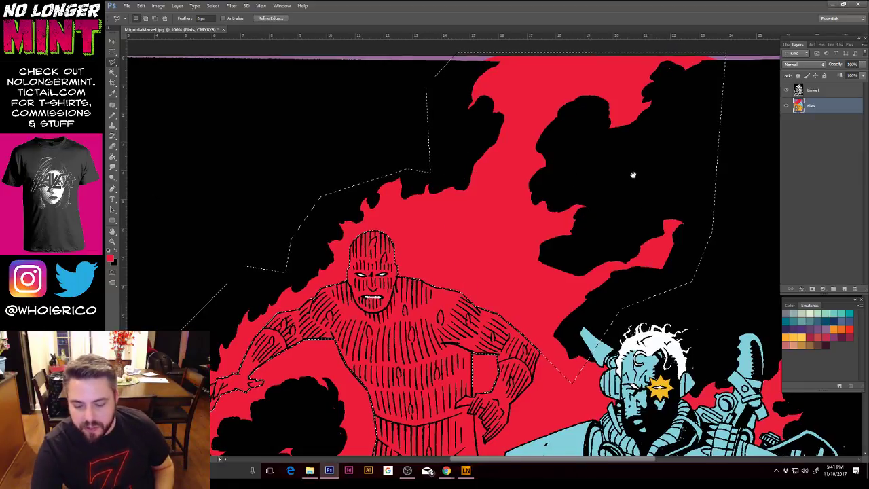
Step: Add the flames between the Human Torch's bent arm and leg and Cable's shoulder and head to the selection
left_click_drag(641, 274, 618, 190)
mouse_move(603, 271)
left_mouse_down()
mouse_move(596, 246)
mouse_move(622, 214)
left_mouse_up()
left_click_drag(537, 199, 551, 174)
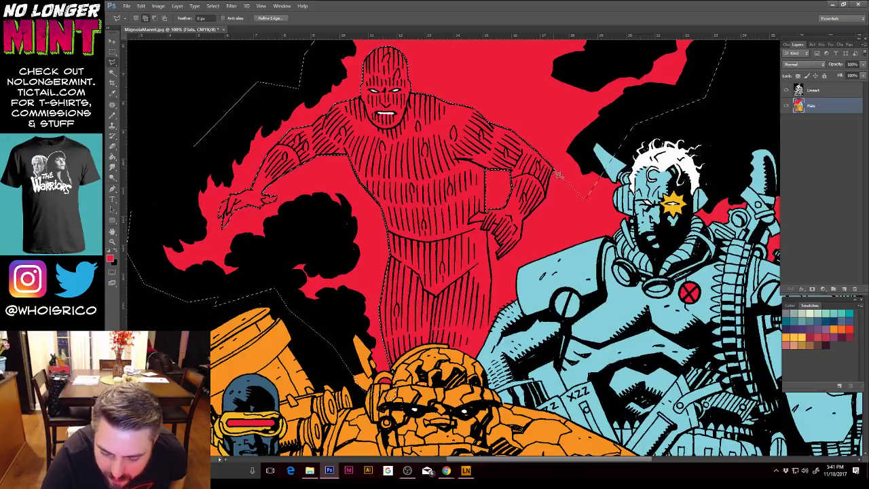
left_click(523, 222)
left_click(521, 238)
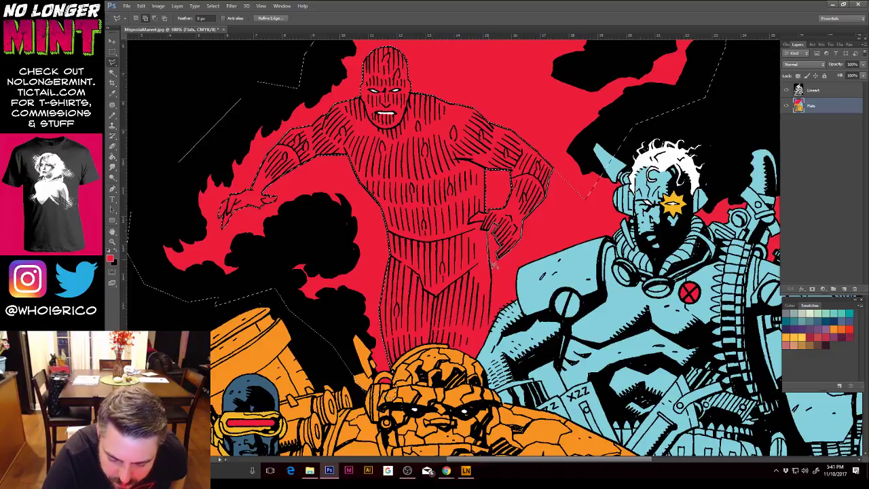
left_click(488, 344)
left_click(693, 258)
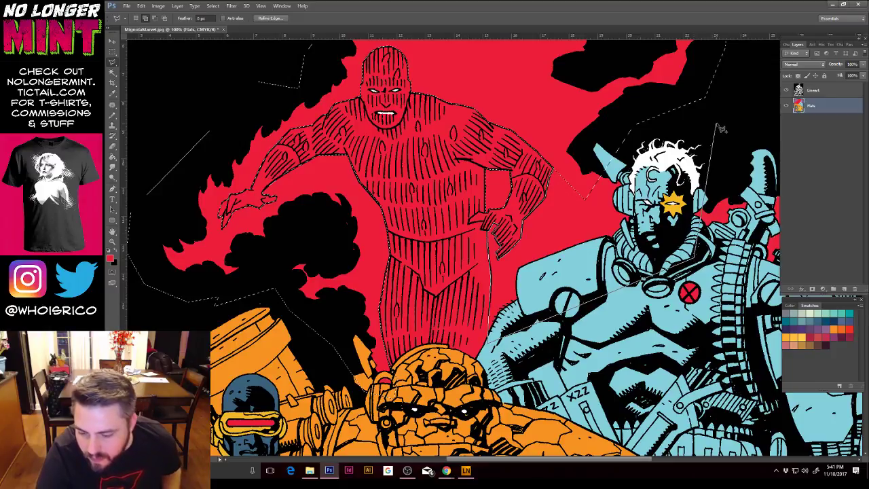
left_click(717, 122)
left_click(686, 89)
left_click(558, 171)
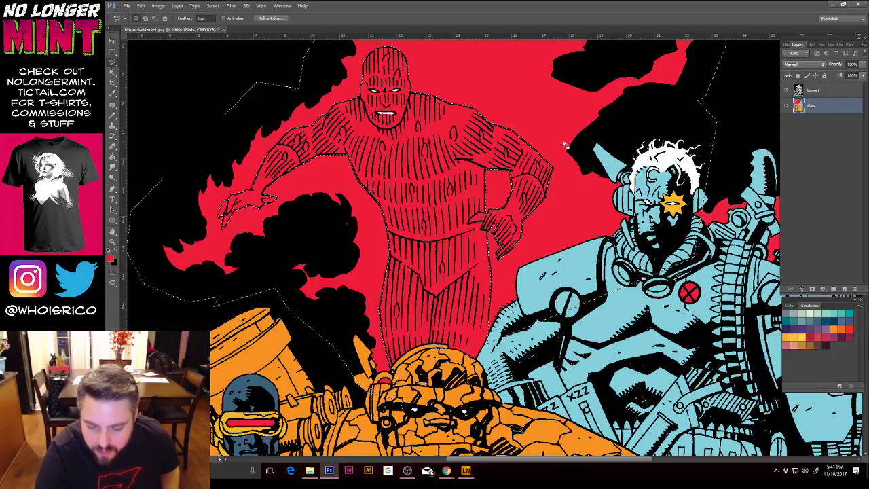
Step: Add the flames behind Cable's gun and far shoulder to the selection
left_click_drag(620, 218, 541, 193)
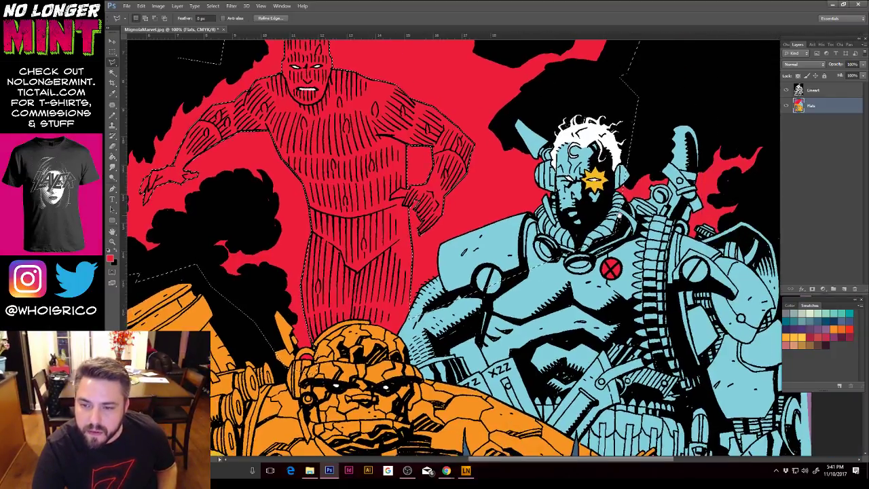
left_click(625, 157)
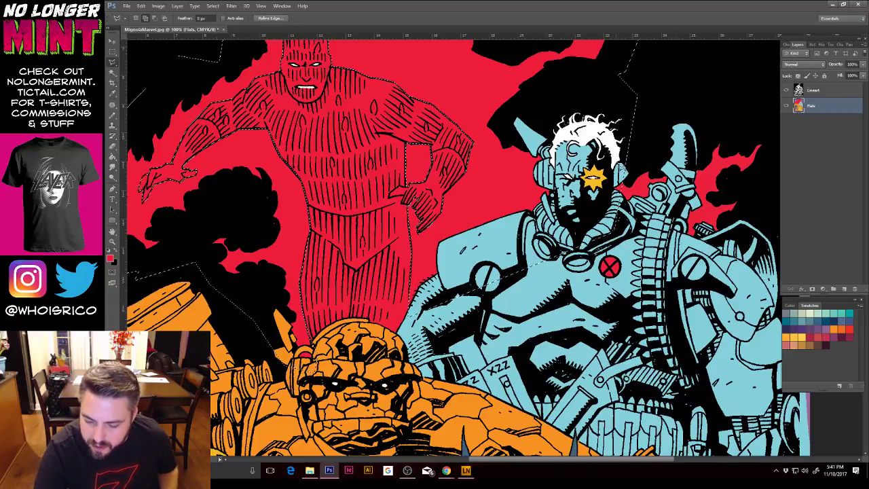
left_click(773, 149)
left_click(773, 202)
left_click(750, 247)
left_click(702, 272)
left_click(631, 225)
left_click(602, 203)
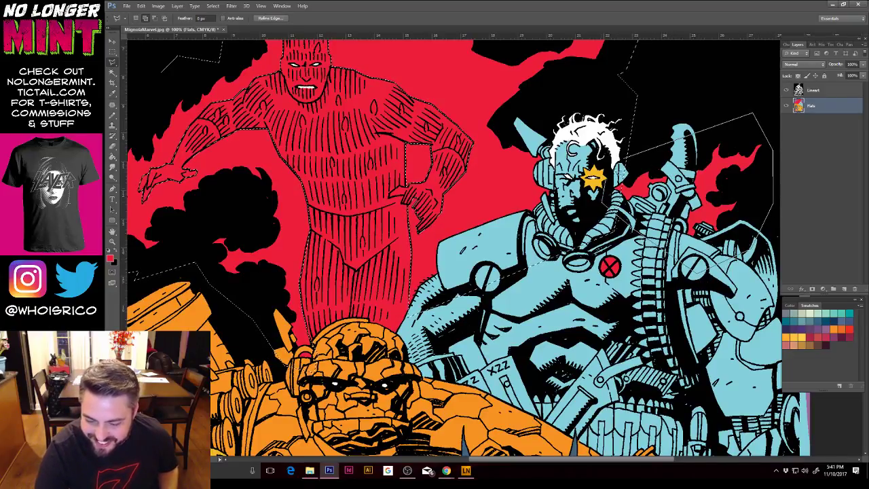
left_click(625, 158)
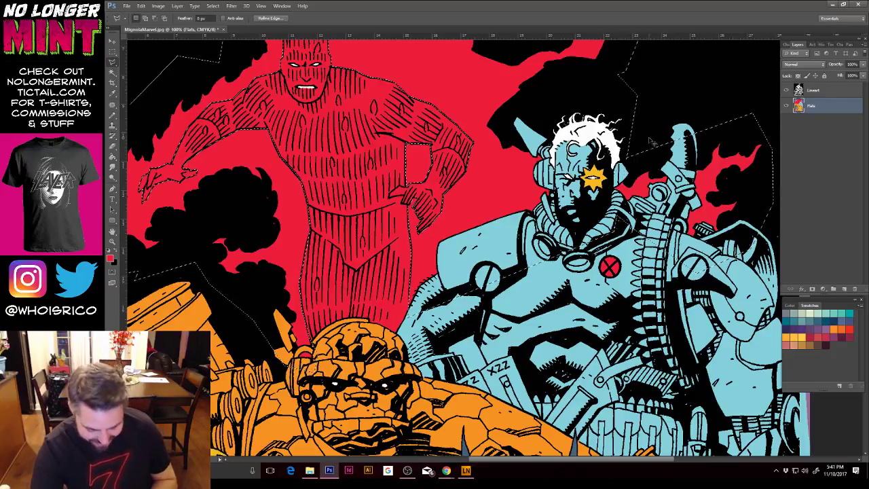
Step: Fill the selected flames around the Human Torch and behind Cable's gun with yellow-orange f2b824 using the Paint Bucket
key("ctrl+minus")
key("ctrl+minus")
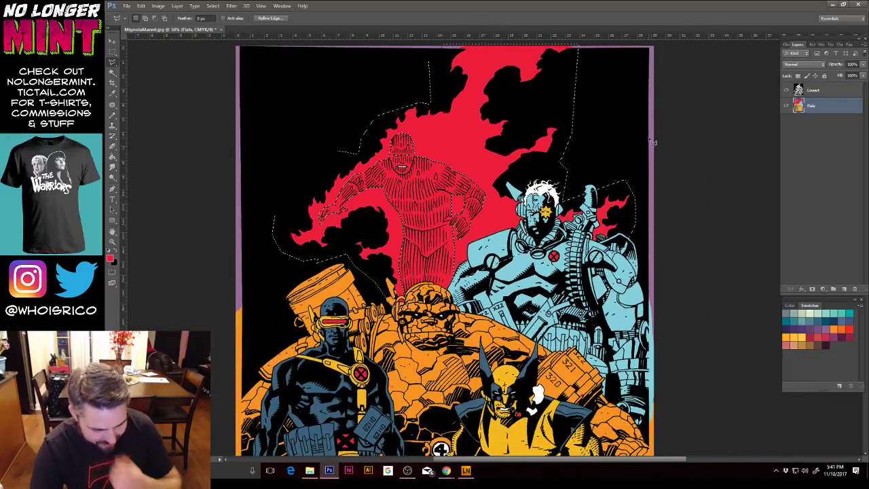
left_click(112, 157)
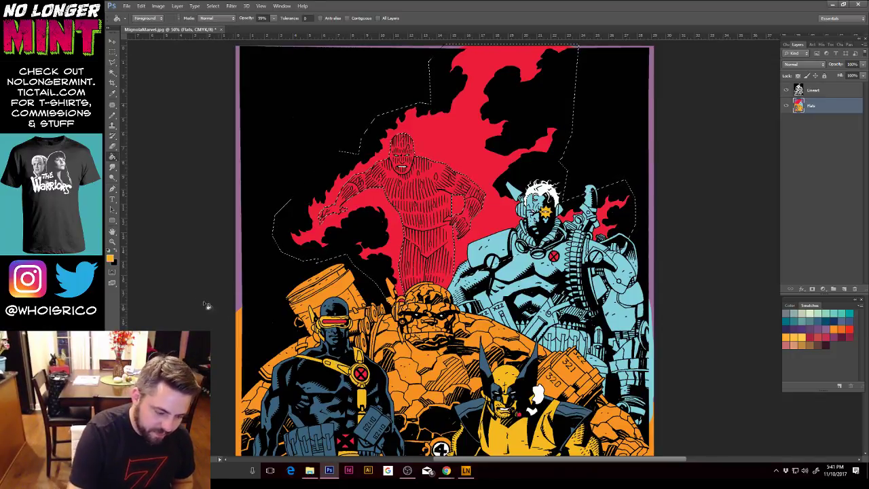
left_click(109, 257)
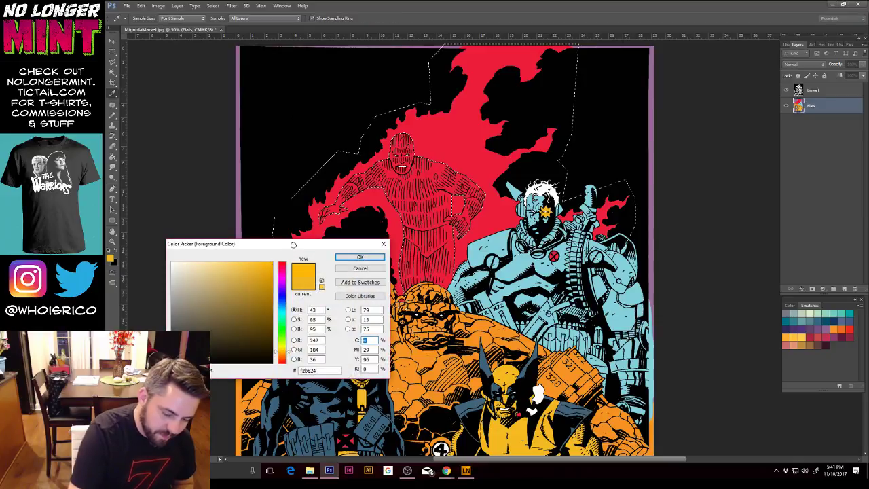
key("Return")
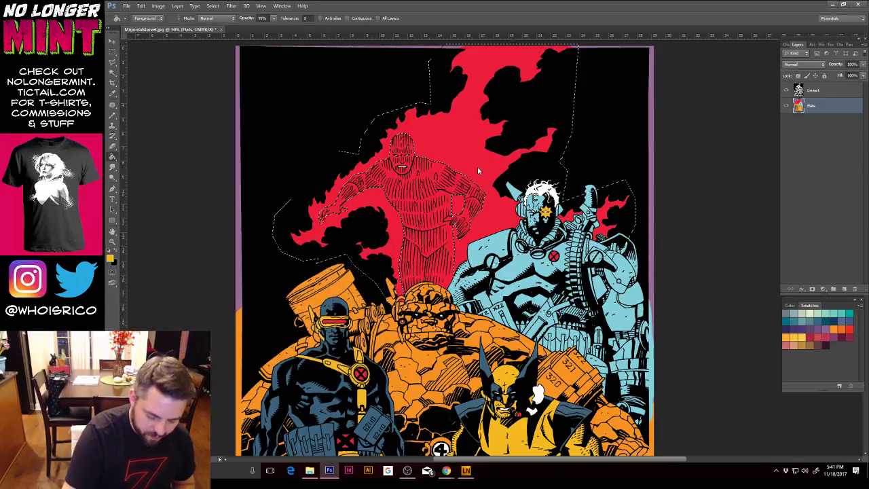
left_click(490, 168)
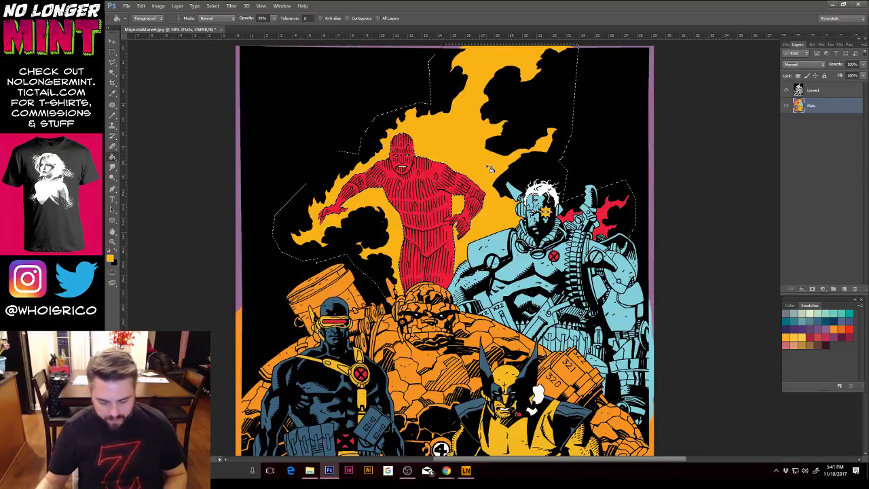
key("ctrl+minus")
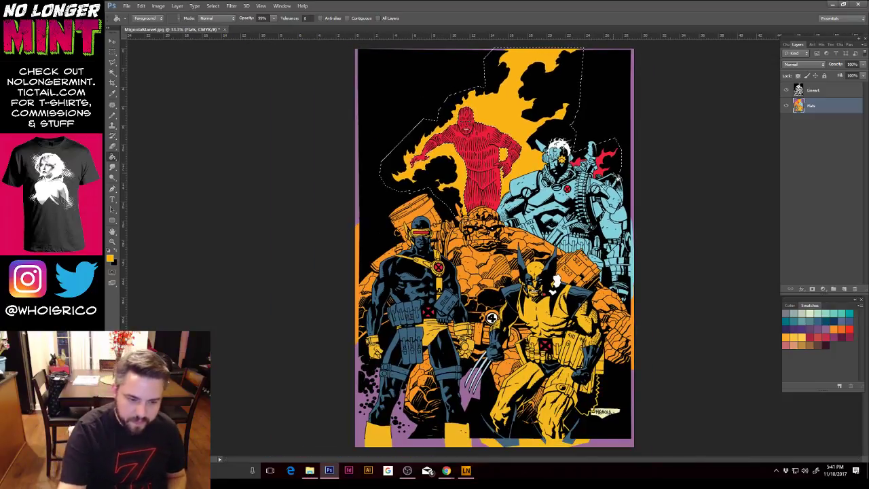
left_click(615, 166)
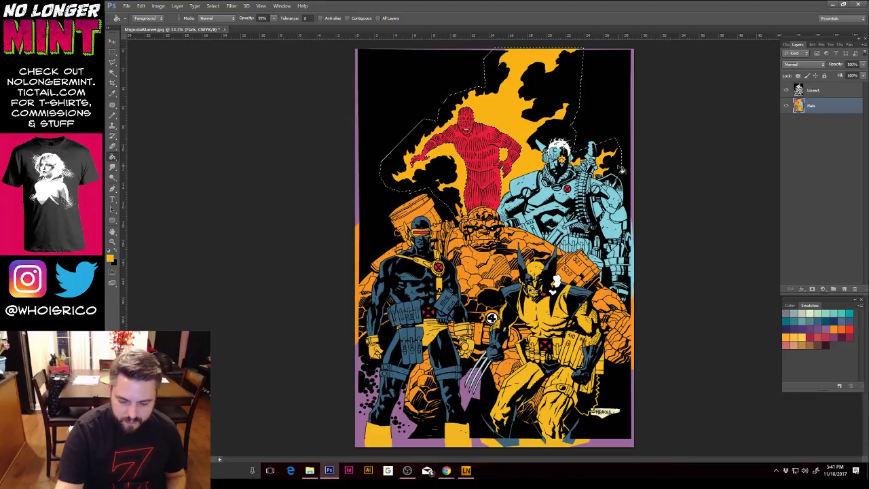
Step: Shift the hue of the yellow-orange flames to bright yellow with a Hue/Saturation adjustment
key("w")
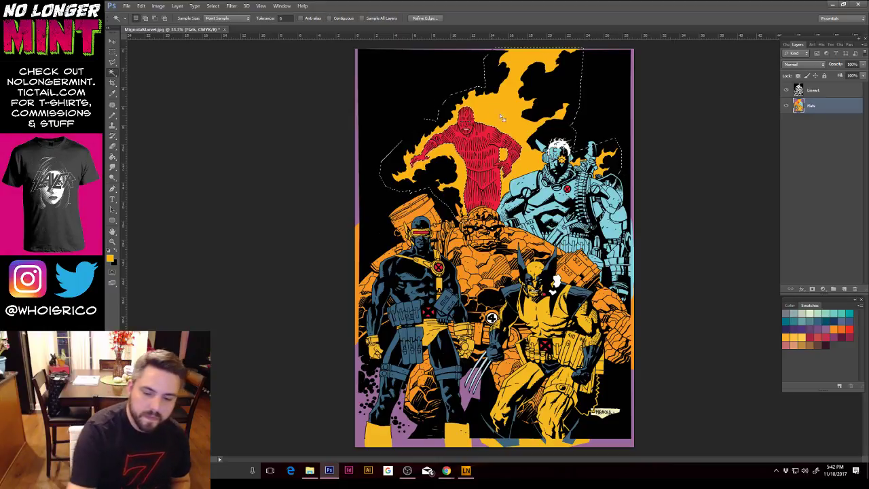
left_click_drag(540, 122, 689, 156)
key("ctrl+z")
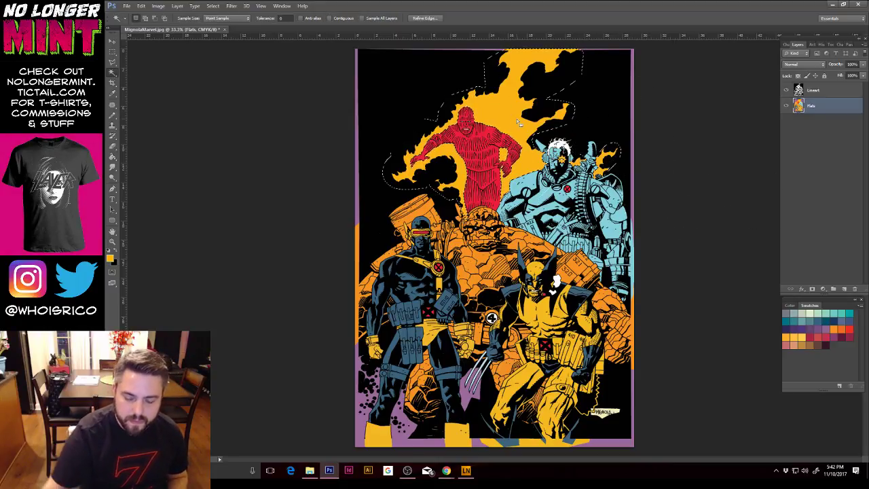
key("ctrl+d")
key("ctrl+u")
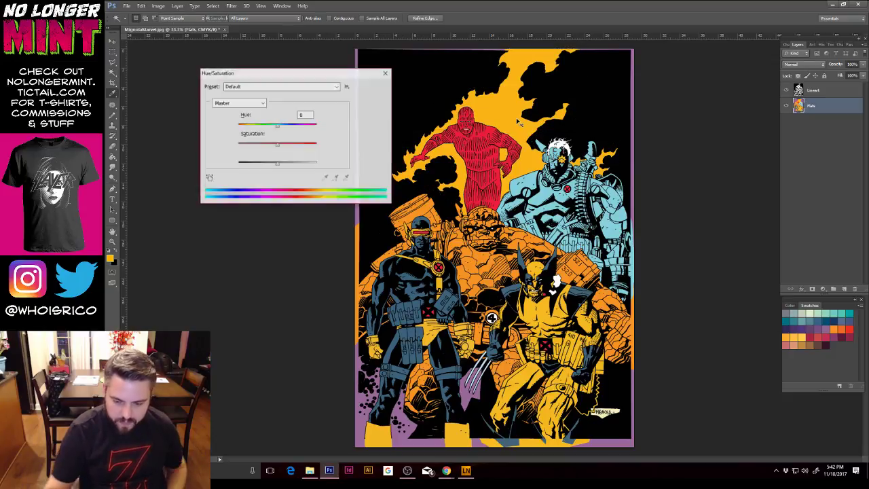
left_click_drag(276, 129, 286, 129)
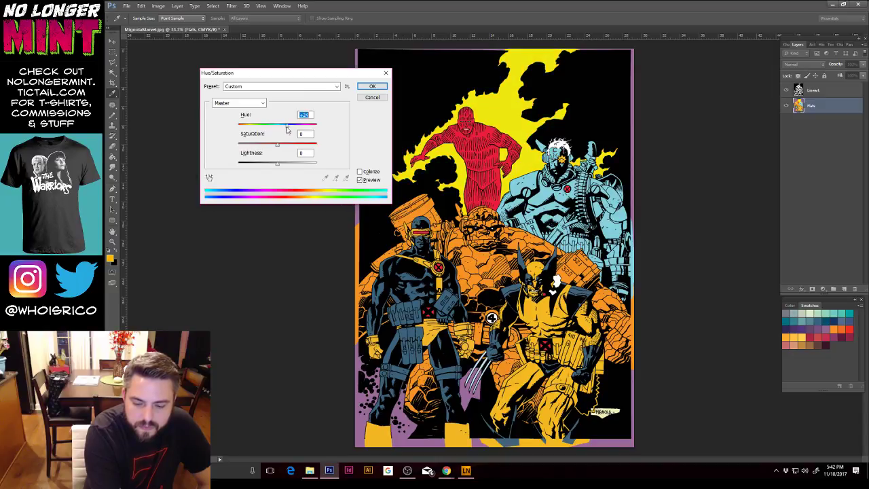
left_click(371, 86)
key("w")
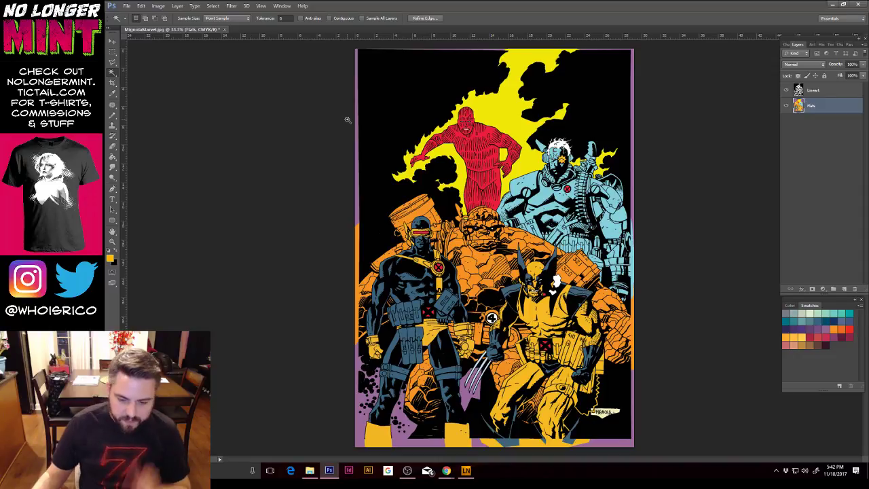
Step: Select Cable's headgear fin, earpiece and collar strap on the side facing the Human Torch with the Polygonal Lasso
left_click(113, 241)
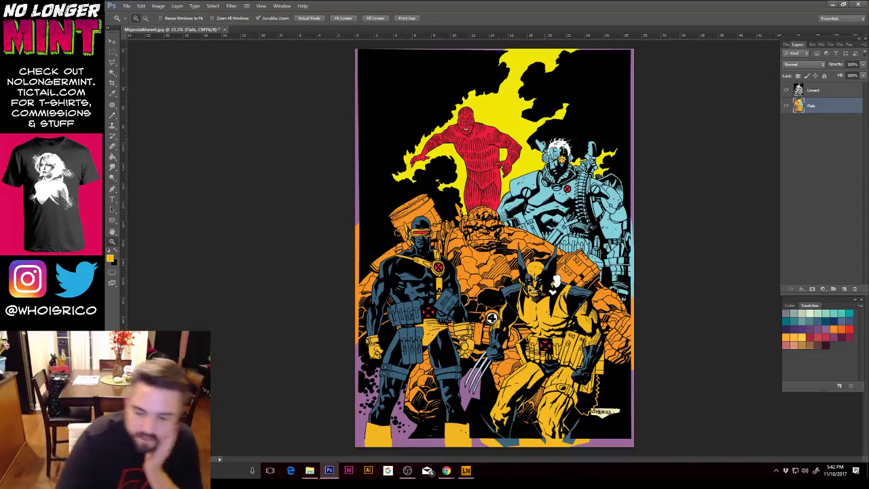
mouse_move(544, 141)
left_mouse_down()
mouse_move(589, 181)
mouse_move(570, 193)
mouse_move(692, 258)
mouse_move(566, 140)
left_mouse_up()
left_click(112, 62)
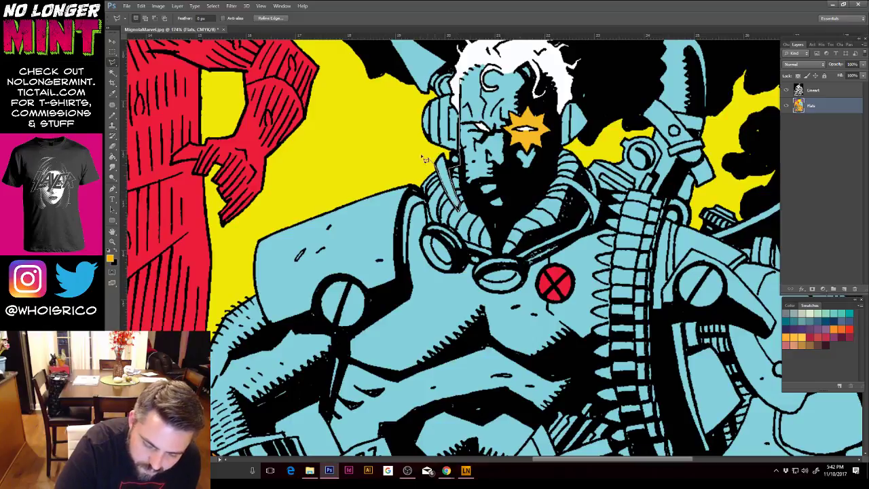
mouse_move(424, 161)
left_mouse_down()
mouse_move(401, 125)
mouse_move(371, 14)
mouse_move(381, 66)
mouse_move(405, 44)
mouse_move(462, 101)
left_mouse_up()
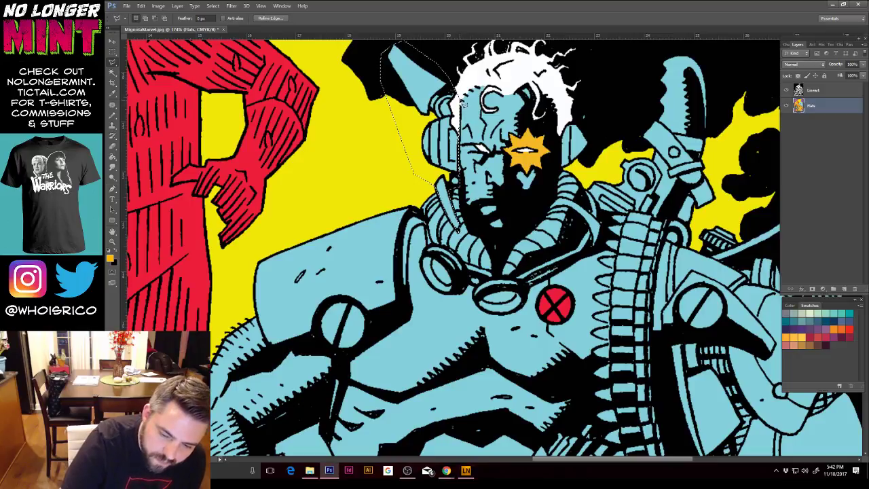
Step: Choose a muted grey-blue foreground colour and fill the selected headgear parts with it
left_click(110, 260)
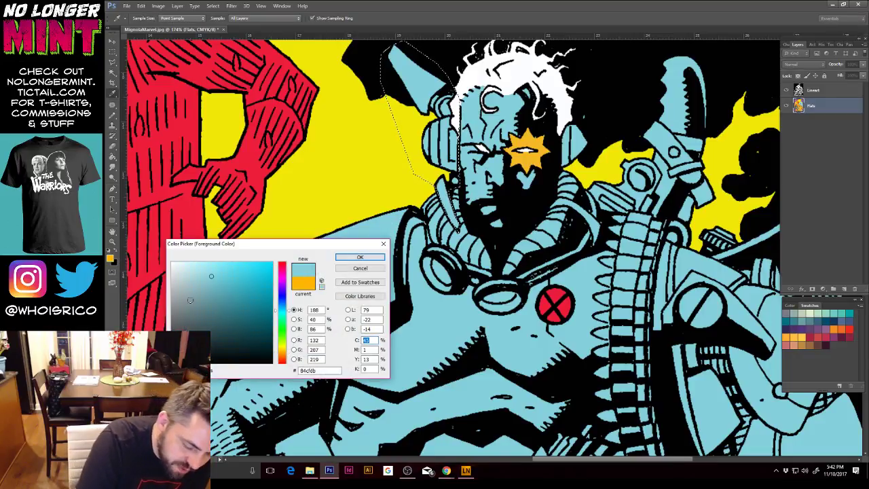
left_click(360, 256)
left_click(112, 167)
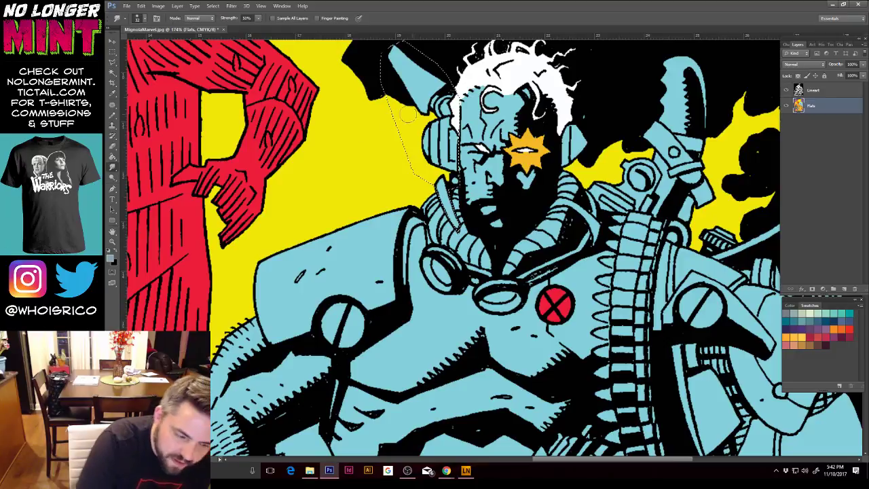
left_click(112, 157)
left_click(444, 102)
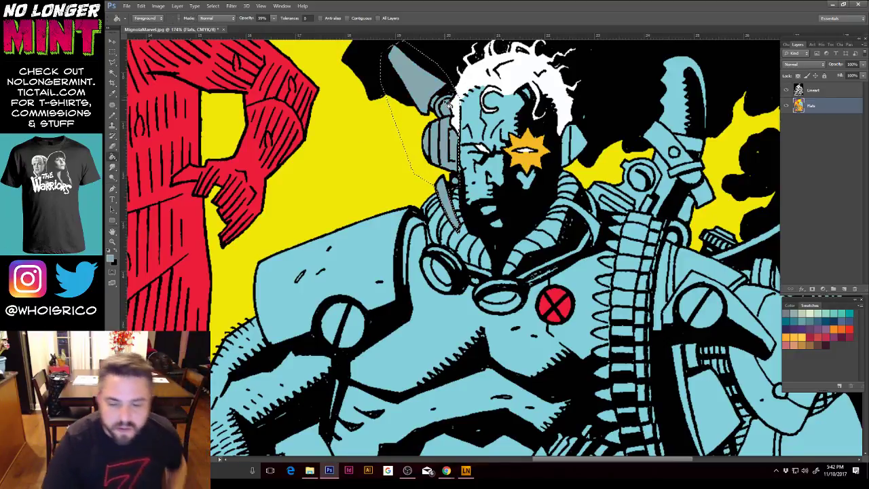
Step: Select Cable's other earpiece with a rectangular marquee and fill it with the same grey-blue
key("m")
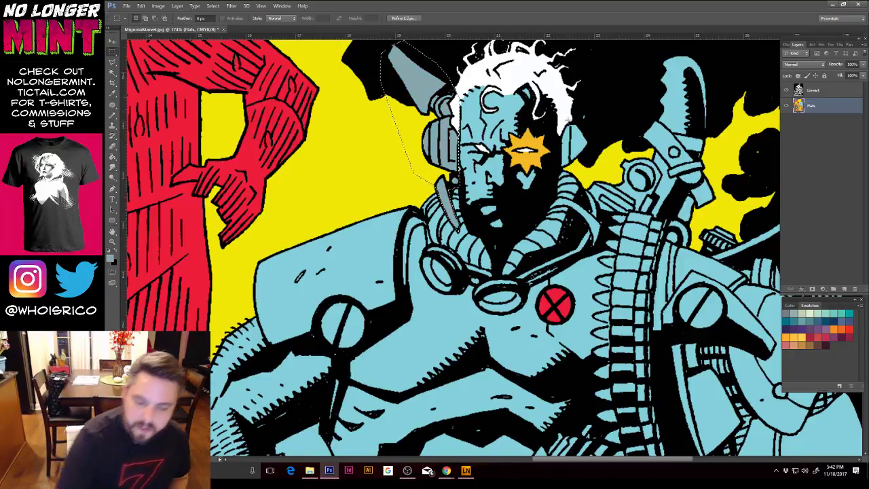
left_click_drag(562, 117, 595, 167)
key("g")
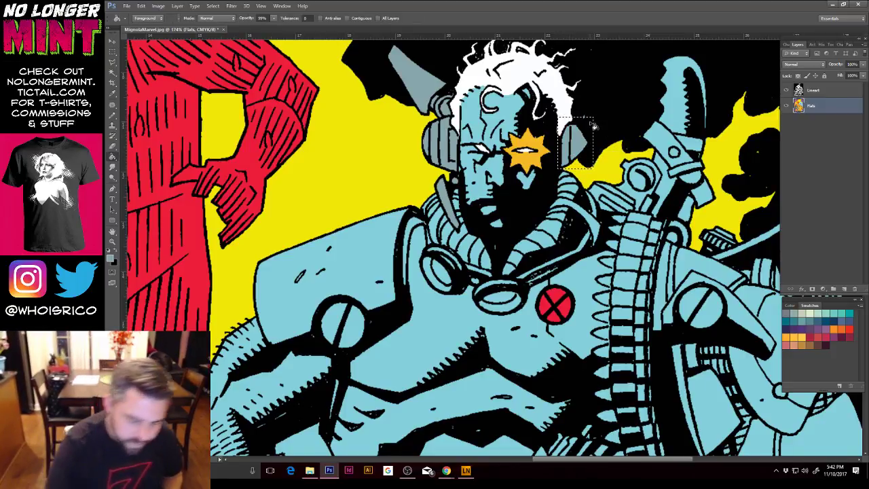
Step: Select both sides of Cable's ribbed neck collar with the Polygonal Lasso, leaving out his chin
key("m")
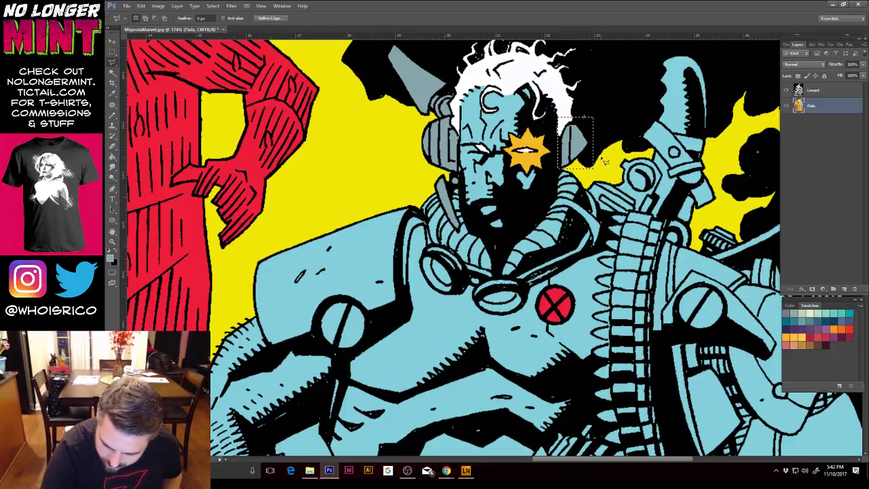
left_click_drag(601, 159, 575, 171)
left_click(562, 167)
left_click(554, 175)
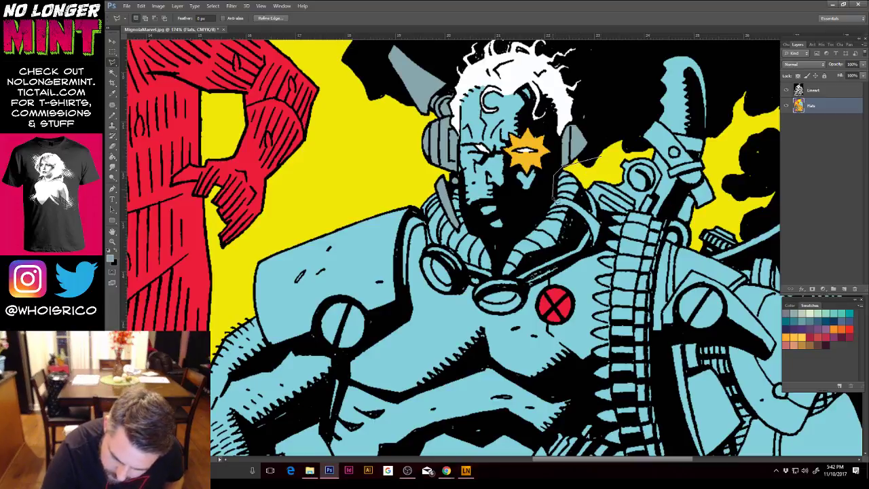
left_click(553, 195)
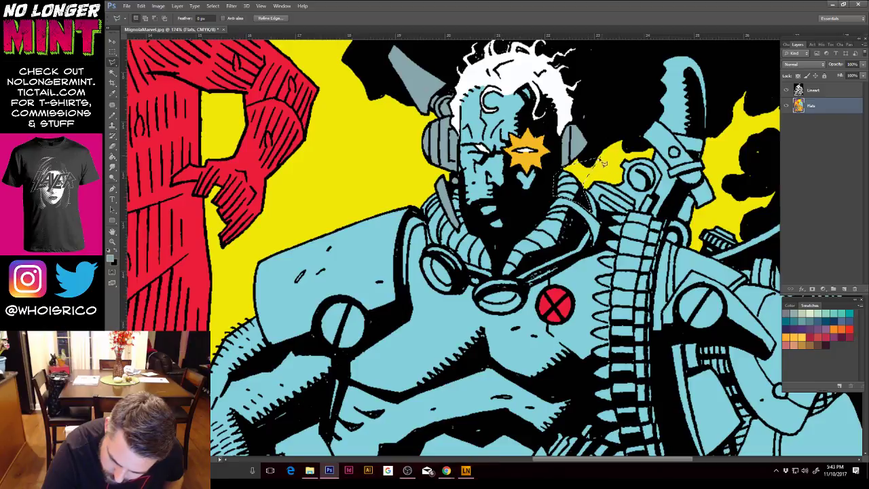
key("shift")
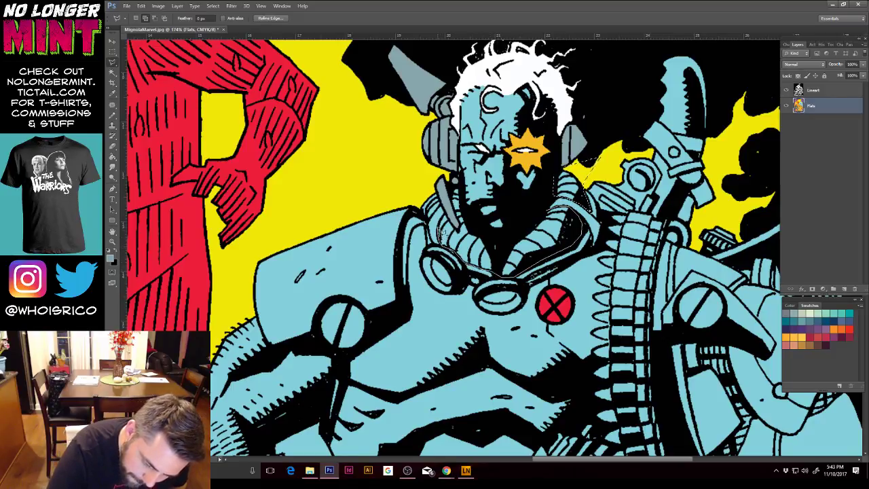
left_click_drag(470, 219, 497, 255)
left_click(547, 213)
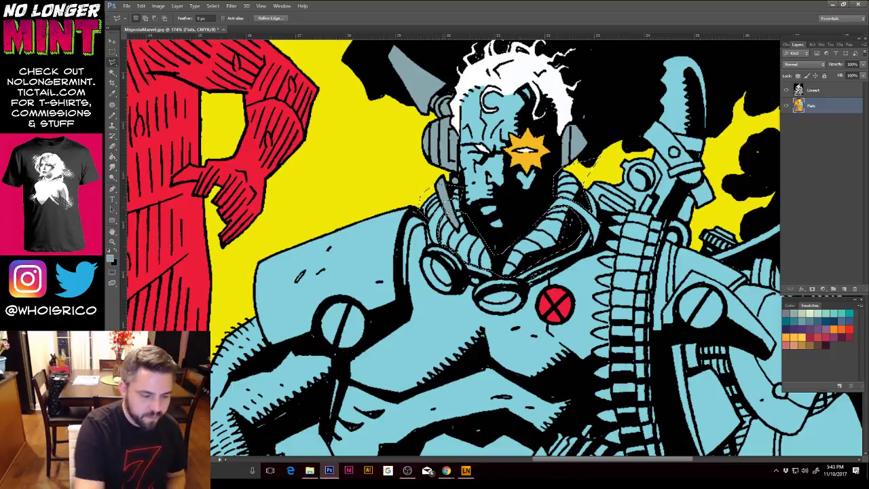
Step: Choose a muted brown foreground colour (#997f59), fill the selected neck collar with it and deselect
left_click(111, 257)
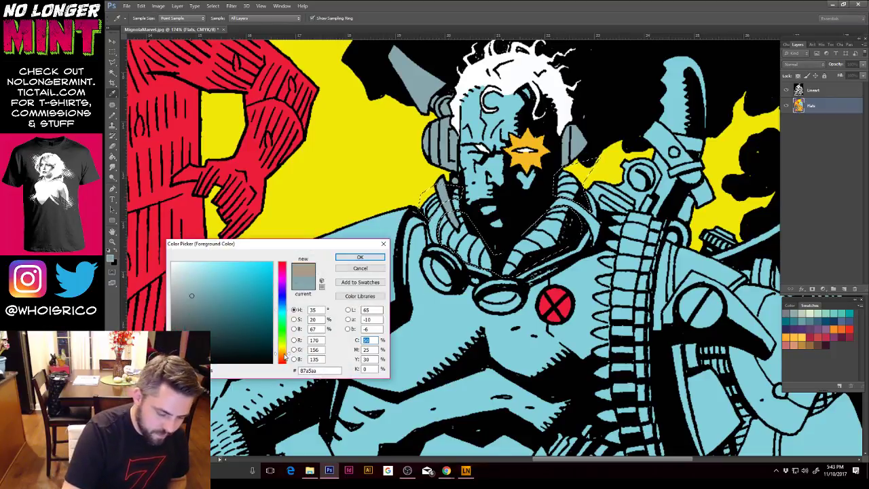
left_click(213, 302)
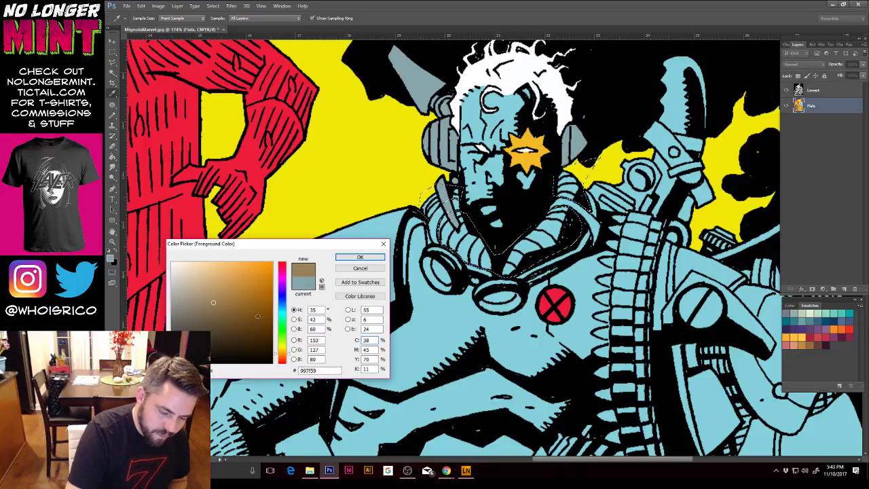
left_click(361, 258)
key("g")
left_click(474, 262)
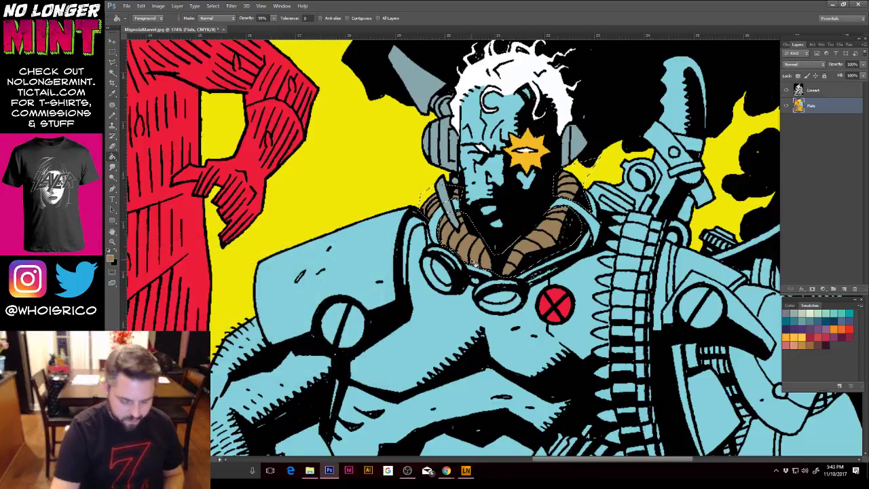
key("ctrl+d")
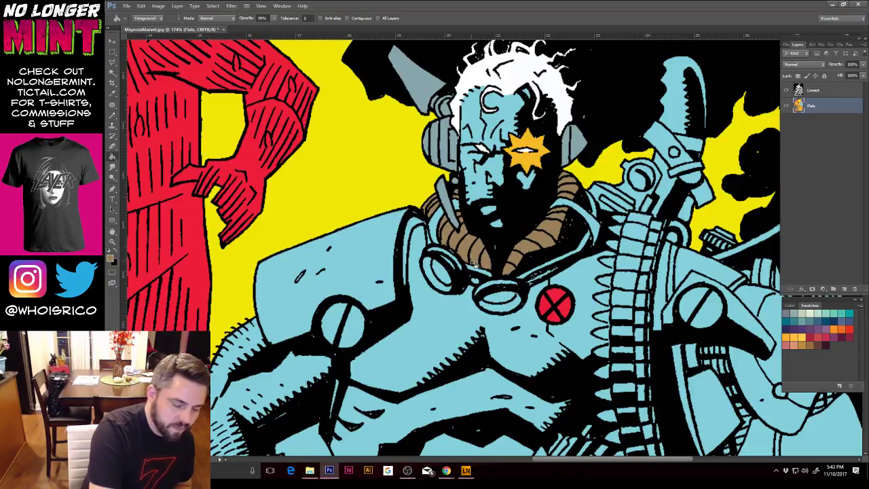
Step: Sample the bright flame yellow and touch up the background beside Cable's earpiece with the Pencil
left_click(112, 117)
left_click(422, 165, "alt")
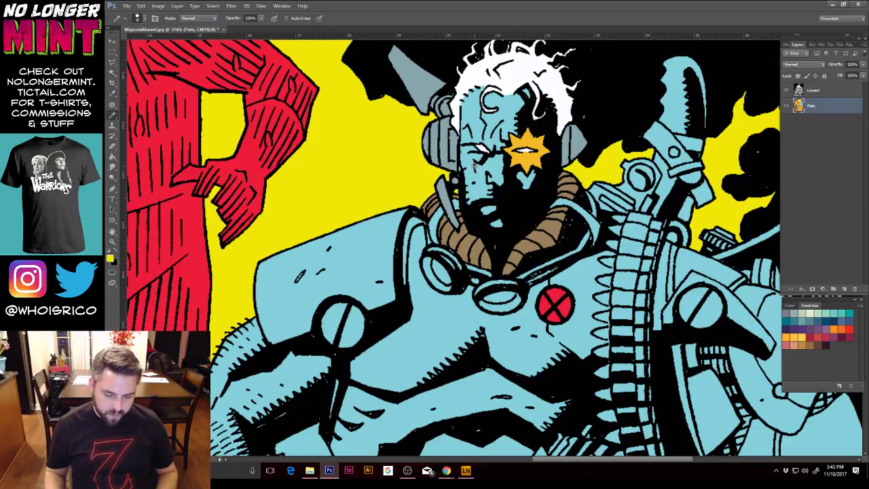
key("ctrl+minus")
key("ctrl+minus")
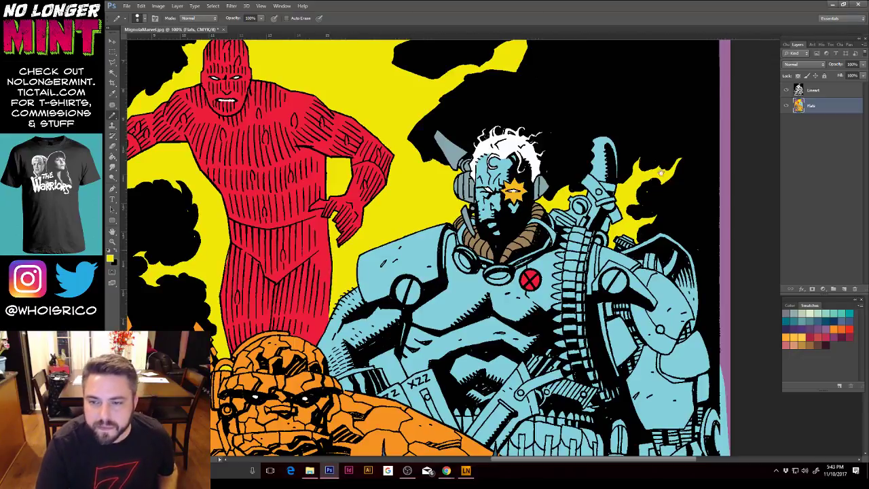
Step: Select Cable's large shoulder pad on the side facing the Human Torch with the Polygonal Lasso
left_click_drag(568, 350, 629, 218)
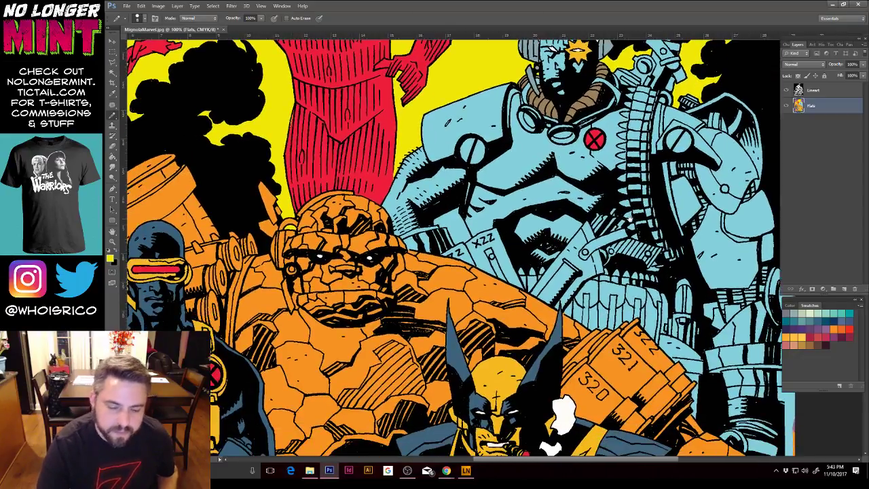
key("l")
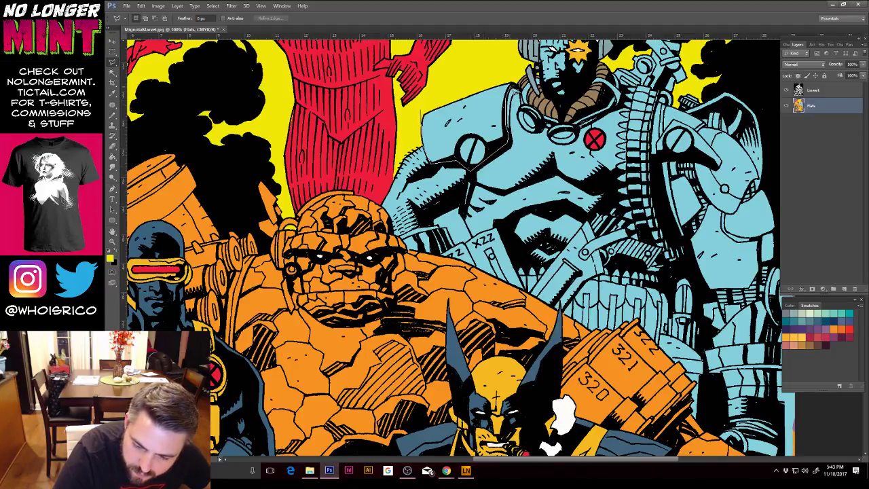
left_click(515, 71)
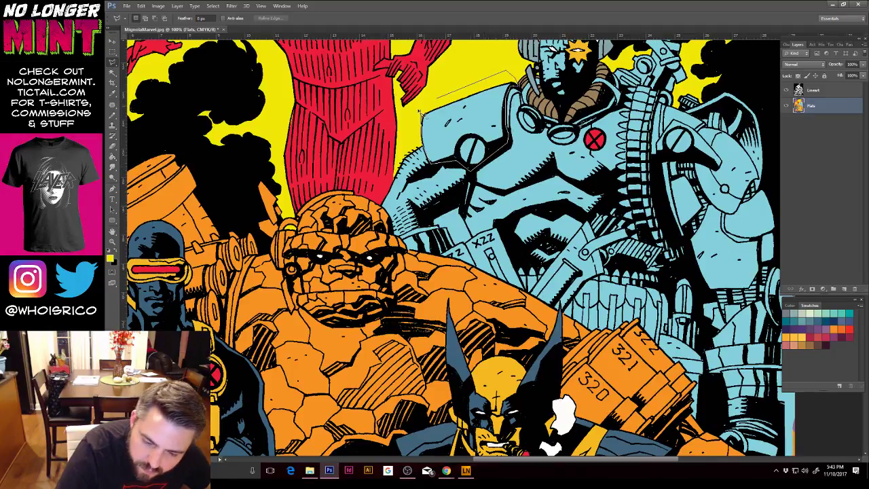
left_click(420, 111)
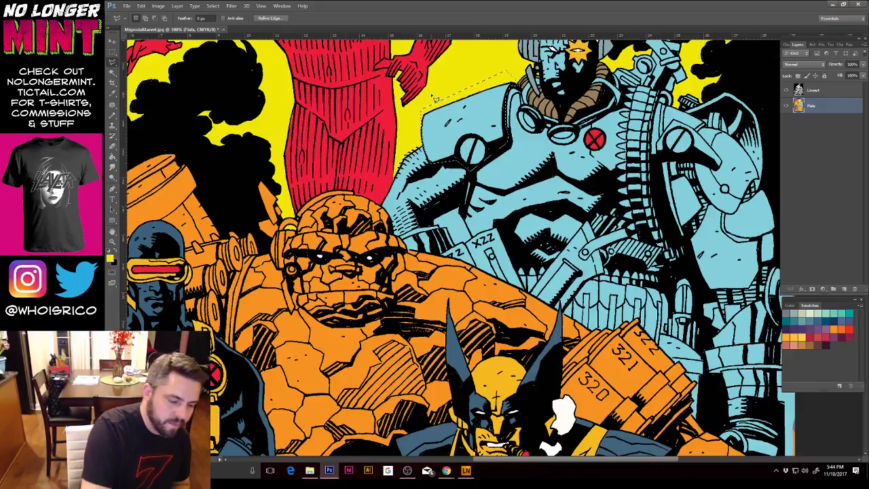
Step: Sample the collar's brown, shift it to a lighter, greyer taupe and fill the selected shoulder pad with it
left_click(110, 258)
left_click(541, 98)
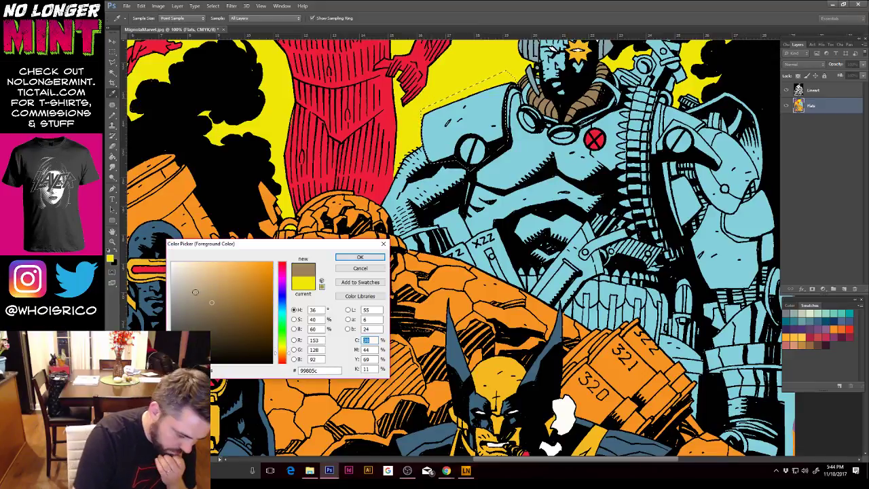
left_click(357, 257)
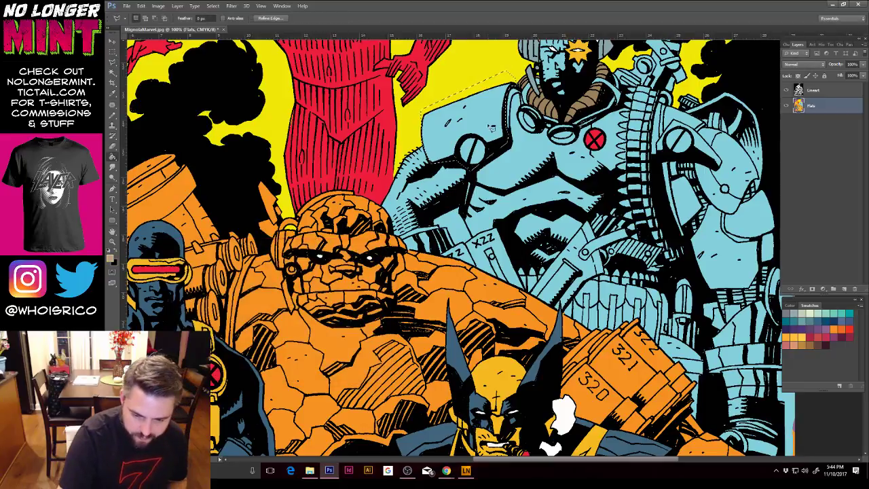
key("g")
left_click(496, 127)
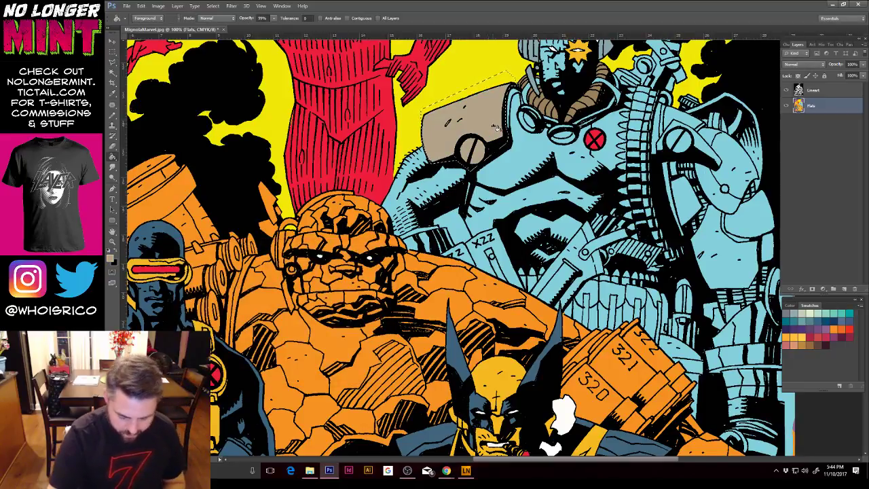
Step: Select Cyclops' exposed lower face below the visor with the Polygonal Lasso
key("ctrl+minus")
key("ctrl+minus")
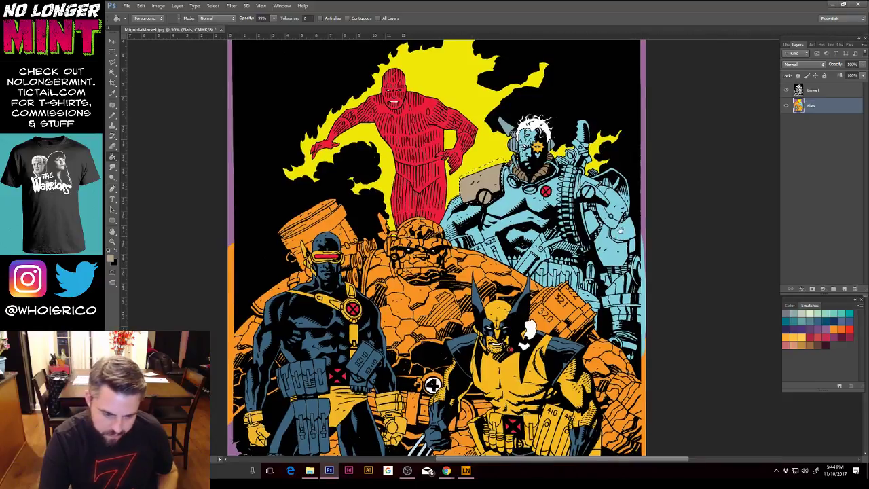
left_click(113, 242)
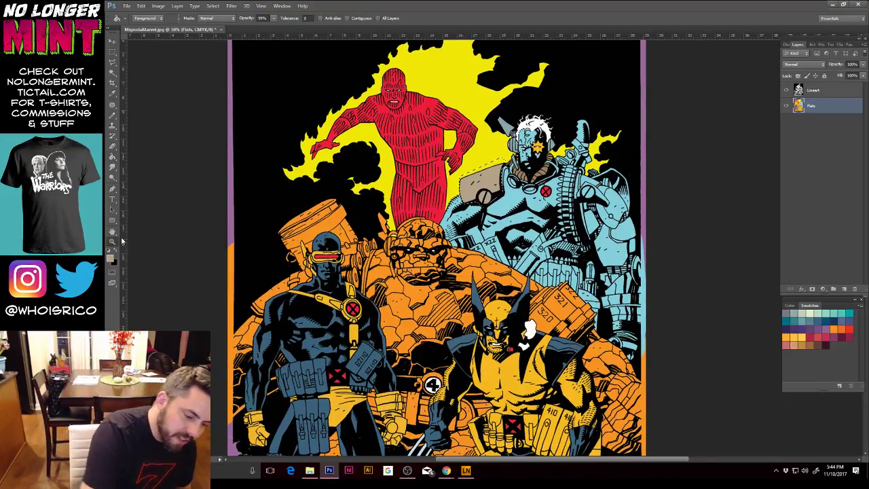
left_click(311, 250)
left_click_drag(342, 290, 372, 290)
left_click(113, 62)
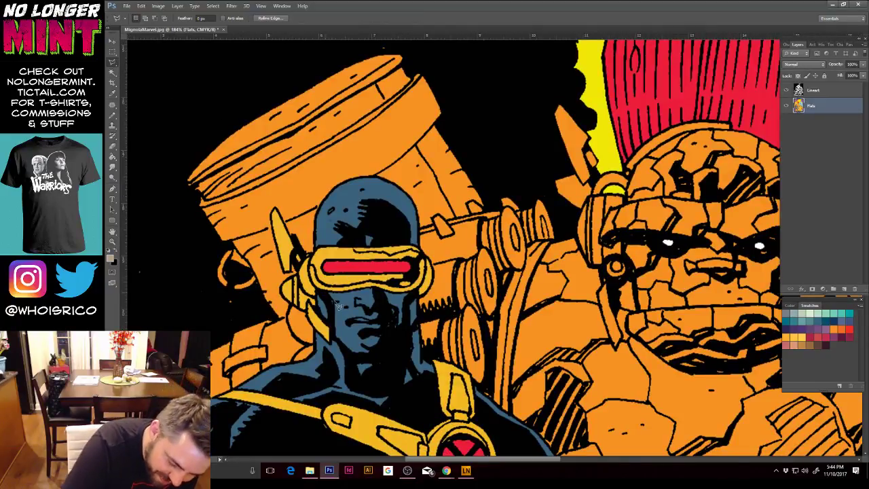
left_click(351, 357)
mouse_move(386, 364)
left_mouse_down()
mouse_move(406, 344)
mouse_move(410, 307)
mouse_move(380, 289)
mouse_move(330, 295)
mouse_move(331, 266)
left_mouse_up()
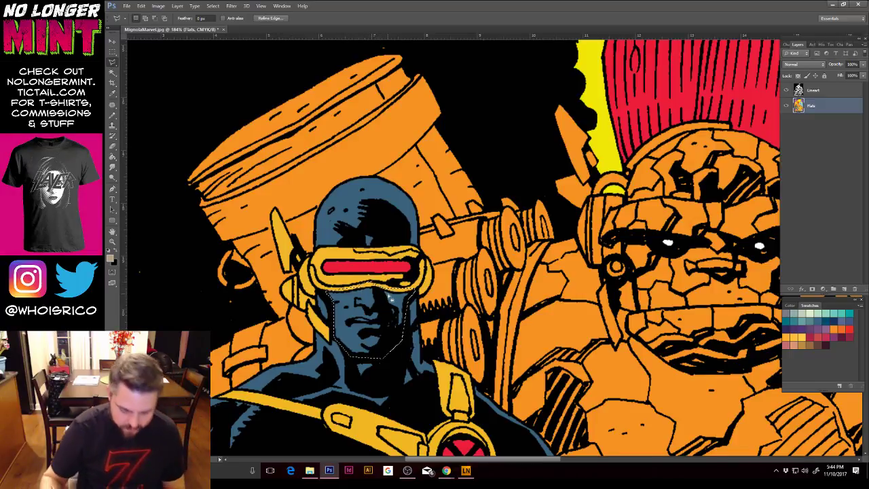
Step: Try to lighten Cyclops' lower face with a Hue/Saturation adjustment at Lightness +43
key("ctrl+1")
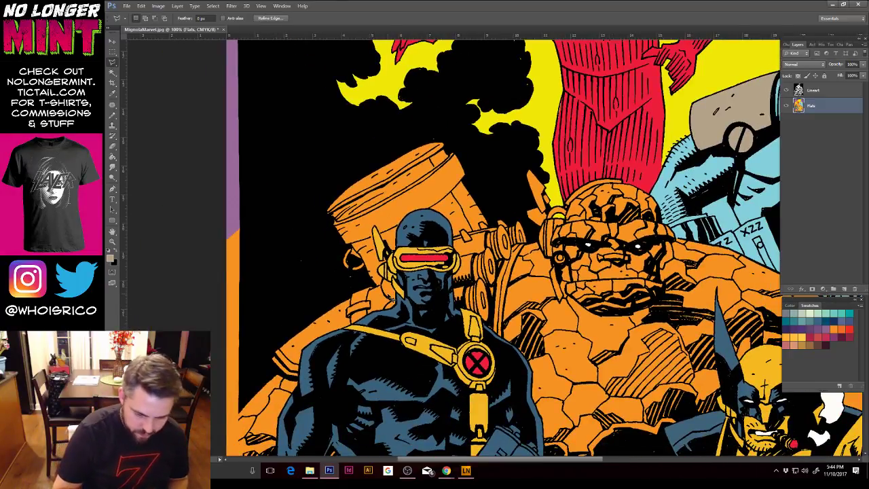
key("ctrl+u")
left_click_drag(277, 166, 295, 168)
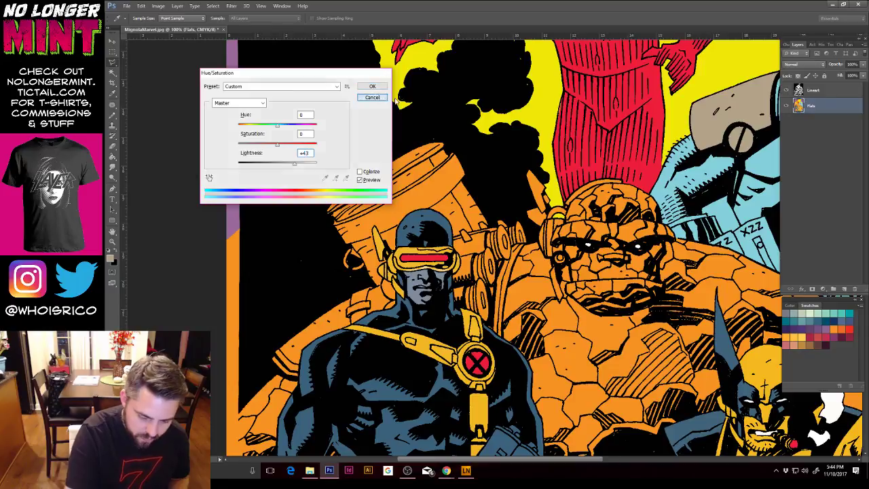
left_click(372, 87)
key("g")
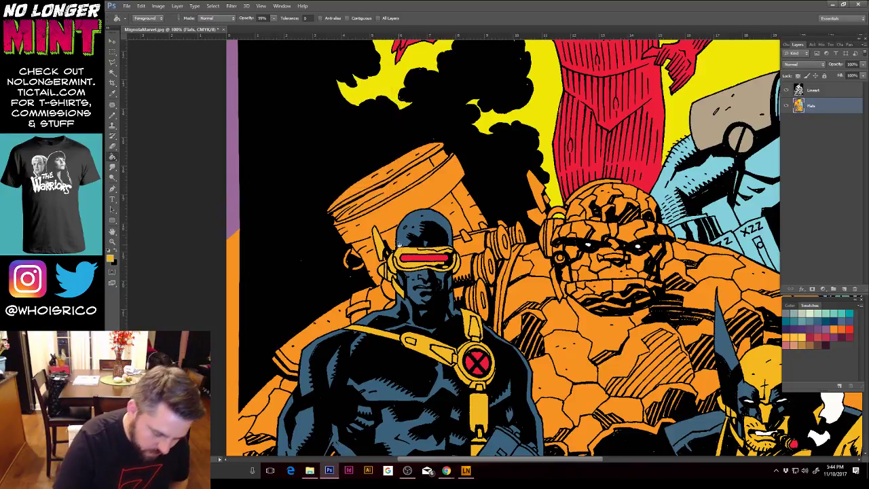
Step: Restore the Cyclops face selection from the history and subtract the visor's yellow from it with the Magic Wand
left_click(821, 46)
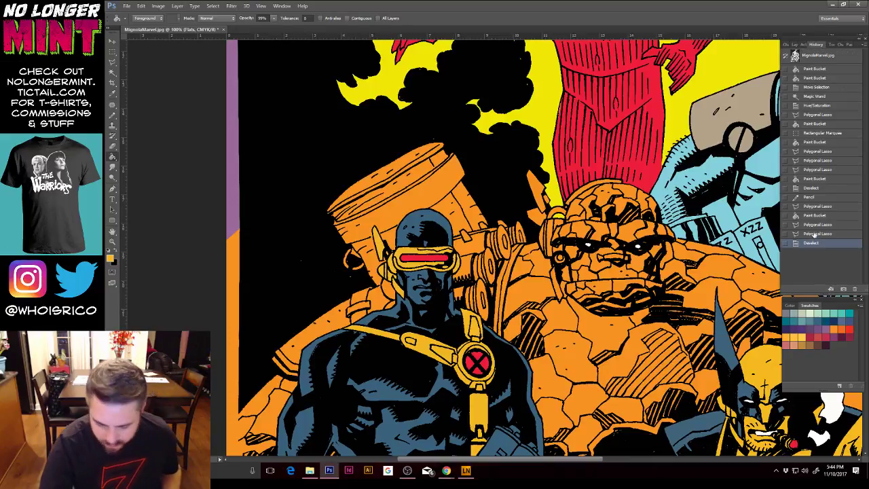
left_click(815, 234)
left_click(816, 226)
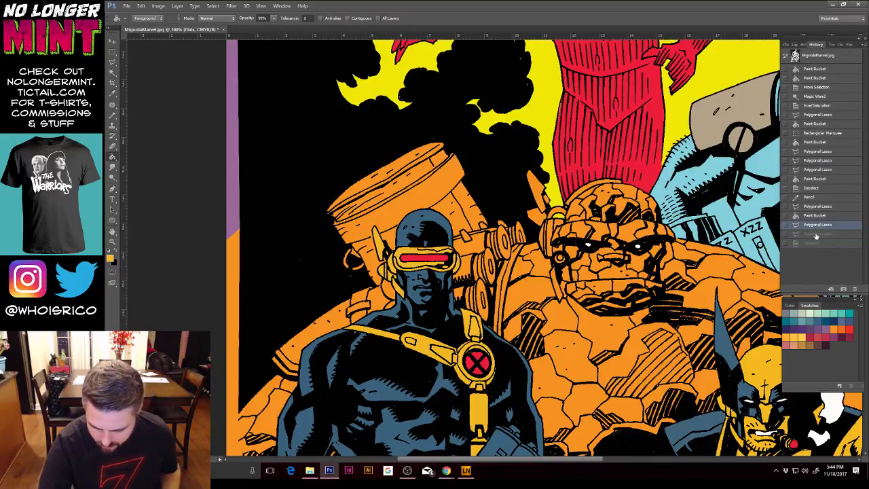
left_click(815, 234)
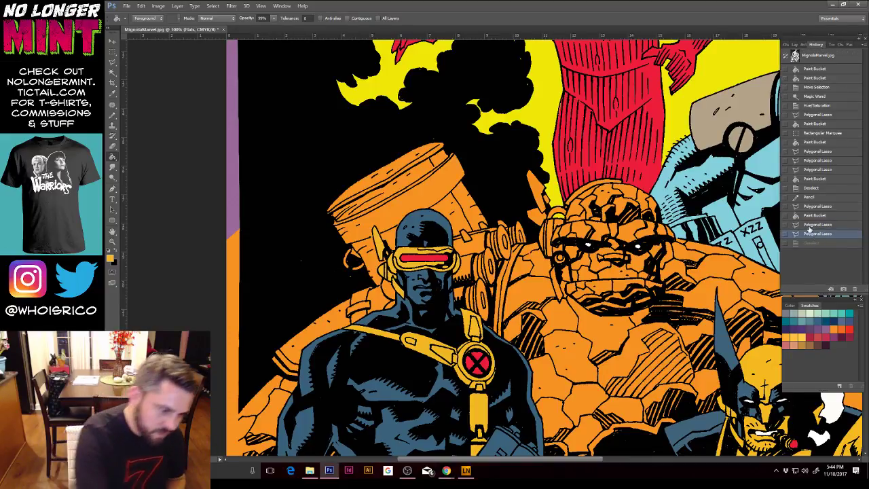
key("w")
left_click(440, 268)
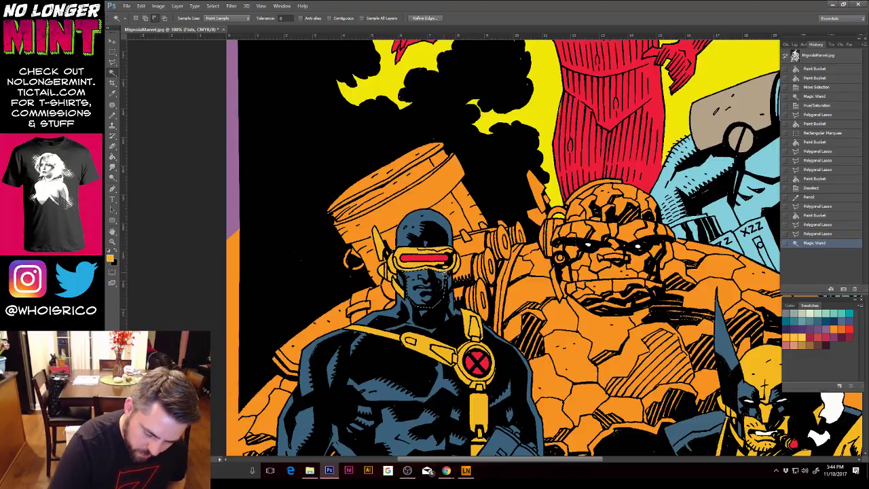
Step: Lighten the blue of Cyclops' selected lower face by raising Lightness in a Hue/Saturation adjustment
key("ctrl+u")
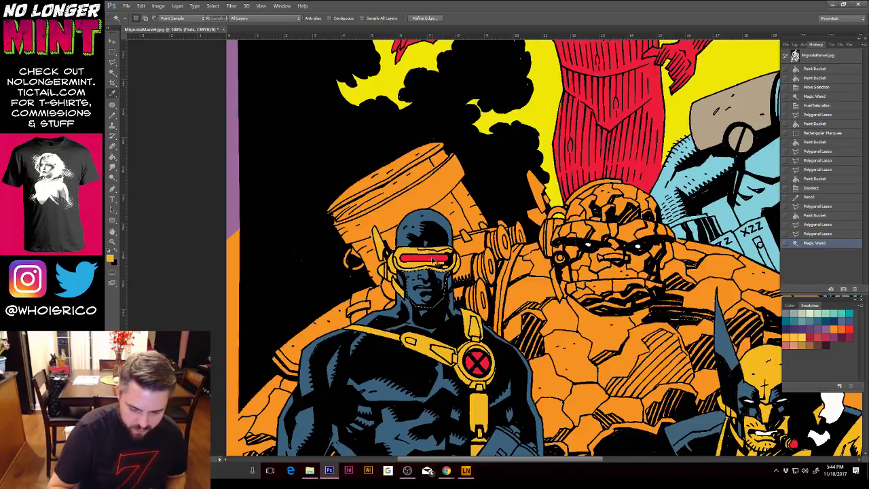
left_click_drag(323, 72, 705, 197)
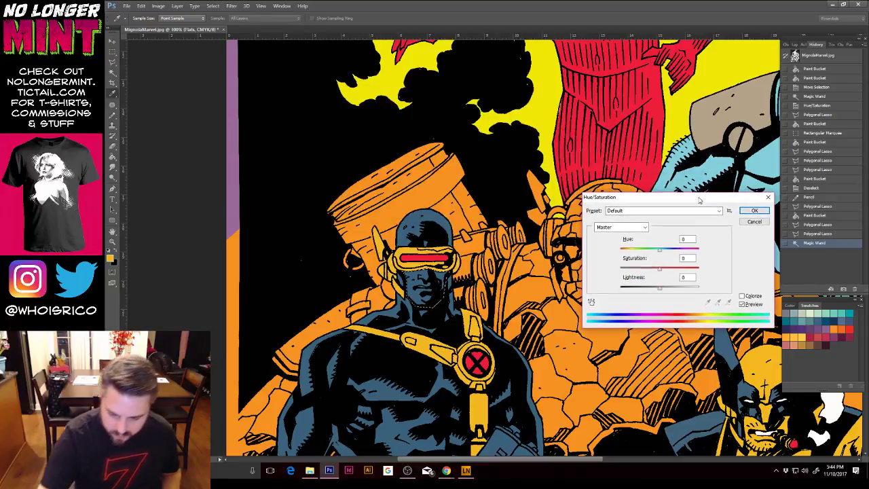
left_click_drag(659, 288, 676, 291)
left_click(753, 211)
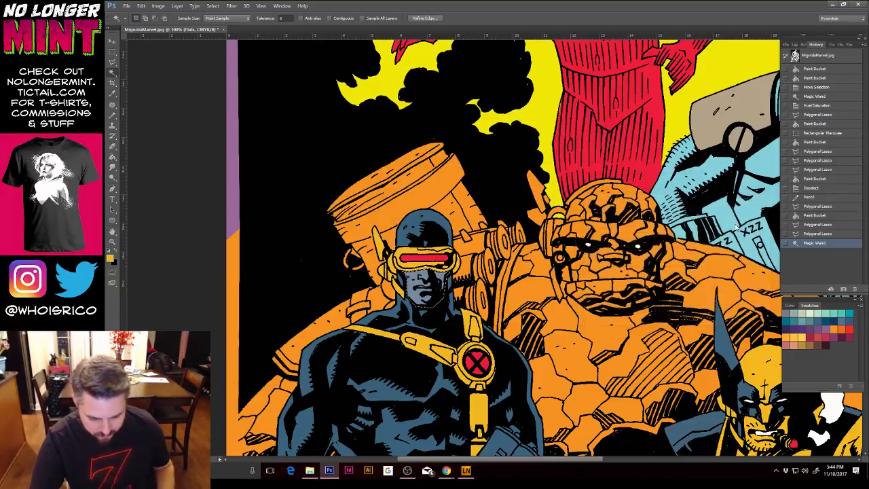
Step: Select Wolverine's exposed lower face around the mouth and chin with the Polygonal Lasso
key("ctrl+minus")
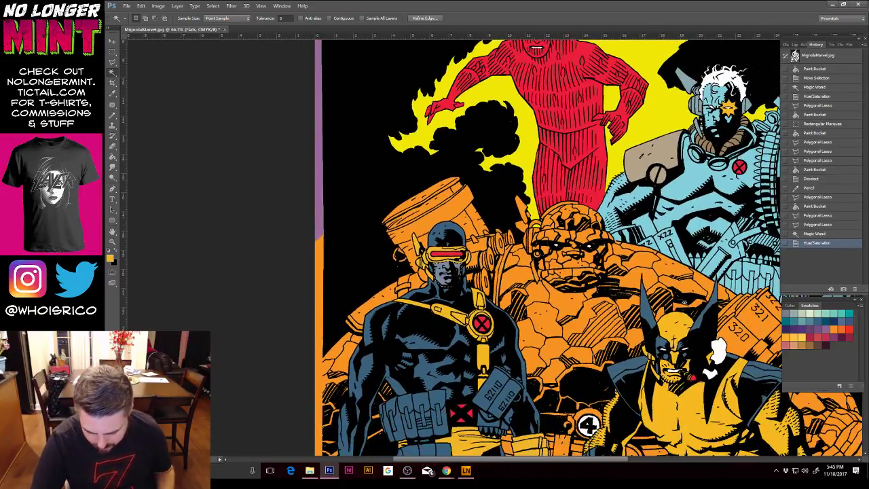
key("l")
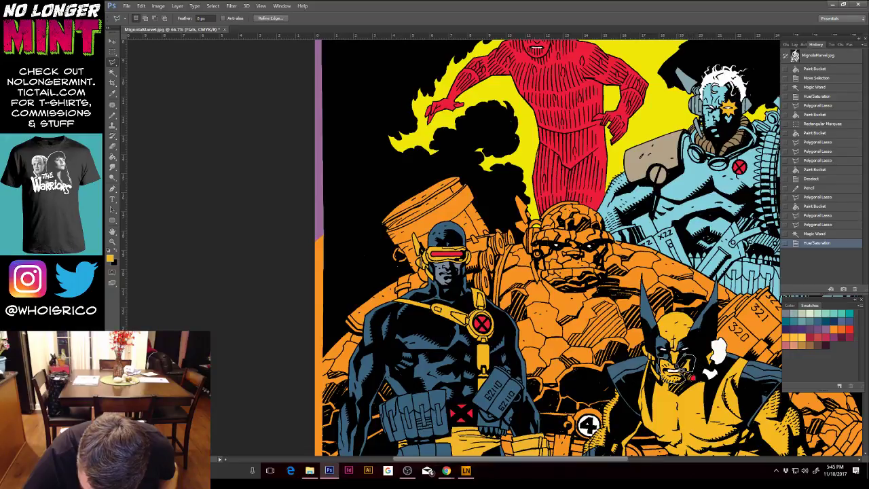
left_click(672, 366)
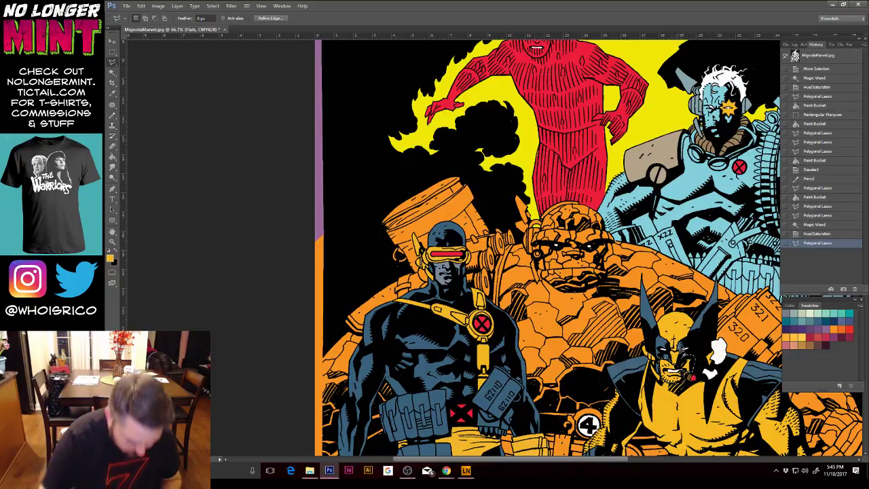
Step: Fill the selected lower face of Wolverine with the light grey-blue swatch using the Paint Bucket
left_click(112, 156)
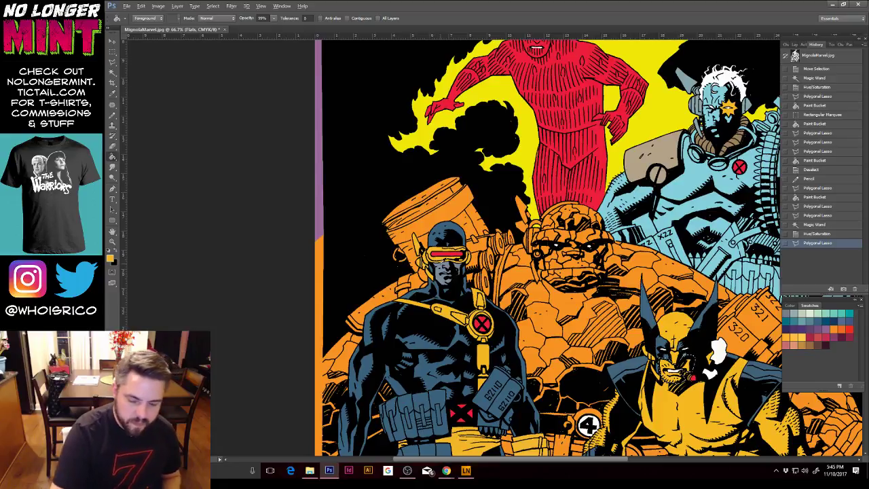
left_click(785, 313)
left_click(675, 368)
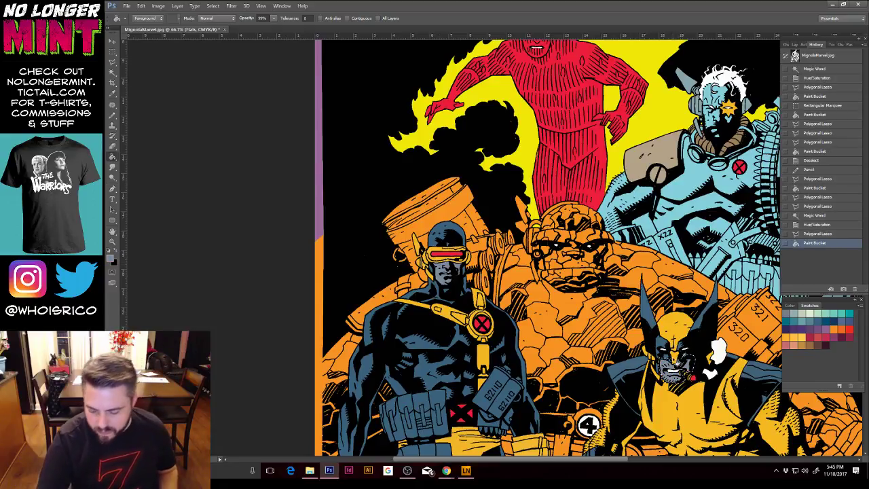
Step: Select Cable's face with the Polygonal Lasso, fill its light blue skin with the same grey-blue, and deselect
key("l")
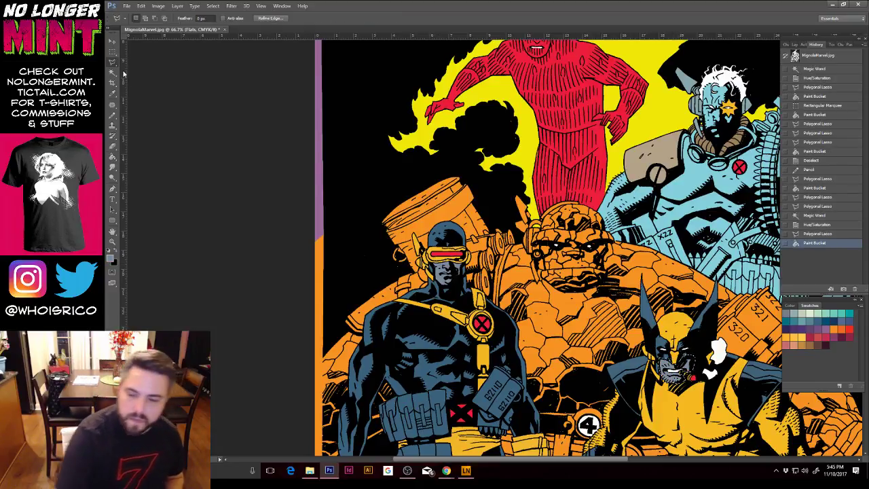
left_click_drag(718, 97, 564, 155)
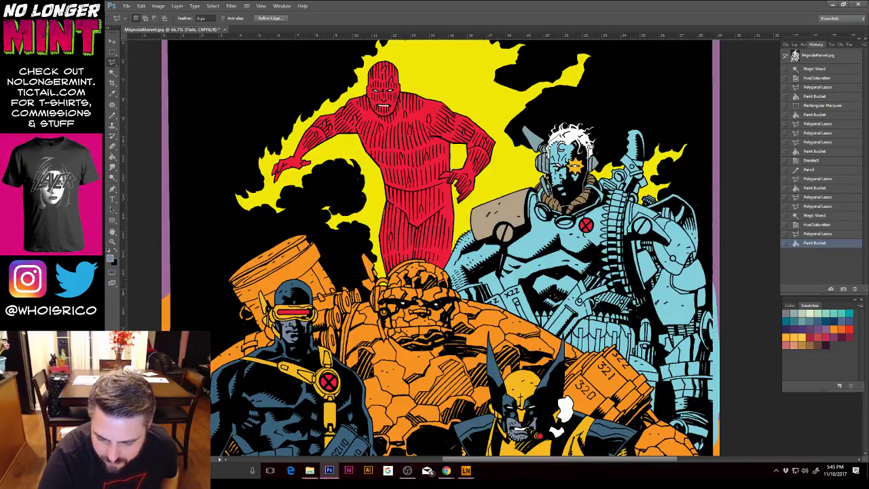
left_click(571, 141)
key("g")
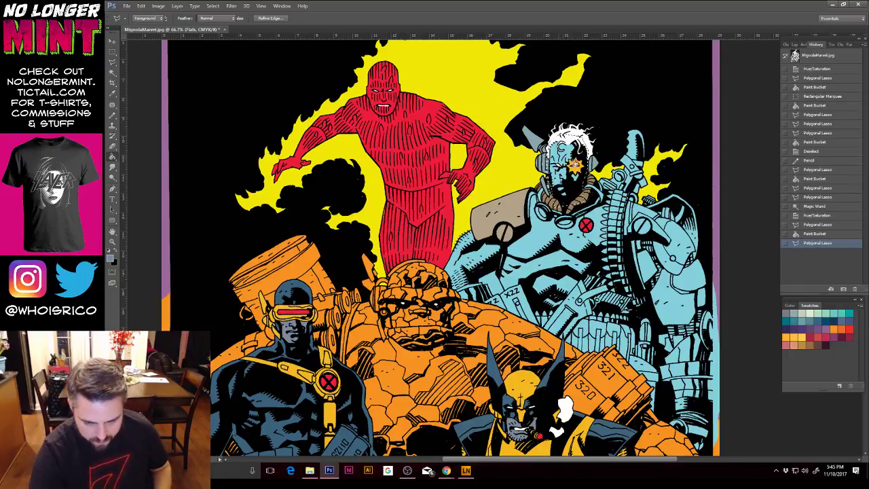
left_click(561, 173)
key("ctrl+d")
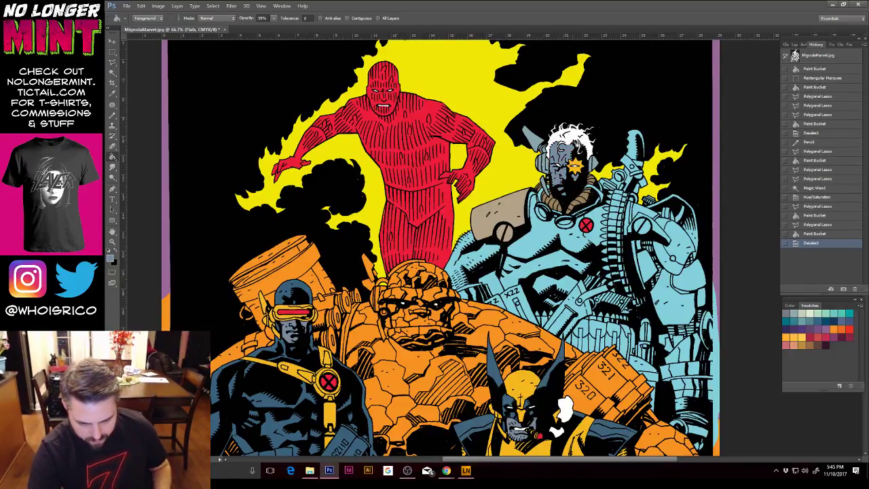
Step: Outline Wolverine's bare arm beside the Thing's "4" emblem with the Polygonal Lasso and fill its yellow skin with the grey-blue
key("ctrl+minus")
key("ctrl+minus")
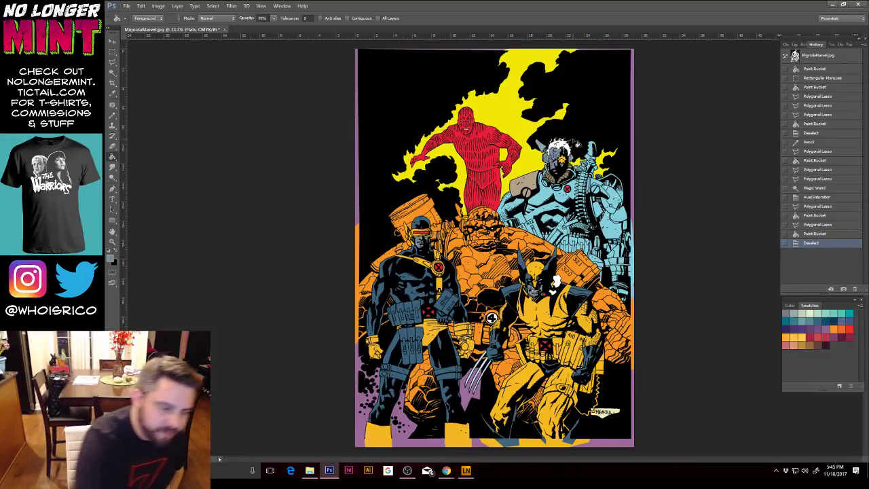
key("z")
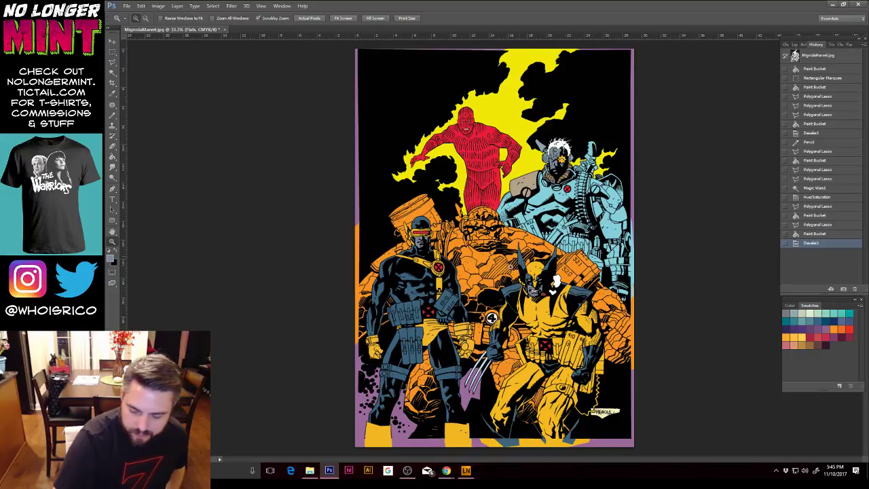
mouse_move(480, 309)
left_mouse_down()
mouse_move(557, 310)
mouse_move(547, 310)
left_mouse_up()
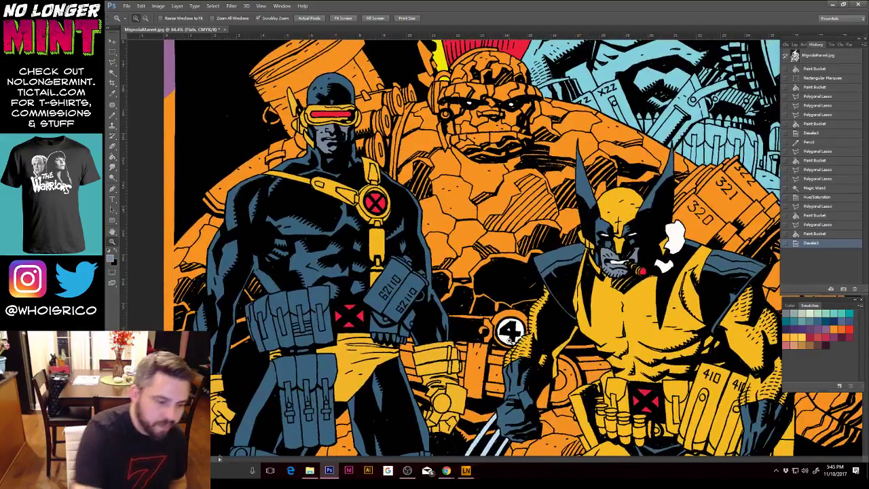
left_click(112, 62)
left_click(558, 280)
left_click(569, 305)
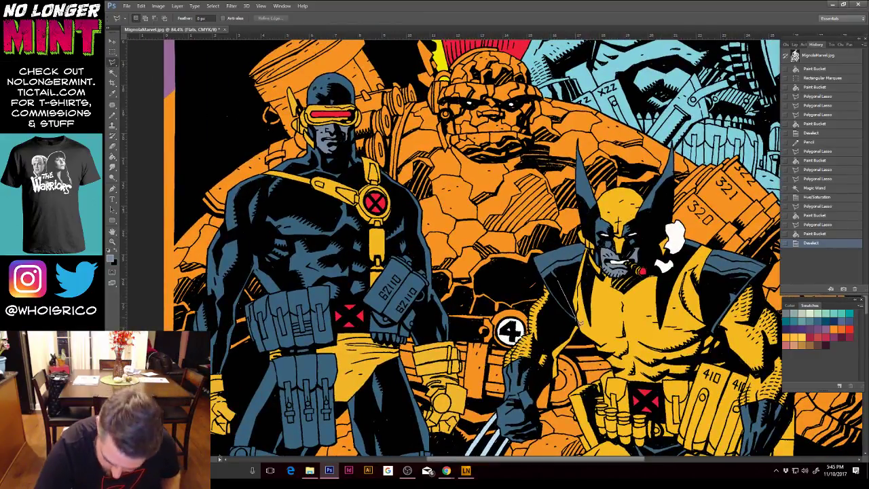
left_click(582, 338)
left_click(573, 374)
left_click(546, 390)
left_click(522, 377)
left_click(490, 377)
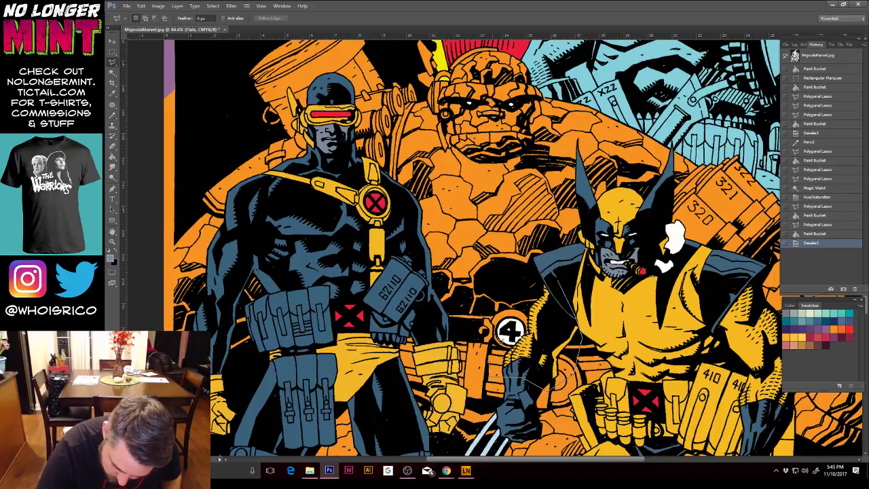
left_click(497, 340)
left_click(513, 305)
left_click(536, 275)
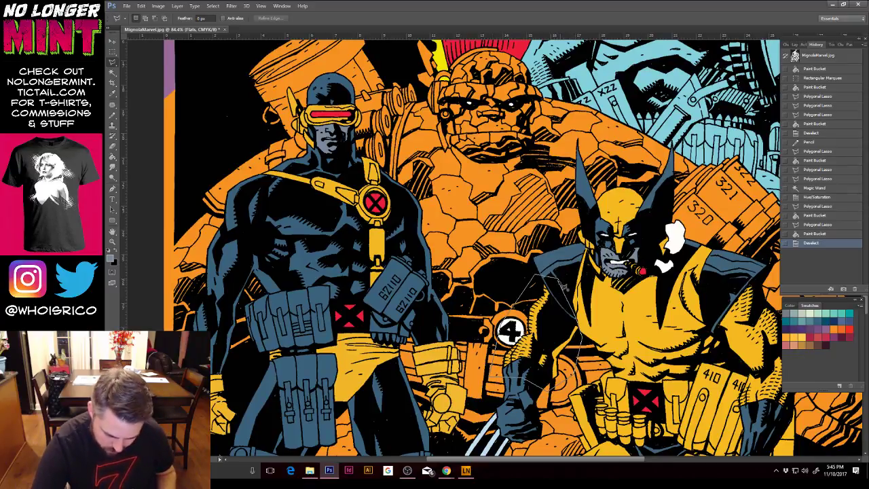
left_click(558, 279)
key("g")
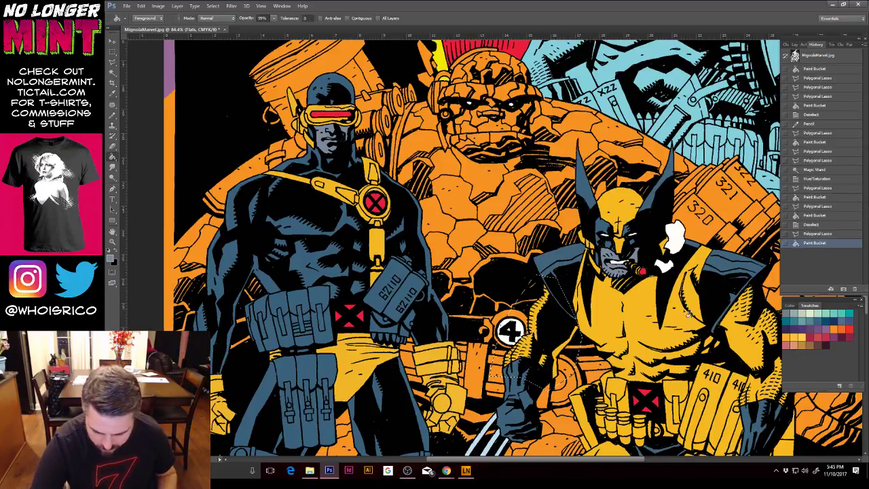
left_click(556, 320)
Step: Outline Wolverine's other bare arm, beside the 410 pouches, with the freehand Lasso and fill its skin with the grey-blue
scroll(718, 325, "right", 2)
scroll(670, 291, "right", 2)
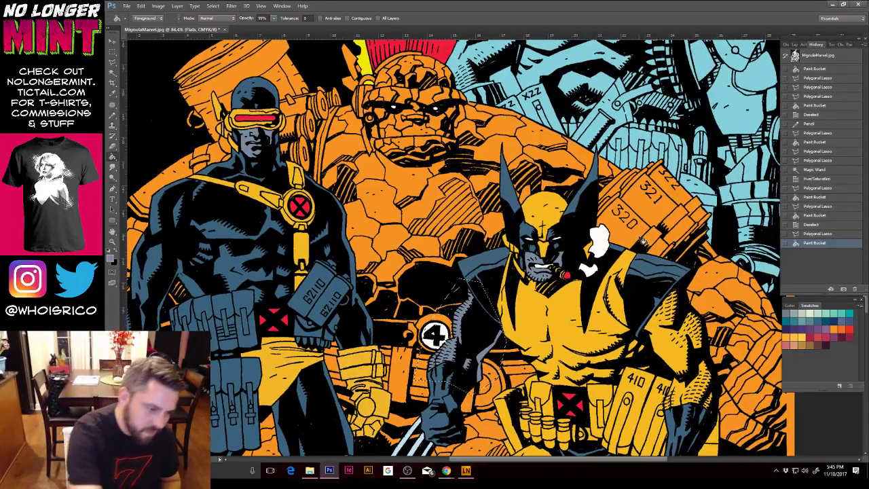
left_click(113, 63)
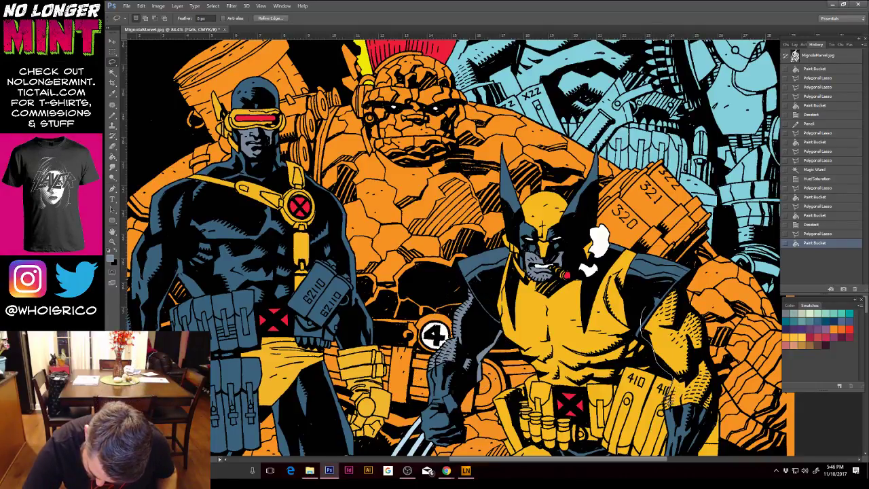
mouse_move(668, 410)
left_mouse_down()
mouse_move(718, 423)
mouse_move(669, 276)
mouse_move(642, 367)
left_mouse_up()
key("g")
left_click(704, 334)
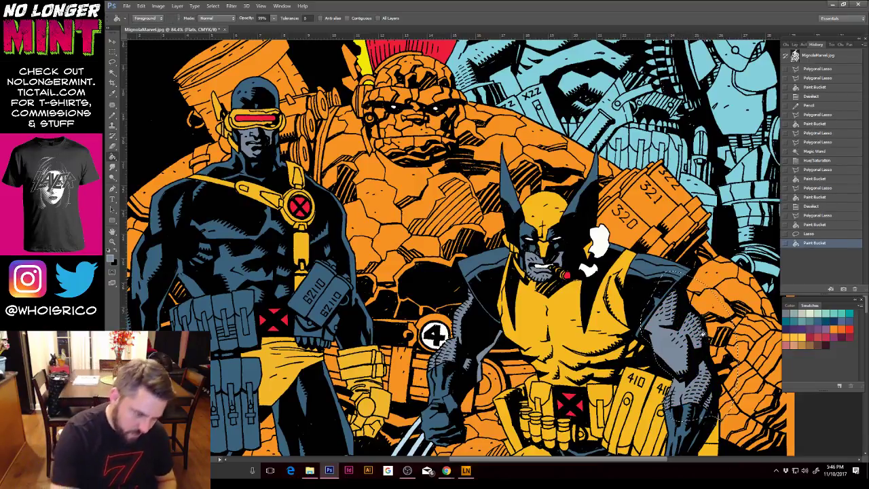
Step: Touch up spots around that arm with the Pencil in orange and yellow sampled from the artwork, and deselect
key("b")
left_click(697, 301, "alt")
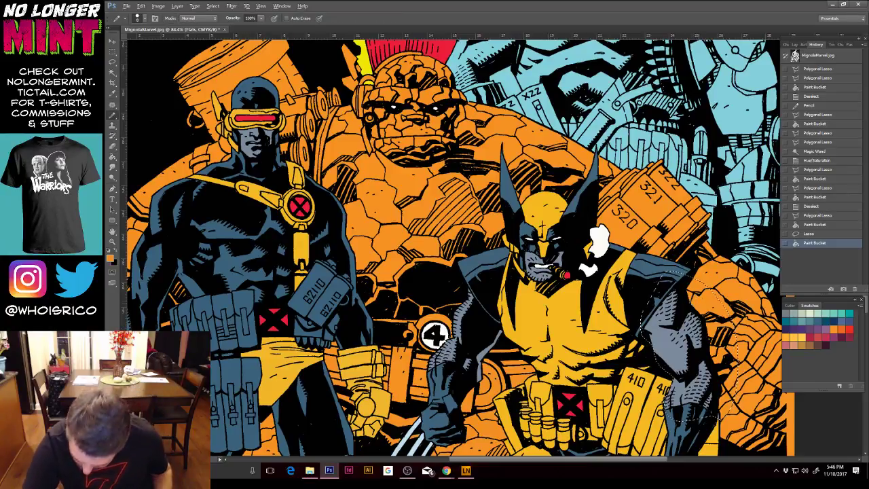
left_click(696, 301)
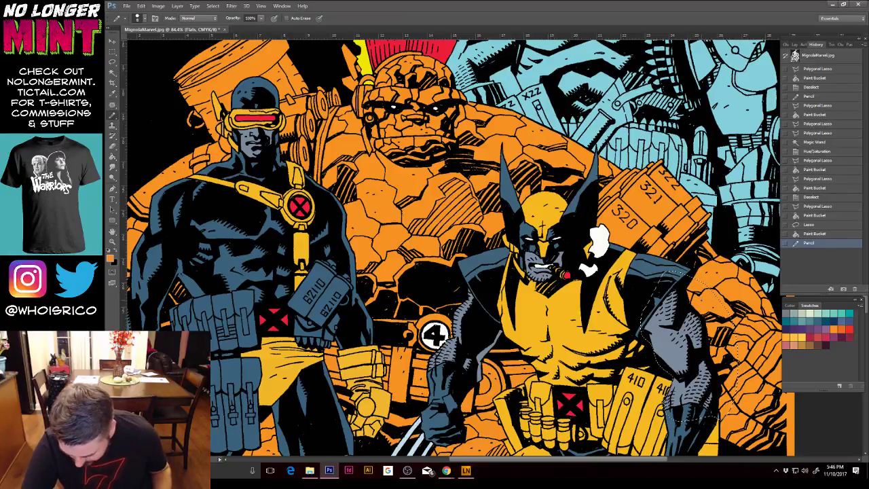
left_click(716, 420, "alt")
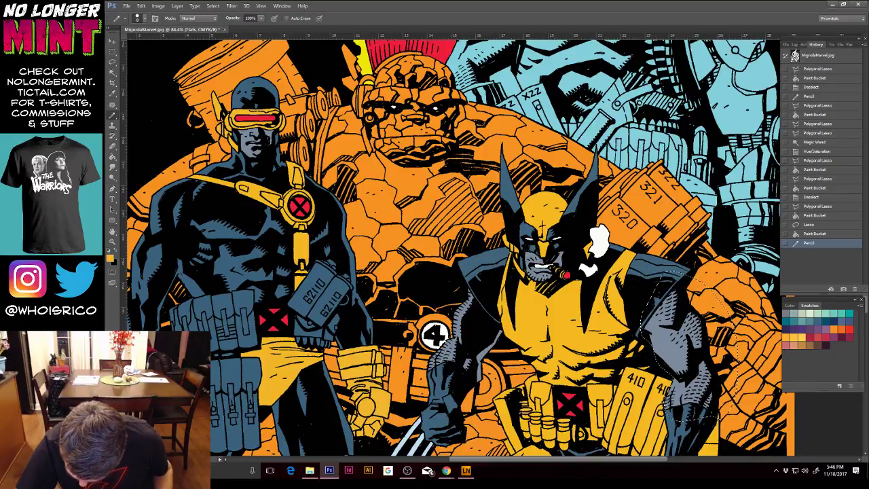
key("ctrl+d")
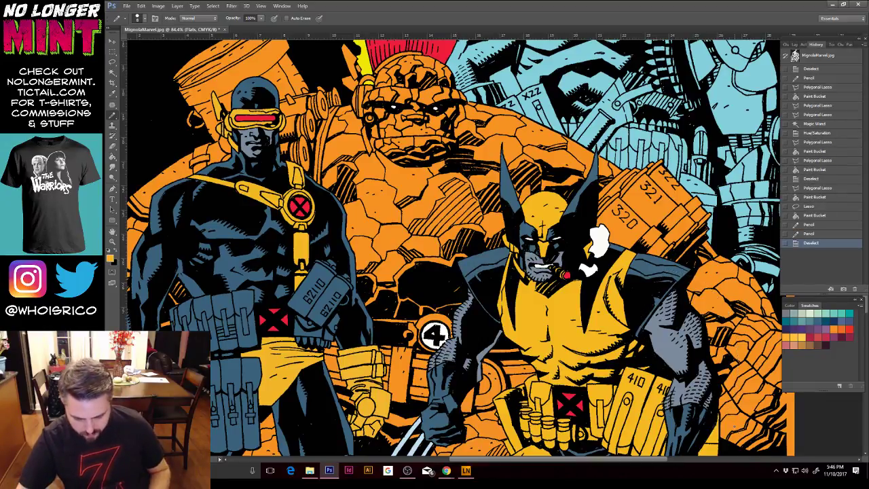
Step: Lasso the gap between Cable's arm and torso above the X22 pouch and fill it with the flames' yellow
key("ctrl+minus")
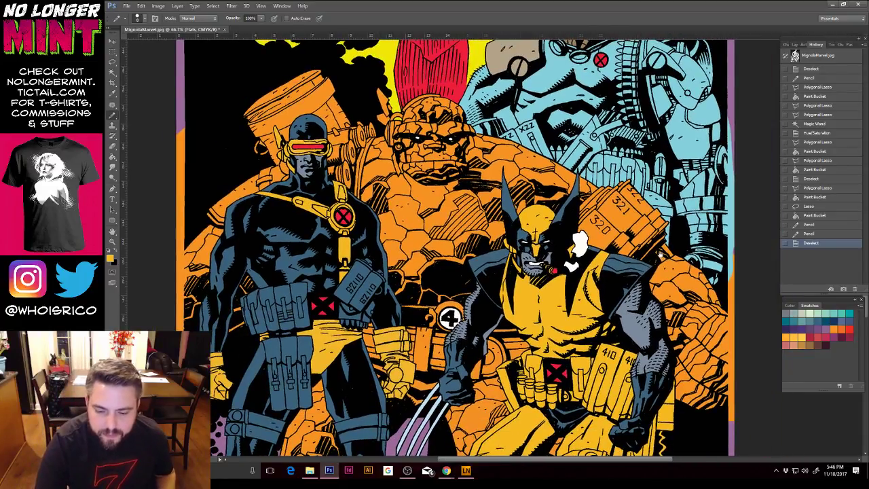
scroll(651, 241, "up", 3)
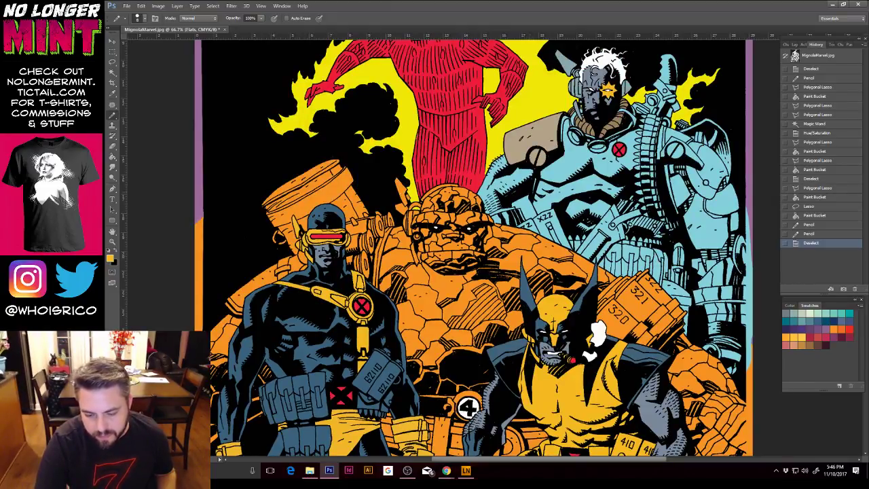
key("l")
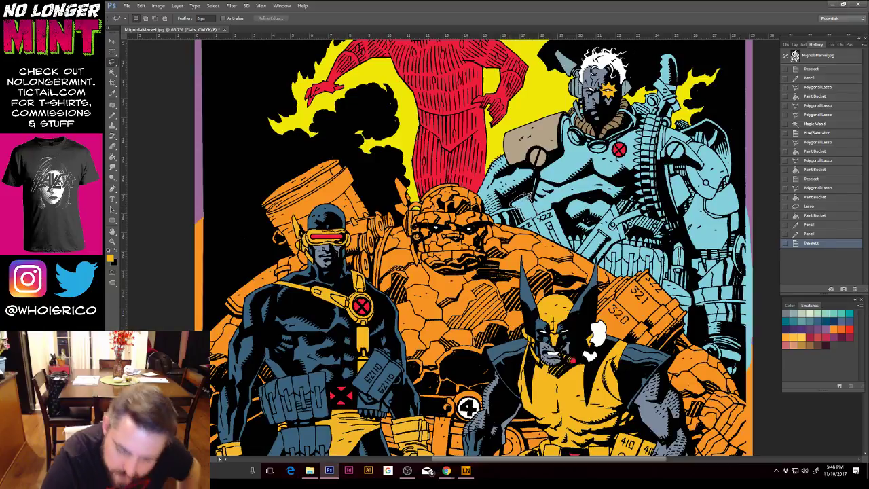
left_click_drag(530, 195, 523, 194)
key("g")
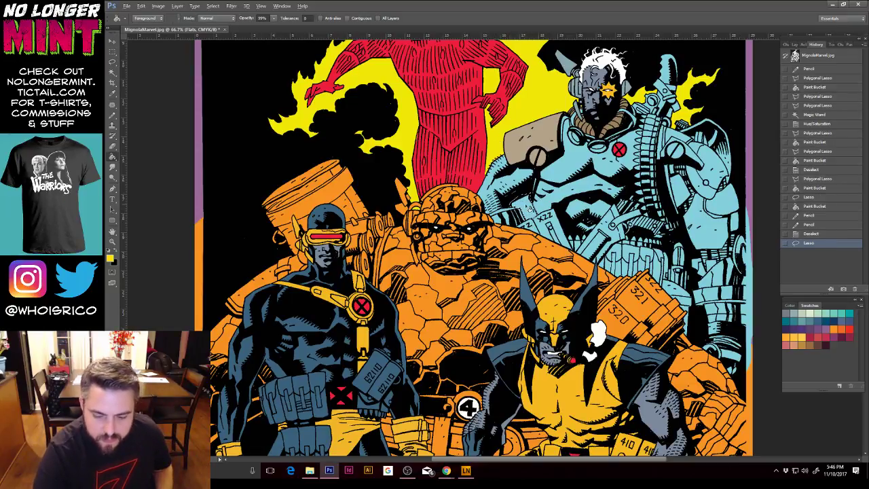
left_click(528, 207)
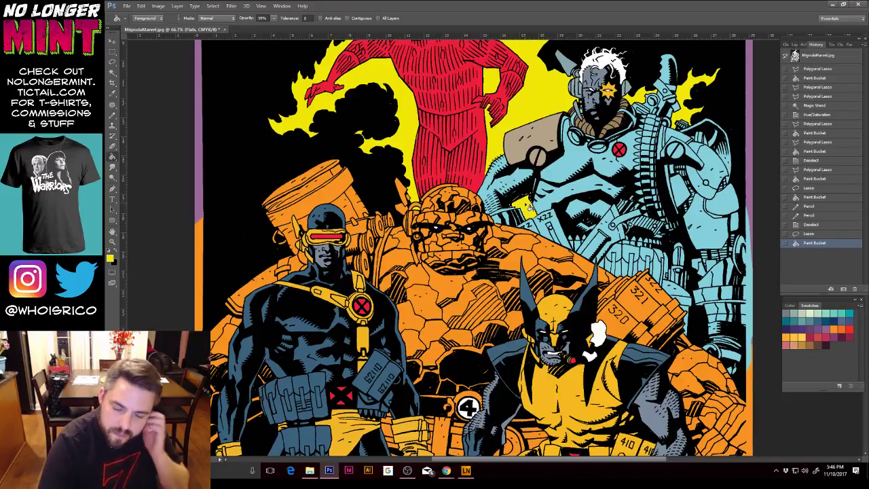
Step: Lasso Cable's bare arm below the tan shoulder pad, fill it with the grey-blue sampled from his face, and deselect
left_click(113, 62)
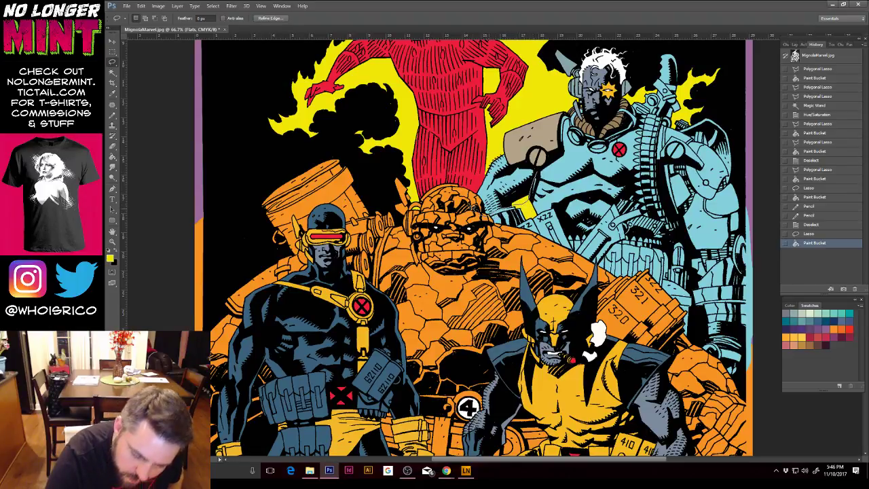
mouse_move(471, 207)
left_mouse_down()
mouse_move(535, 118)
mouse_move(515, 204)
left_mouse_up()
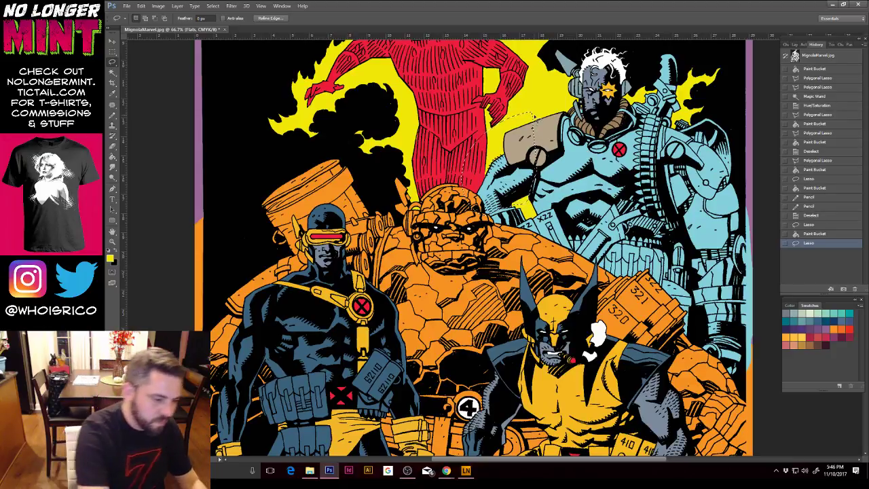
key("g")
left_click(591, 101, "alt")
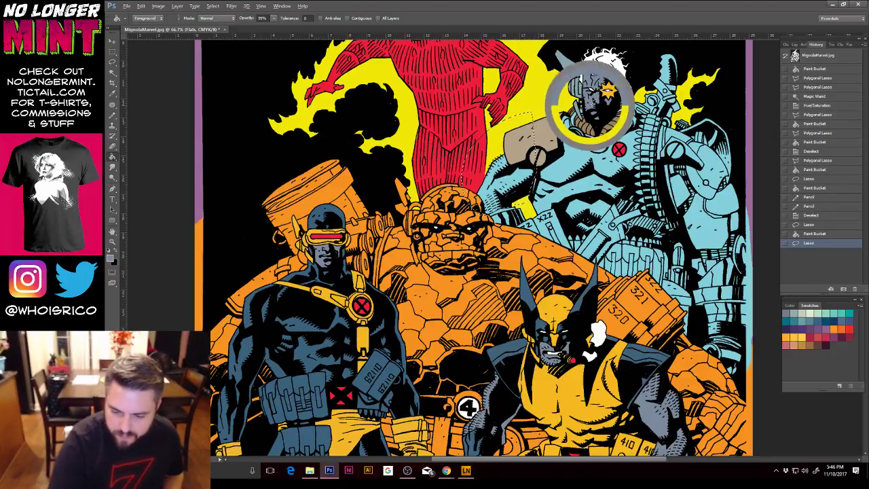
left_click(512, 194)
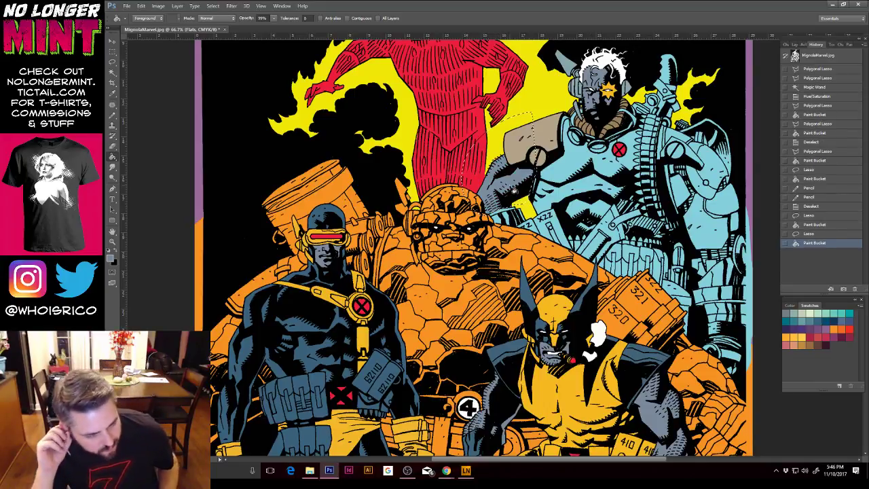
key("ctrl+d")
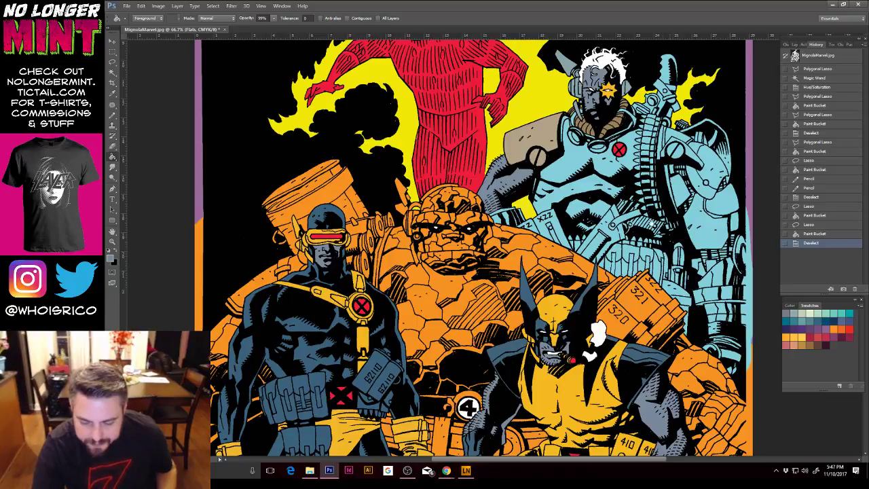
Step: Lasso the 62110 canisters hanging at Cyclops's waist and fill them with the tan of Cable's shoulder pad
left_click_drag(698, 311, 656, 230)
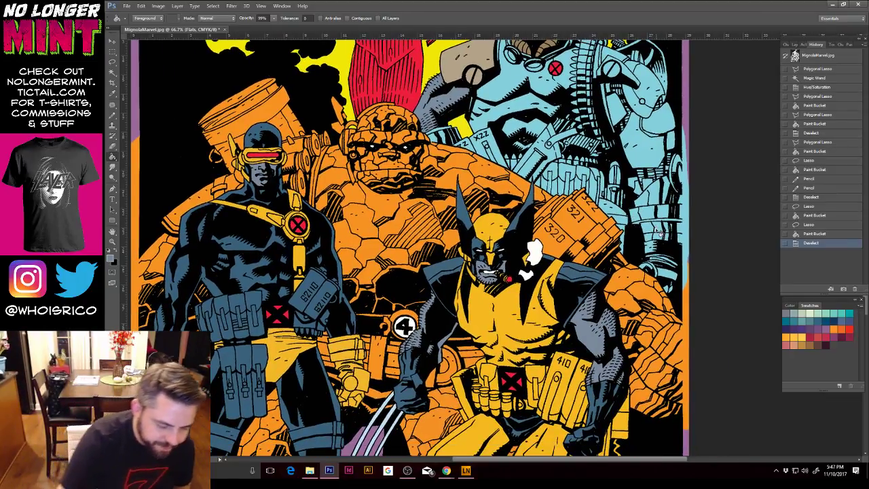
key("l")
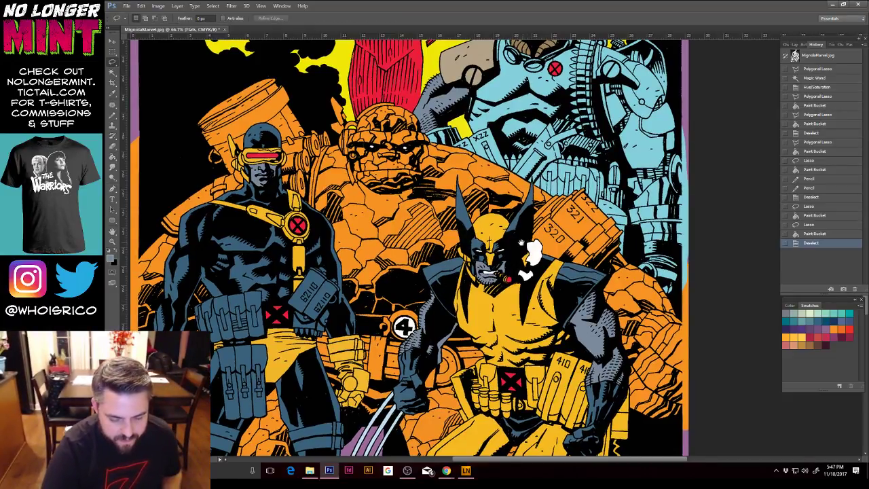
left_click_drag(542, 227, 544, 227)
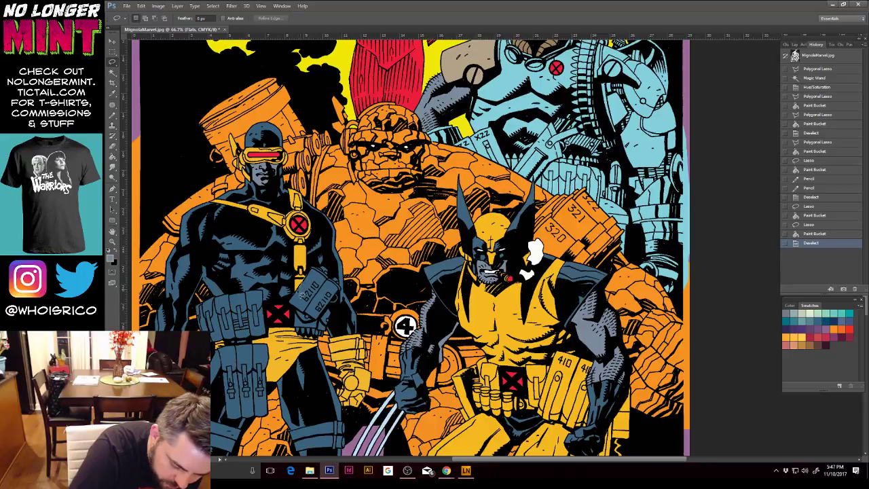
left_click_drag(301, 295, 303, 284)
left_click(300, 292)
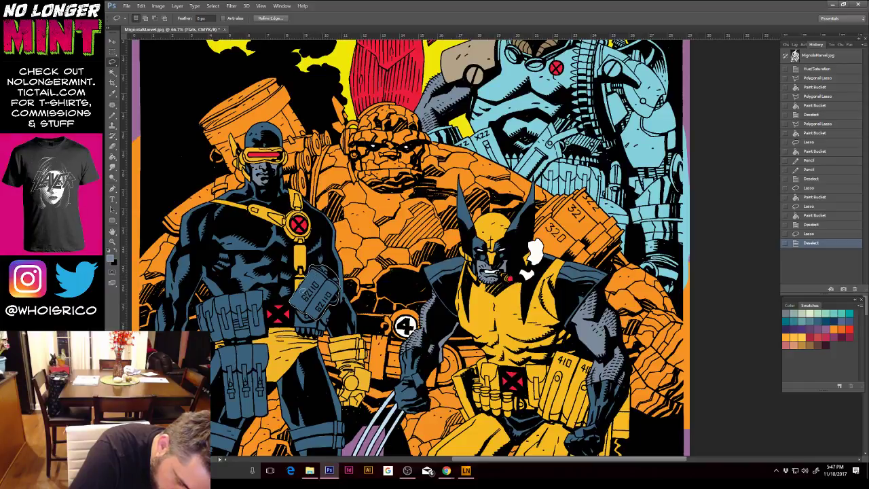
left_click_drag(303, 291, 314, 266)
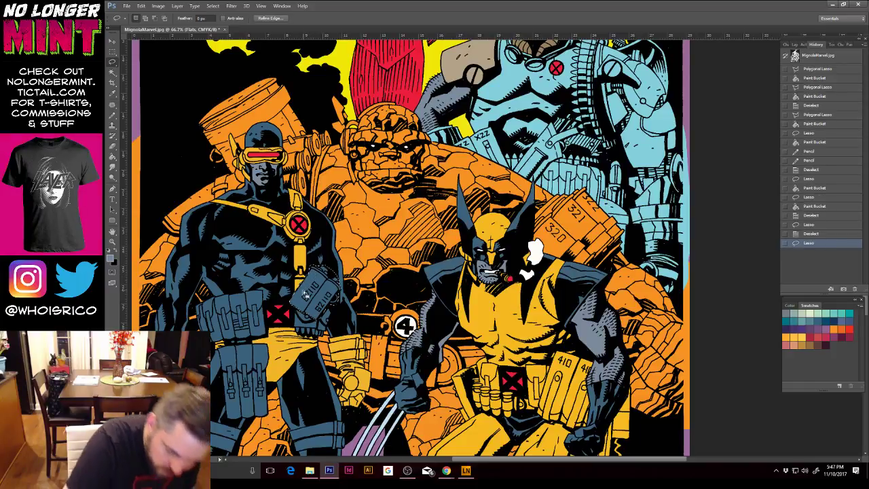
left_click(114, 167)
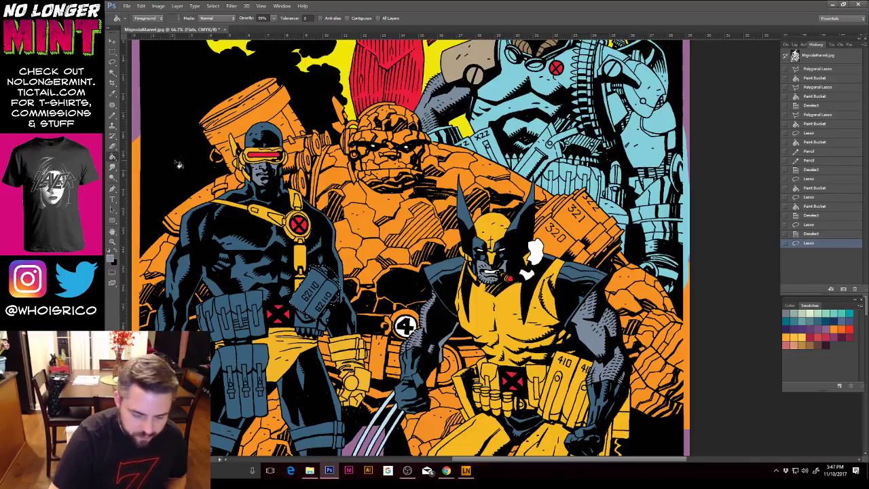
left_click(337, 298)
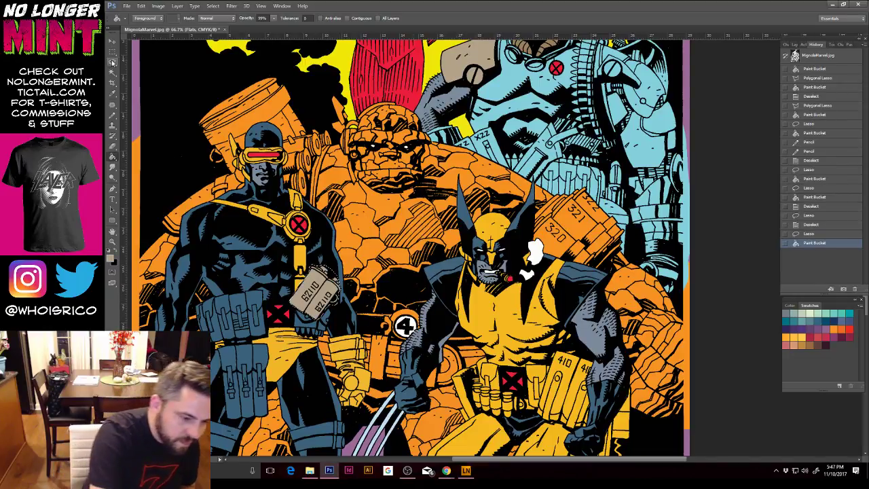
Step: Lasso Cyclops's belt and thigh pouches together and fill them with the darker brown 766b5b
key("l")
mouse_move(403, 302)
left_mouse_down()
mouse_move(544, 248)
mouse_move(587, 261)
left_mouse_up()
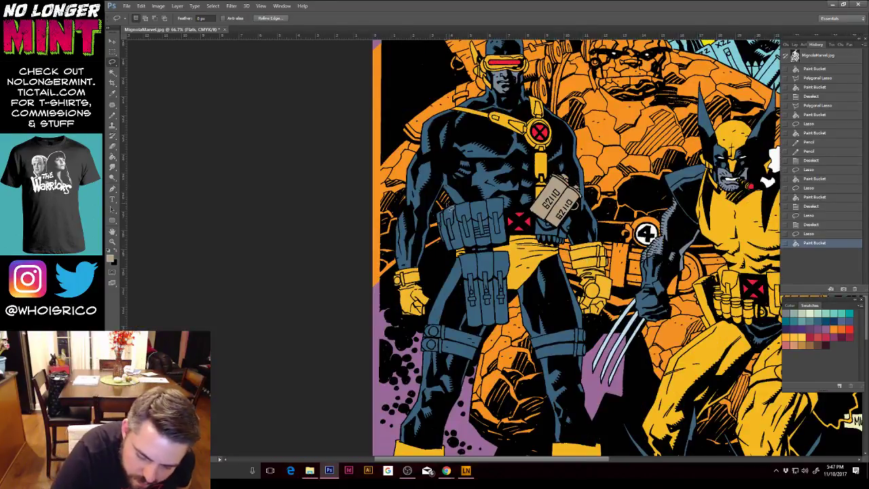
left_click_drag(437, 250, 460, 259)
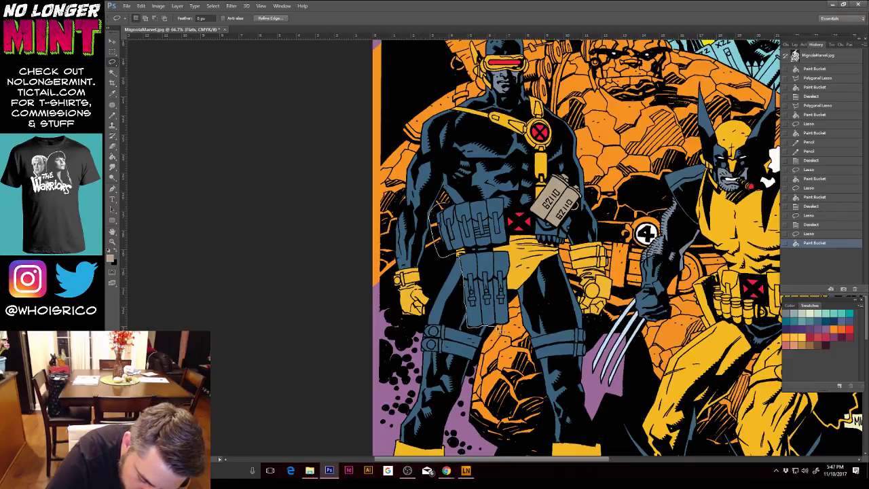
left_click_drag(514, 326, 516, 259)
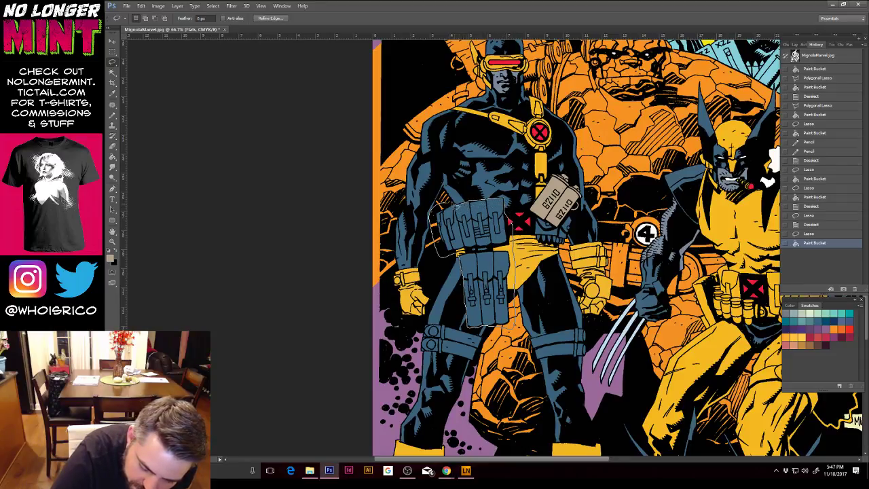
mouse_move(503, 201)
left_mouse_down()
mouse_move(462, 203)
mouse_move(503, 202)
mouse_move(503, 224)
left_mouse_up()
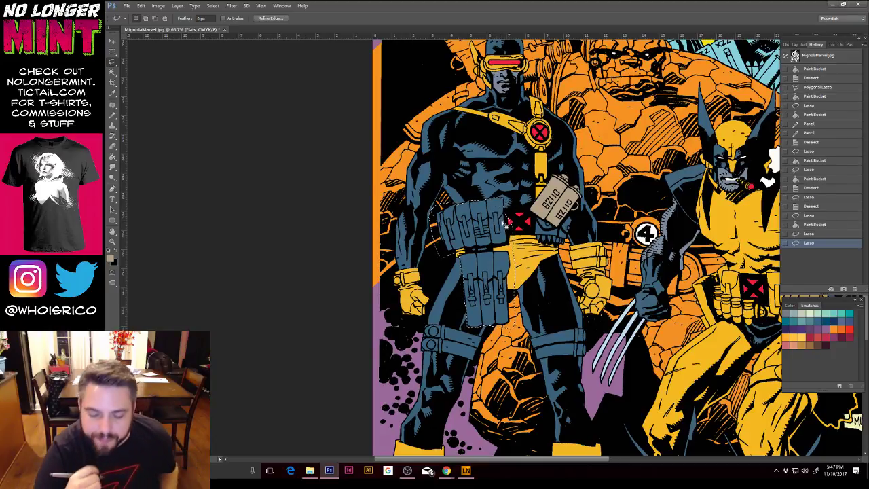
left_click(118, 159)
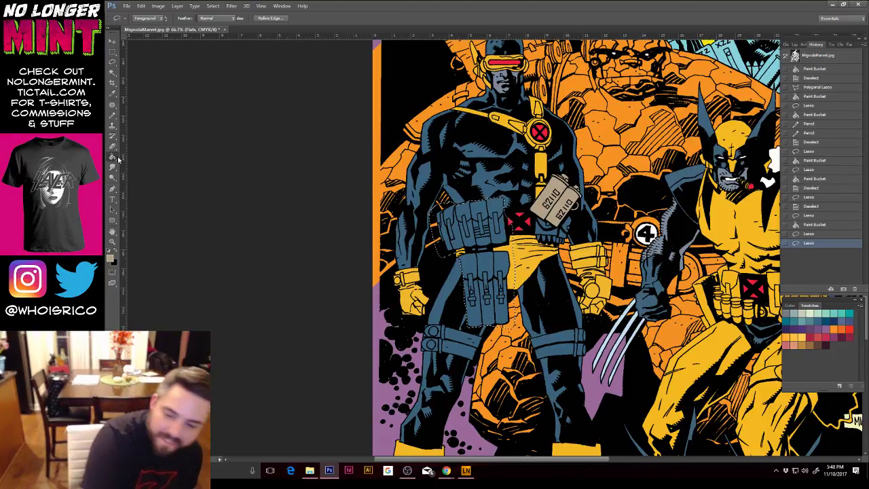
left_click(111, 258)
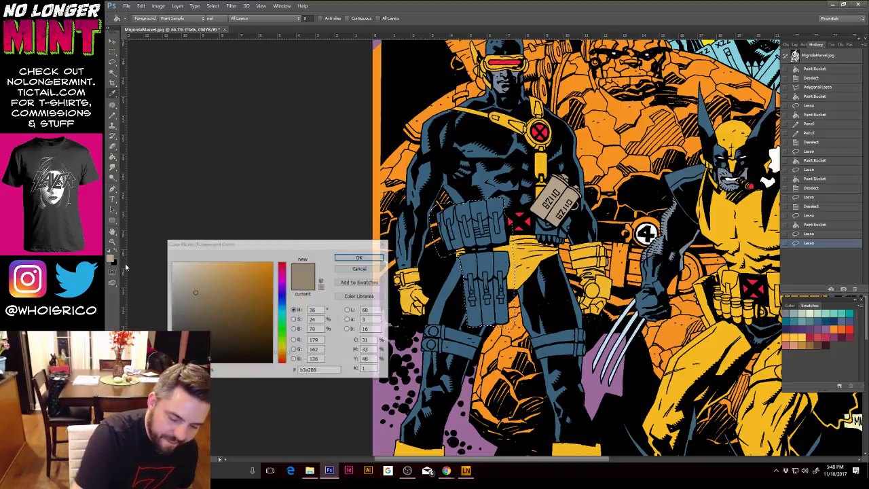
left_click(192, 313)
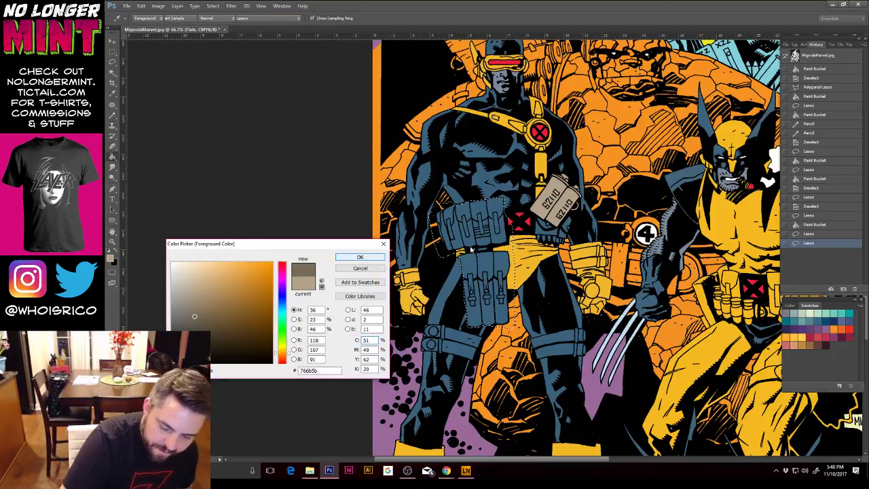
left_click(360, 257)
left_click(490, 237)
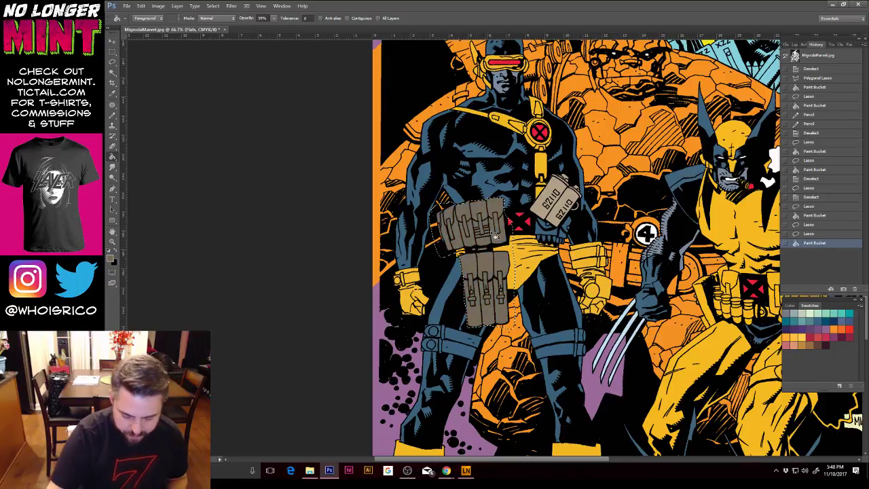
Step: Save a layered copy of the artwork as MignolaMarvel in Photoshop format
key("ctrl+s")
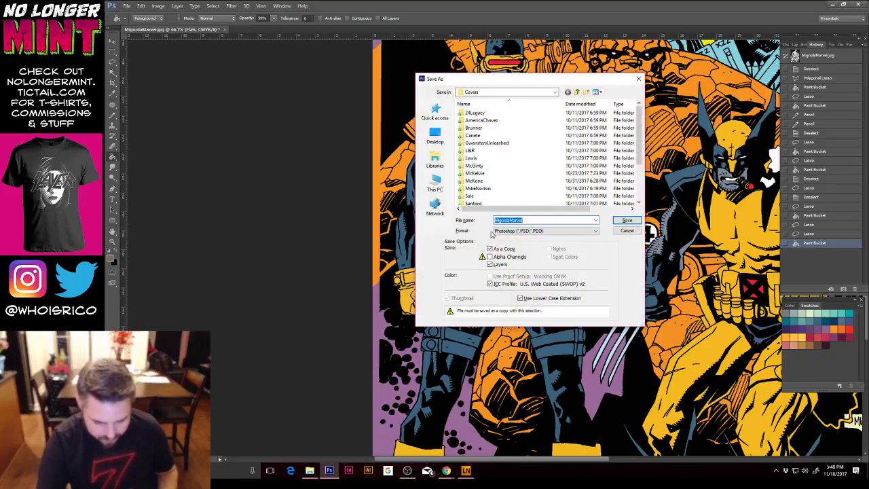
left_click(626, 222)
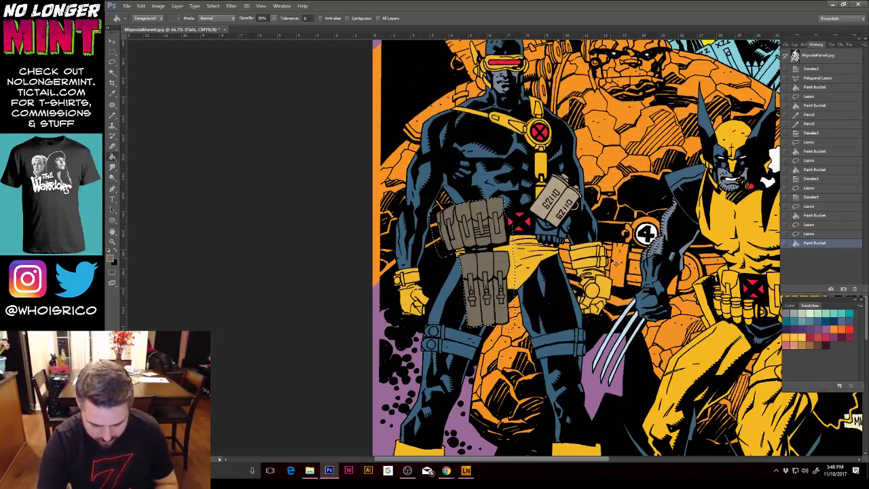
Step: Outline the straps on Cyclops's leg below the brown pouches with the Polygonal Lasso and fill them with the yellow sampled from his glove
key("ctrl+minus")
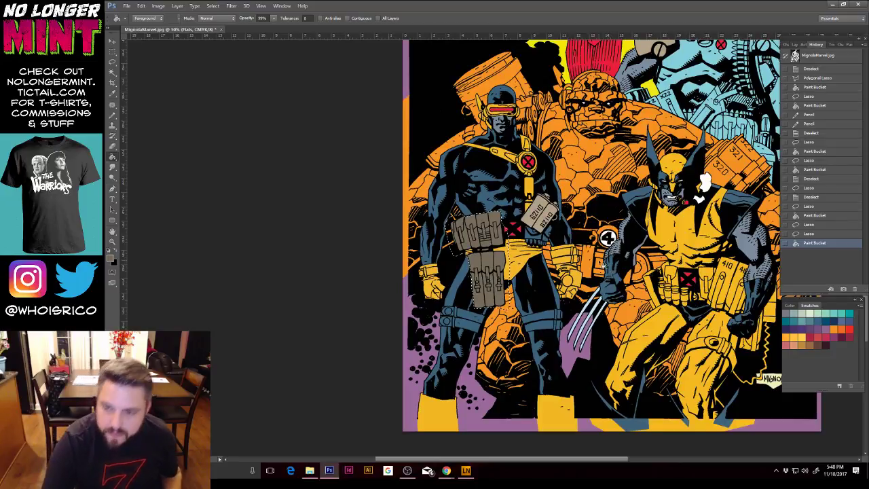
key("z")
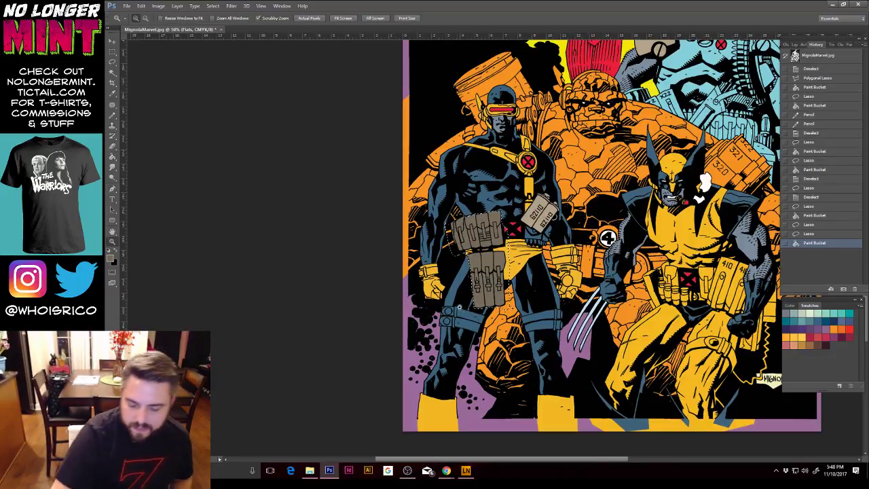
left_click_drag(460, 306, 526, 306)
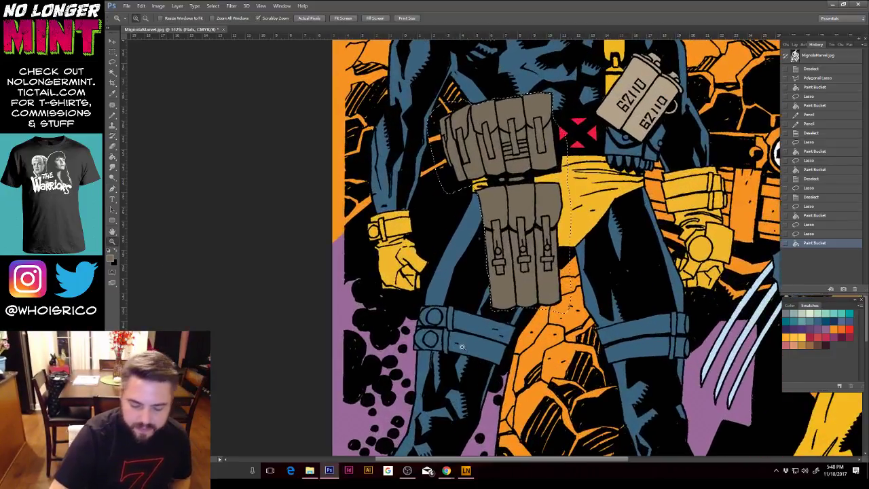
left_click(113, 62)
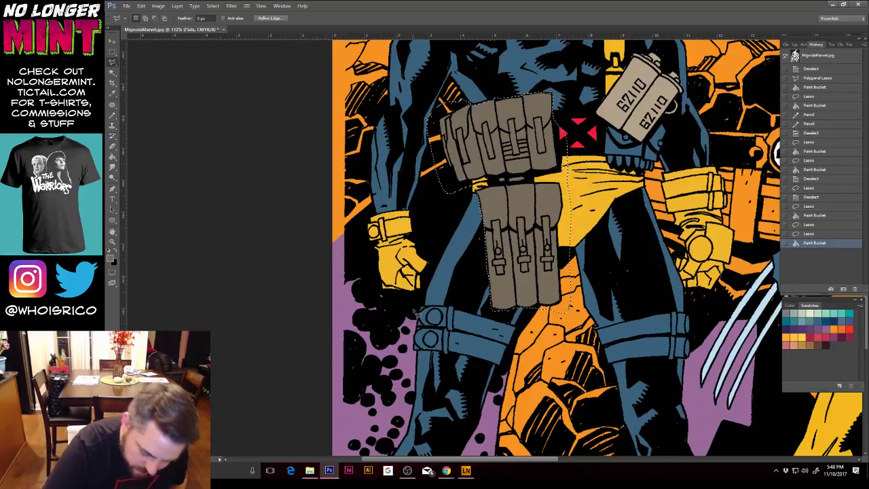
left_click_drag(421, 354, 456, 360)
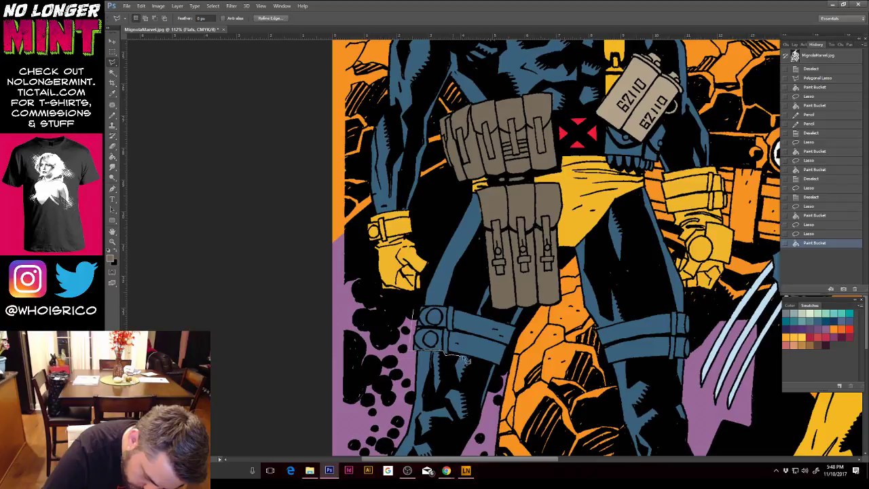
left_click_drag(499, 369, 525, 331)
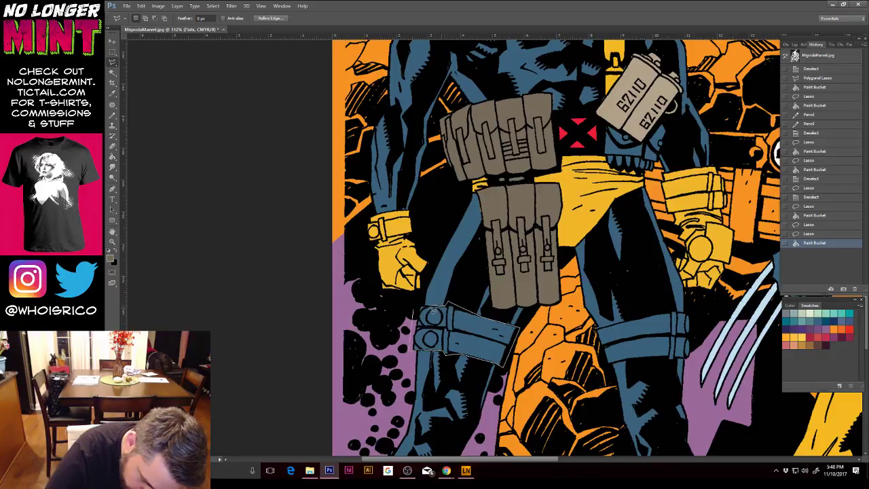
left_click(418, 314)
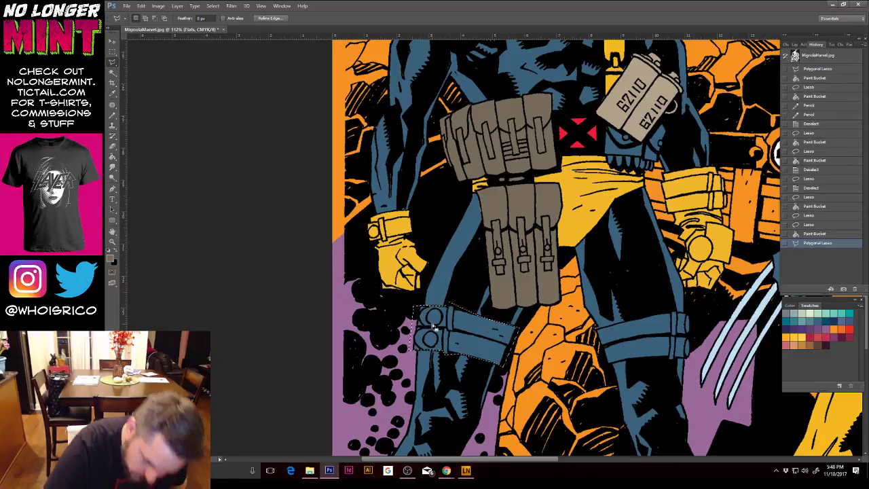
key("g")
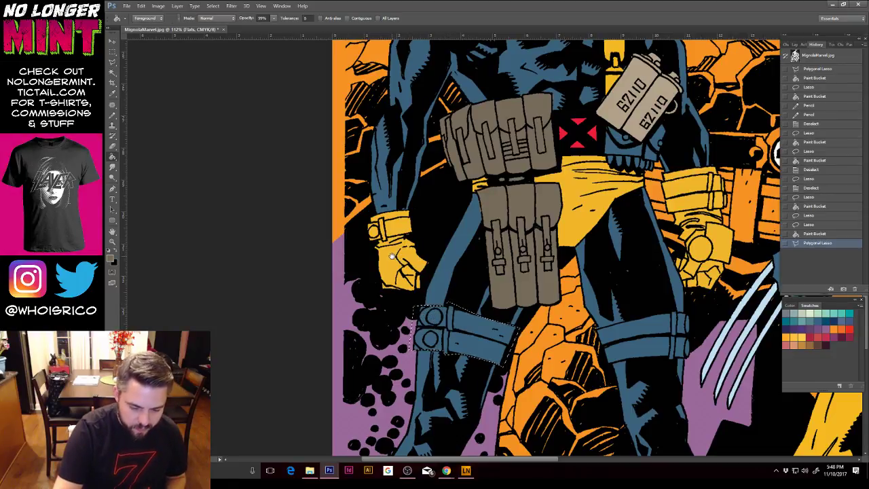
left_click(401, 261, "alt")
left_click(454, 338)
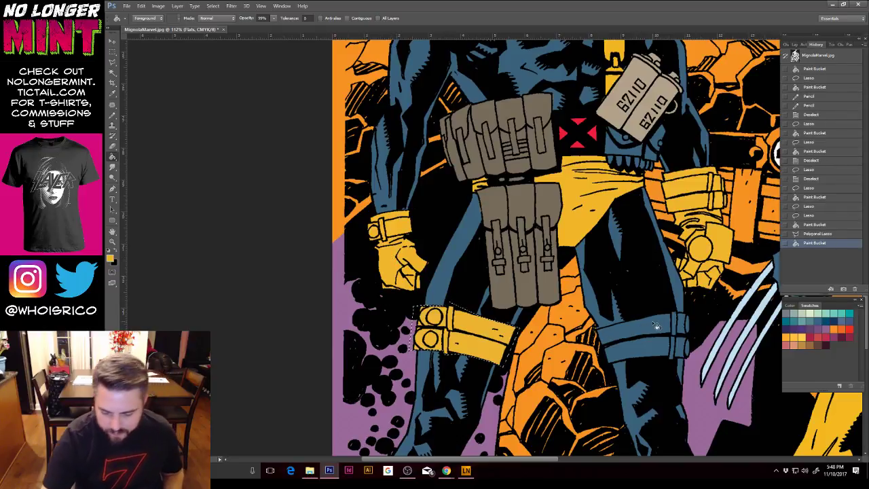
Step: Outline the straps on Cyclops's other leg with the Polygonal Lasso, fill them with the same yellow, and deselect
left_click(112, 63)
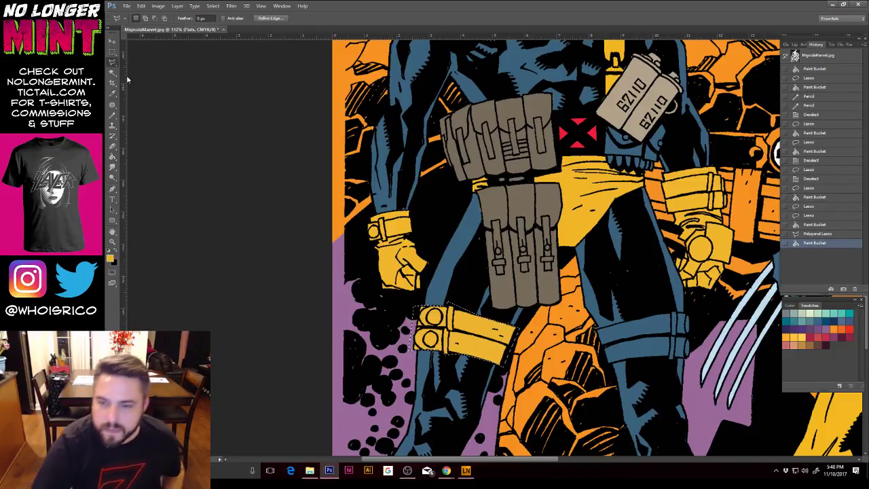
left_click(595, 332)
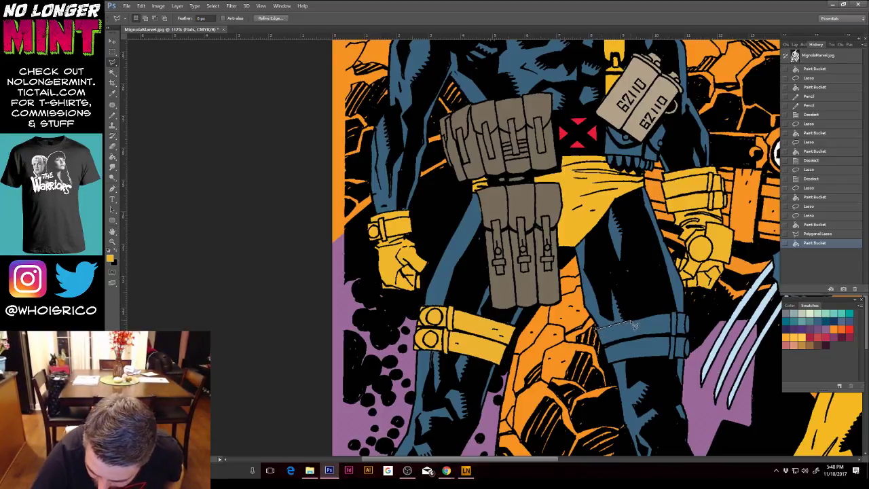
left_click(670, 307)
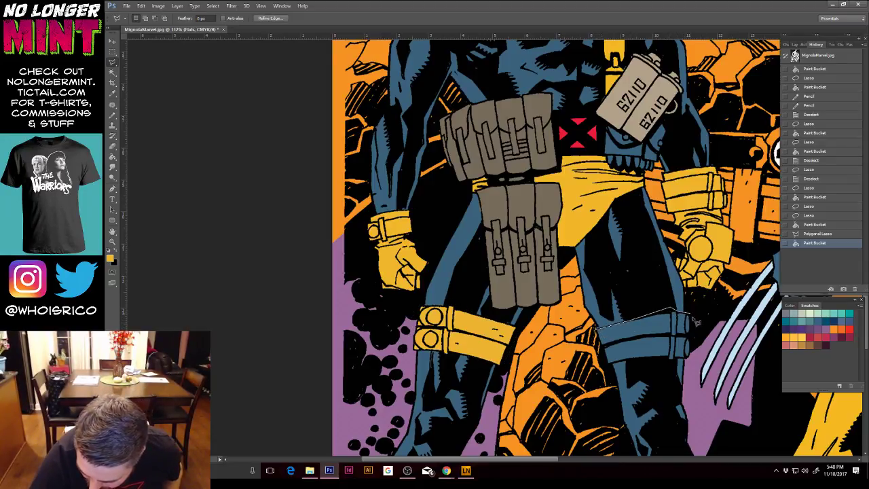
left_click(672, 364)
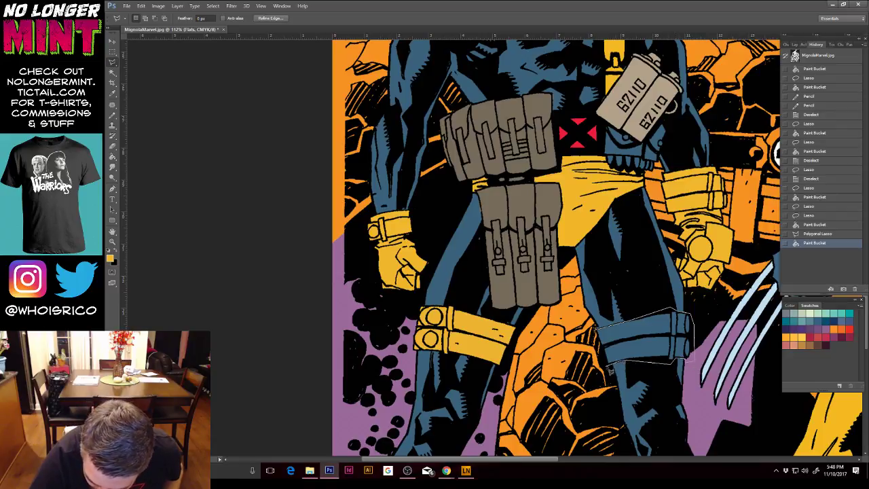
left_click(596, 333)
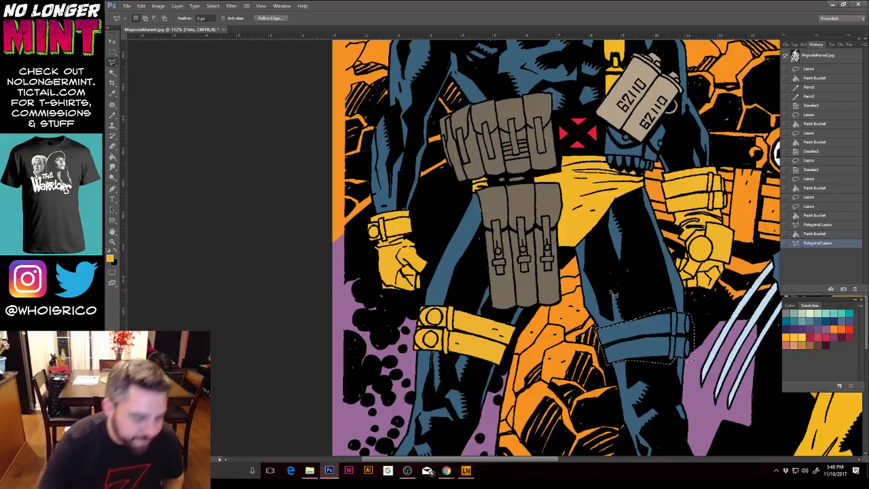
left_click(115, 157)
left_click(638, 336)
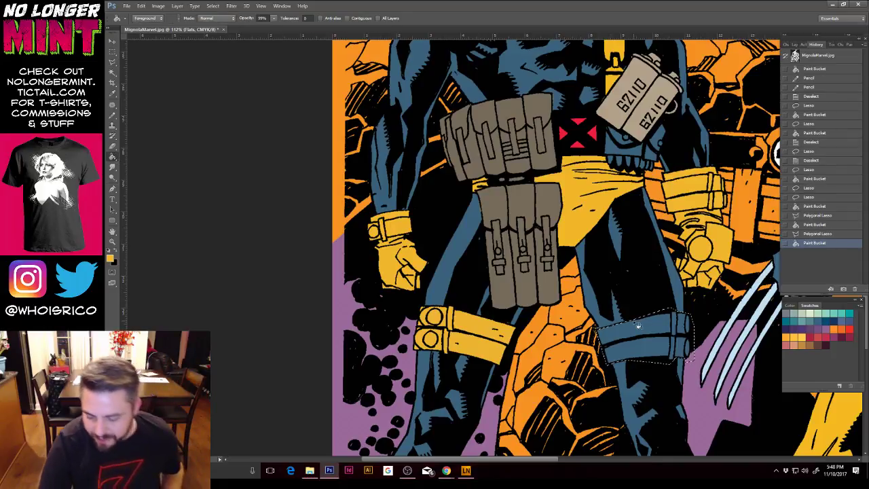
key("ctrl+minus")
key("ctrl+minus")
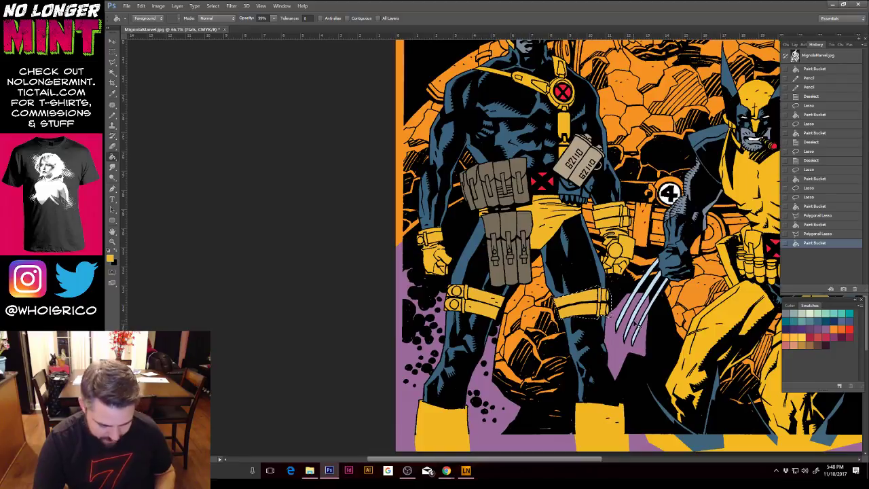
key("ctrl+d")
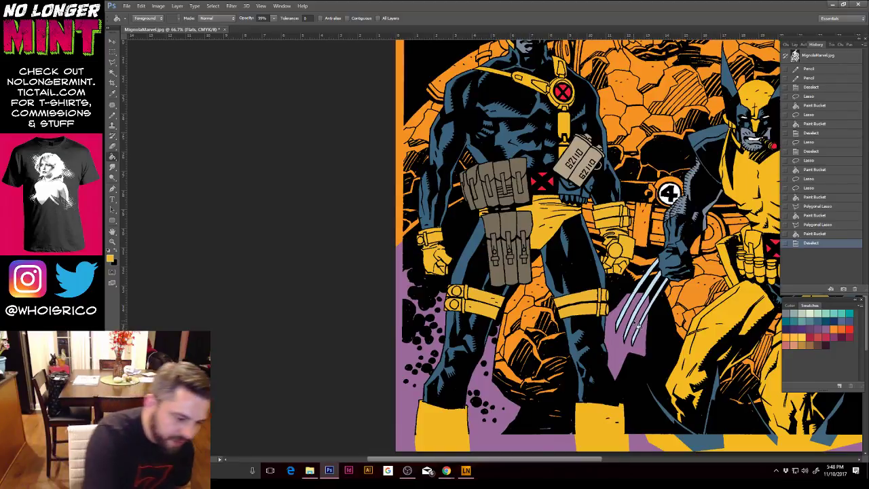
Step: Touch up Cyclops's costume in blue with the Pencil, and lasso the gear beneath his numbered pouch and fill it with the thigh pouches' brown
key("b")
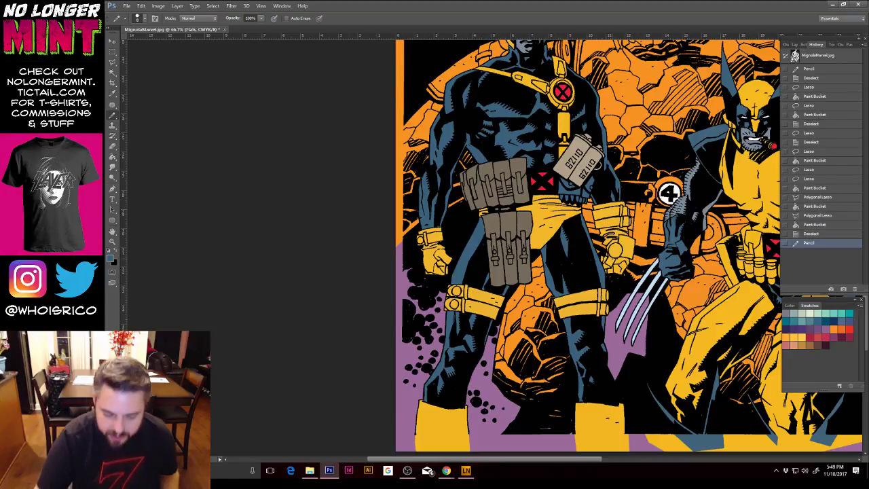
key("ctrl+minus")
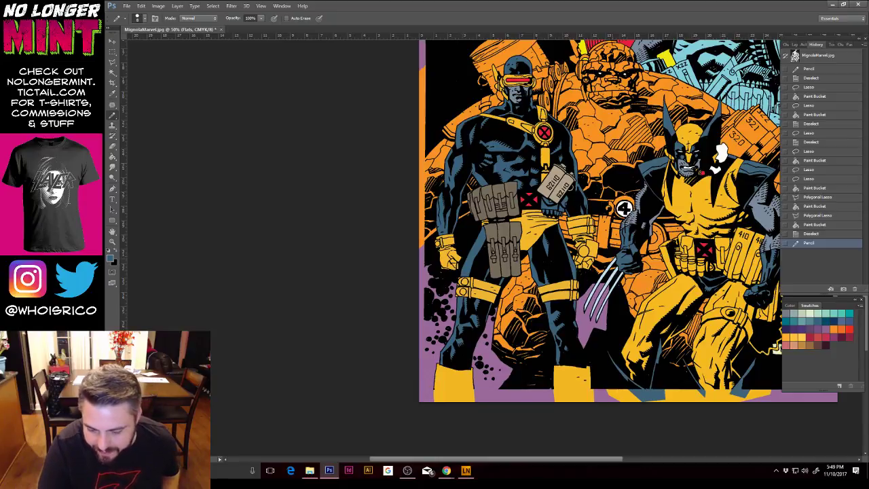
left_click(113, 52)
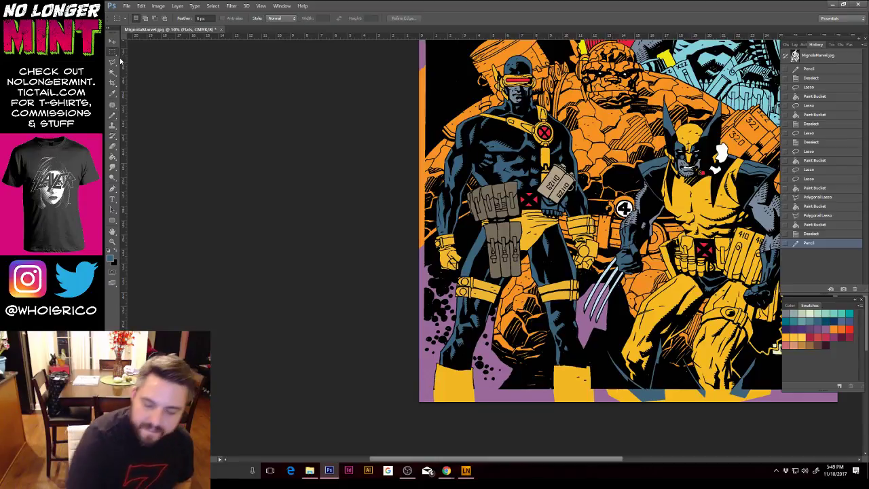
left_click_drag(540, 189, 568, 223)
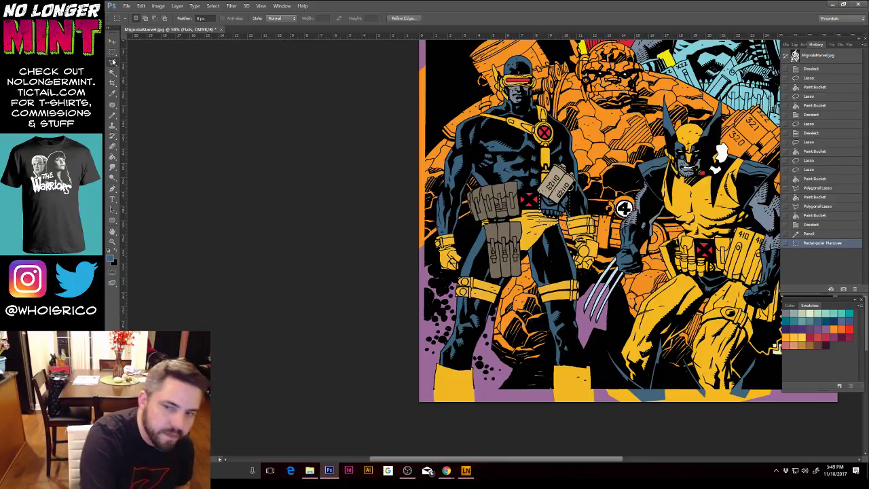
left_click_drag(113, 61, 144, 68)
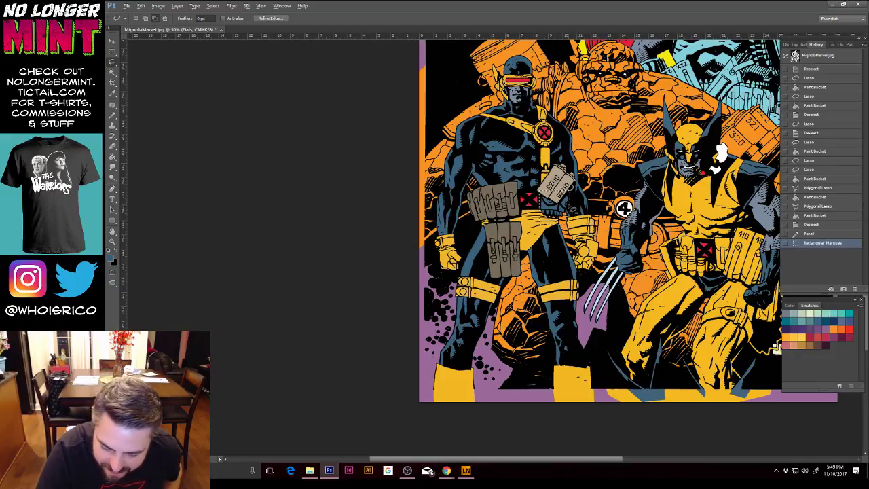
left_click_drag(570, 210, 581, 211)
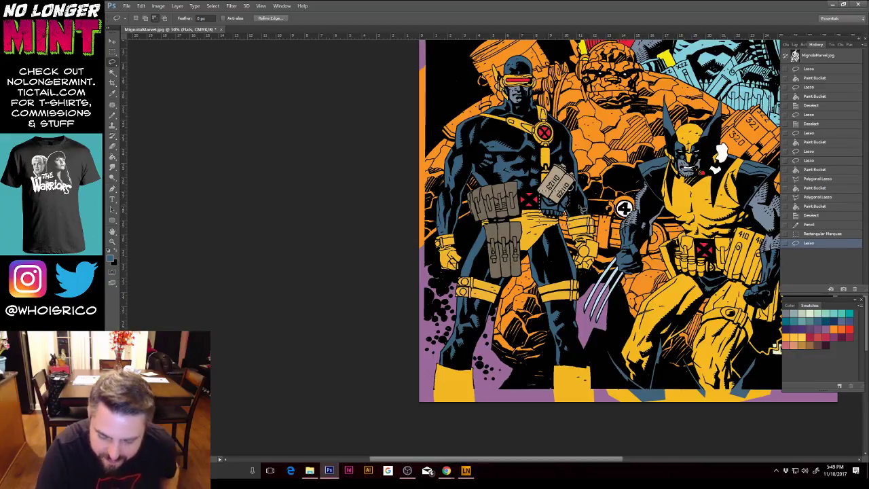
key("g")
left_click(516, 227, "alt")
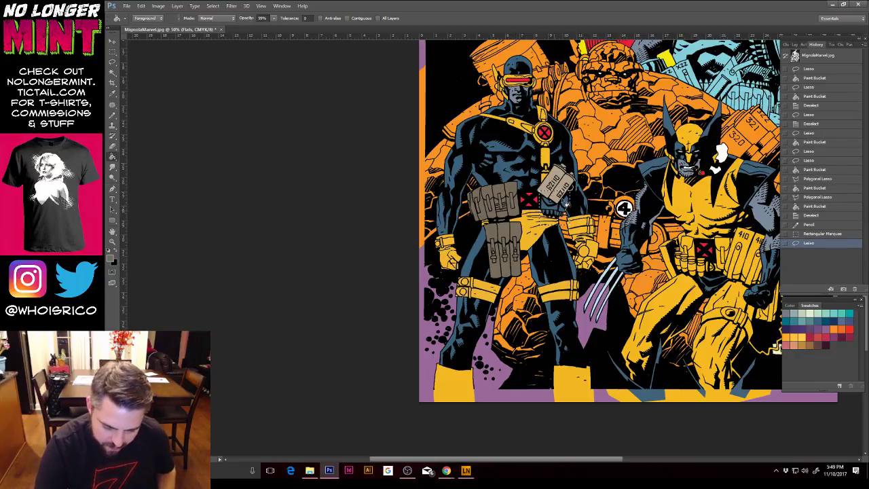
key("ctrl+d")
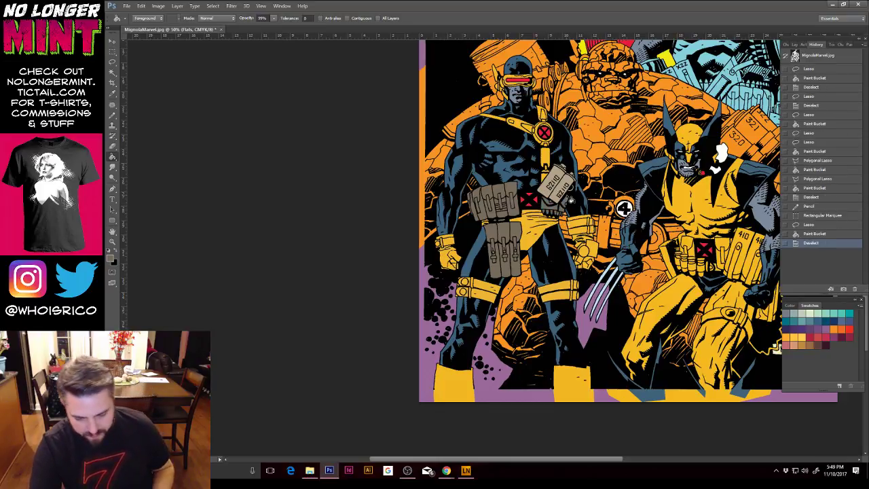
Step: Lasso the gun barrels behind Cyclops's head and add the side piece of his visor to the selection
key("ctrl+minus")
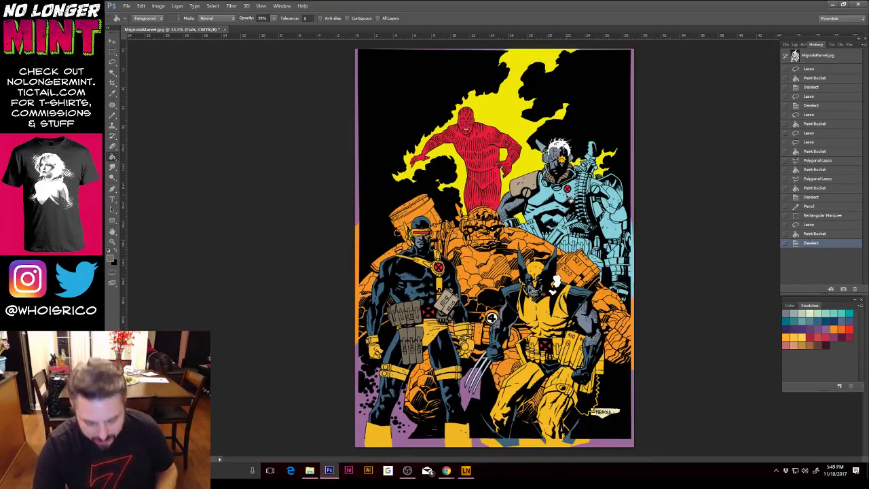
key("ctrl+plus")
key("ctrl+plus")
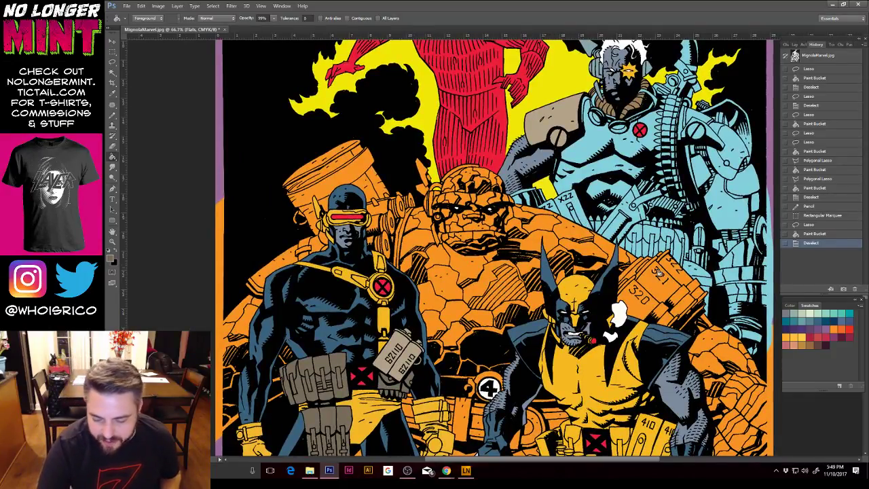
left_click_drag(738, 325, 650, 218)
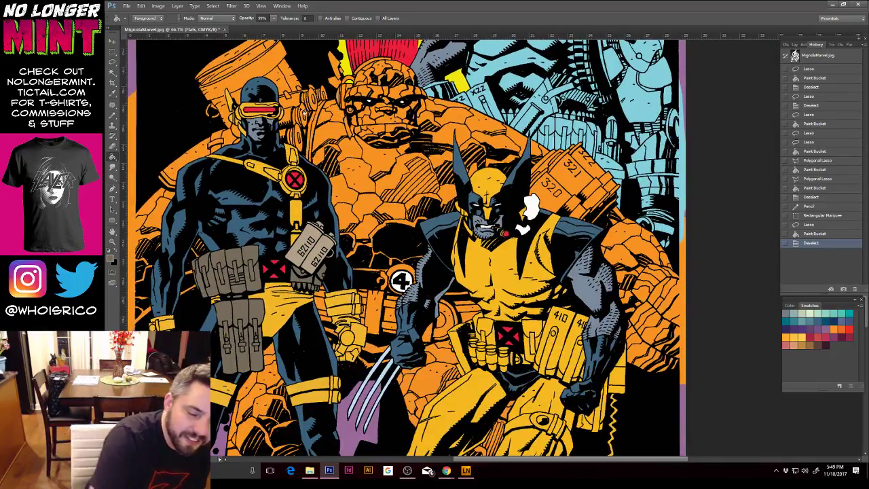
left_click(113, 61)
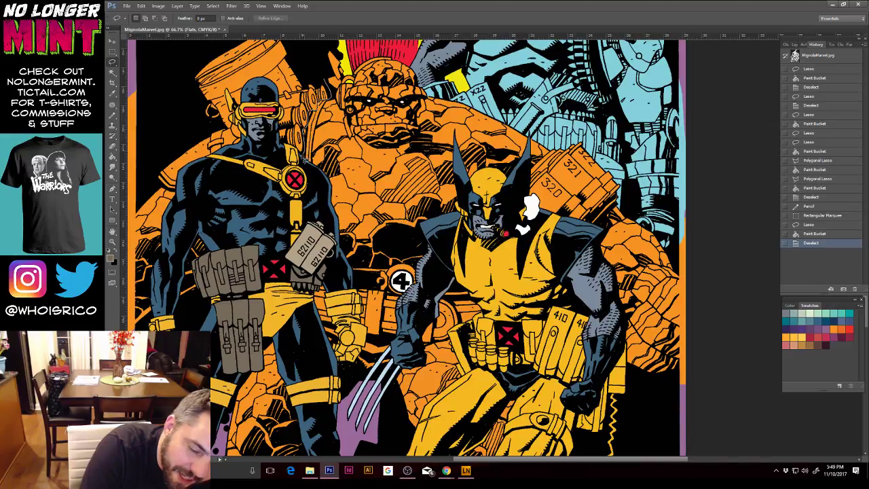
mouse_move(275, 156)
left_mouse_down()
mouse_move(264, 133)
mouse_move(267, 112)
left_mouse_up()
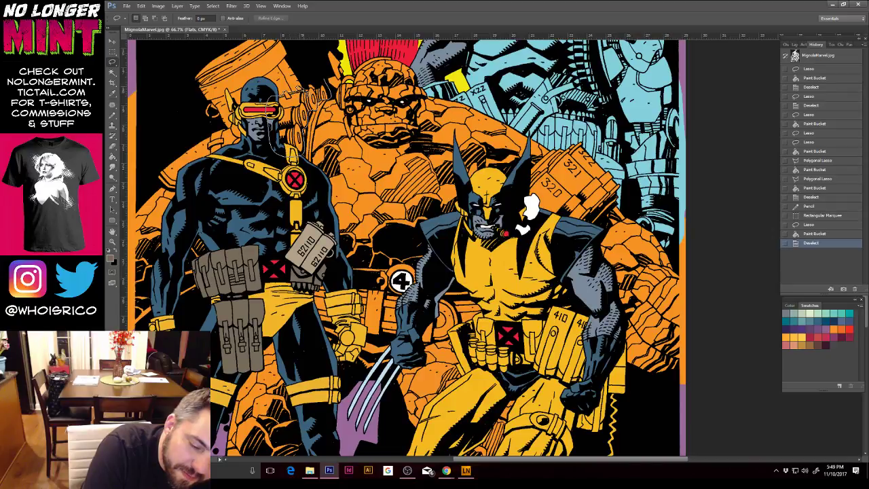
left_click_drag(317, 81, 324, 102)
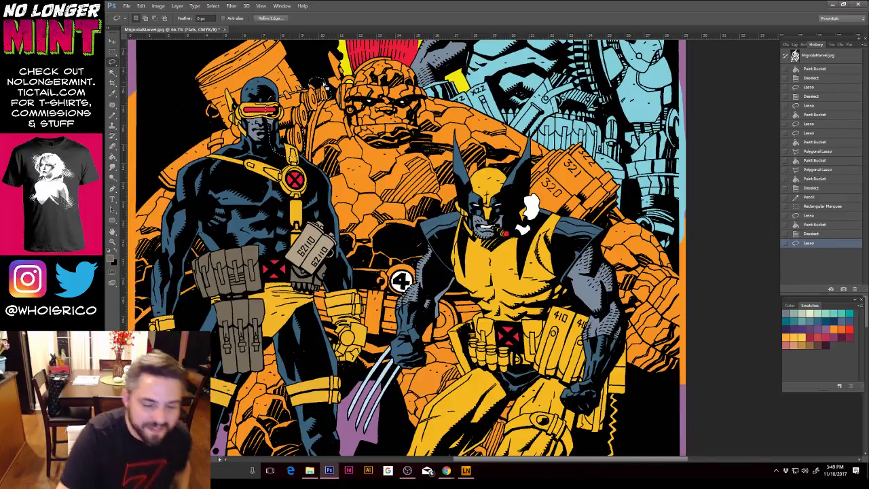
left_click_drag(264, 198, 411, 200)
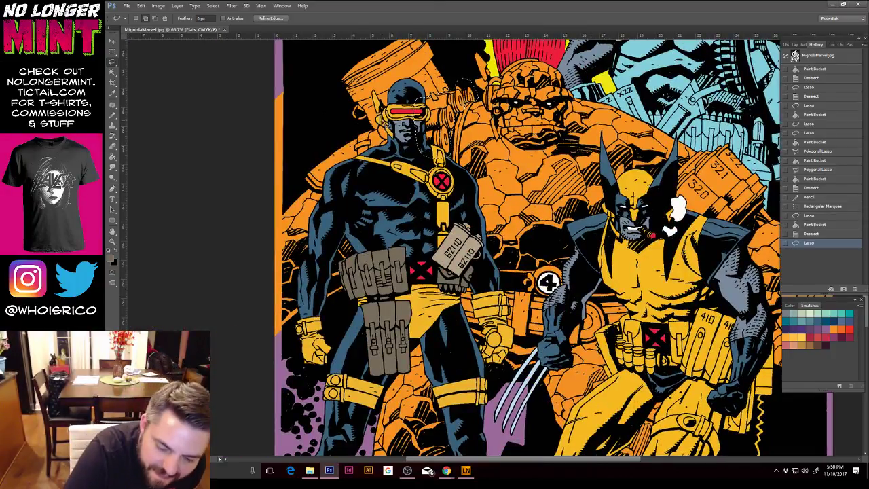
left_click_drag(382, 127, 380, 133)
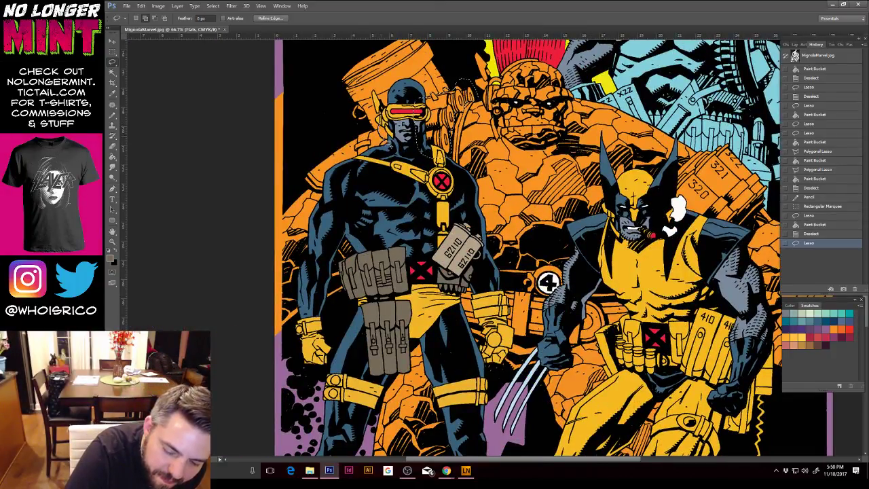
left_click_drag(400, 136, 402, 117)
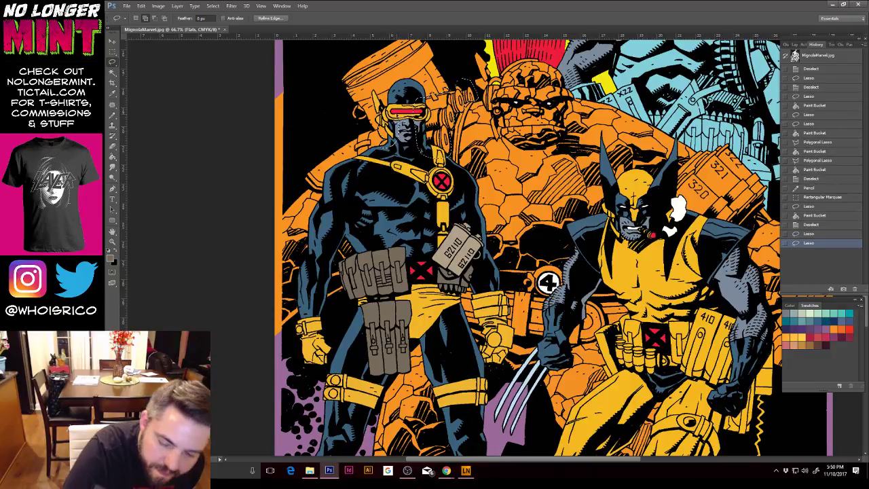
Step: Choose a light grey-teal foreground colour, fill the selected gun barrels and visor side piece with it, and deselect
key("i")
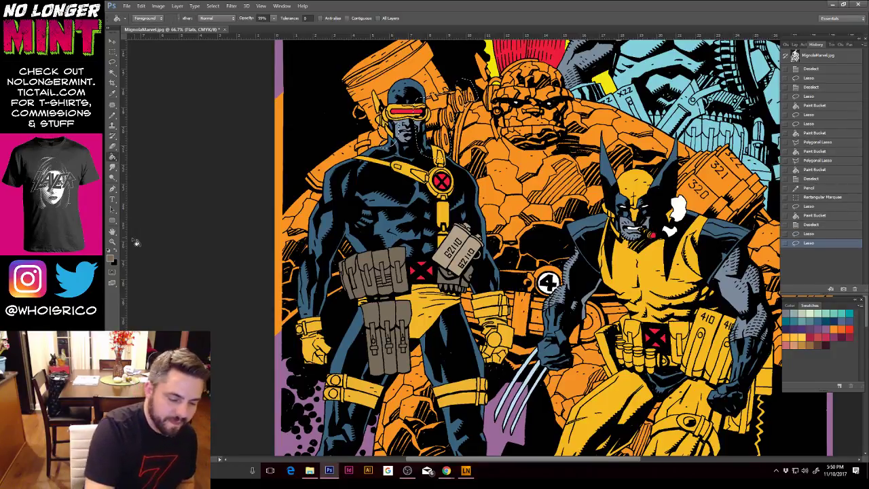
left_click(112, 260)
left_click(284, 314)
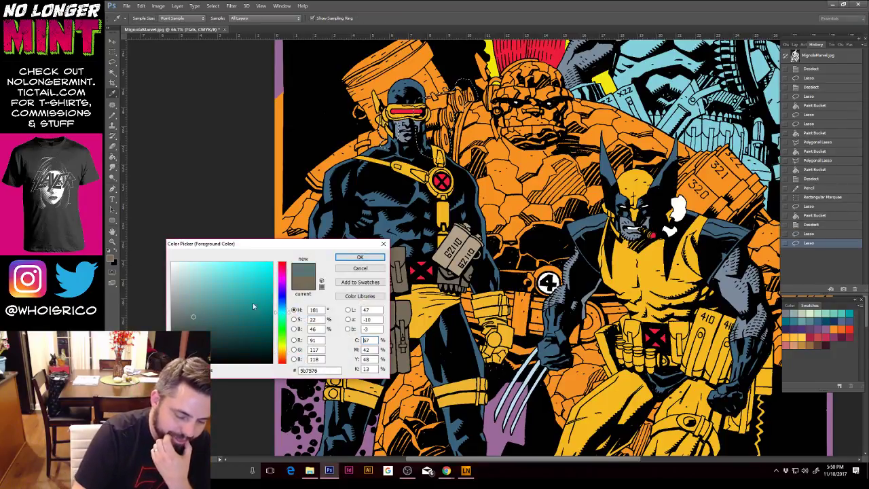
left_click(185, 299)
left_click(360, 256)
key("g")
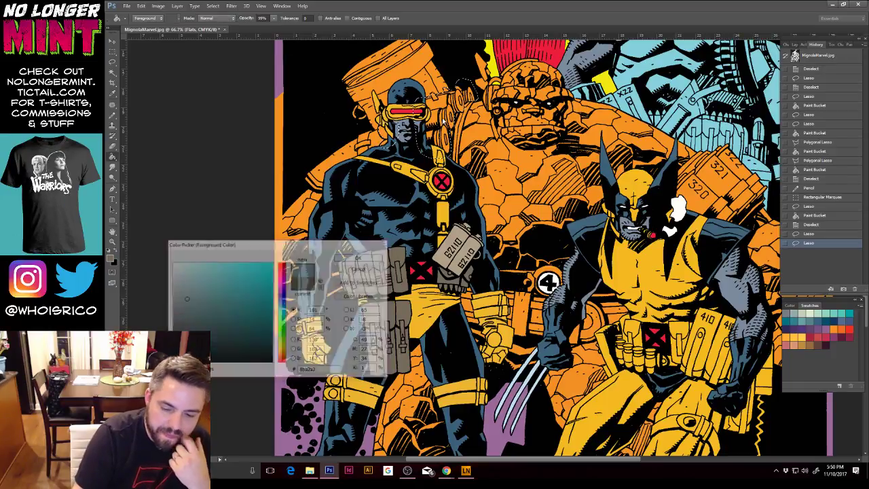
left_click(451, 132)
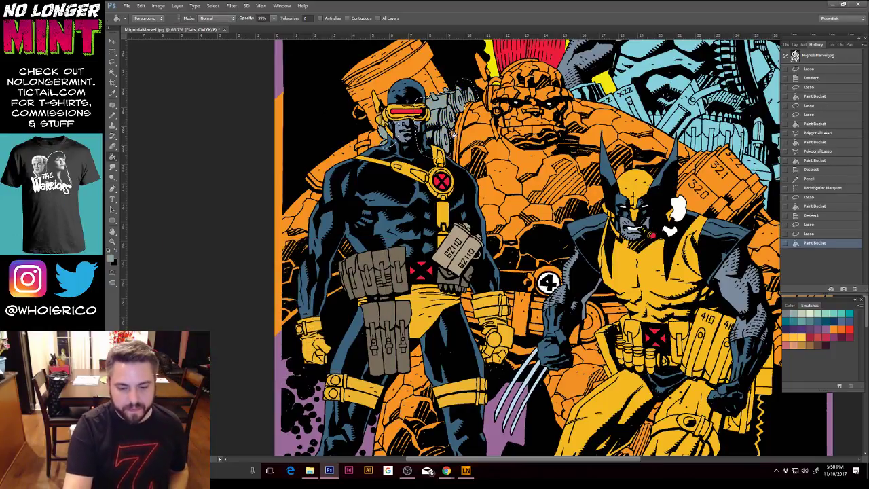
key("ctrl+d")
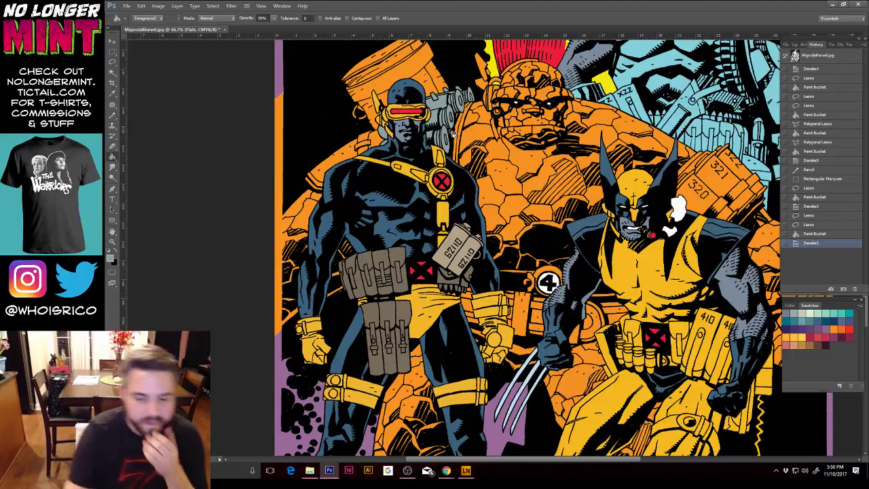
Step: Lasso the curved strap beside the gun barrels on Cyclops's back, fill it with the brown of his pouches, and deselect
left_click(113, 62)
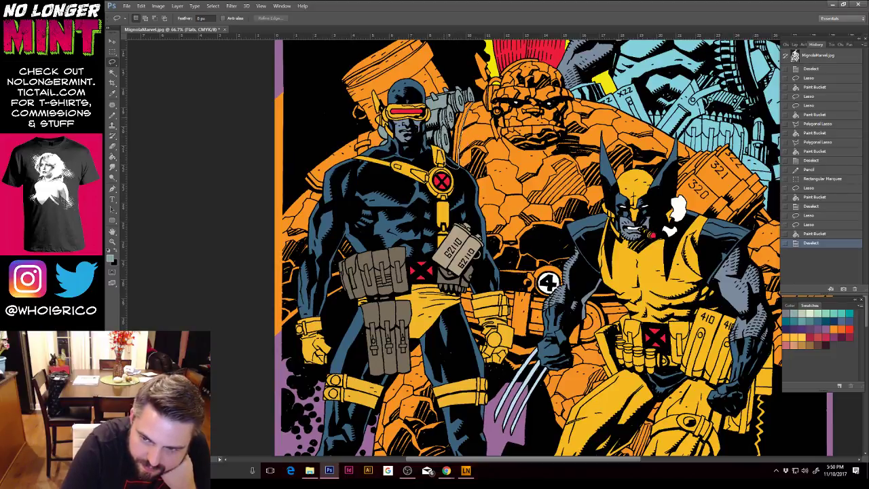
left_click_drag(459, 109, 468, 99)
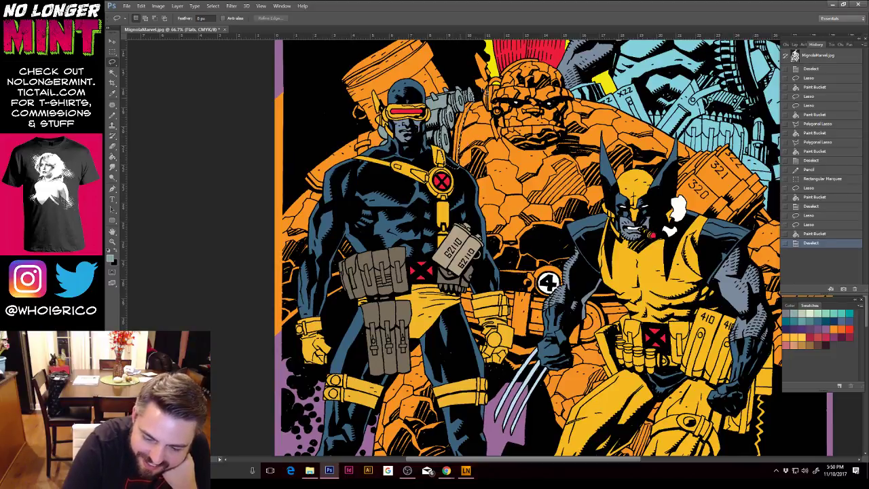
left_click(114, 158)
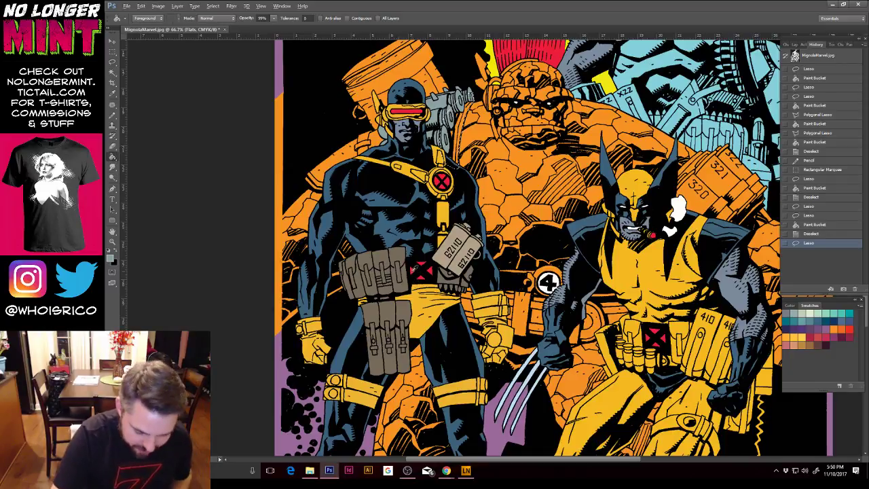
left_click(465, 133)
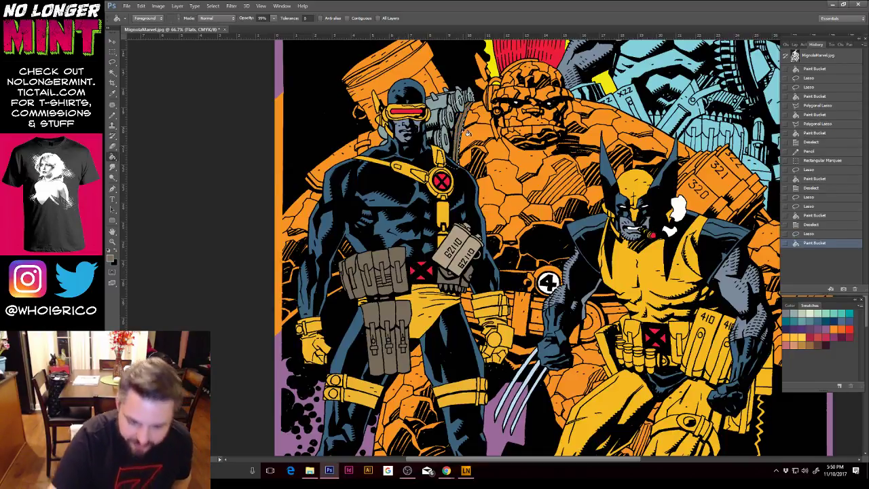
key("ctrl+d")
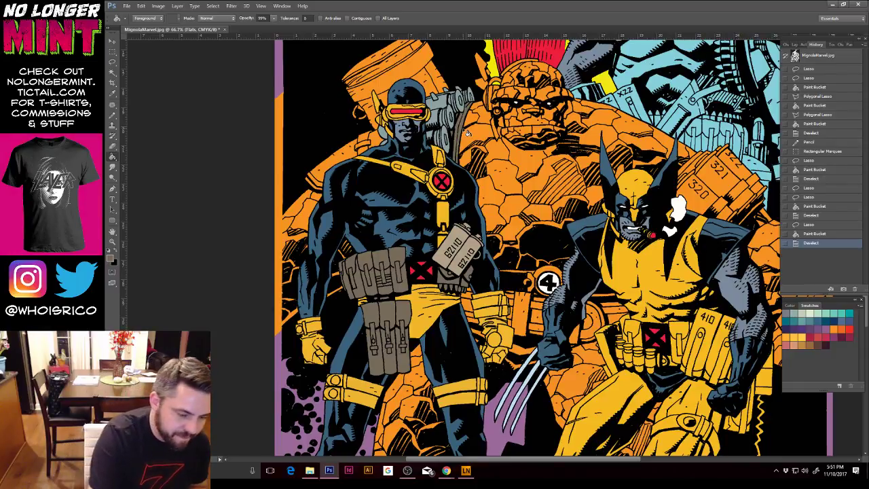
Step: Touch up small spots on Cyclops with the Pencil, using blue sampled from his costume and grey-teal sampled from his visor's side piece
left_click(112, 116)
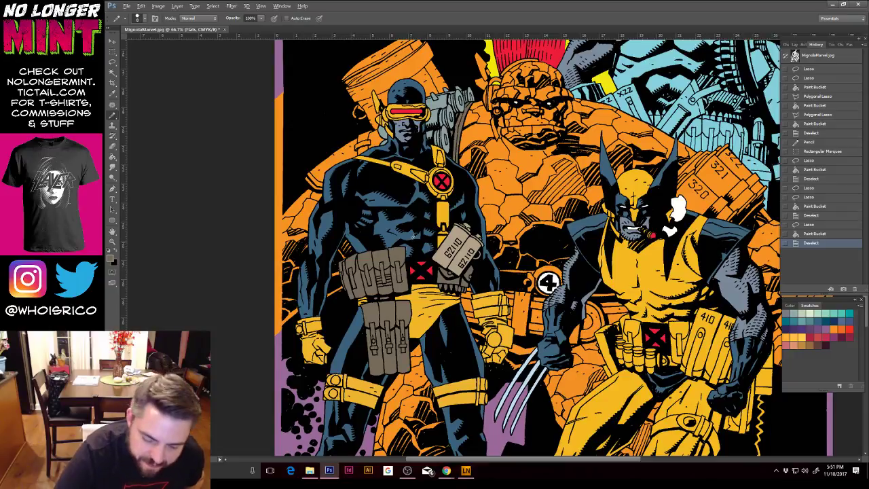
left_click(412, 234, "alt")
left_click(411, 234)
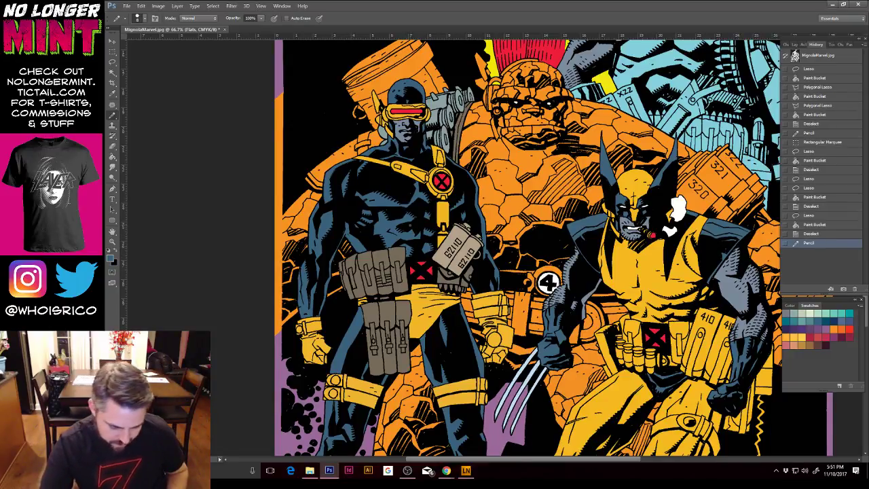
left_click(350, 282)
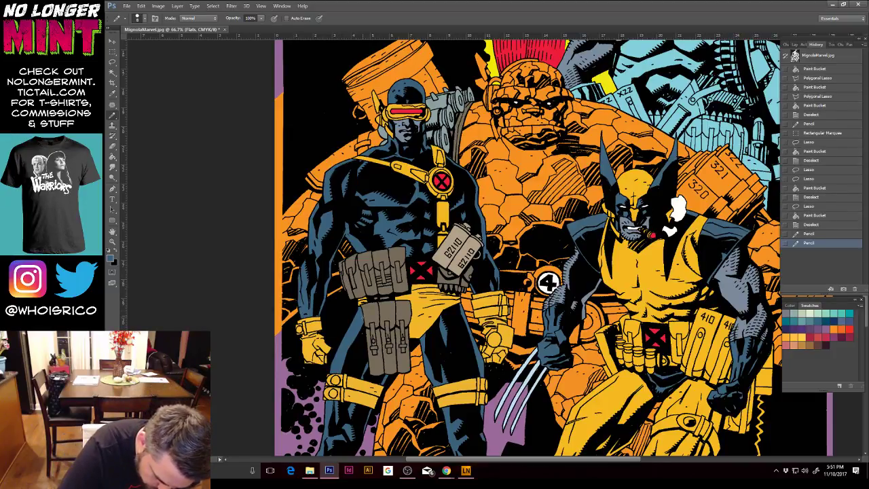
left_click(350, 282)
left_click(350, 282)
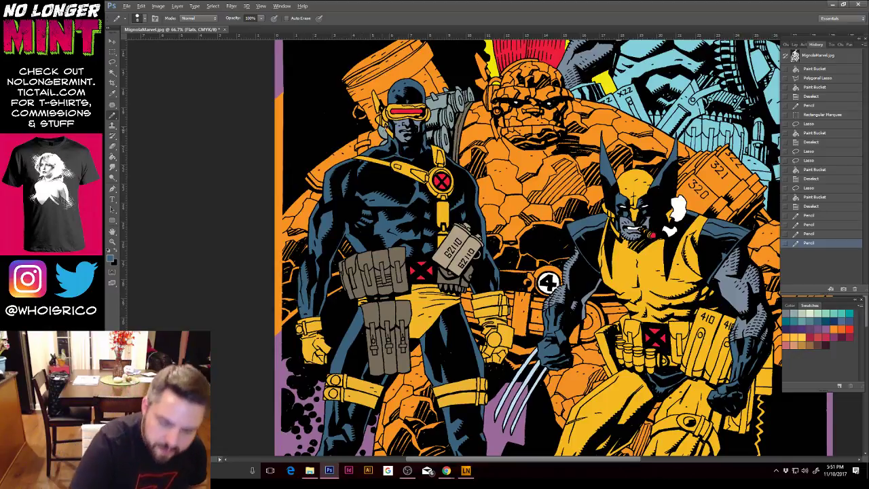
left_click(383, 128, "alt")
left_click(383, 130)
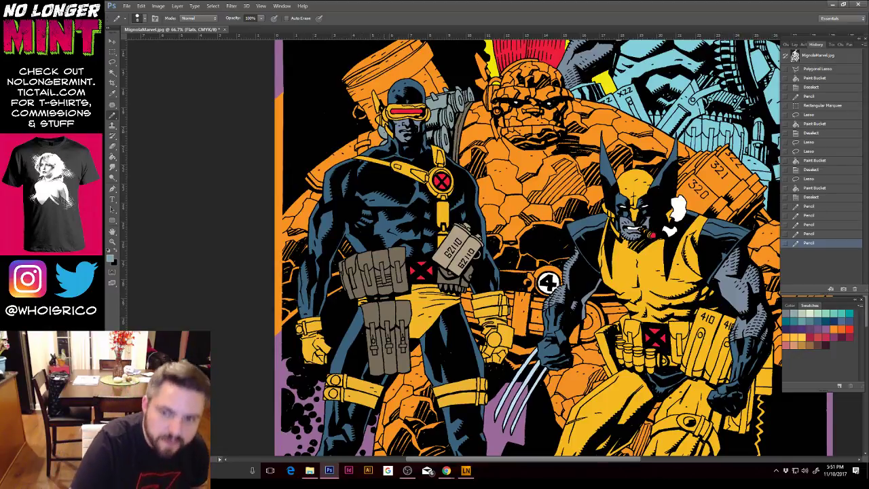
Step: Set the foreground colour to the bright blue 39a6e8
left_click(115, 259)
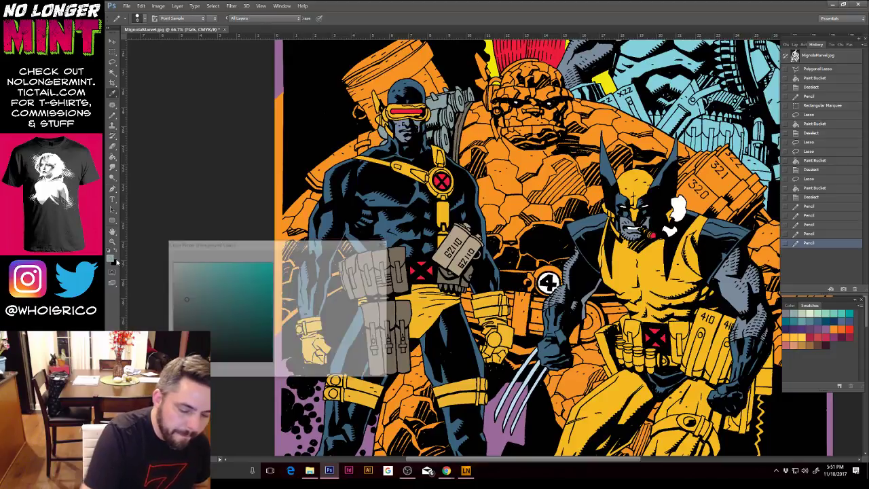
left_click(329, 219)
left_click(247, 271)
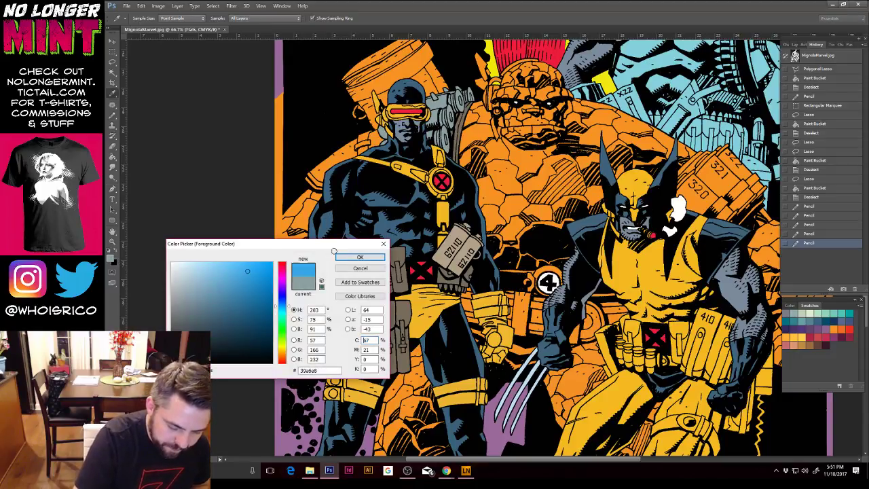
left_click(360, 257)
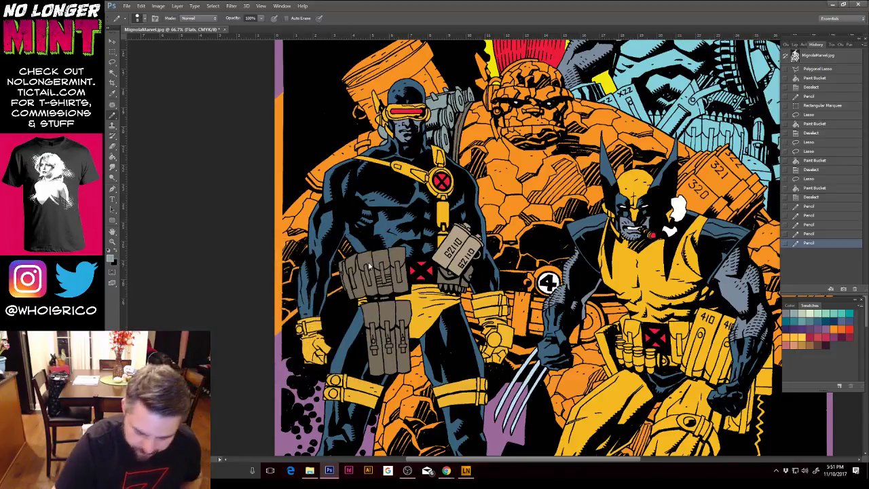
Step: Select the orange areas with the Magic Wand, pencil the ring around the Thing's 4 emblem bright blue, and deselect
left_click(115, 72)
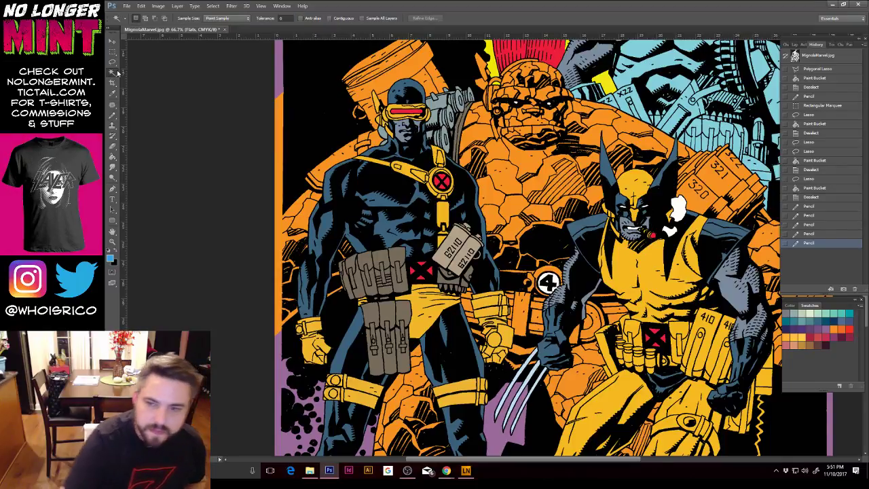
left_click(548, 261)
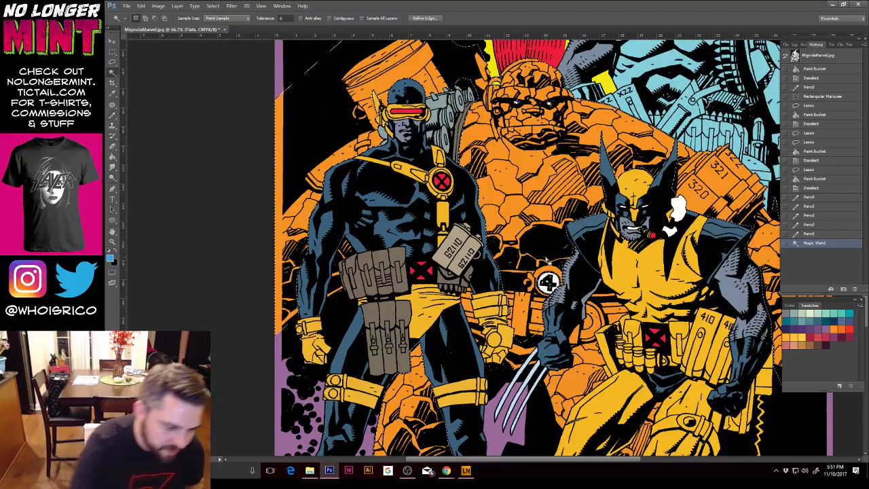
key("b")
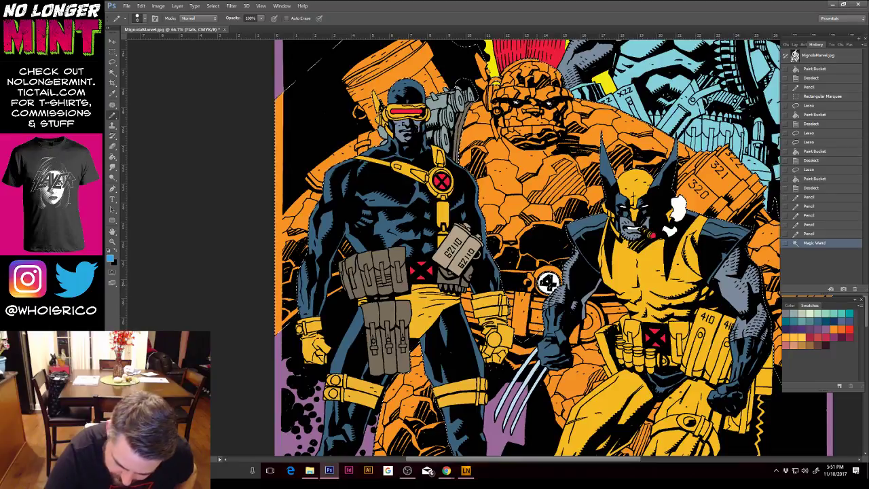
right_click(538, 284)
left_click_drag(550, 305, 555, 305)
key("Return")
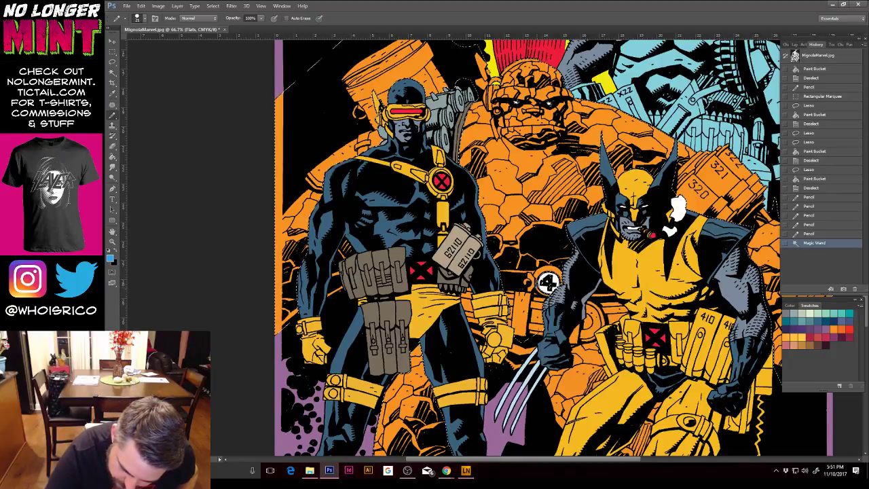
left_click_drag(549, 287, 538, 281)
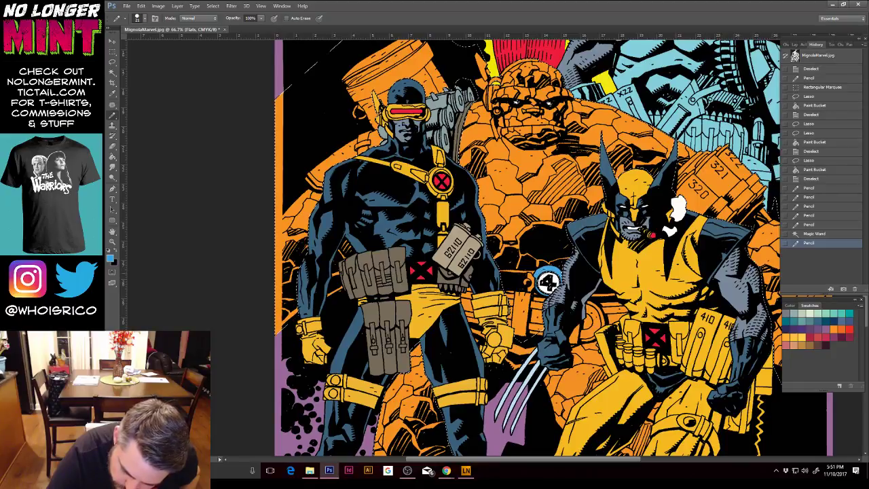
left_click(558, 277)
left_click(558, 277)
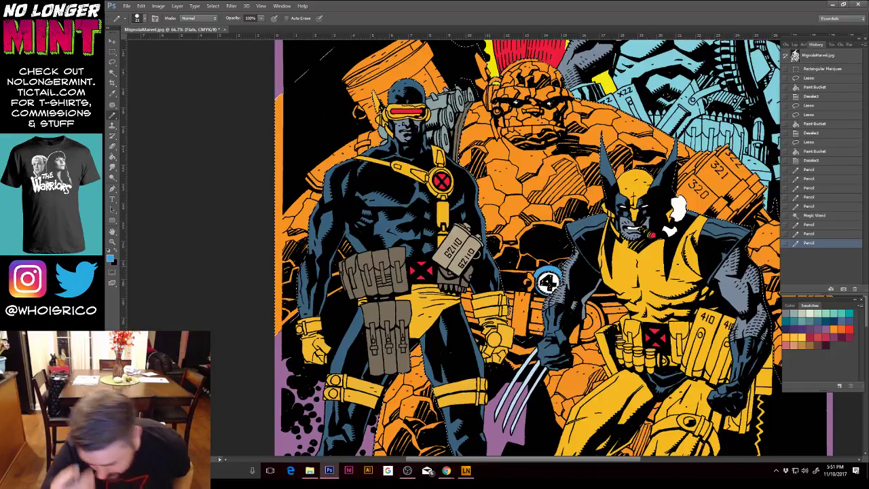
key("ctrl+d")
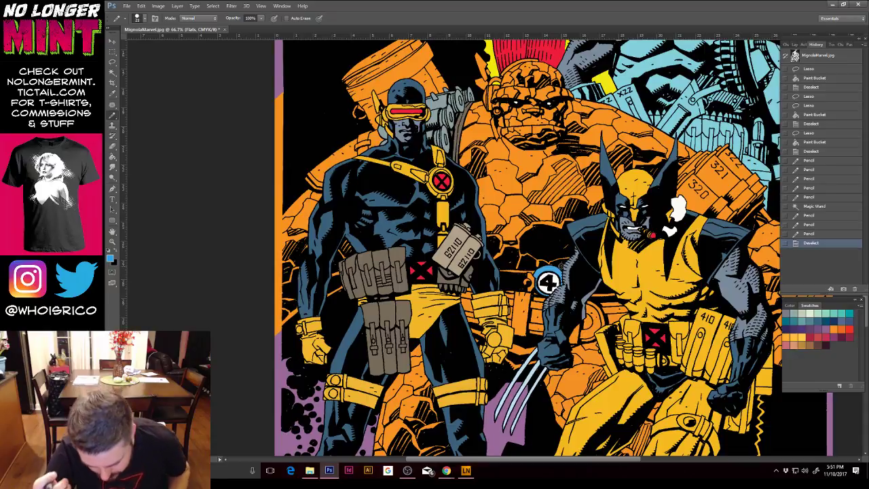
Step: Select the emblem's blue and adjust its Hue/Saturation with a slightly raised hue, saturation +21 and lightness -11
key("w")
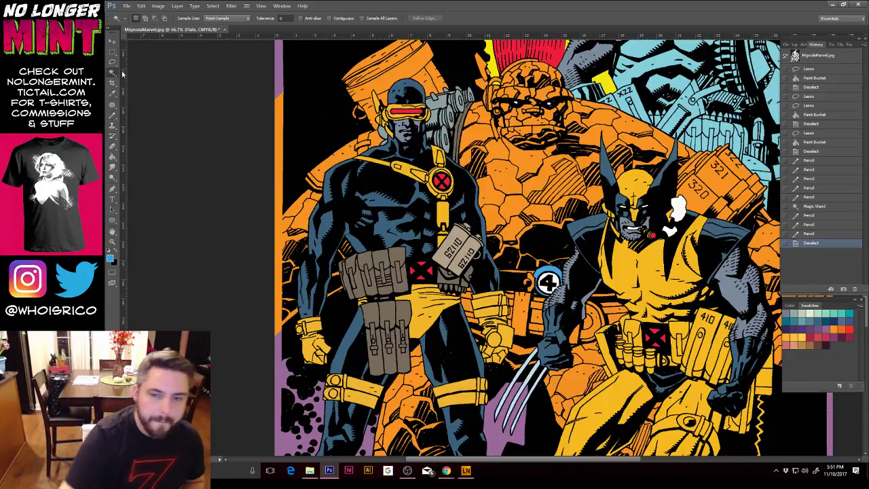
left_click(549, 282)
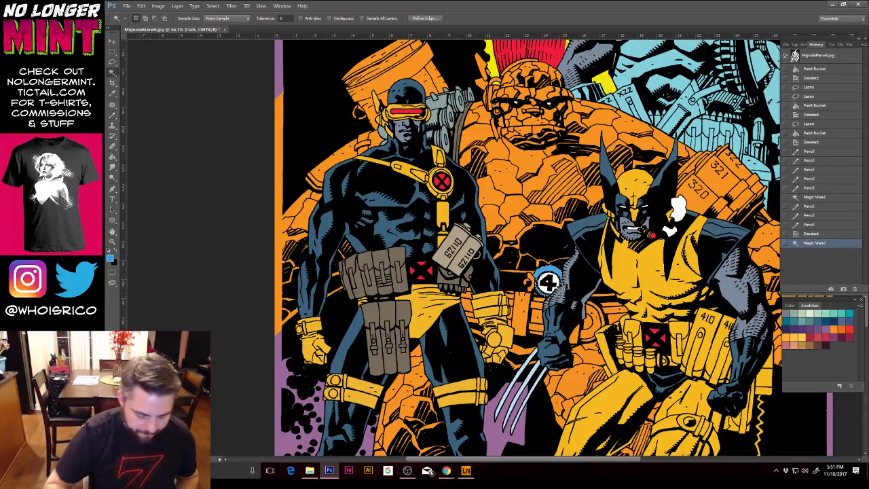
key("ctrl+u")
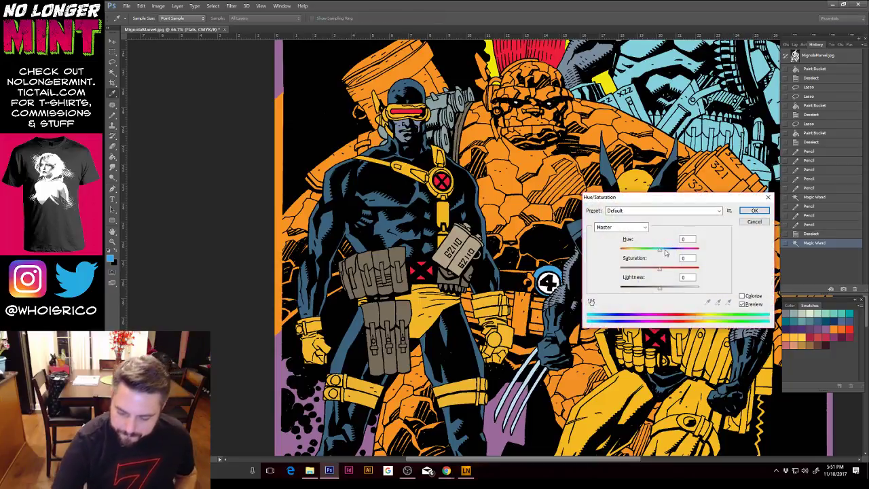
left_click_drag(660, 252, 666, 253)
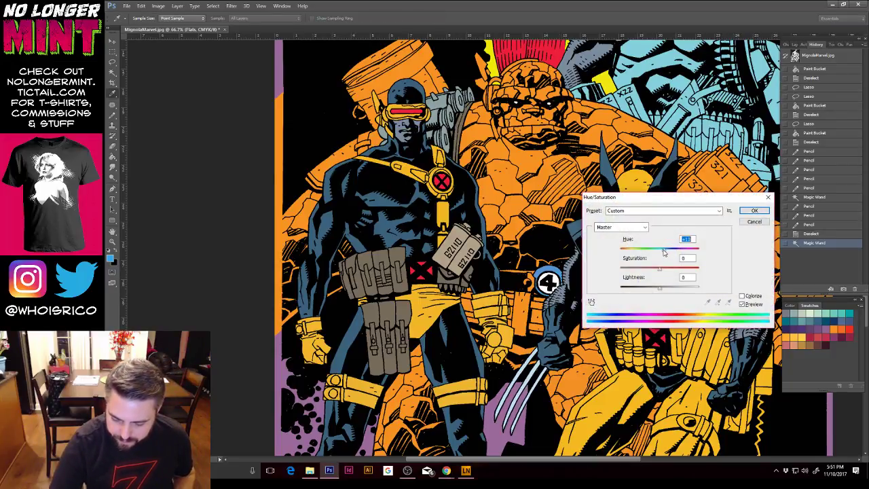
left_click(668, 272)
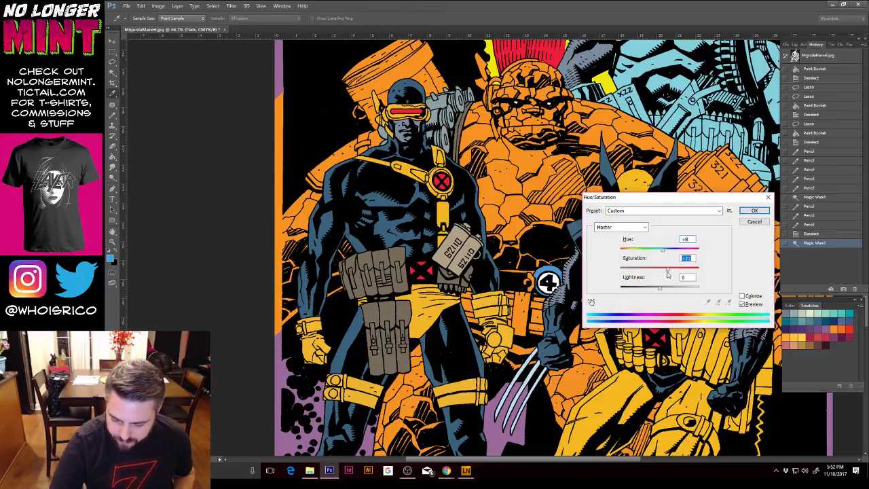
left_click_drag(660, 291, 654, 288)
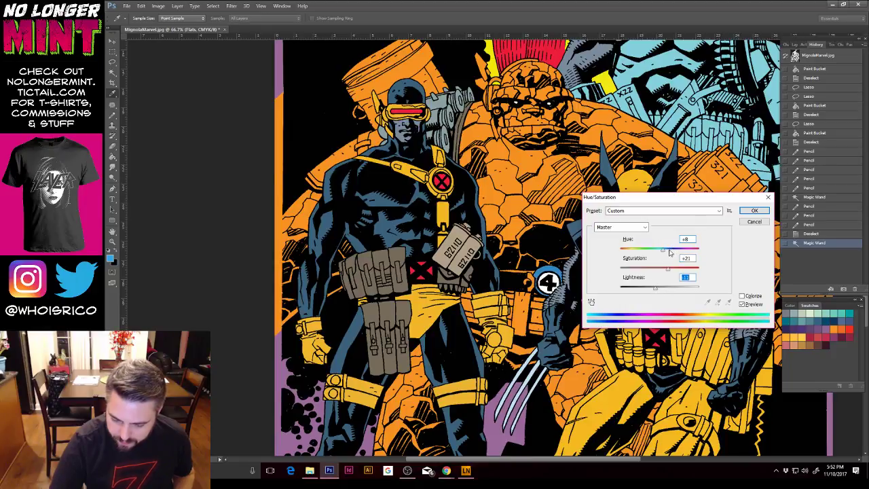
left_click_drag(664, 250, 662, 254)
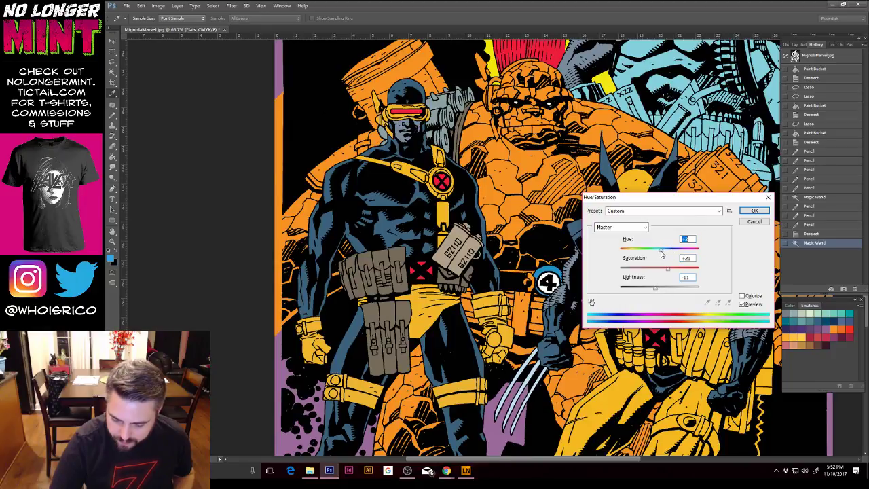
left_click(749, 211)
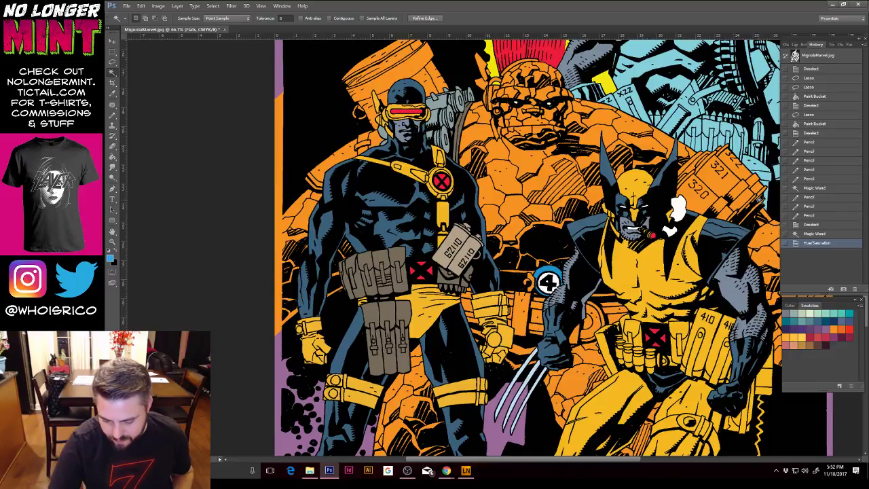
Step: Lasso the Thing's trunks between Cyclops's glove and Wolverine's claws, fill them with the emblem's blue, and deselect
left_click(113, 62)
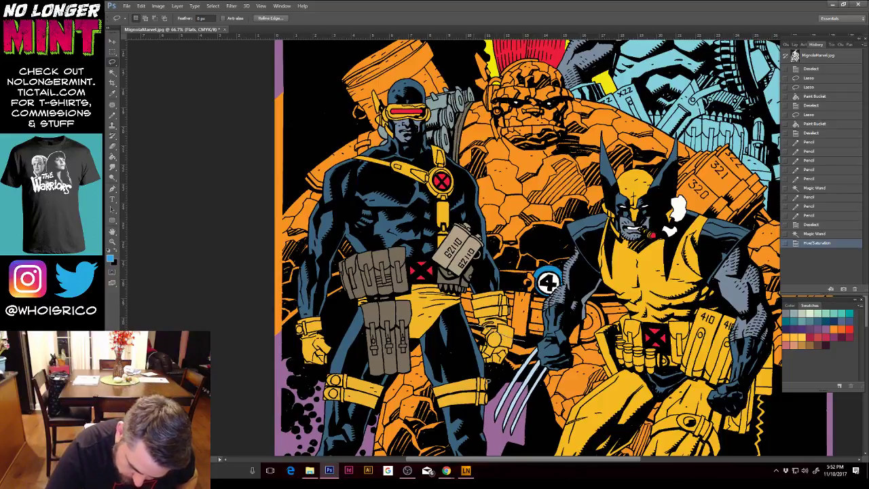
mouse_move(486, 381)
left_mouse_down()
mouse_move(494, 390)
mouse_move(545, 388)
mouse_move(574, 351)
mouse_move(547, 343)
mouse_move(492, 388)
mouse_move(475, 348)
mouse_move(482, 328)
left_mouse_up()
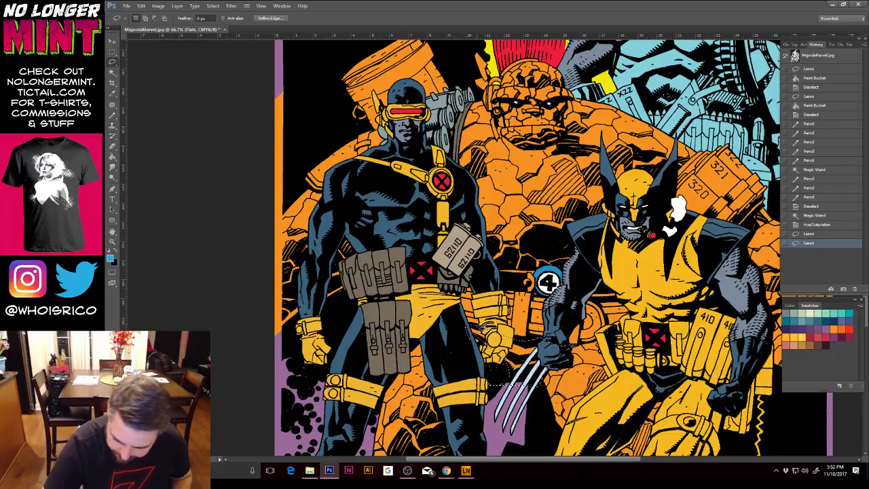
left_click(113, 158)
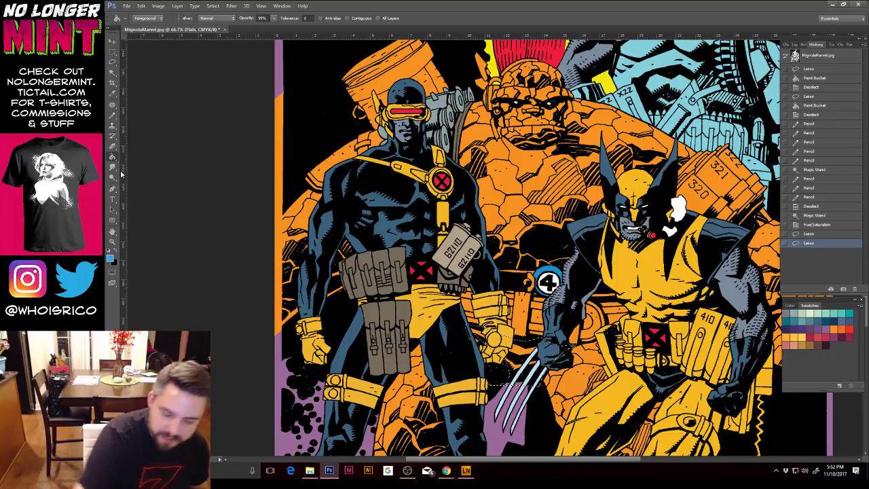
left_click(520, 348)
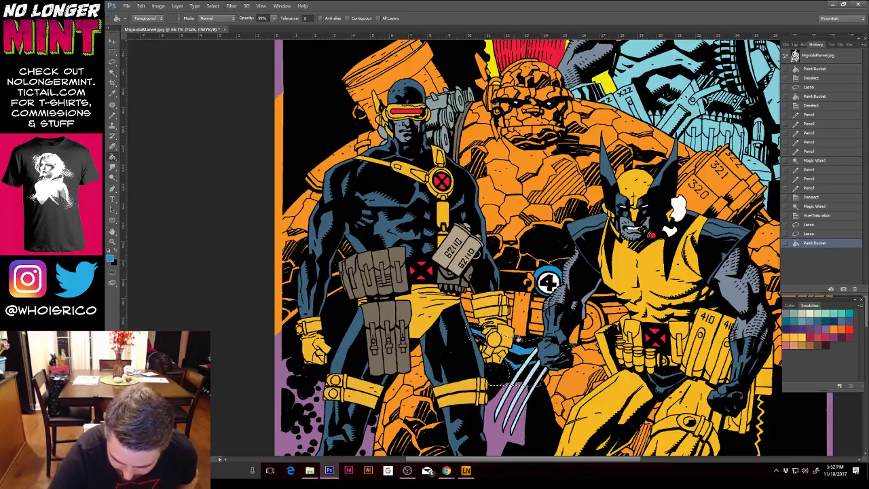
key("ctrl+d")
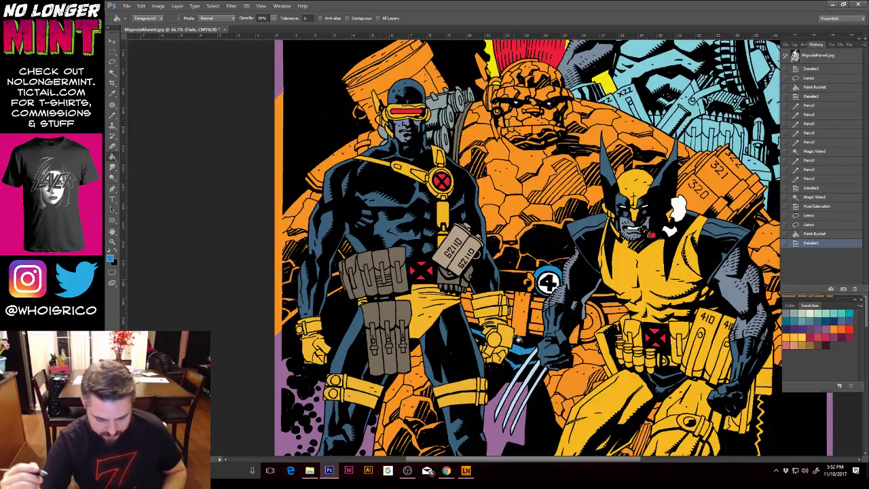
Step: Touch up the 4 emblem with the Pencil, using blue around its ring and white sampled from its centre
key("ctrl+minus")
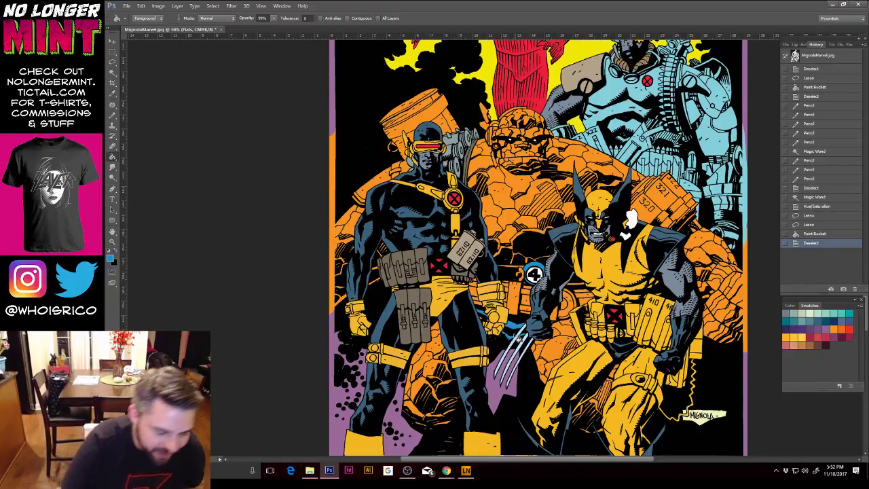
key("z")
left_click(522, 256)
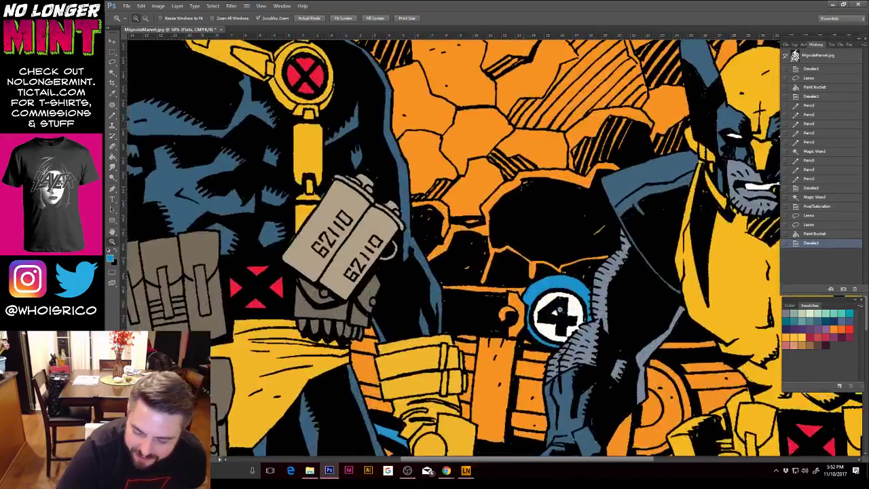
key("b")
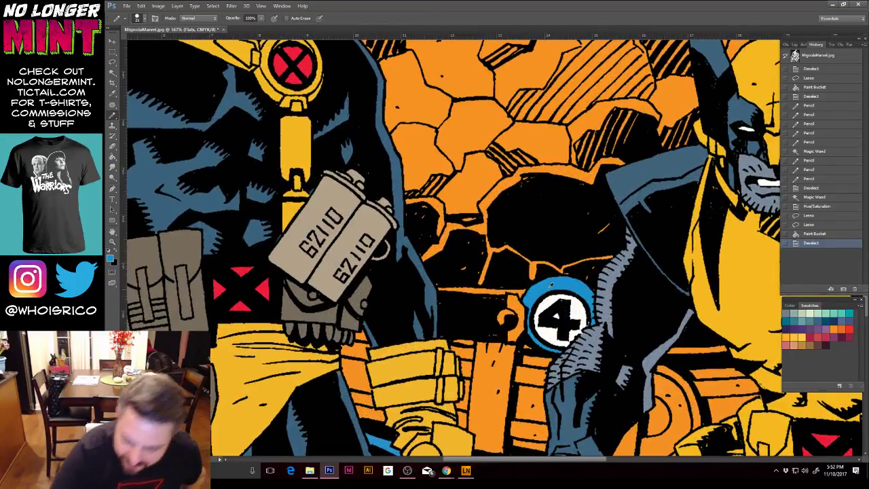
left_click(557, 260)
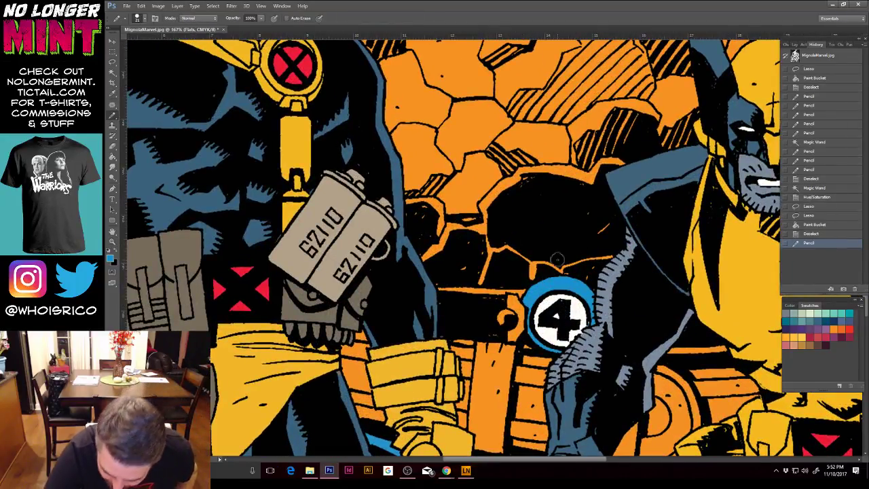
left_click(529, 331)
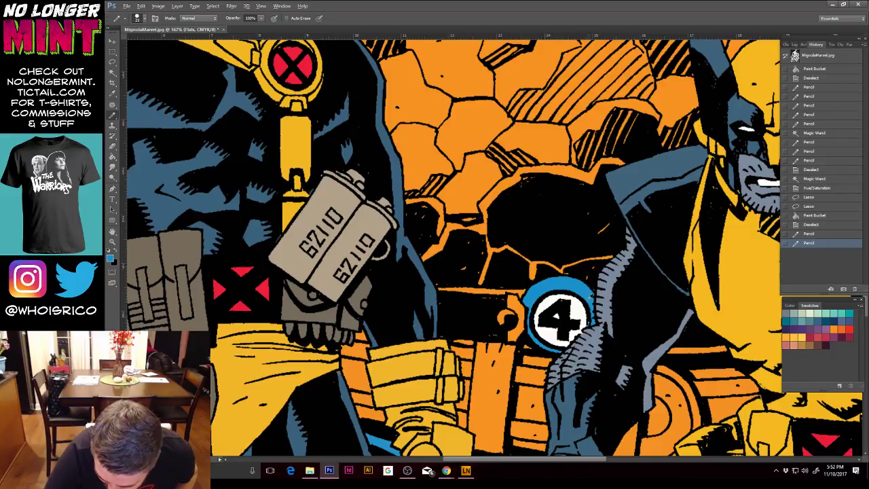
left_click(589, 324)
left_click(582, 316, "alt")
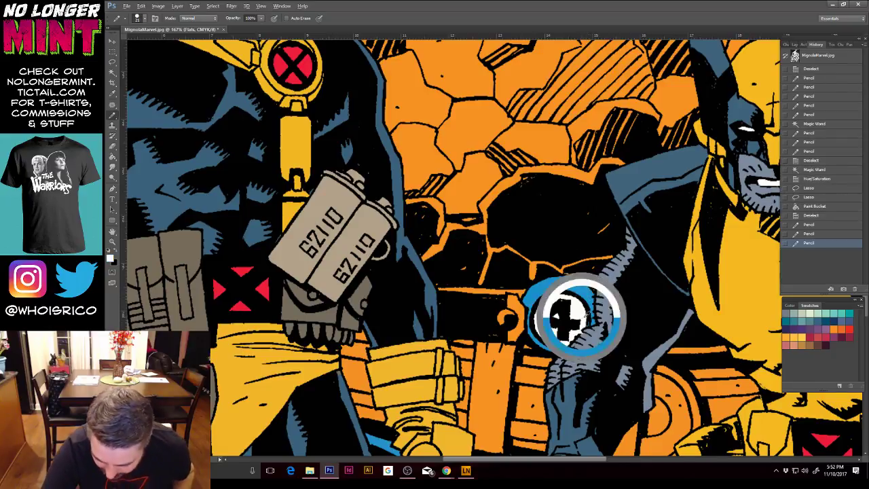
left_click(580, 320)
Step: Lasso around the large orange barrel-shaped gun part behind Cyclops's head
key("ctrl+1")
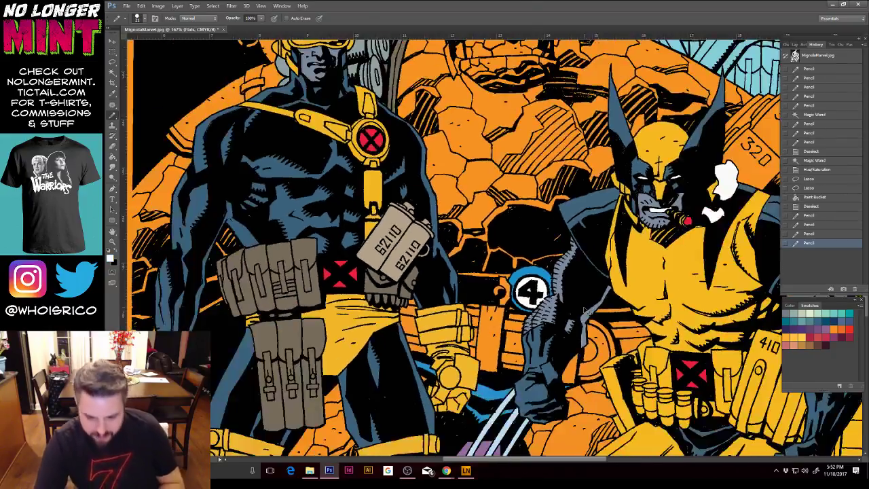
key("ctrl+minus")
key("ctrl+minus")
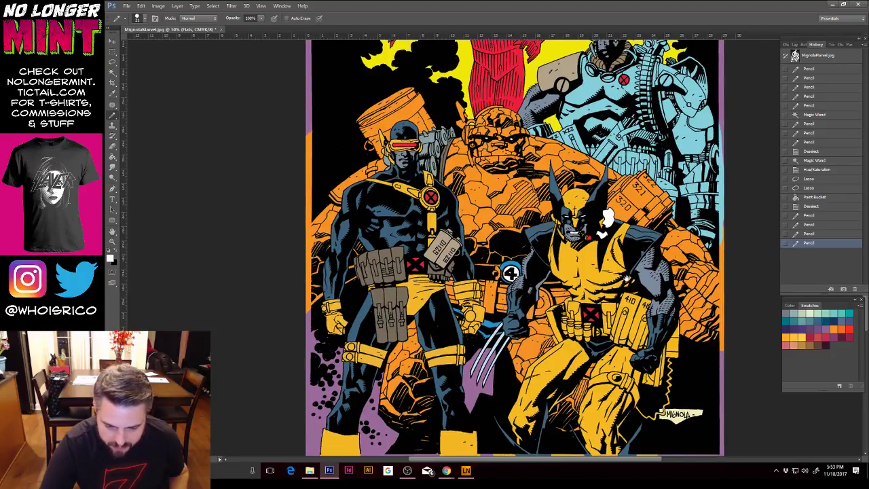
left_click_drag(628, 251, 616, 269)
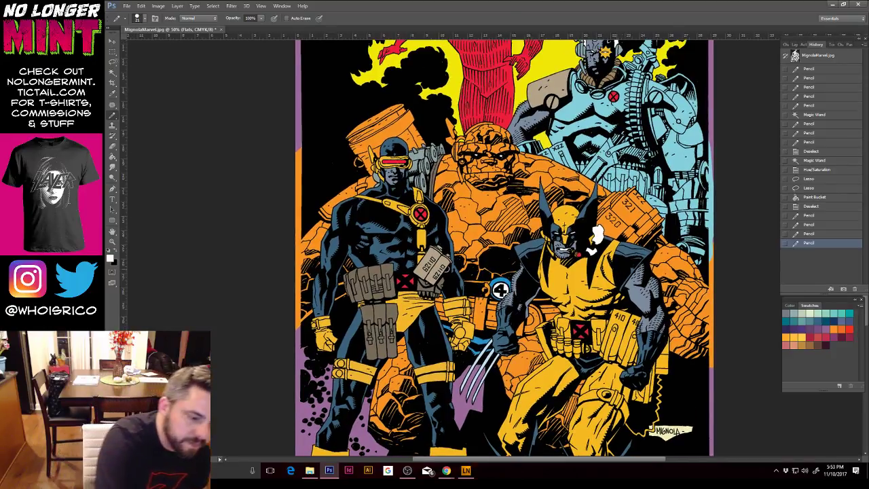
left_click(113, 62)
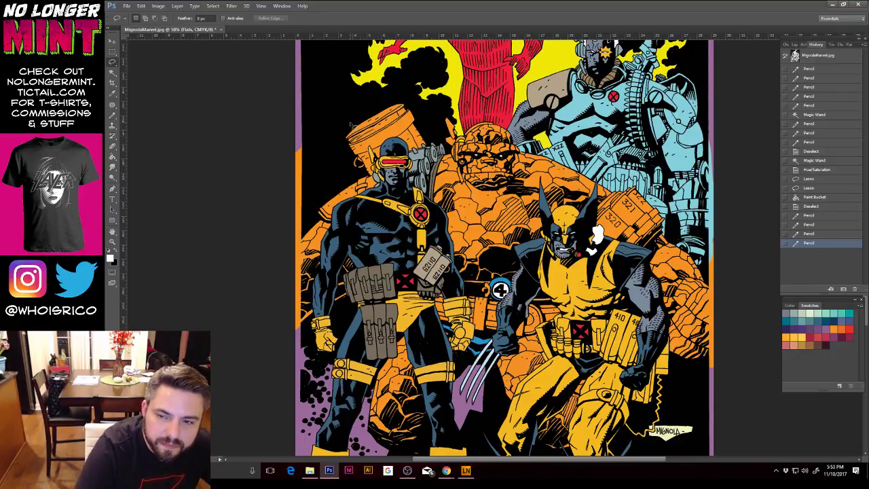
mouse_move(352, 120)
left_mouse_down()
mouse_move(339, 162)
mouse_move(356, 183)
mouse_move(417, 166)
mouse_move(433, 141)
mouse_move(389, 94)
mouse_move(372, 117)
left_mouse_up()
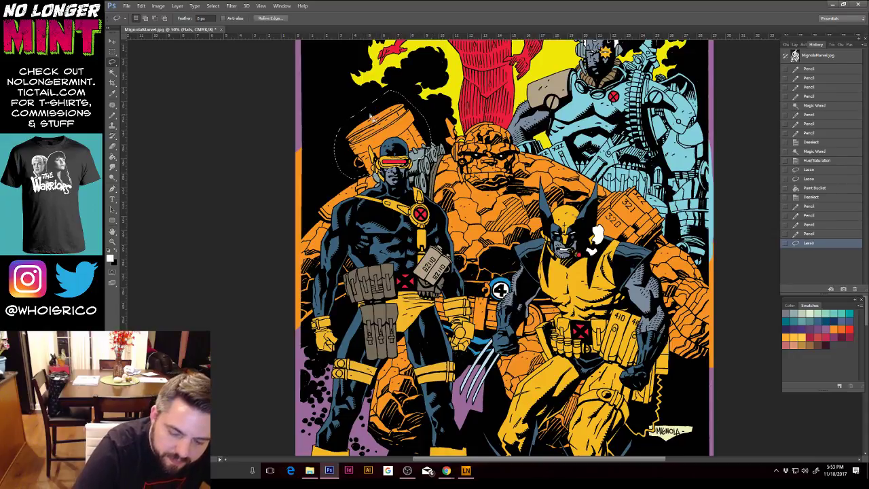
Step: Choose a muted grey foreground colour and fill the lassoed barrel with it
key("i")
left_click(110, 258)
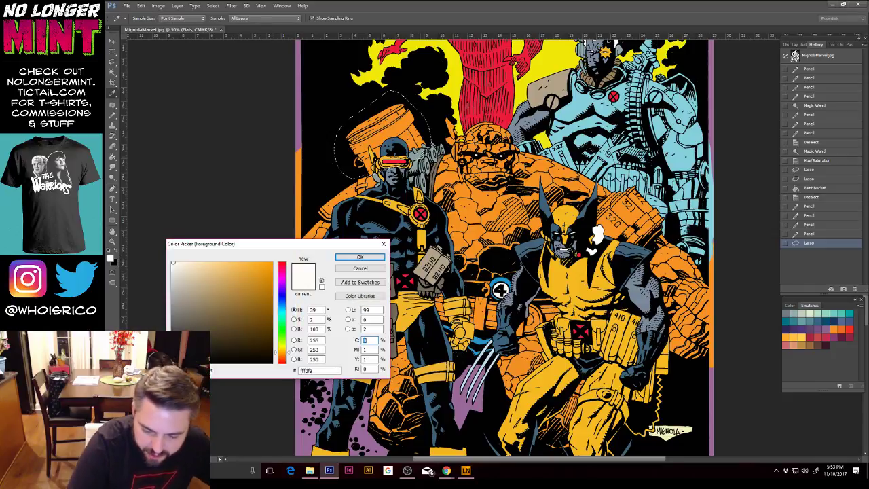
left_click(499, 290)
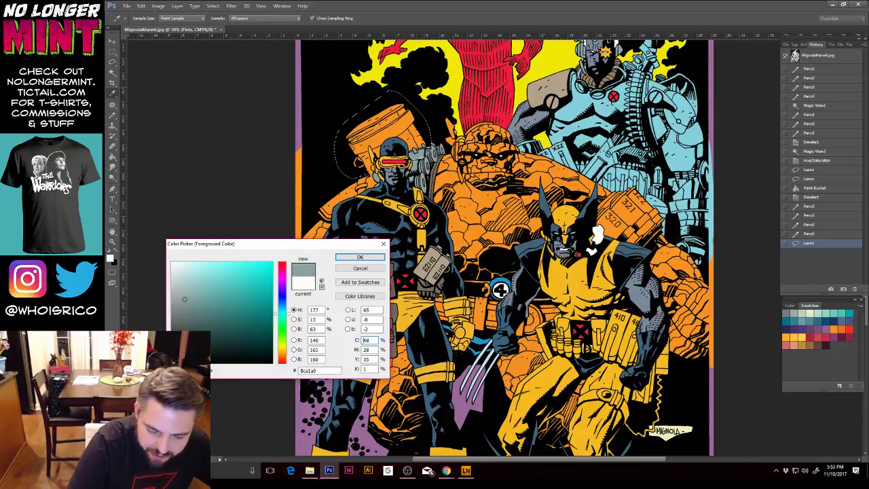
left_click(360, 257)
key("l")
key("g")
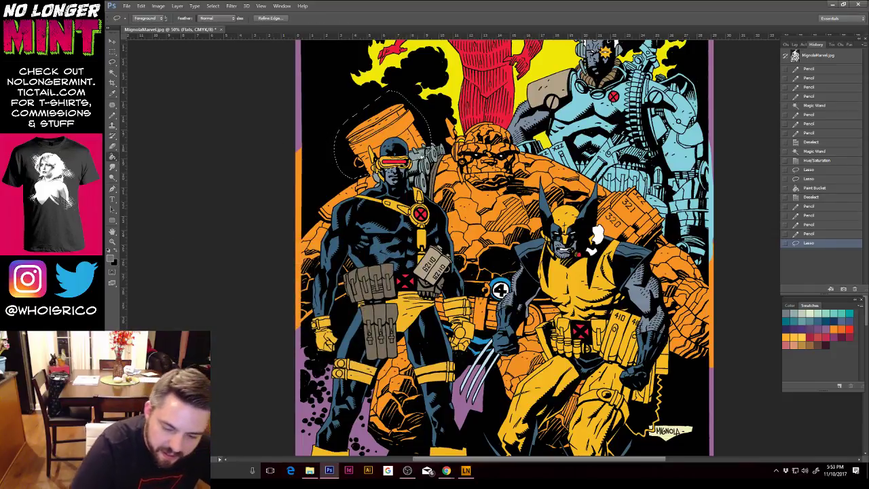
left_click(409, 135)
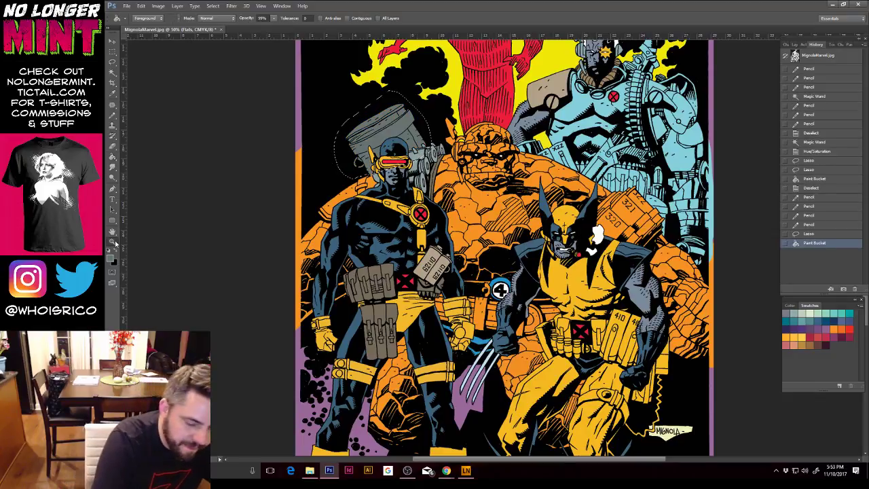
Step: Deselect the barrel, lasso the small gap at its lower end, fill it with grey sampled from the gun, and deselect
key("z")
key("l")
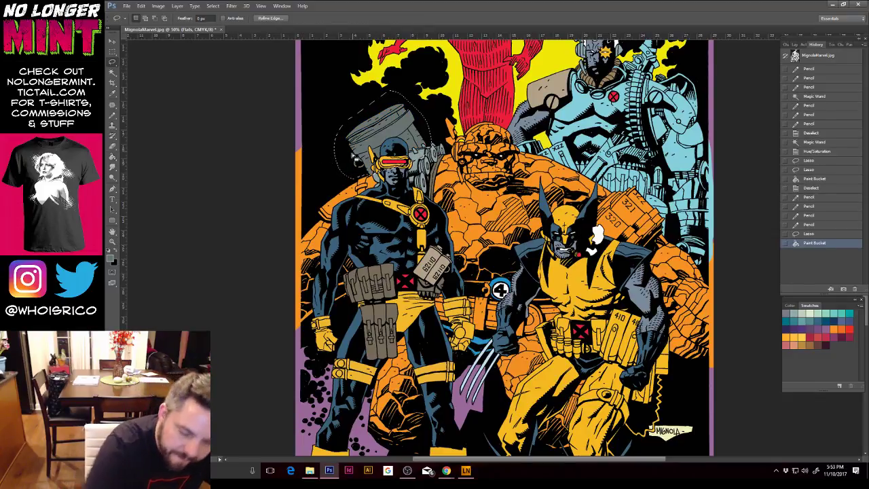
key("ctrl+d")
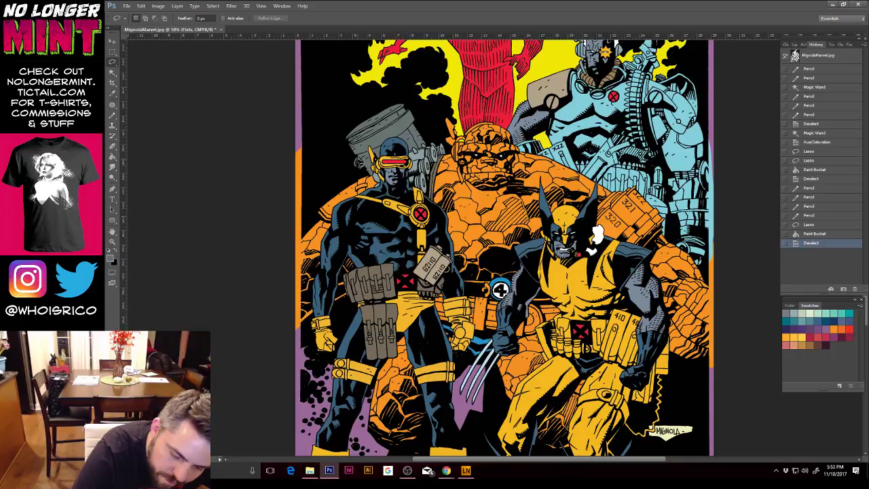
left_click_drag(365, 171, 357, 161)
key("g")
key("g")
left_click(423, 146, "alt")
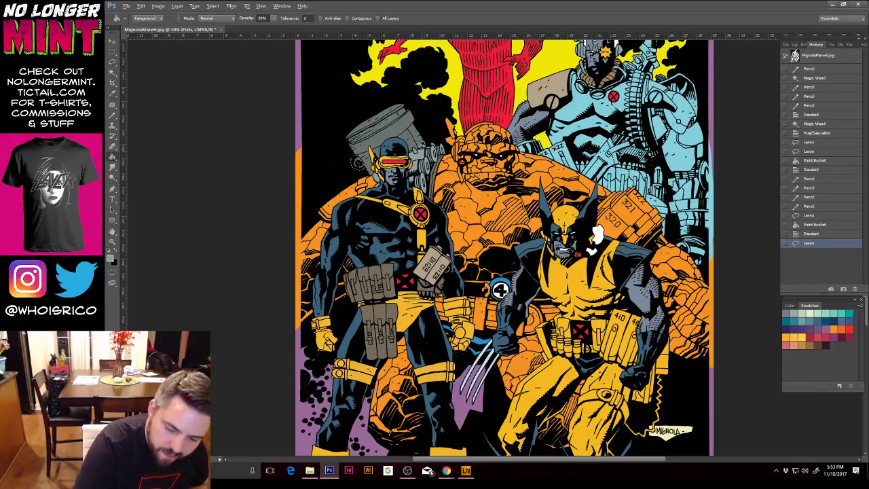
left_click(357, 164)
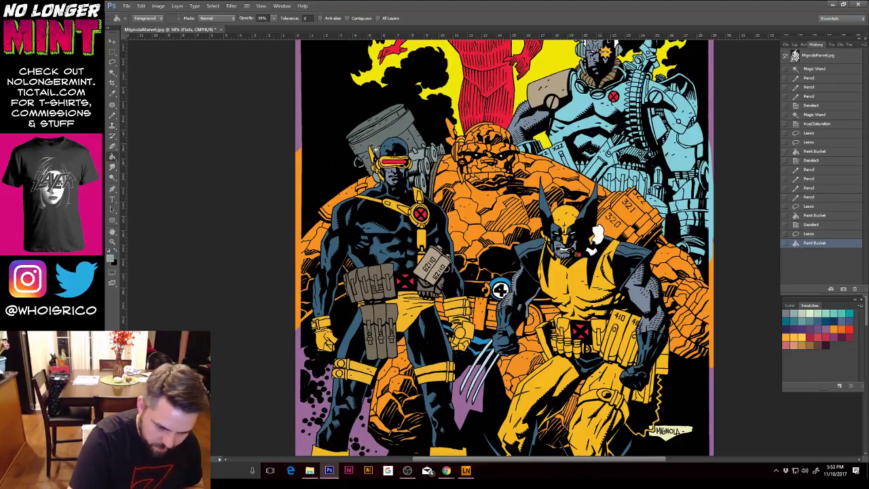
key("ctrl+d")
Step: Lasso the band around the barrel behind Cyclops's head, fill it with the pouches' taupe, and deselect
key("l")
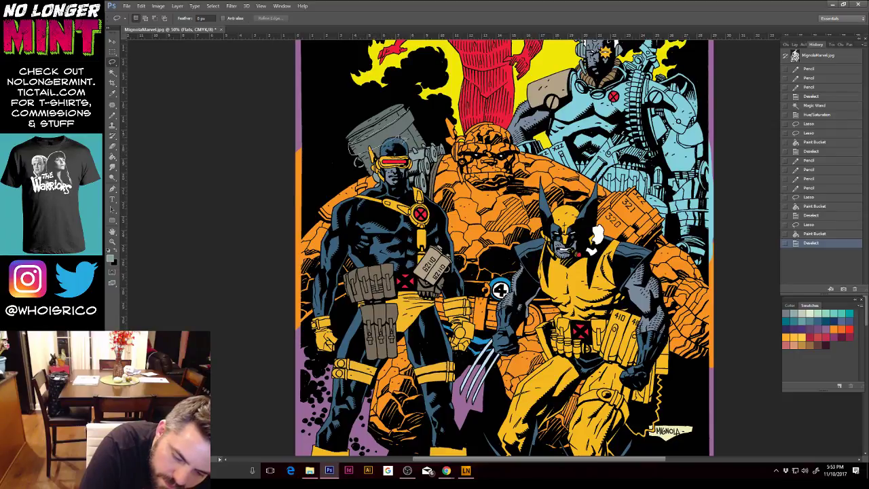
mouse_move(403, 140)
left_mouse_down()
mouse_move(425, 103)
mouse_move(415, 110)
left_mouse_up()
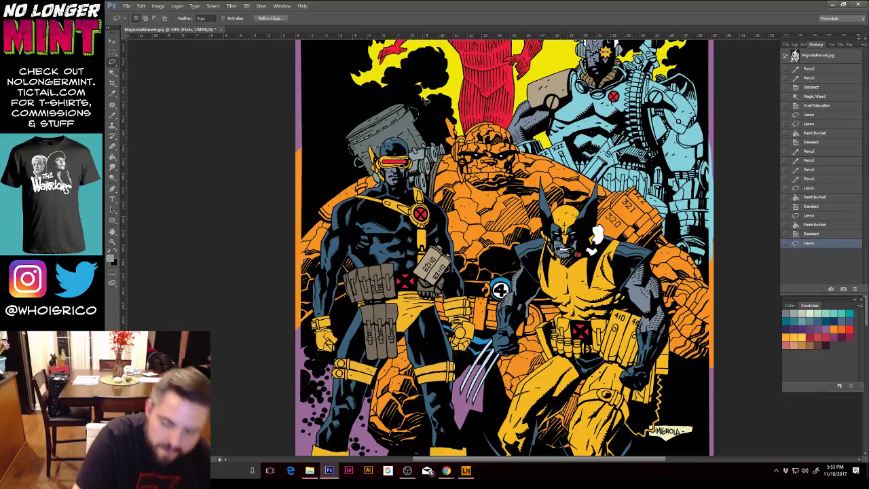
key("g")
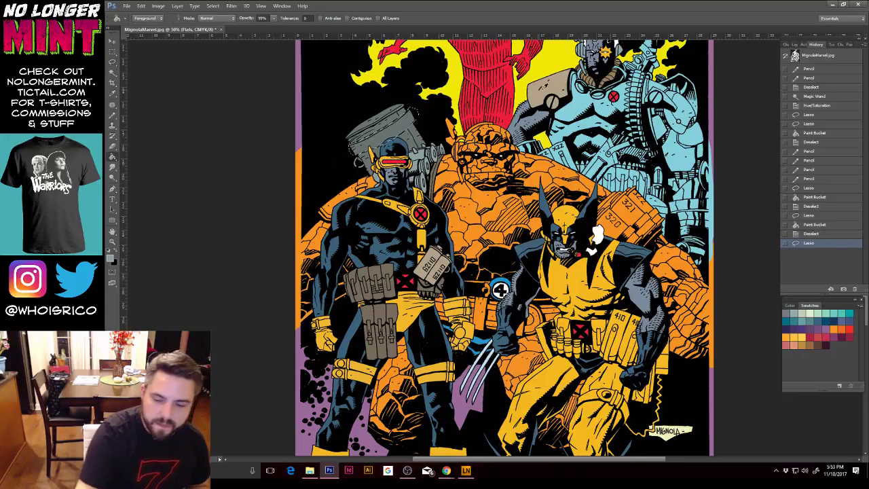
left_click(394, 258)
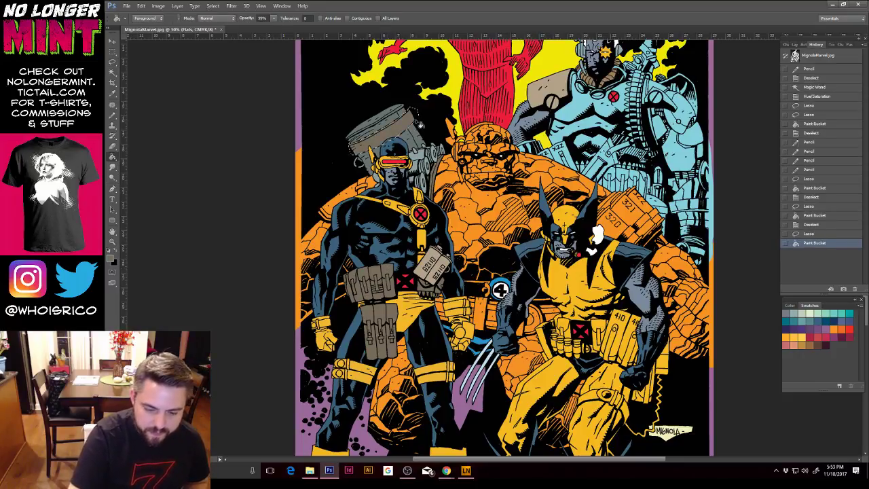
key("ctrl+d")
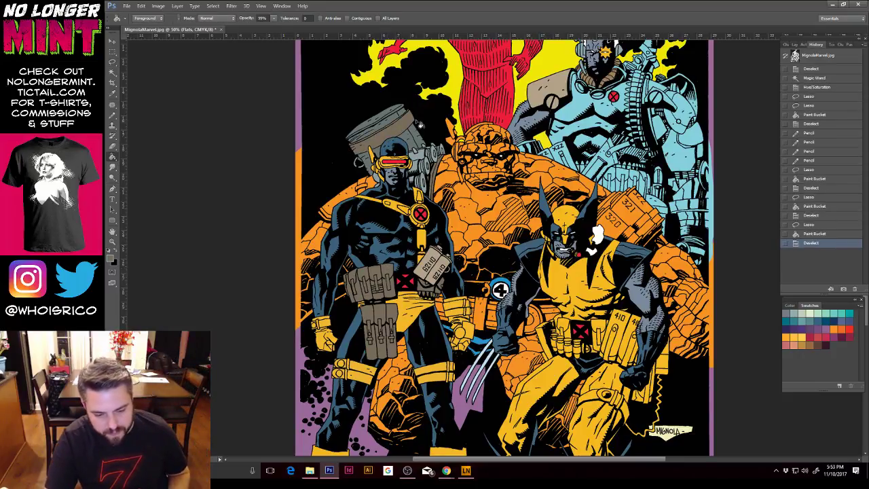
Step: Touch up the lower end of the barrel's taupe band beside Cyclops's helmet with the Pencil
key("ctrl+plus")
key("ctrl+plus")
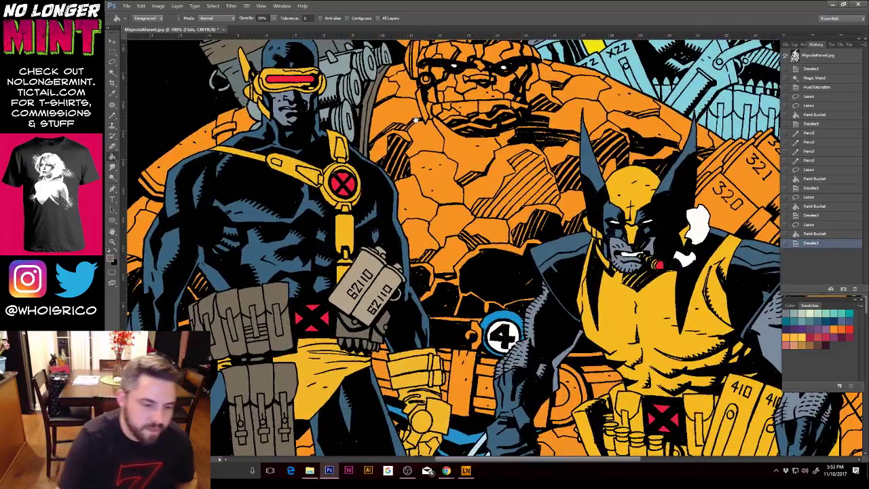
left_click_drag(361, 140, 413, 290)
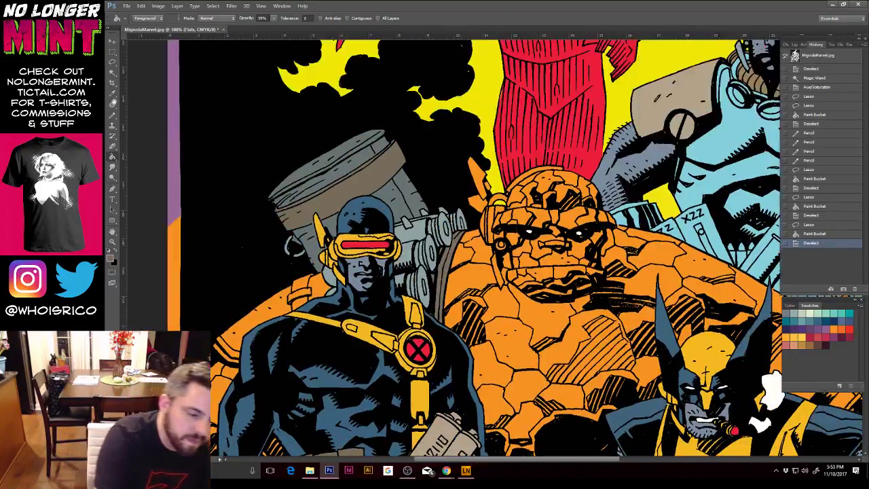
left_click(114, 114)
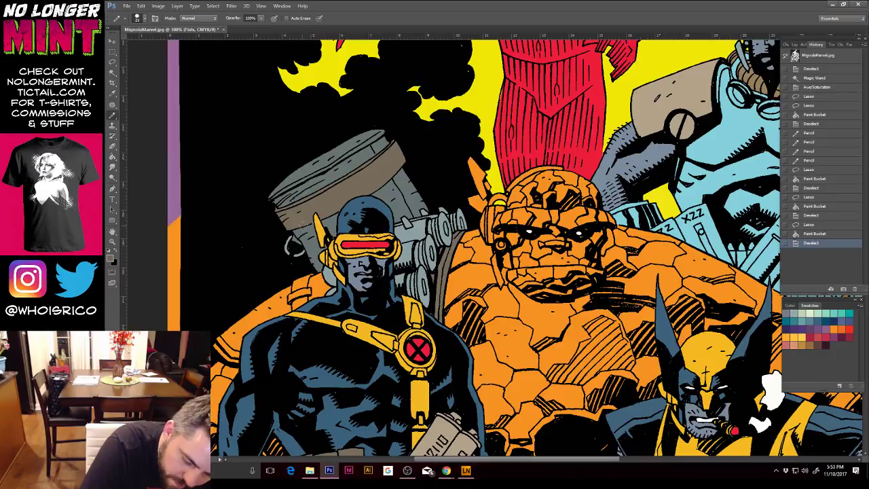
left_click_drag(307, 218, 311, 220)
left_click(309, 220)
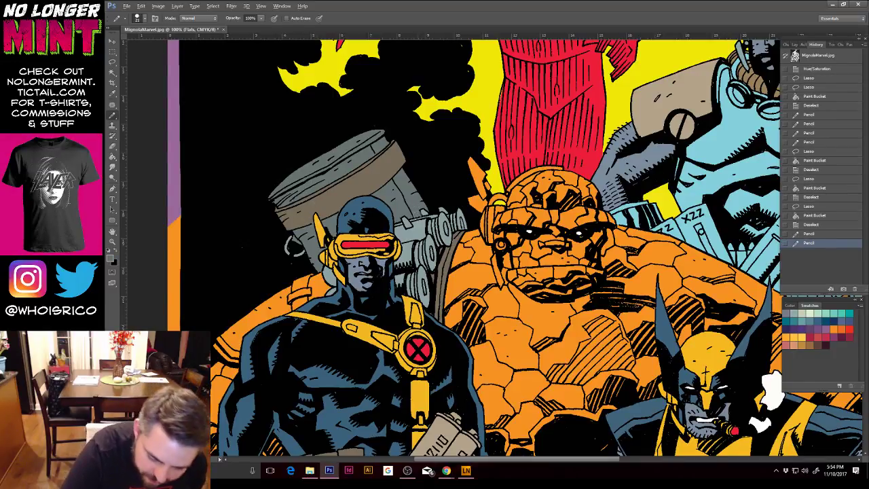
Step: Pencil the gun's lighter grey into the missed spots along the barrel's upper rim
left_click(425, 185)
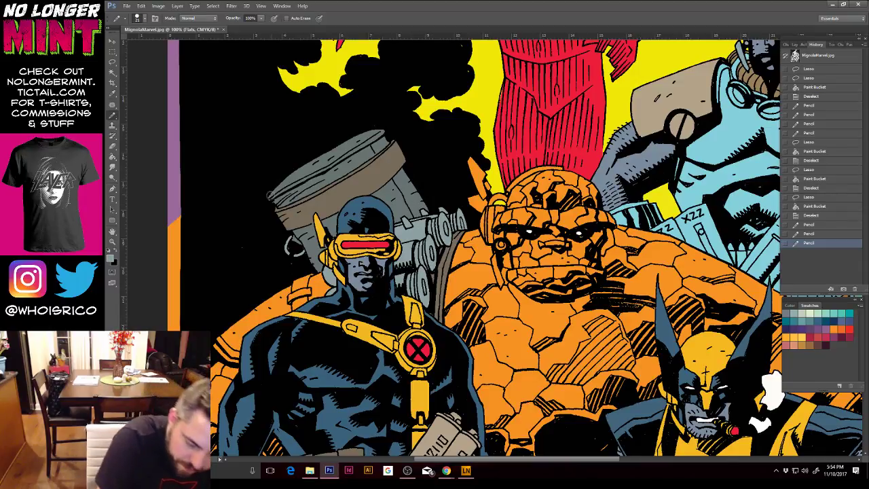
left_click(281, 192)
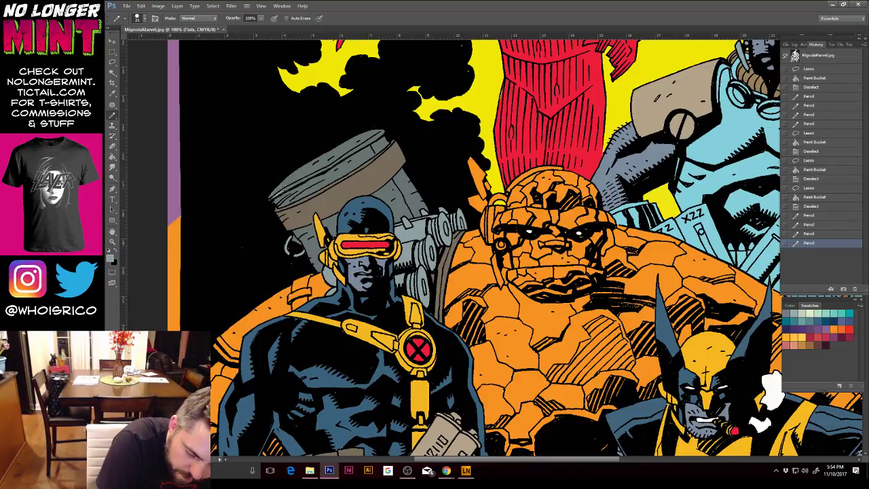
left_click_drag(281, 192, 293, 185)
left_click(319, 171)
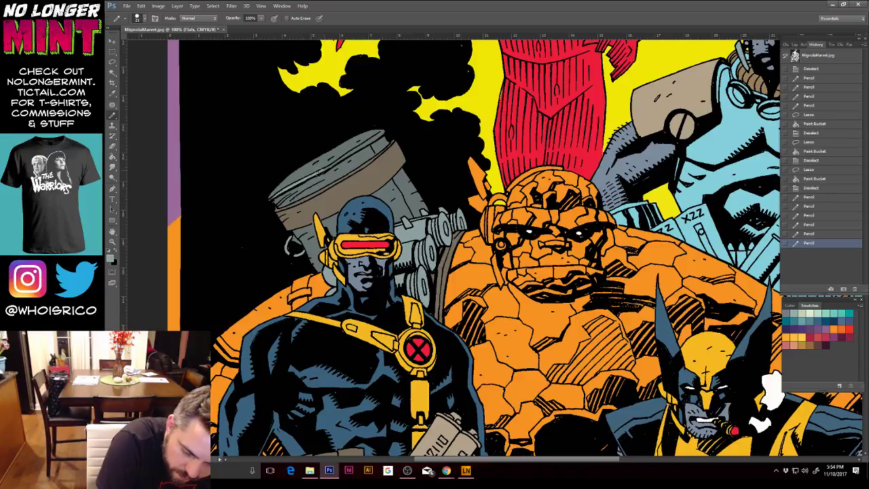
left_click(338, 161)
left_click(344, 158)
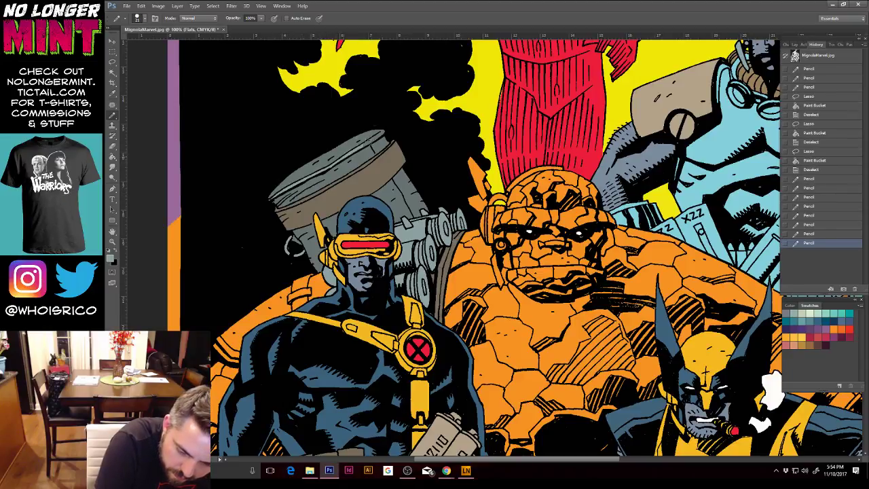
left_click(360, 147)
left_click(374, 139)
left_click(363, 138)
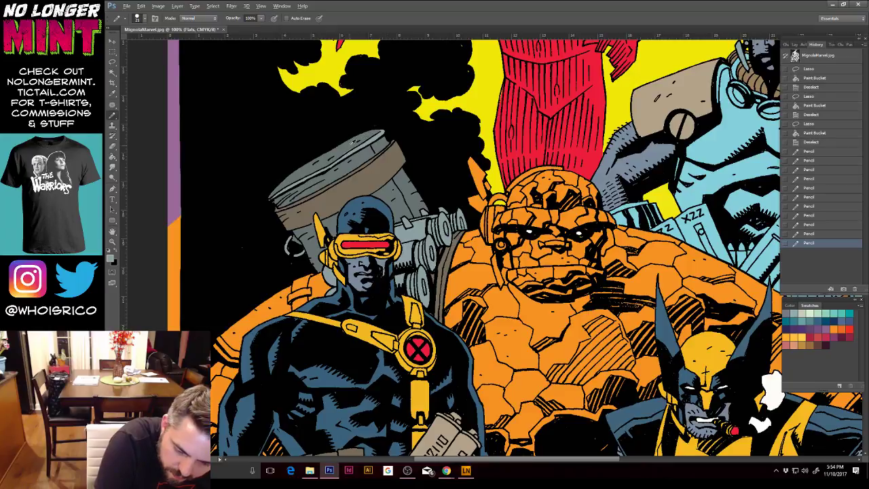
Step: Sample the grey from the barrel's rim and pencil over the remaining specks around its upper end
left_click(347, 148, "alt")
left_click(346, 150)
left_click(374, 131)
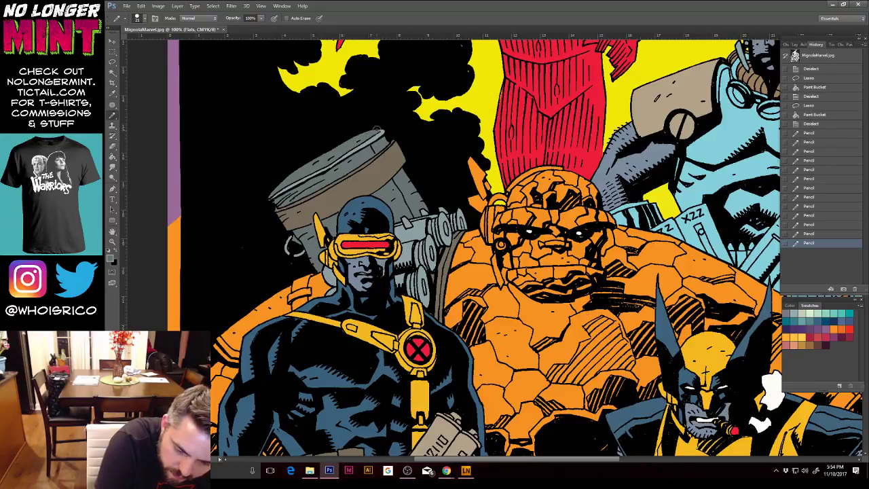
left_click(378, 130)
left_click(385, 118)
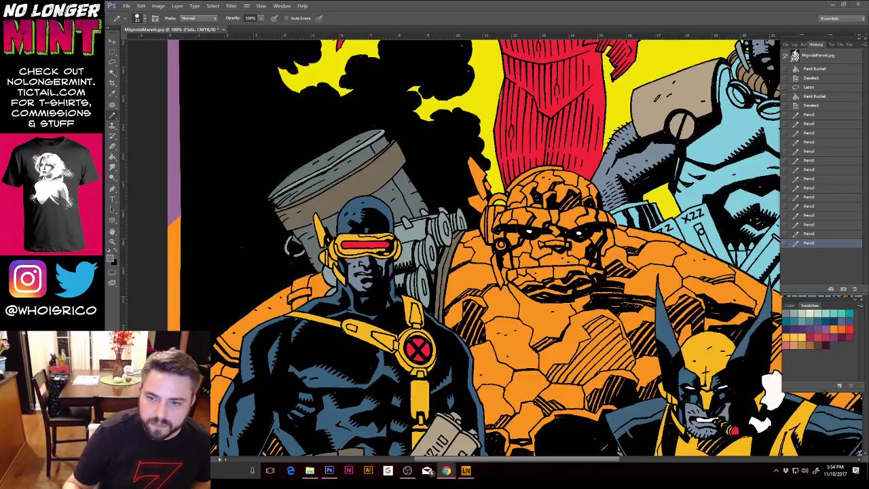
left_click(366, 134)
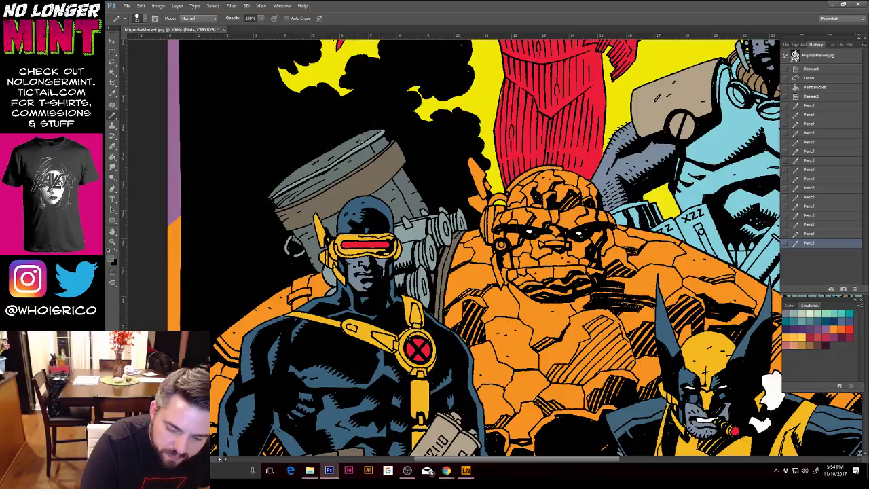
left_click(361, 141)
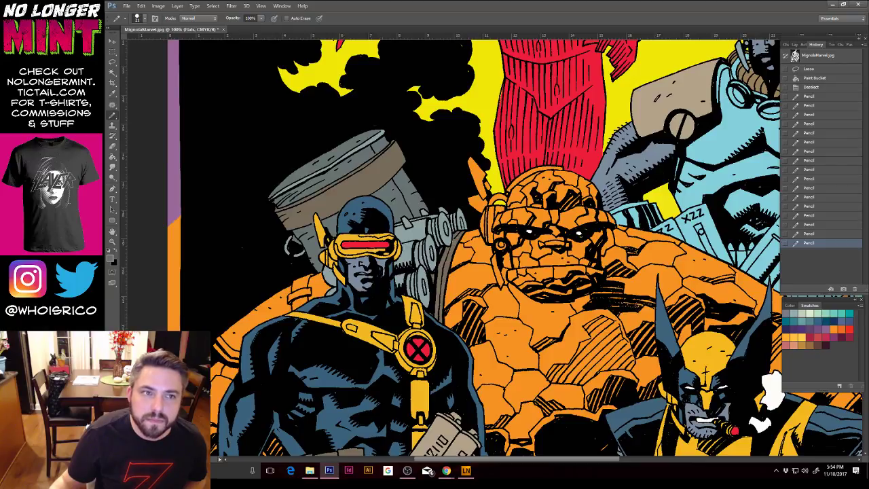
Step: Switch to Chrome and close the small Twitch pop-out window
key("alt+Tab")
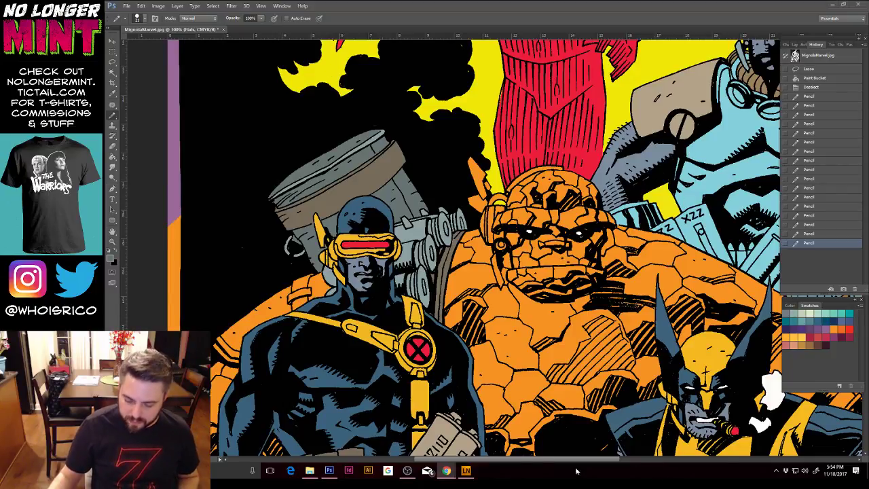
mouse_move(453, 477)
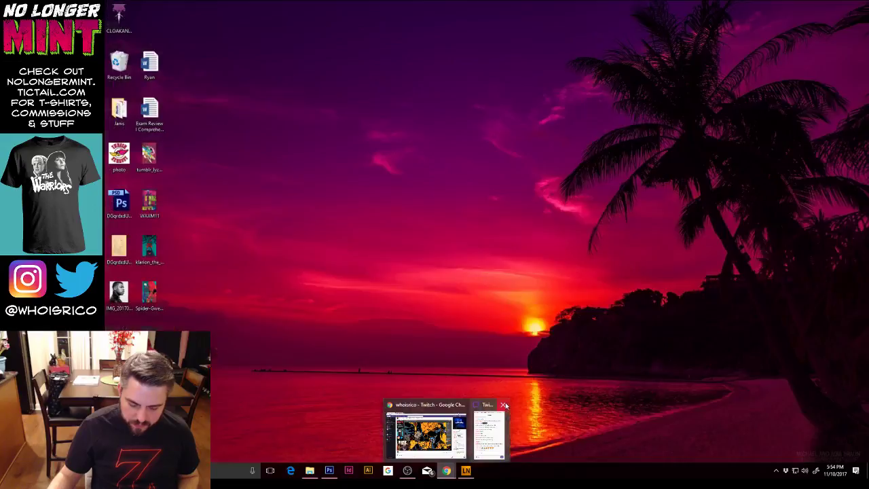
left_click(505, 403)
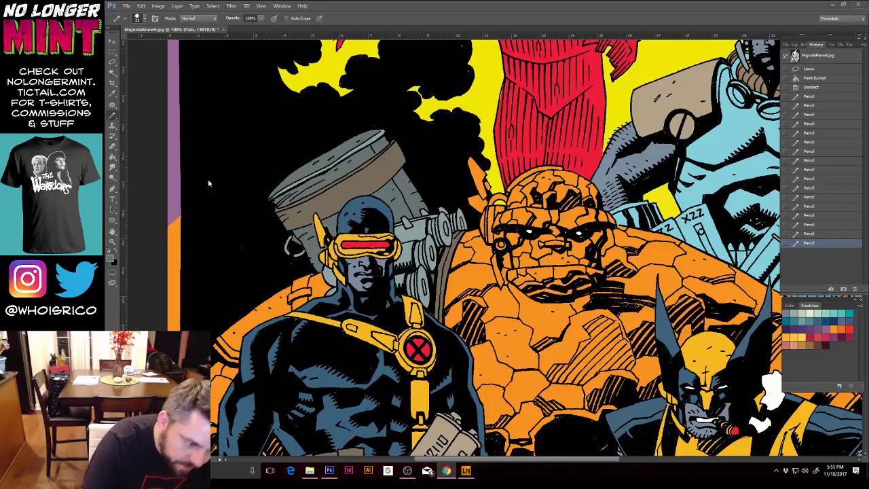
Step: Pencil grey onto the ring beneath the barrel, and retouch the background beside the Thing's strap with its sampled yellow
left_click(313, 232)
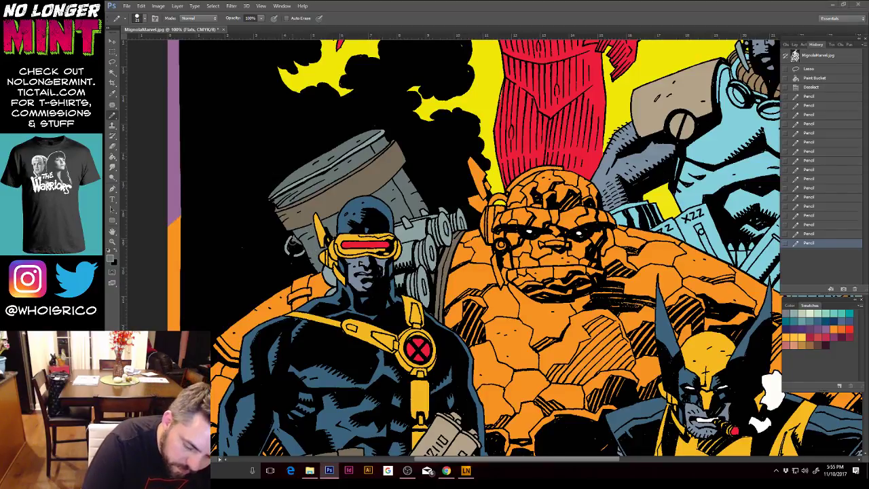
left_click(294, 239)
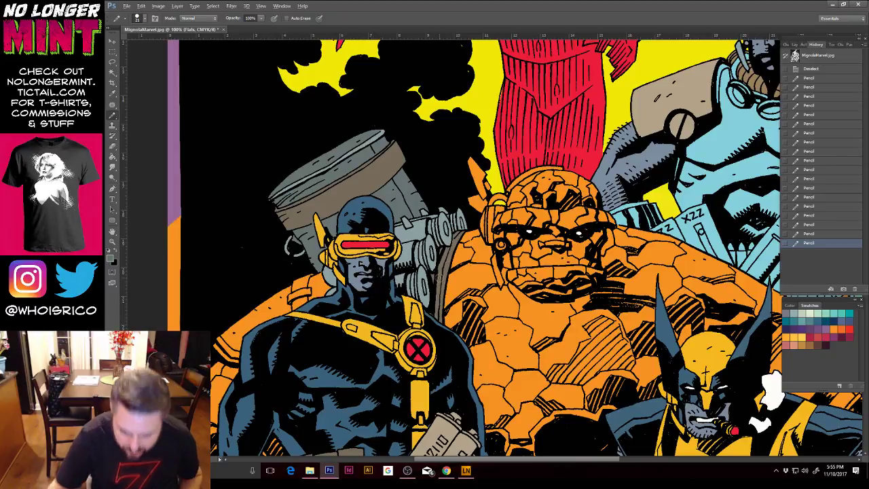
left_click(489, 178, "alt")
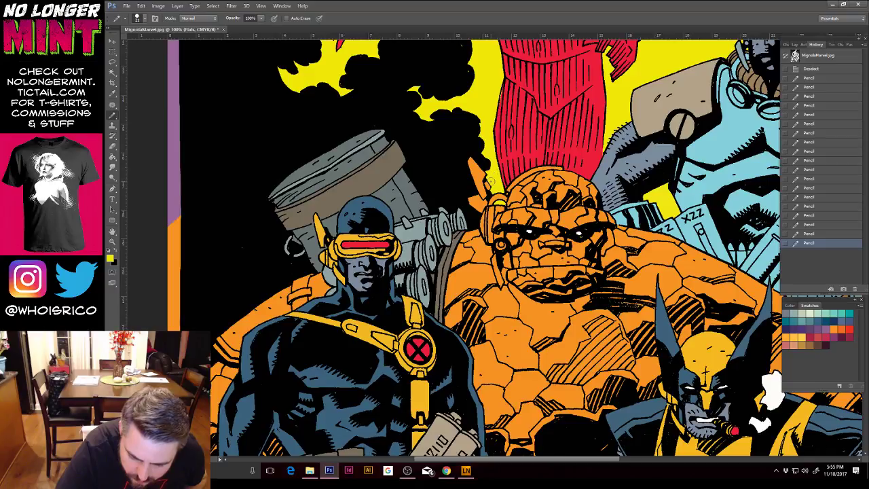
left_click(491, 181)
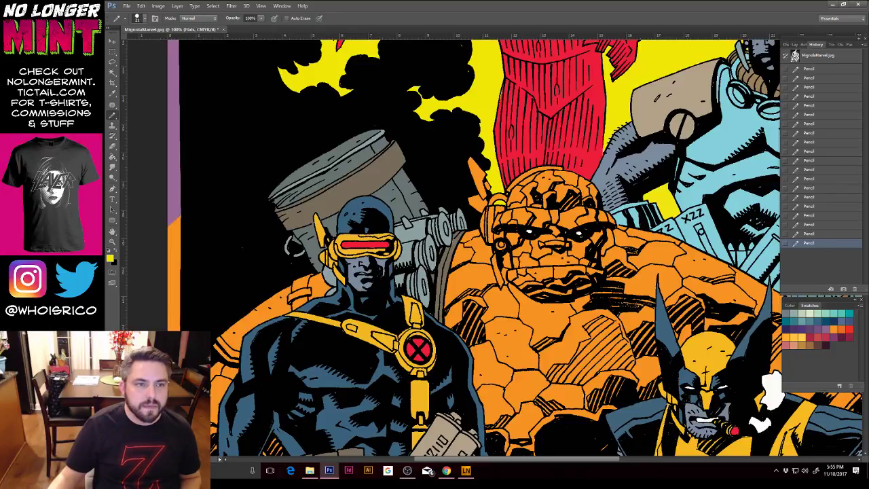
key("alt+Tab")
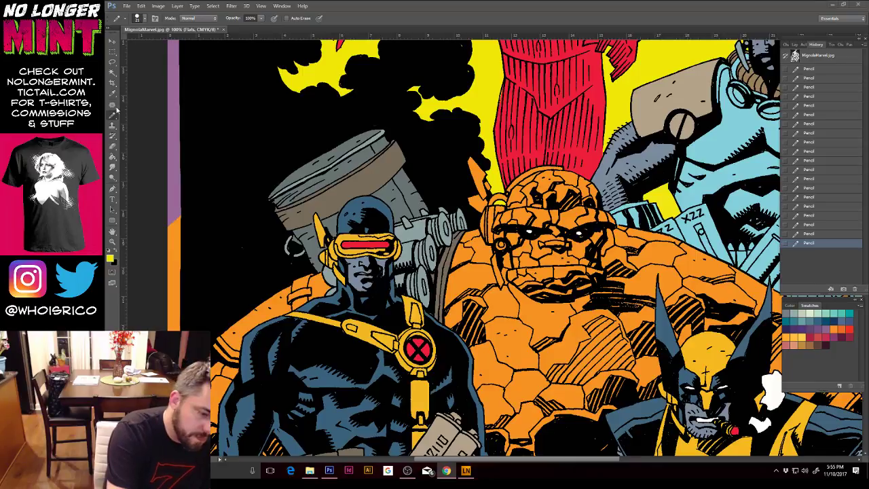
Step: Lasso the gun strap behind Cyclops's shoulder, fill its orange areas with the brown sampled from the Thing's strap, and deselect
left_click(298, 215, "alt")
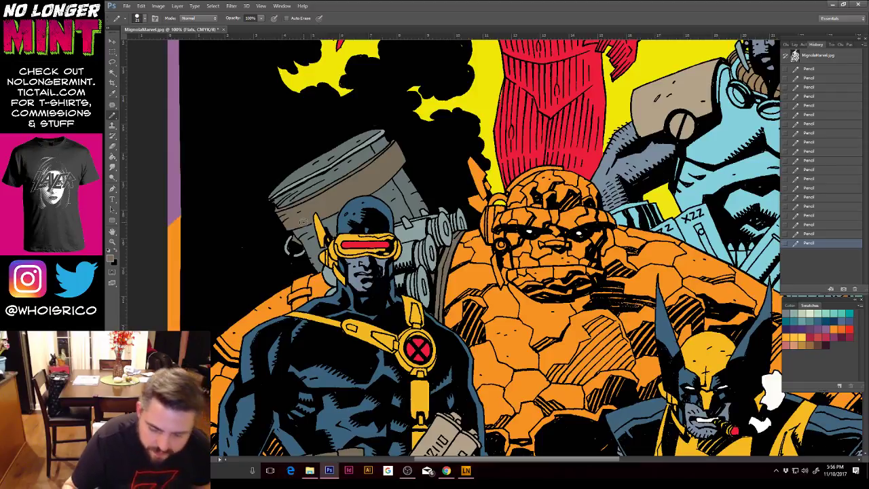
left_click(327, 279, "alt")
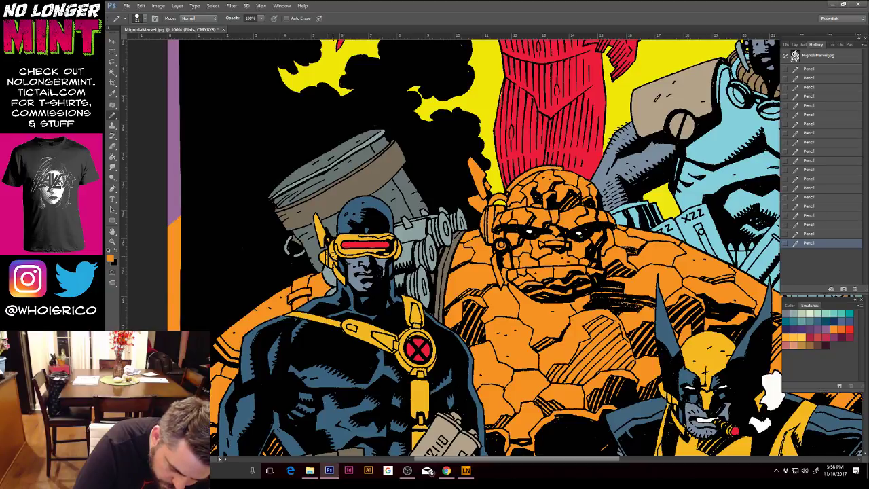
key("l")
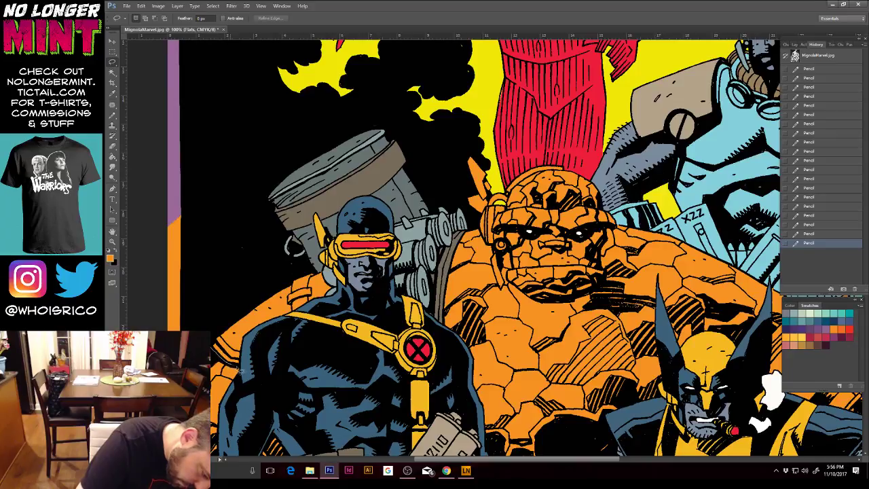
mouse_move(240, 370)
left_mouse_down()
mouse_move(327, 334)
mouse_move(343, 311)
left_mouse_up()
mouse_move(330, 272)
left_mouse_down()
mouse_move(256, 290)
mouse_move(212, 341)
left_mouse_up()
left_click(112, 156)
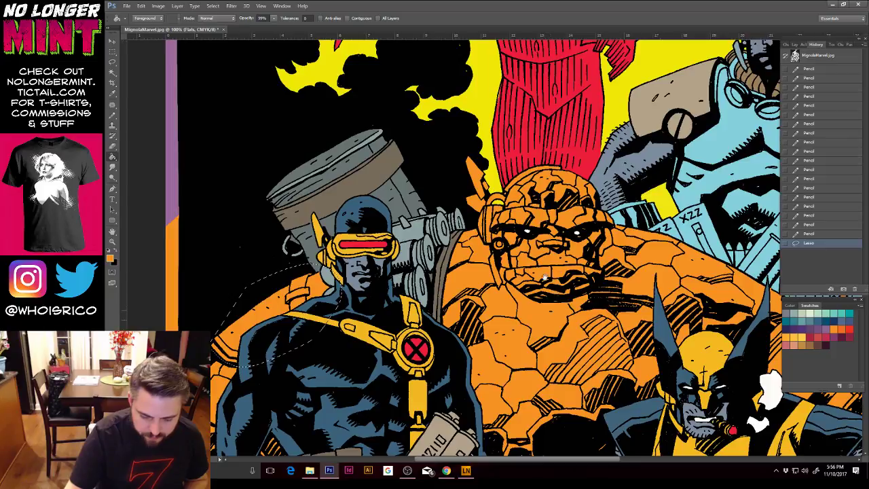
left_click(448, 264, "alt")
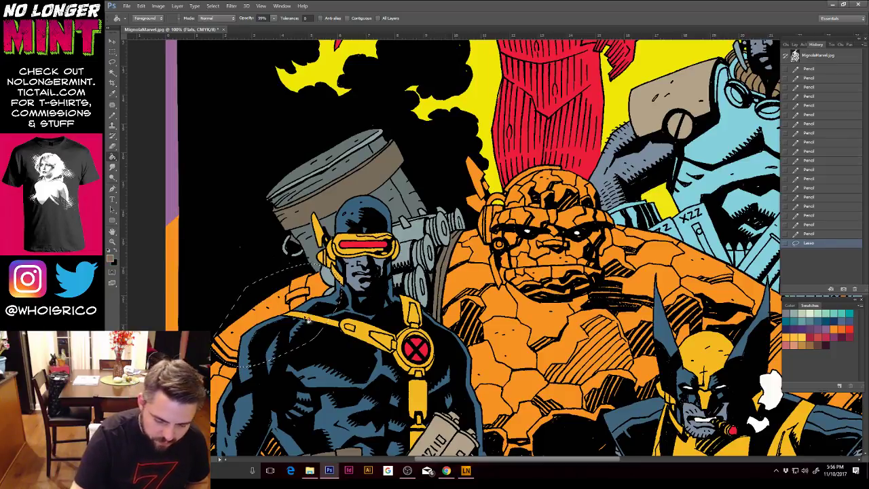
left_click(277, 331)
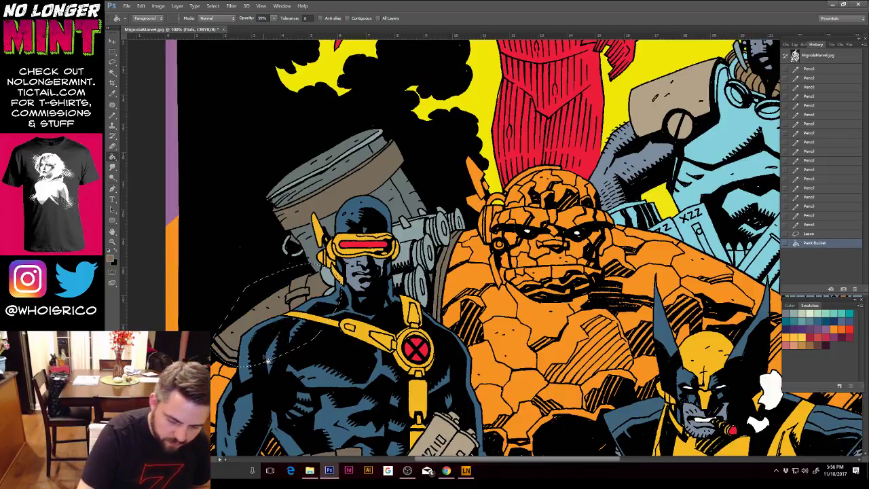
key("l")
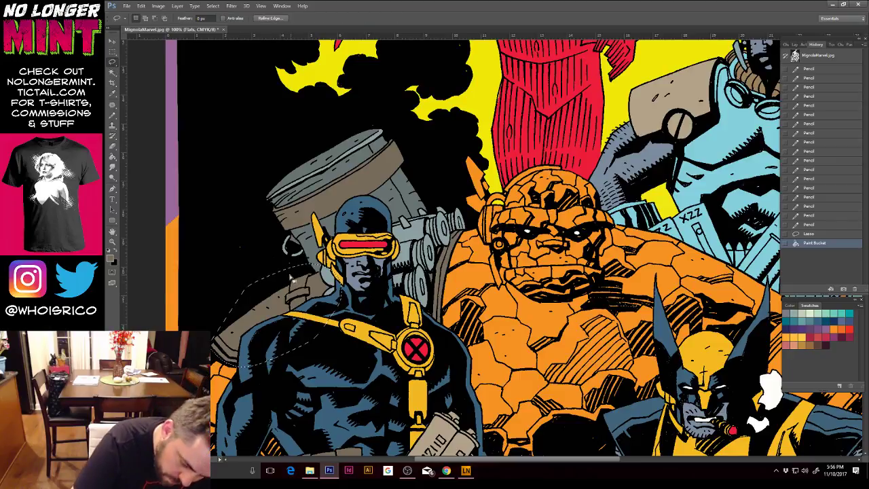
key("ctrl+d")
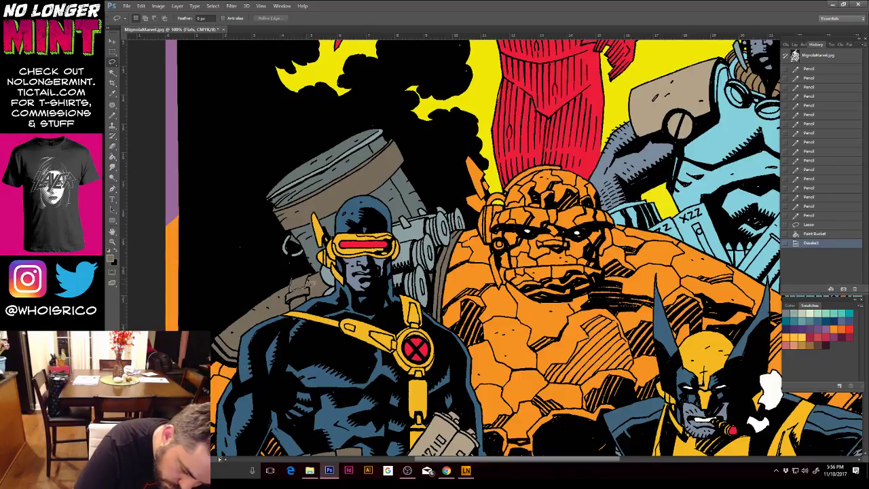
Step: Lasso the small buckle on the strap behind Cyclops's shoulder and fill it with a lighter tan
mouse_move(292, 287)
left_mouse_down()
mouse_move(310, 305)
mouse_move(307, 298)
mouse_move(293, 307)
left_mouse_up()
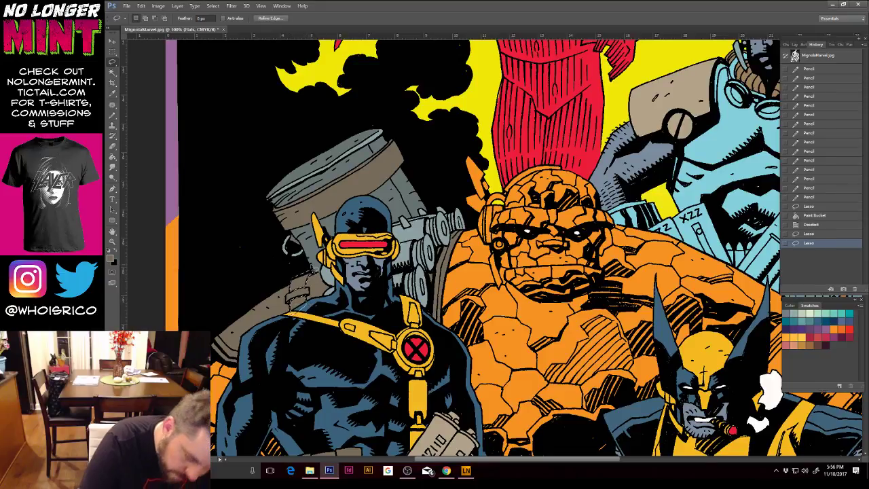
left_click(113, 167)
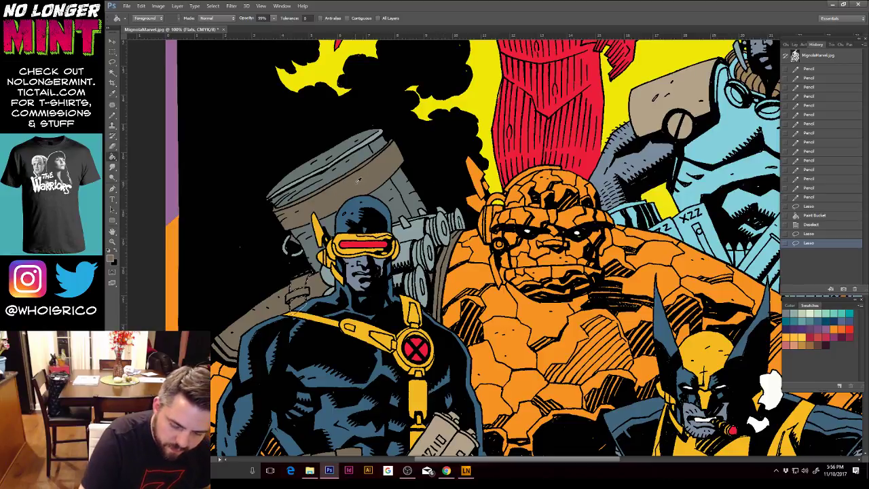
left_click(303, 309)
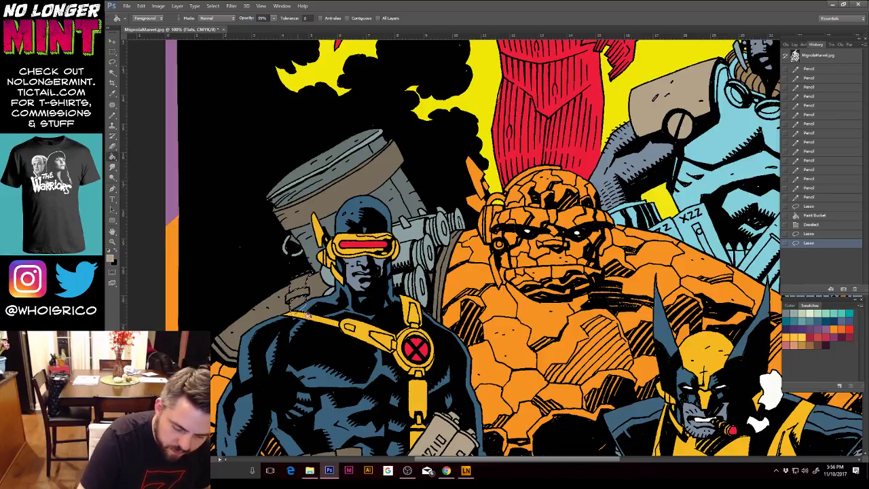
key("ctrl+minus")
key("ctrl+minus")
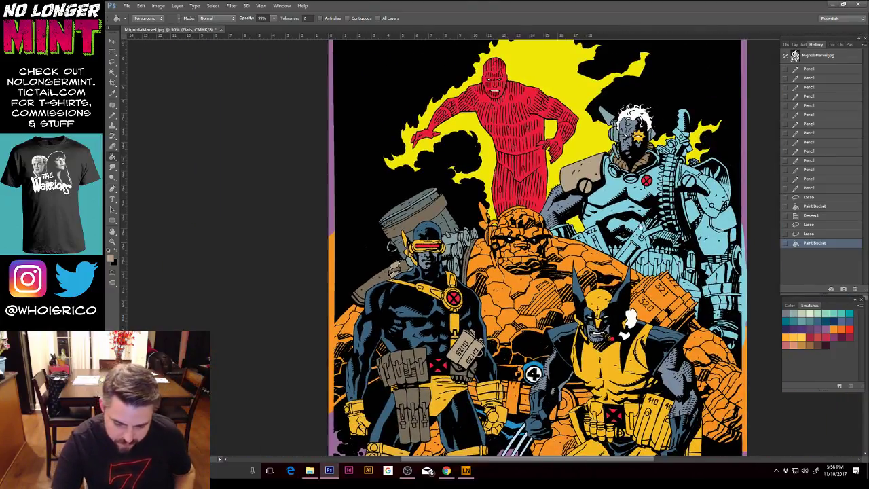
Step: Lasso the Thing's headset, including its fin, earpiece, headband and mouthpiece, and fill it with the gun's lighter grey
left_click(112, 241)
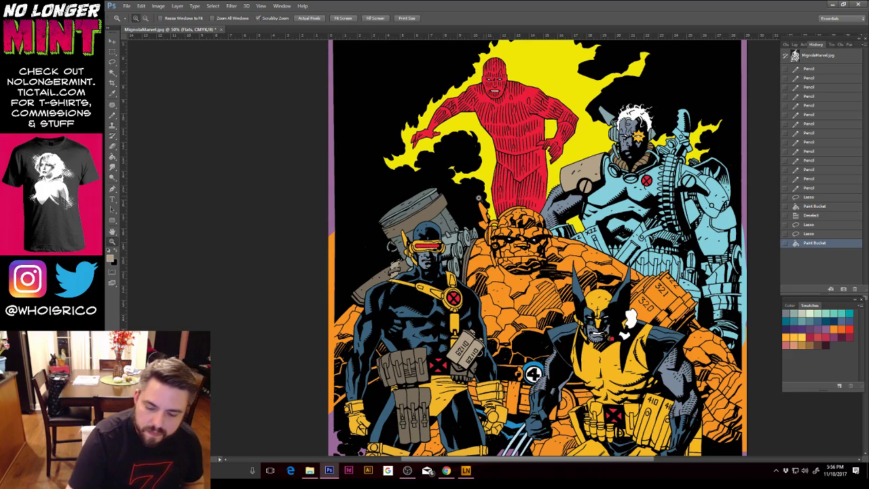
left_click_drag(475, 204, 504, 243)
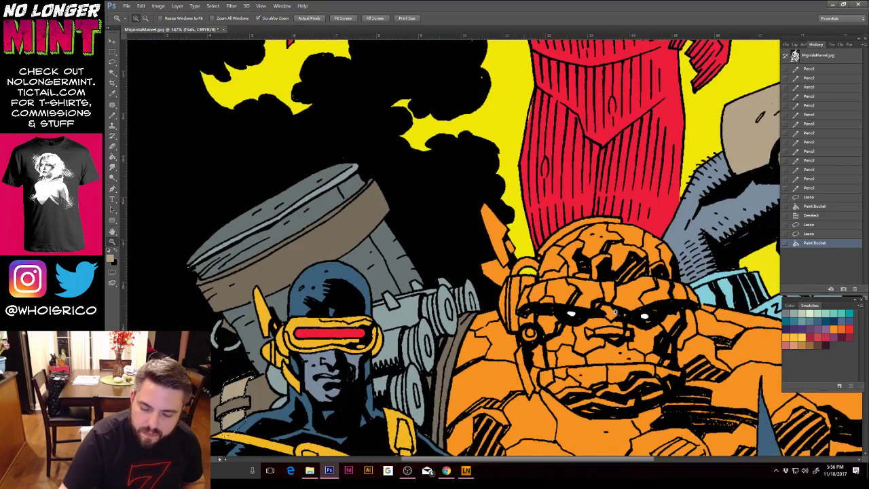
left_click_drag(614, 309, 550, 233)
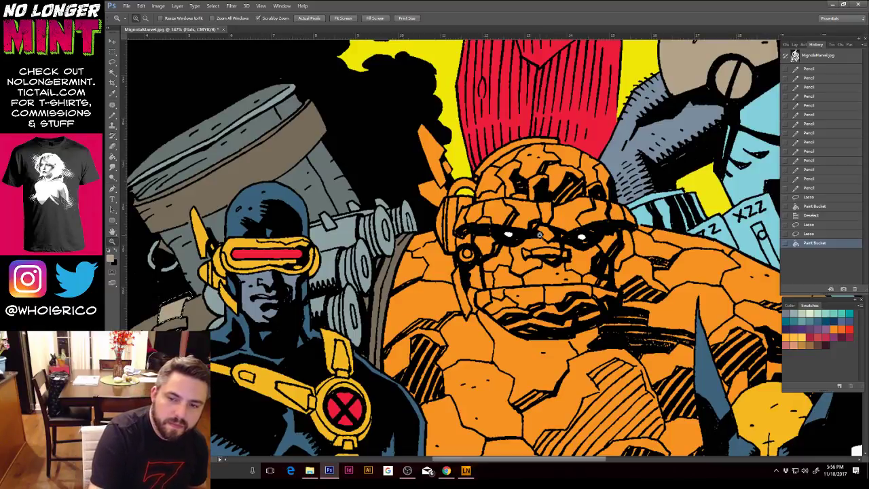
left_click(114, 62)
mouse_move(419, 170)
left_mouse_down()
mouse_move(411, 200)
mouse_move(452, 258)
left_mouse_up()
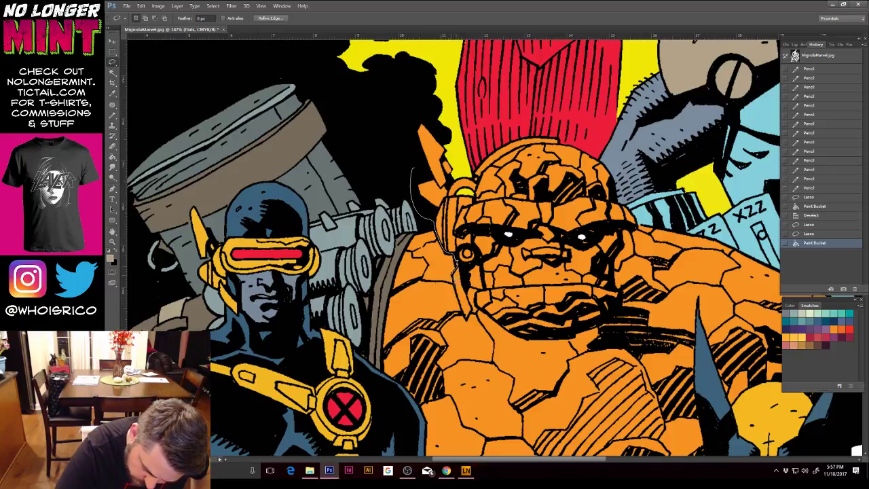
mouse_move(459, 299)
left_mouse_down()
mouse_move(470, 325)
mouse_move(467, 277)
mouse_move(479, 256)
mouse_move(469, 247)
mouse_move(478, 243)
mouse_move(472, 234)
mouse_move(457, 233)
mouse_move(459, 215)
mouse_move(460, 224)
mouse_move(481, 202)
mouse_move(484, 178)
mouse_move(511, 153)
mouse_move(566, 140)
mouse_move(538, 124)
mouse_move(470, 120)
mouse_move(383, 162)
left_mouse_up()
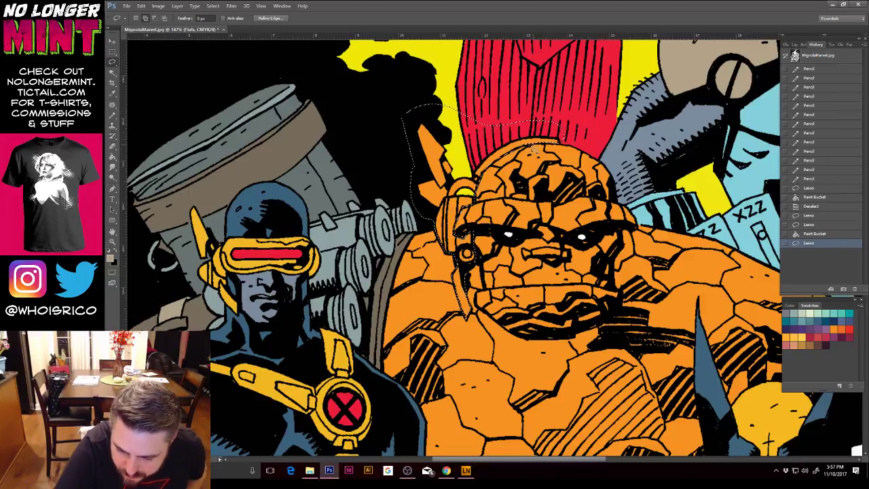
mouse_move(524, 151)
left_mouse_down()
mouse_move(559, 131)
mouse_move(564, 142)
mouse_move(543, 147)
mouse_move(563, 142)
left_mouse_up()
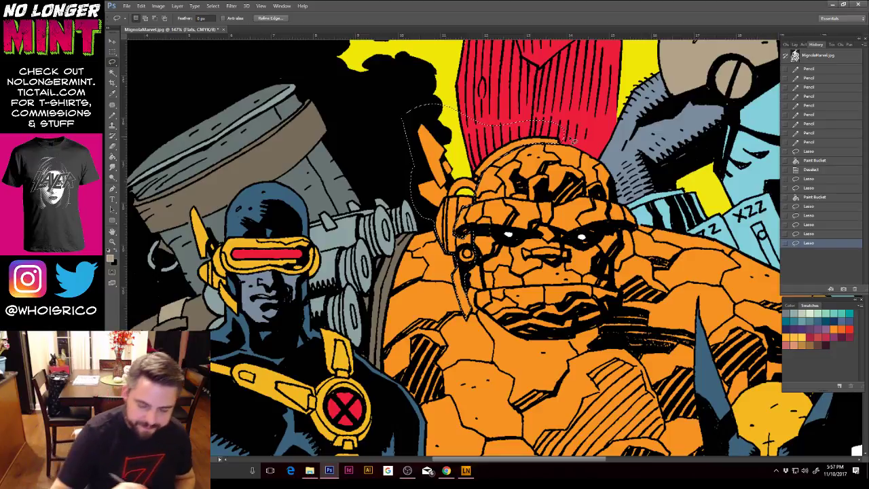
left_click(113, 147)
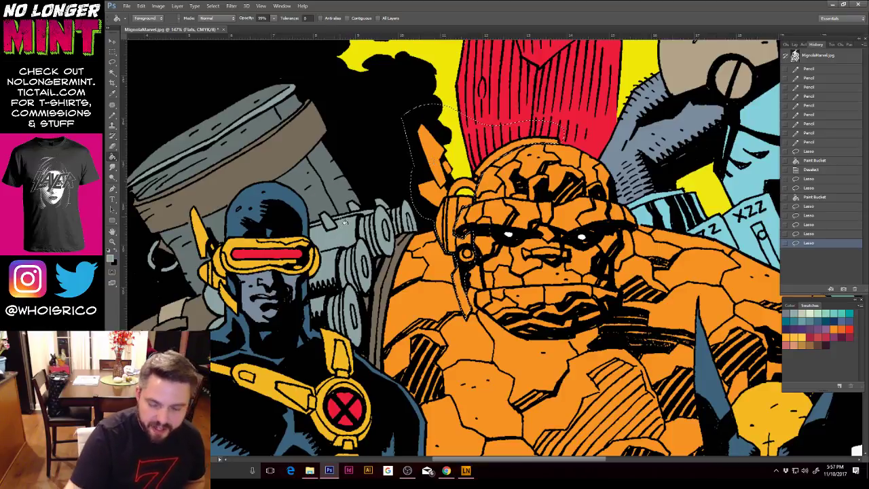
left_click(449, 217)
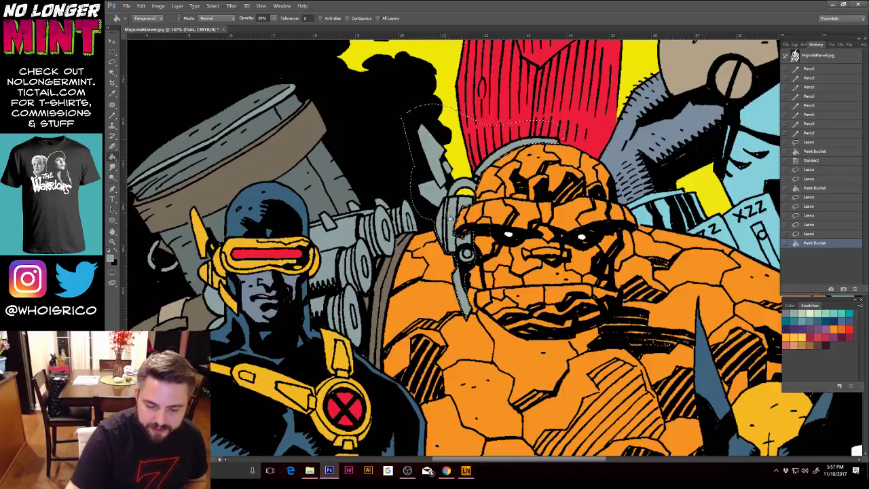
Step: Lasso the small arc above the Thing's earpiece, fill it with dark purple 621b45, and deselect
left_click(112, 63)
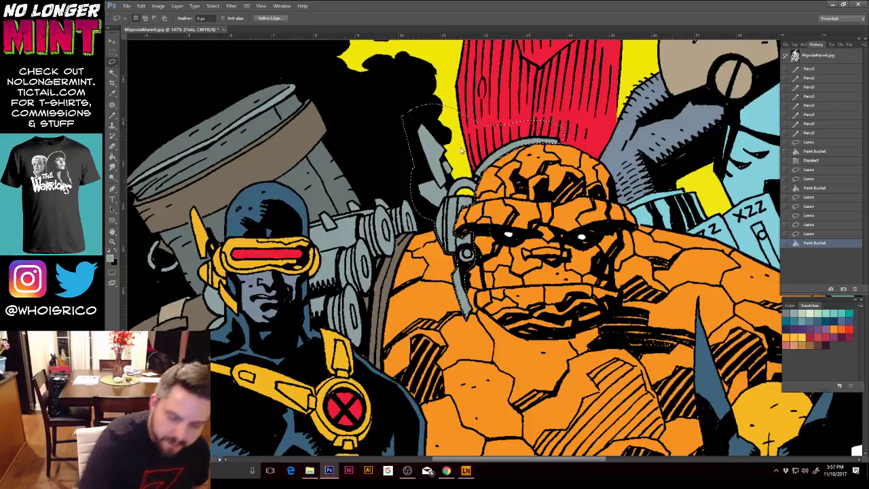
mouse_move(468, 180)
left_mouse_down()
mouse_move(475, 184)
mouse_move(451, 196)
mouse_move(454, 202)
mouse_move(478, 198)
mouse_move(492, 176)
left_mouse_up()
left_click(478, 186)
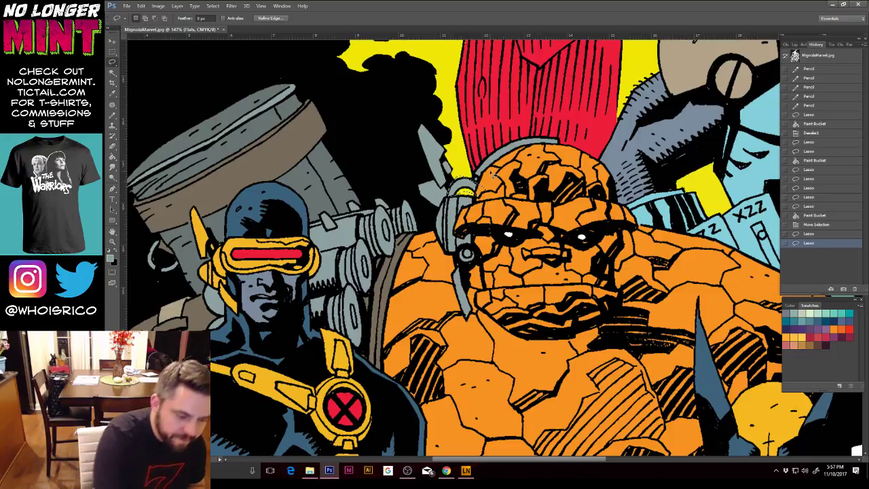
key("g")
left_click(112, 259)
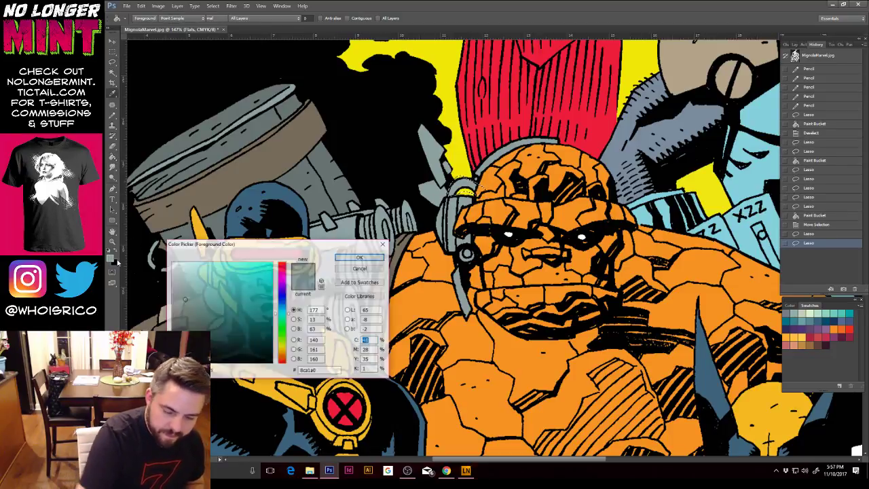
left_click(282, 273)
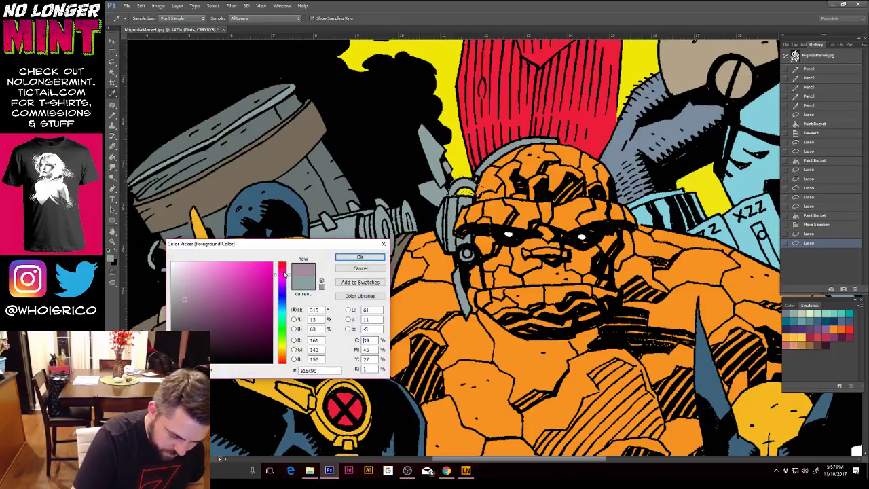
left_click(245, 324)
left_click(354, 258)
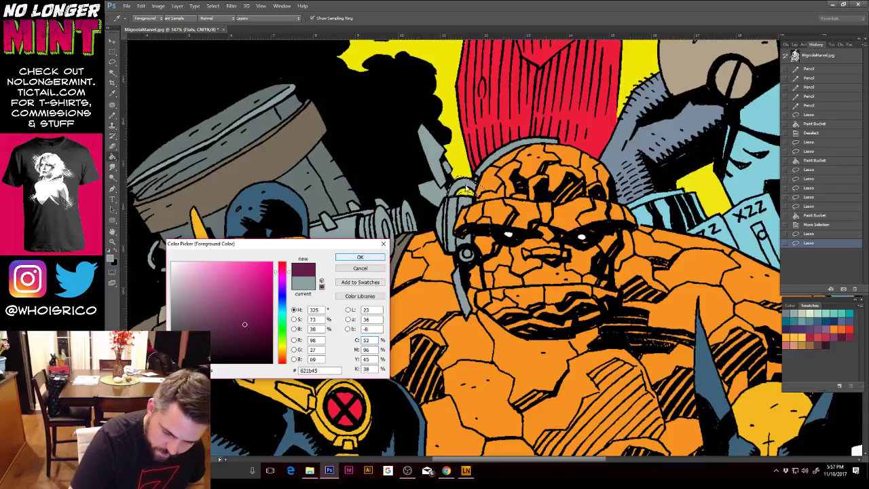
left_click(468, 188)
left_click(474, 185)
left_click(478, 181)
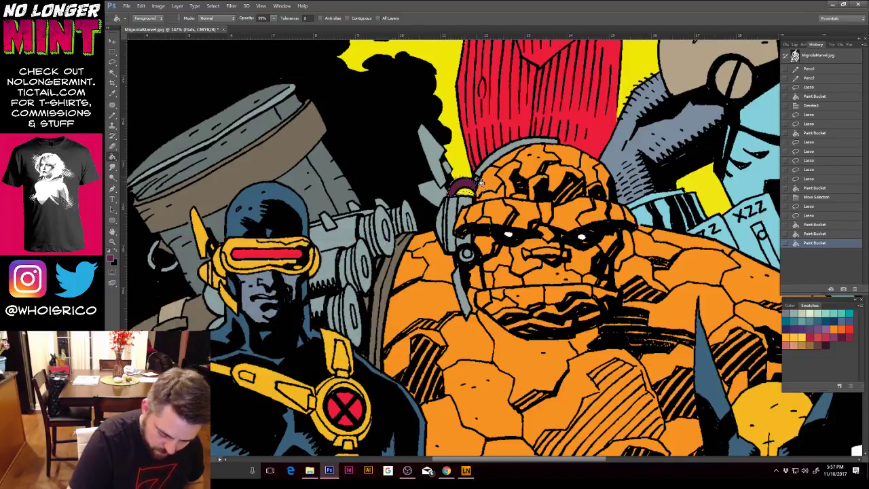
key("ctrl+d")
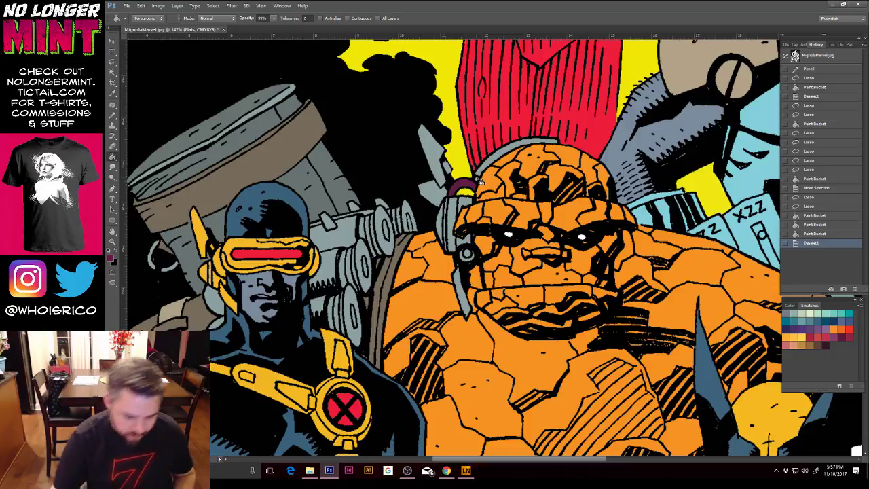
Step: Mix a lighter, more muted purple and refill the small arc above the Thing's earpiece with it
left_click(111, 258)
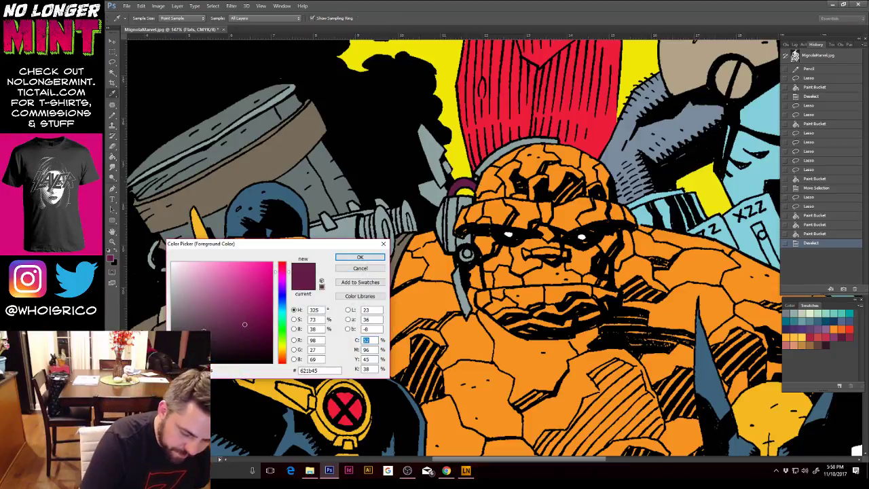
left_click(351, 258)
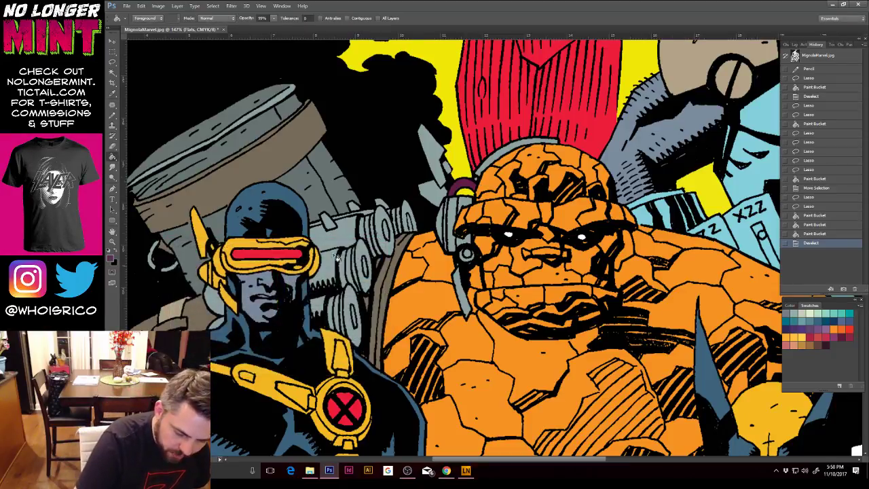
left_click(112, 258)
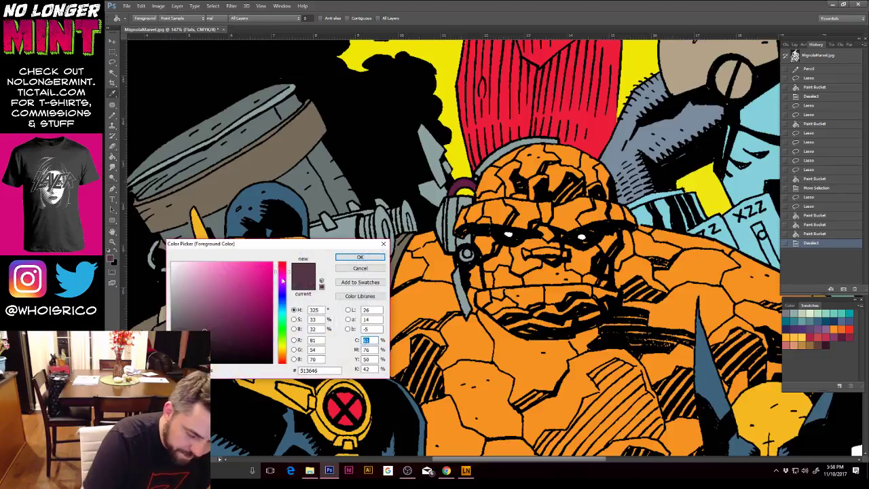
left_click(219, 311)
left_click(358, 257)
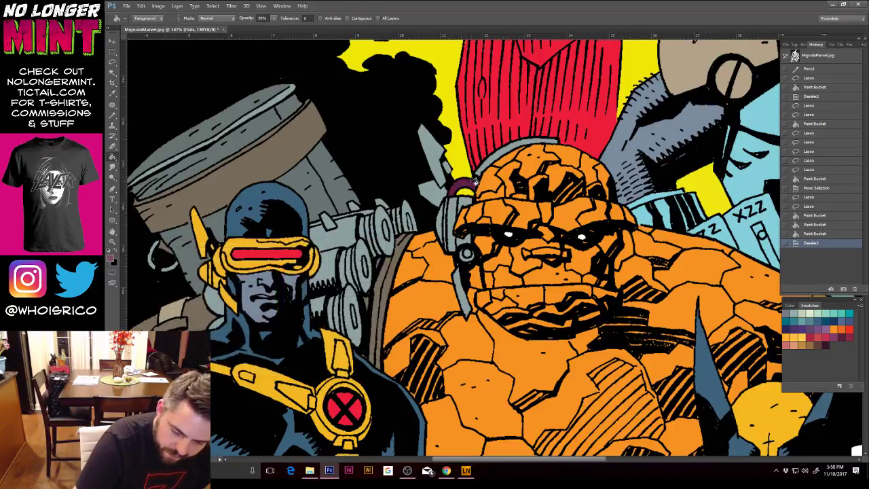
left_click(468, 184)
Step: Save a layered TIFF copy of the artwork as MignolaMarvel.tif in the Covers folder, with LZW image compression and ZIP layer compression
key("ctrl+minus")
key("ctrl+minus")
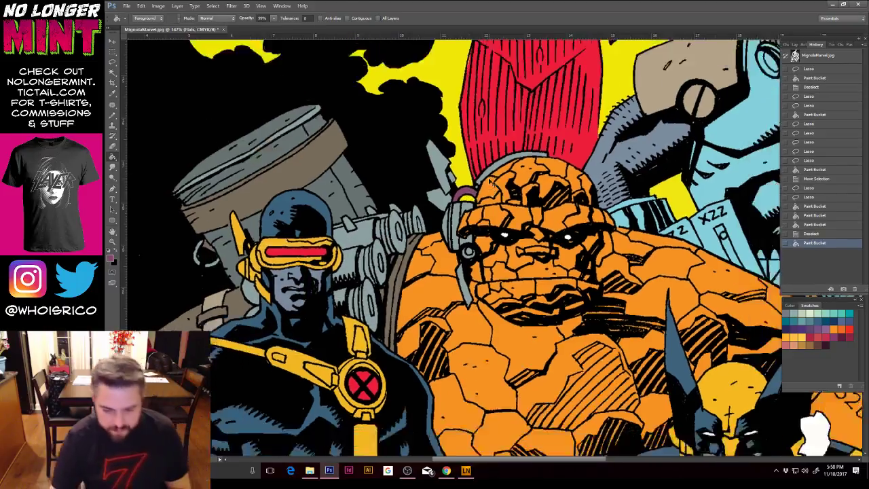
key("ctrl+minus")
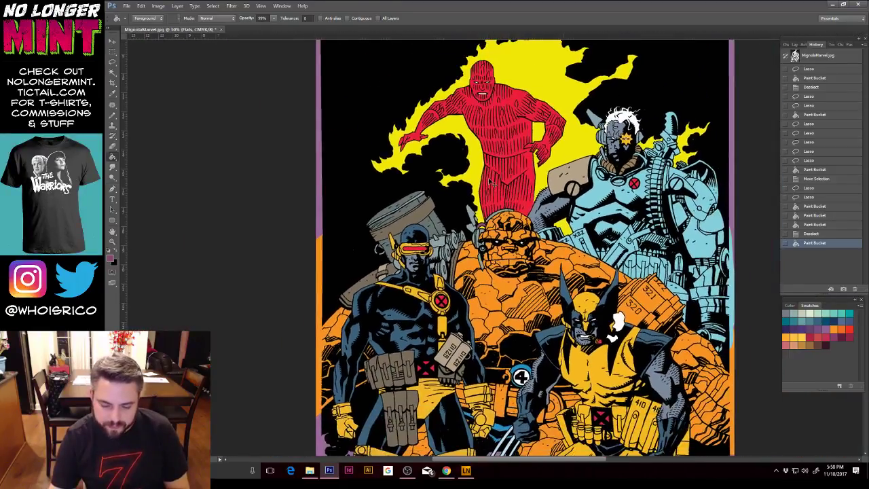
key("ctrl+minus")
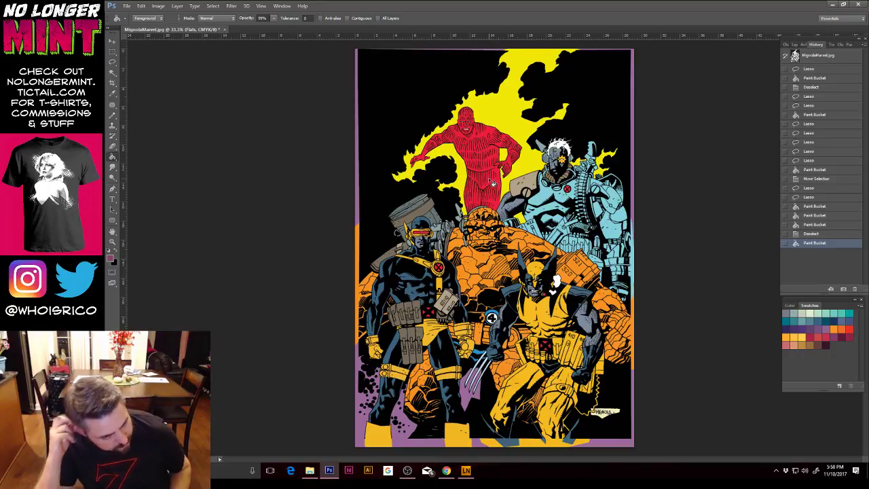
key("ctrl+shift+s")
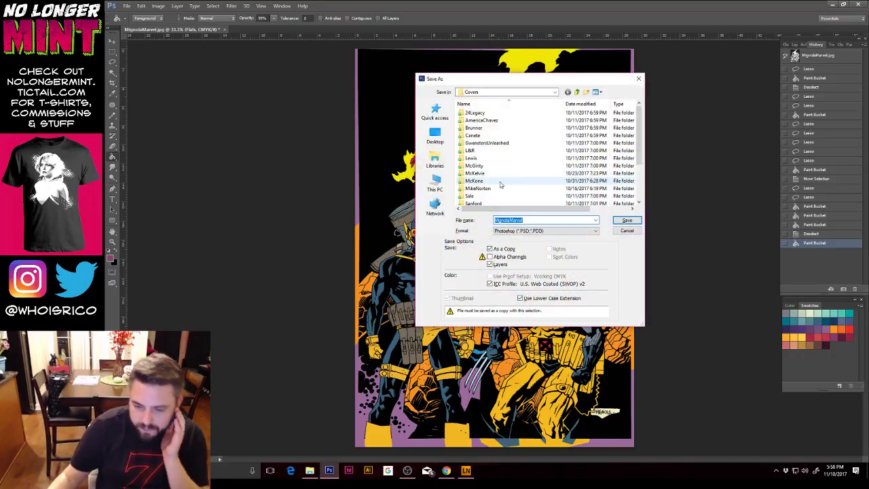
left_click(551, 231)
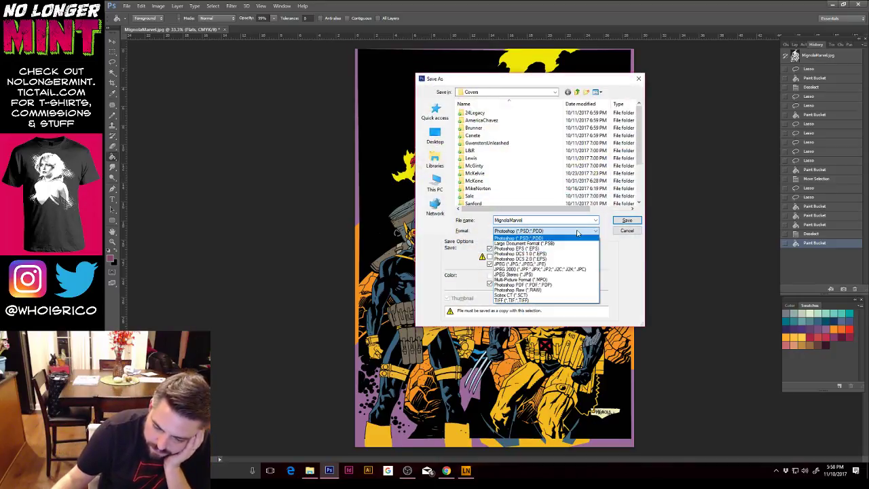
left_click(547, 300)
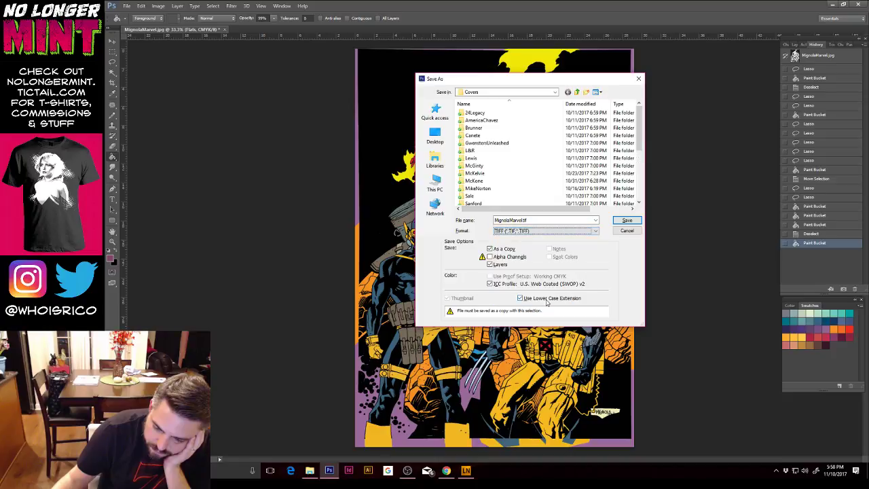
left_click(619, 224)
left_click(480, 168)
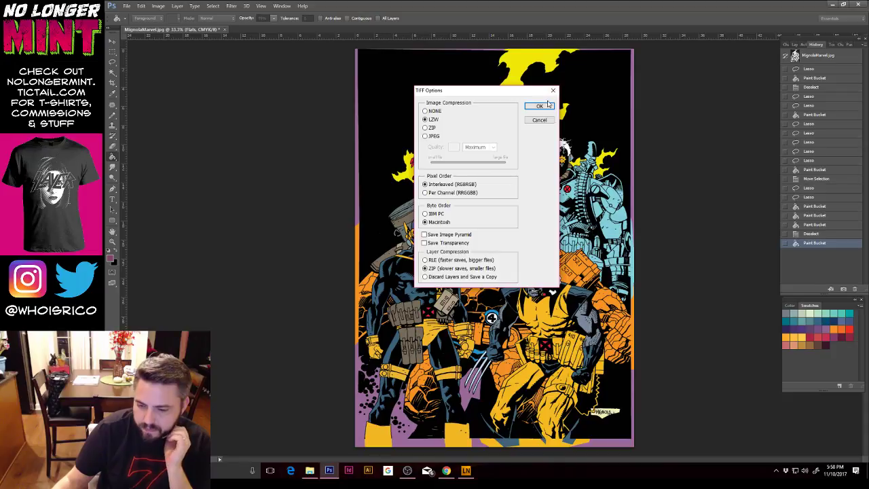
left_click(546, 107)
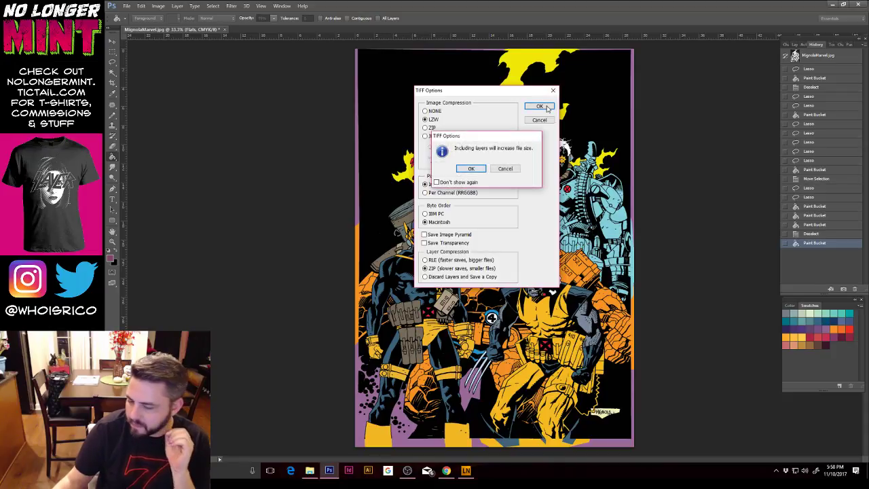
left_click(472, 169)
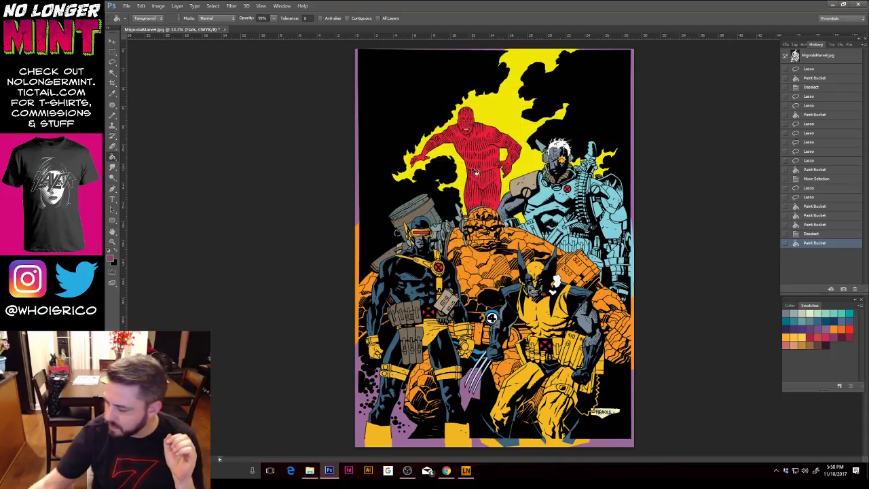
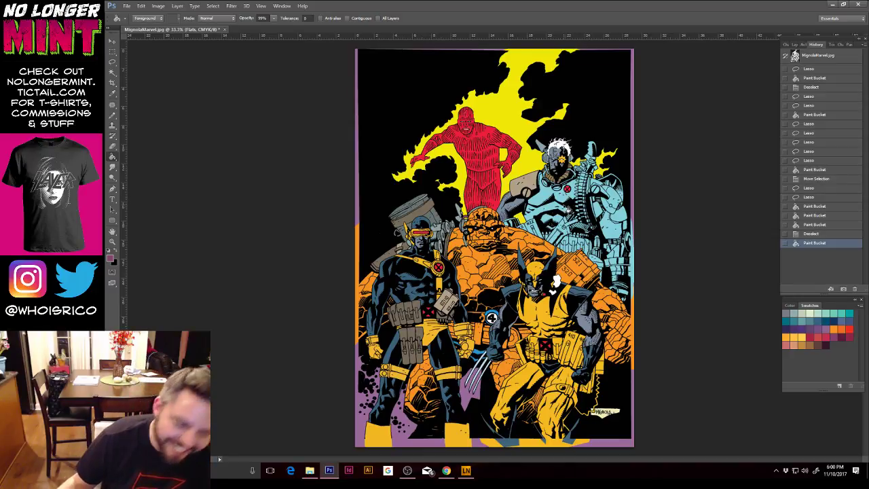
Step: Lasso the gun rising behind Cable's shoulder, fill it with the darker gun grey, and deselect
left_click(112, 62)
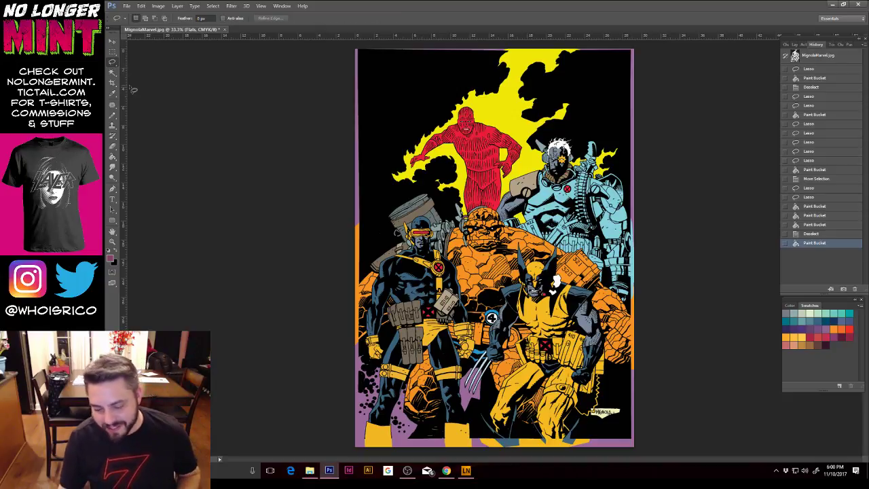
key("z")
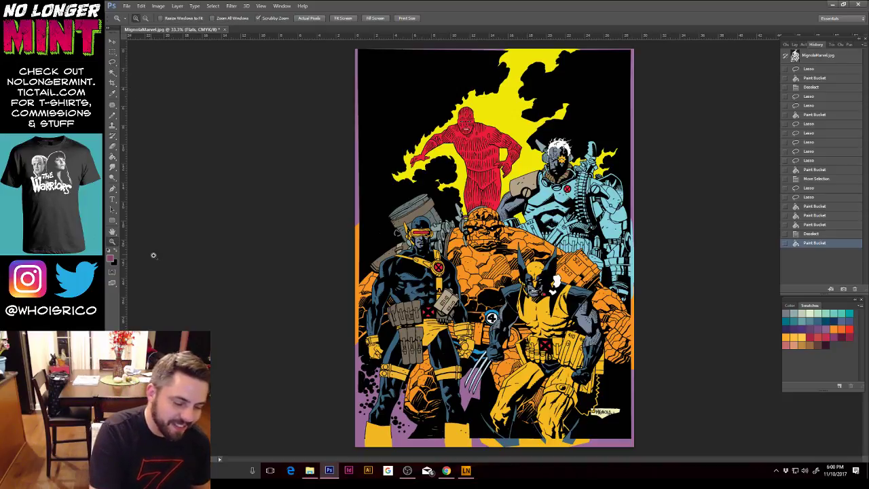
left_click_drag(582, 136, 581, 136)
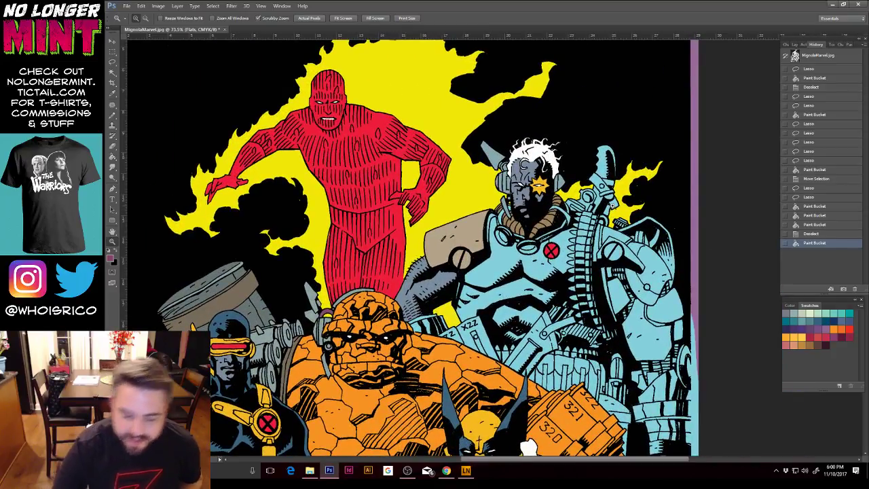
left_click(114, 64)
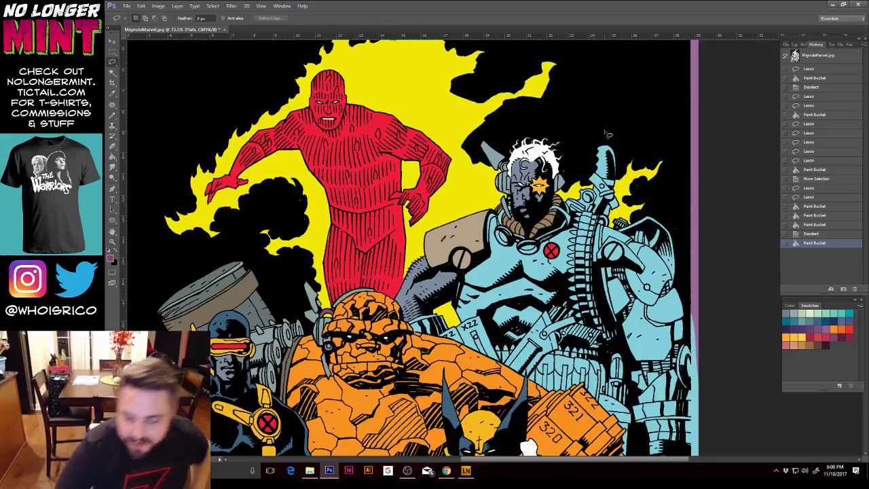
mouse_move(591, 133)
left_mouse_down()
mouse_move(567, 204)
mouse_move(614, 135)
mouse_move(628, 190)
mouse_move(608, 231)
mouse_move(601, 216)
mouse_move(577, 217)
mouse_move(568, 205)
mouse_move(592, 140)
left_mouse_up()
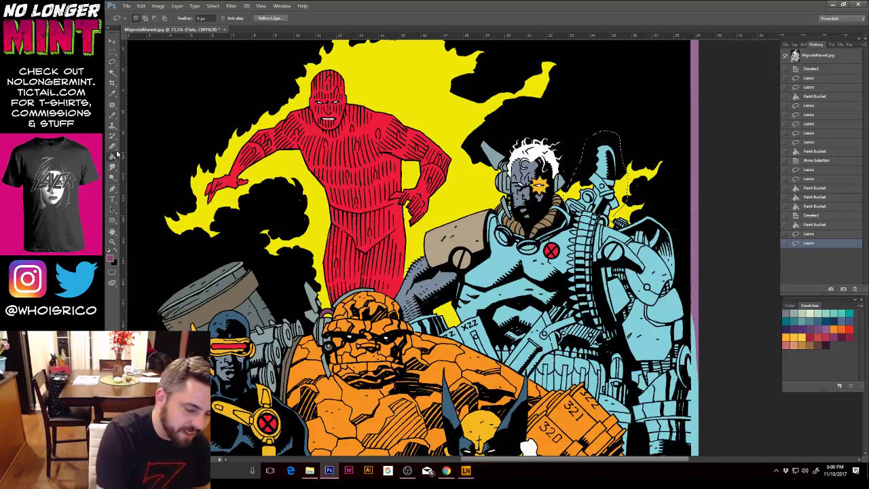
key("g")
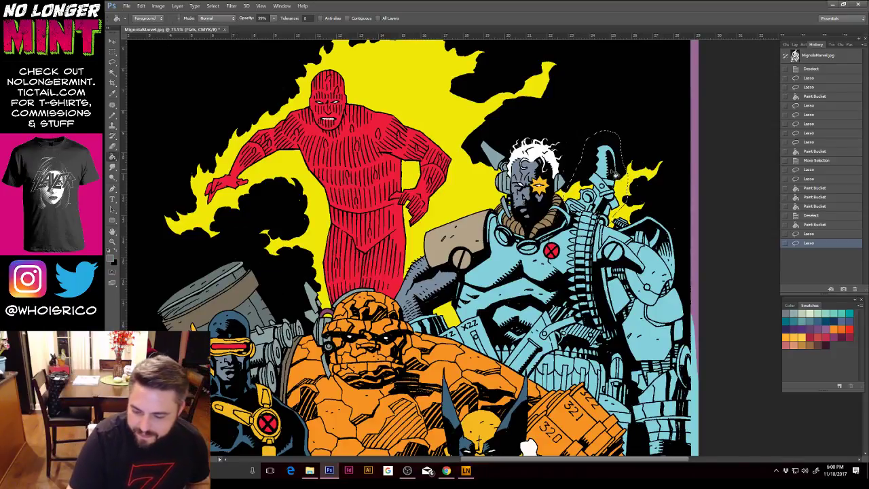
left_click(619, 173)
left_click(117, 61)
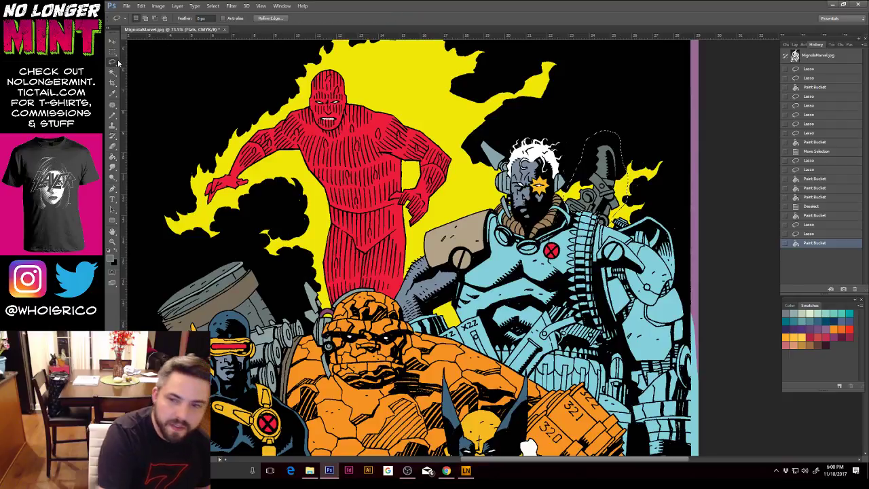
left_click_drag(592, 178, 596, 178)
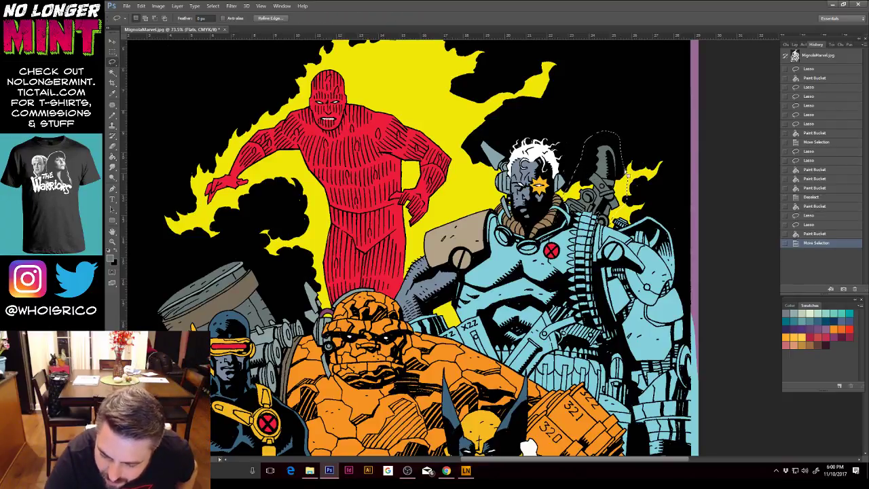
key("ctrl+d")
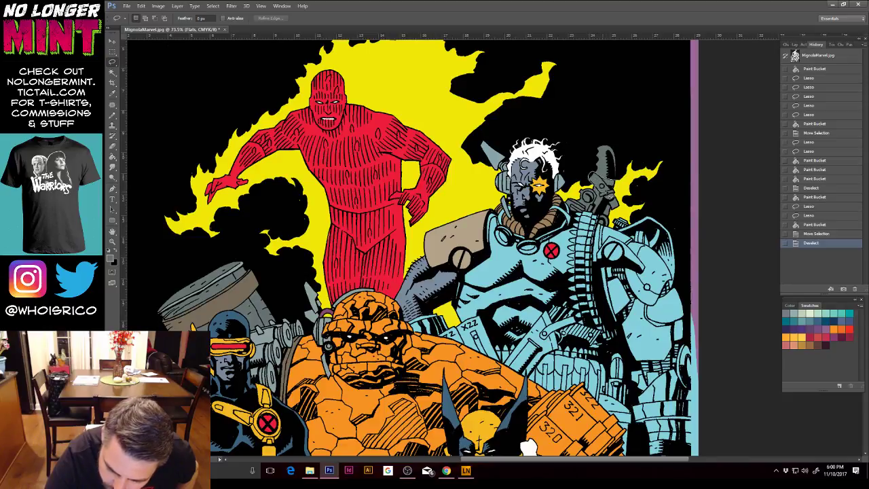
Step: Lasso the middle sections of the gun behind Cable's shoulder and fill them with tan
left_click_drag(616, 192, 592, 176)
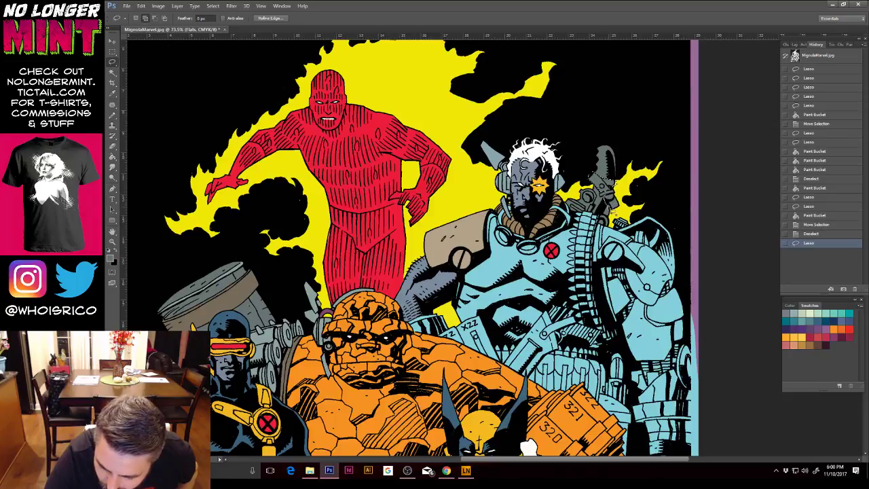
left_click_drag(614, 203, 609, 194)
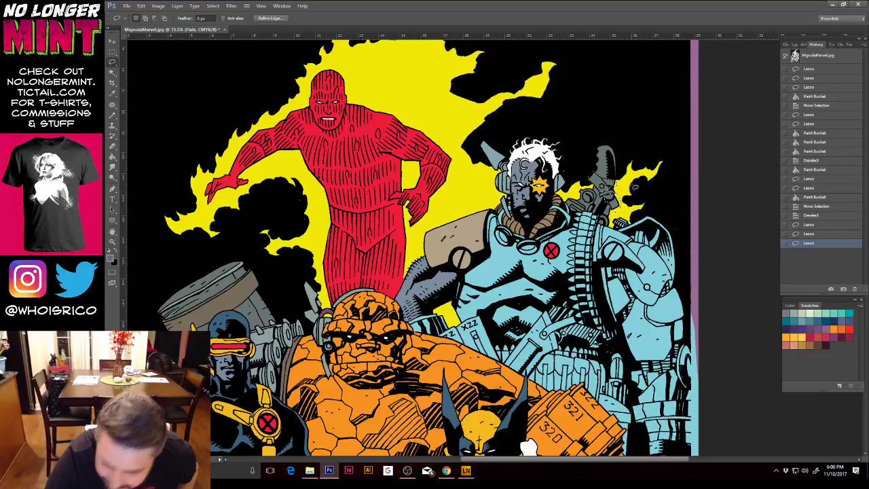
key("g")
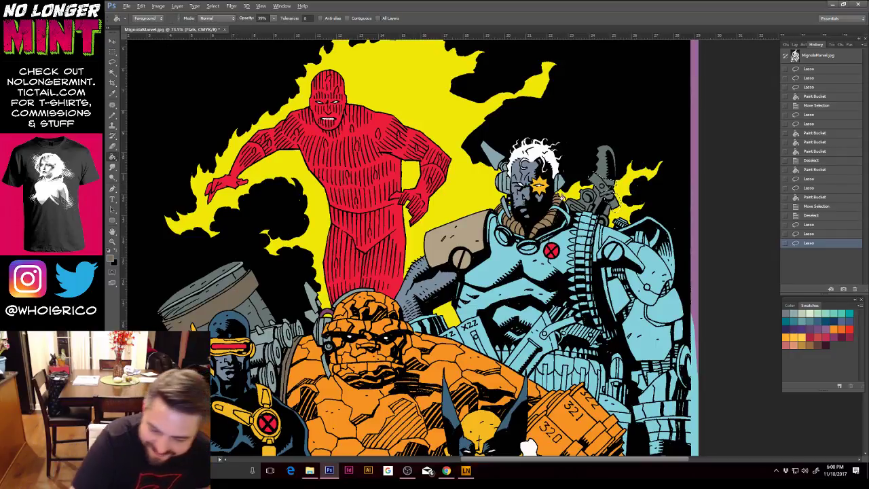
left_click(606, 182)
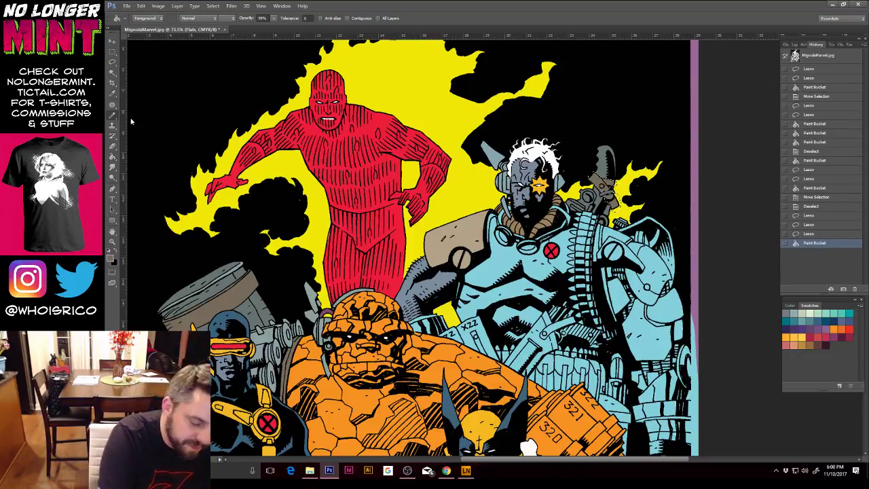
Step: Touch up the gun behind Cable's shoulder with two Pencil dabs
key("b")
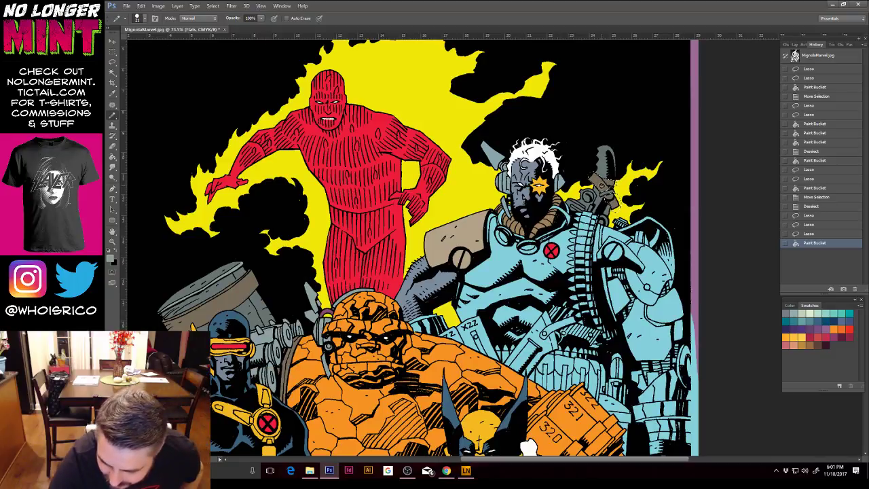
left_click(615, 158)
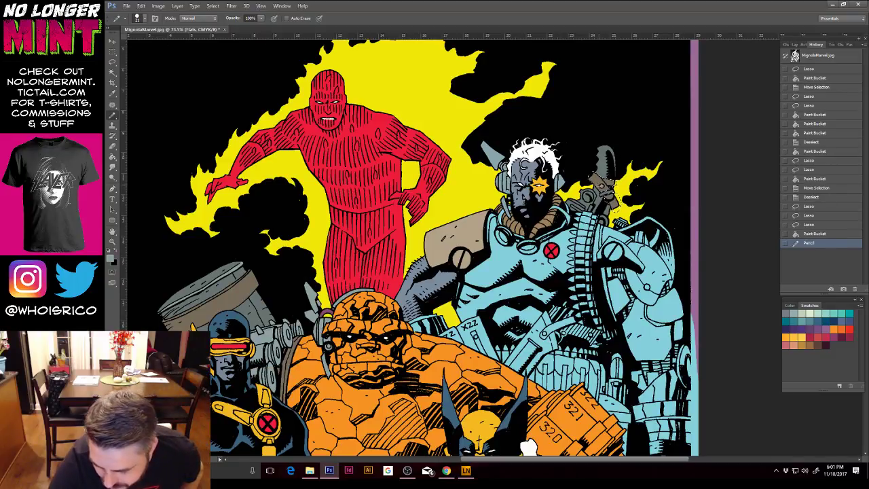
left_click(620, 154)
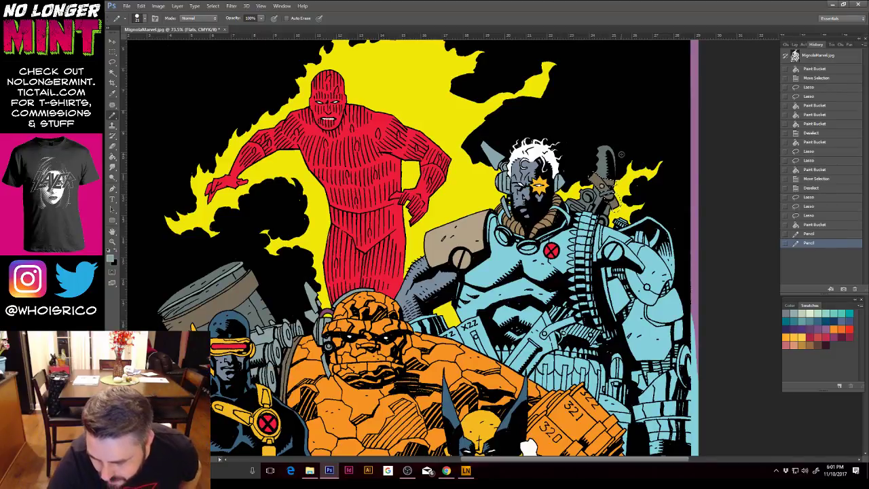
Step: Open the save-as settings for another copy of the MignolaMarvel artwork
key("ctrl+shift+s")
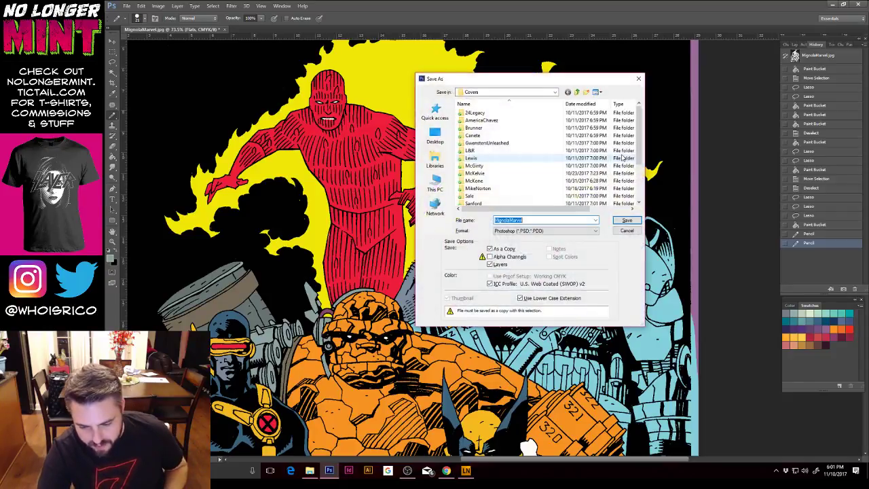
Step: Clear the active selection, then lasso part of the gun behind the white-haired figure's shoulder and fill it with the grey foreground colour
left_click(627, 230)
key("ctrl+d")
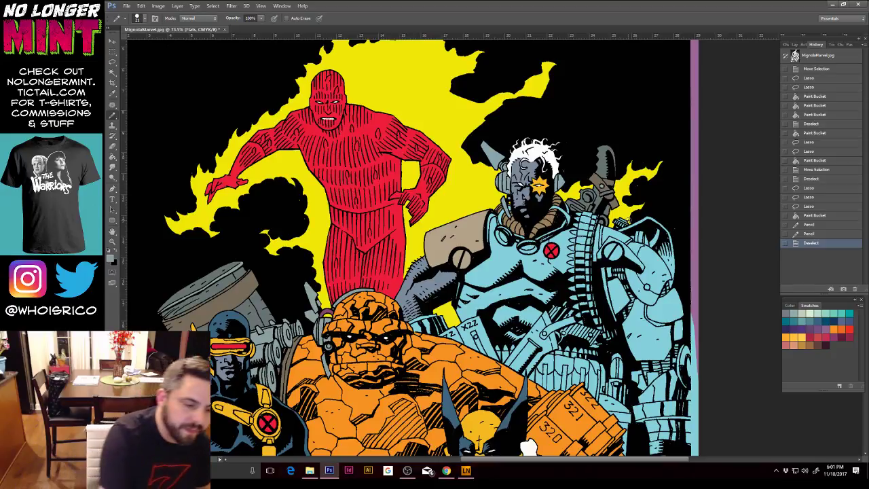
left_click(113, 62)
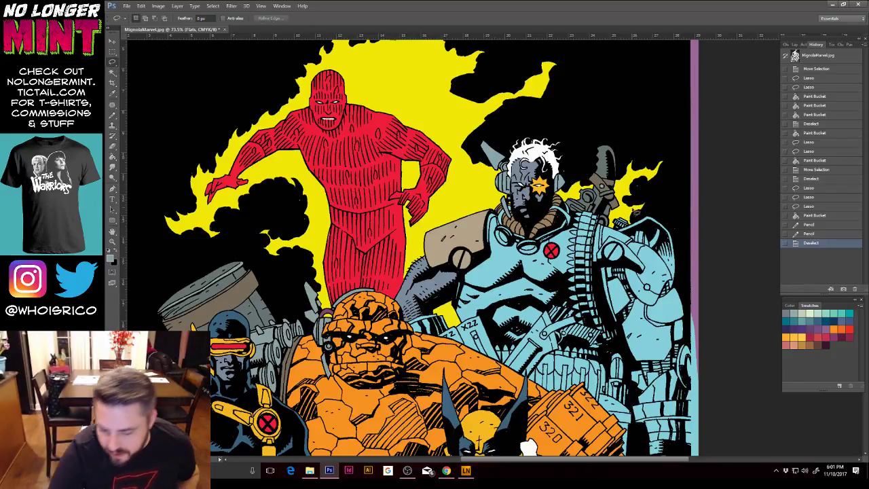
left_click_drag(629, 197, 636, 169)
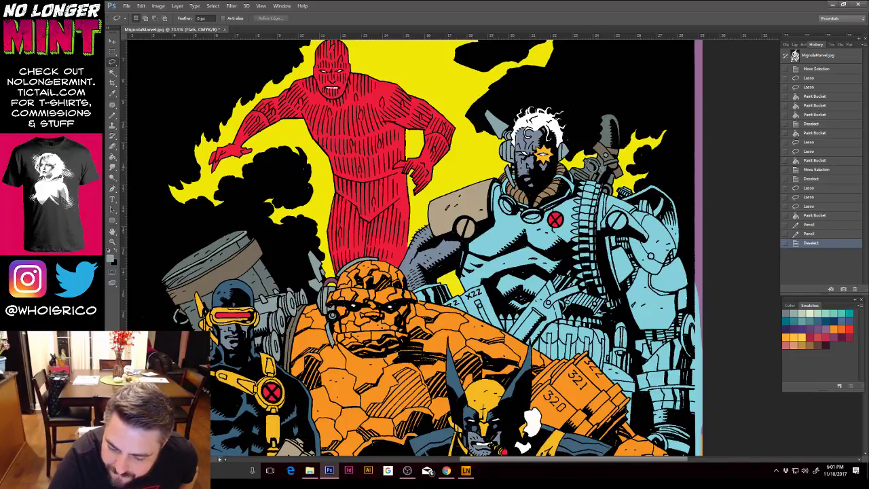
left_click_drag(604, 147, 602, 150)
key("g")
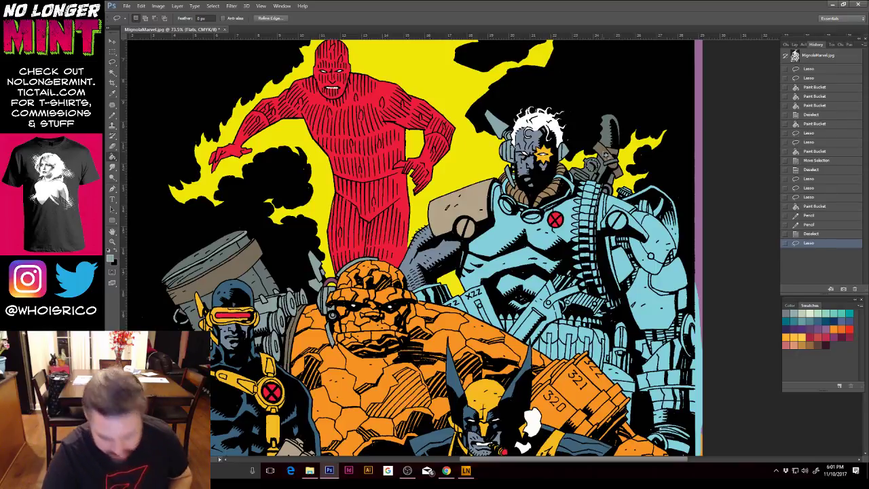
left_click(611, 151)
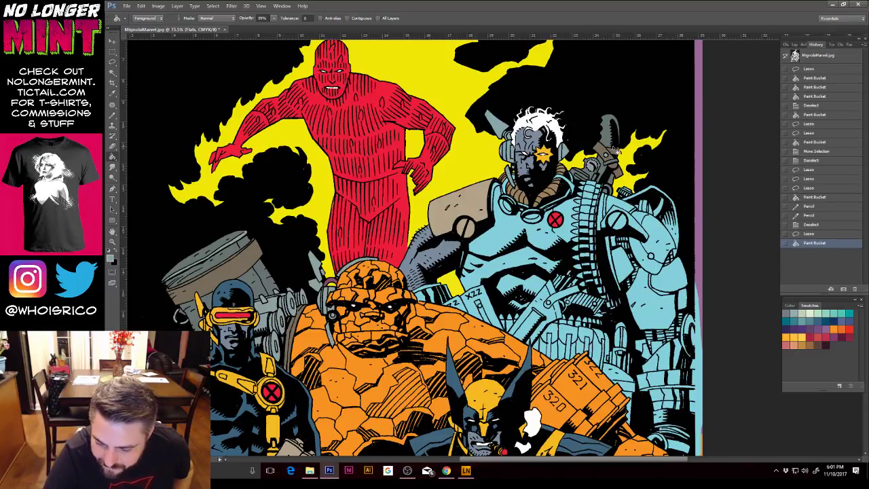
key("ctrl+d")
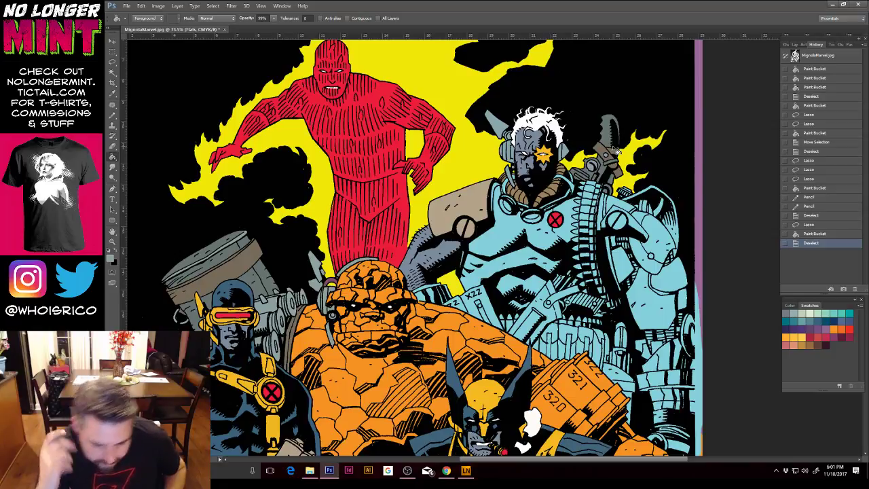
Step: Pencil grey over the small remaining details along the gun's body and base behind the white-haired figure's shoulder
left_click(112, 116)
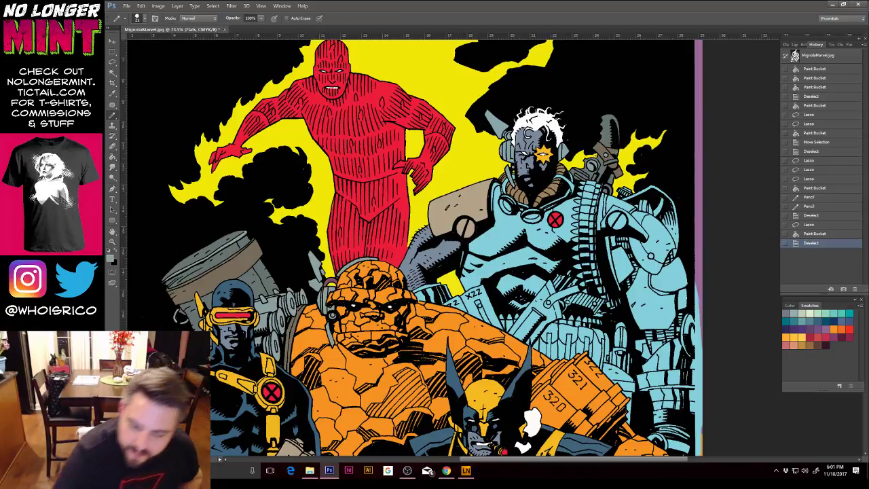
left_click(597, 162)
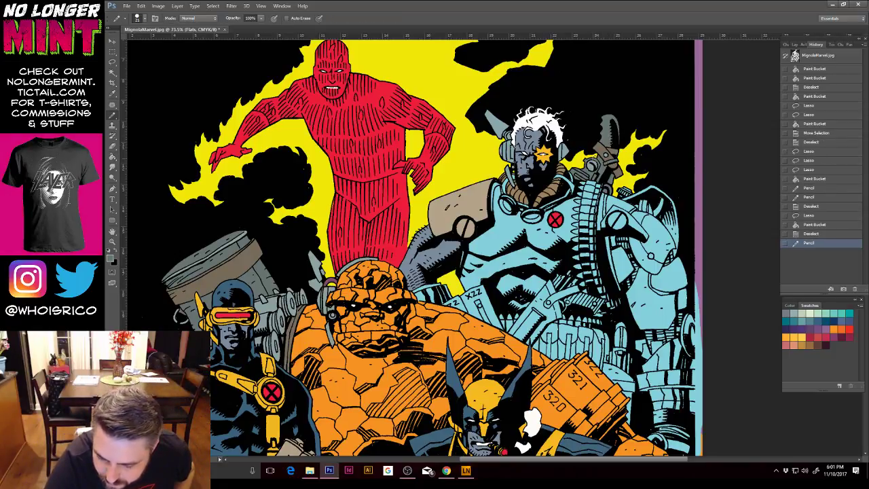
left_click(598, 163)
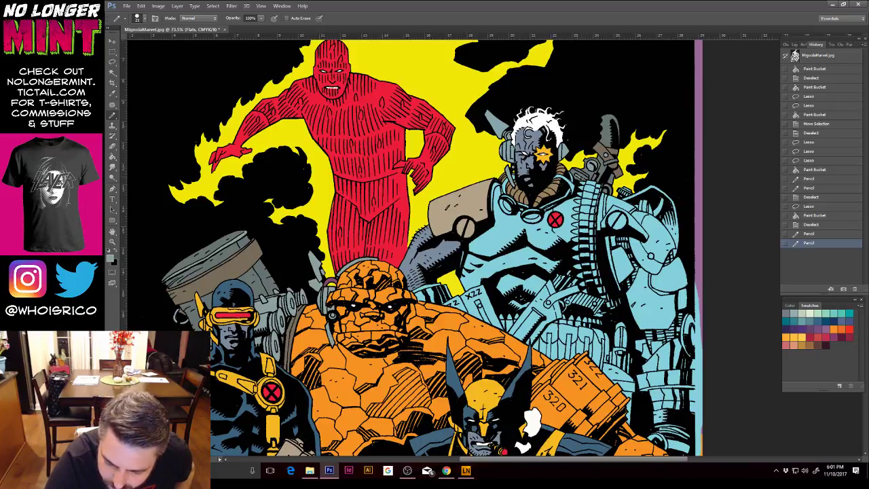
left_click(591, 159)
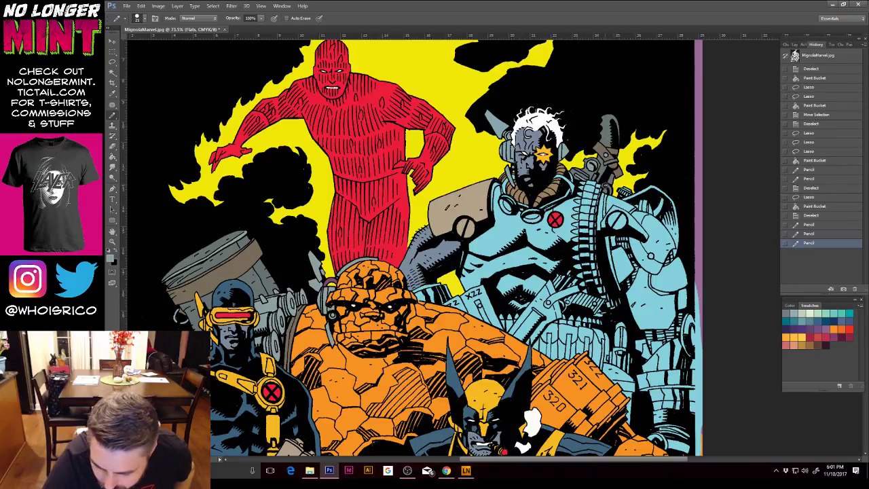
left_click(609, 188)
left_click(605, 184)
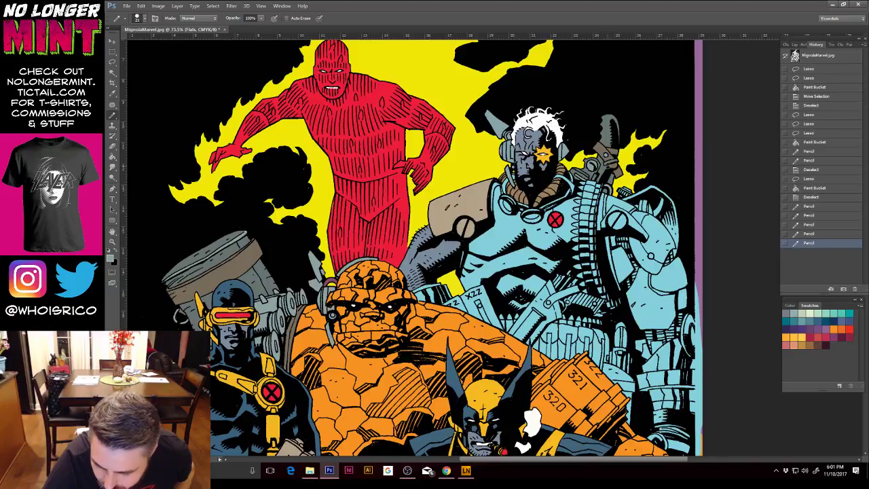
Step: Lasso the small ridged part between the gun and the shoulder armour, fill it with the gun's grey, and deselect
left_click(112, 62)
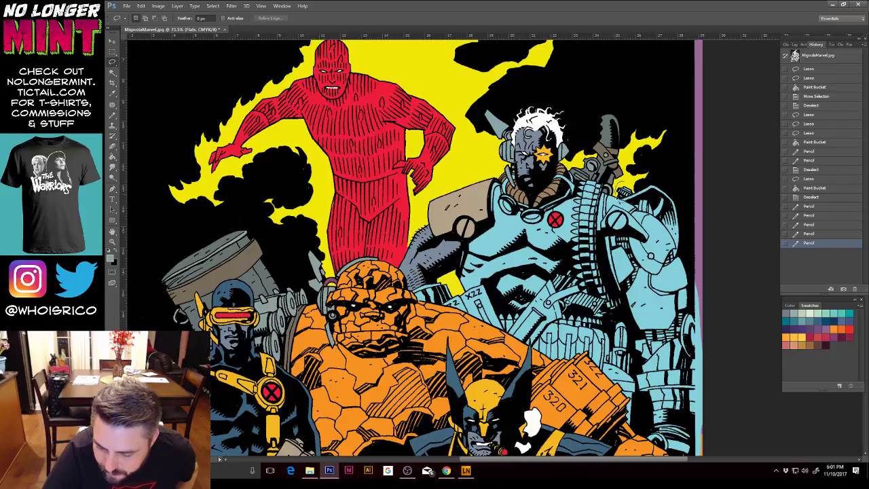
left_click_drag(636, 200, 644, 168)
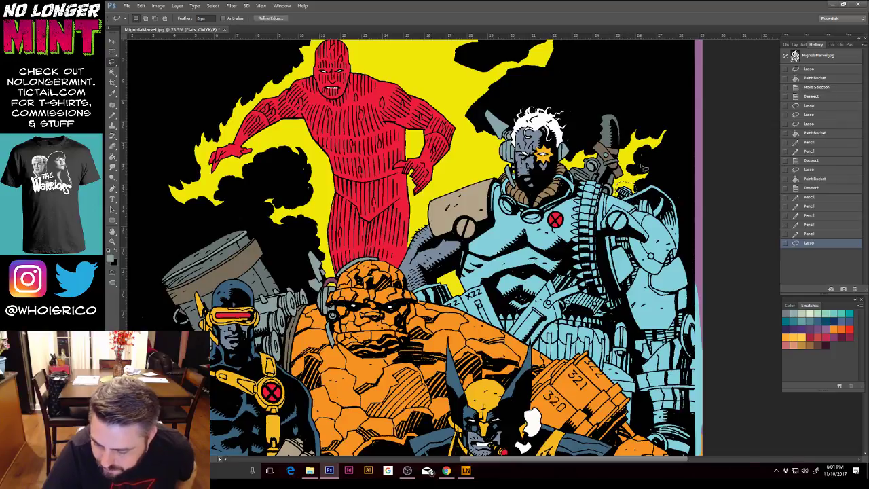
left_click_drag(831, 301, 471, 121)
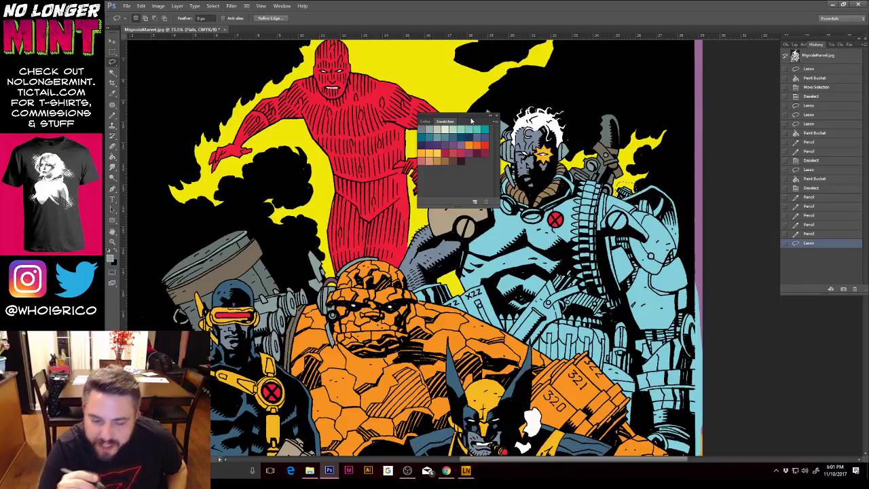
left_click_drag(467, 119, 809, 302)
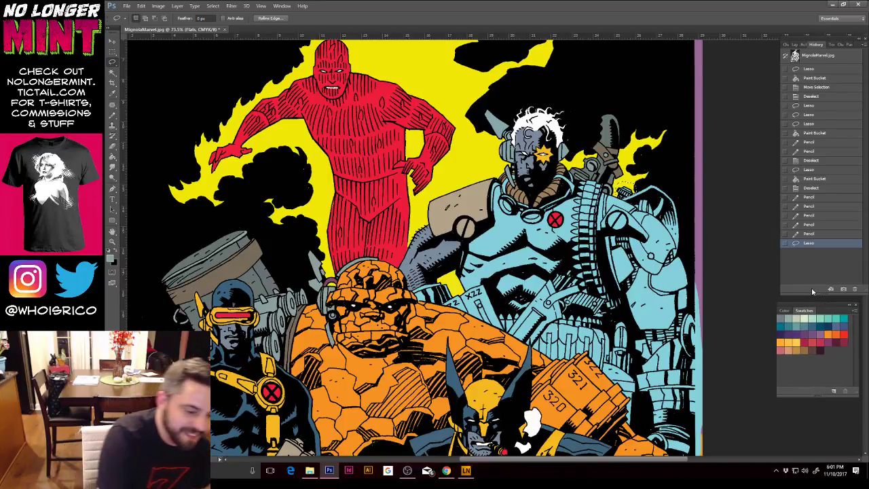
left_click(114, 159)
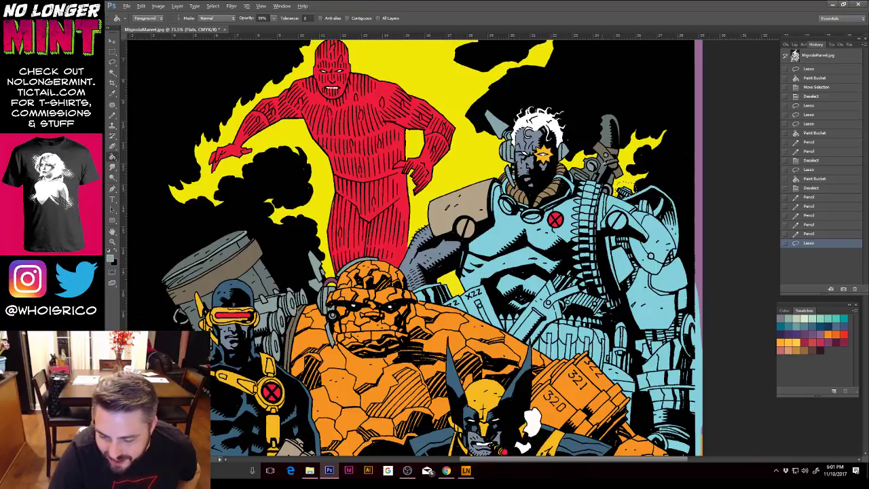
left_click(603, 169, "alt")
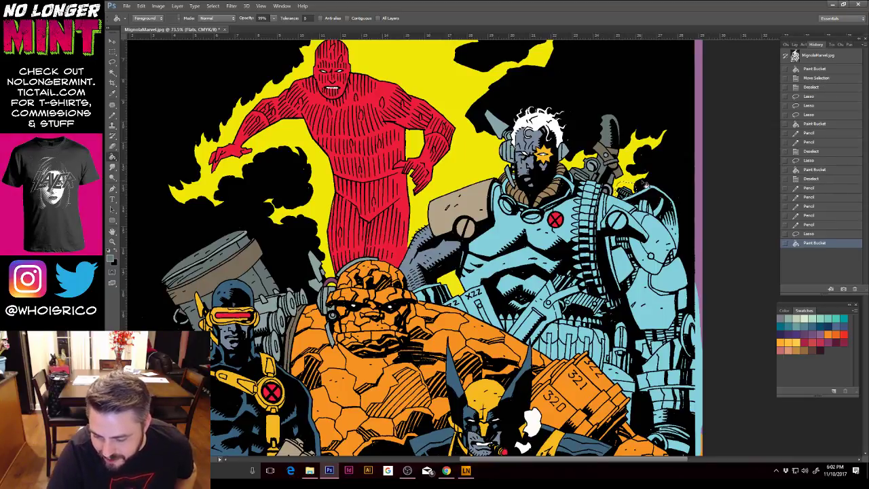
key("ctrl+d")
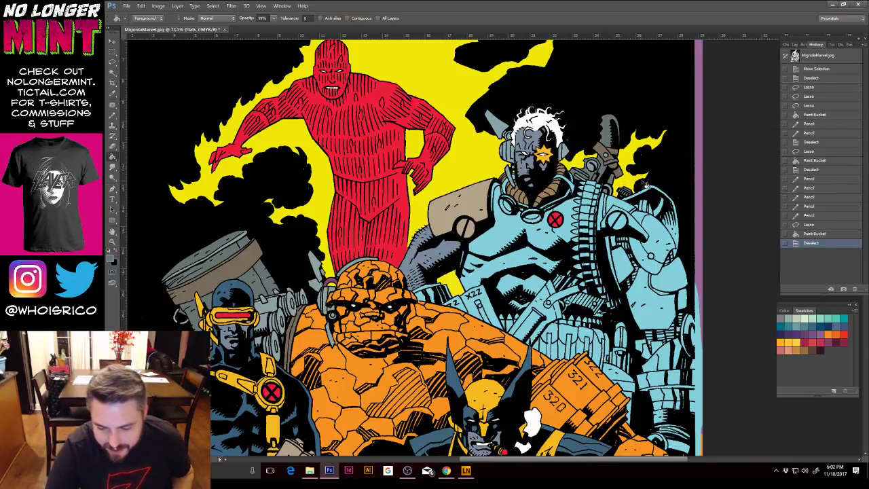
Step: Pencil grey over the front section of the gun beside the white-haired figure's collar
key("z")
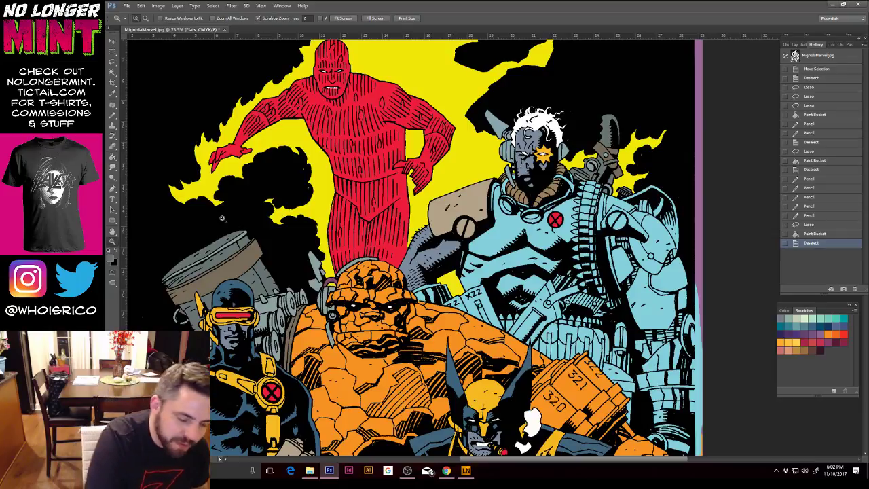
left_click(581, 167)
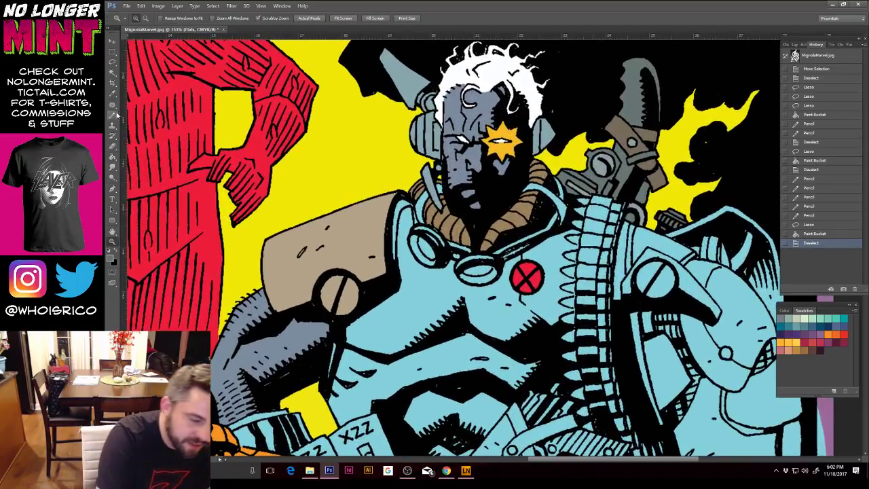
key("b")
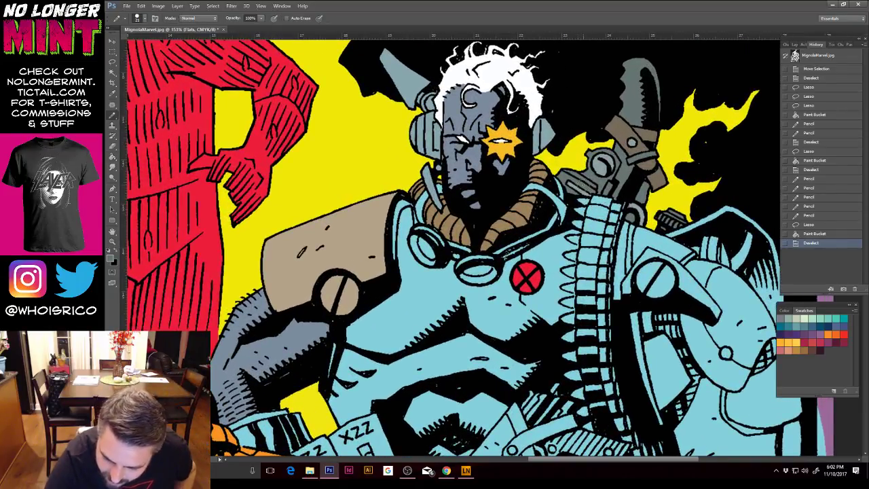
left_click(582, 185)
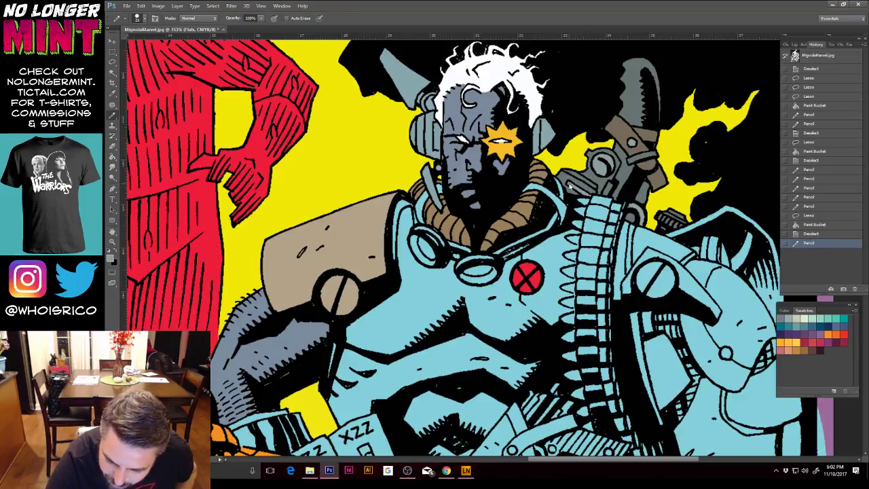
left_click(576, 163)
Step: Reduce the Pencil size and touch up the narrow edges at the front of the gun in grey
right_click(583, 169)
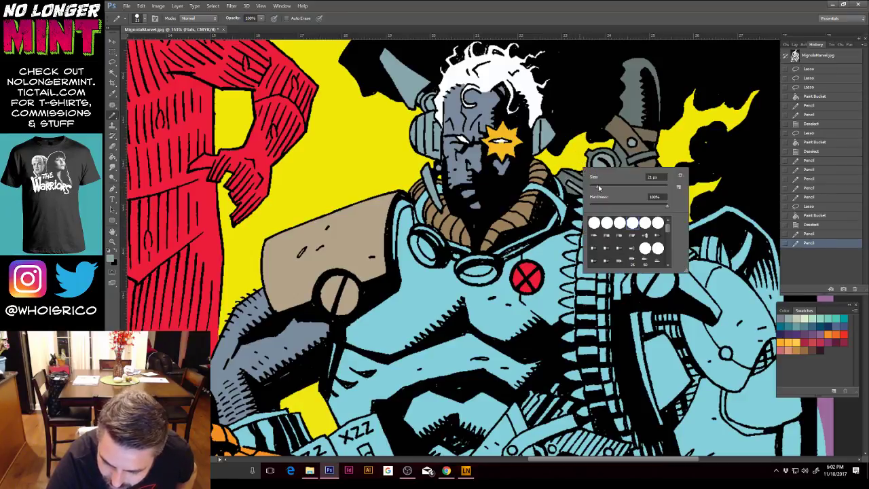
left_click(565, 178, "alt")
left_click(569, 175)
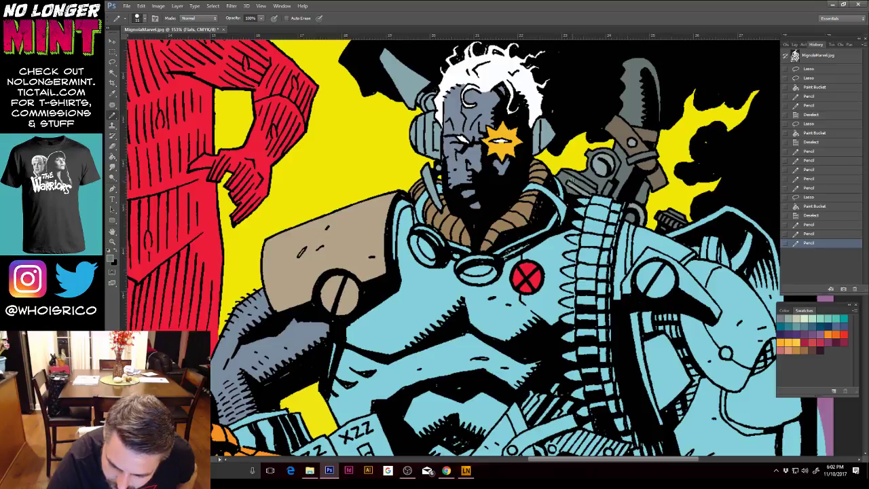
left_click(573, 155)
left_click(569, 178)
left_click(571, 171)
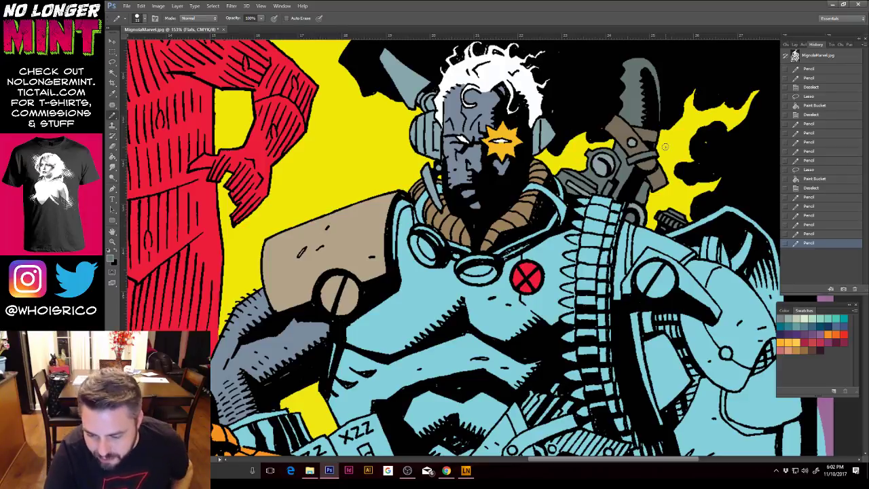
Step: Touch up the remaining spots around the gun's strap and lower body with the smaller Pencil
left_click(664, 127)
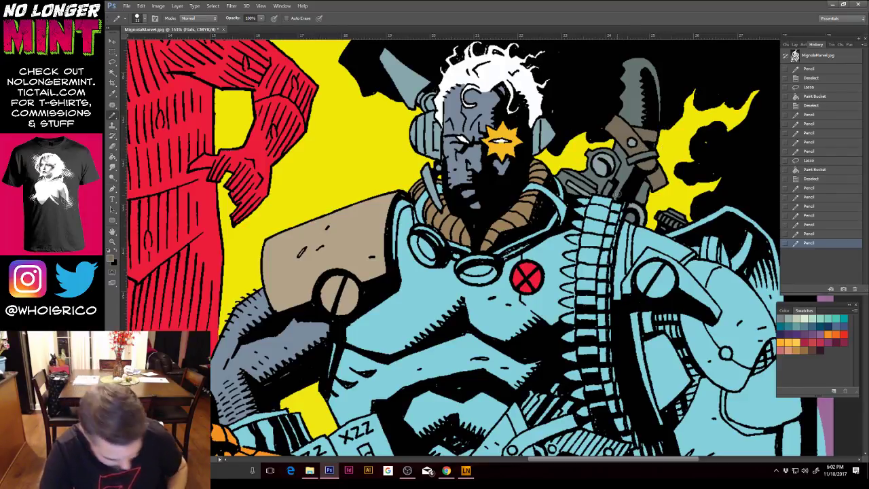
left_click(616, 201)
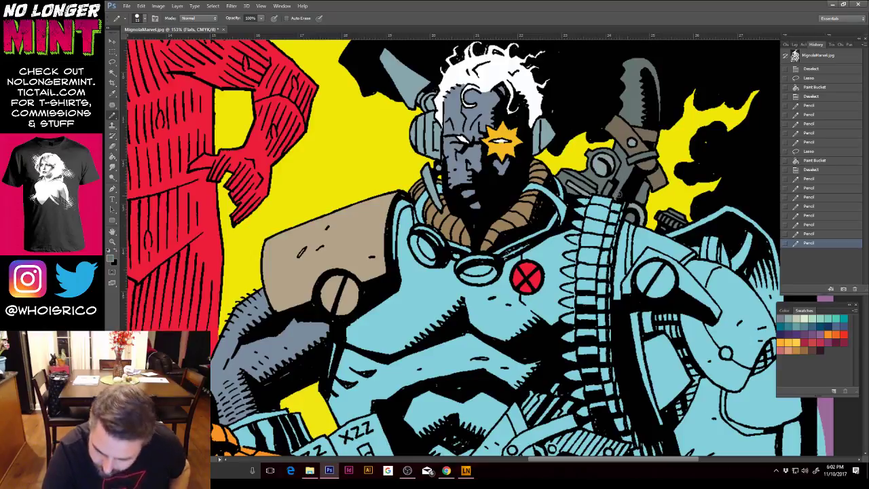
left_click(620, 177)
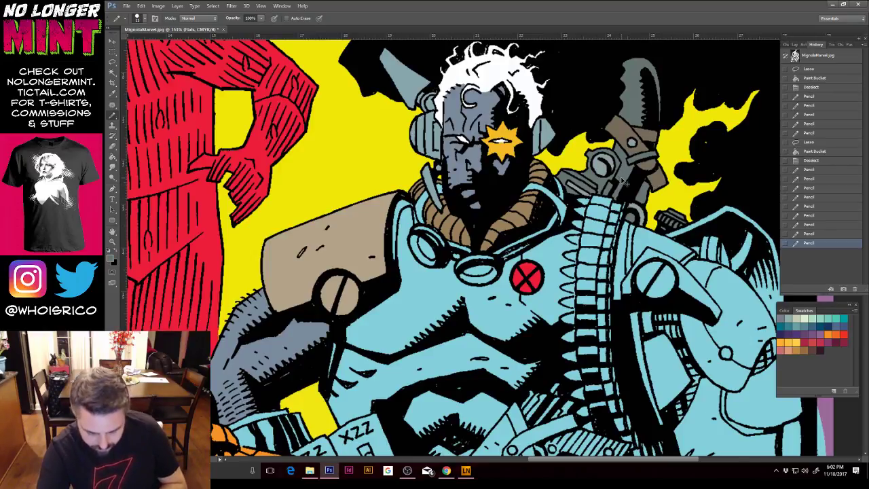
Step: Outline the X22 pouch above the orange rock figure's shoulder with the Polygonal Lasso and fill it with grey-brown
key("ctrl+minus")
key("ctrl+minus")
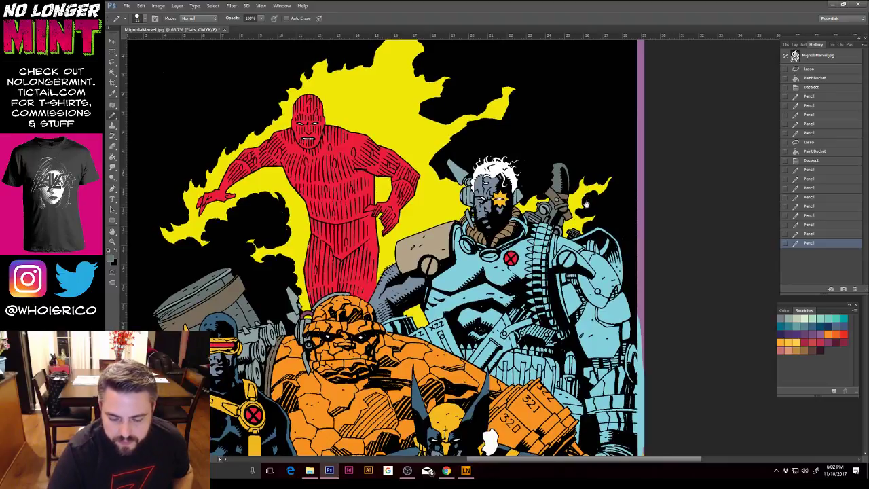
left_click_drag(588, 201, 588, 198)
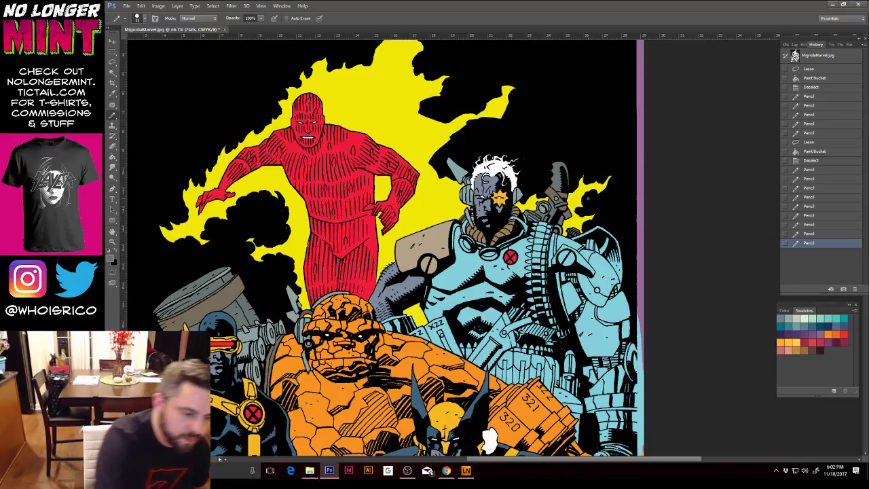
left_click(112, 62)
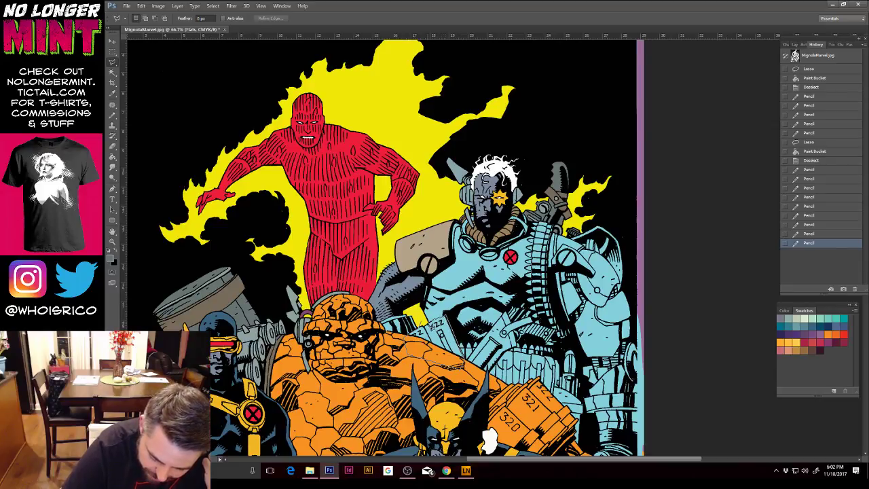
left_click(422, 323)
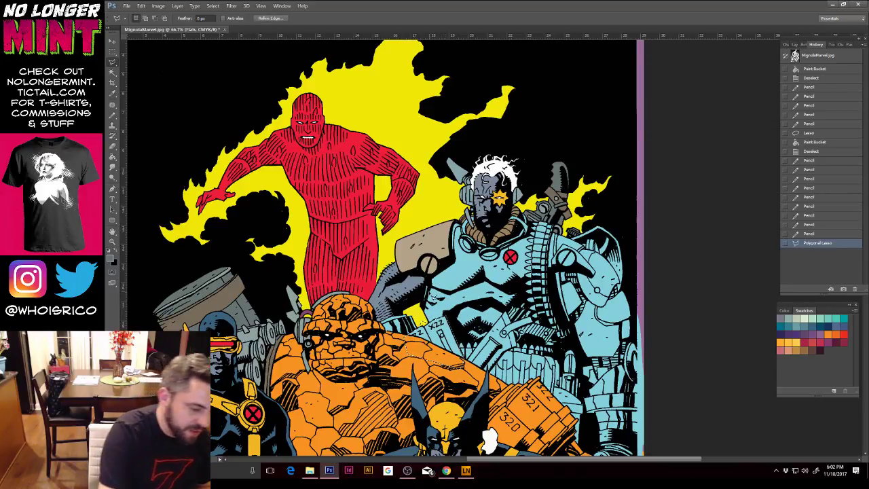
left_click(112, 157)
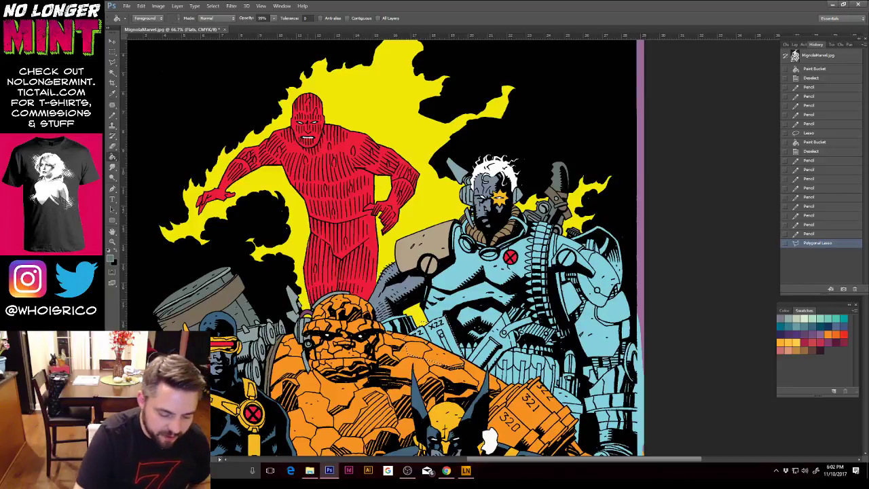
left_click(446, 333)
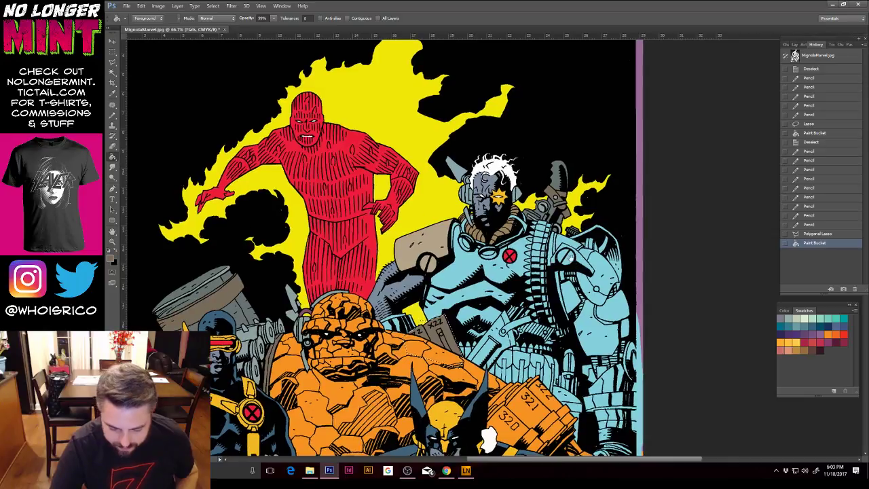
Step: Outline the body of the gun beside the X22 pouch with the Polygonal Lasso, fill it with grey and deselect
left_click_drag(567, 254, 560, 237)
key("l")
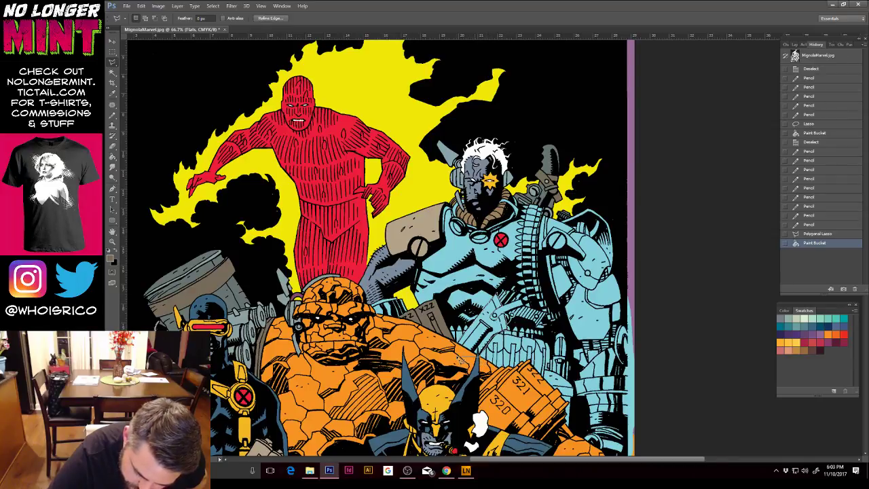
left_click(459, 349)
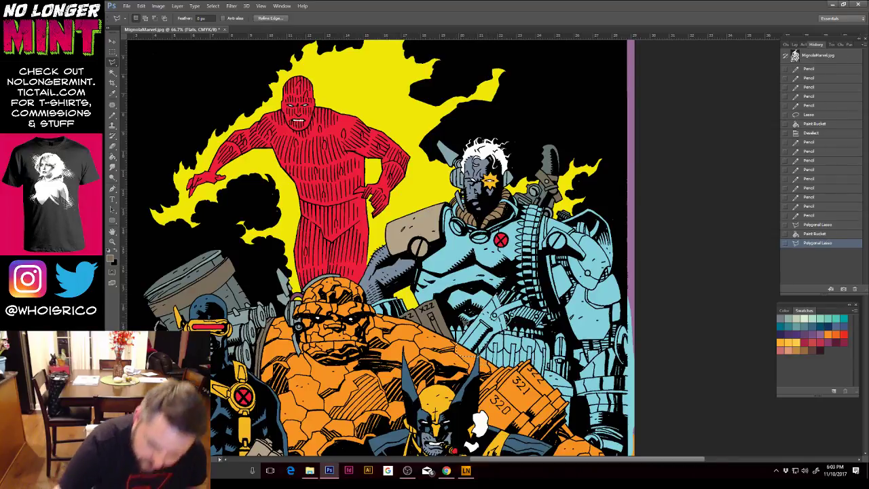
left_click(112, 157)
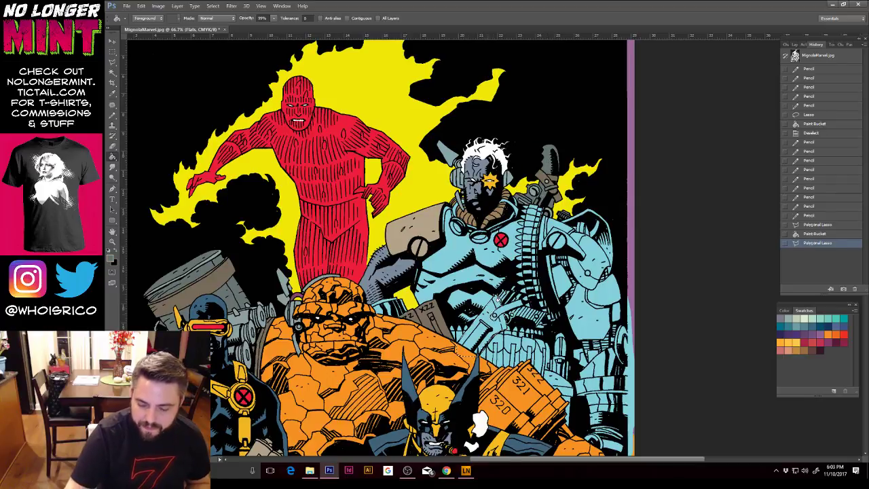
left_click(475, 329)
key("l")
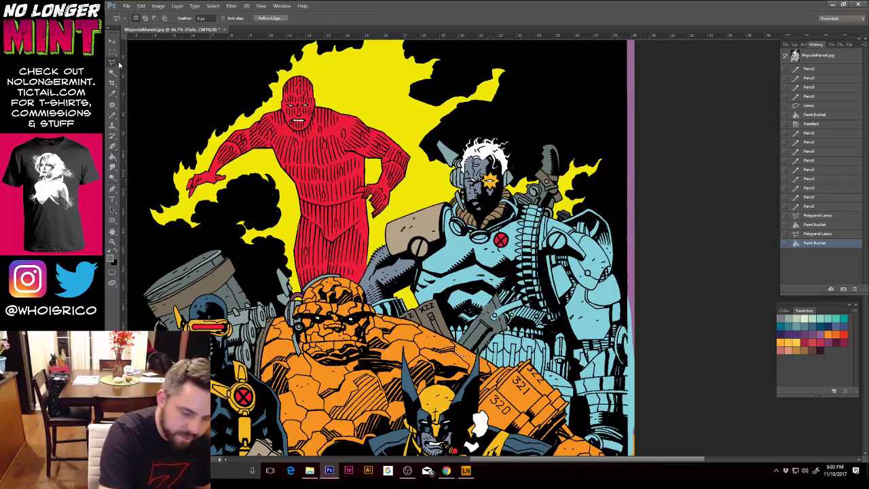
key("ctrl+d")
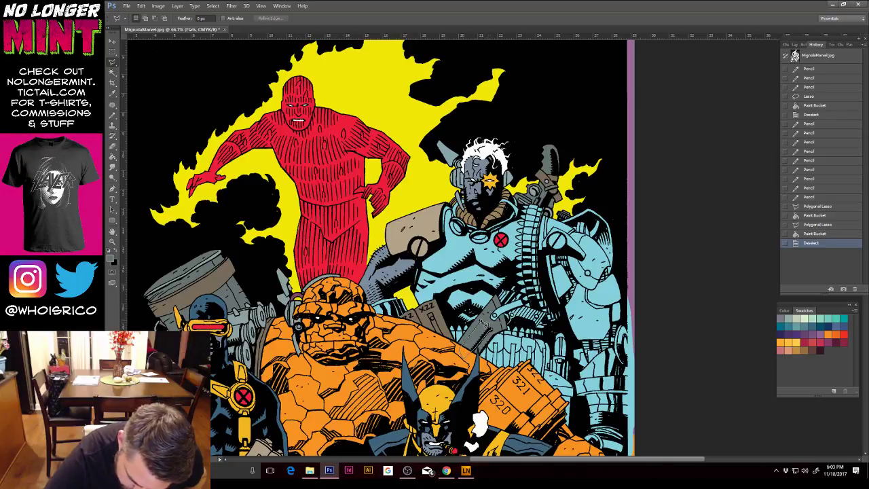
Step: Outline the inset panel on the gun beside the X22 pouch and fill it with a lighter grey, then deselect
left_click(479, 323)
key("ctrl+d")
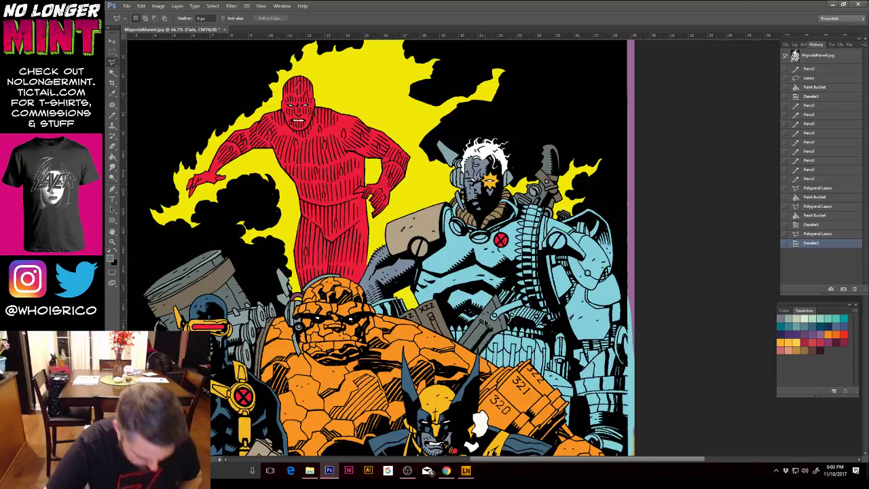
key("ctrl+z")
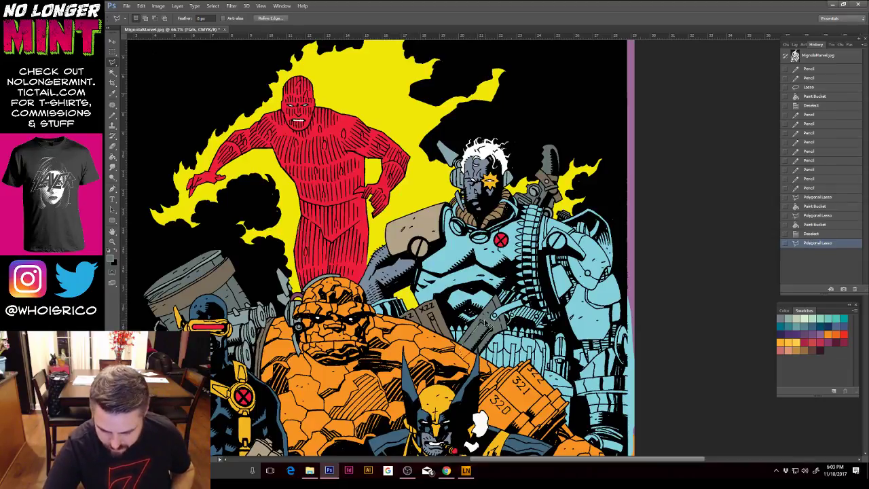
key("g")
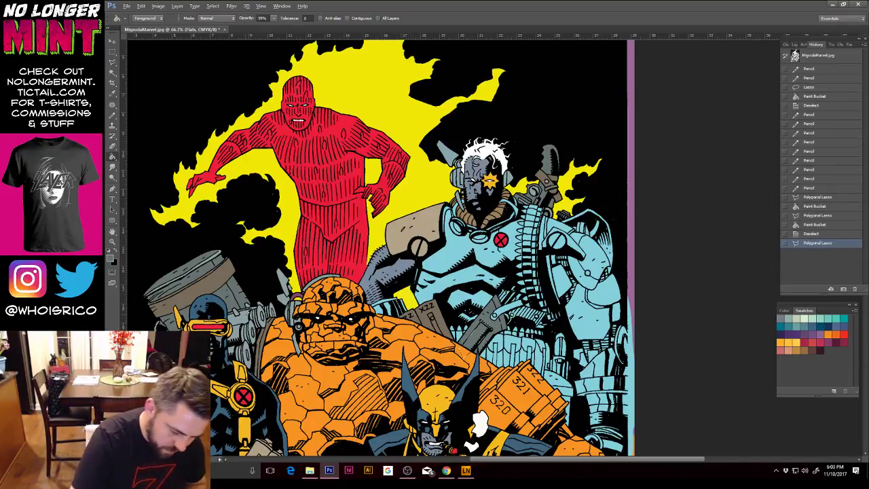
left_click(490, 335)
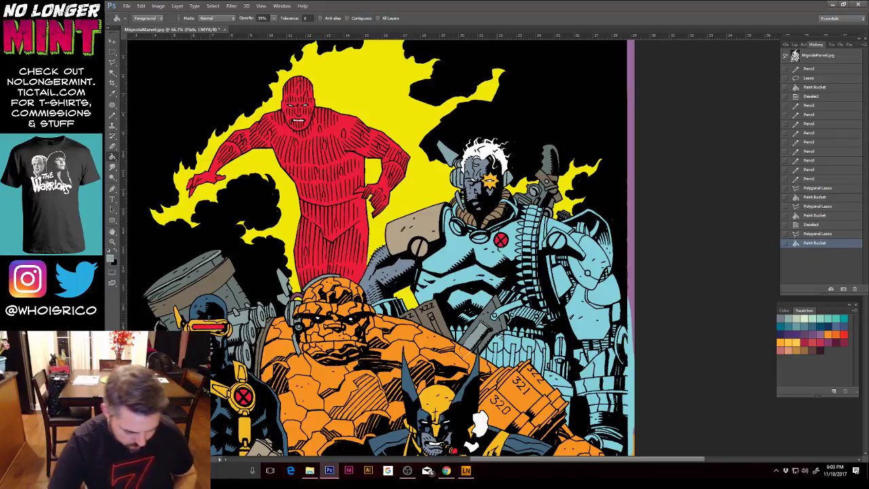
key("ctrl+d")
Step: Touch up the gun's outer edge and the narrow strip above its light panel in grey with the Pencil
key("z")
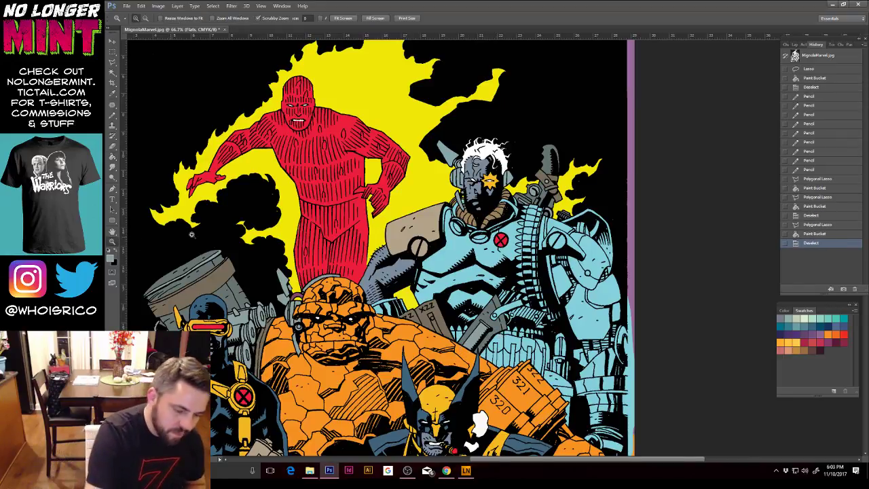
left_click_drag(464, 310, 511, 372)
mouse_move(589, 383)
left_mouse_down()
mouse_move(554, 280)
mouse_move(536, 282)
left_mouse_up()
scroll(536, 281, "down", 1)
key("b")
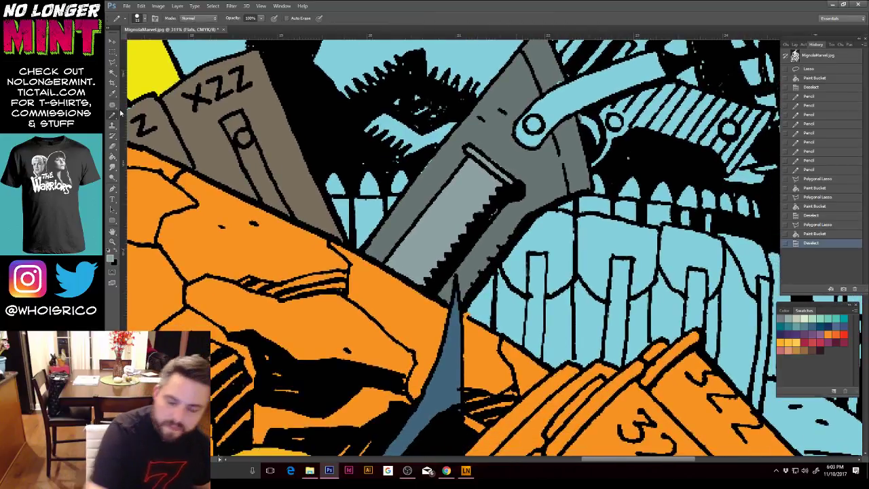
left_click_drag(424, 173, 433, 153)
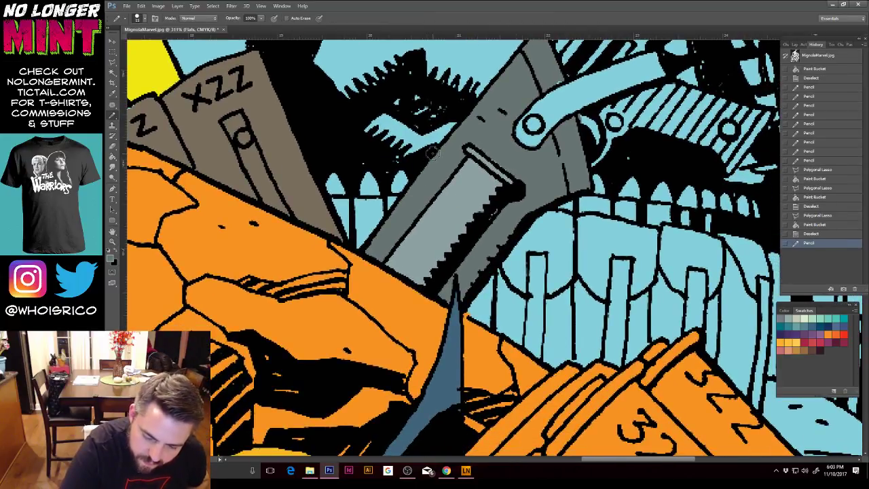
mouse_move(495, 157)
left_mouse_down()
mouse_move(510, 172)
mouse_move(534, 151)
left_mouse_up()
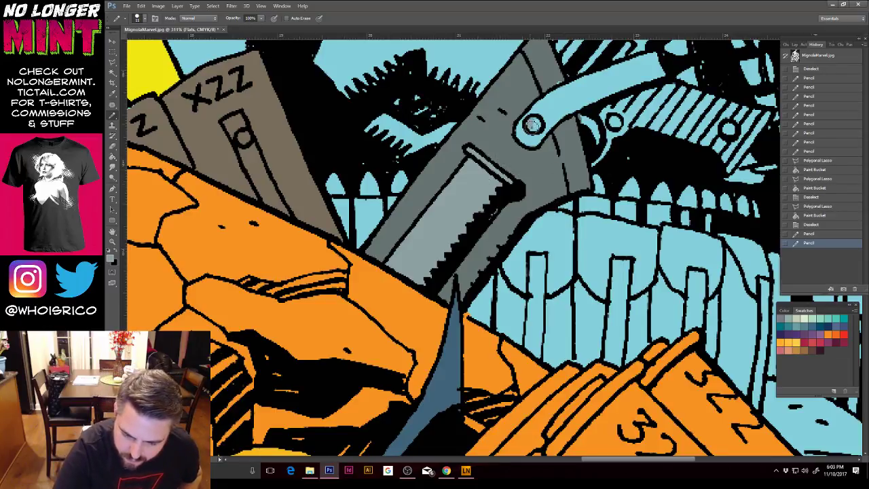
Step: Pencil light grey over the three round rivets on the gun's strap and ribbed section
left_click(534, 124)
left_click(534, 124)
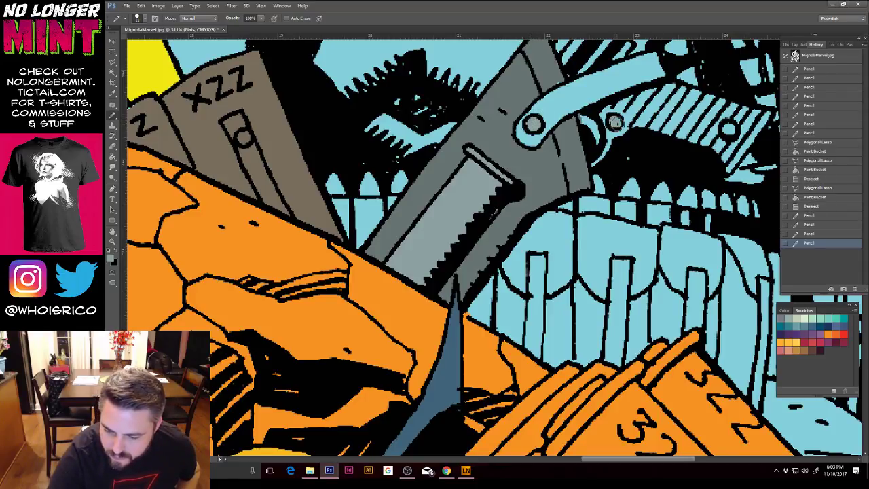
left_click(619, 117)
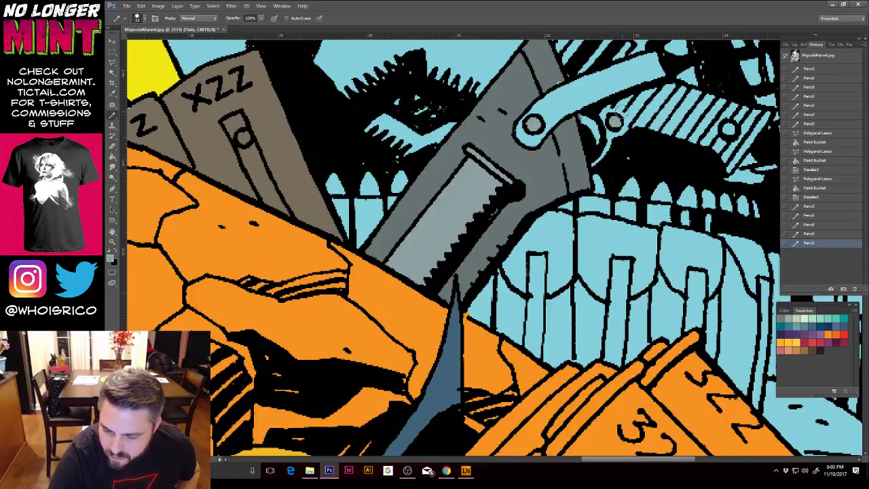
left_click(729, 129)
left_click(729, 129)
left_click(729, 129)
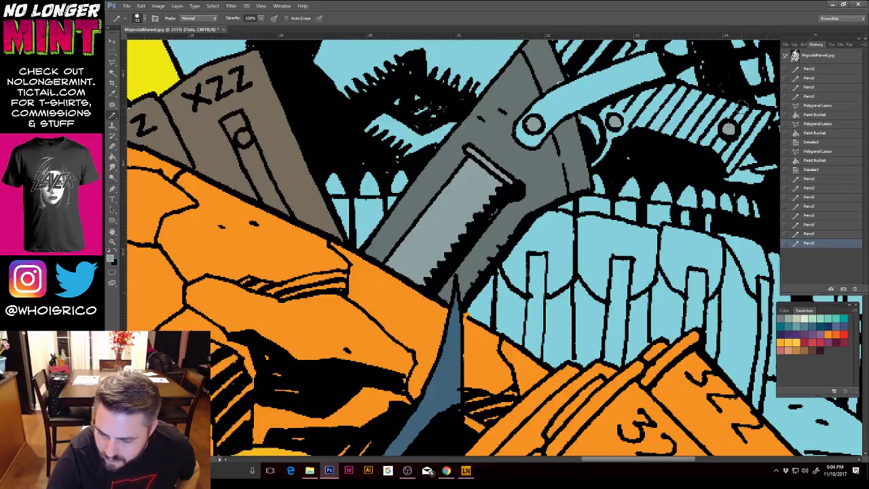
Step: Pencil grey over the curved piece next to the gun's middle rivet and touch up the gun's upper edge
left_click(594, 134)
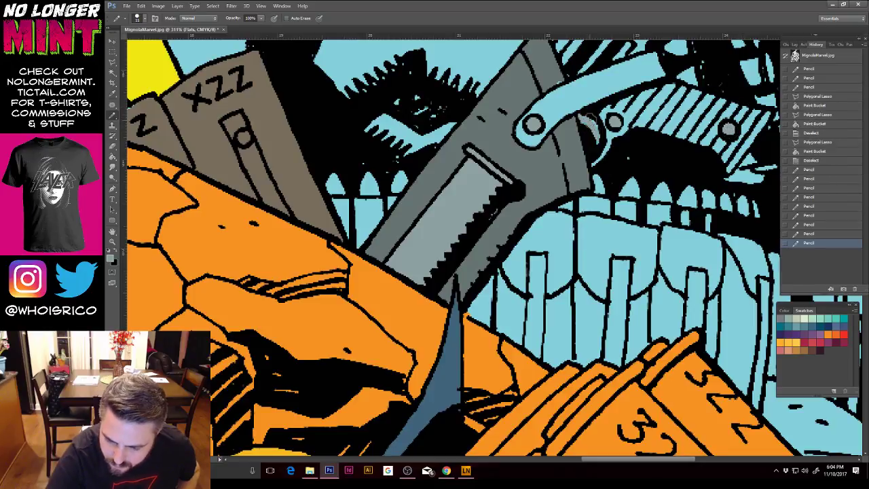
left_click(596, 138)
key("ctrl+minus")
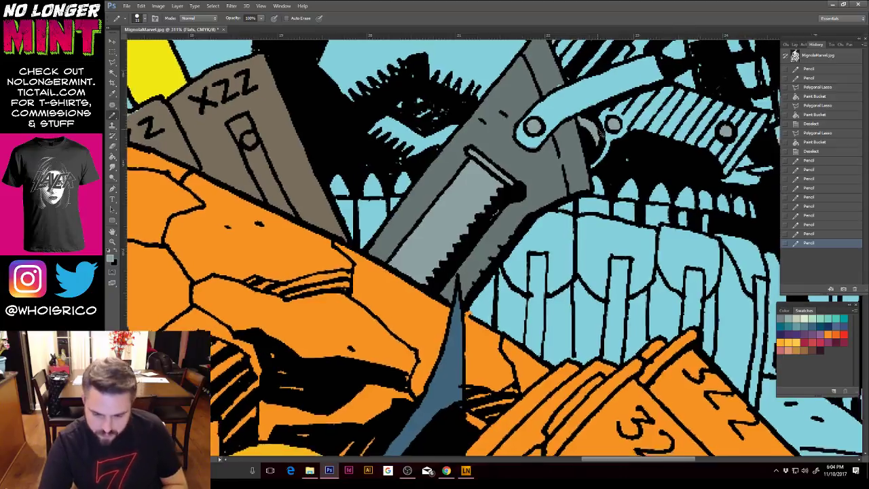
key("ctrl+minus")
key("ctrl+minus")
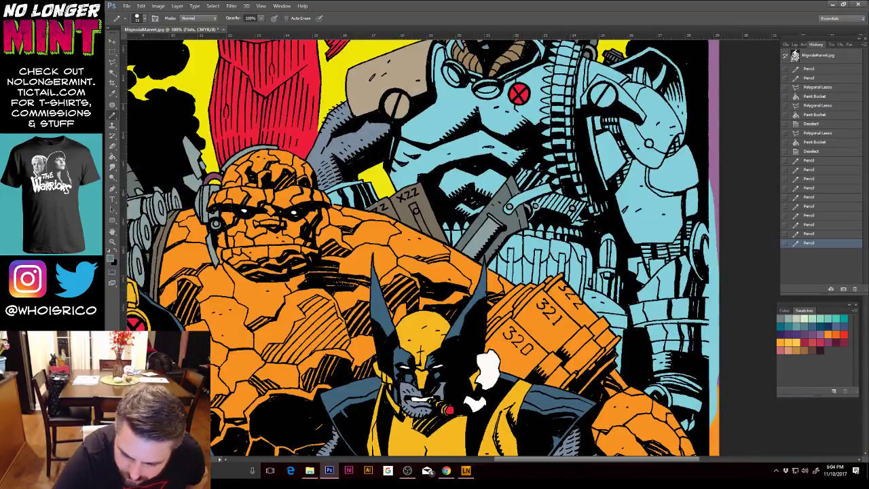
left_click(525, 183)
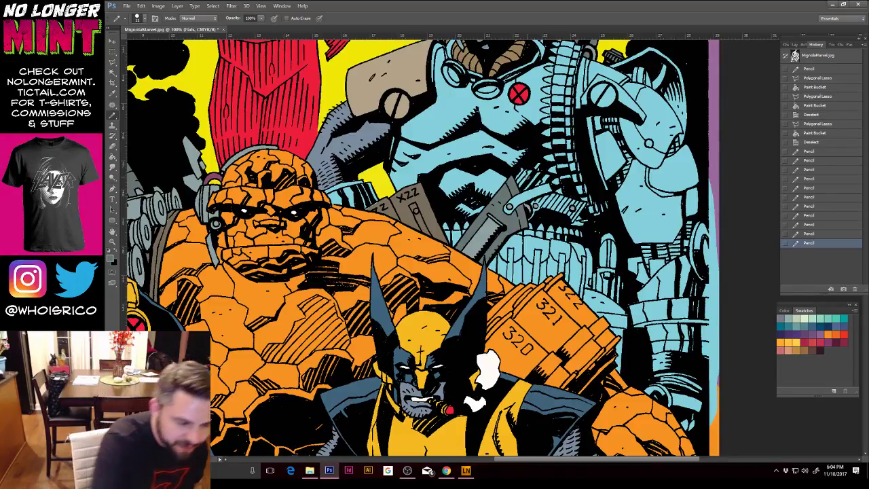
Step: Outline the gun's ribbed sections with the Polygonal Lasso and fill them with dark slate grey #425056
key("l")
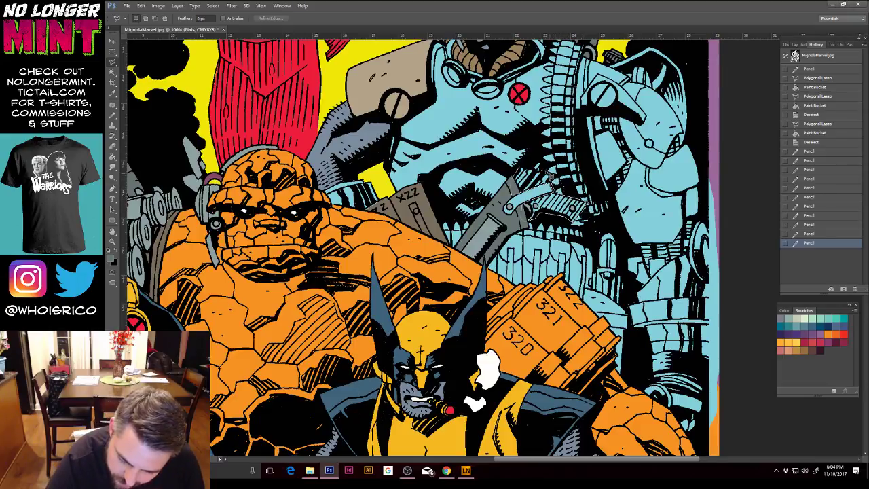
left_click(542, 162)
left_click(533, 157)
left_click(522, 163)
double_click(518, 170)
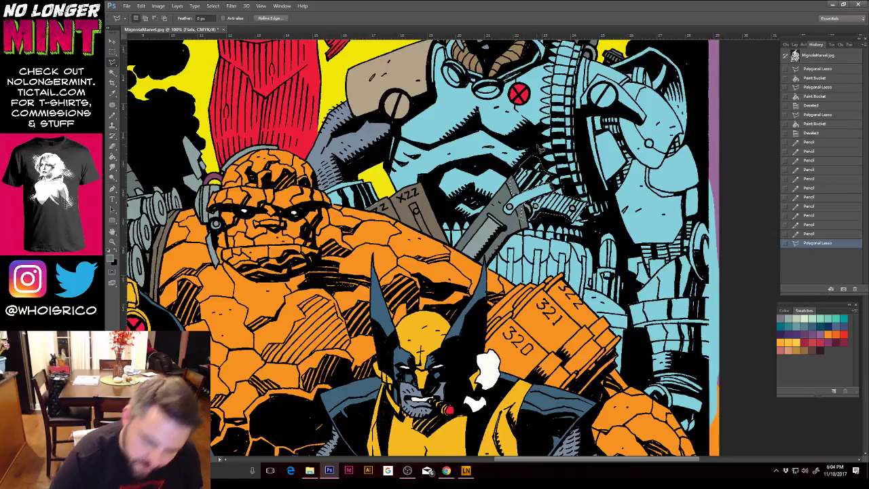
left_click(116, 156)
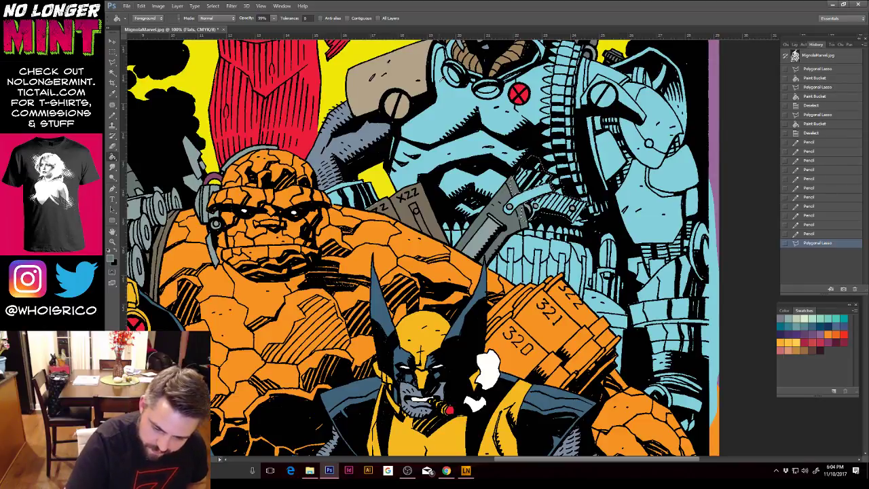
left_click(110, 258)
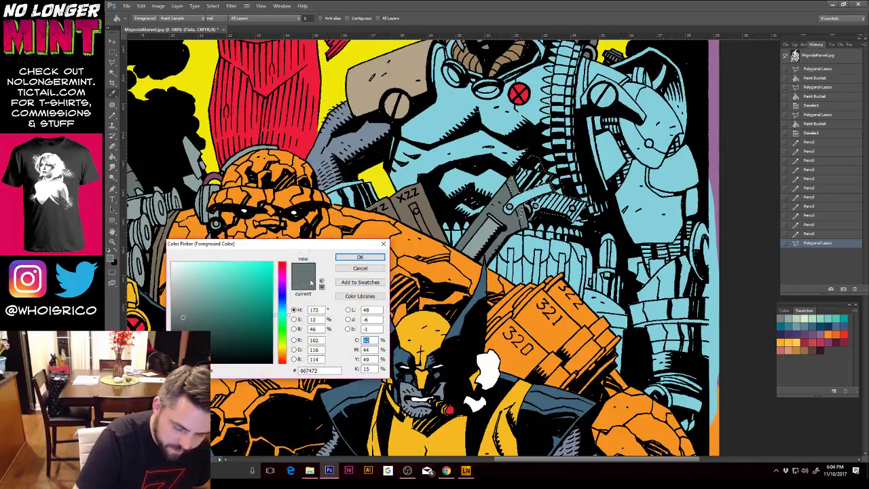
left_click(283, 307)
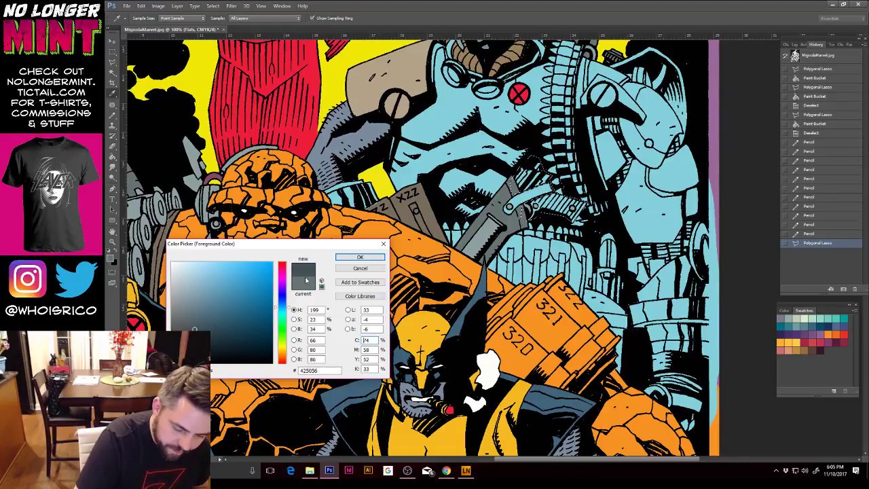
left_click(359, 256)
left_click(571, 207)
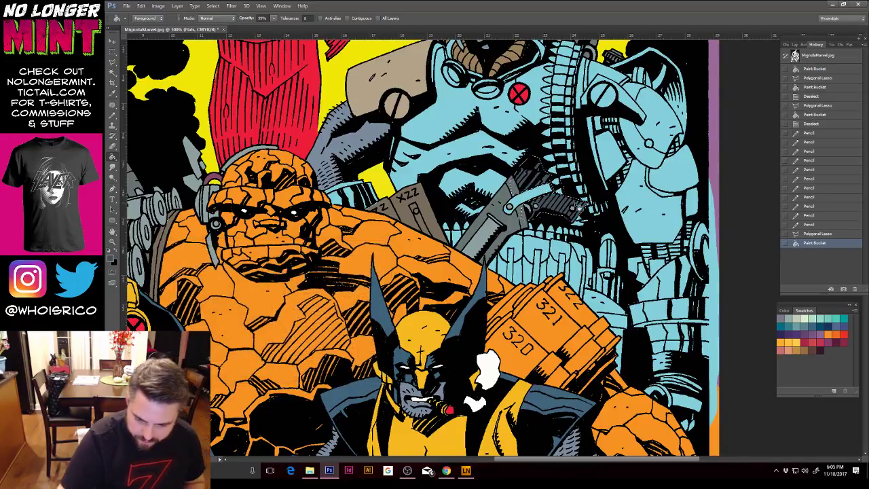
key("ctrl+d")
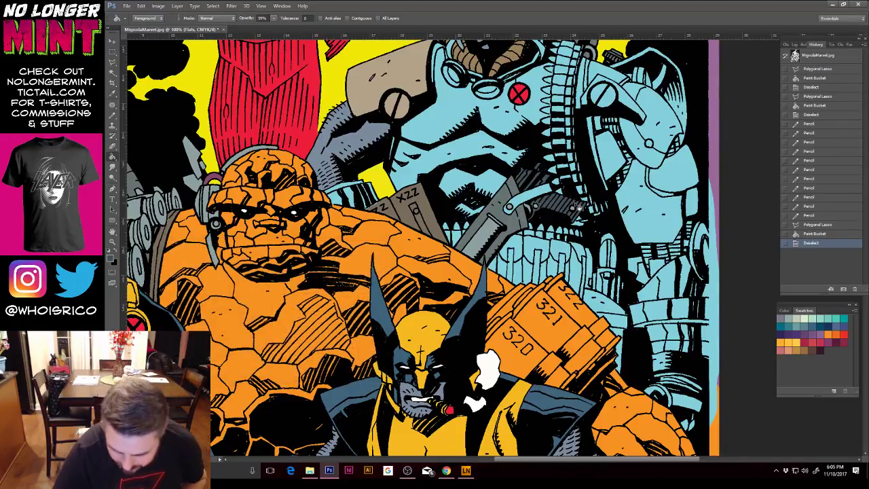
Step: Outline the curved strap across the gun with the Polygonal Lasso, fill it with tan brown and deselect
key("l")
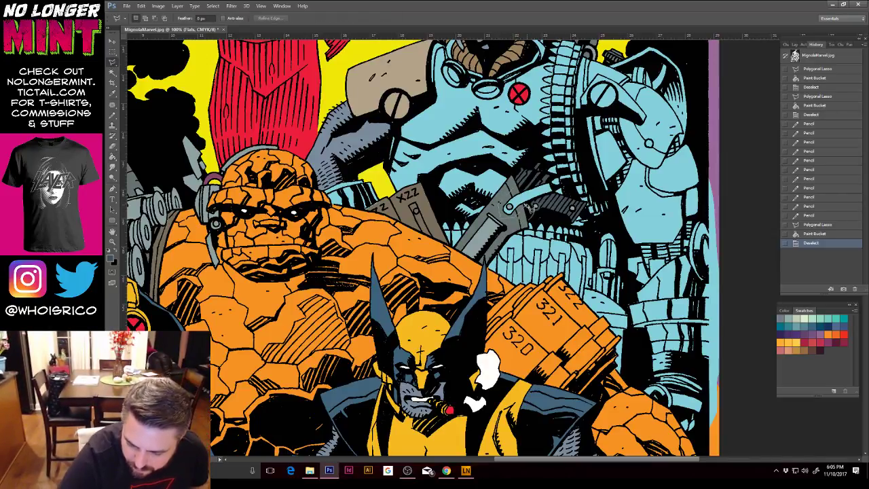
left_click(547, 180)
left_click(515, 189)
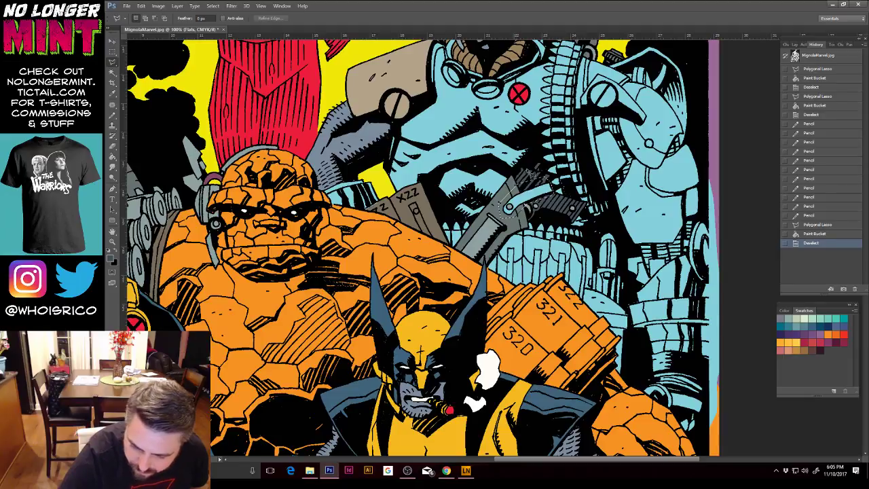
double_click(532, 171)
left_click(113, 158)
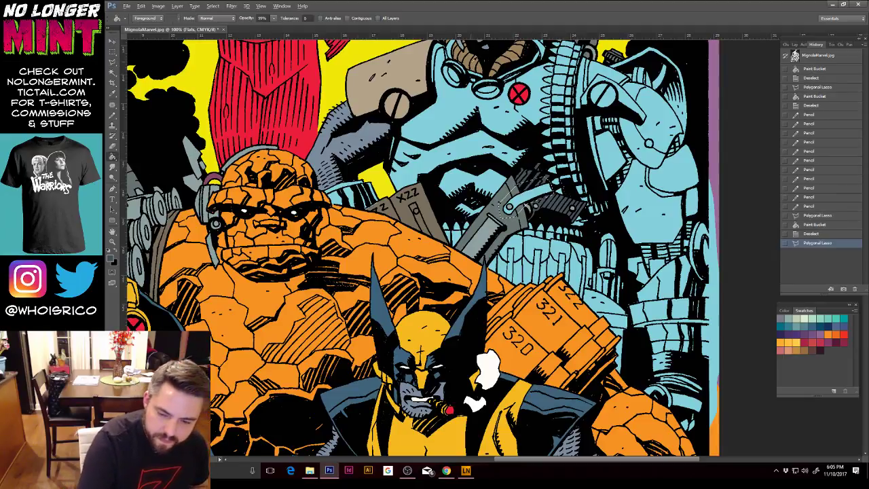
left_click(536, 192)
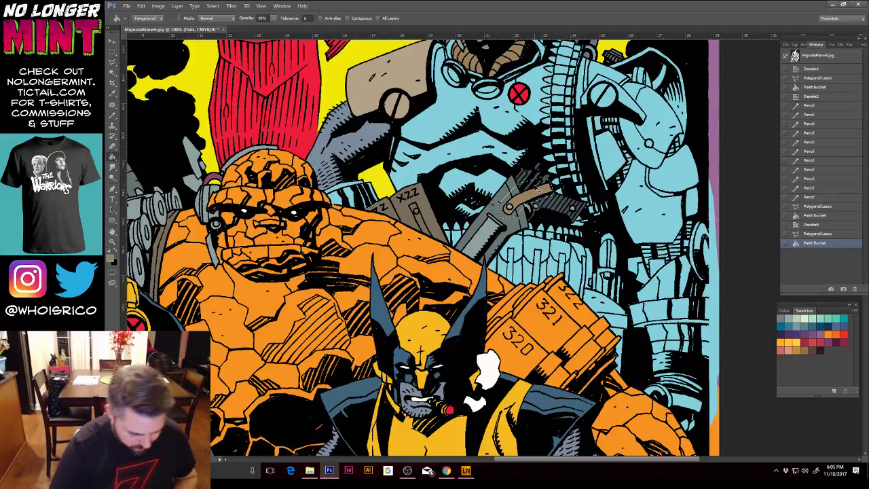
key("ctrl+d")
Step: Touch up the small pouch beside the X22 pouch in grey-brown with the Pencil
key("ctrl+minus")
key("ctrl+minus")
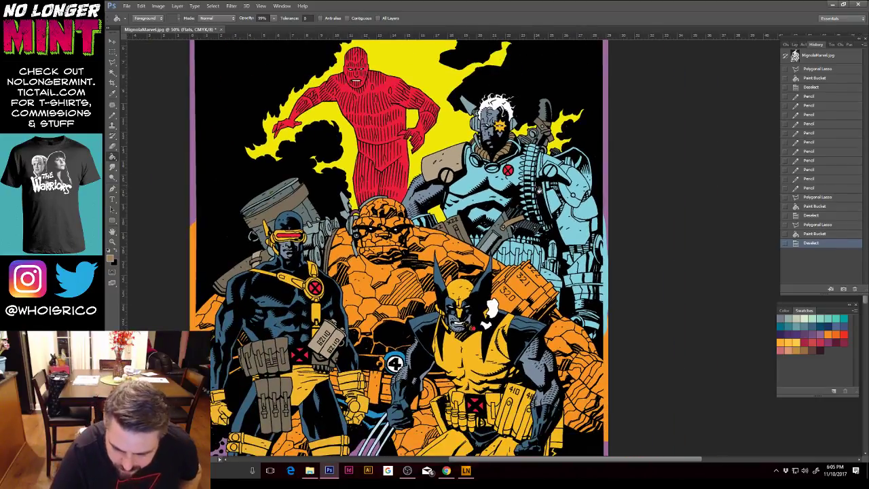
key("z")
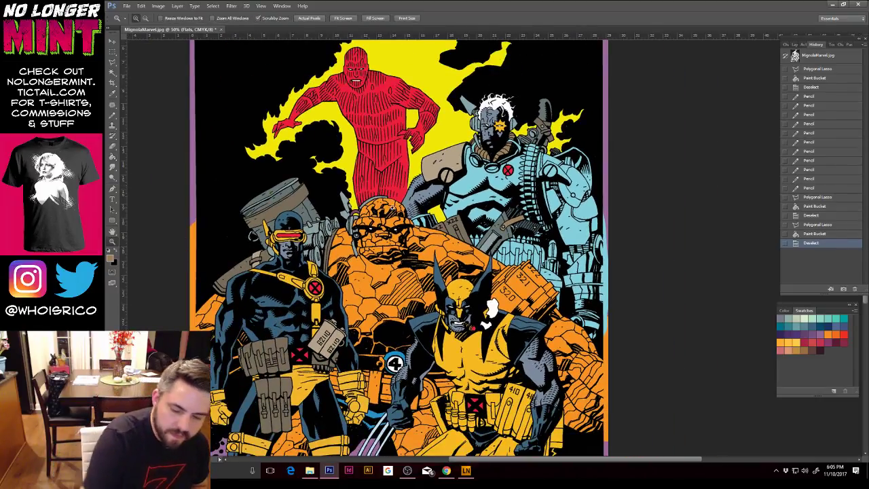
left_click(427, 228)
left_click_drag(448, 243, 453, 245)
key("b")
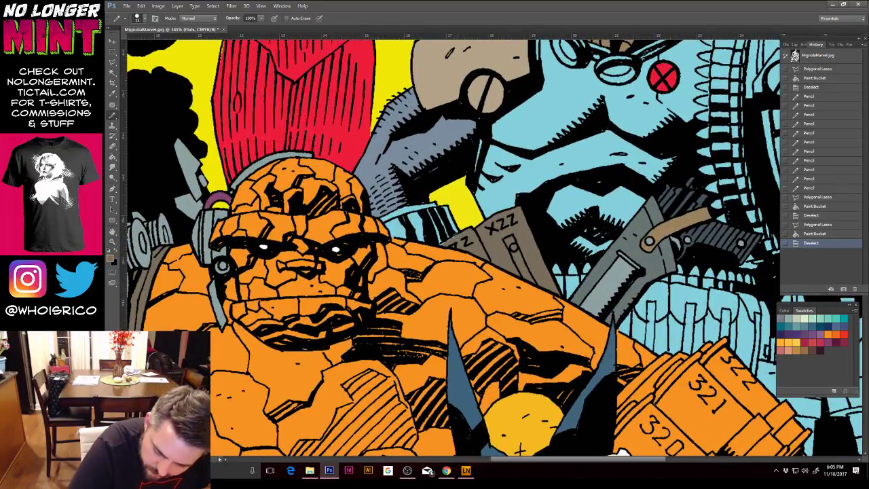
left_click(443, 243)
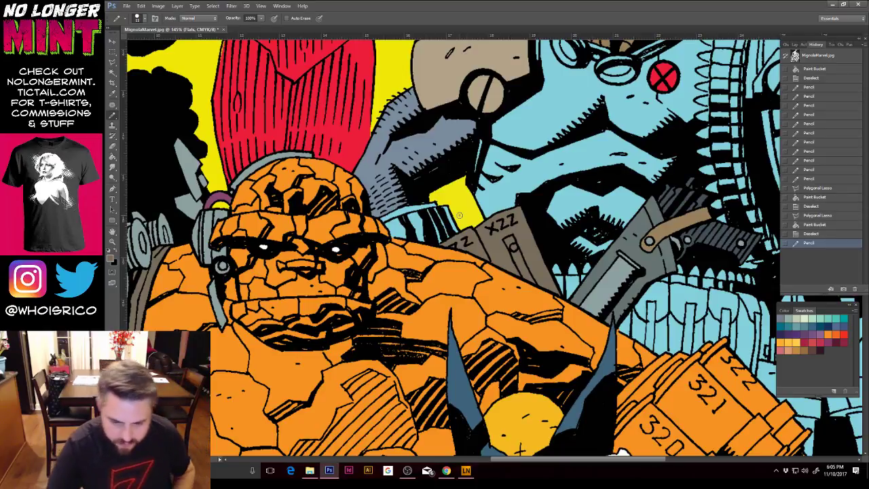
Step: Pencil grey over the round screw on the white-haired figure's shoulder pad and touch up the pad's edge in grey-brown
left_click(472, 182)
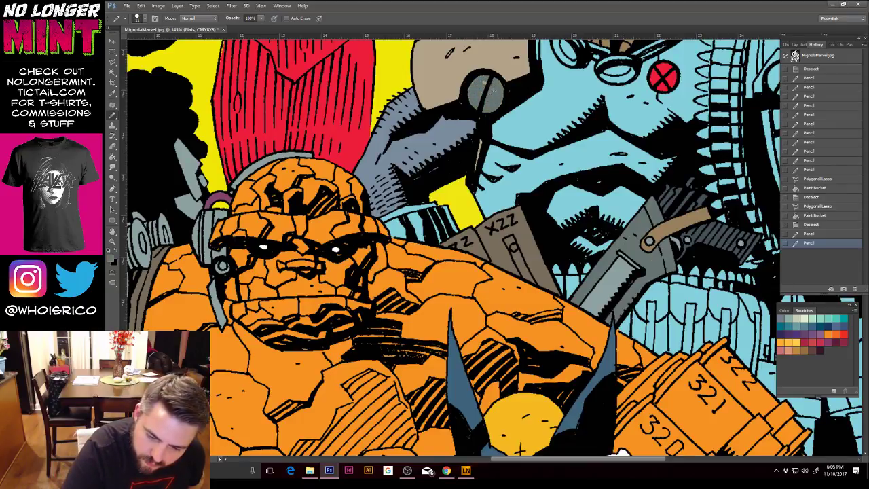
left_click(498, 87)
key("ctrl+minus")
key("ctrl+minus")
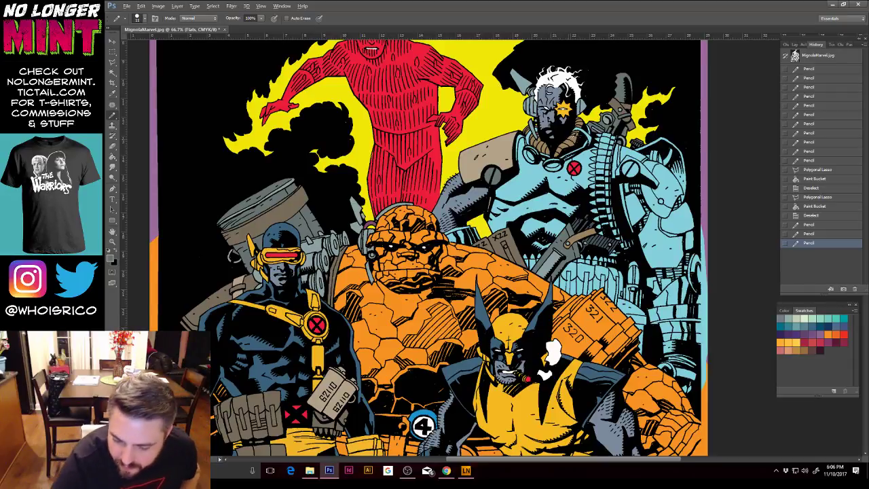
left_click(575, 135, "alt")
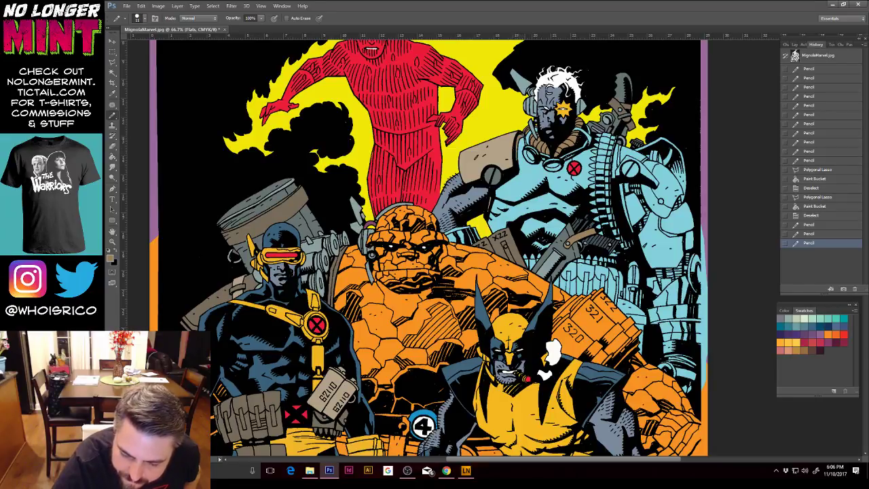
left_click_drag(520, 132, 523, 138)
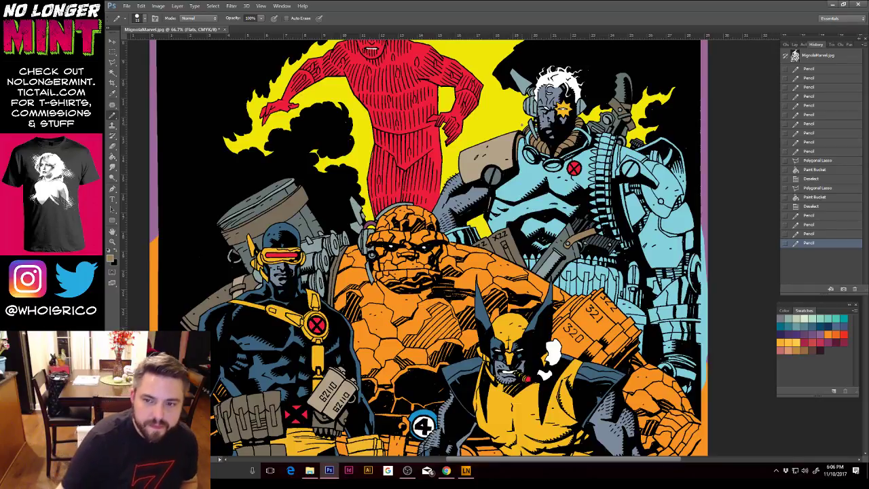
Step: Outline the white-haired figure's chest and torso with the Polygonal Lasso, fill it with dark blue and deselect
key("l")
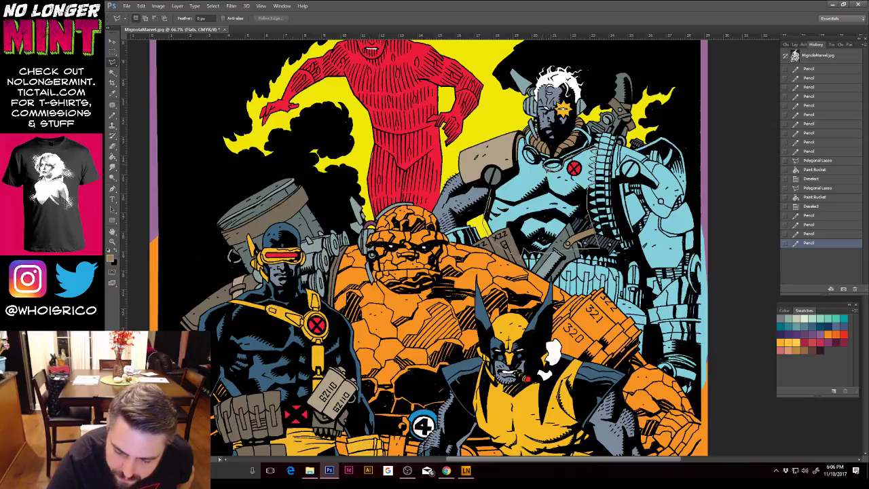
left_click(544, 160)
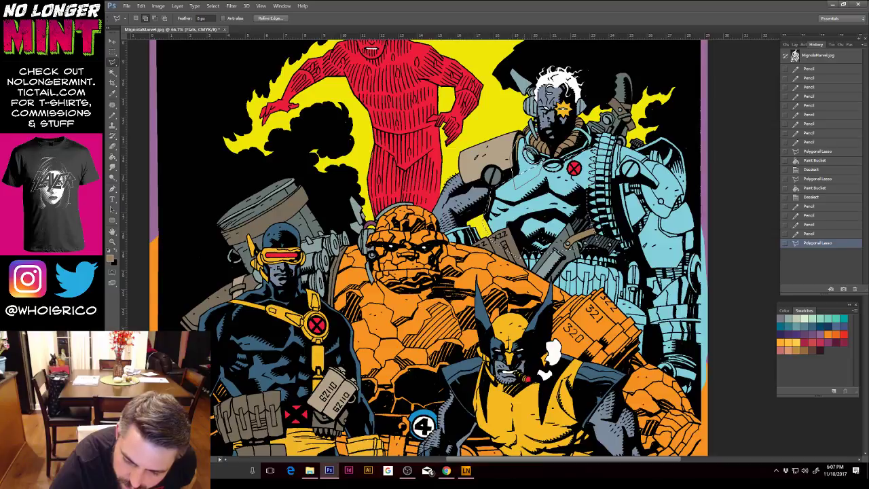
left_click(543, 163)
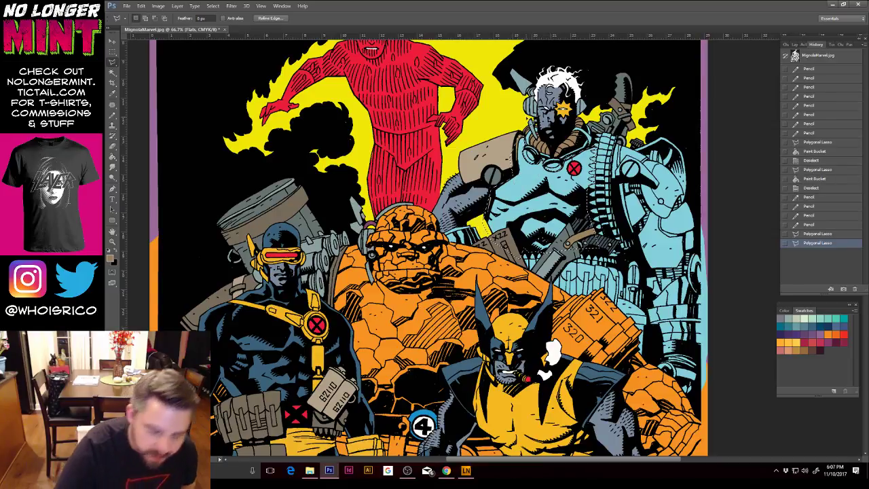
key("g")
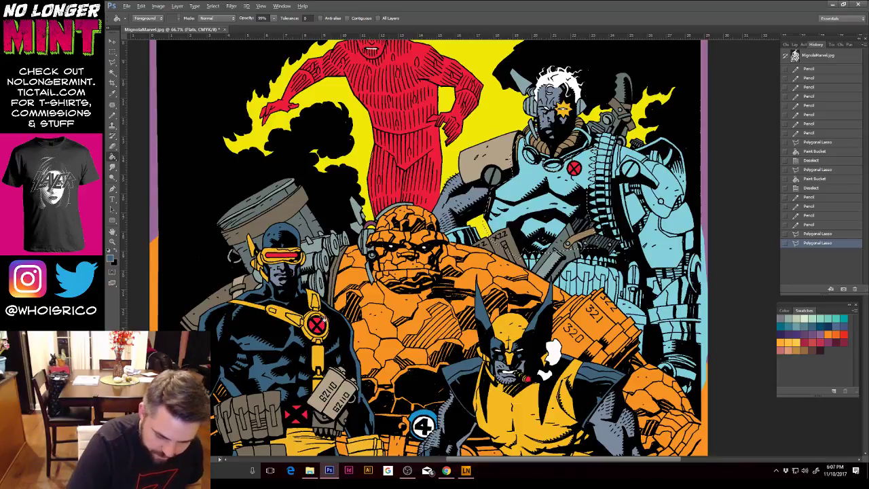
left_click(555, 203)
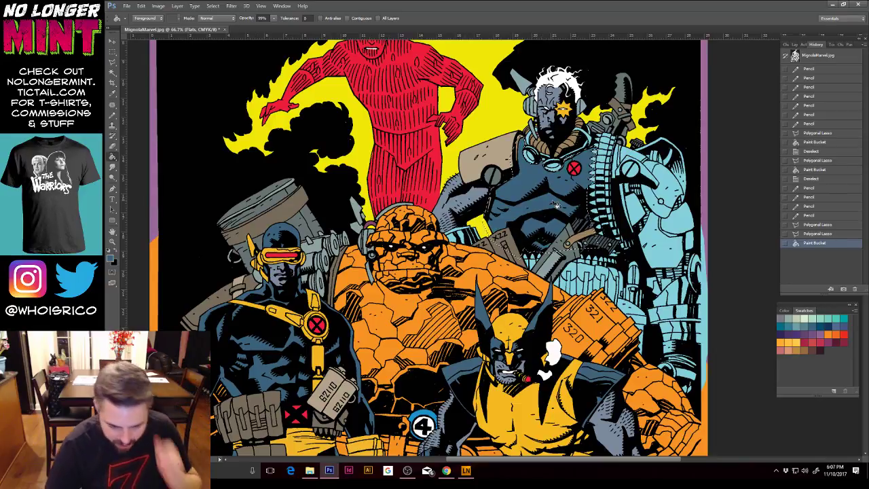
key("ctrl+minus")
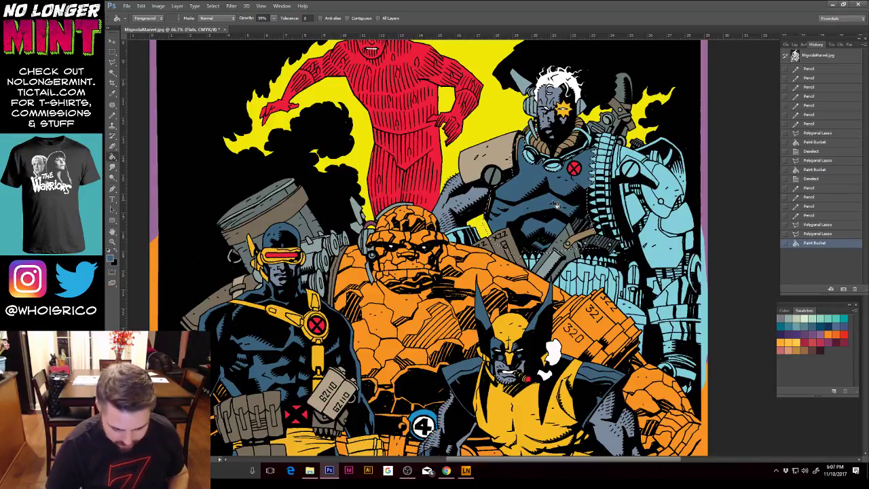
key("ctrl+minus")
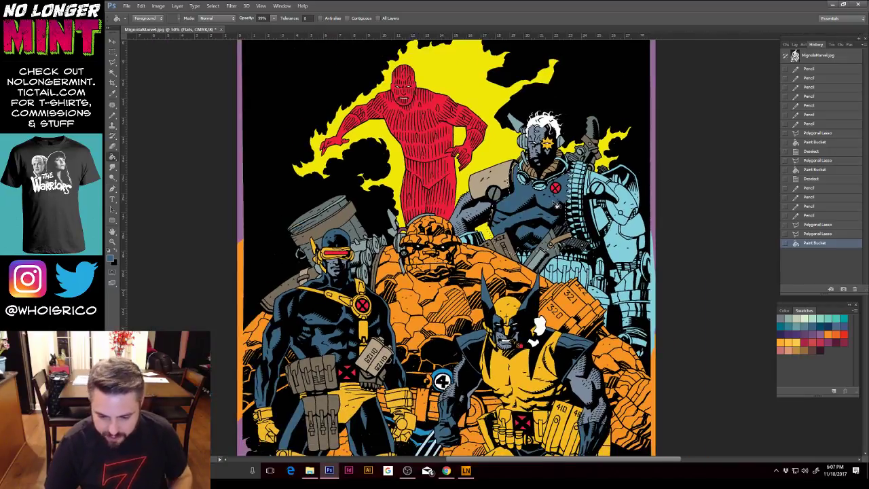
key("ctrl+d")
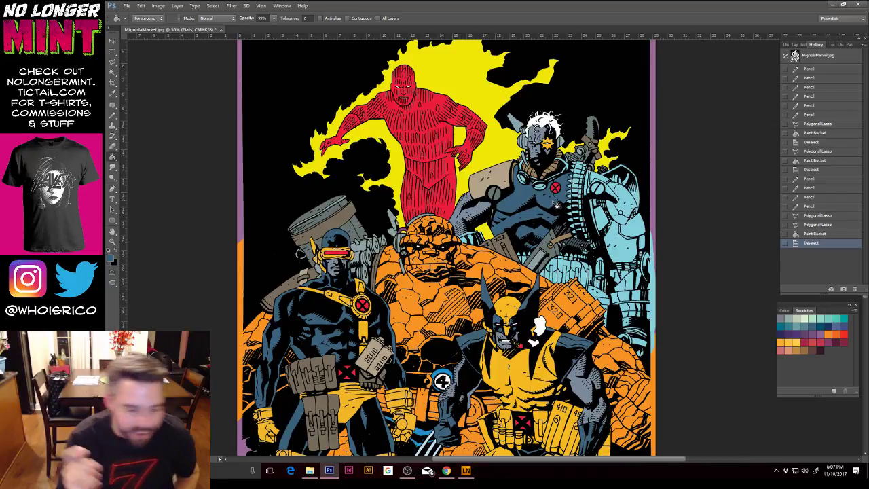
Step: Outline the leftover suit area beside the bandolier with the Polygonal Lasso, fill it with the same dark blue and deselect
left_click(116, 63)
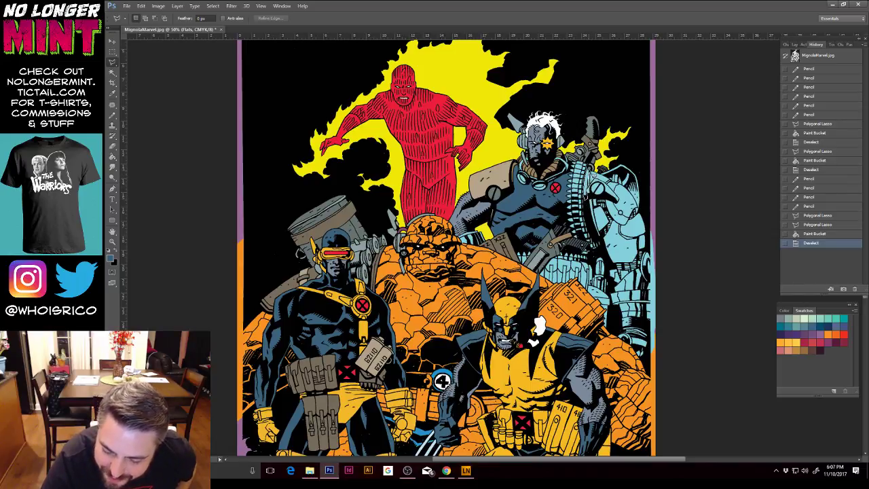
left_click(585, 196)
left_click(113, 156)
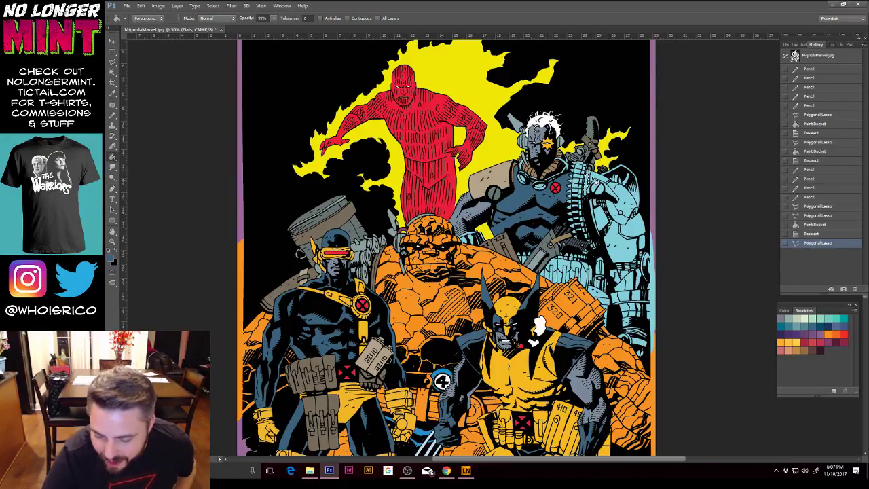
left_click(589, 179)
key("ctrl+d")
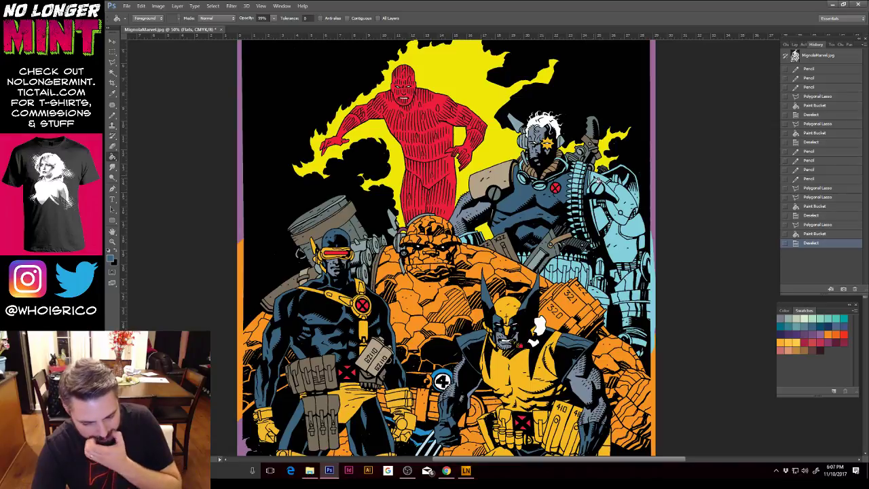
Step: Touch up the suit between the upper bandolier bullets in dark blue with the Pencil
key("ctrl+plus")
key("ctrl+plus")
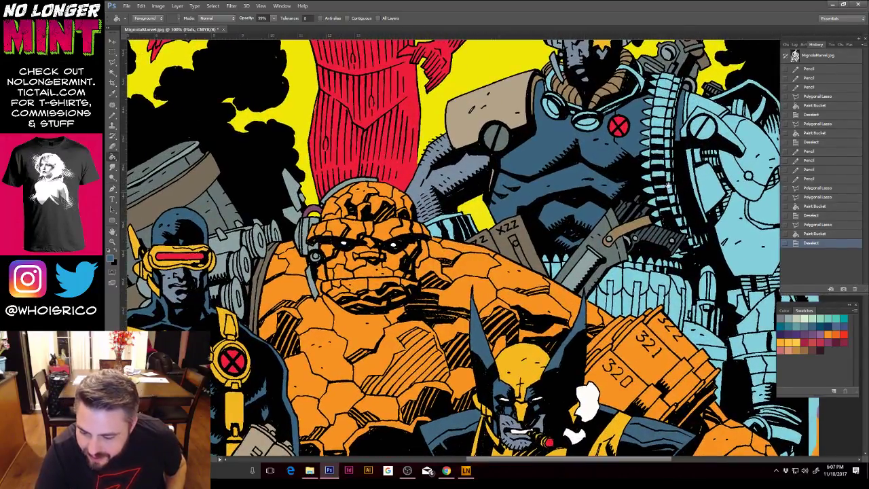
left_click_drag(674, 173, 660, 178)
left_click(119, 119)
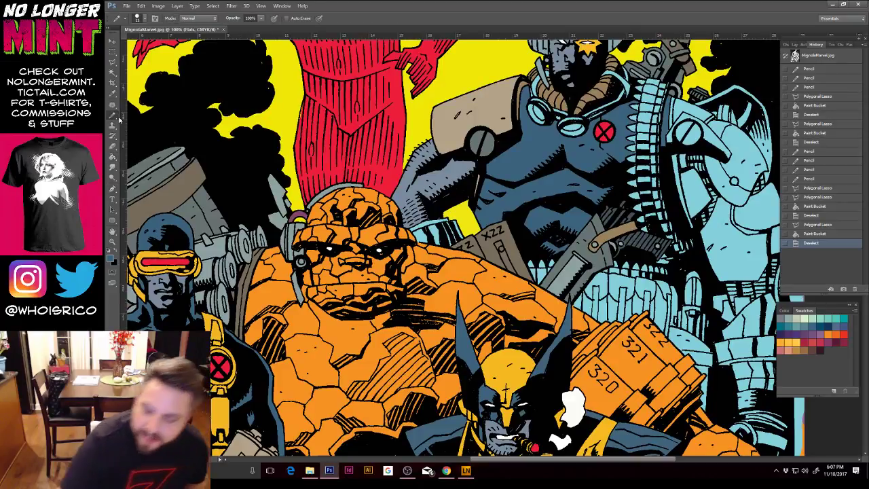
left_click(635, 152)
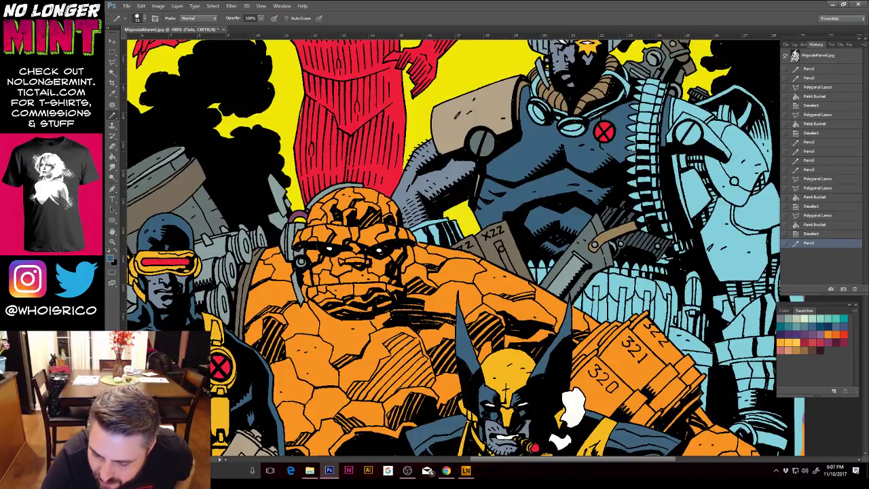
left_click(631, 151)
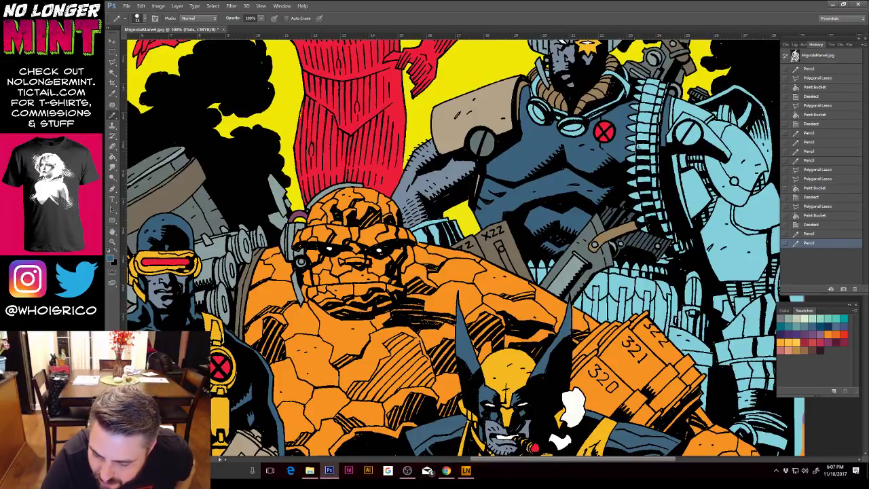
left_click(631, 152)
Step: Sample the bandolier's light blue and touch up the bullets and the lower goggle with the Pencil
left_click(633, 127, "alt")
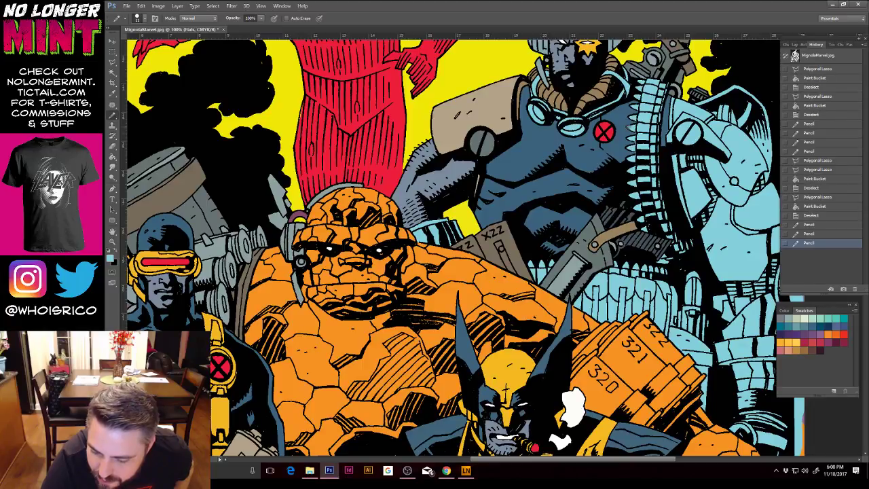
left_click(506, 389)
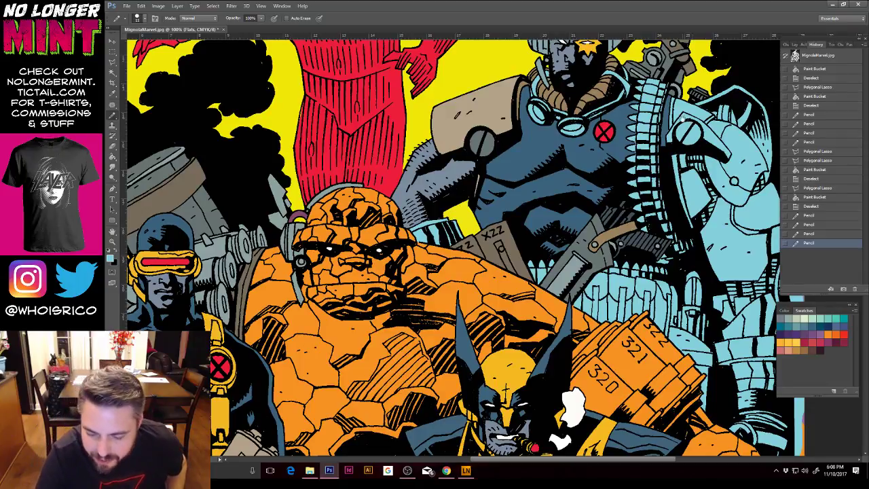
left_click_drag(658, 121, 649, 167)
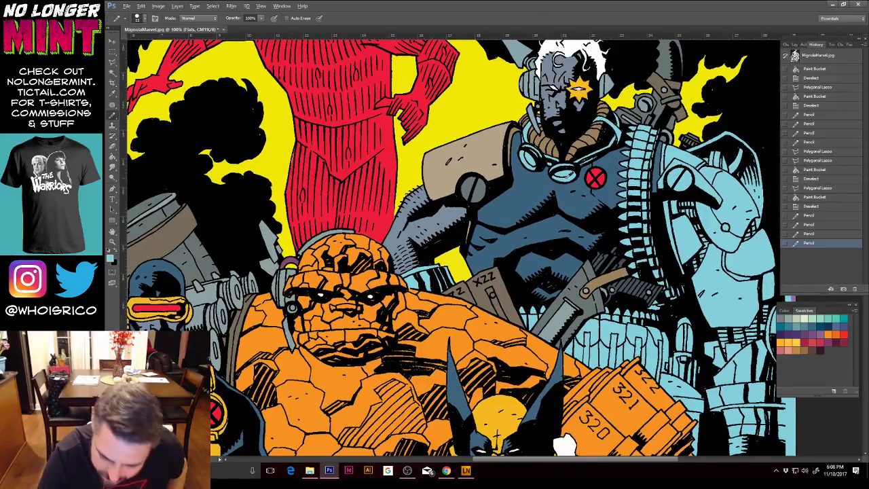
left_click(564, 180)
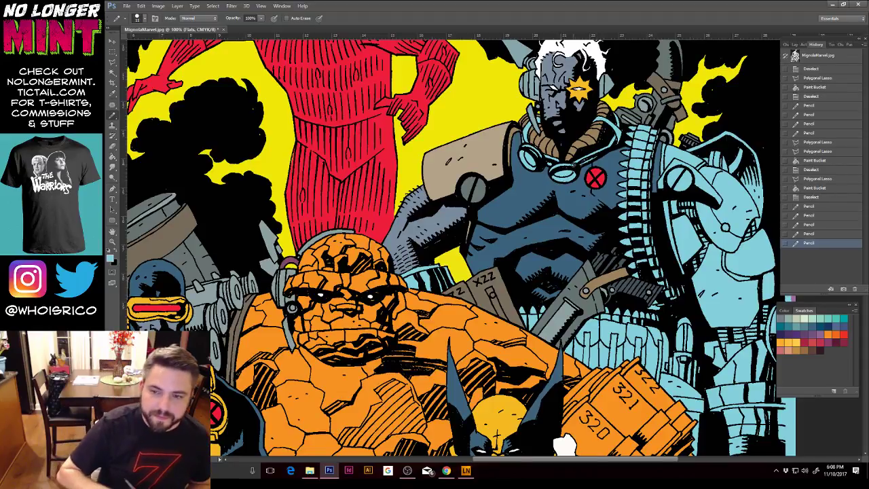
Step: Set the foreground colour to bright lime green and pencil it over both goggle lenses
left_click(110, 258)
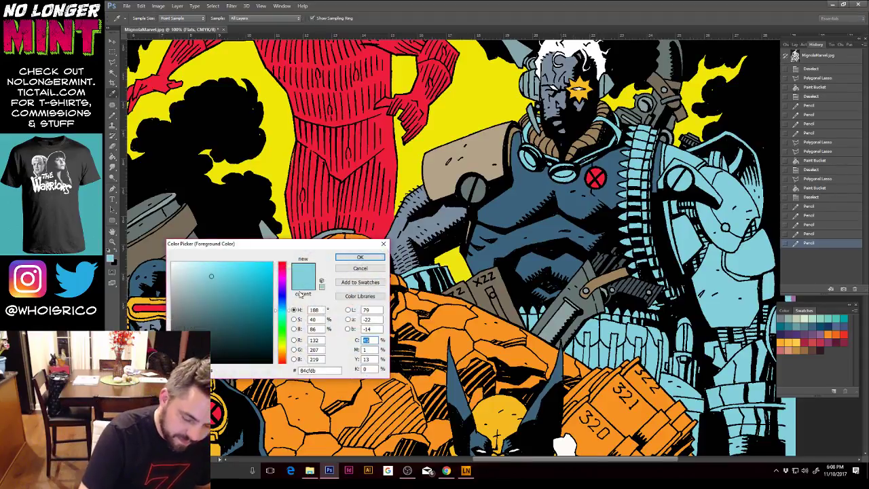
left_click(284, 341)
left_click(247, 266)
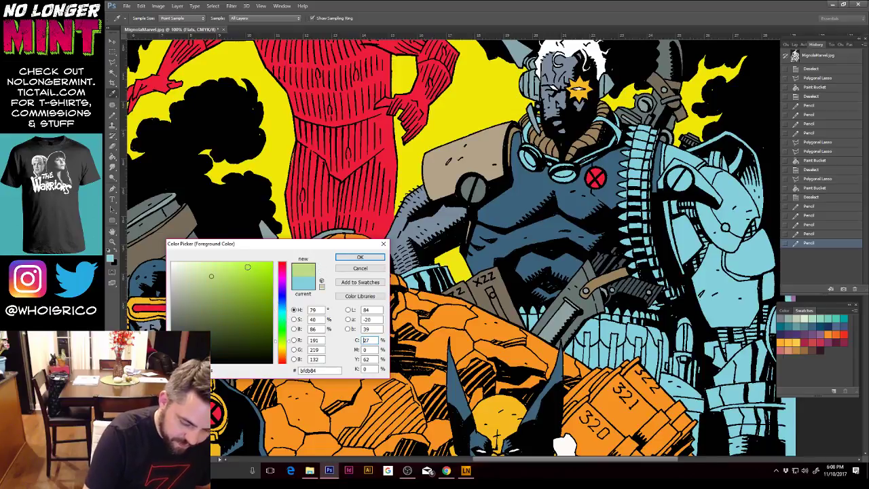
left_click(346, 258)
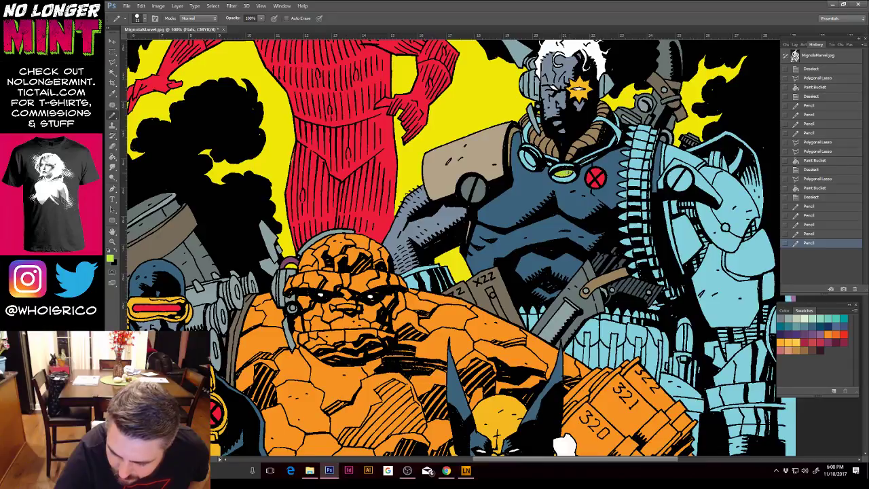
left_click(563, 173)
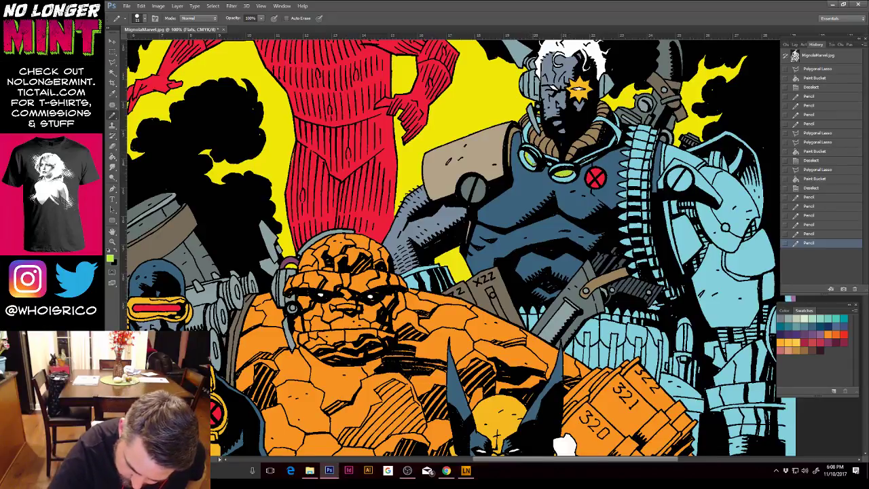
left_click(538, 158)
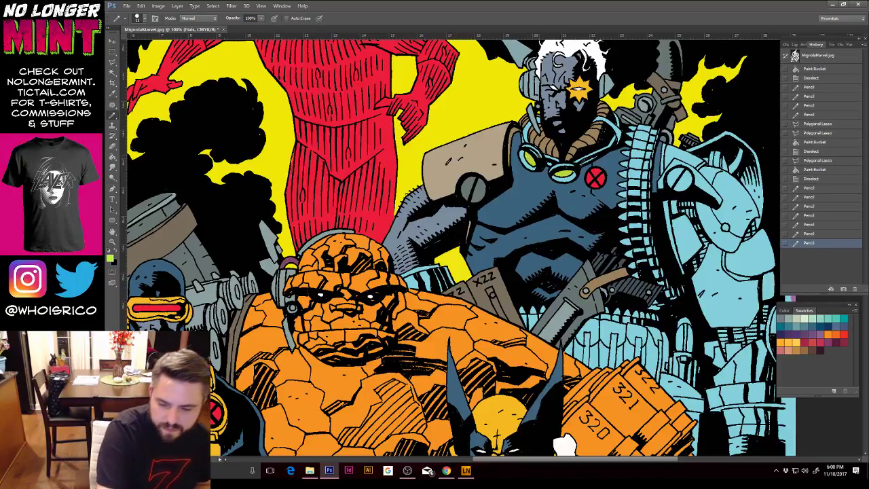
Step: Touch up the shoulder pad's inner edge with sampled dark blue and grey-brown, and an upper bandolier bullet with light blue
left_click(519, 136, "alt")
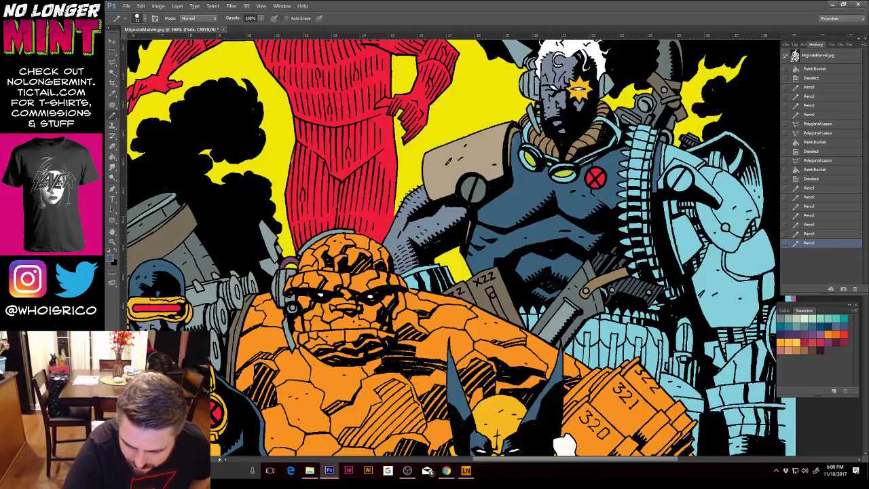
left_click(513, 139)
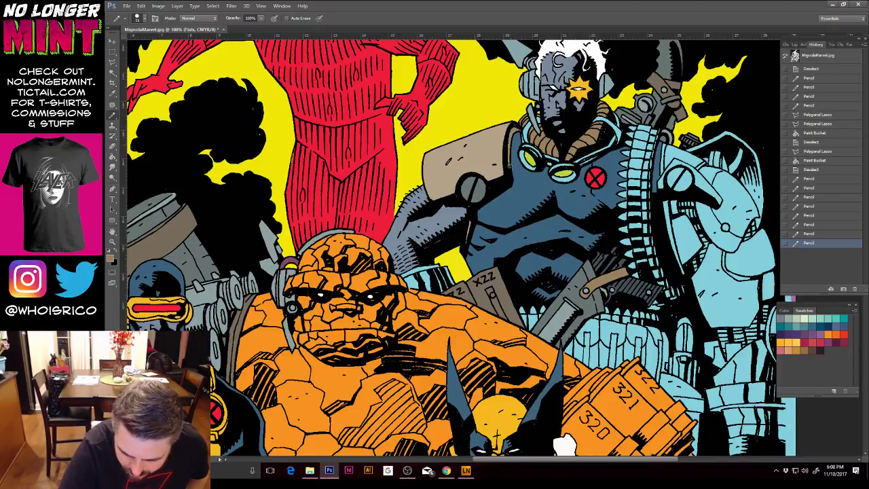
left_click(513, 139)
left_click(625, 170, "alt")
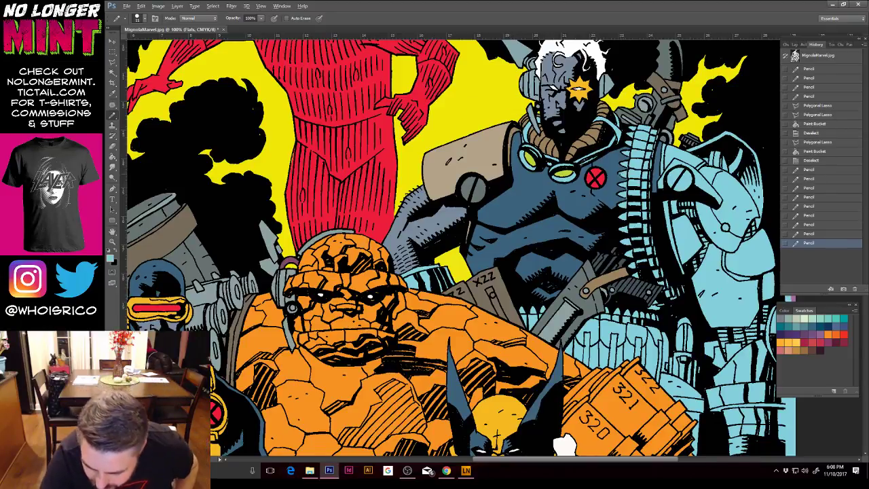
left_click(636, 153)
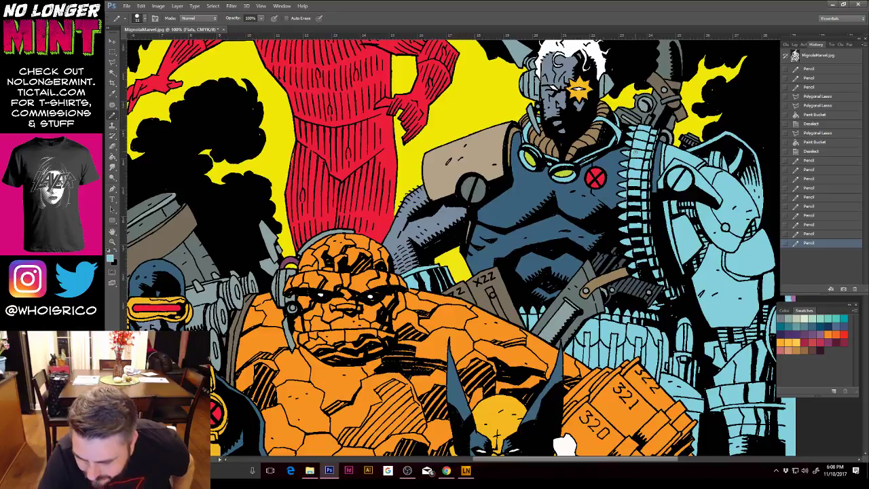
Step: Select the bullet tips along the bandolier's inner edge with the Polygonal Lasso and fill them with grey
left_click(113, 61)
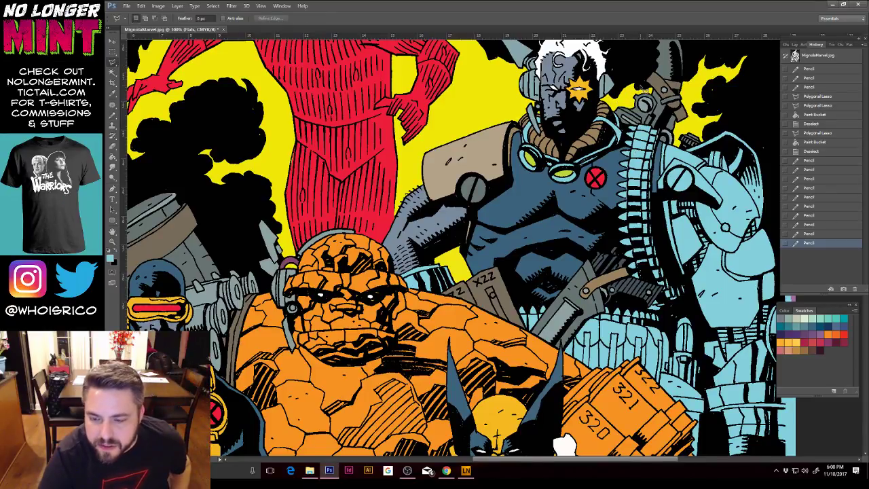
mouse_move(626, 132)
left_mouse_down()
mouse_move(613, 235)
mouse_move(621, 285)
mouse_move(642, 296)
mouse_move(642, 283)
left_mouse_up()
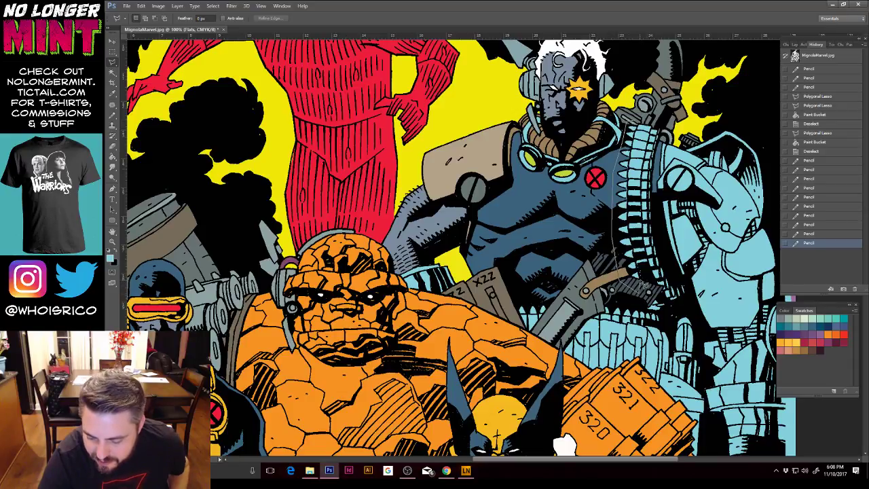
left_click_drag(636, 250, 627, 124)
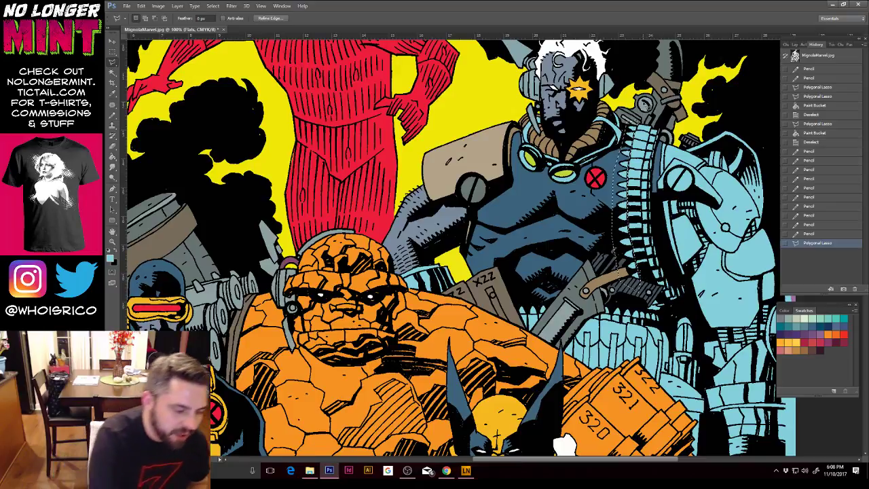
key("g")
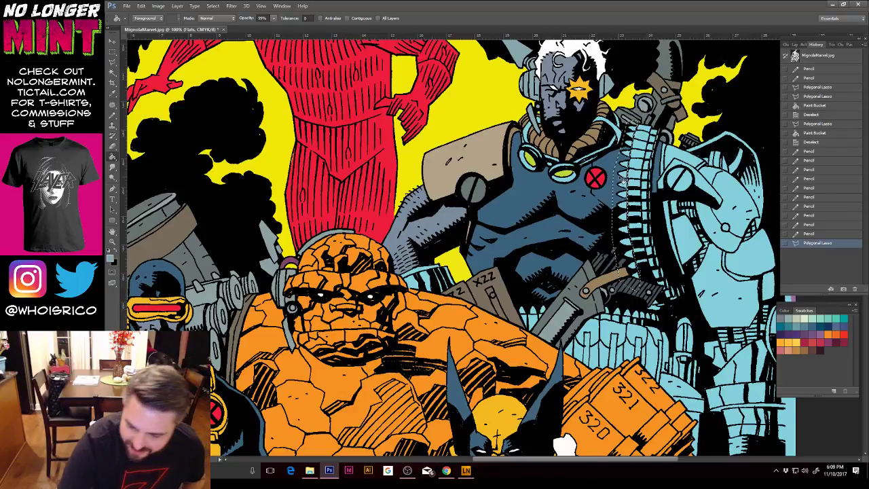
left_click(624, 180)
Step: Select the bullet bases along the bandolier's outer edge, beside the metal arm, fill them with the same grey and deselect
left_click(114, 64)
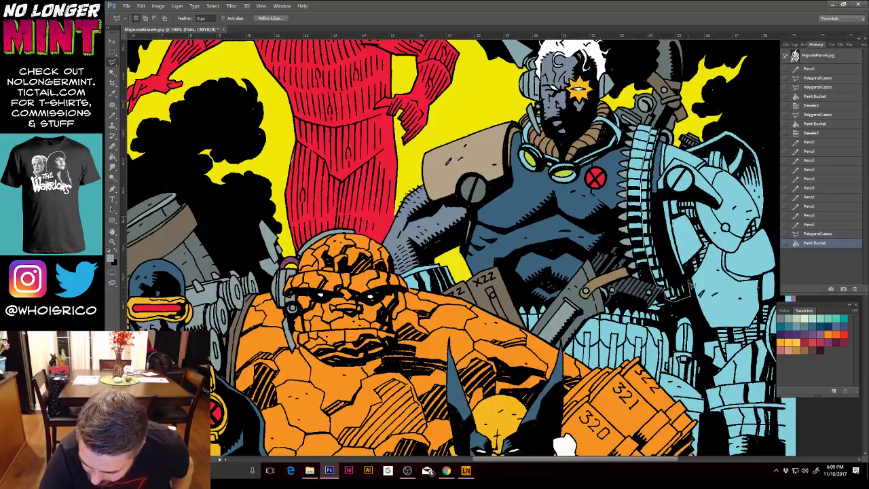
left_click(657, 126)
left_click(113, 157)
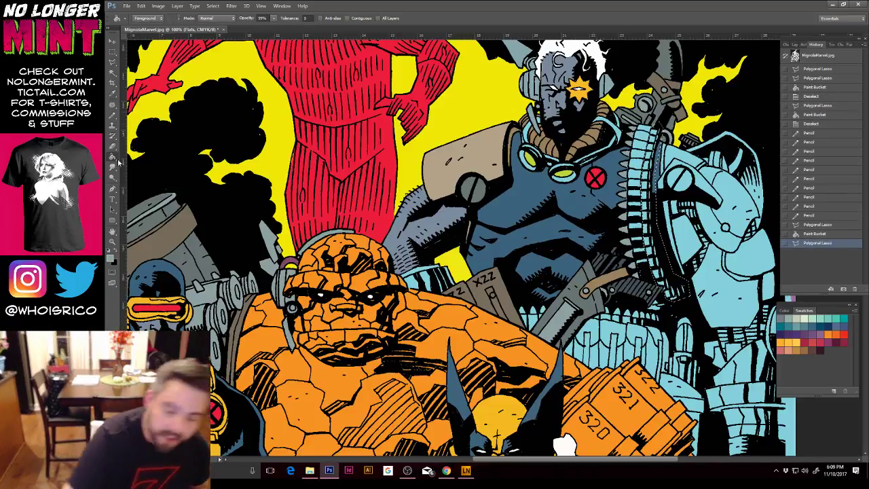
left_click(659, 147)
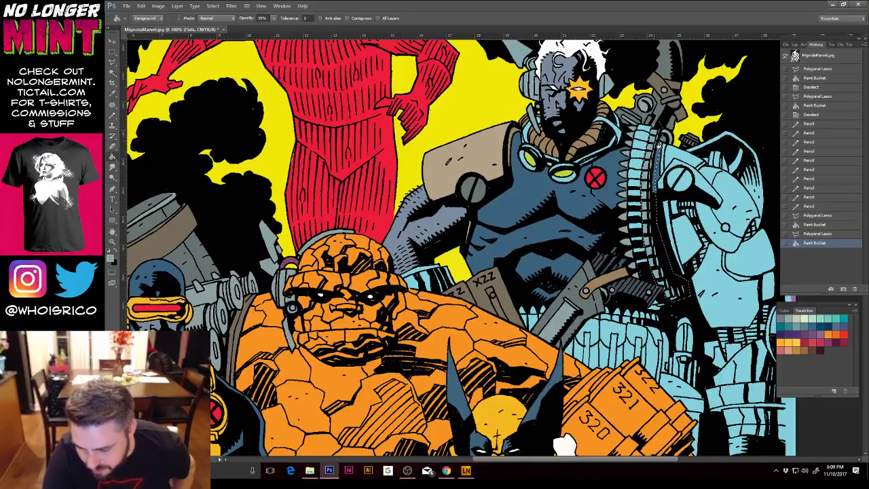
key("ctrl+d")
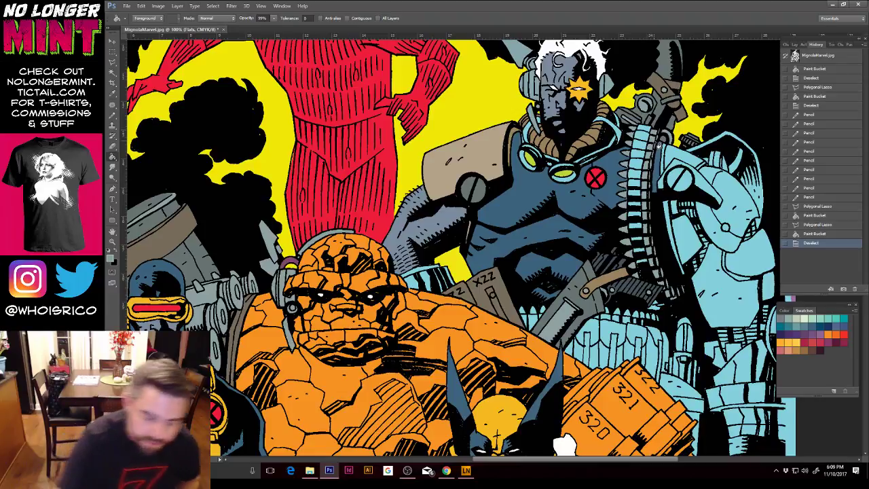
Step: Select the bandolier's central strap with the Polygonal Lasso, adding the missed upper part, fill it with grey-brown and deselect
key("l")
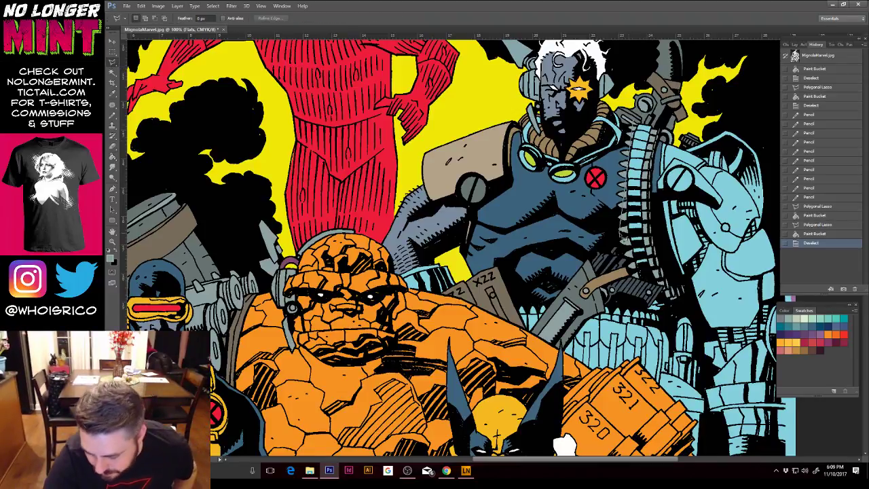
left_click(624, 241)
left_click(632, 274)
left_click(643, 297)
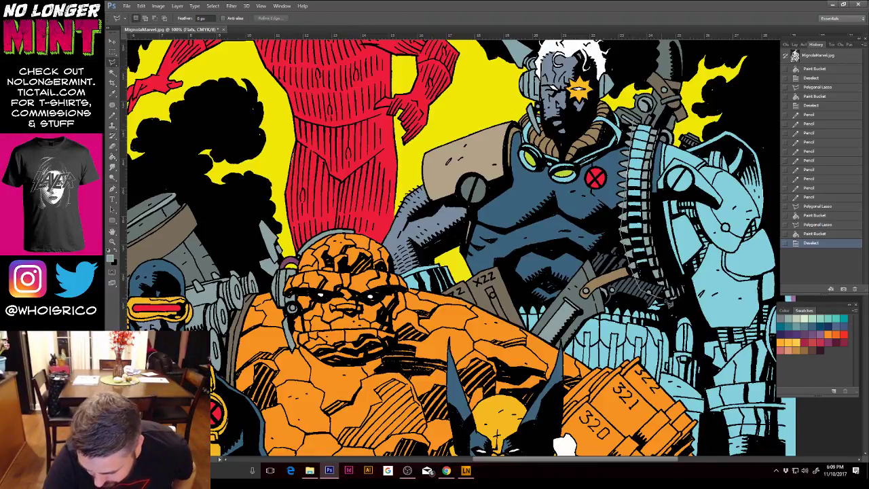
mouse_move(670, 306)
left_mouse_down()
mouse_move(643, 185)
mouse_move(641, 122)
left_mouse_up()
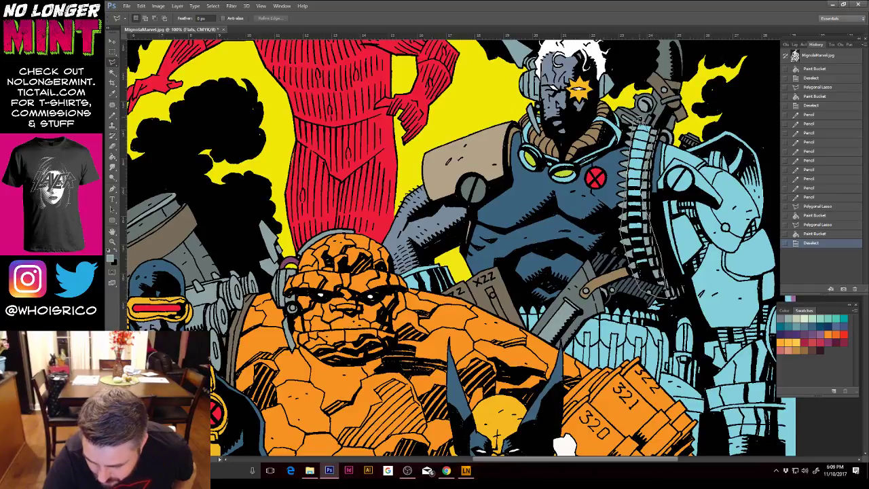
left_click(640, 123)
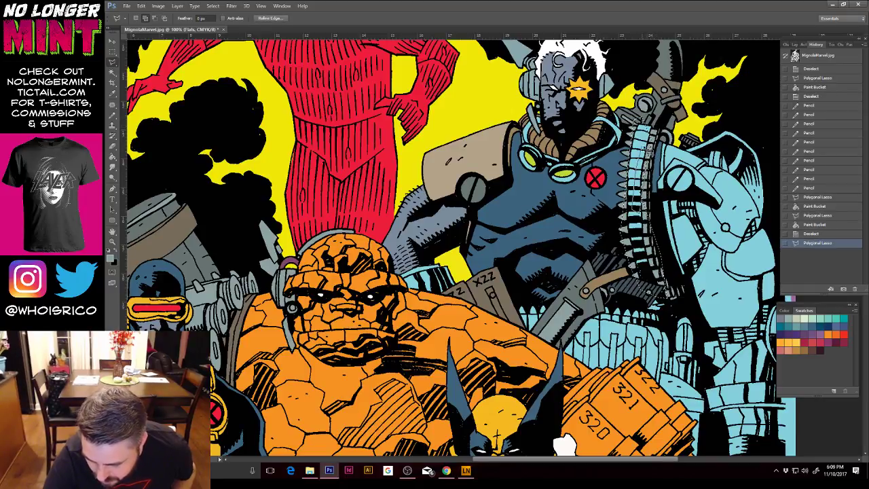
left_click(653, 156, "shift")
left_click(650, 175)
left_click(648, 162)
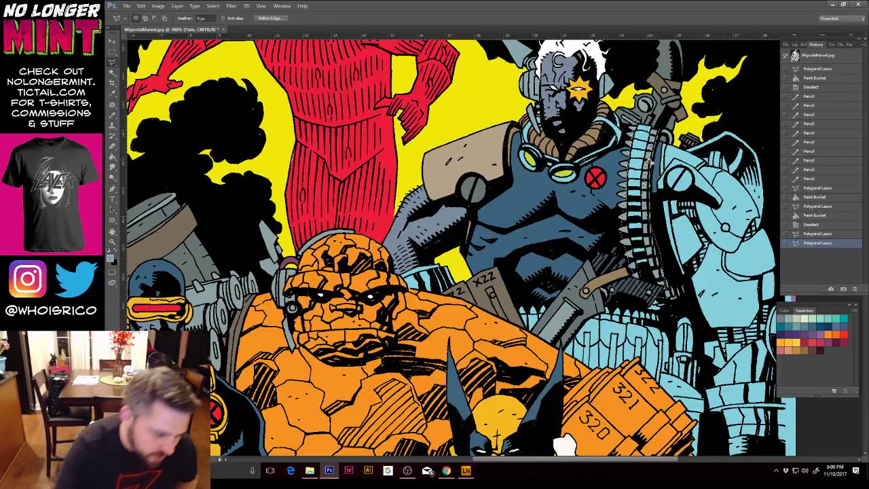
key("g")
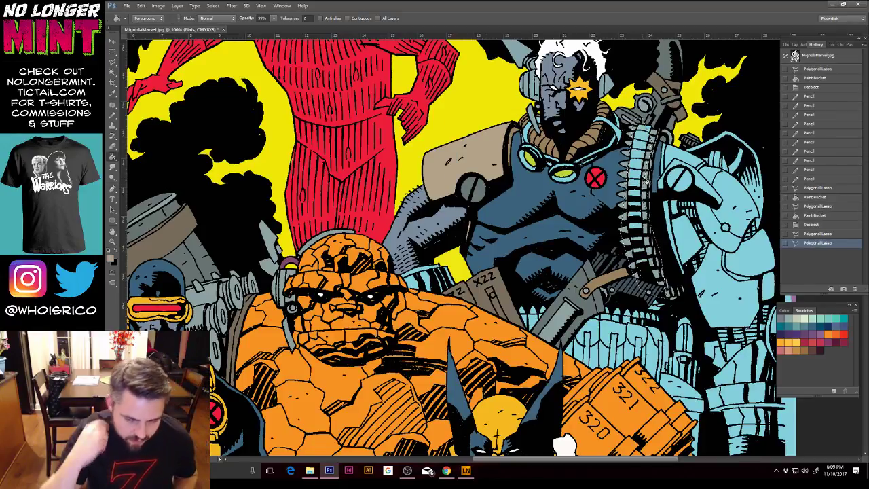
left_click(642, 166)
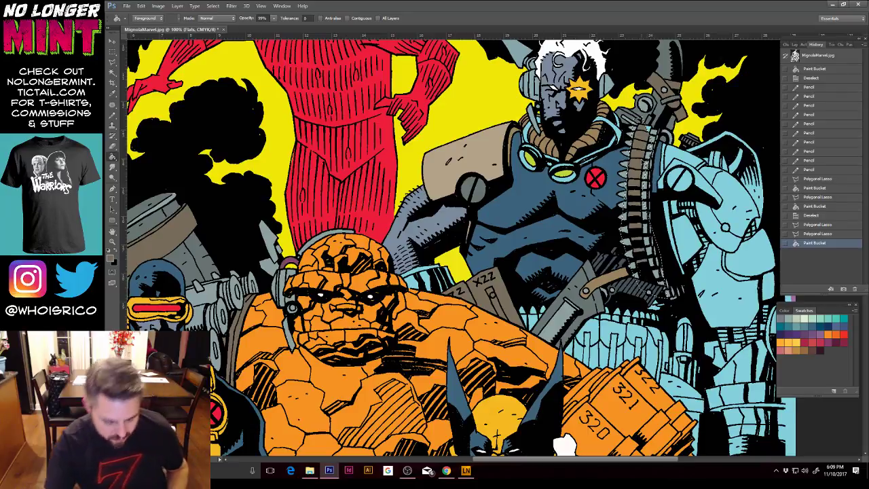
key("ctrl+d")
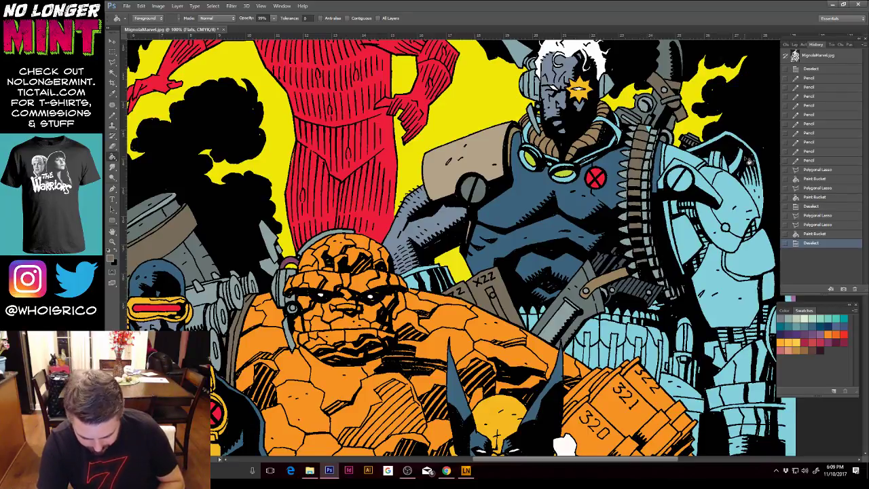
Step: Touch up the bandolier's top end and outer edge, and the arm beside the round shoulder disc, with the Pencil
left_click(114, 116)
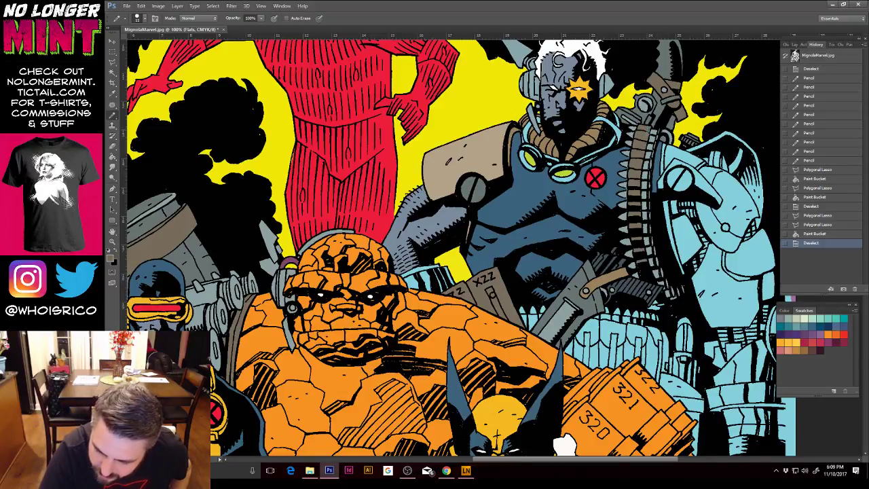
left_click(649, 127)
left_click(651, 125)
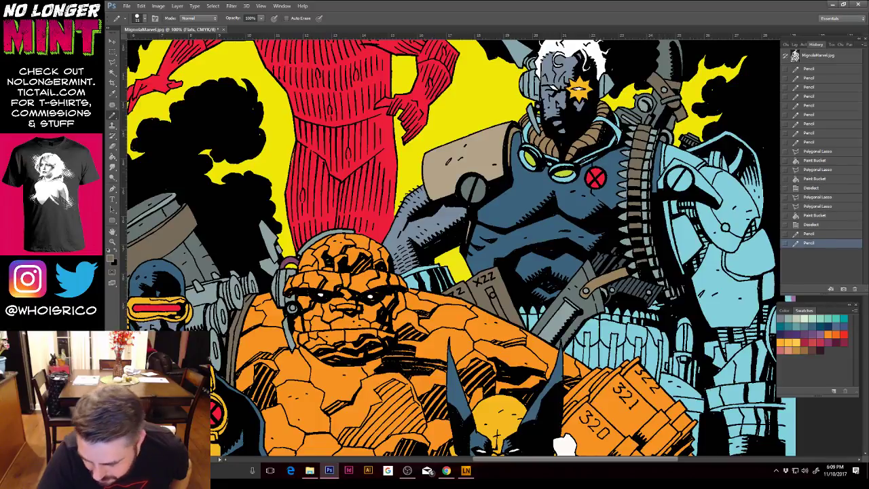
left_click(658, 179)
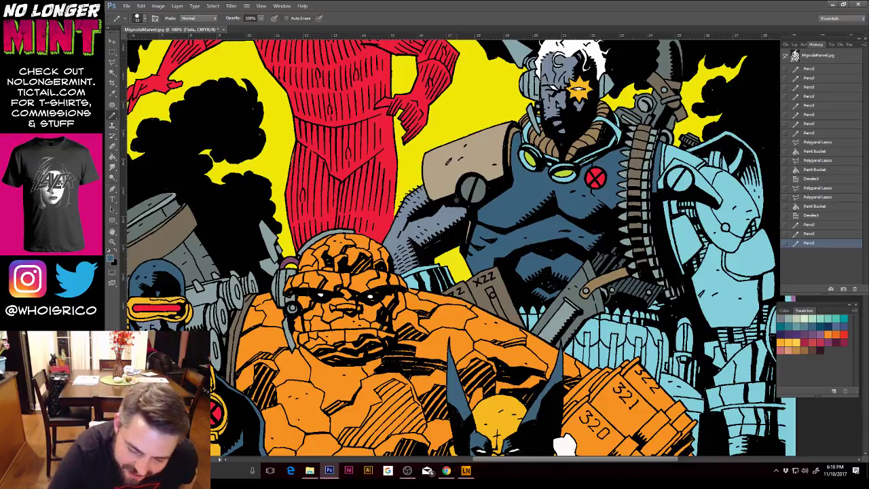
left_click(458, 195)
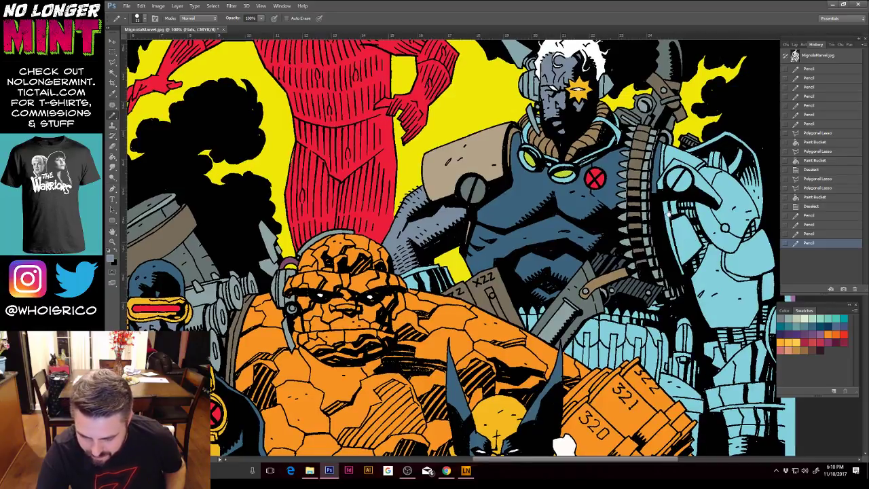
Step: Select the pointed bullets along the top of the belt on both sides of the gun and fill them with grey
left_click_drag(669, 214, 640, 187)
left_click_drag(698, 219, 697, 218)
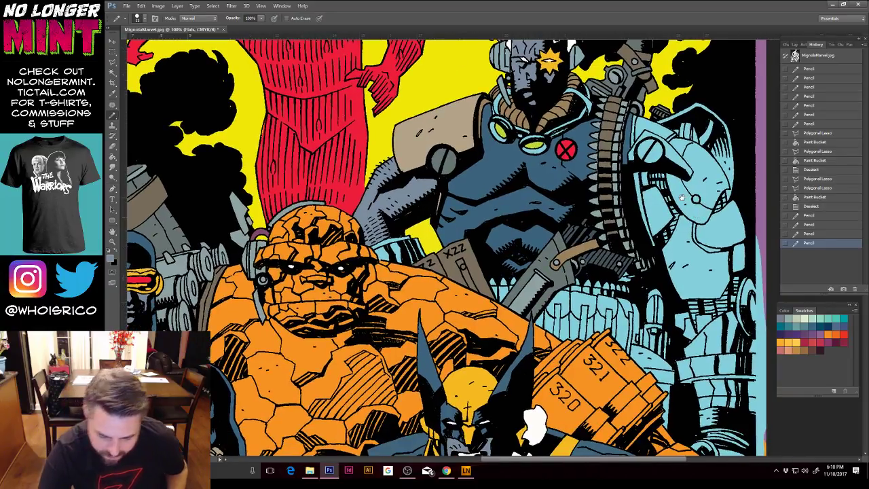
left_click(113, 62)
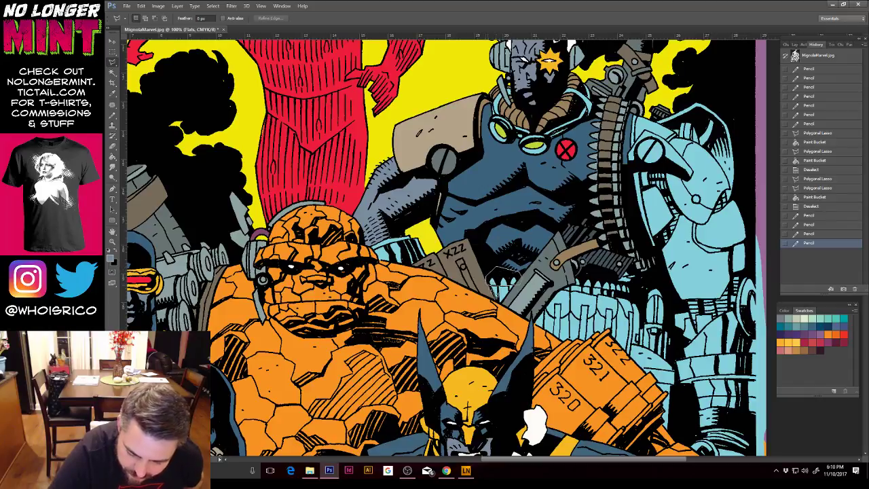
left_click(487, 277)
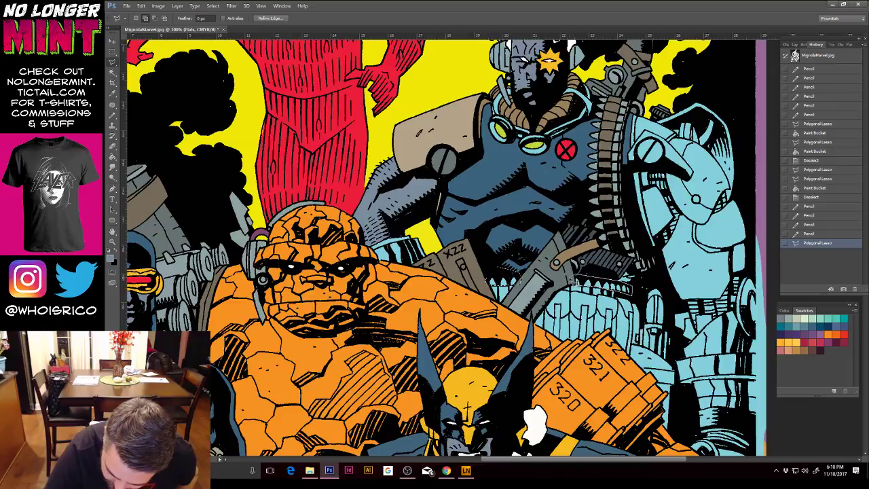
left_click(573, 287)
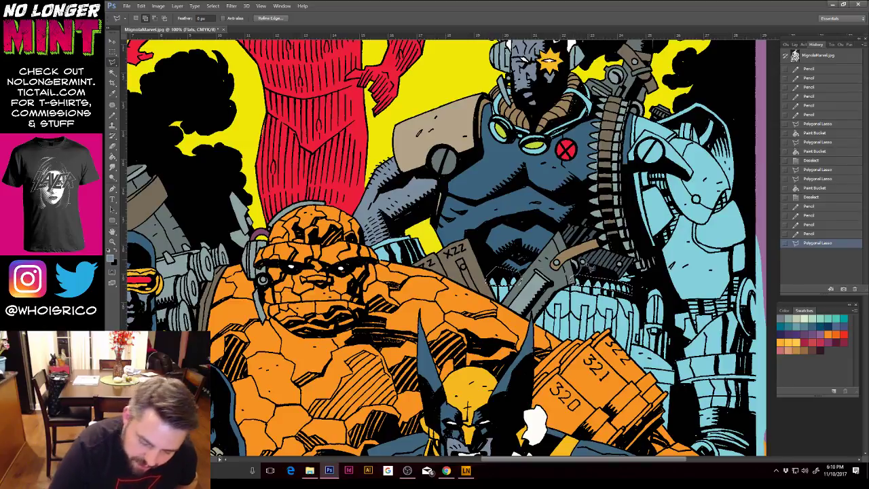
key("g")
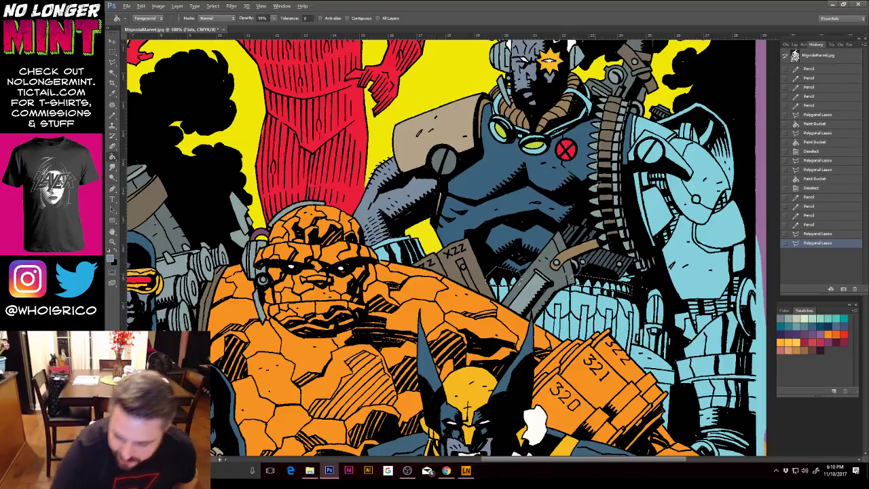
left_click(604, 285)
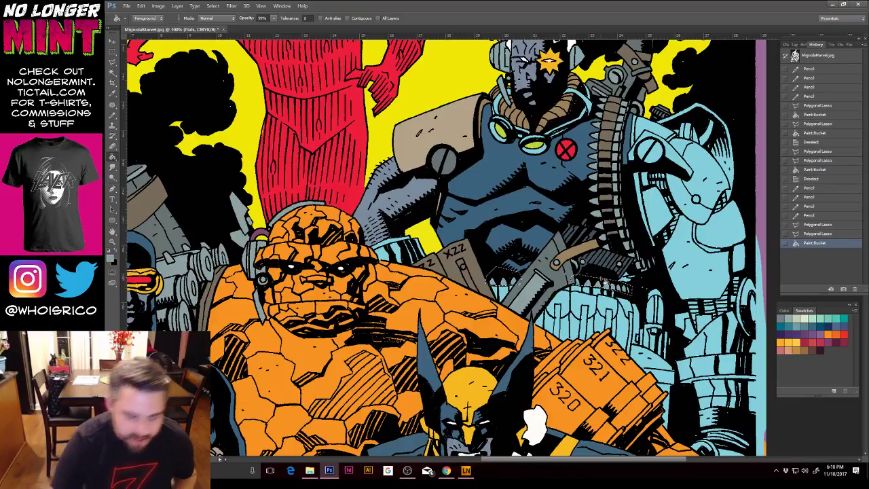
Step: Select the belt pouches beside the gun with the Polygonal Lasso and fill them with brown 8b7c65
key("l")
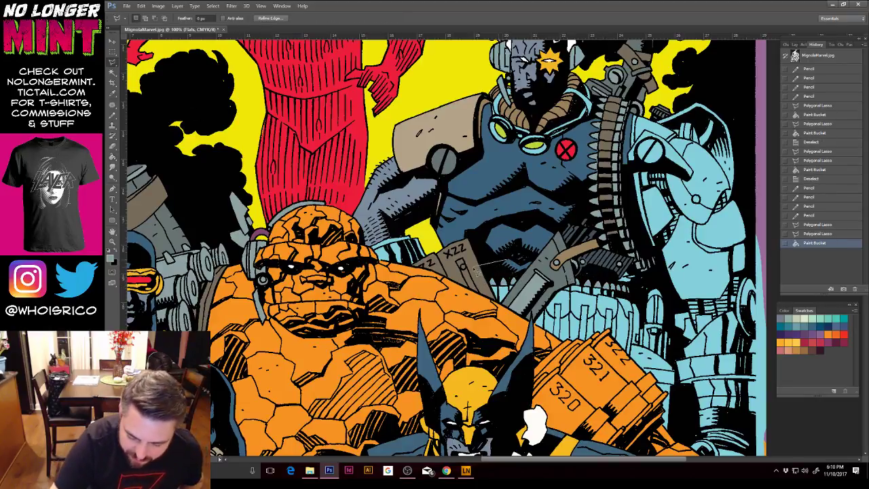
left_click(486, 266)
left_click(526, 300)
left_click(522, 337)
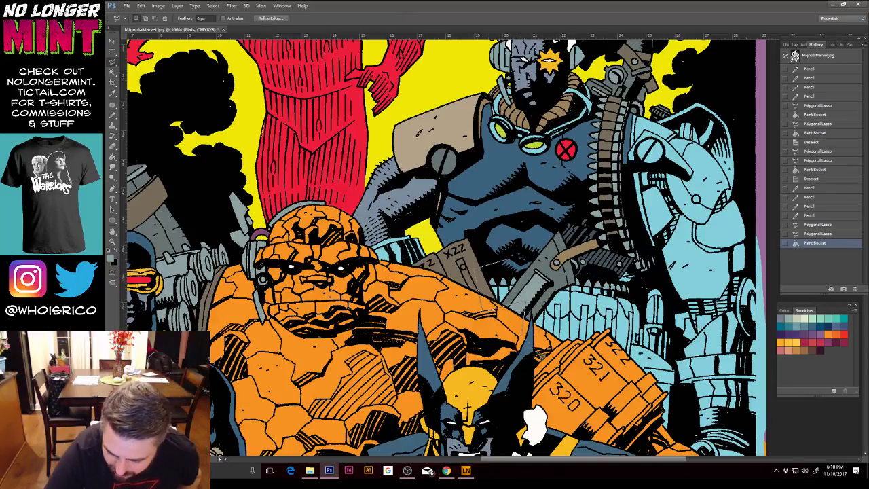
left_click(622, 369)
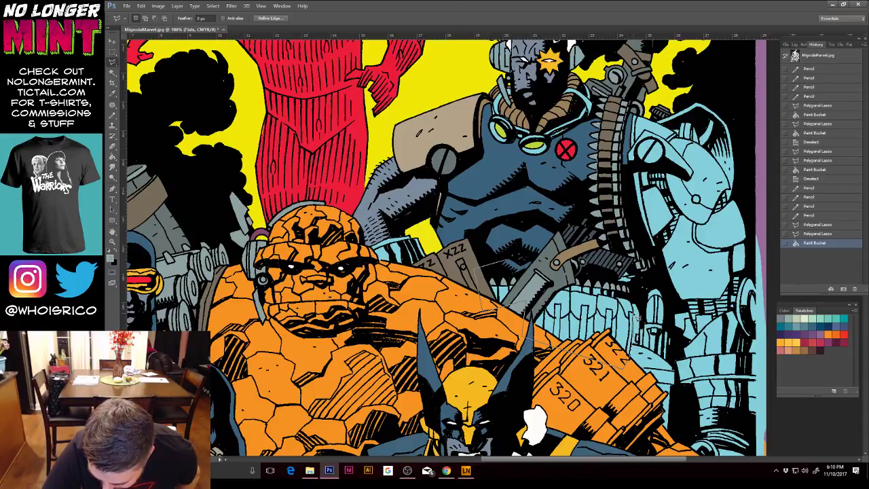
left_click(630, 294)
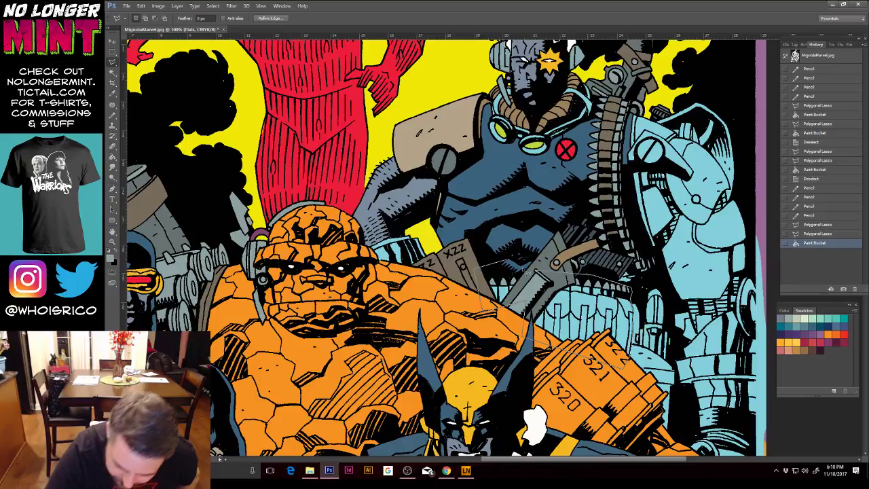
left_click(507, 259)
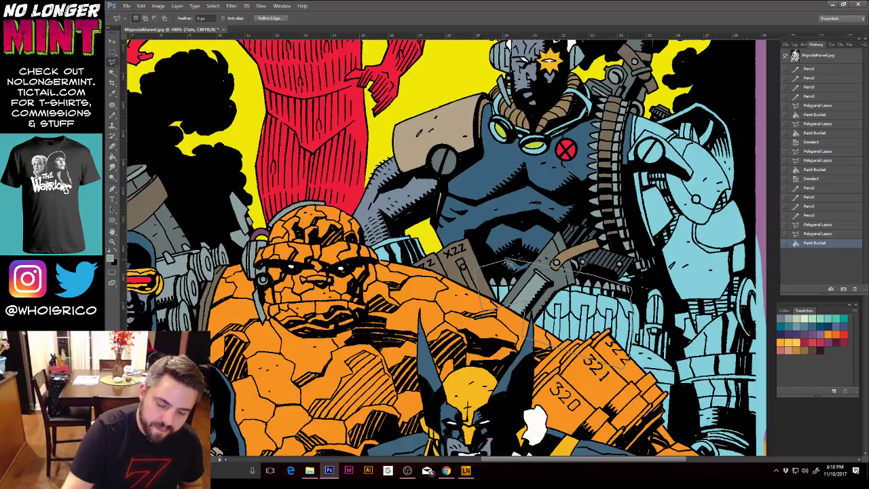
double_click(507, 261)
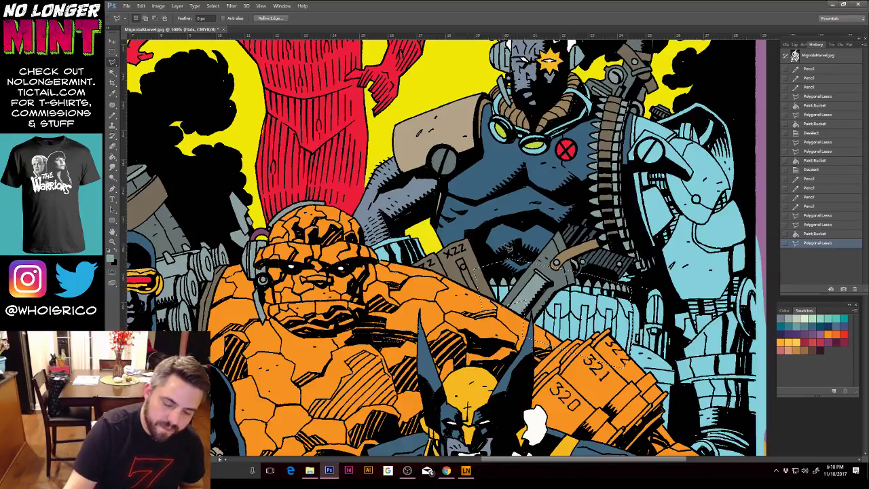
left_click(114, 156)
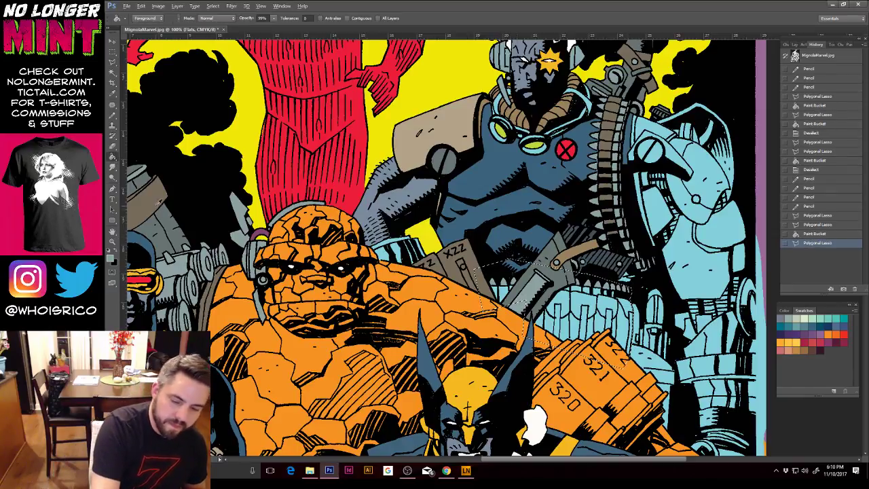
left_click(111, 258)
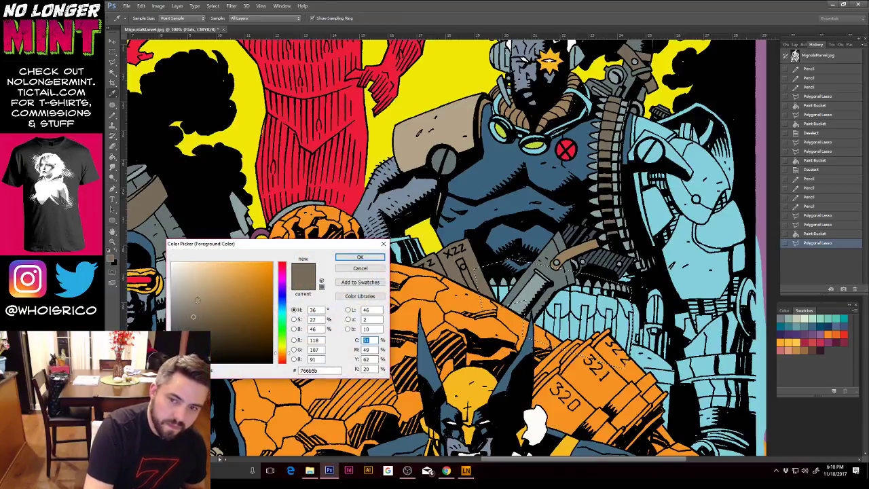
left_click(199, 307)
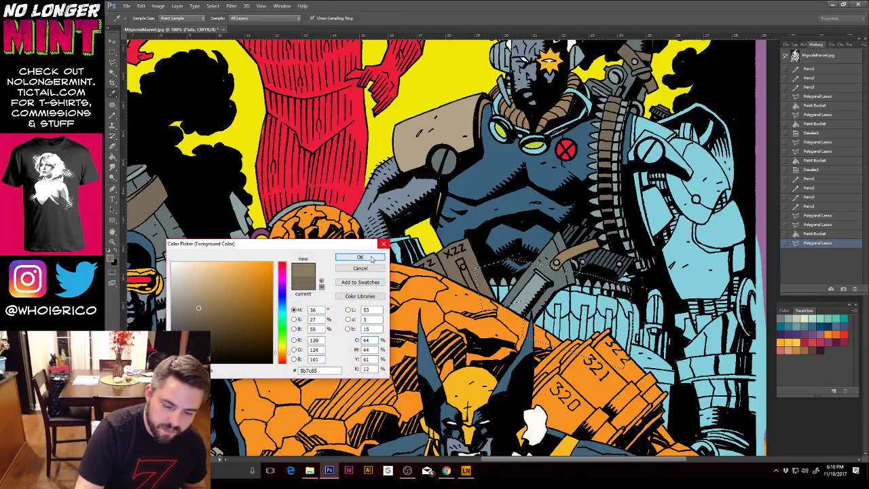
left_click(359, 256)
left_click(609, 315)
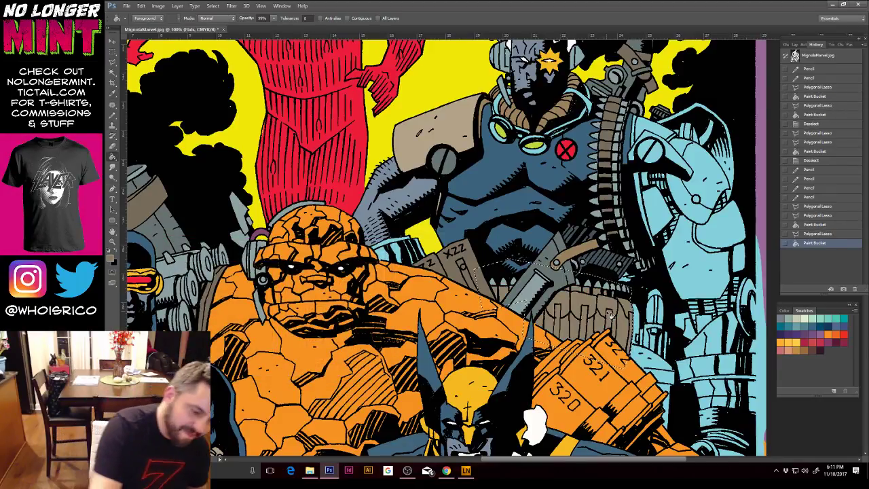
Step: Reselect the pouches just below the belt bullets with the Polygonal Lasso, fill them with brown and deselect
key("l")
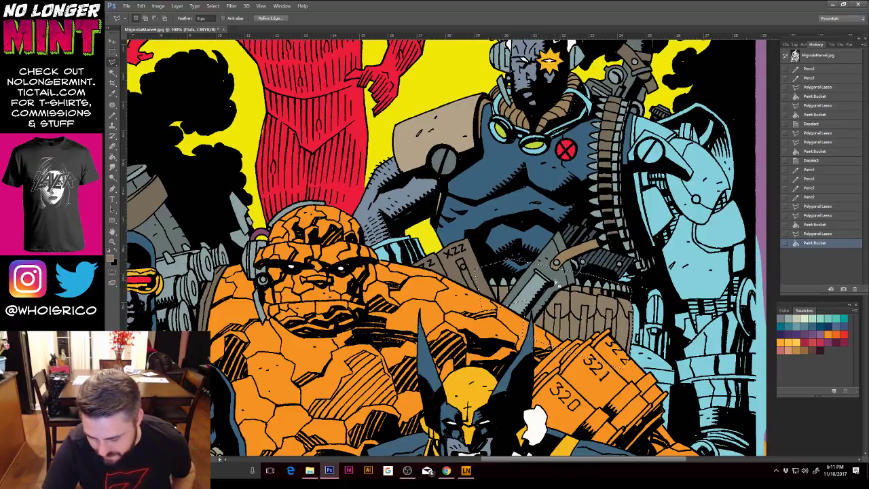
left_click_drag(523, 326, 519, 326)
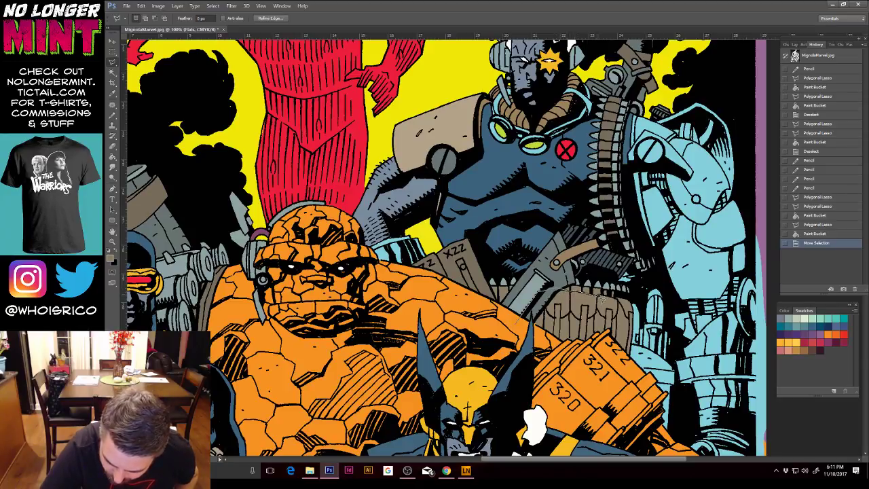
left_click(636, 298)
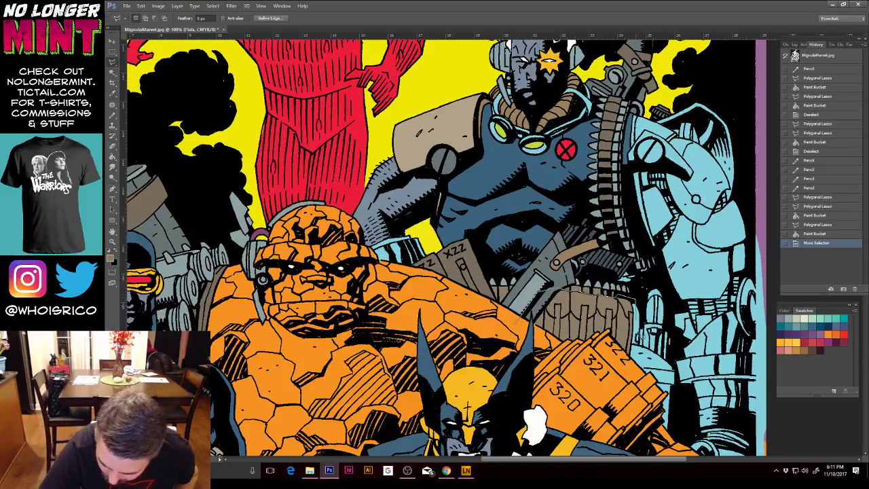
left_click(640, 337)
left_click(634, 367)
left_click(547, 353)
left_click(515, 323)
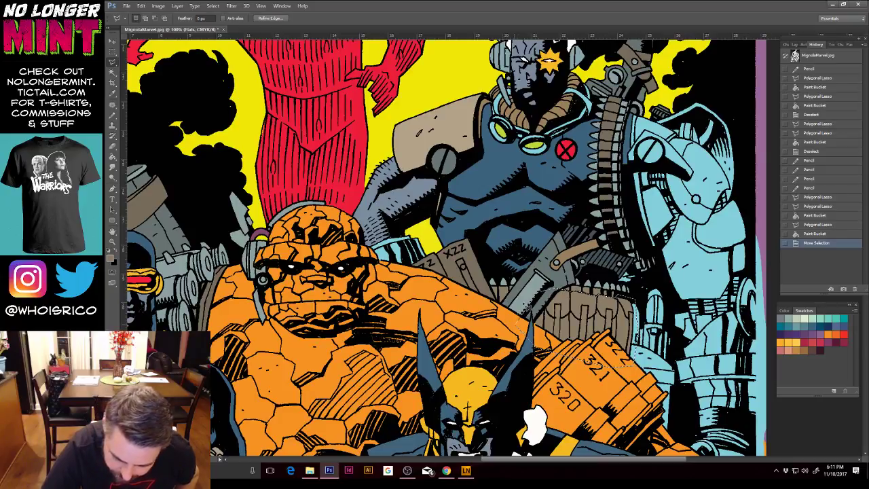
left_click(558, 290)
left_click(112, 155)
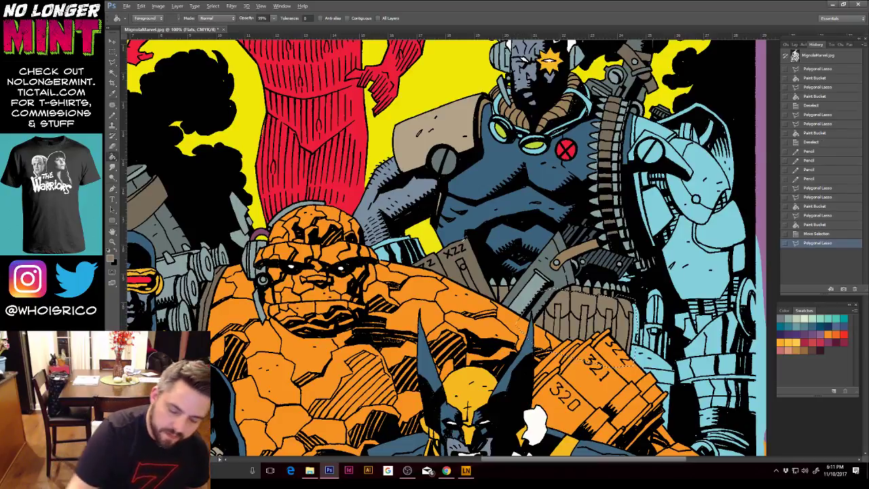
left_click(593, 299)
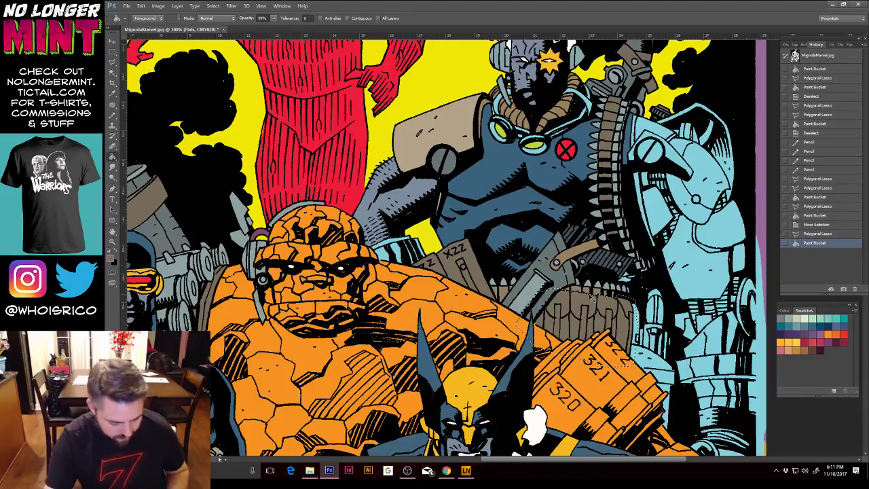
key("ctrl+d")
Step: Sample the gun's grey and touch up the small round detail on the brown XZZ pouch with the Pencil
key("b")
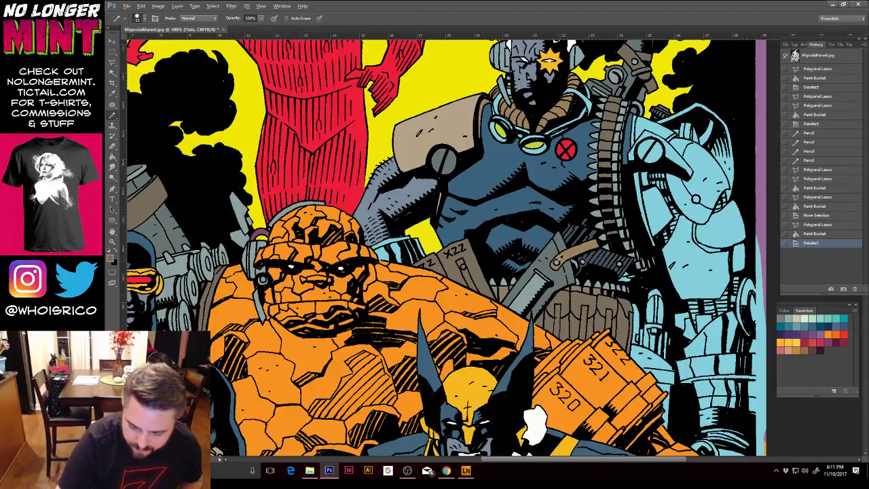
left_click(559, 260, "alt")
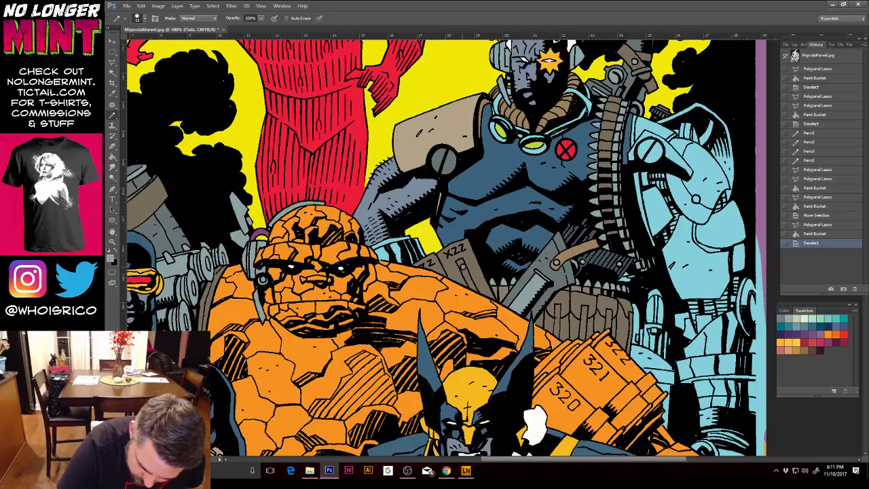
left_click(463, 267)
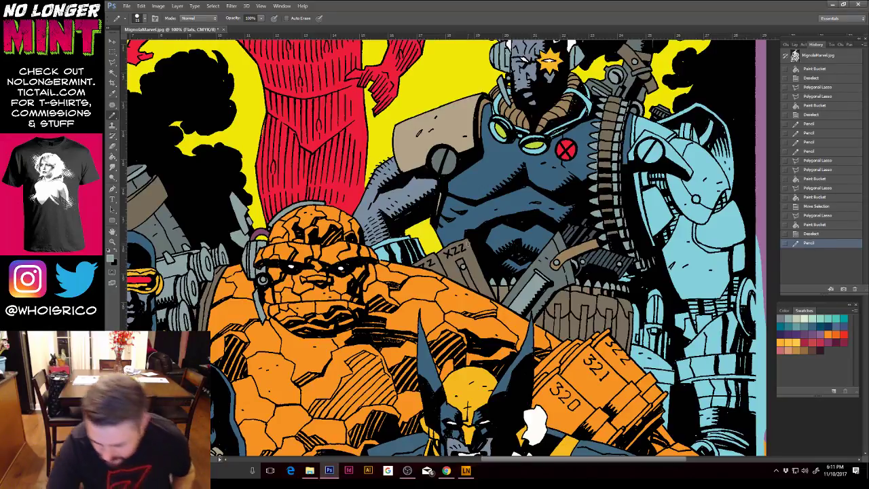
key("ctrl+minus")
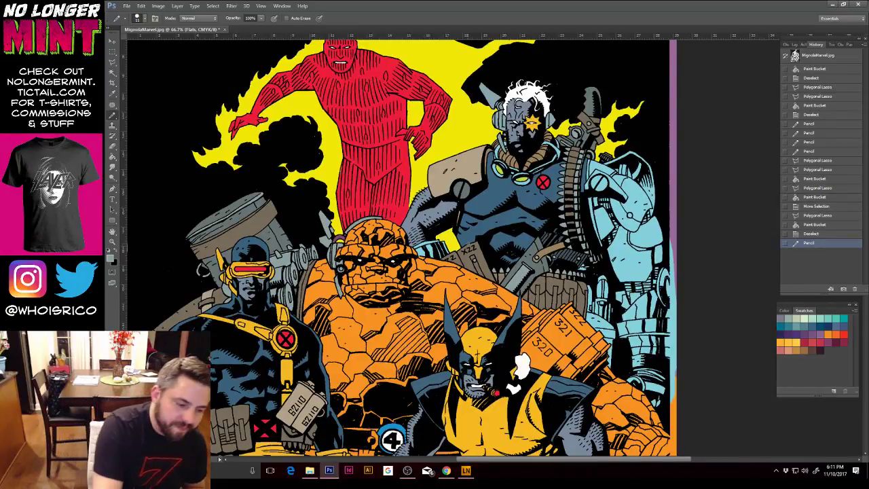
left_click(113, 157)
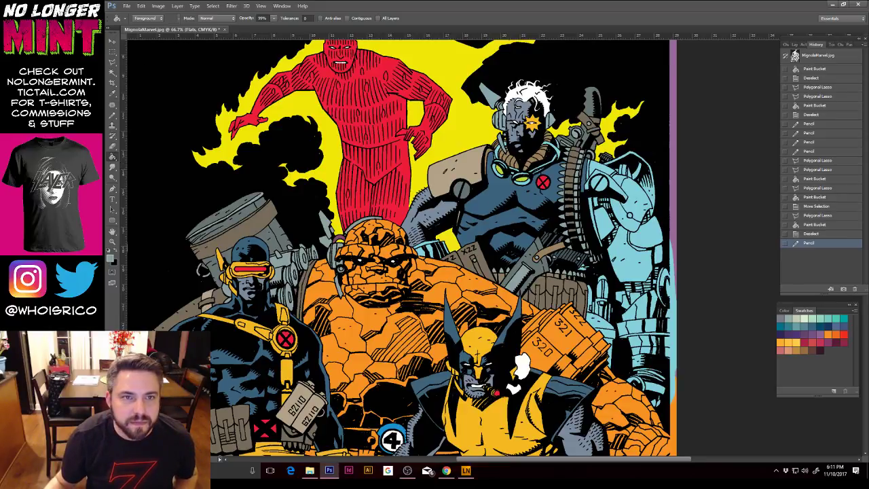
Step: Switch to Chrome, compare the Mignola X-Force reference image with the white-haired figure's colours, and minimise the browser
key("alt+Tab")
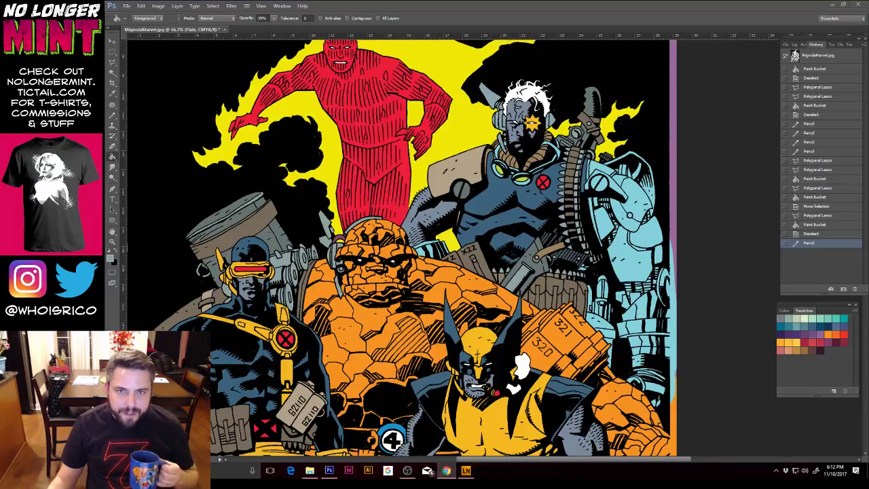
left_click(446, 469)
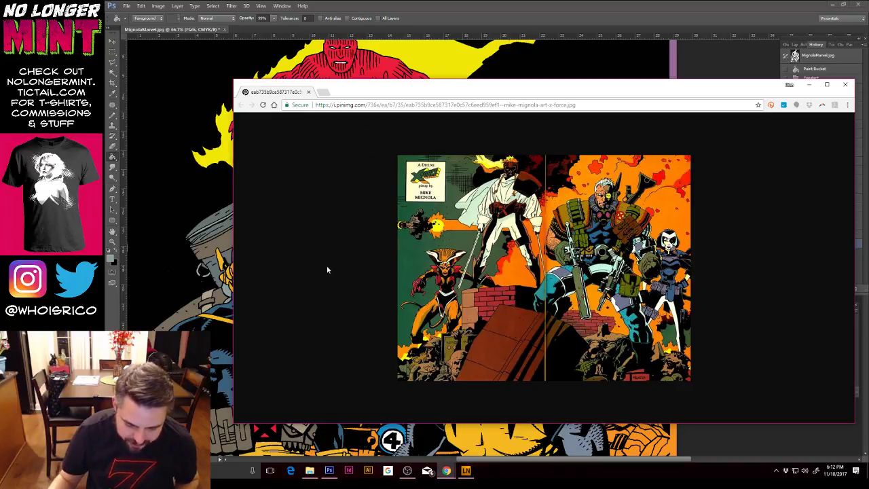
left_click_drag(233, 285, 503, 315)
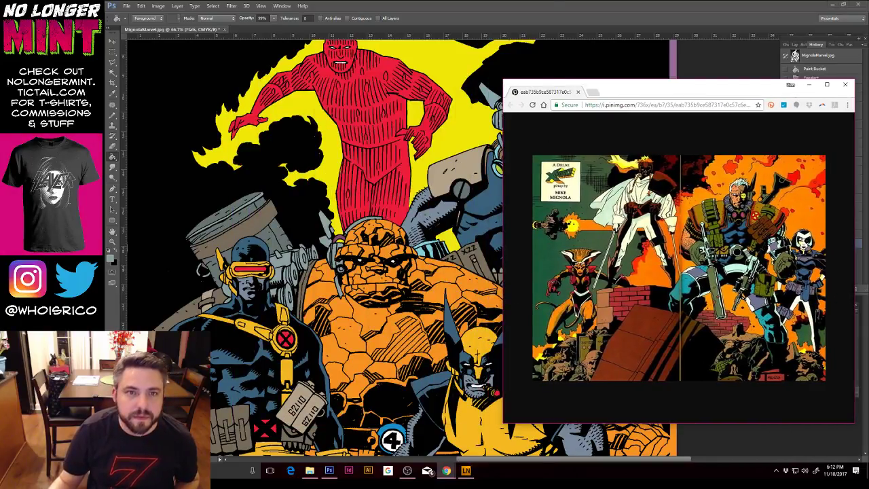
key("alt+Tab")
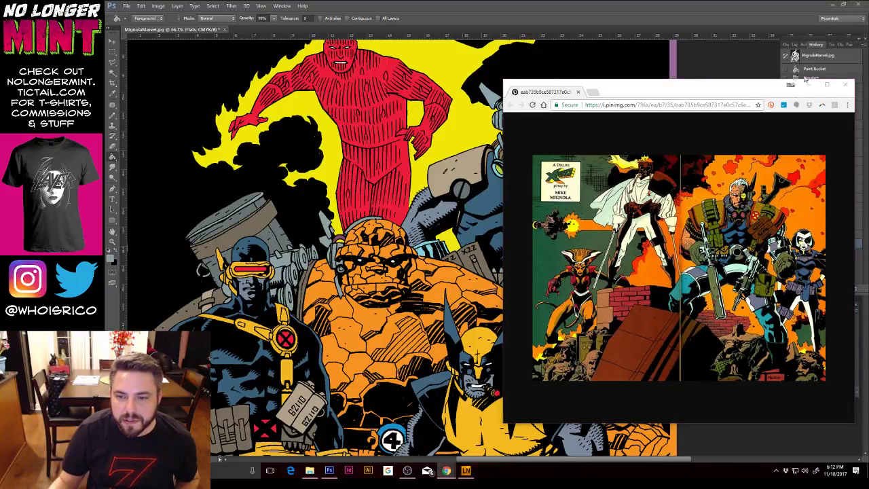
left_click_drag(748, 88, 668, 96)
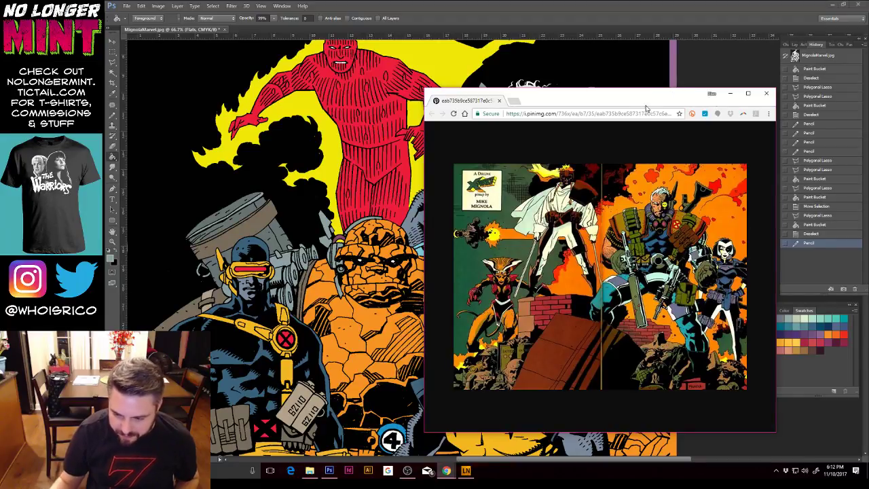
left_click_drag(643, 104, 288, 93)
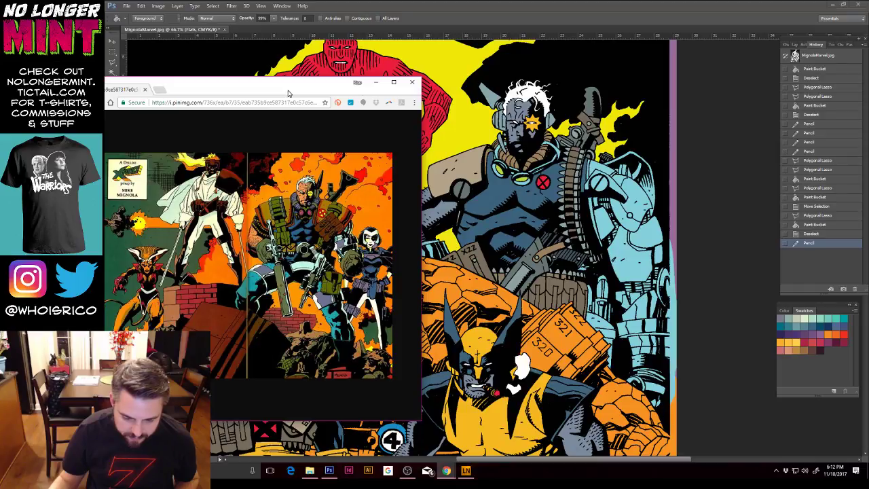
left_click_drag(288, 93, 309, 93)
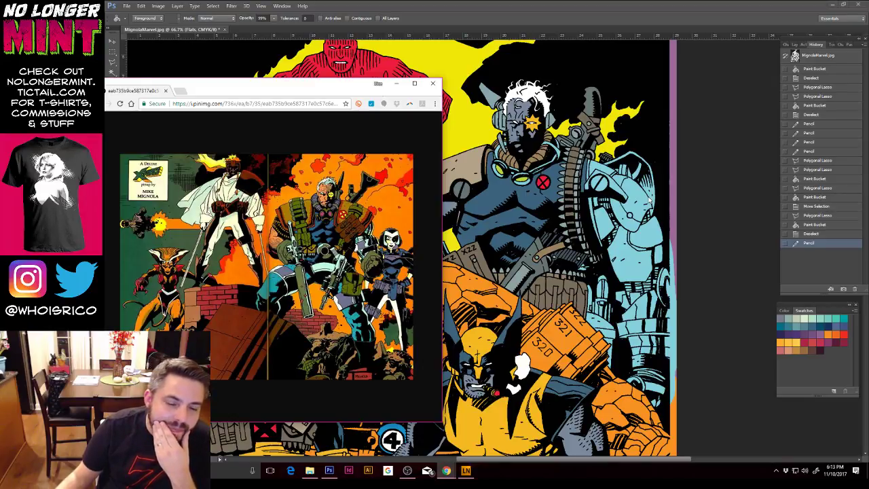
left_click_drag(273, 88, 328, 91)
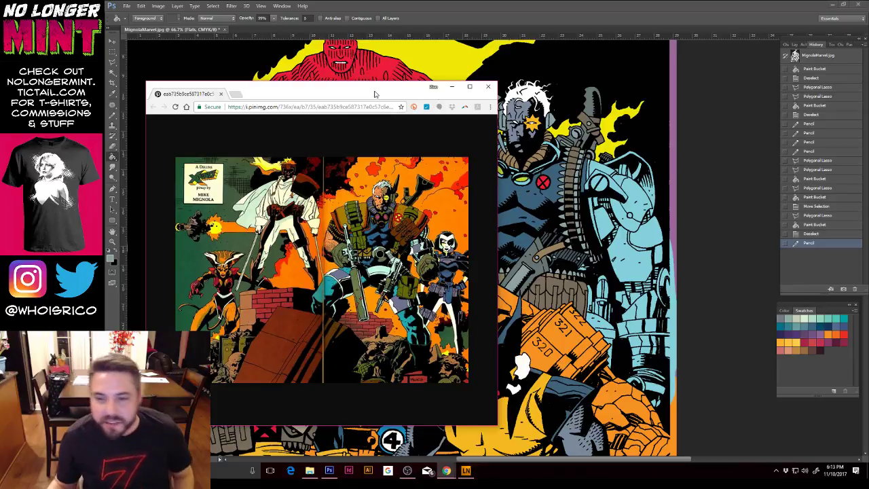
left_click(452, 87)
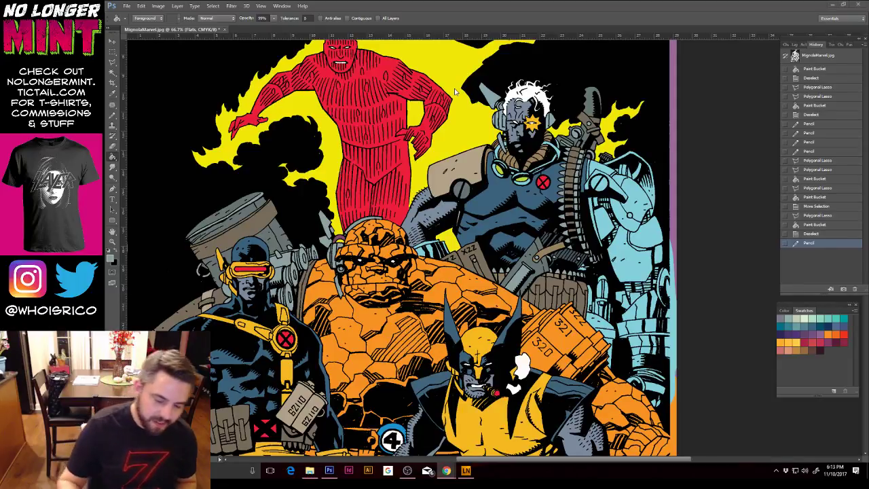
key("m")
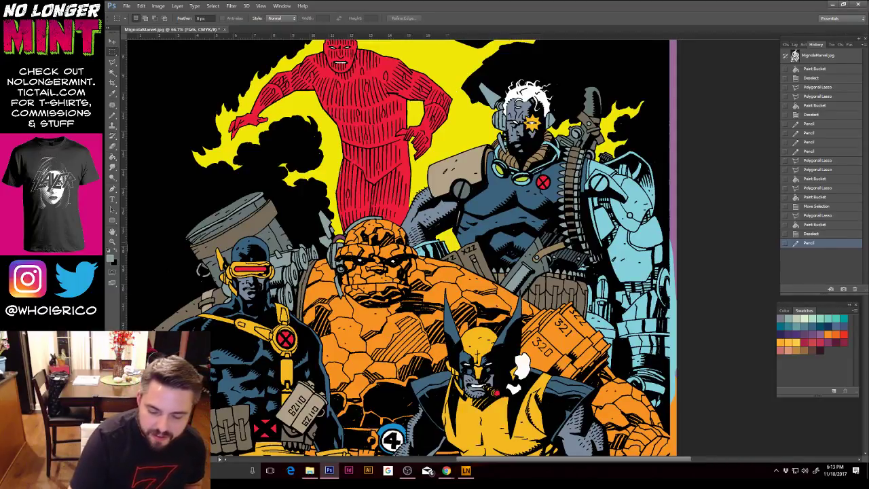
left_click_drag(462, 277, 399, 229)
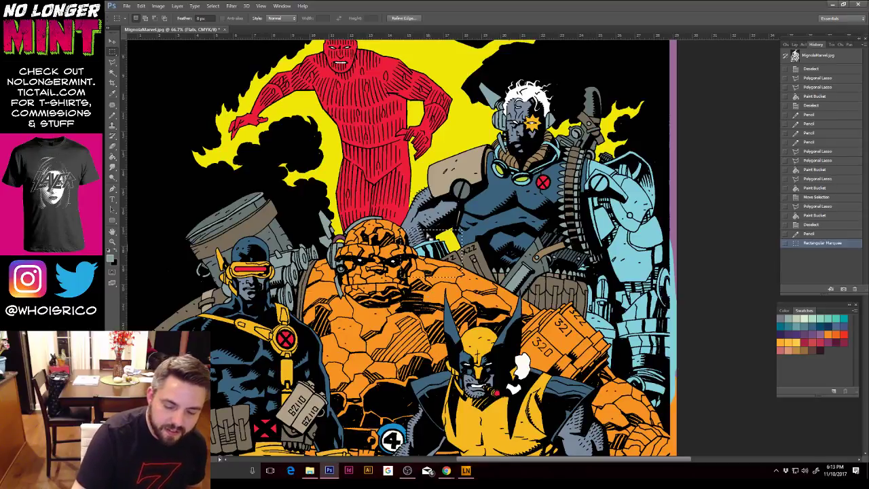
key("g")
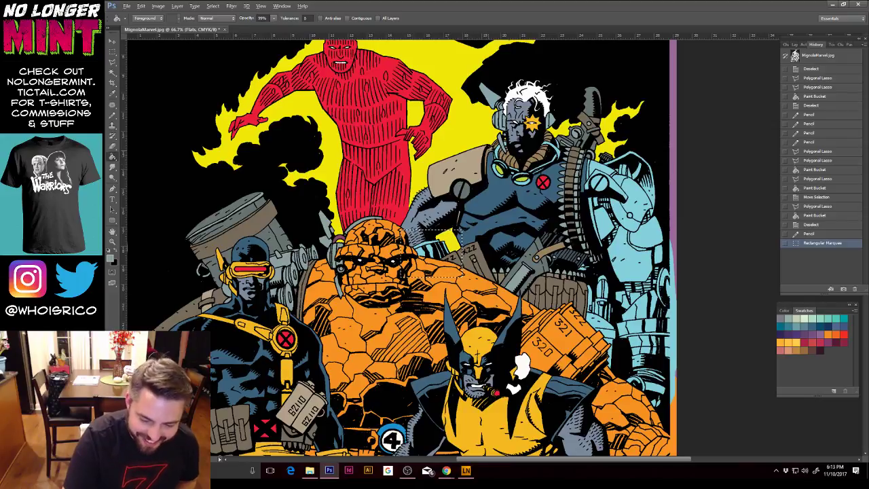
left_click(492, 148, "alt")
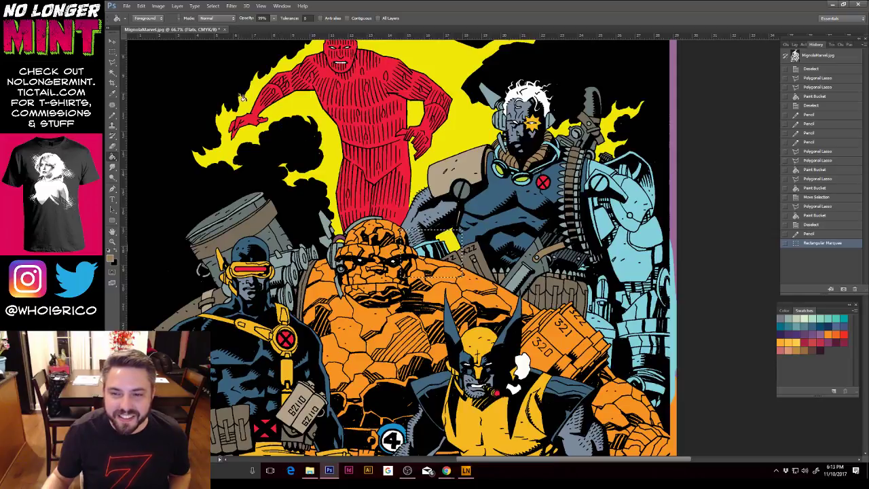
left_click(113, 52)
left_click(478, 94)
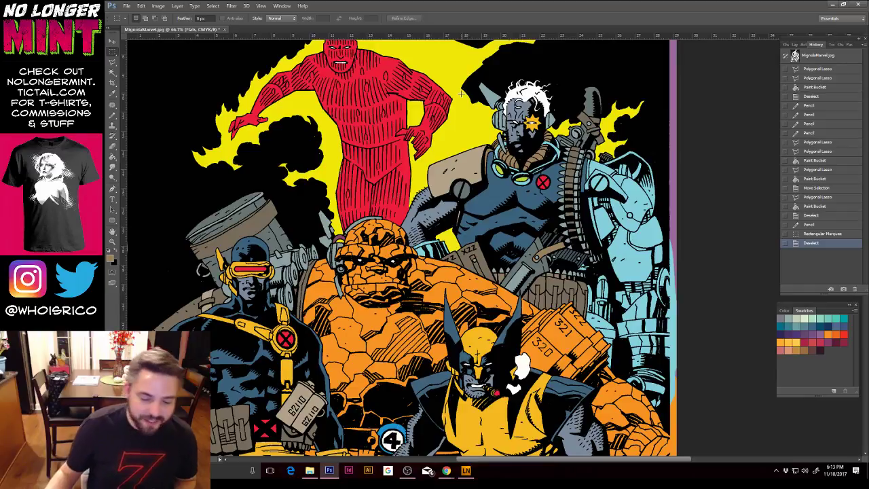
Step: Select the small gear areas between the white-haired figure's belt and metal arm with the Polygonal Lasso and fill them with grey
left_click(113, 63)
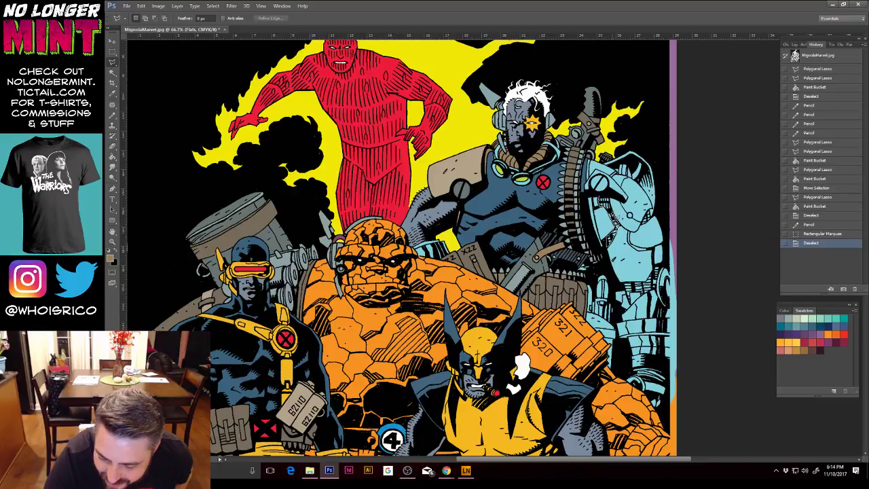
left_click(606, 192)
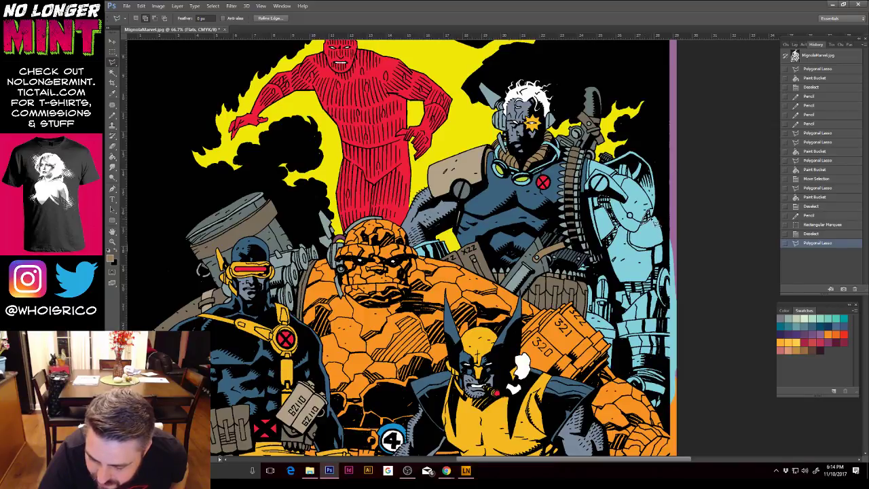
left_click(656, 216)
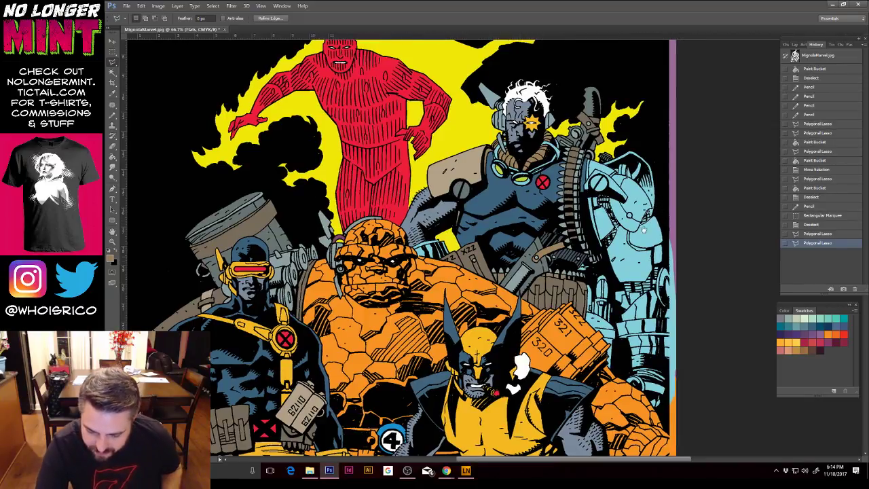
left_click_drag(641, 209, 631, 142)
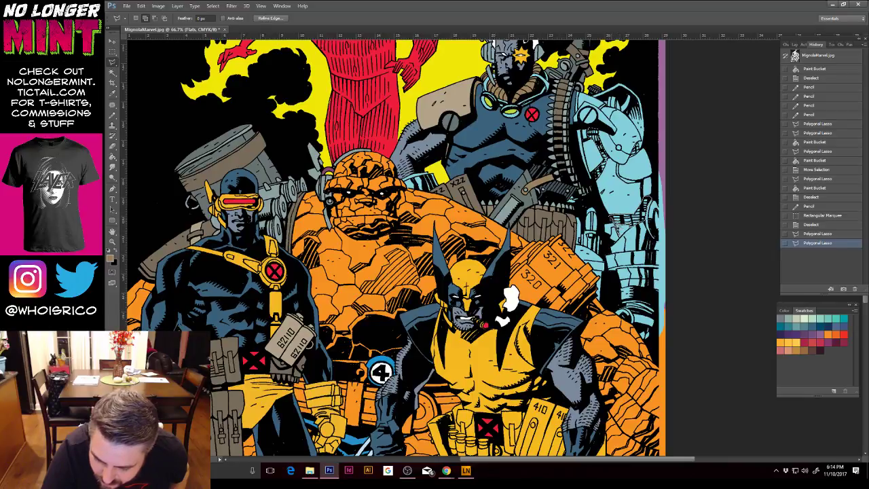
left_click(643, 205)
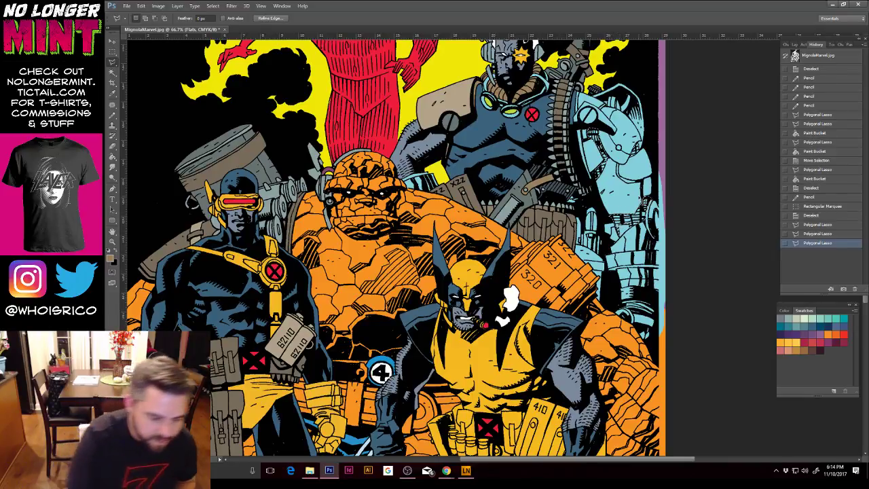
key("g")
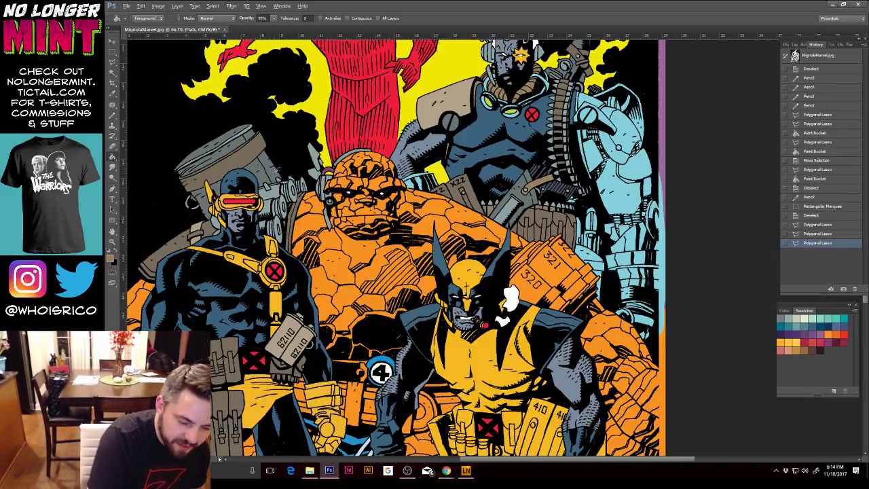
left_click(626, 150)
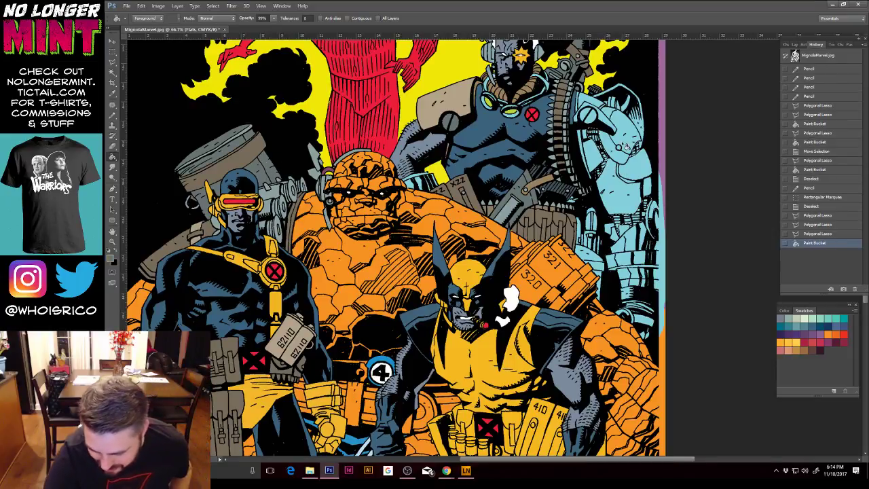
Step: Select the gear beside the lower part of the metal arm with the Polygonal Lasso, sample the shoulder pad's brown and fill it
key("ctrl+minus")
key("ctrl+minus")
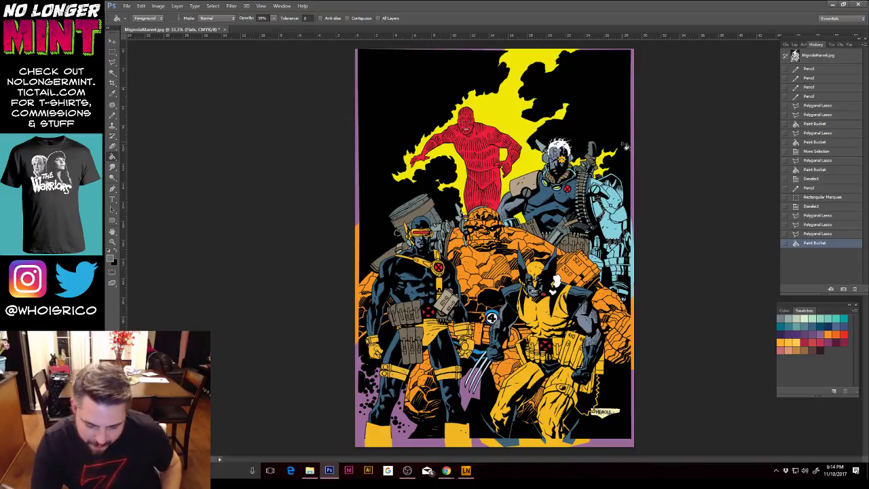
key("l")
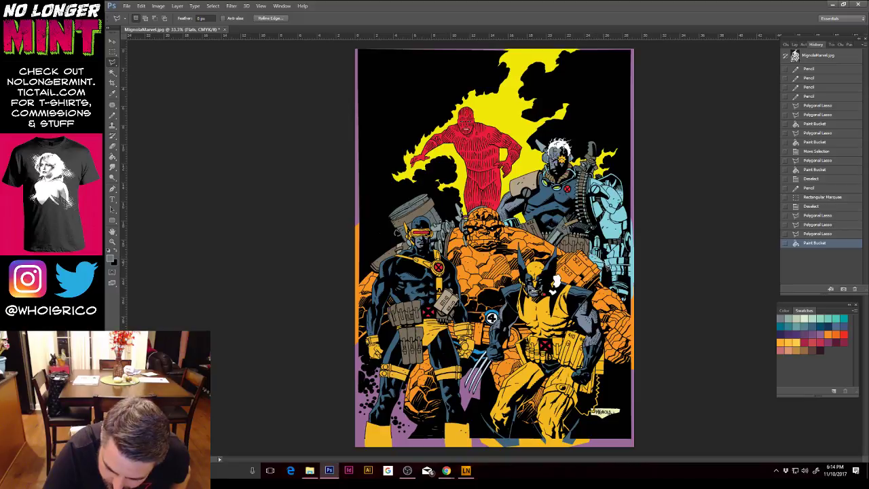
left_click(594, 261)
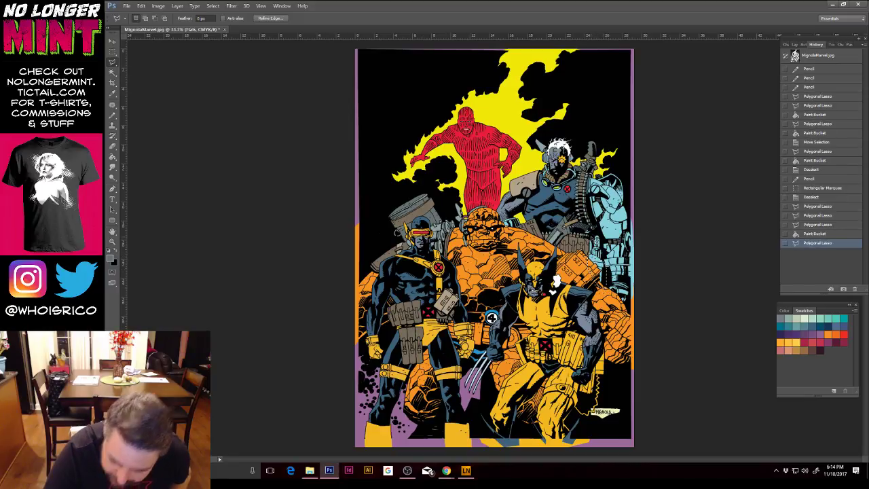
key("g")
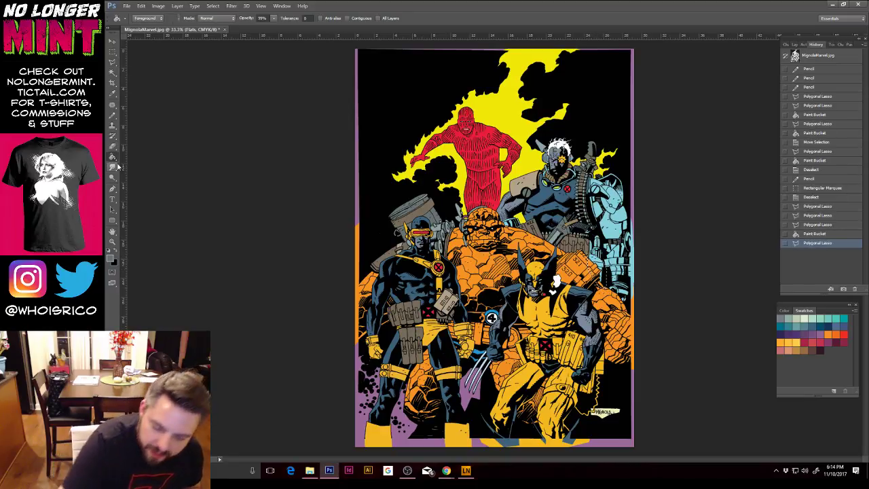
left_click(550, 179, "alt")
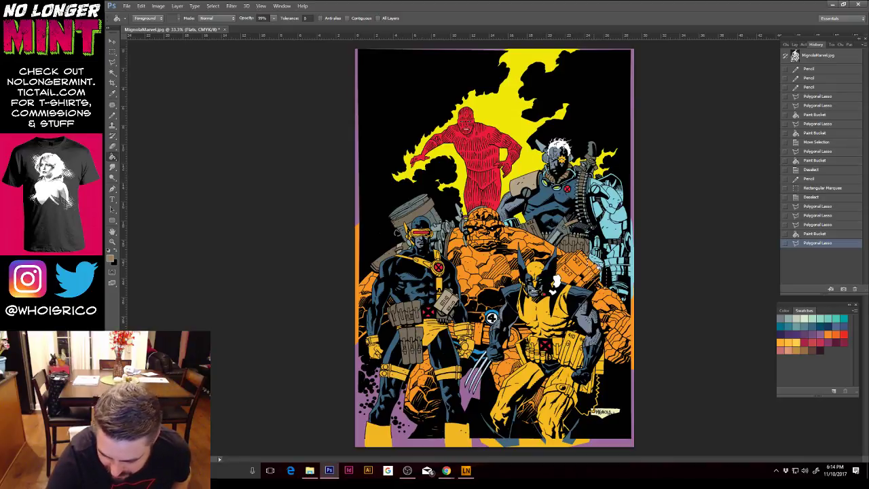
left_click(612, 287)
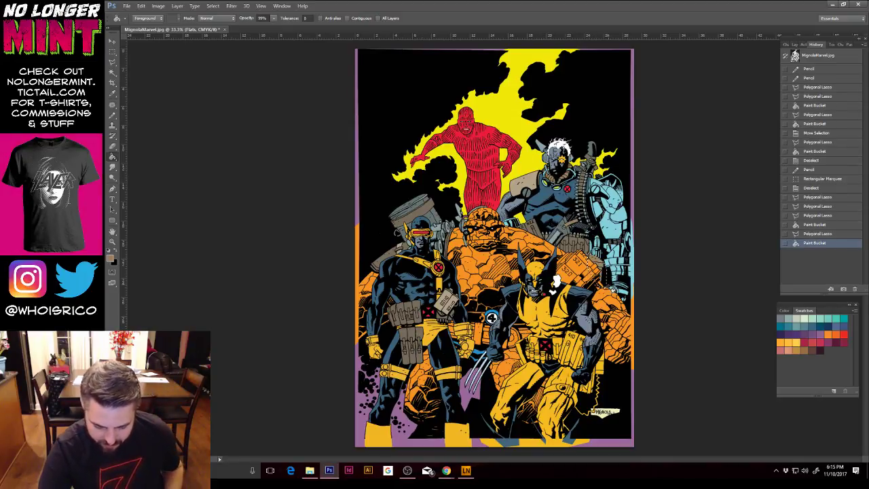
Step: Sample the grey of the large gun barrel behind Cyclops, fill the still-selected gear beside the metal arm, and deselect
key("ctrl+d")
key("ctrl+z")
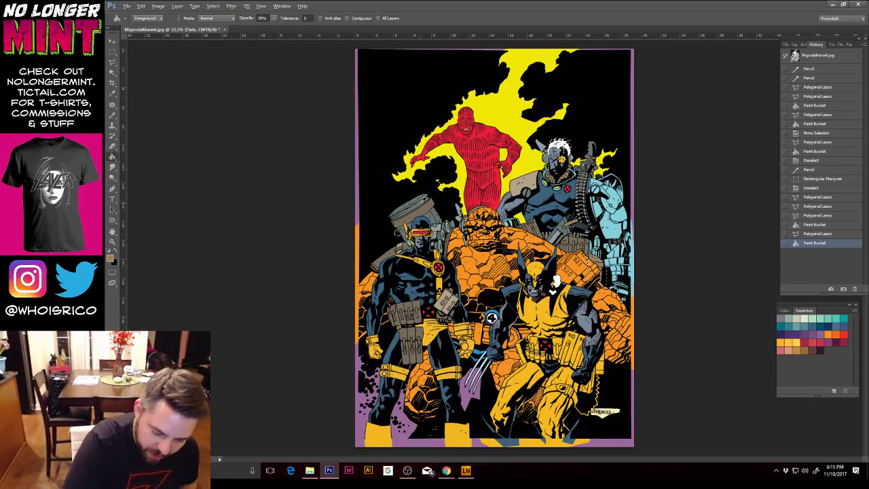
left_click(420, 201, "alt")
left_click(610, 270)
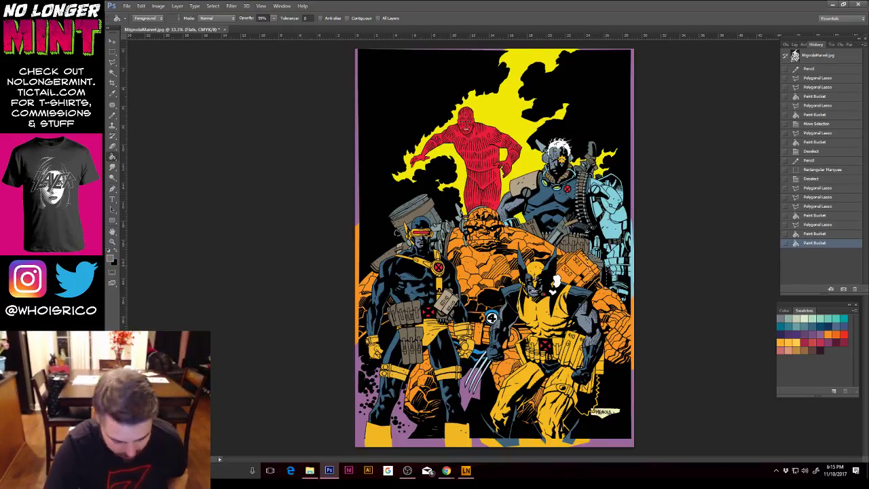
key("ctrl+d")
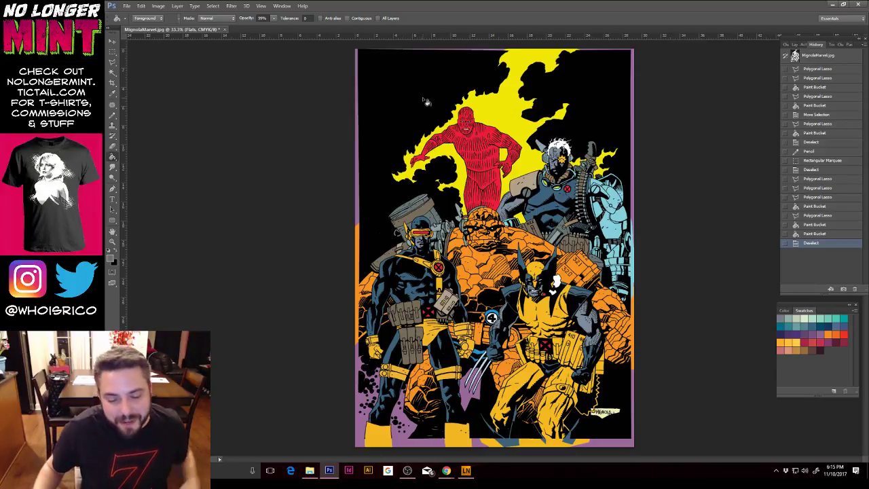
Step: Sample the flame yellow and colour the oval knot on the red flaming figure's outstretched forearm with the Pencil
left_click(113, 242)
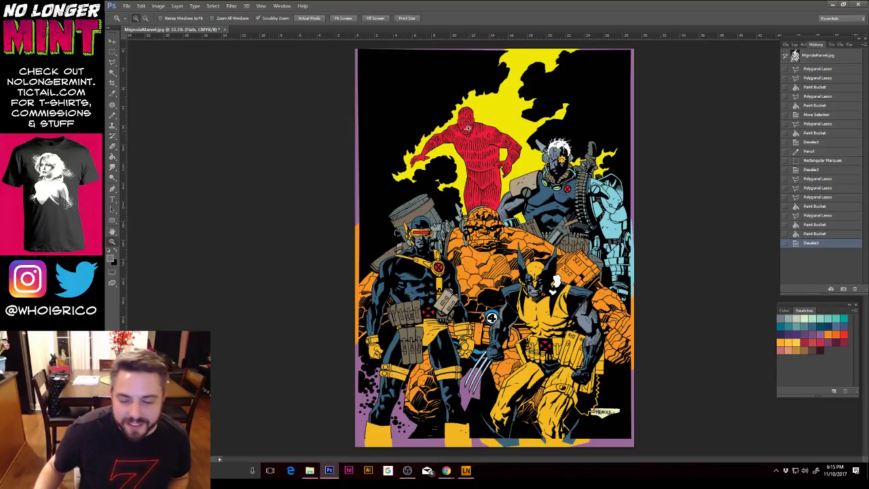
left_click_drag(457, 120, 480, 159)
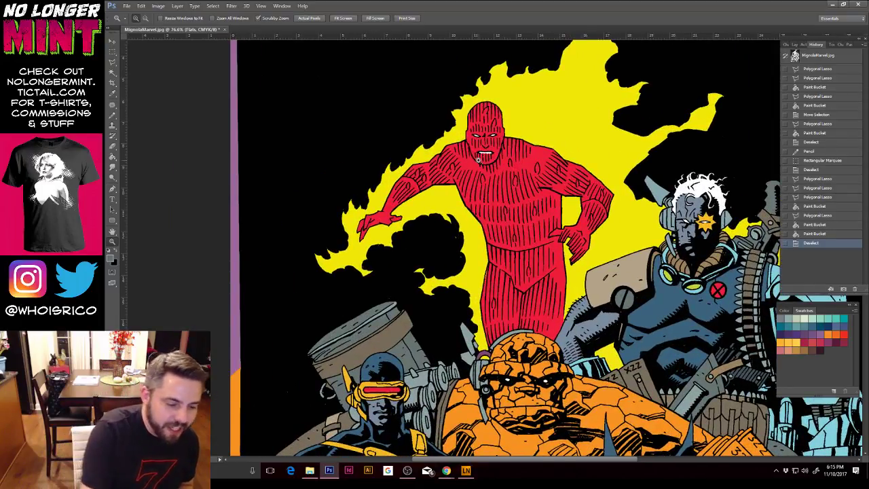
left_click(113, 115)
left_click(442, 142, "alt")
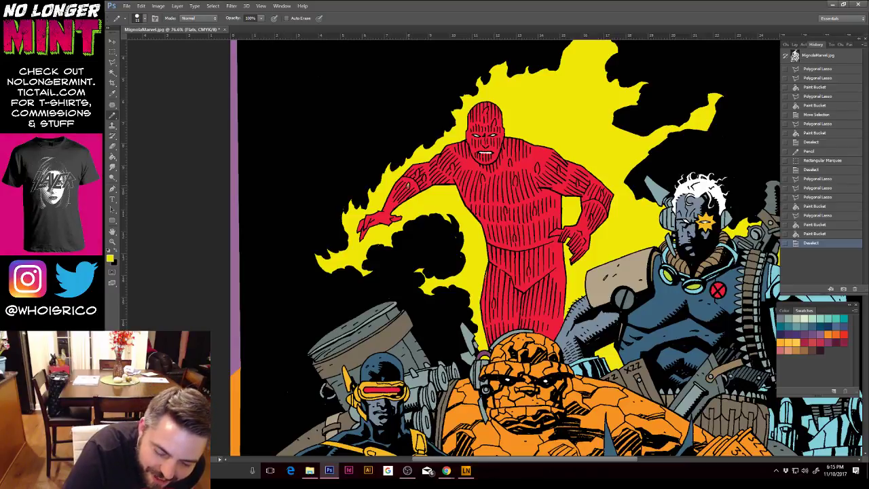
left_click(416, 159)
left_click(415, 160)
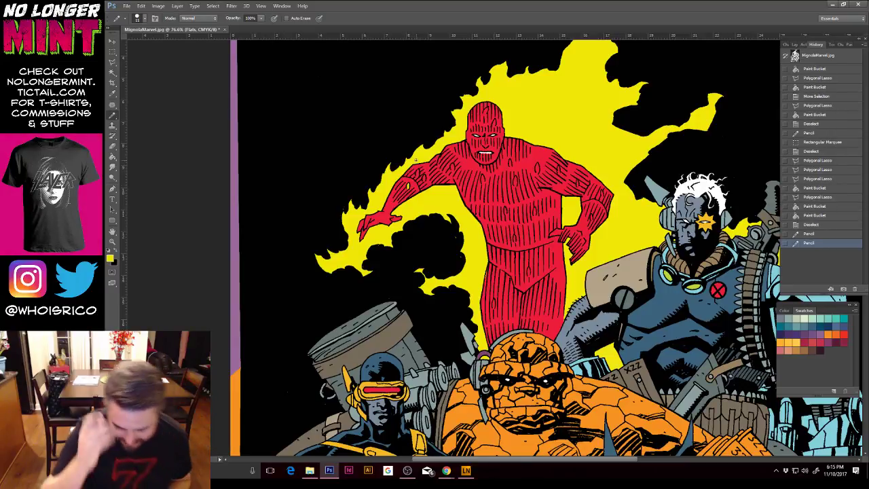
Step: Set the foreground colour to orange fa7831 and fill the yellow forearm knot using the Paint Bucket with Contiguous enabled
scroll(415, 158, "up", 5)
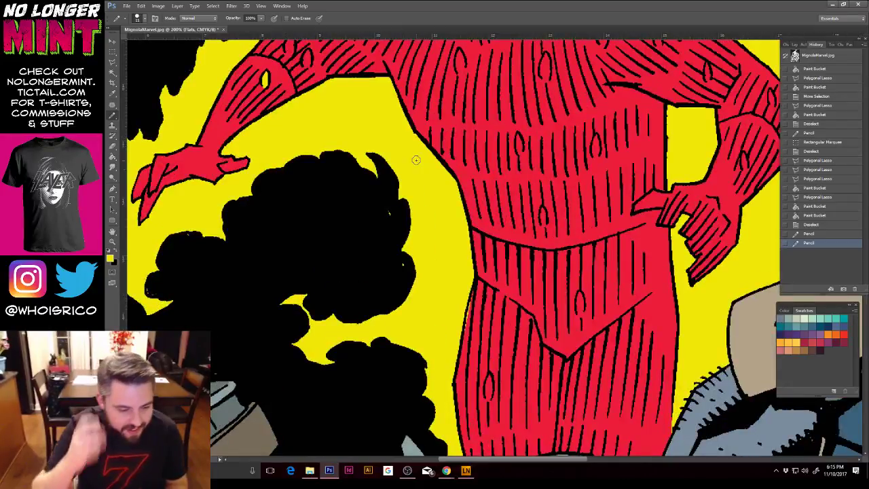
left_click_drag(371, 180, 425, 250)
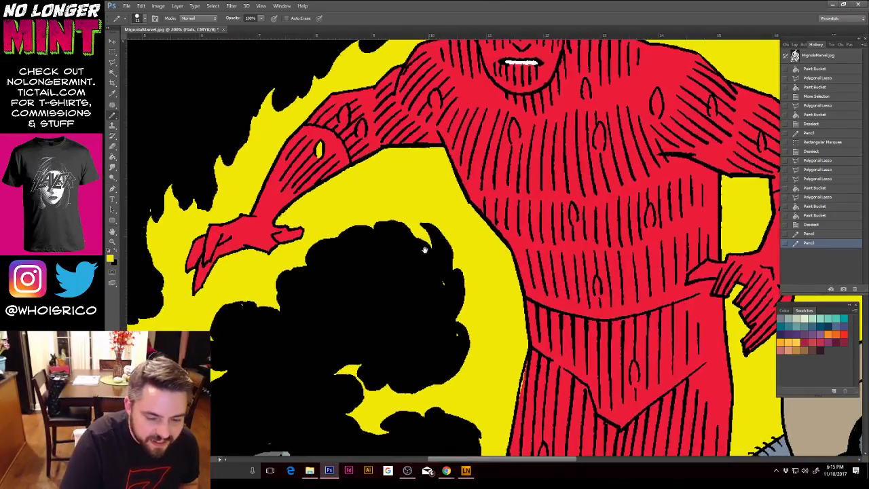
left_click(110, 257)
left_click(268, 231)
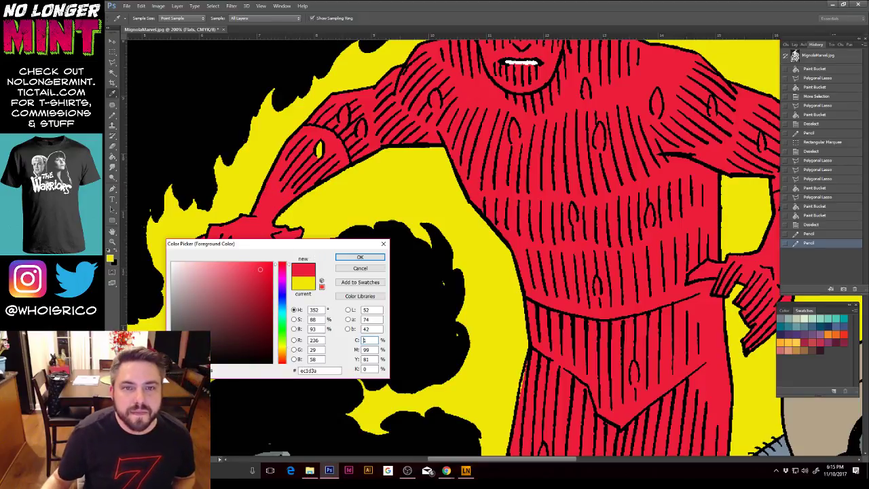
key("alt+Tab")
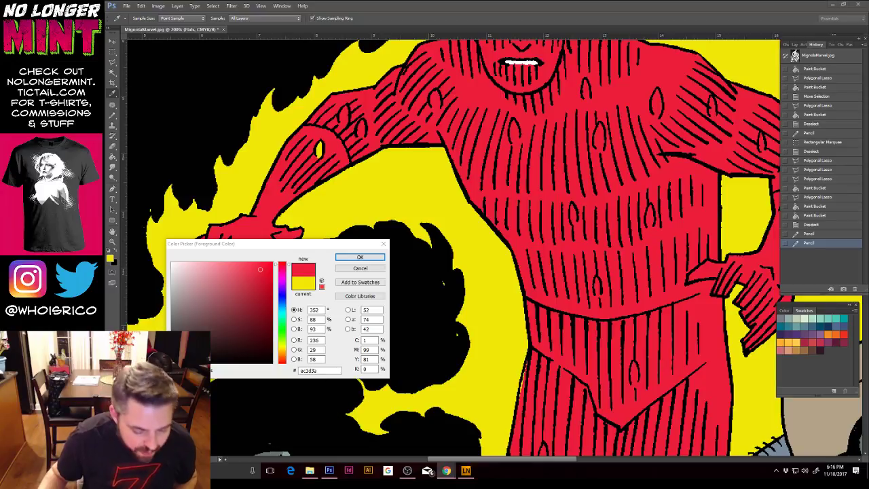
left_click(283, 362)
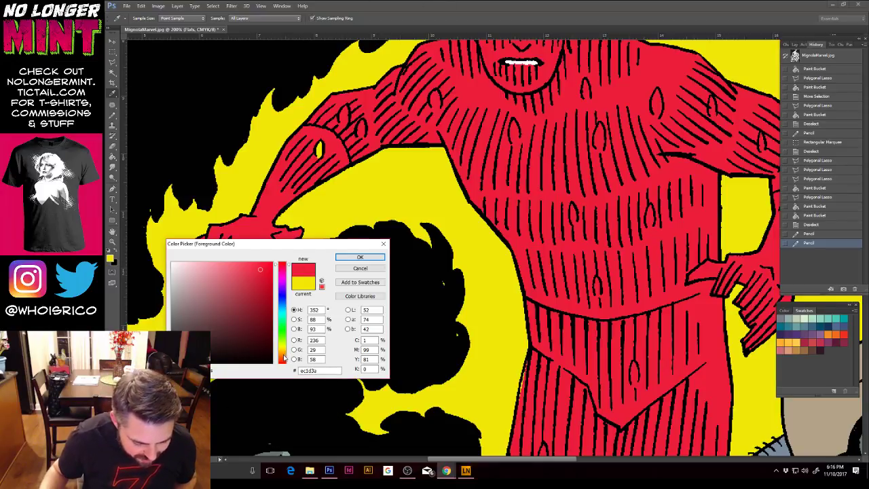
left_click_drag(284, 362, 283, 358)
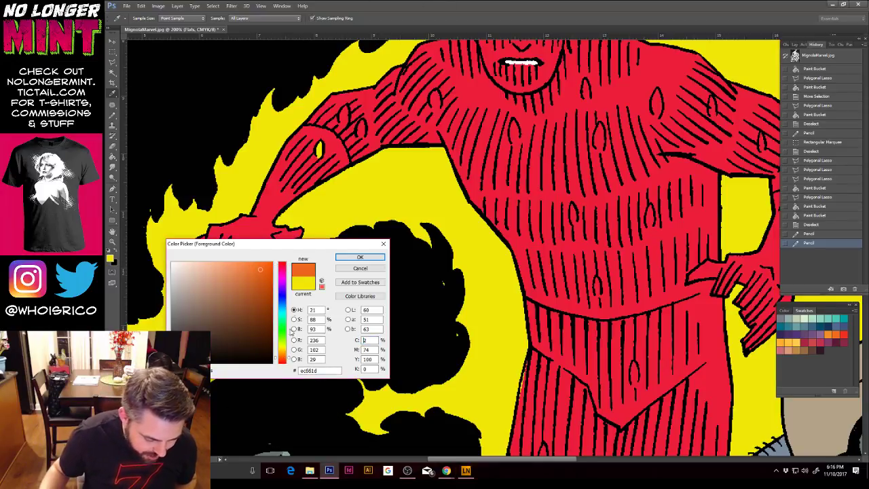
left_click(359, 256)
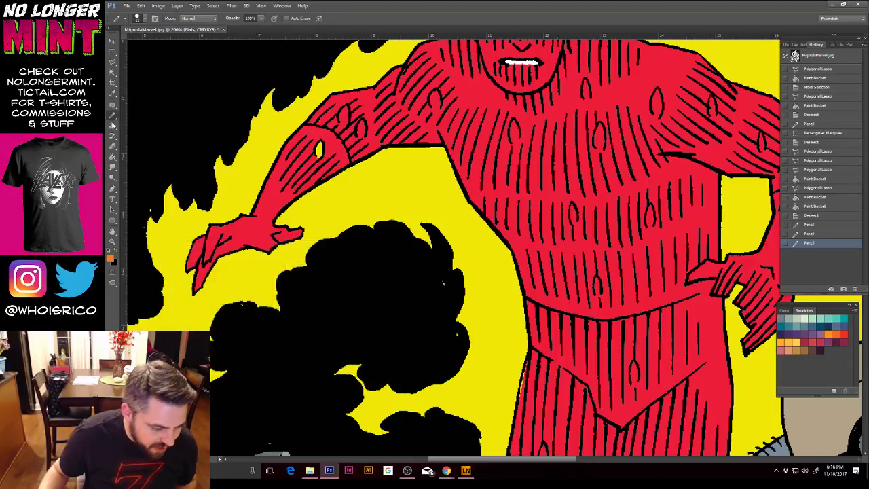
left_click(113, 158)
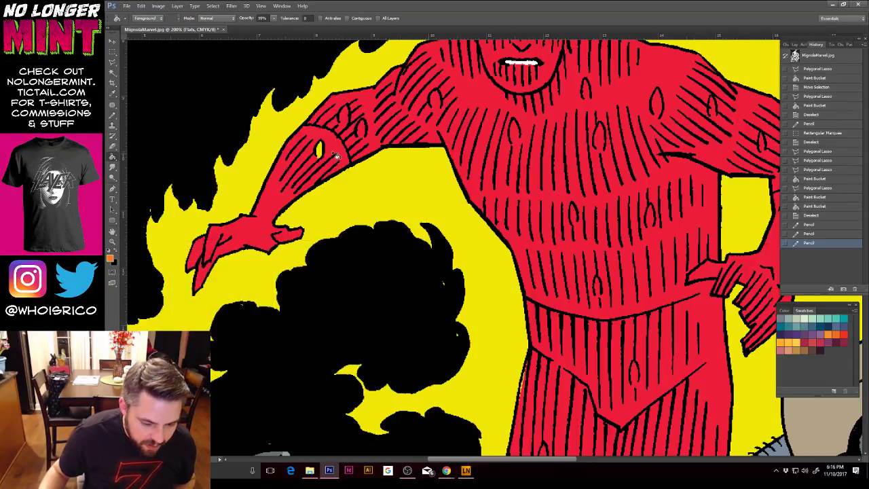
left_click(347, 18)
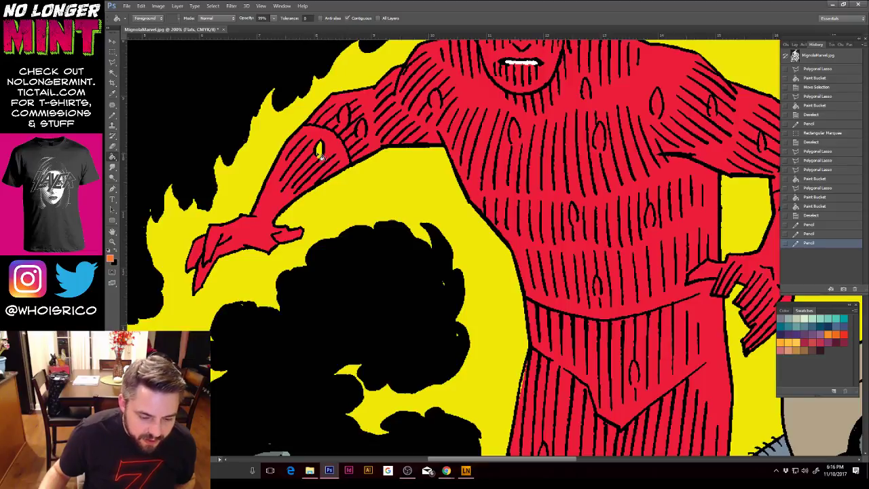
left_click(319, 151)
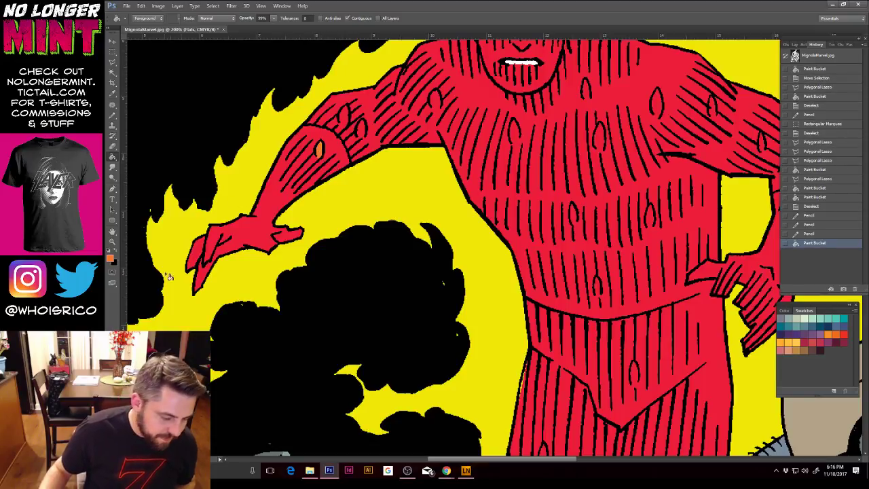
Step: Change the foreground to a lighter orange fc824c, try it as a fill on the forearm knot, and undo the fill
left_click(111, 259)
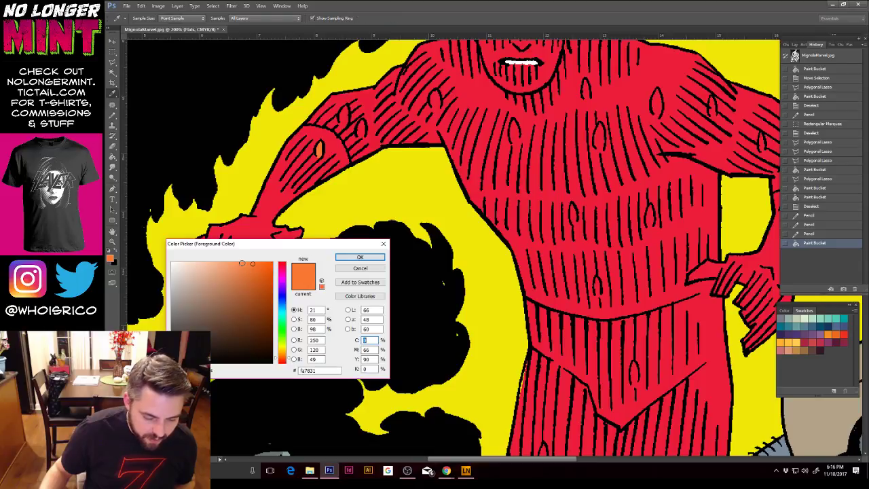
left_click_drag(284, 358, 279, 358)
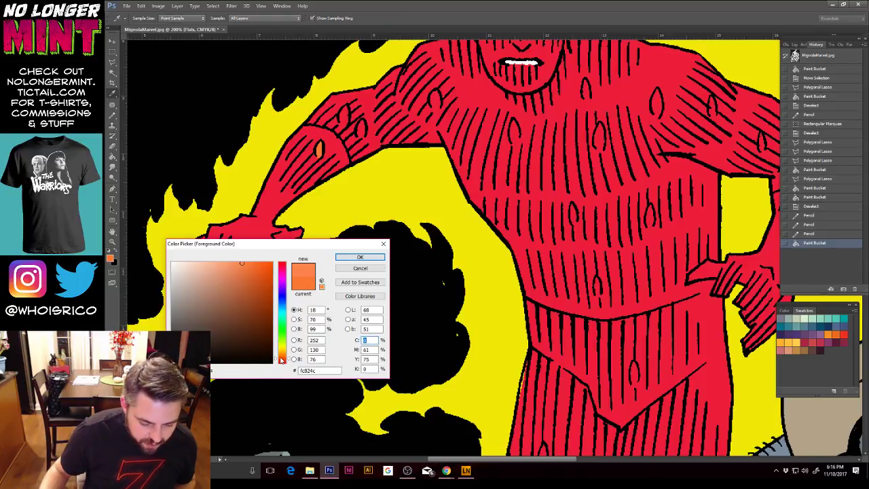
left_click(360, 258)
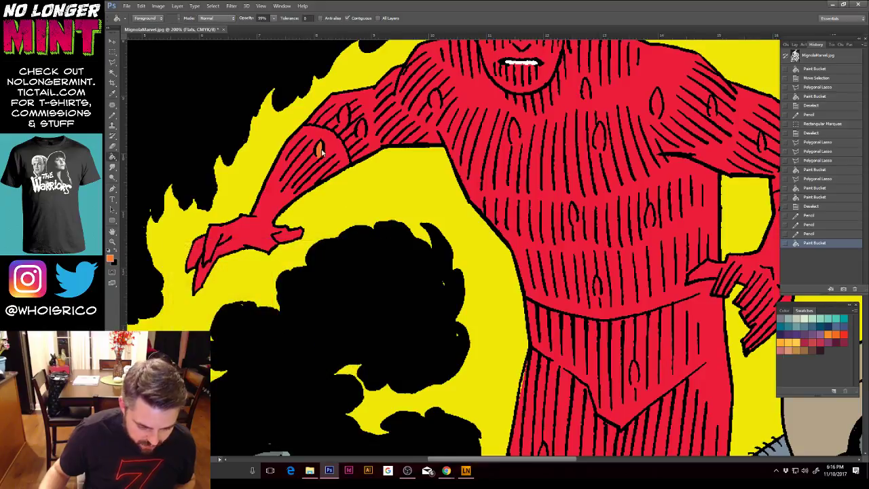
left_click(332, 170)
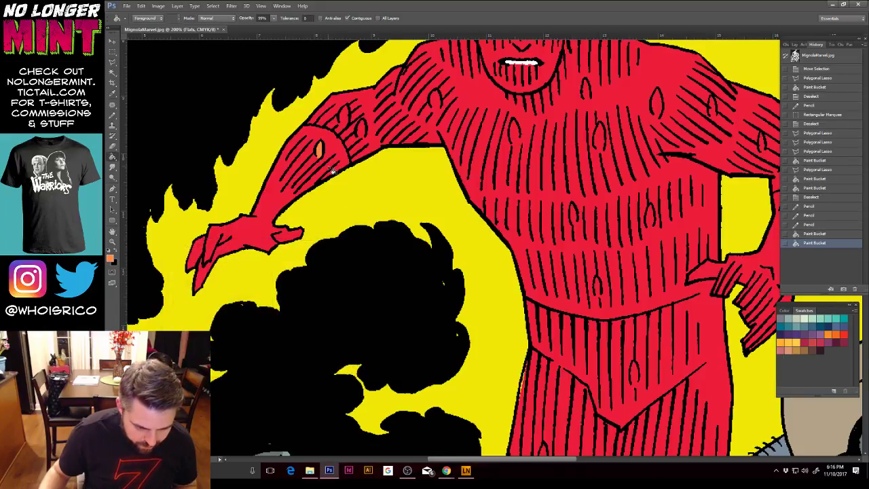
key("ctrl+z")
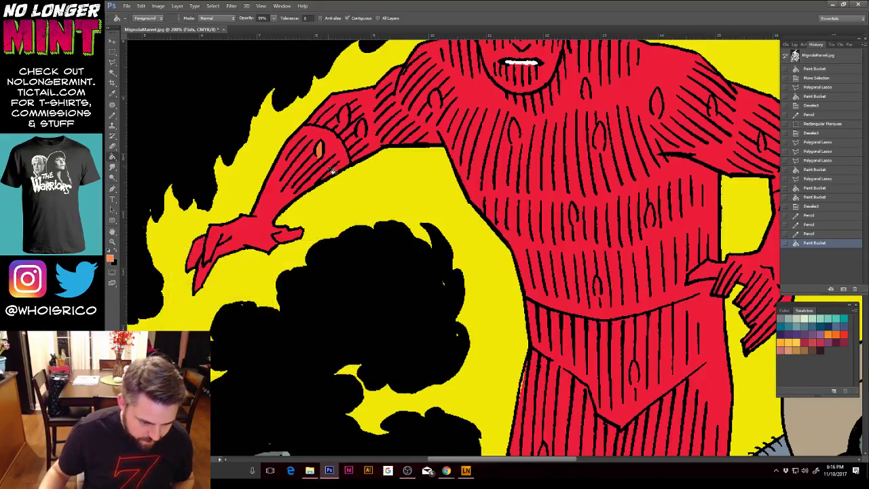
Step: Lasso the oval knots on the red flaming figure's outstretched upper arm, shoulder, chest and upper abdomen into one selection
left_click(113, 62)
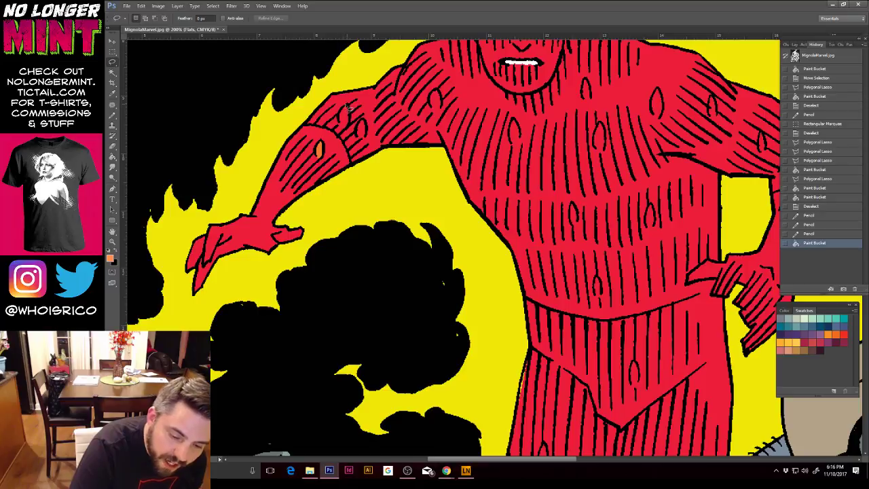
mouse_move(343, 116)
left_mouse_down()
mouse_move(345, 132)
mouse_move(354, 131)
mouse_move(351, 108)
mouse_move(365, 124)
mouse_move(357, 133)
mouse_move(363, 138)
mouse_move(364, 125)
left_mouse_up()
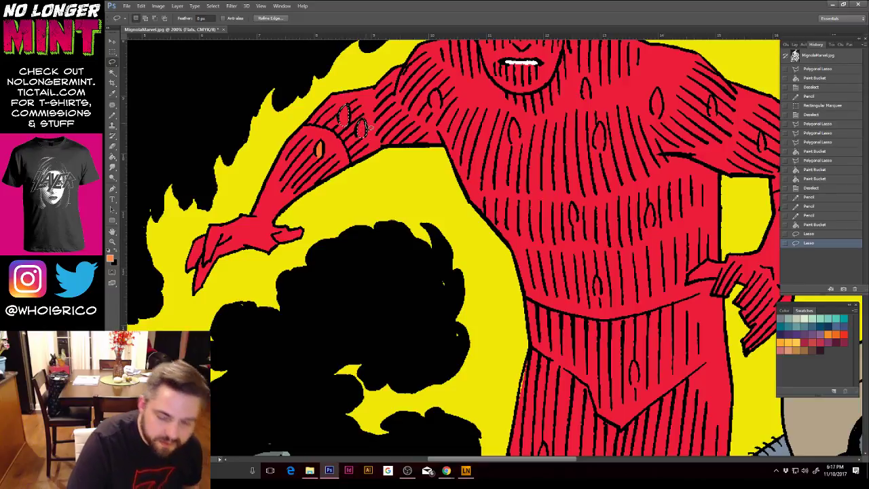
mouse_move(438, 97)
left_mouse_down()
mouse_move(434, 90)
mouse_move(431, 109)
mouse_move(444, 117)
mouse_move(435, 91)
left_mouse_up()
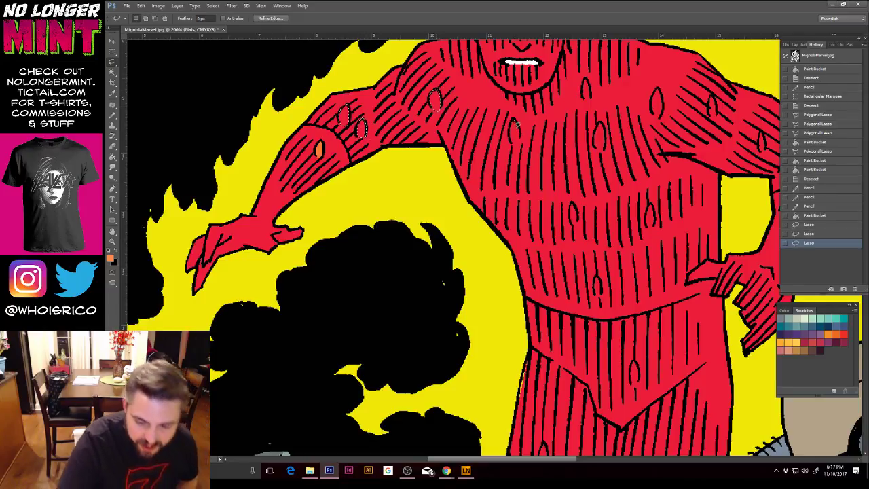
mouse_move(516, 122)
left_mouse_down()
mouse_move(514, 152)
mouse_move(524, 146)
mouse_move(516, 123)
left_mouse_up()
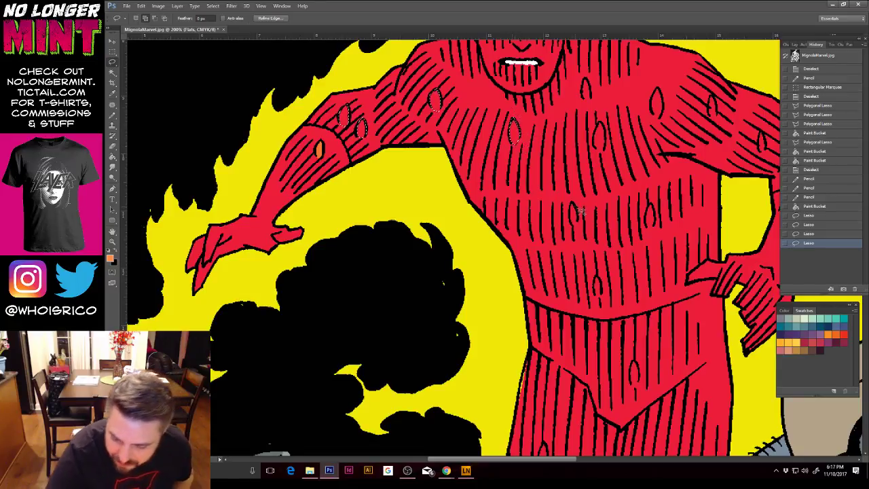
mouse_move(572, 213)
left_mouse_down()
mouse_move(581, 230)
mouse_move(574, 204)
left_mouse_up()
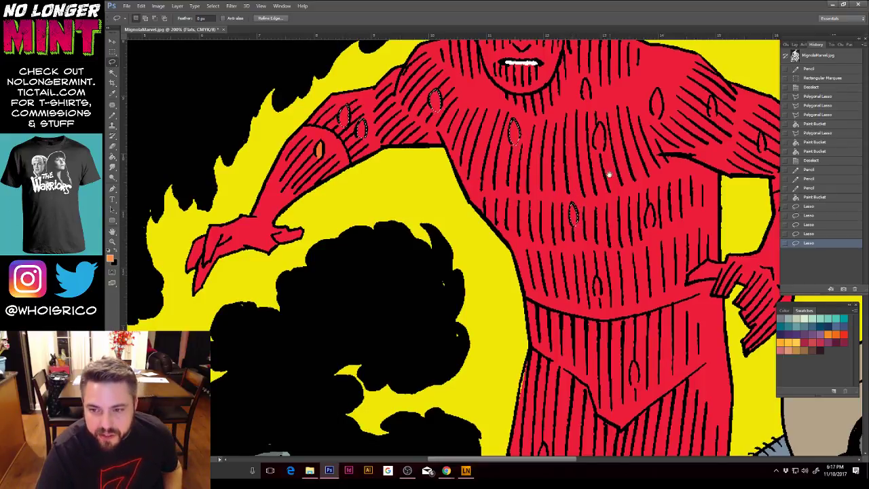
Step: Add the two central chest knots and the one near the bent arm's shoulder to the lasso selection
scroll(607, 156, "up", 2)
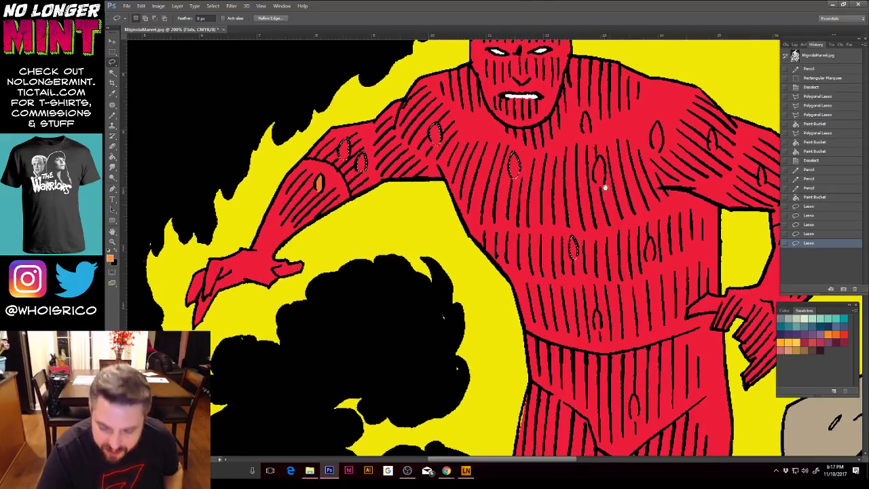
mouse_move(602, 160)
left_mouse_down()
mouse_move(598, 190)
mouse_move(610, 180)
mouse_move(607, 144)
mouse_move(585, 103)
mouse_move(582, 132)
left_mouse_up()
mouse_move(660, 126)
left_mouse_down()
mouse_move(656, 158)
mouse_move(666, 154)
mouse_move(663, 109)
left_mouse_up()
Step: Add the knots along the red figure's bent arm, from upper arm past the elbow to the forearm, to the selection
left_click_drag(700, 172, 605, 182)
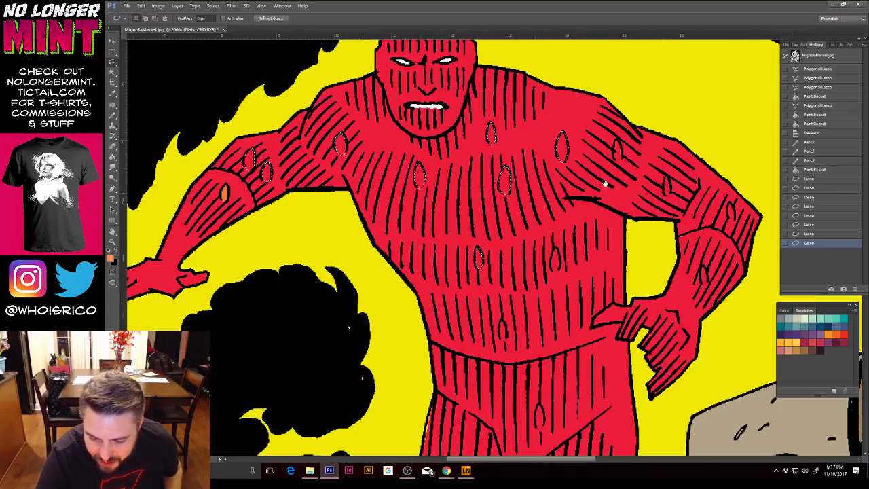
mouse_move(619, 143)
left_mouse_down()
mouse_move(624, 170)
mouse_move(620, 126)
left_mouse_up()
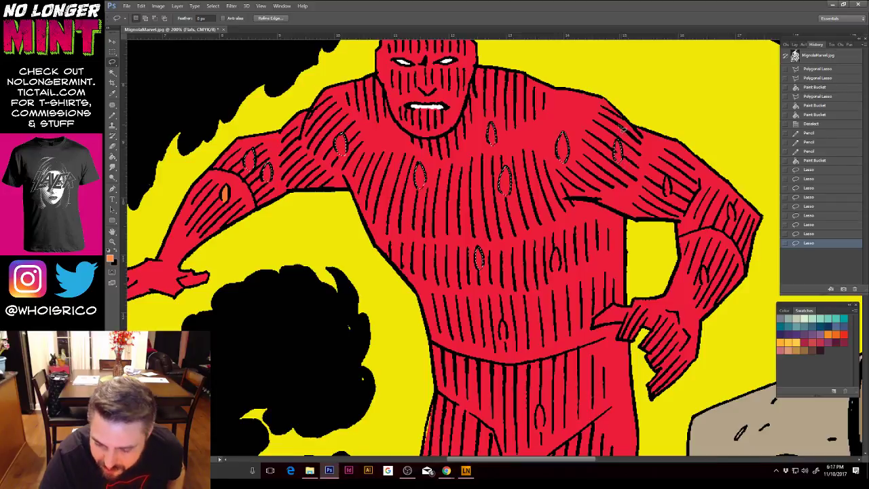
left_click_drag(668, 199, 666, 175)
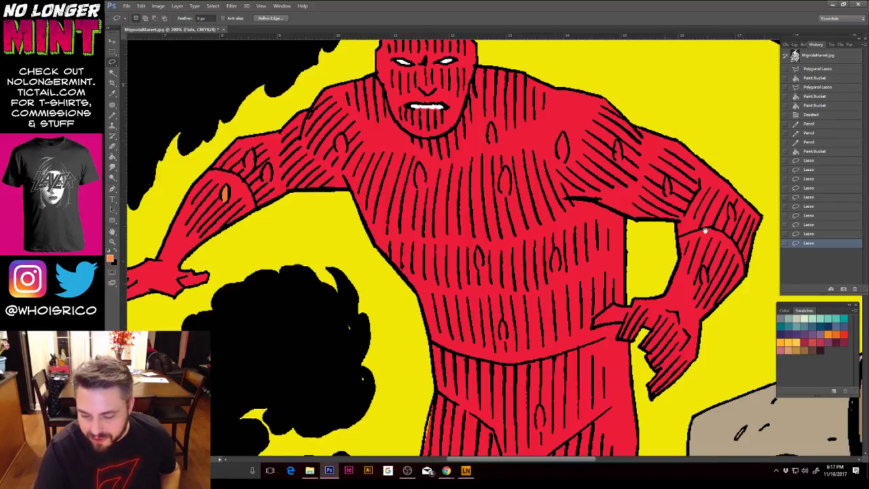
left_click_drag(705, 229, 672, 179)
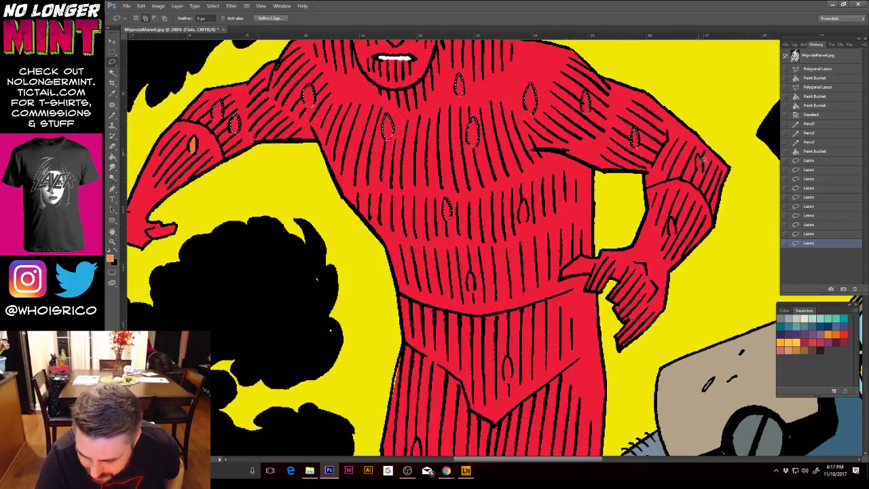
mouse_move(705, 168)
left_mouse_down()
mouse_move(698, 155)
mouse_move(707, 172)
left_mouse_up()
mouse_move(671, 231)
left_mouse_down()
mouse_move(679, 242)
mouse_move(676, 216)
left_mouse_up()
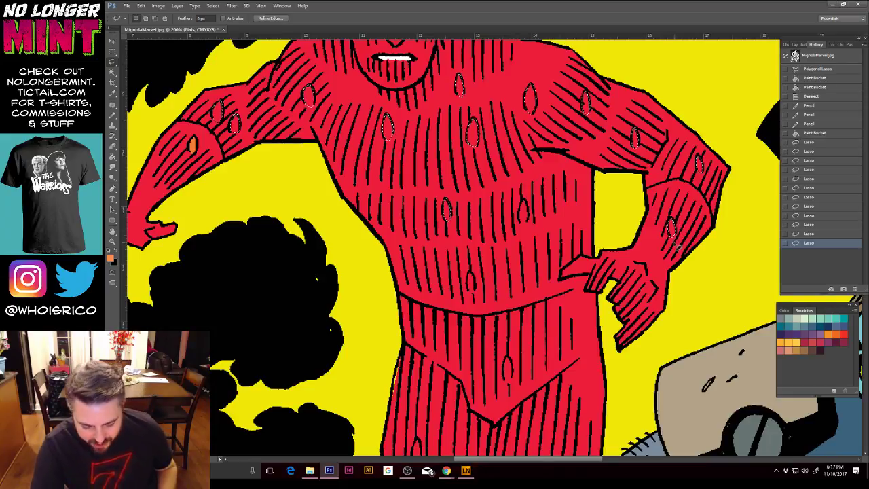
Step: Extend the lasso selection with the remaining knots on the red figure's abdomen, forehead, pelvis and thigh
mouse_move(526, 202)
left_mouse_down()
mouse_move(525, 231)
mouse_move(533, 225)
mouse_move(523, 201)
left_mouse_up()
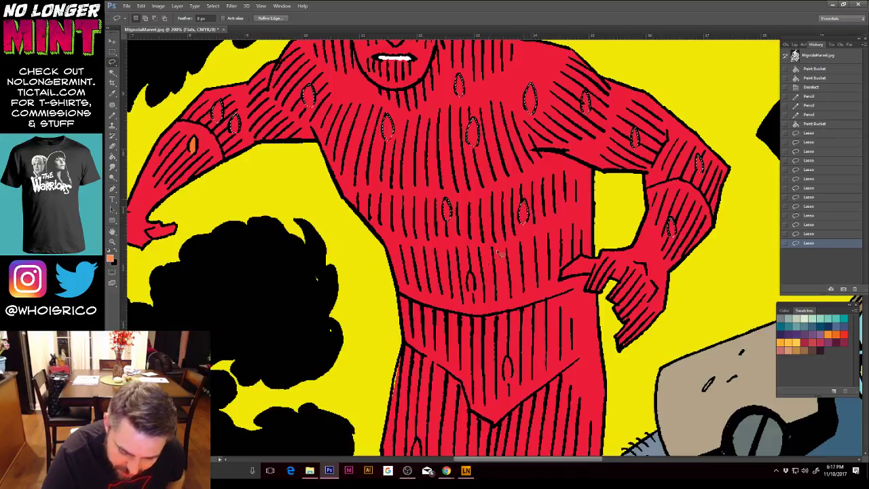
mouse_move(472, 273)
left_mouse_down()
mouse_move(470, 295)
mouse_move(480, 287)
mouse_move(473, 268)
left_mouse_up()
key("ctrl+minus")
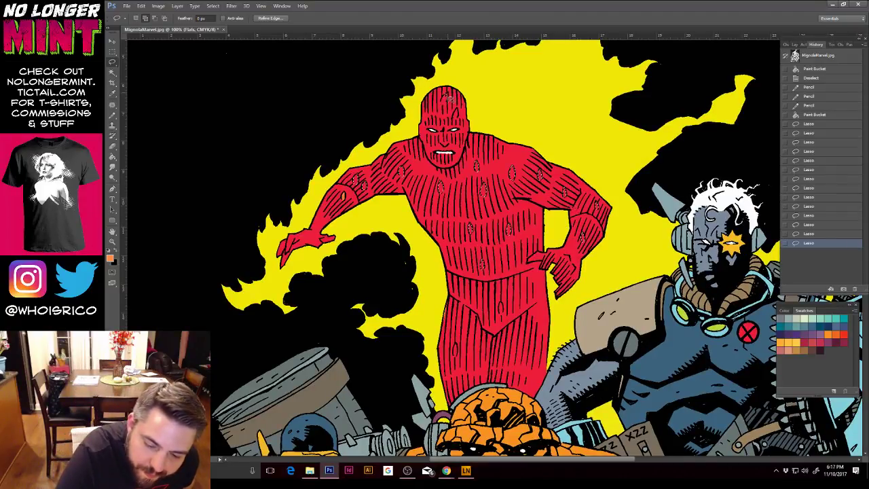
mouse_move(449, 104)
left_mouse_down()
mouse_move(448, 94)
mouse_move(456, 120)
mouse_move(459, 108)
left_mouse_up()
left_click_drag(504, 312, 509, 301)
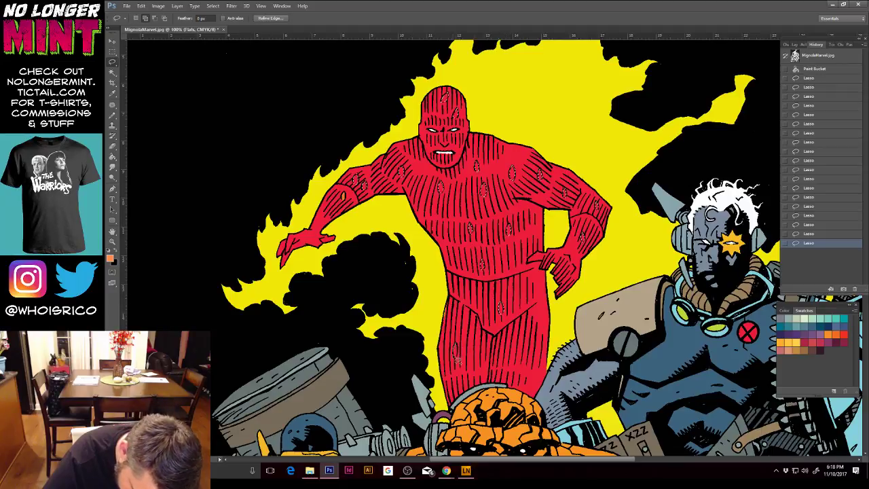
left_click_drag(461, 348, 459, 340)
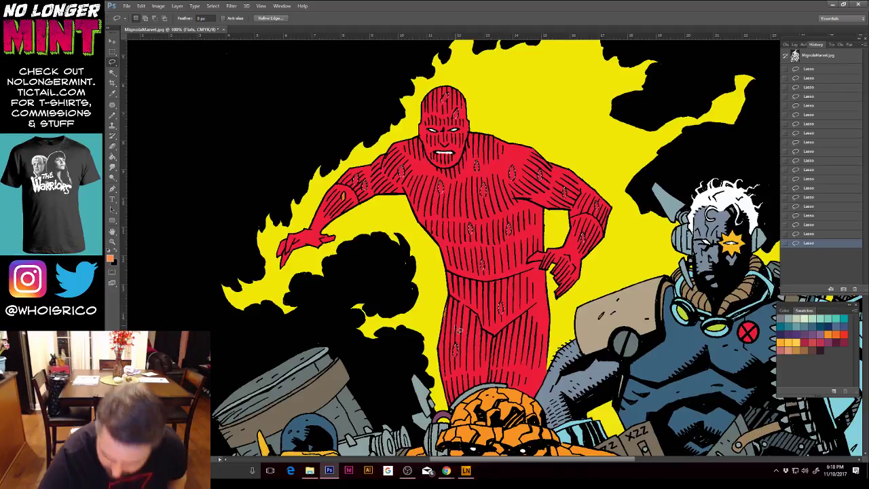
Step: Fill the selected knots on the red figure with the current light orange using the Paint Bucket, and deselect
key("g")
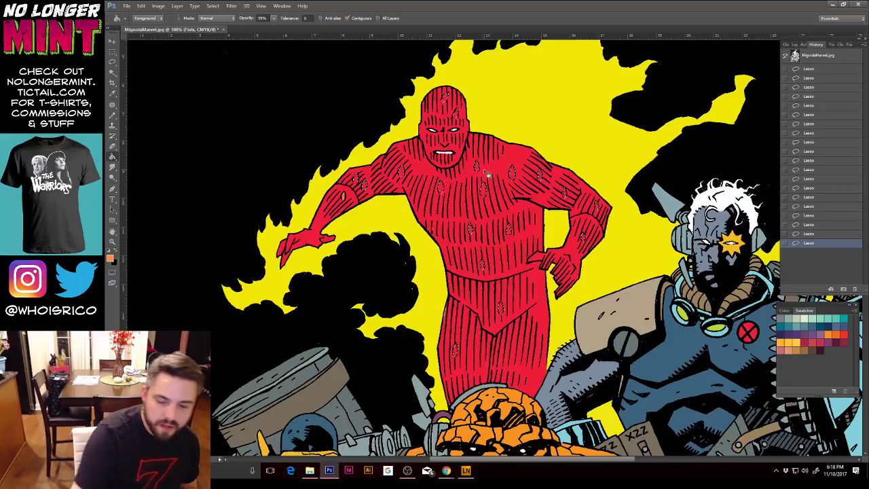
left_click(501, 183)
key("ctrl+minus")
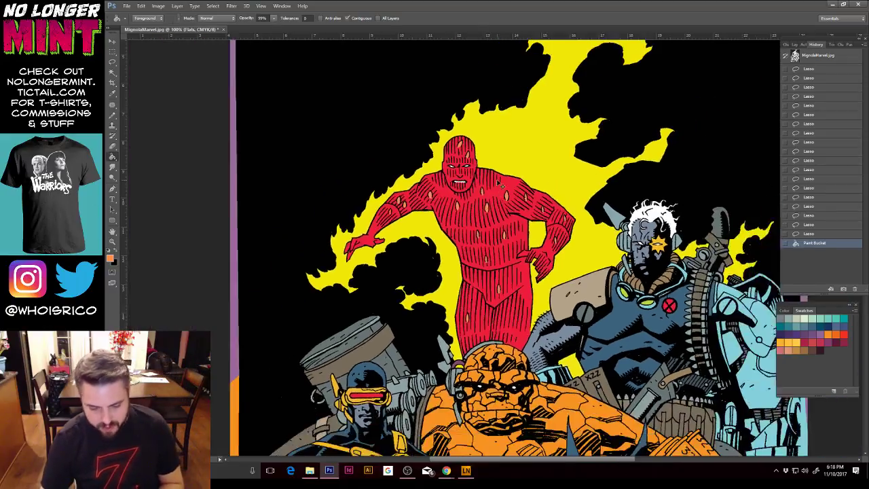
key("ctrl+d")
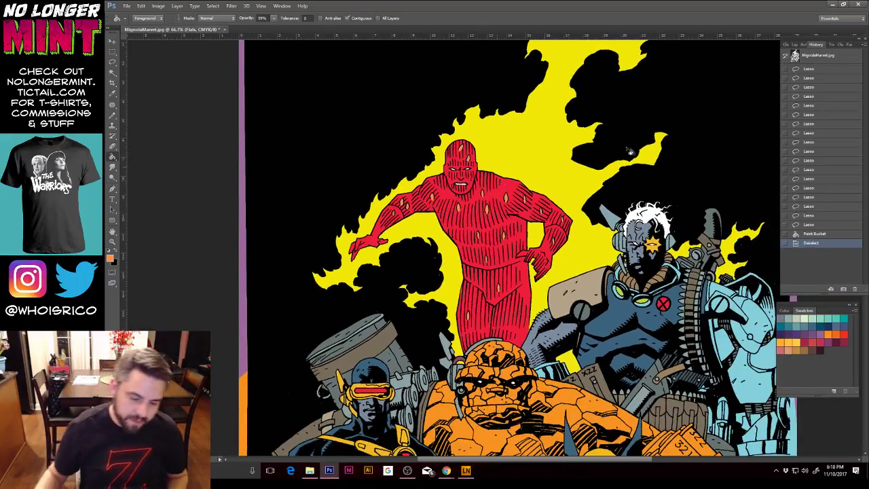
Step: Examine the coloured figures and the whole page for areas that still need flat colour or correction
scroll(631, 199, "down", 5)
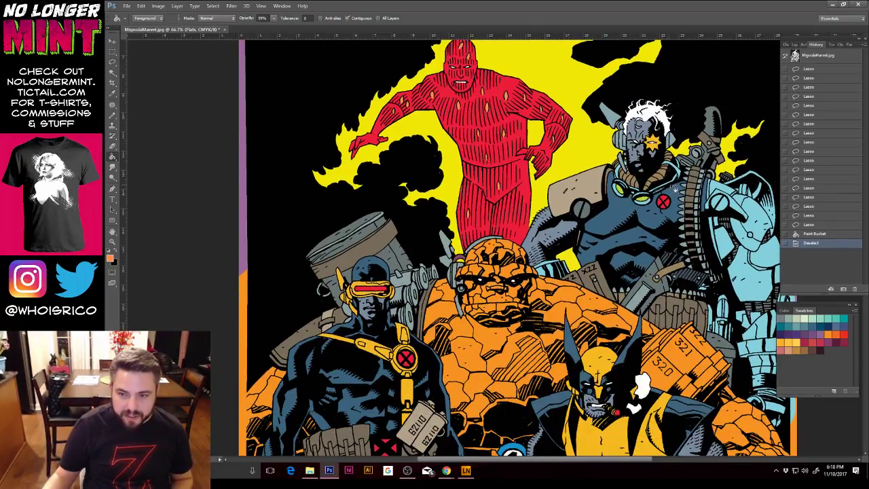
scroll(714, 208, "right", 4)
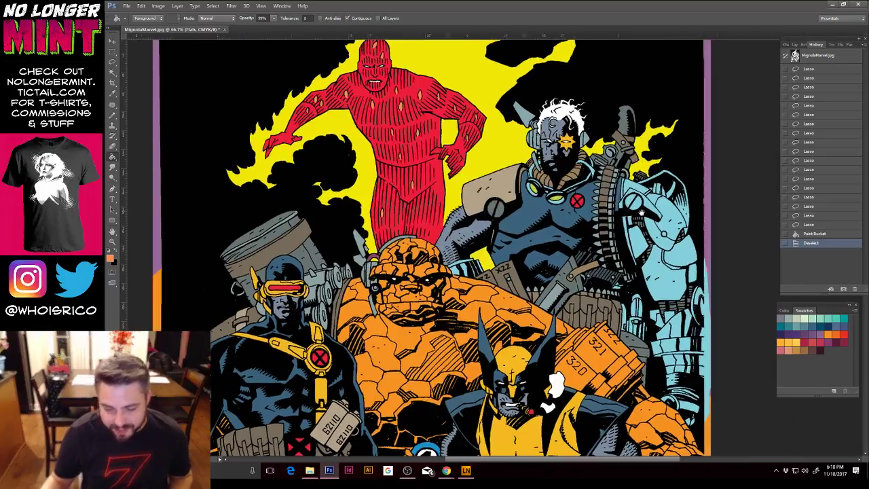
key("l")
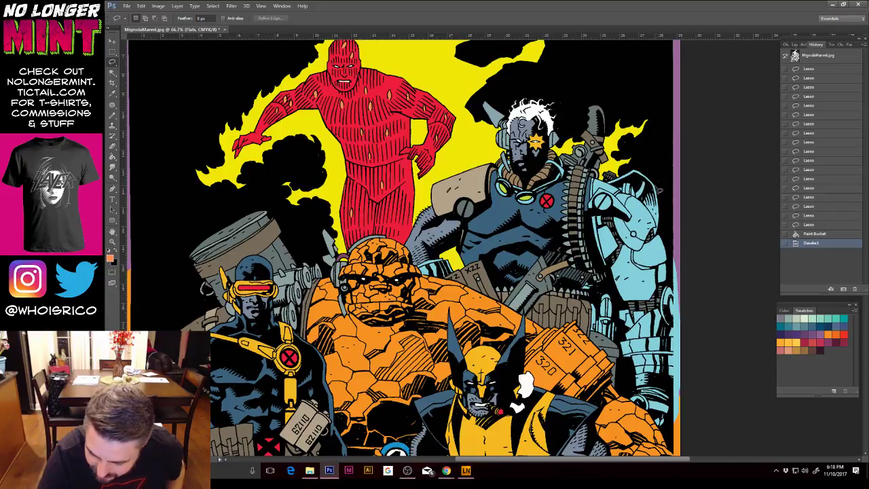
scroll(662, 195, "down", 2)
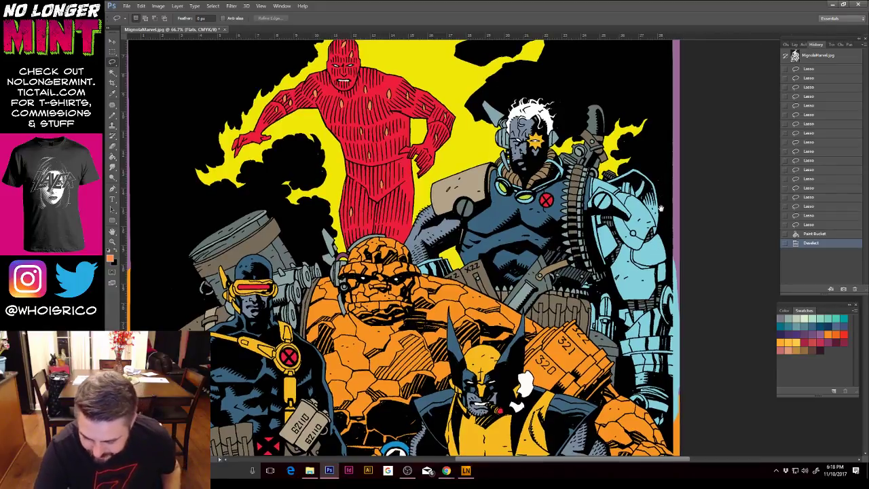
scroll(661, 197, "down", 1)
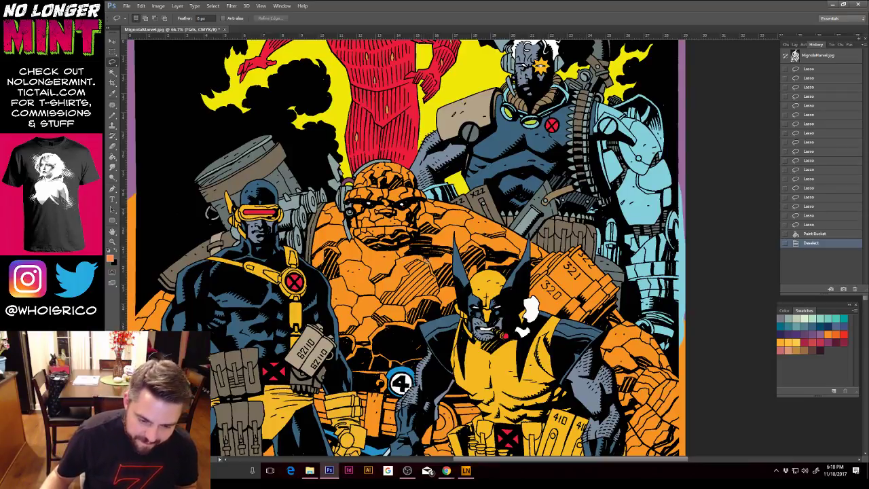
key("ctrl+minus")
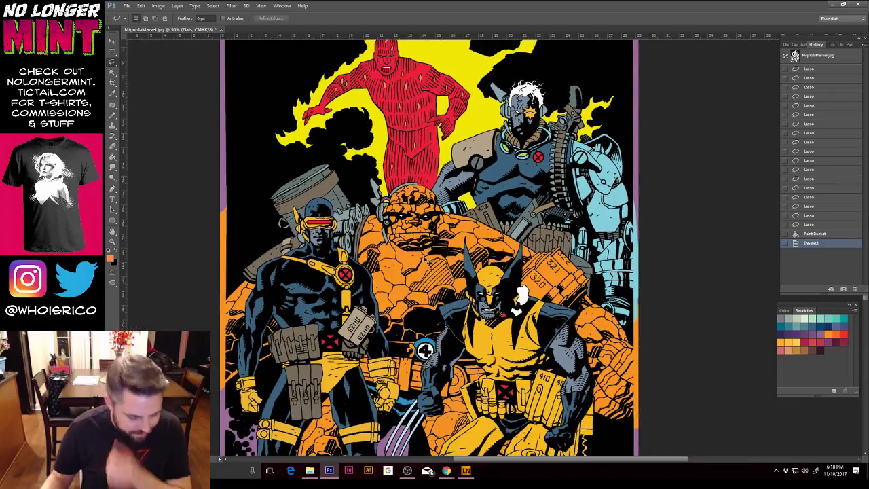
key("ctrl+minus")
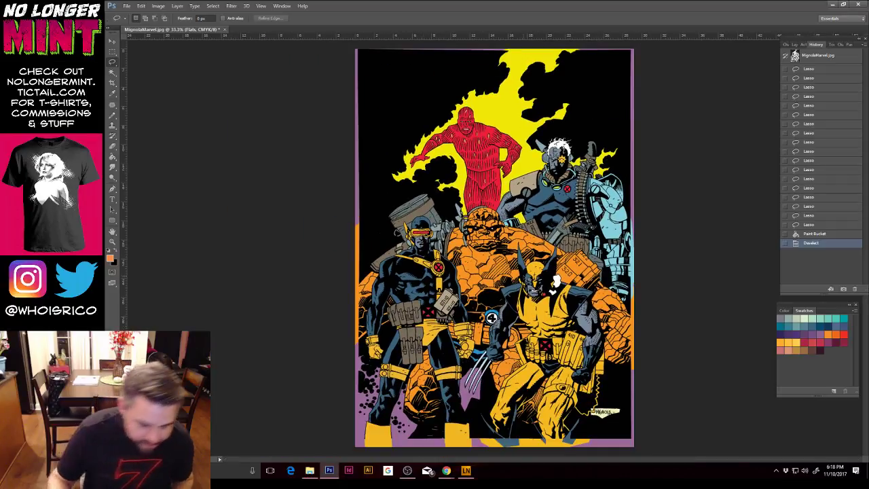
Step: Sample the brown of the white-haired figure's ammo pouches and touch up the small area below the gun with the Pencil
left_click(112, 241)
left_click_drag(491, 317, 595, 296)
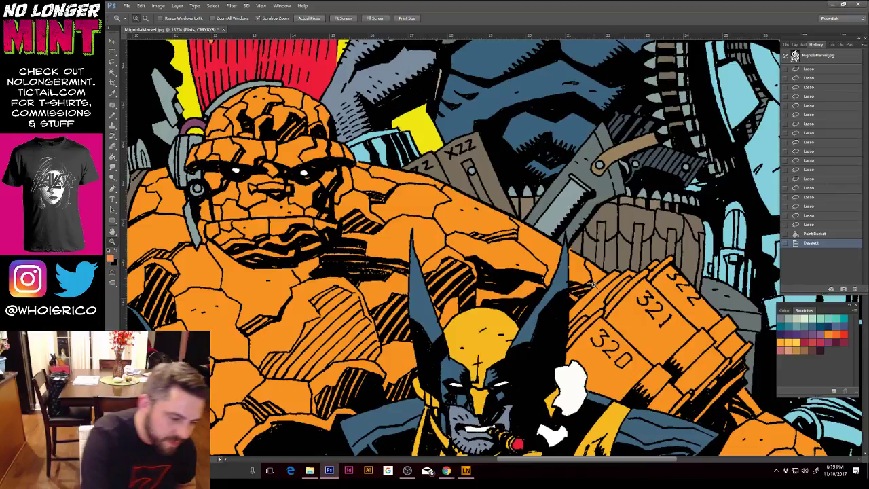
left_click(114, 116)
left_click(573, 243, "alt")
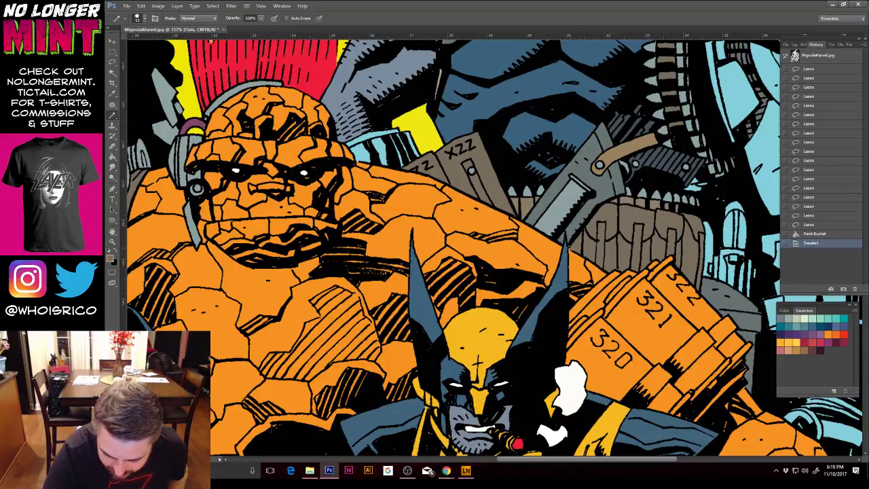
left_click(574, 234)
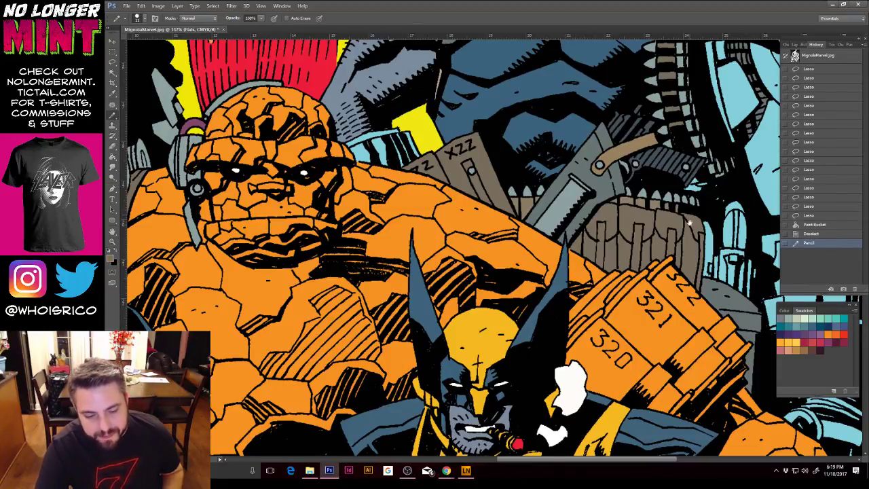
Step: Lasso the light blue metal cuff behind the orange rock figure's shoulder, subtracting the overlap with his head
left_click(112, 62)
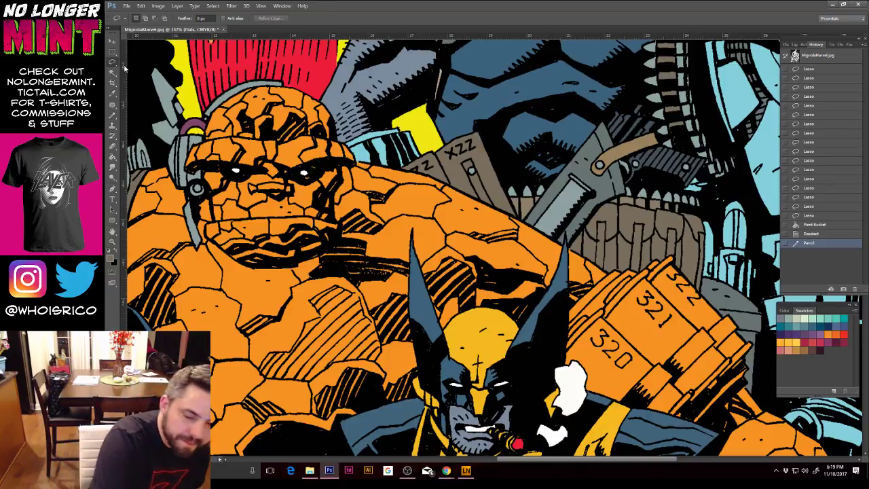
mouse_move(360, 132)
left_mouse_down()
mouse_move(331, 148)
mouse_move(452, 162)
mouse_move(350, 128)
left_mouse_up()
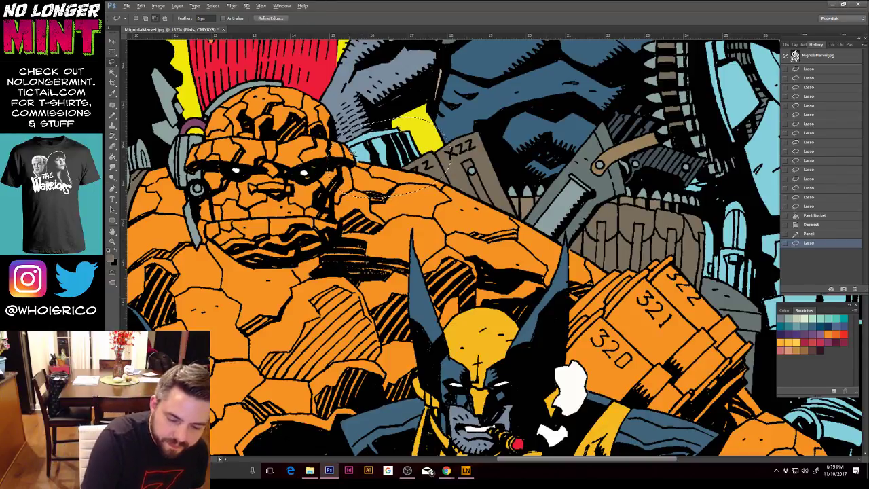
mouse_move(364, 148)
left_mouse_down()
mouse_move(403, 135)
mouse_move(391, 121)
mouse_move(339, 153)
left_mouse_up()
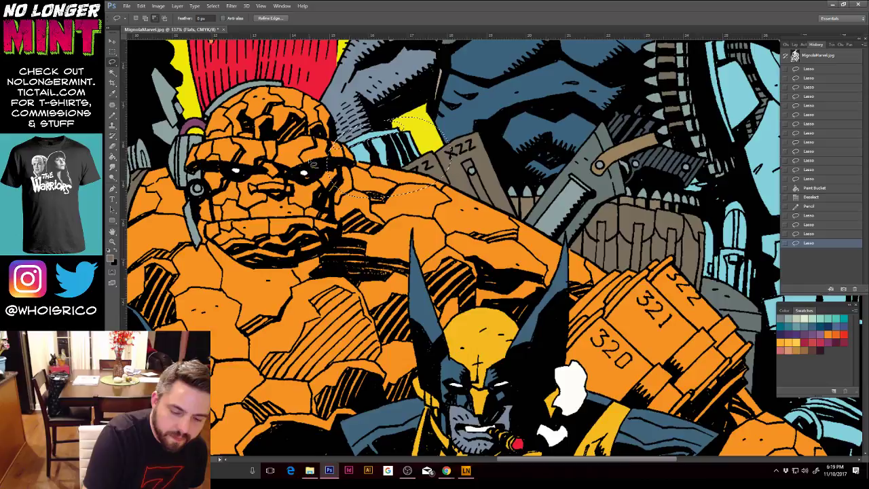
Step: Set the foreground to a muted light teal, fill the selected metal cuff with the Paint Bucket, and deselect
left_click(112, 259)
left_click(211, 275)
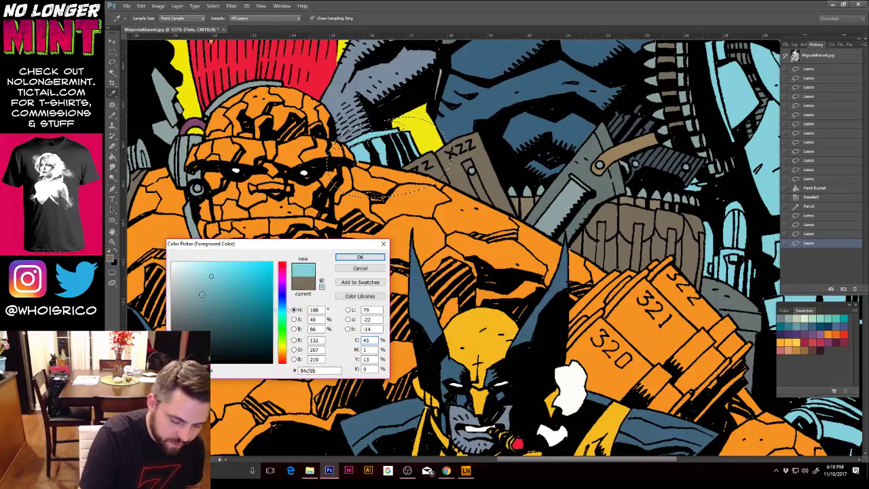
left_click(360, 257)
key("g")
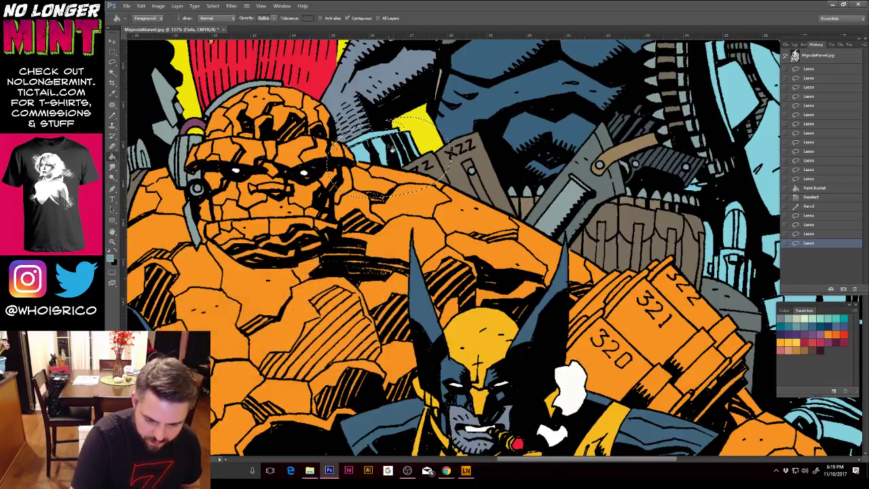
left_click(392, 149)
key("ctrl+d")
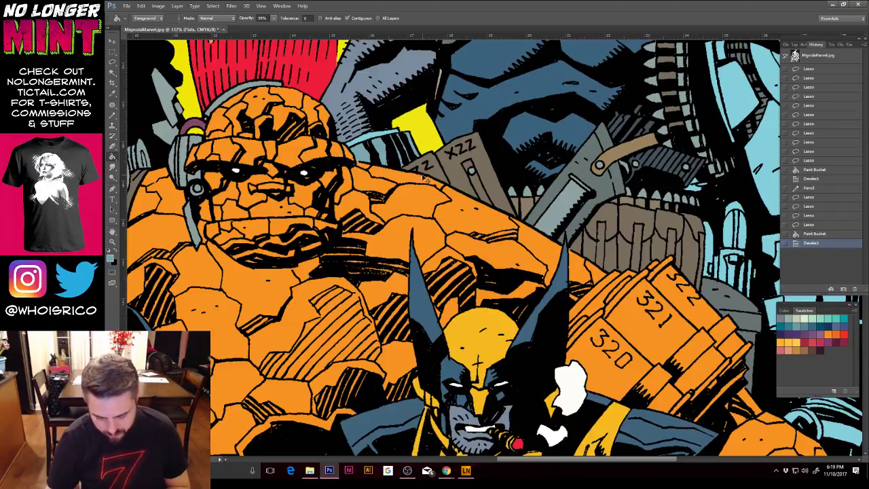
key("ctrl+minus")
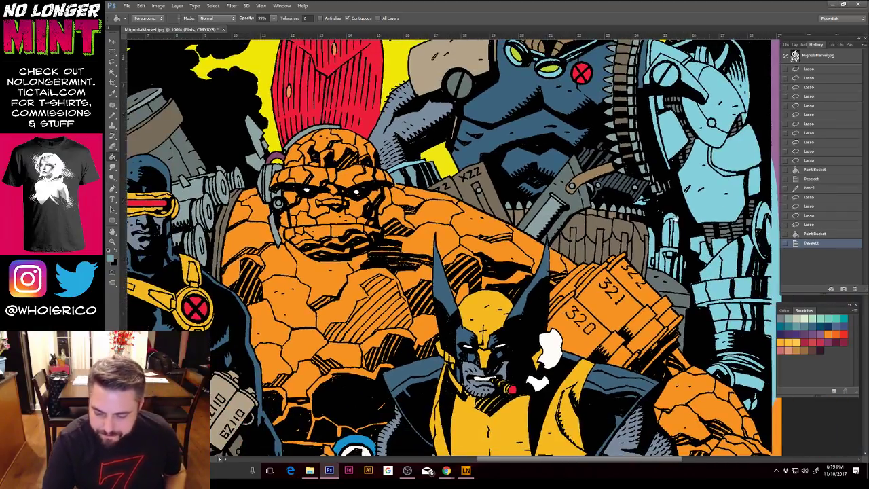
Step: Lasso the orange side flap of the pack numbered 320 and 321, behind the yellow-masked figure's shoulder, refining the selection along its edges
scroll(685, 231, "down", 2)
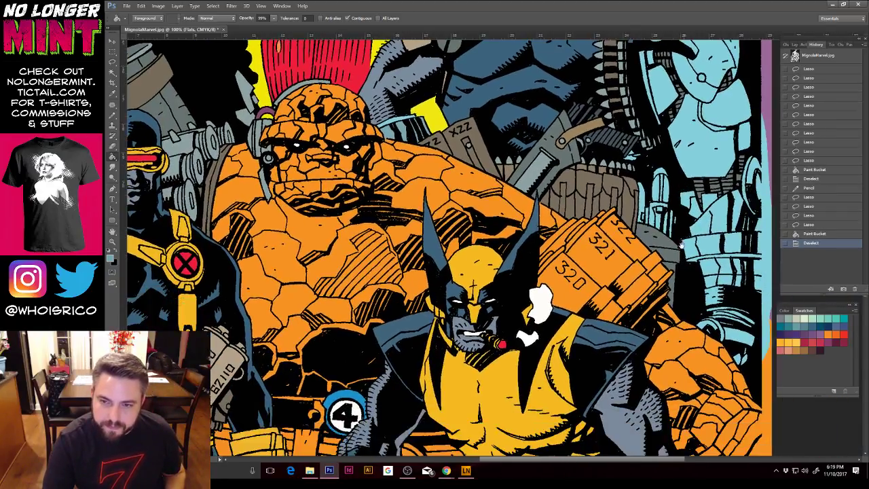
scroll(681, 245, "down", 4)
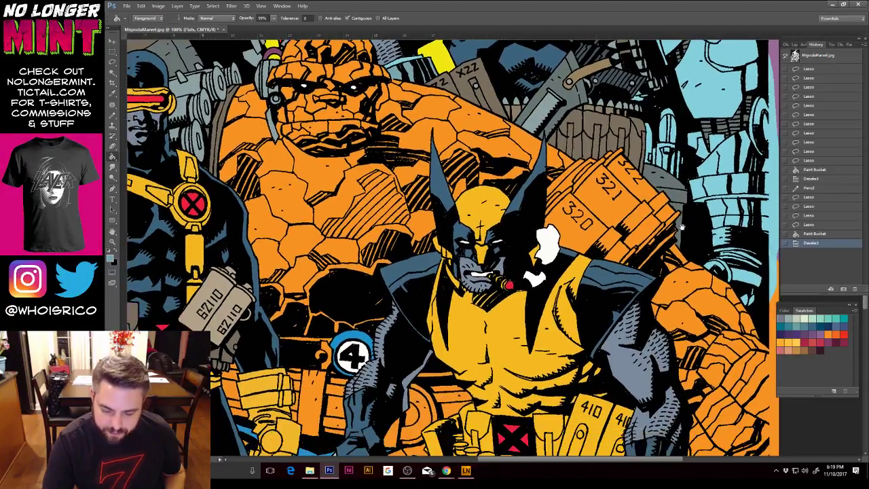
left_click_drag(682, 226, 681, 218)
left_click(112, 61)
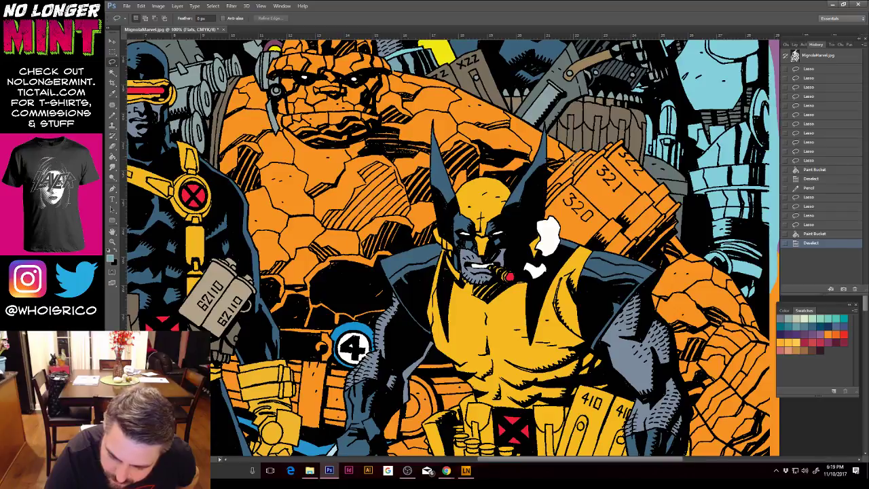
left_click_drag(575, 155, 577, 157)
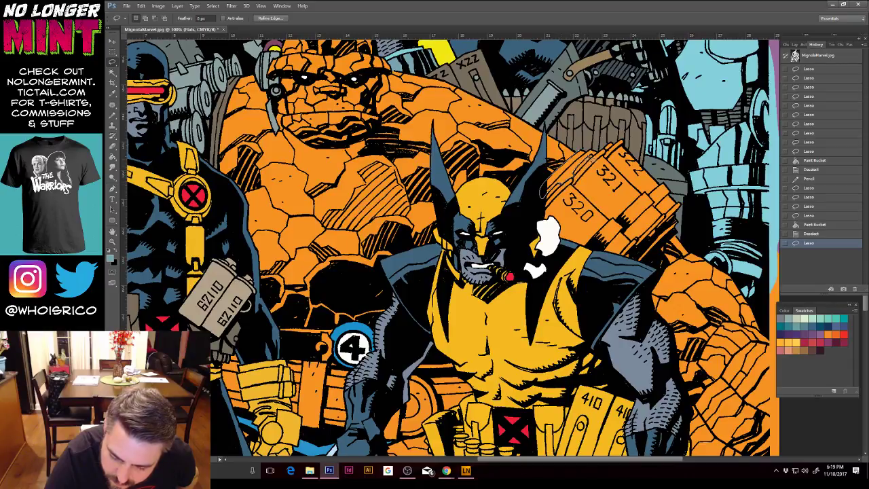
left_click_drag(596, 155, 561, 187)
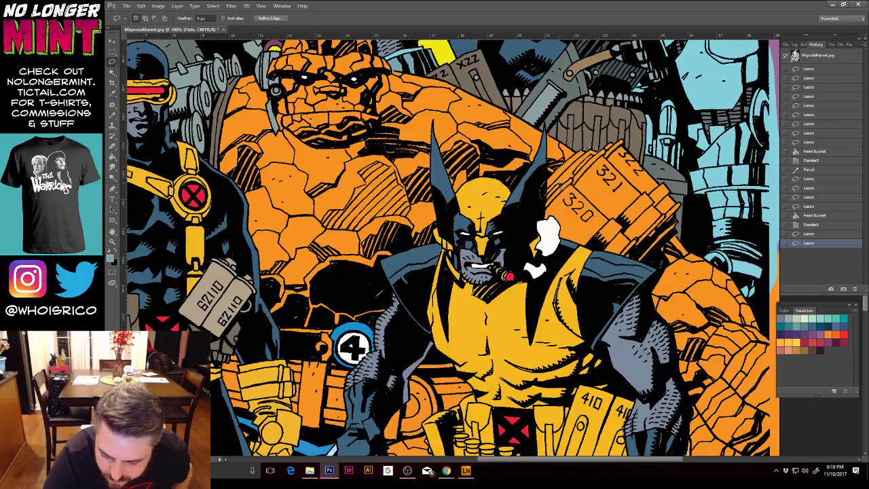
left_click_drag(588, 150, 584, 150)
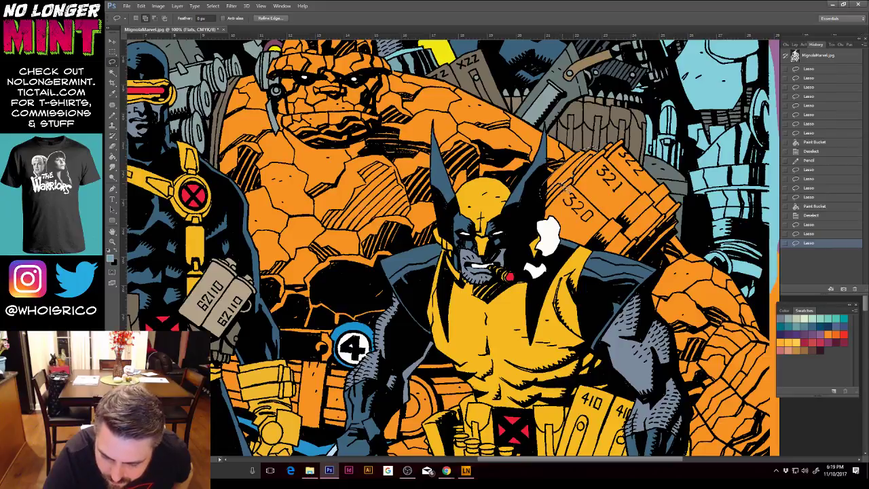
left_click_drag(571, 179, 560, 184)
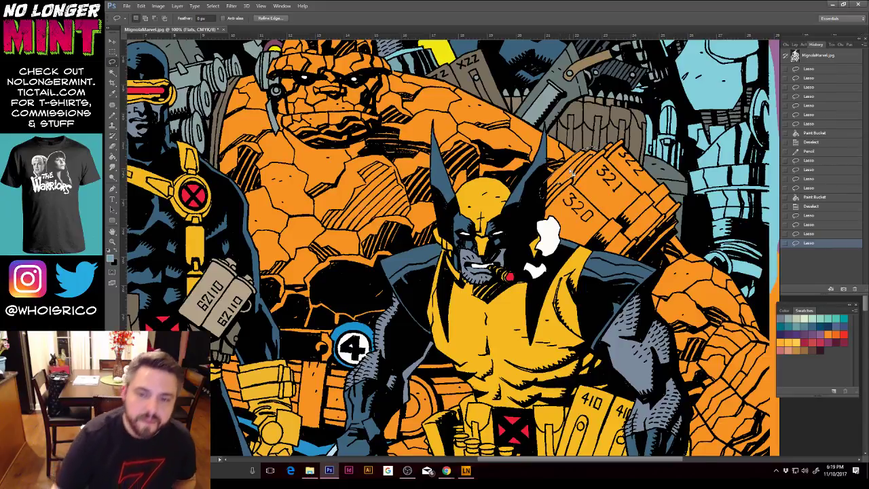
Step: Sample the grey-brown beside the orange rock figure's shoulder, adjust it to a warmer brown, and fill the pack's selected side flap
left_click(120, 158)
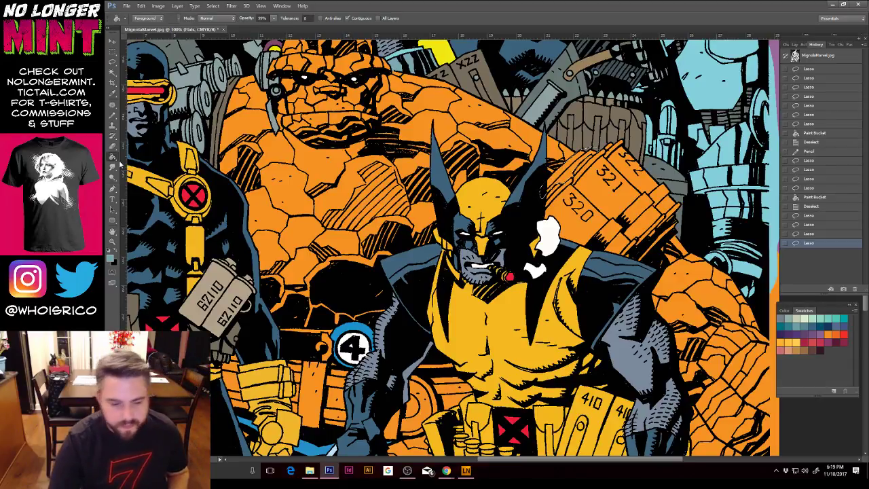
left_click(217, 117, "alt")
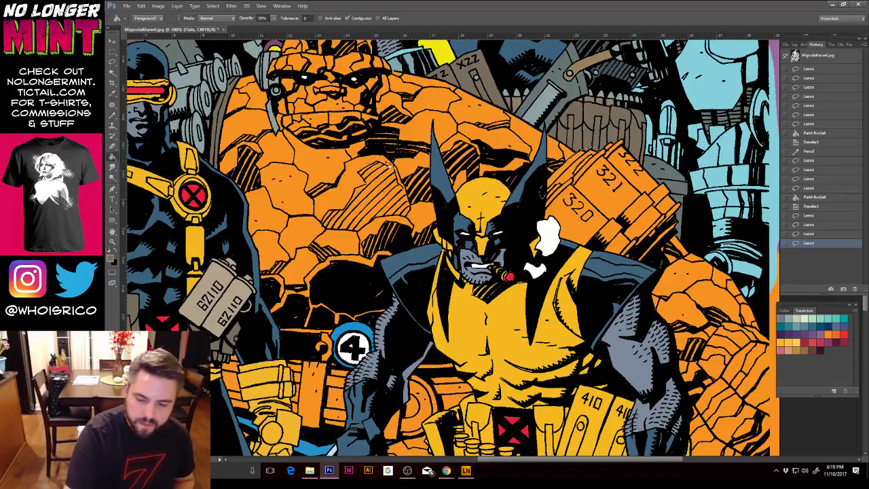
left_click(111, 259)
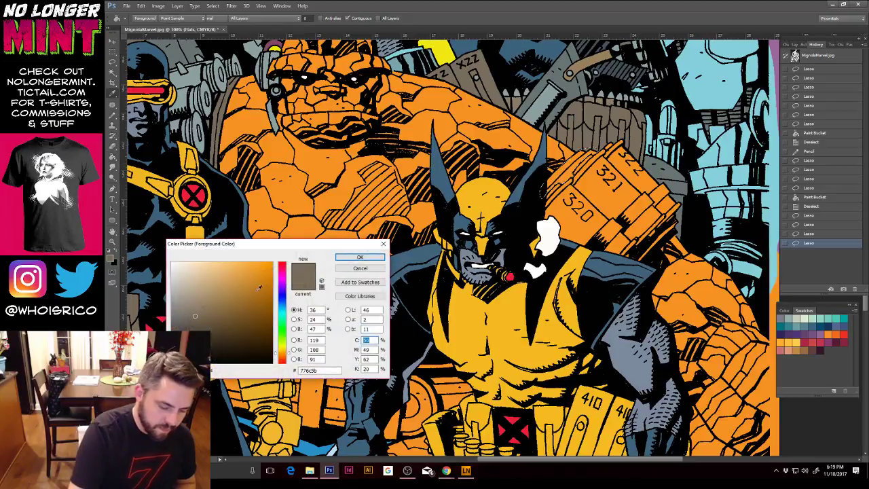
left_click(360, 257)
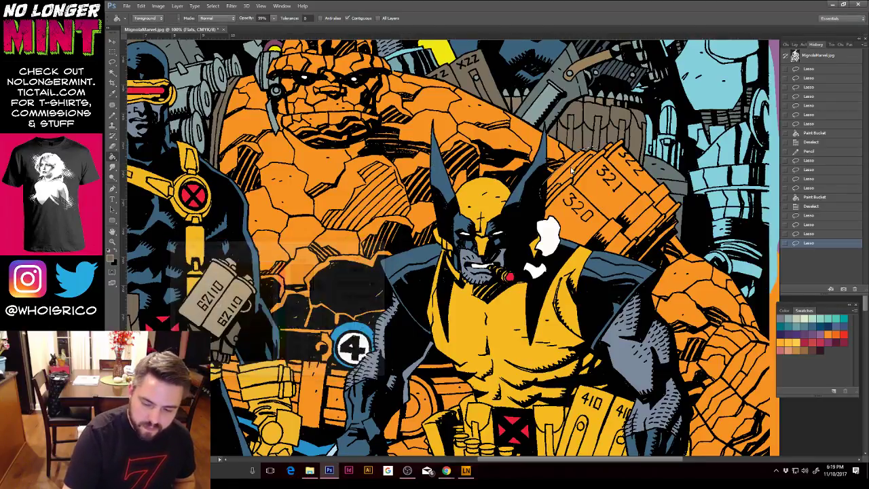
left_click(582, 166)
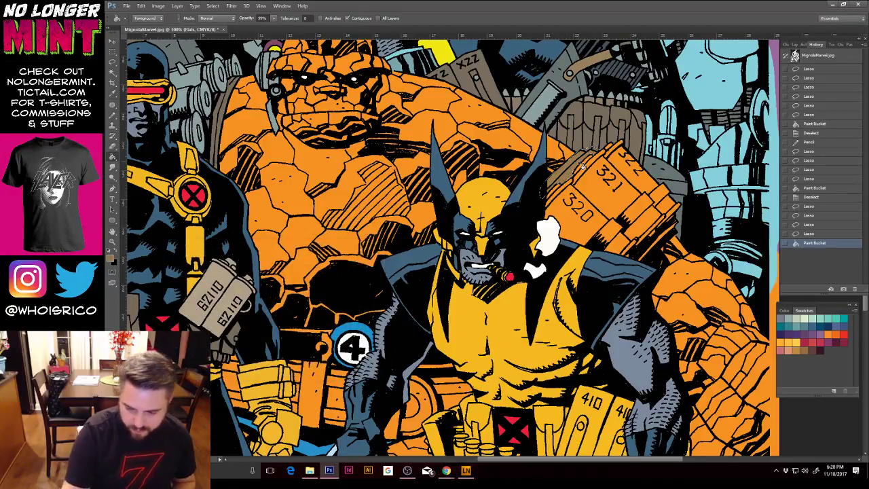
Step: Lasso and fill the strip along the pack's lower edge with the same brown, deselect, and touch up the nearby edge with the Pencil
key("l")
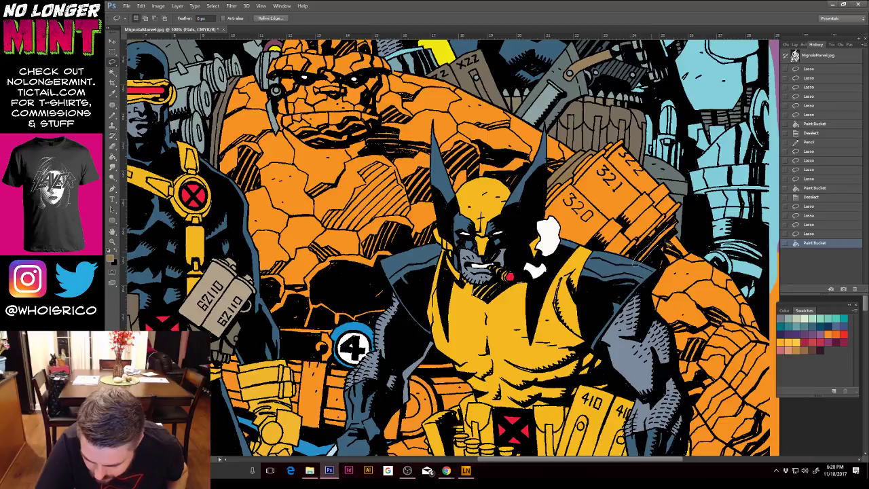
left_click_drag(675, 221, 669, 231)
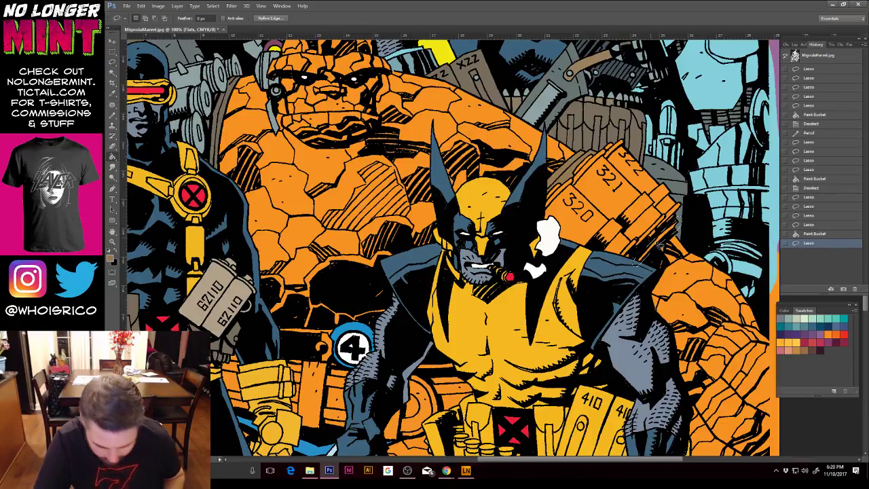
key("g")
left_click(683, 231)
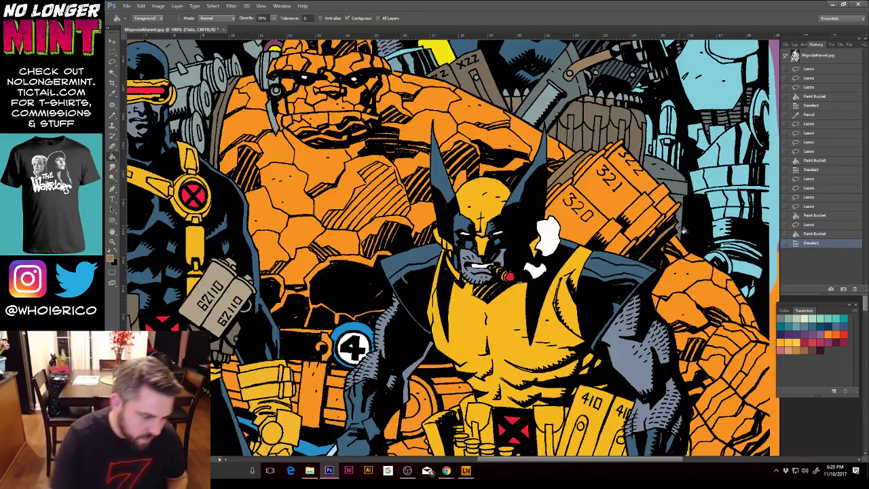
key("ctrl+d")
left_click(112, 116)
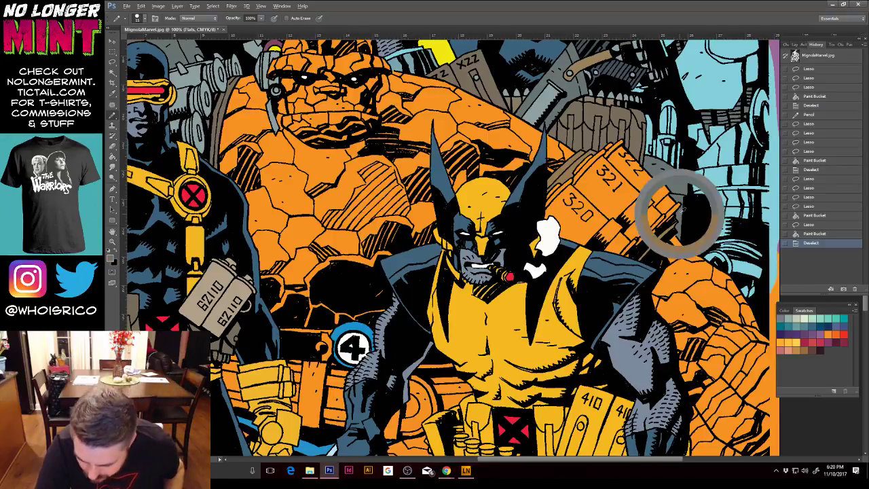
left_click_drag(679, 209, 688, 194)
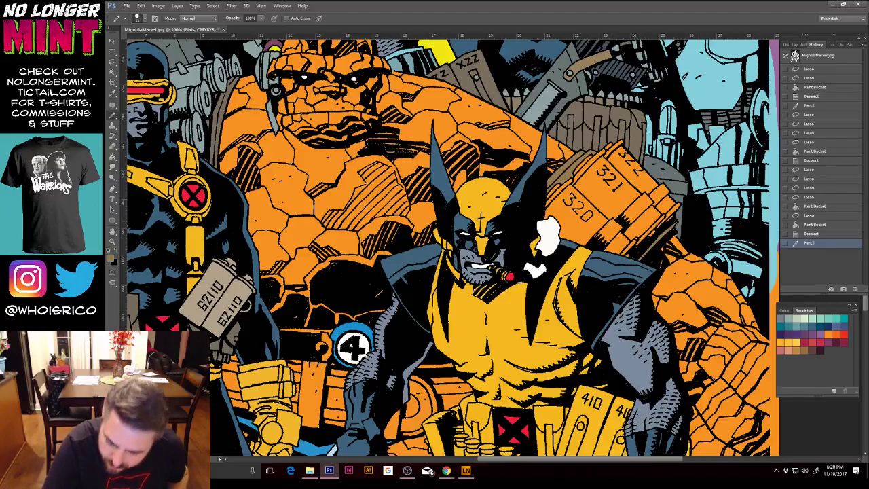
Step: Outline the strap across the numbered pack with the Polygonal Lasso and fill it with the brown
left_click_drag(112, 61, 150, 70)
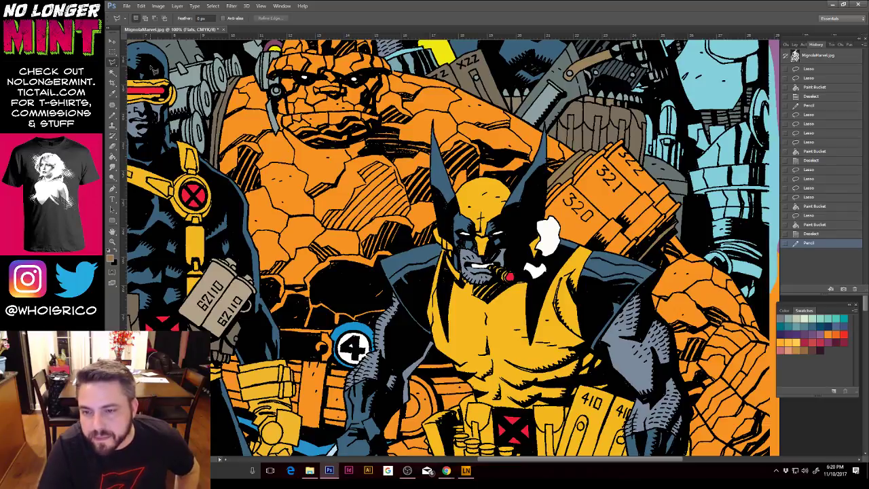
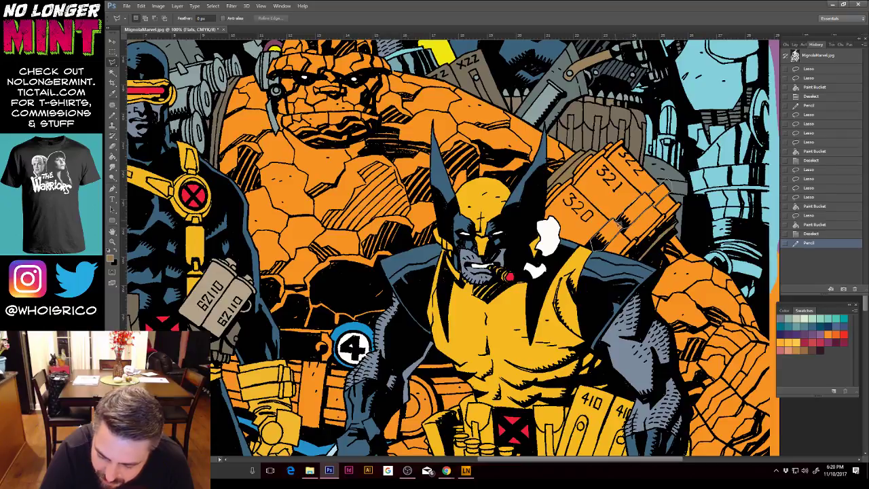
left_click(592, 245)
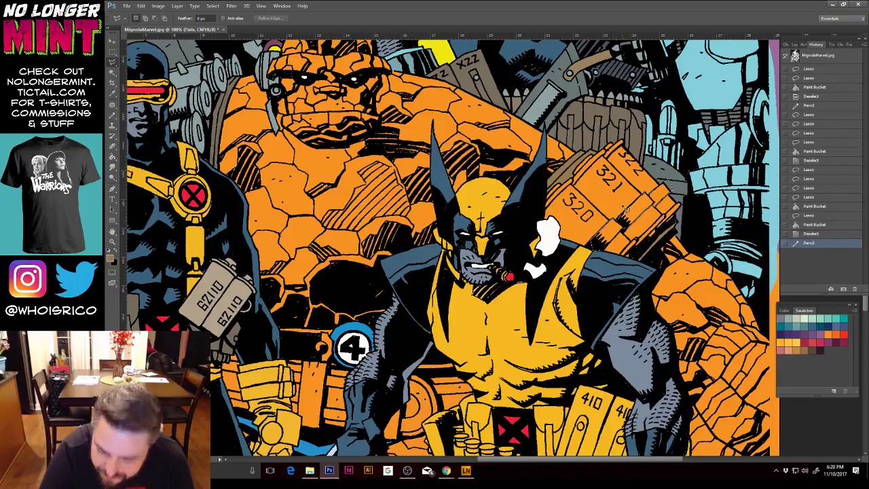
left_click(113, 157)
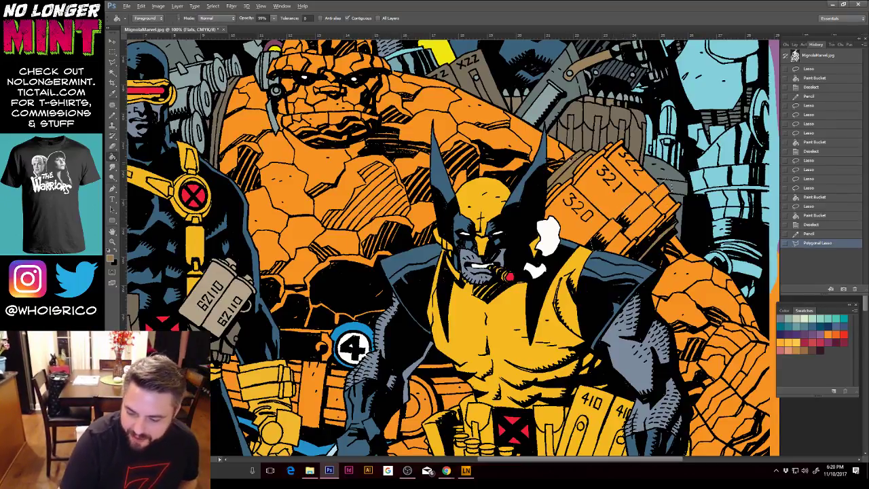
left_click(611, 234)
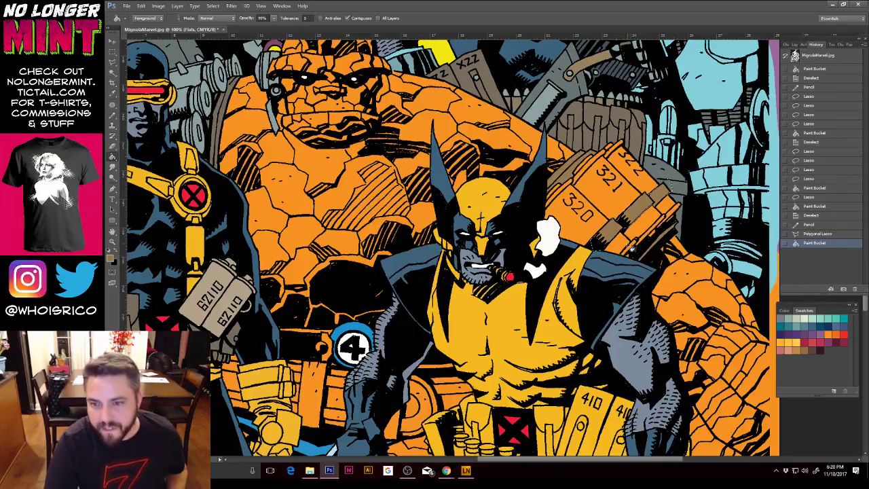
Step: Select the whole numbered pack with the Polygonal Lasso, following its outline behind the yellow-masked figure's shoulder
left_click(113, 52)
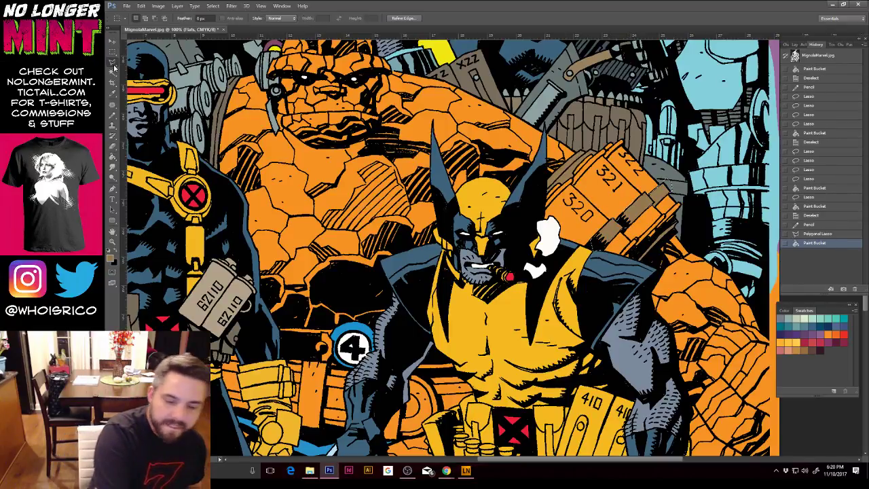
left_click(113, 63)
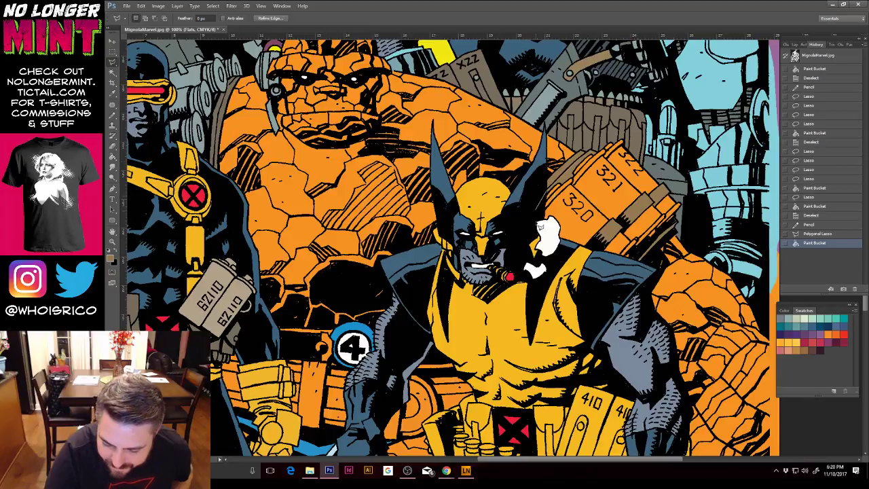
left_click(537, 222)
left_click(548, 251)
left_click(597, 273)
left_click(632, 260)
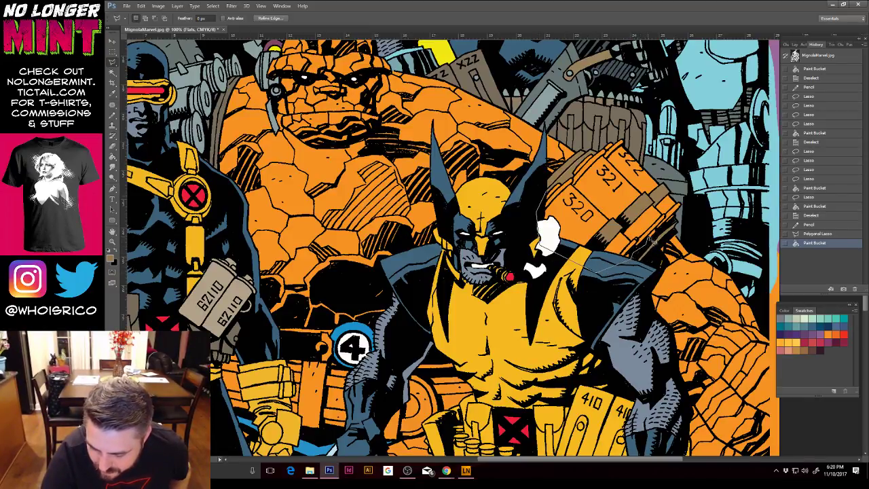
left_click_drag(671, 229, 674, 223)
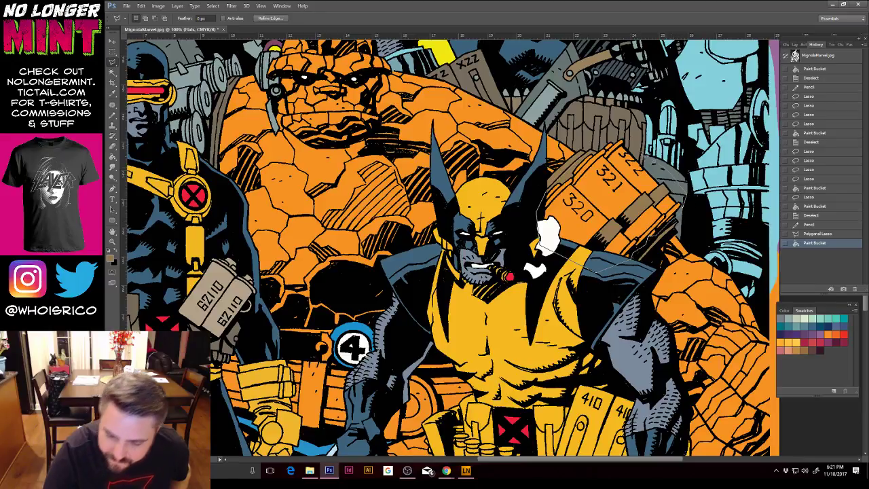
left_click(585, 157)
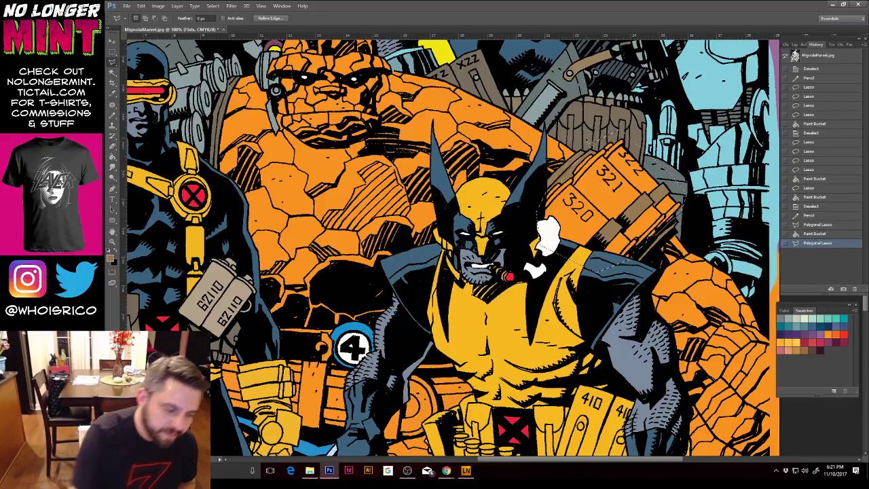
Step: Sample the grey of the machinery beside the visored figure, fill the pack's numbered panels and lower section with it, and deselect
key("g")
left_click(196, 120, "alt")
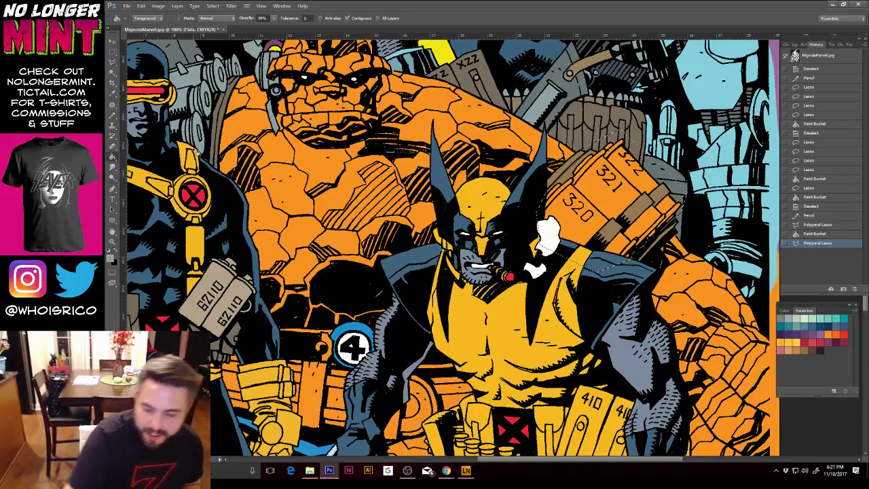
left_click(634, 176)
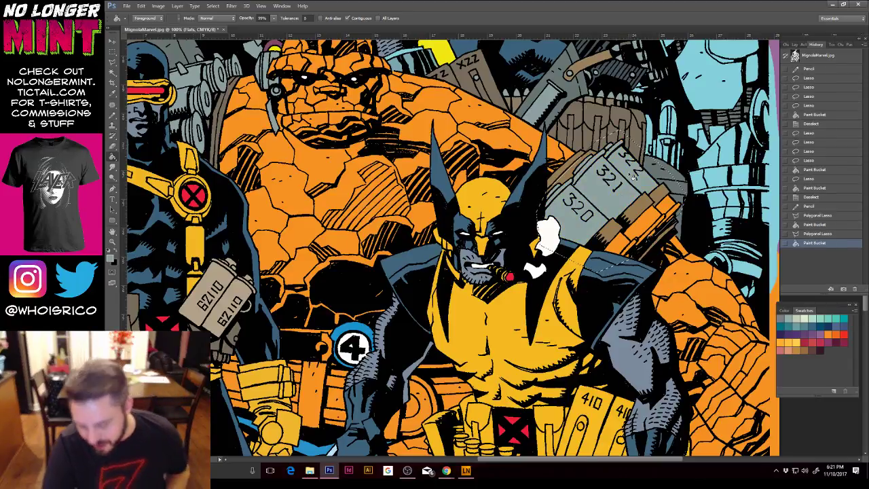
left_click(628, 234)
key("ctrl+minus")
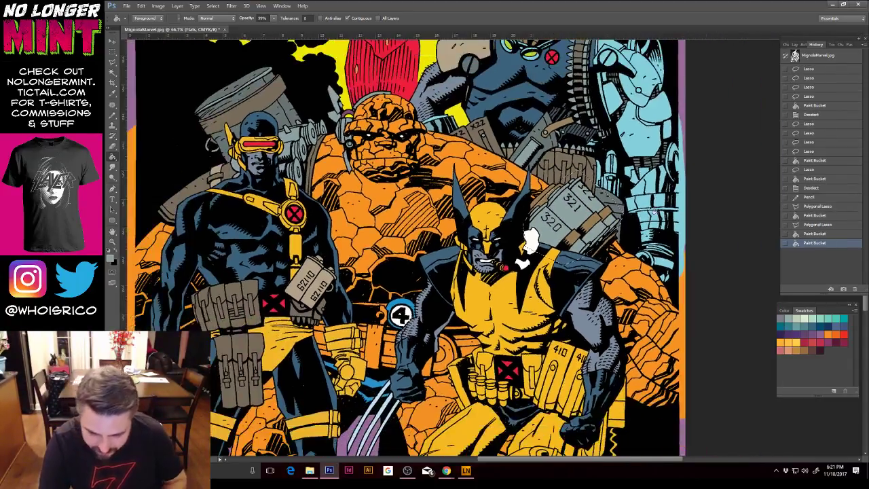
key("l")
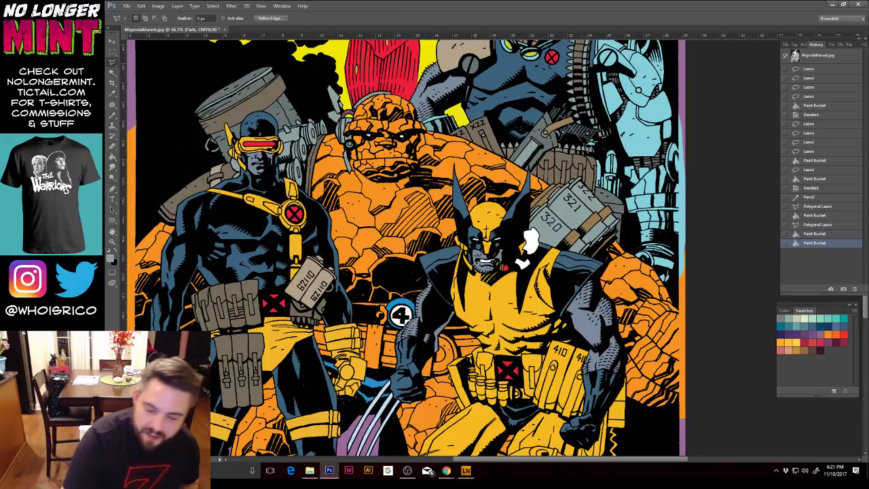
left_click(575, 105)
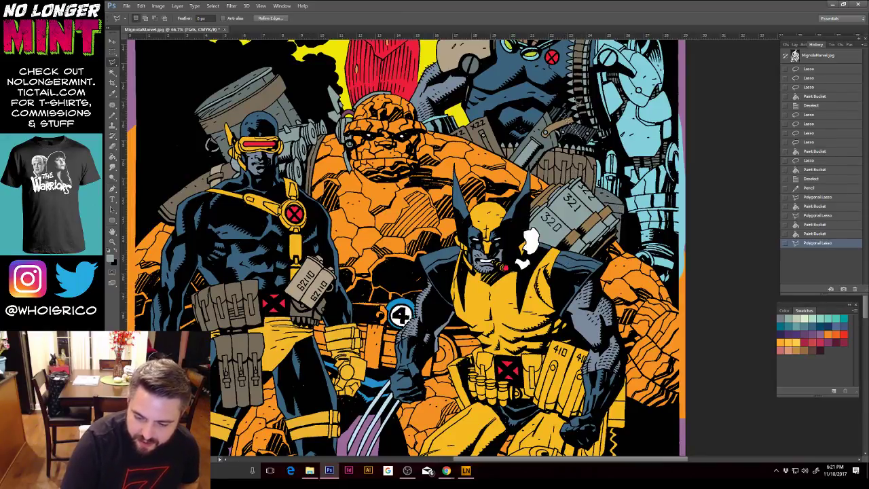
key("ctrl+d")
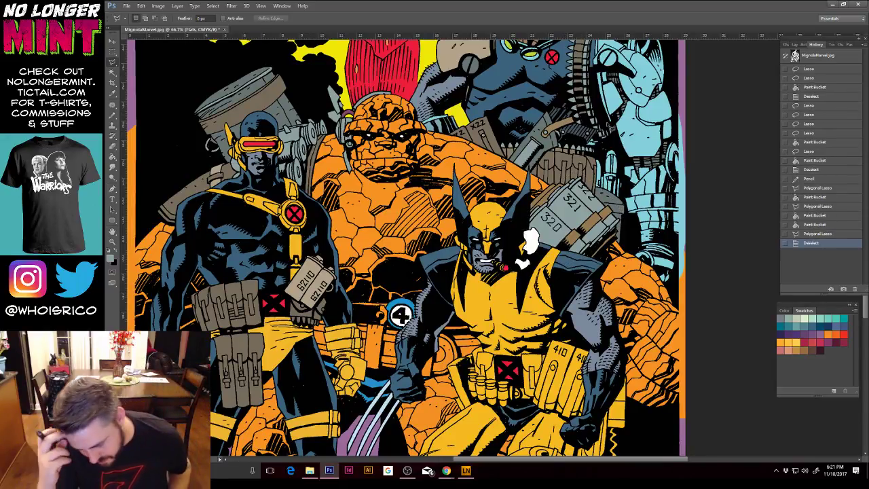
Step: Sample the brown of the strip along the numbered pack's lower edge and touch up the strip with the Pencil
left_click(114, 116)
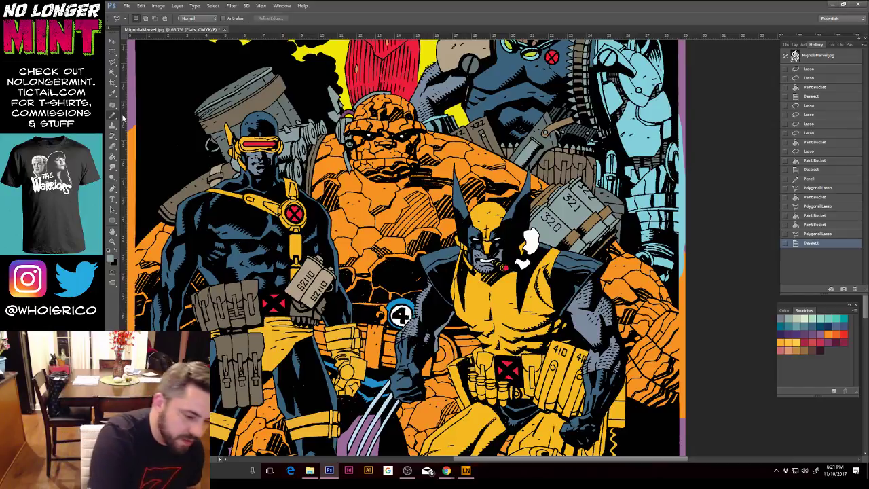
left_click(606, 241, "alt")
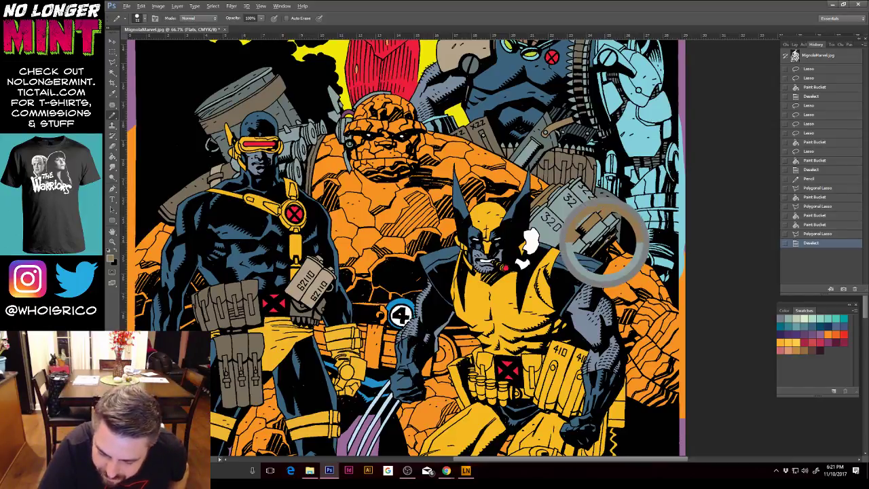
left_click(608, 234)
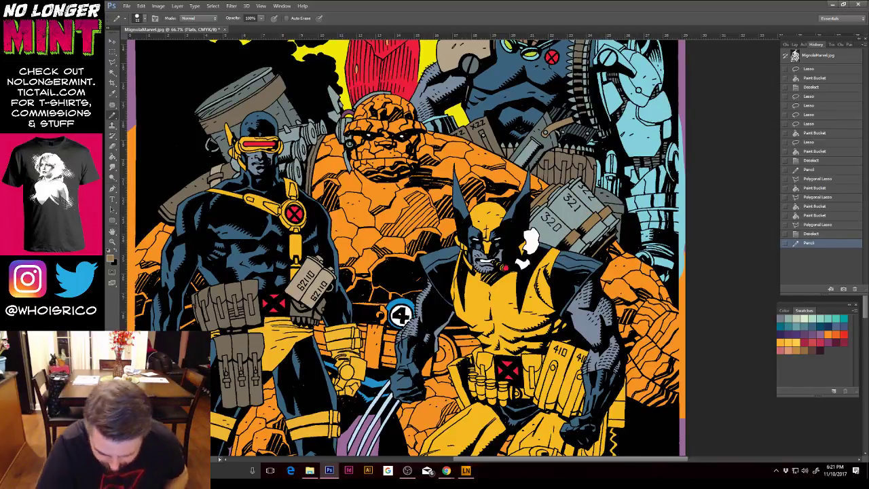
Step: Sample the white of the smoke puff beside the yellow-masked figure and touch up its edge with the Pencil
key("ctrl+plus")
key("ctrl+plus")
key("ctrl+plus")
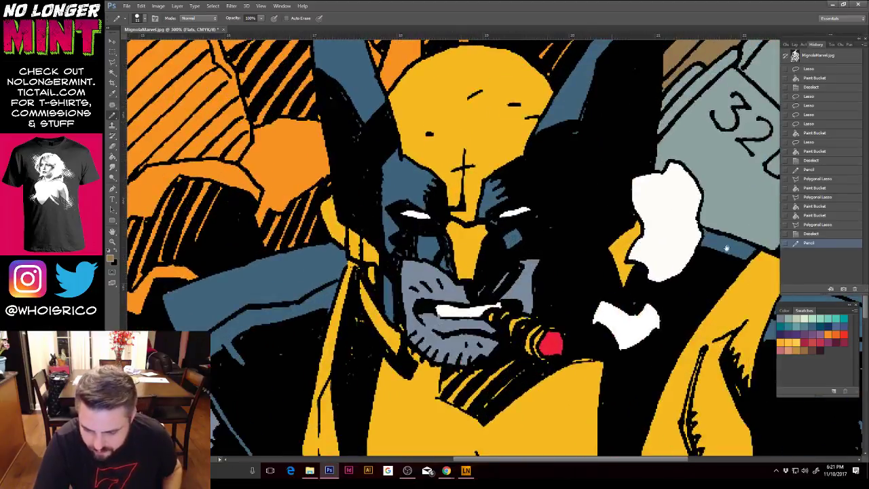
left_click_drag(726, 249, 645, 266)
left_click(556, 198, "alt")
left_click(539, 190)
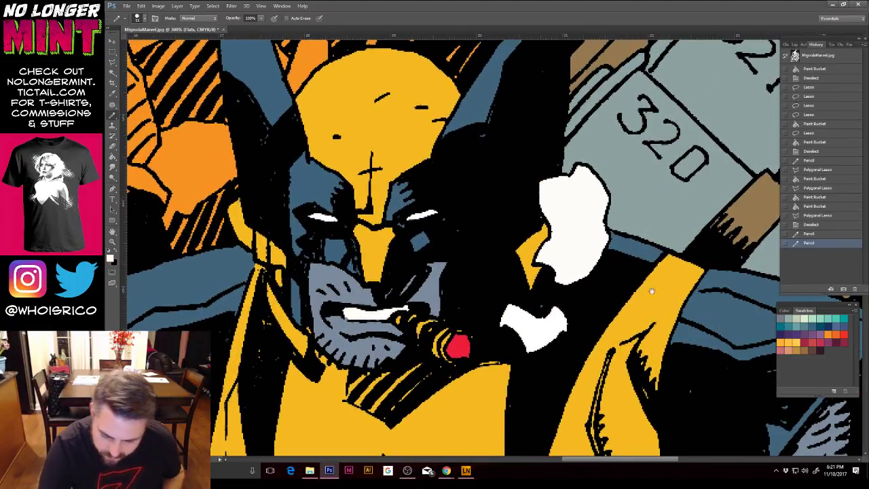
Step: Touch up the numbered pack's lower edge and the adjoining shoulder line with the Pencil, using colours sampled from the neighbouring areas
left_click_drag(774, 292, 510, 289)
left_click(609, 237, "alt")
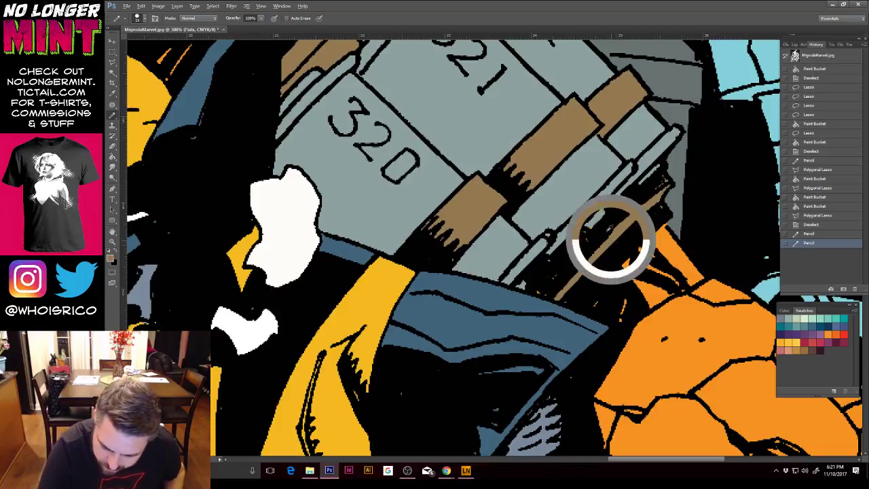
left_click(597, 216)
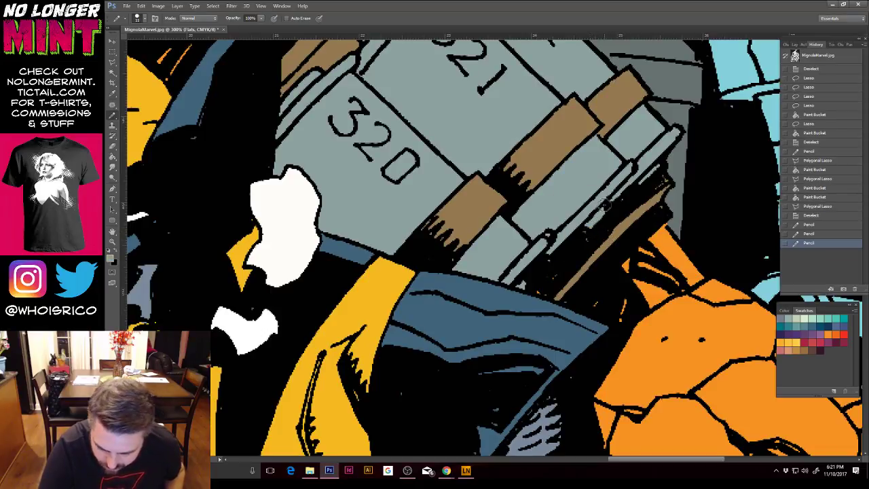
left_click(582, 272, "alt")
left_click(540, 295)
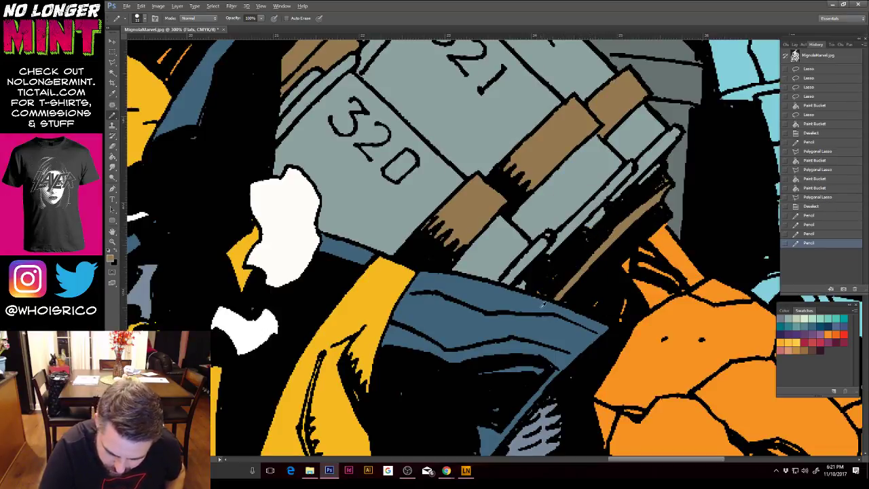
left_click(535, 297)
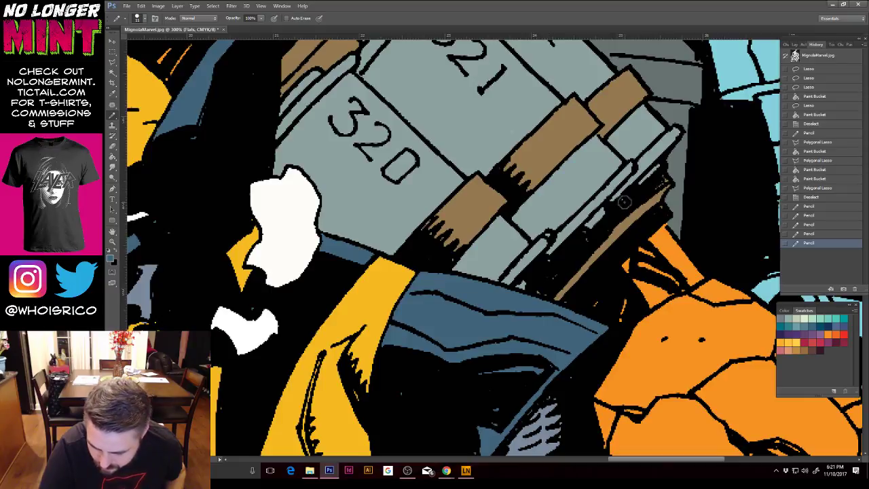
Step: Clean up the dark shadow area along the pack's underside with brown Pencil touches sampled from the strip
left_click(660, 163)
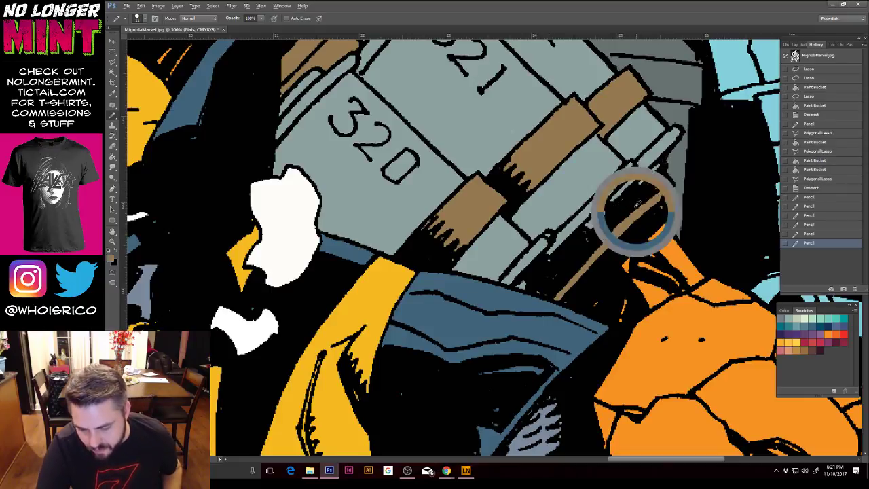
left_click(652, 173)
left_click(588, 243)
left_click(546, 275)
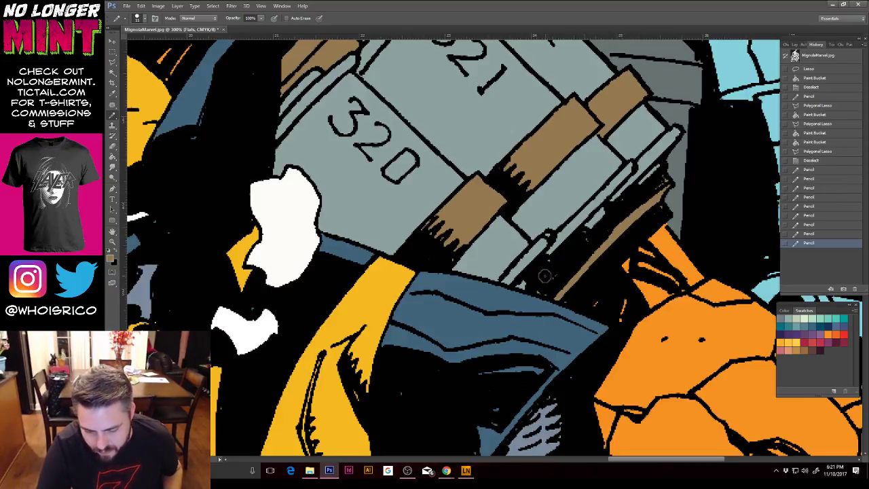
left_click(567, 255)
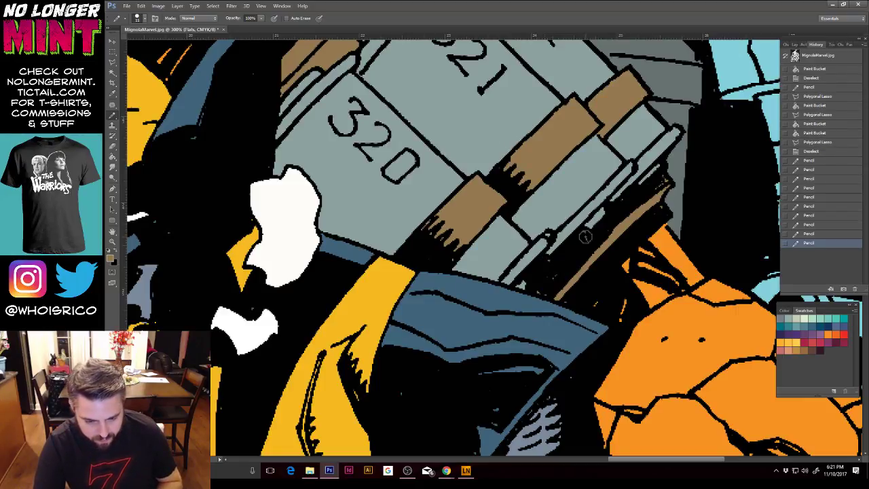
Step: Sample the pack's grey and touch up the panel edge beside the brown strap with the Pencil
left_click(511, 131, "alt")
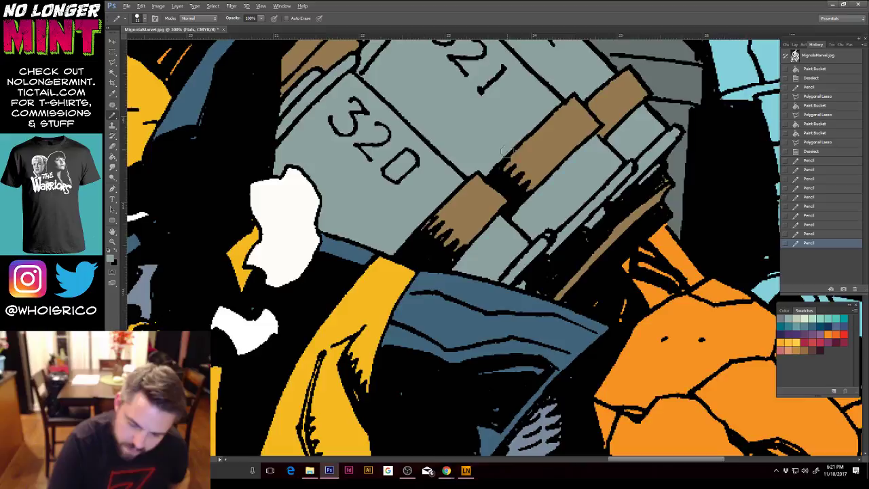
left_click(544, 111)
key("ctrl+minus")
key("ctrl+minus")
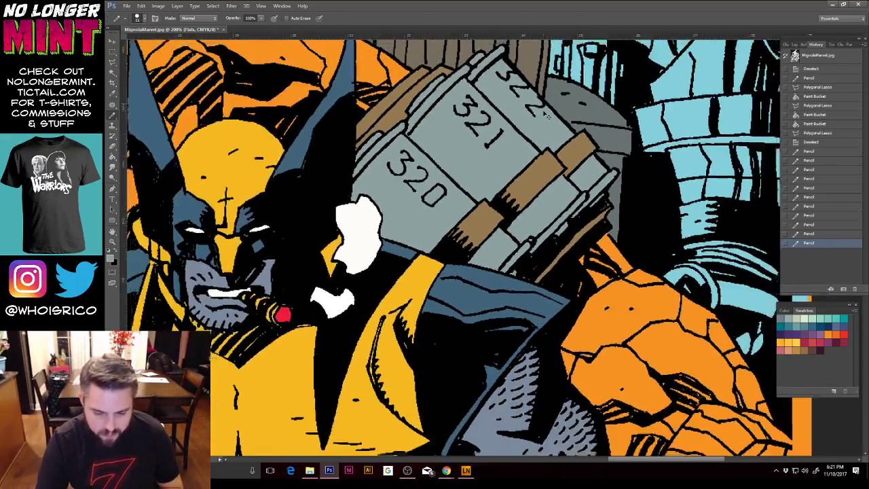
key("ctrl+minus")
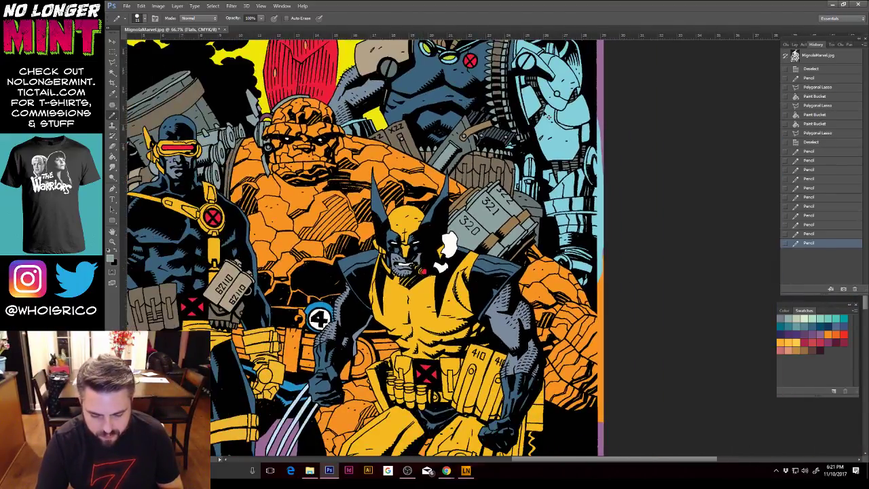
key("ctrl+minus")
key("ctrl+minus")
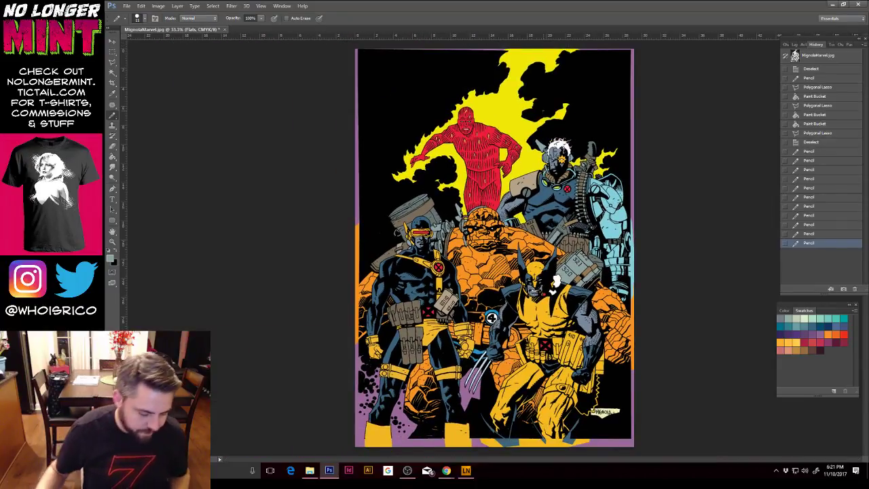
Step: Choose TIFF as the save format for MignolaMarvel in the Covers folder
key("ctrl+shift+s")
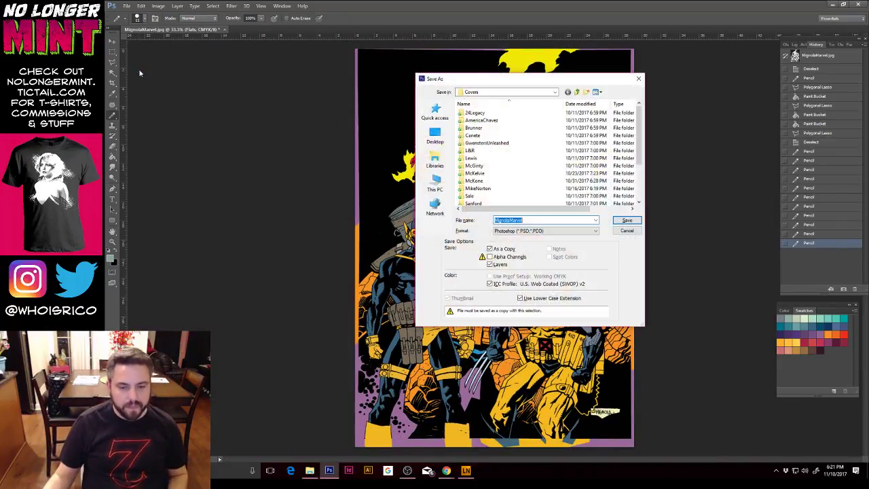
left_click(627, 220)
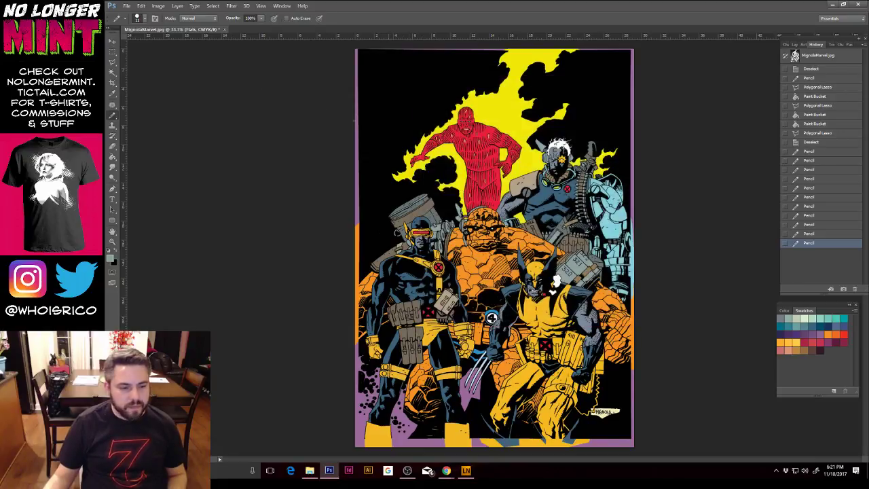
left_click(127, 6)
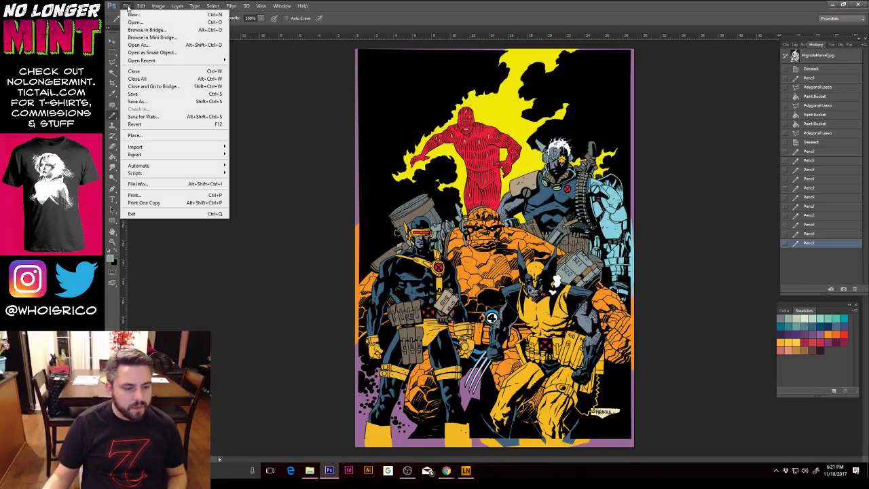
left_click(139, 101)
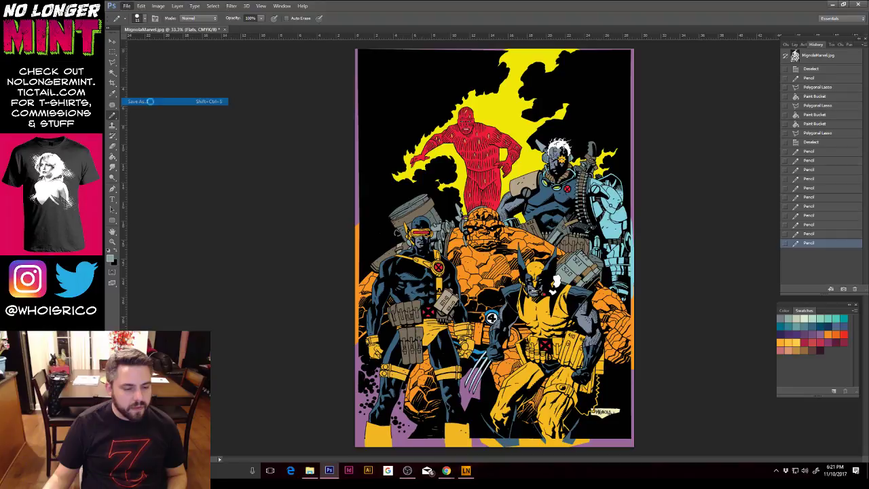
left_click(564, 231)
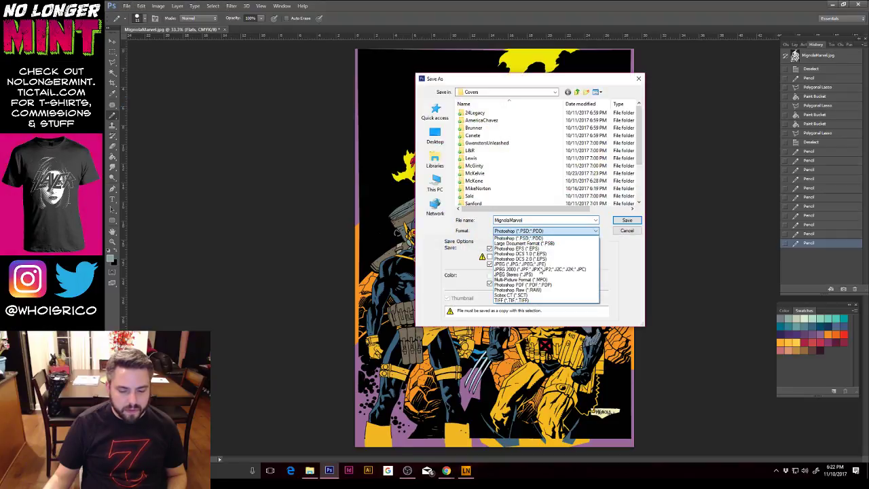
left_click(540, 300)
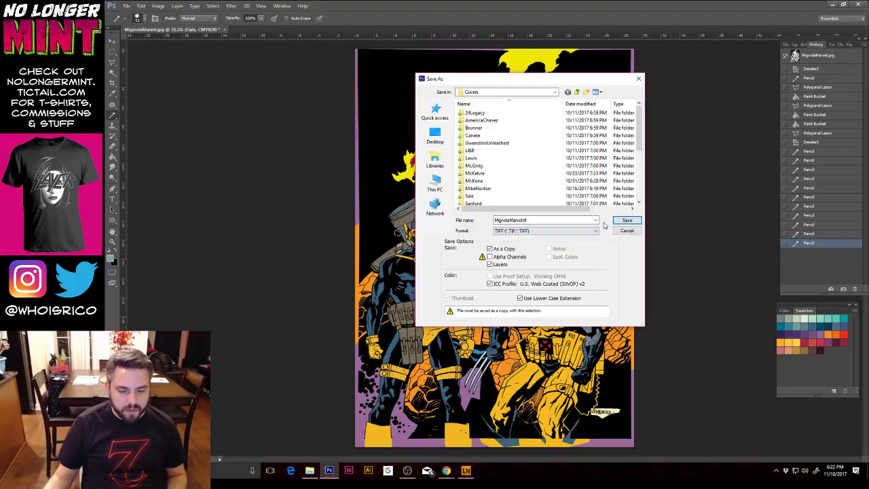
Step: Include alpha channels and save MignolaMarvel.tif over the existing file with LZW image compression and ZIP layer compression
left_click(625, 221)
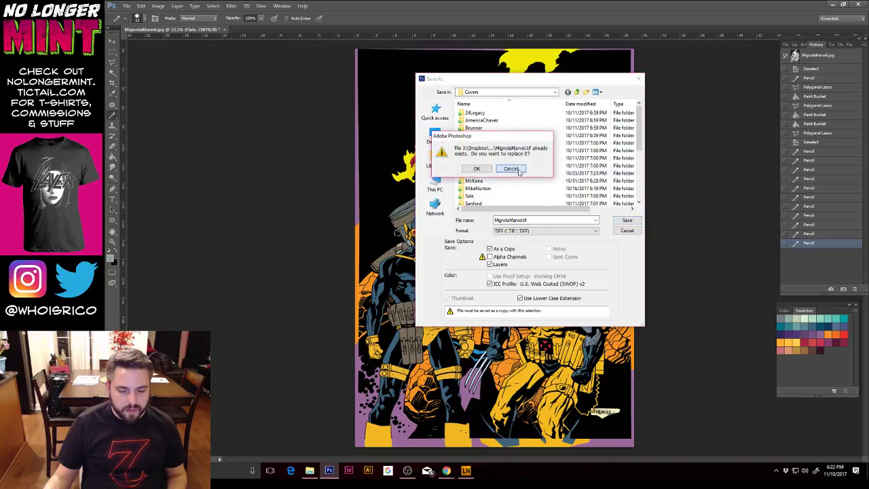
left_click(512, 169)
left_click(489, 257)
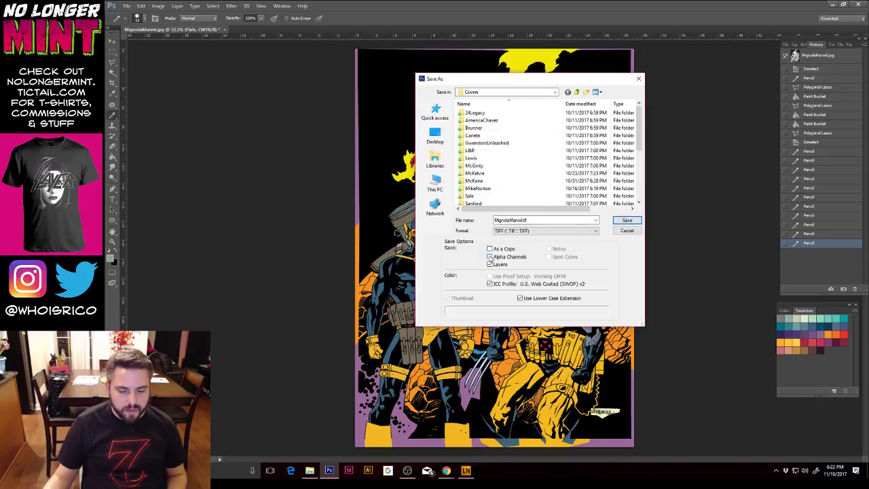
left_click(627, 221)
left_click(475, 169)
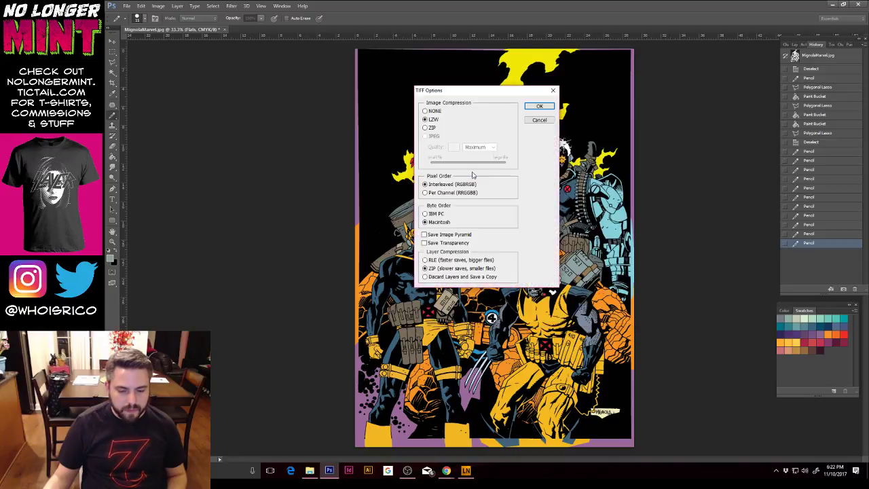
left_click(535, 106)
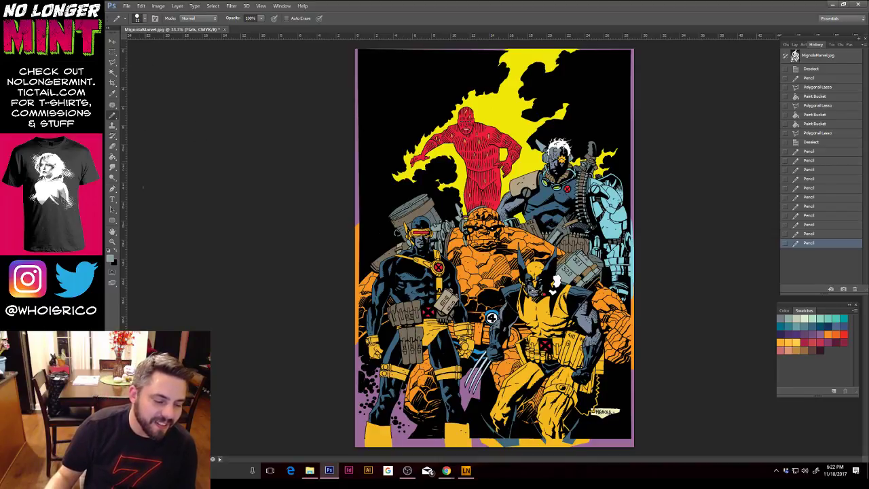
key("ctrl+s")
Step: Outline the area beside the pouches above the numbered pack with the Polygonal Lasso and fill it with the pouches' brown, #796d5c
key("z")
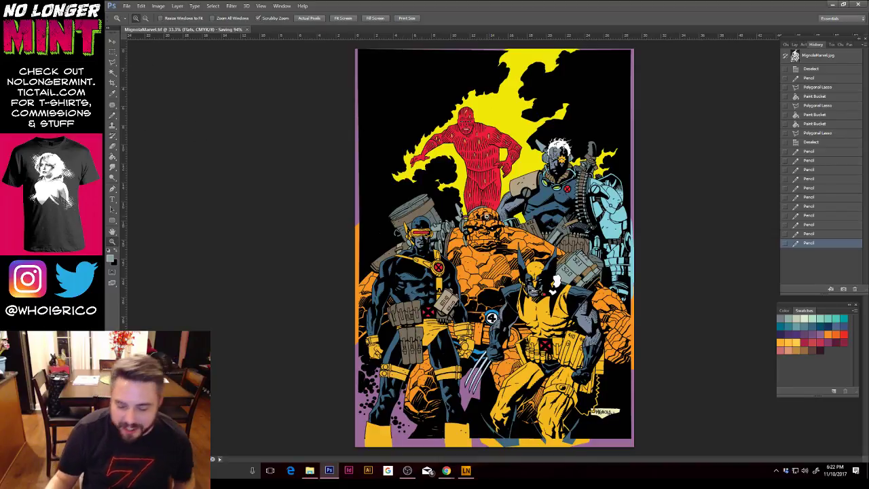
left_click(491, 317)
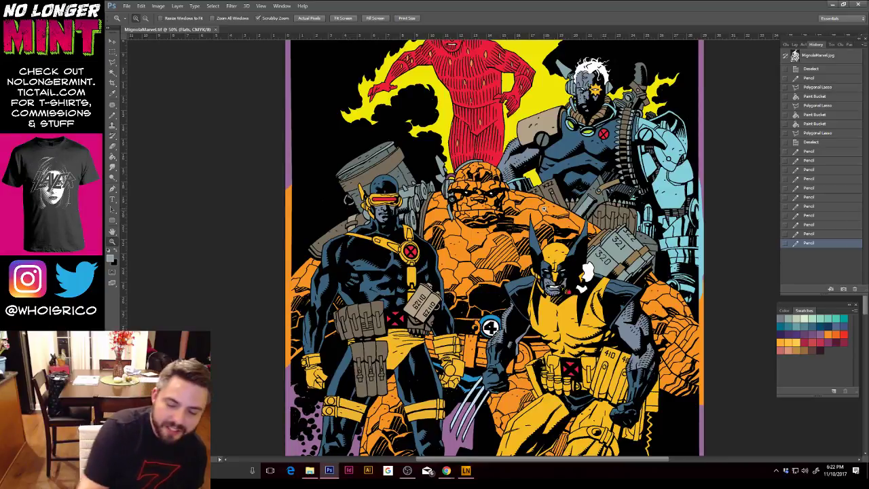
left_click(116, 62)
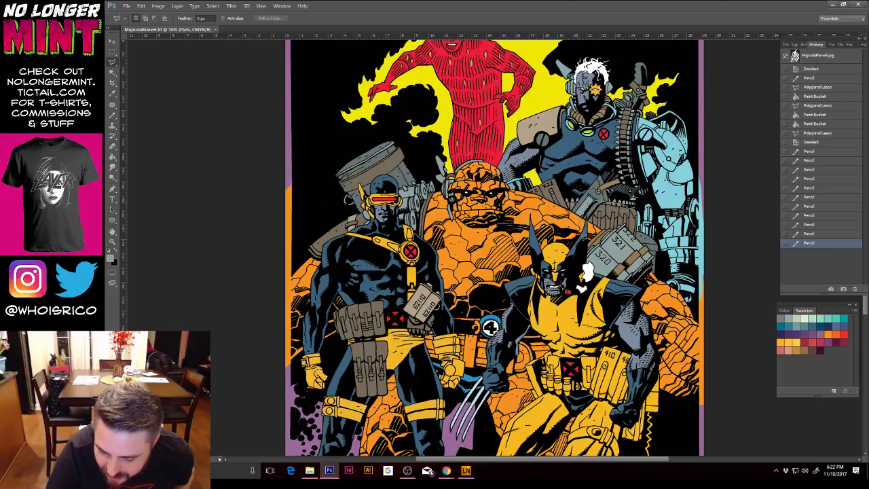
left_click(639, 211)
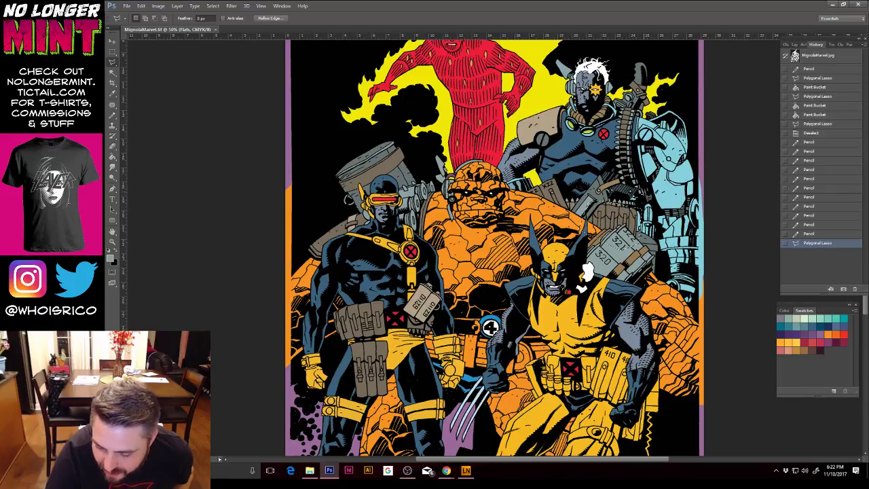
left_click(112, 157)
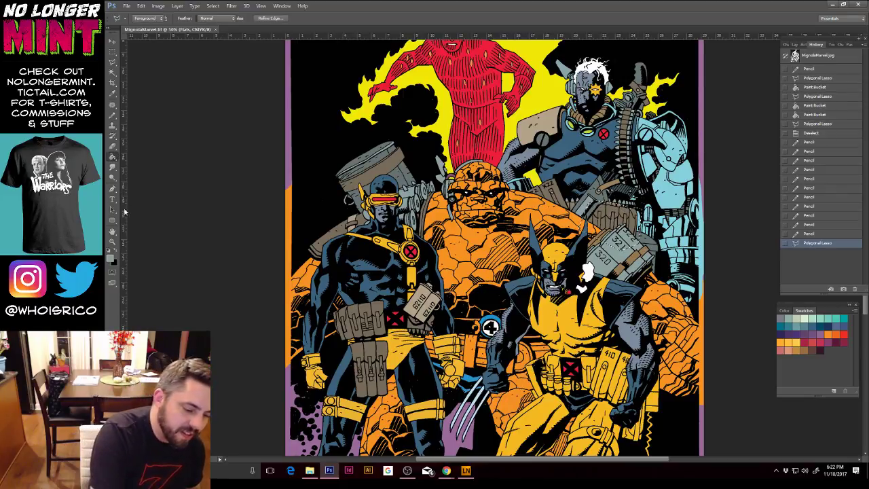
left_click(110, 258)
left_click(622, 216)
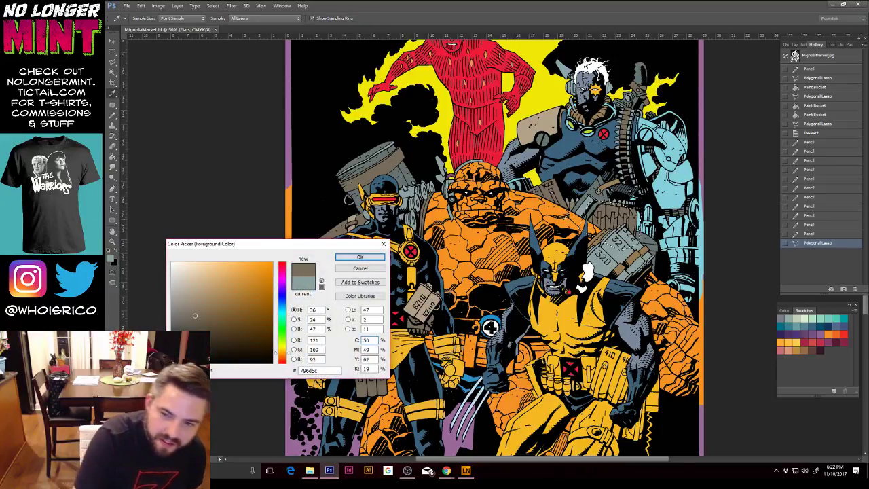
left_click(359, 257)
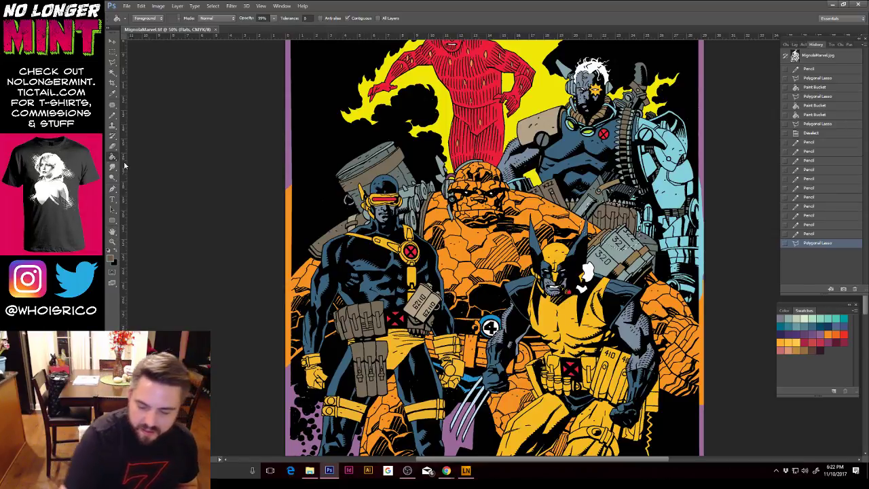
left_click(631, 224)
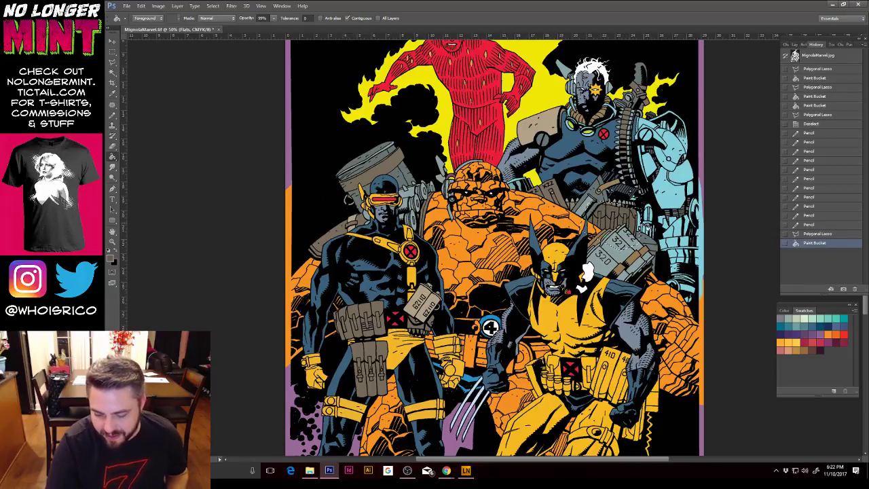
left_click(112, 242)
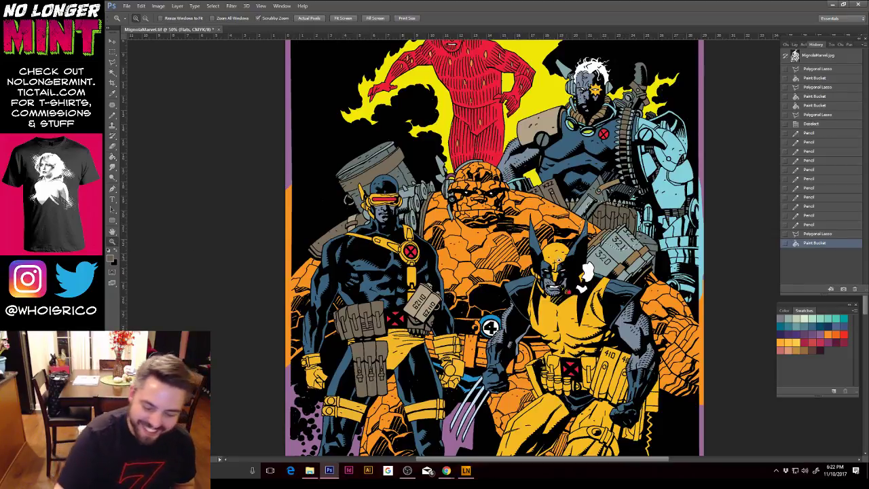
Step: Clear the selection, sample the costume's blue and touch up the spot beside Wolverine's jaw with the Pencil
left_click_drag(546, 255, 583, 321)
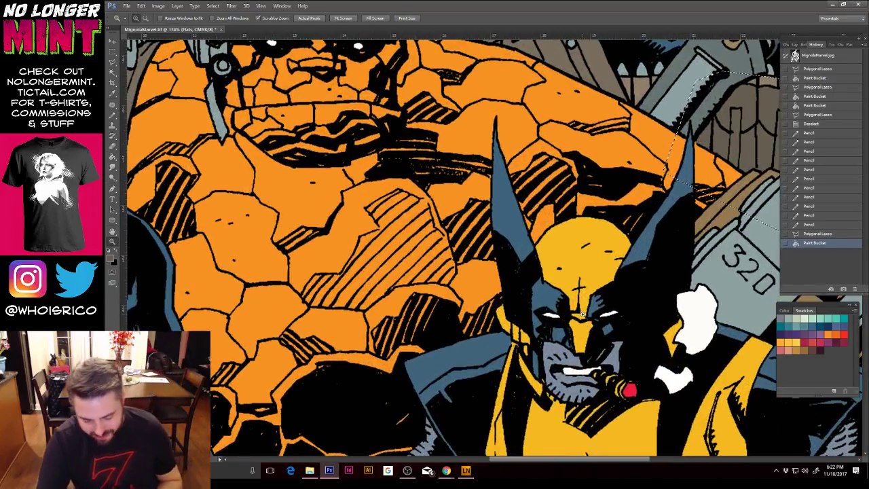
left_click(585, 322, "alt")
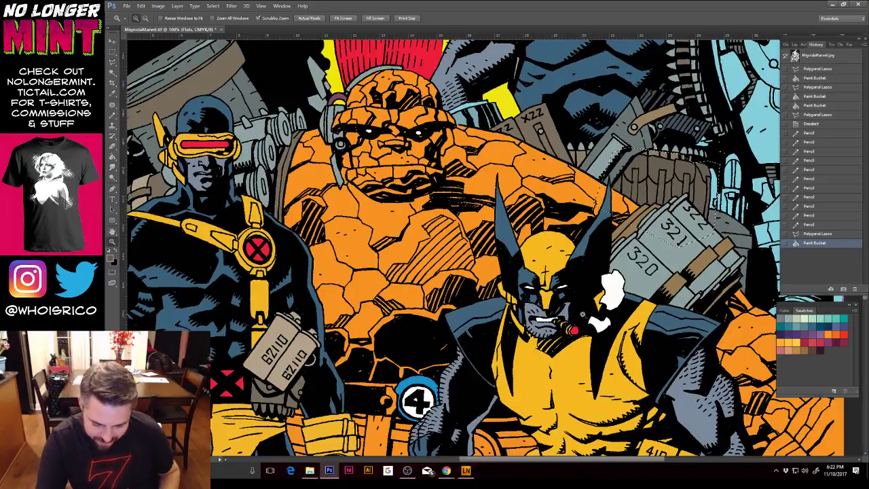
left_click(112, 115)
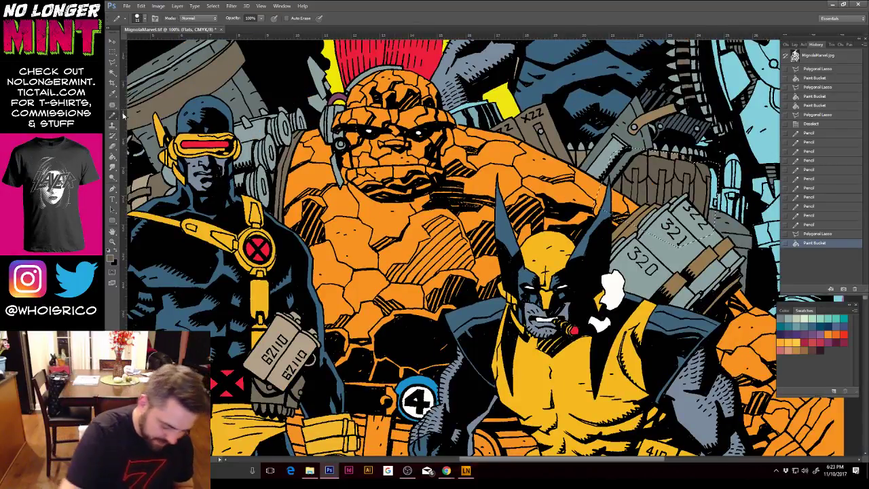
key("ctrl+d")
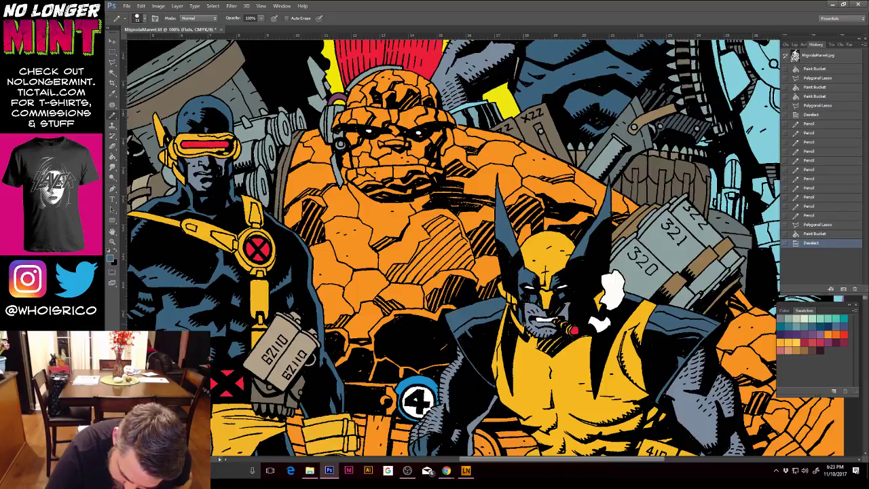
left_click(524, 325)
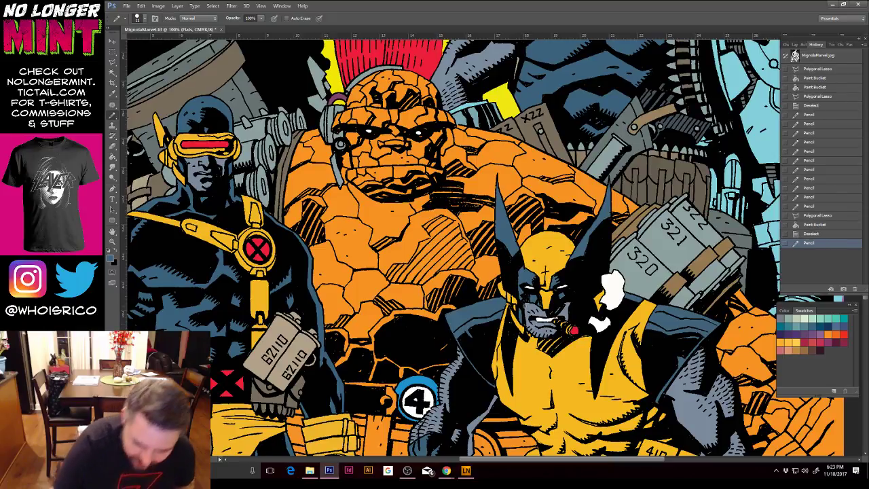
Step: Outline the yellow piece along the side of Wolverine's mask with the Polygonal Lasso, fill it with the gear's grey and deselect
left_click(112, 62)
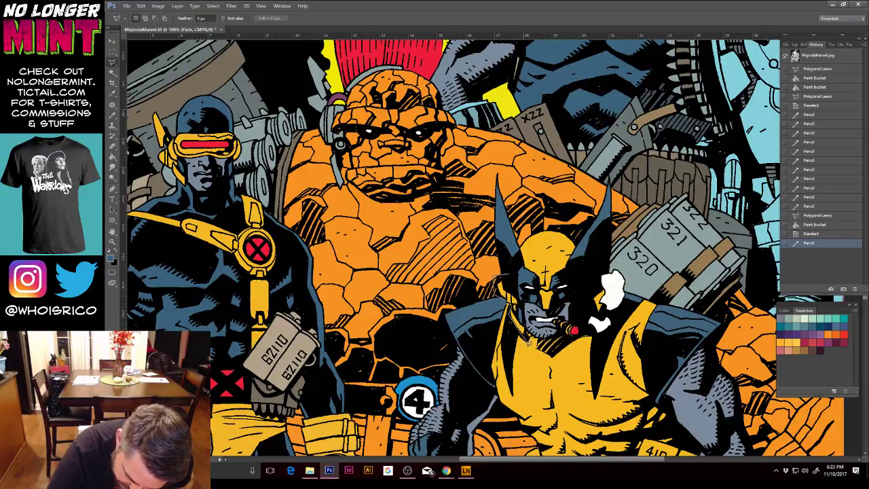
left_click(503, 279)
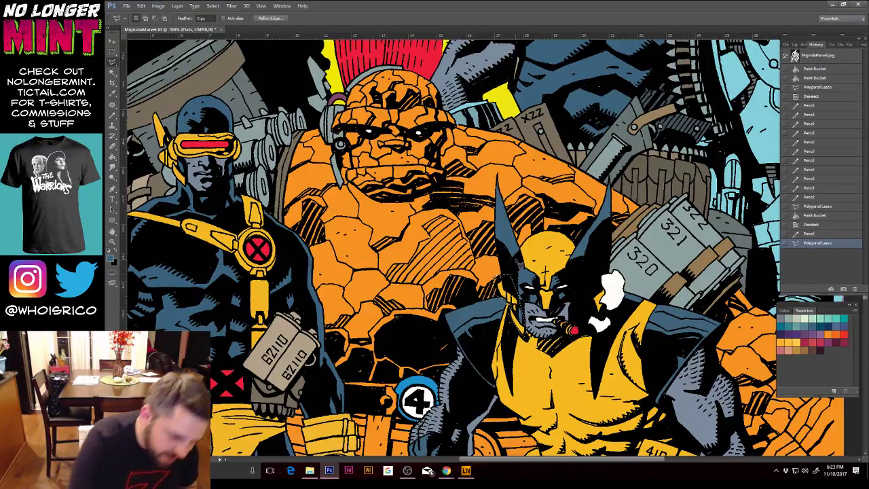
left_click(114, 156)
left_click(115, 157)
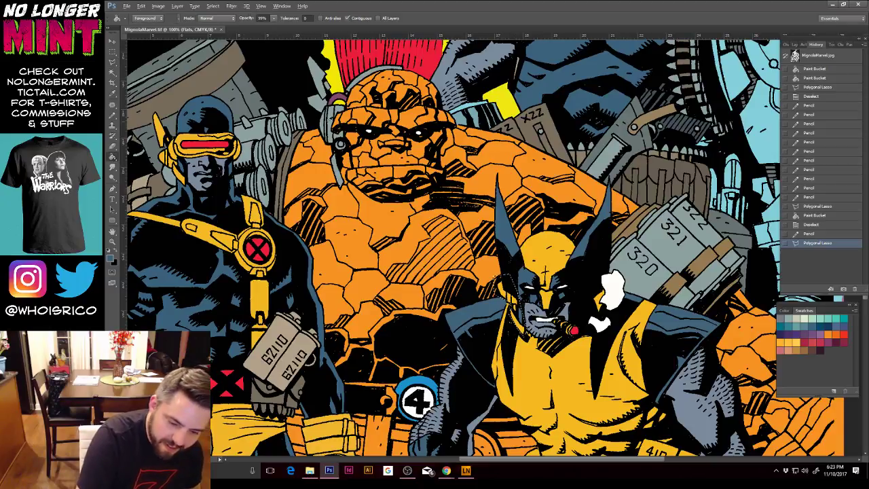
left_click(533, 297)
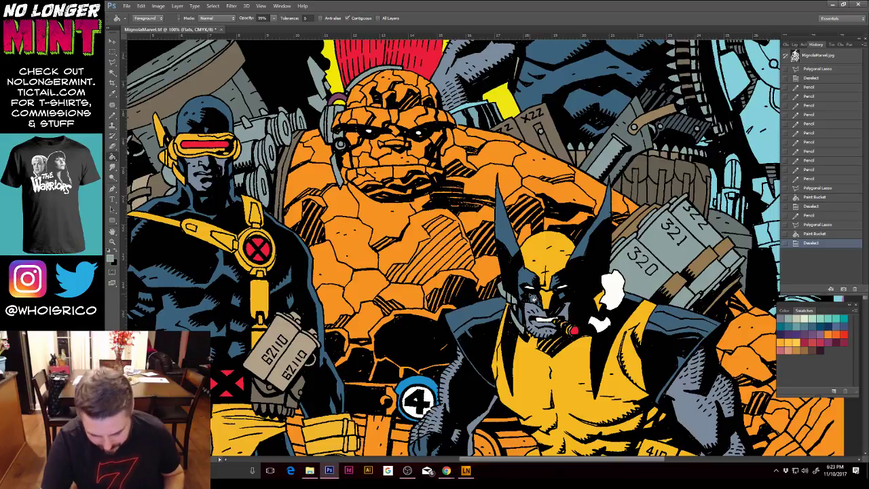
key("ctrl+d")
Step: Outline the two belt pouches flanking Wolverine's X buckle with the Polygonal Lasso and fill them with the pouches' brown
mouse_move(693, 369)
left_mouse_down()
mouse_move(668, 291)
mouse_move(640, 267)
left_mouse_up()
left_click(113, 63)
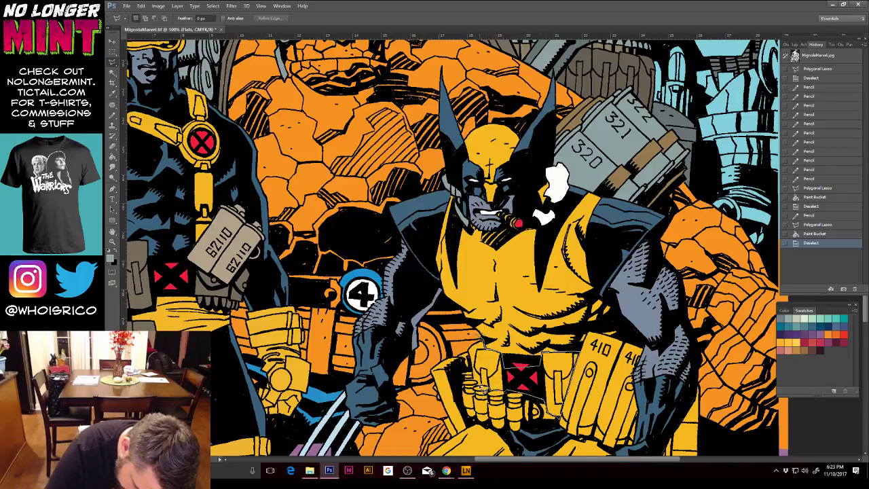
left_click(481, 341)
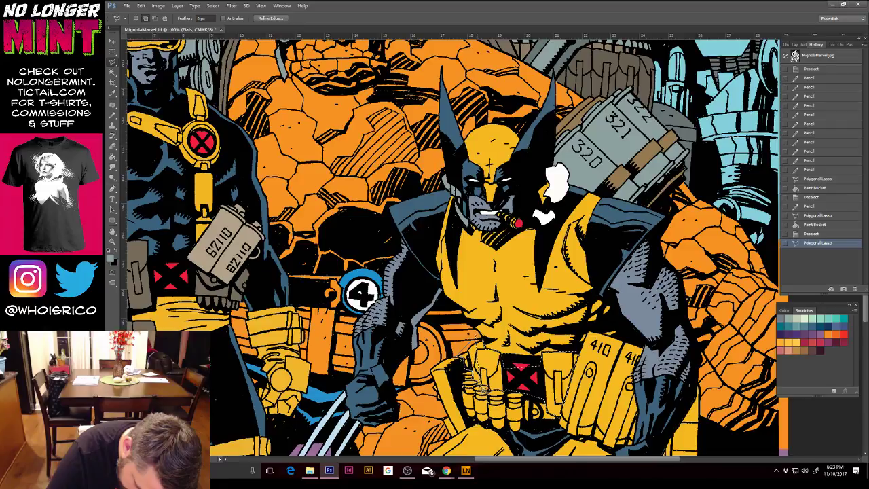
left_click(478, 343)
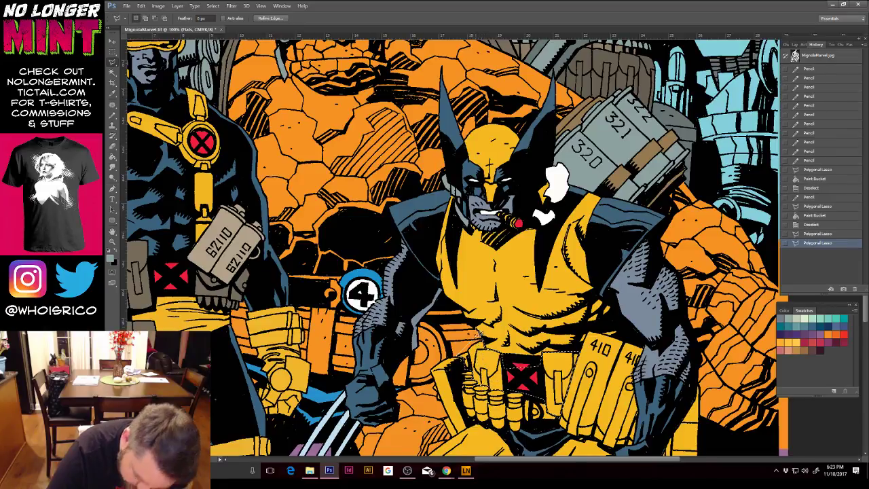
left_click(114, 154)
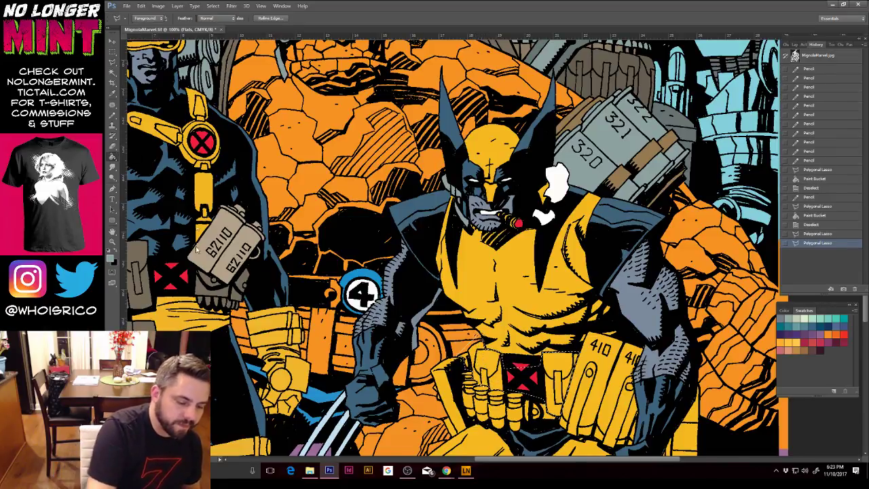
left_click(558, 374)
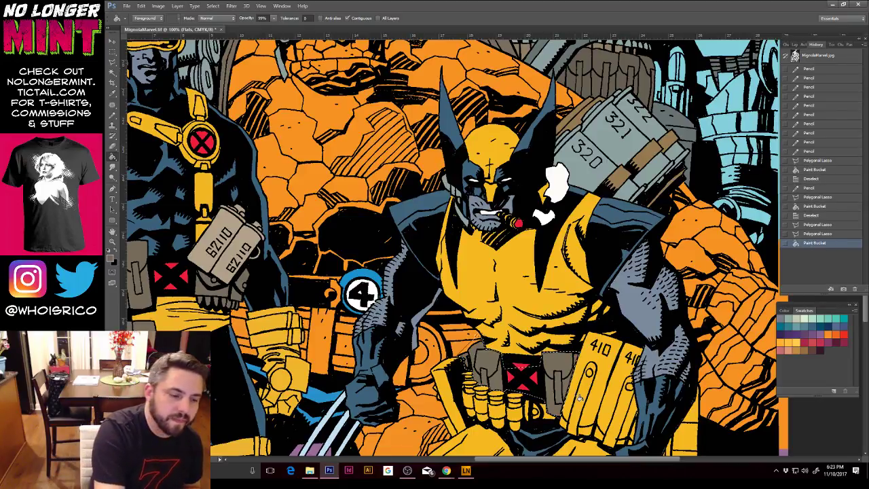
Step: Outline the large pouches marked 410 on Wolverine's belt, fill them with the same brown and deselect
key("l")
right_click(593, 333)
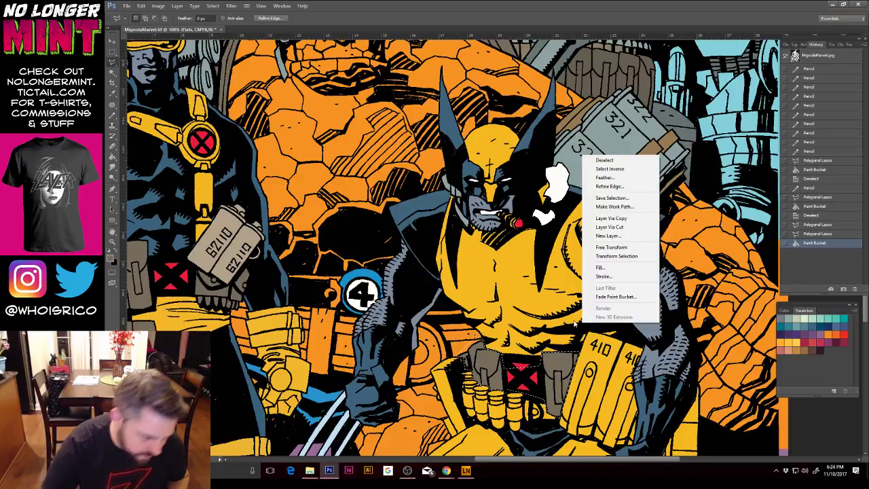
key("Escape")
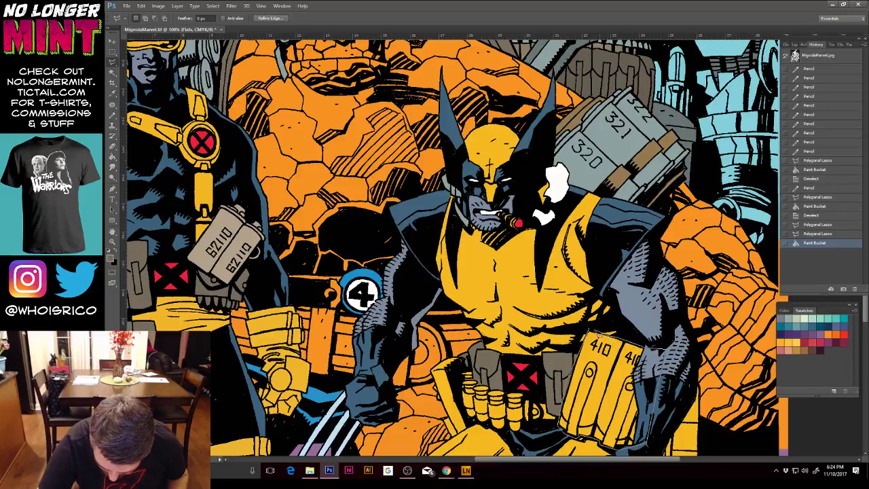
left_click(589, 332)
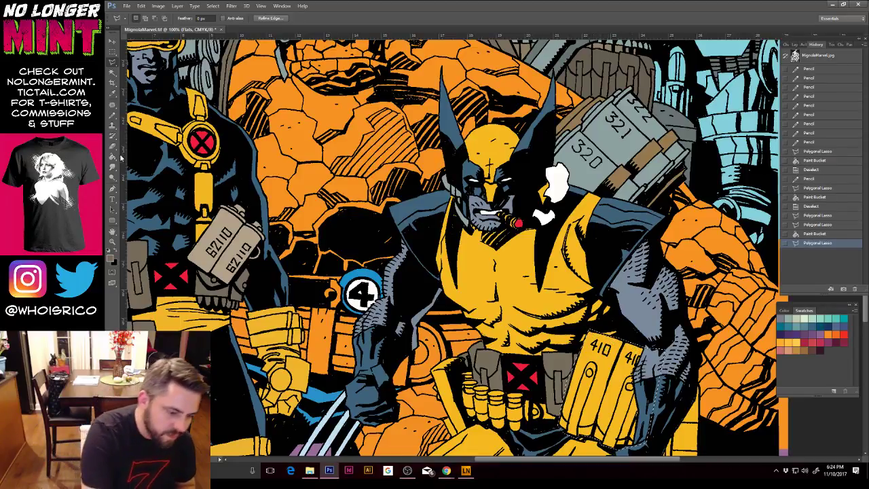
left_click(113, 156)
key("ctrl+minus")
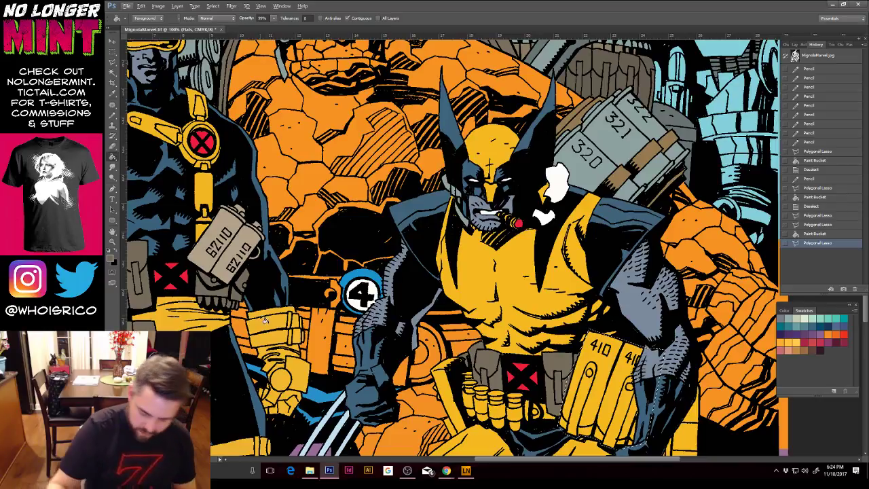
key("ctrl+minus")
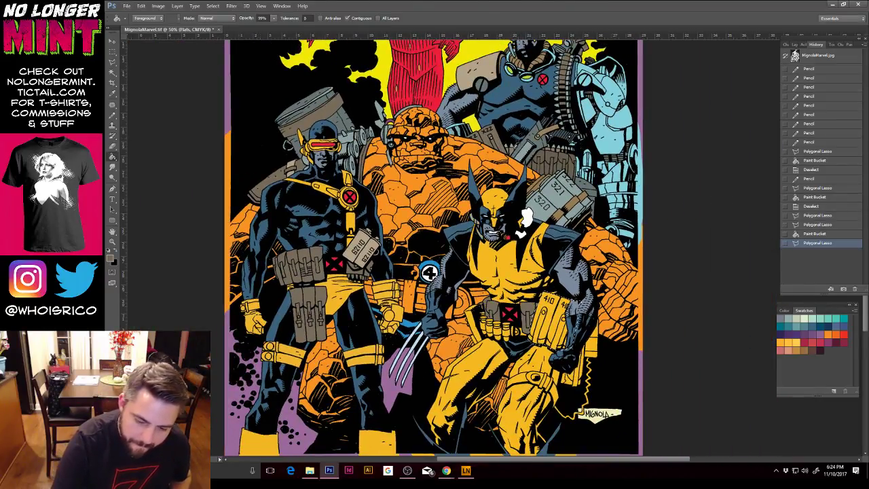
left_click(568, 327)
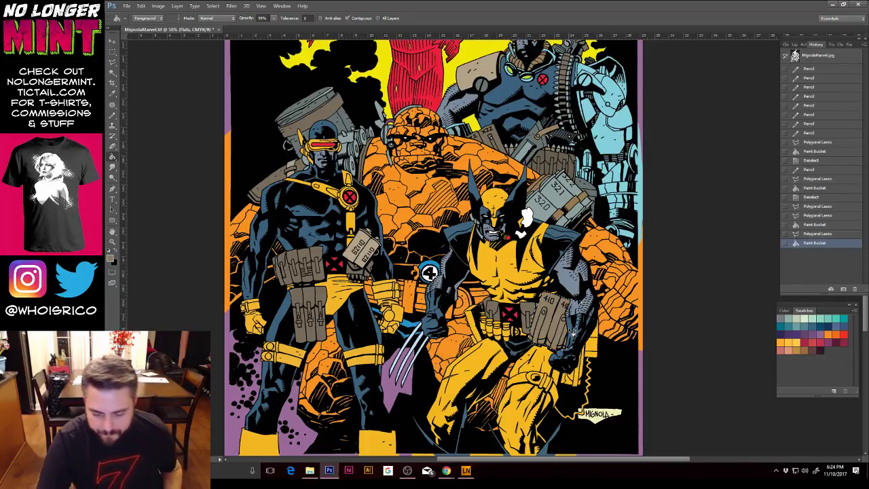
key("ctrl+d")
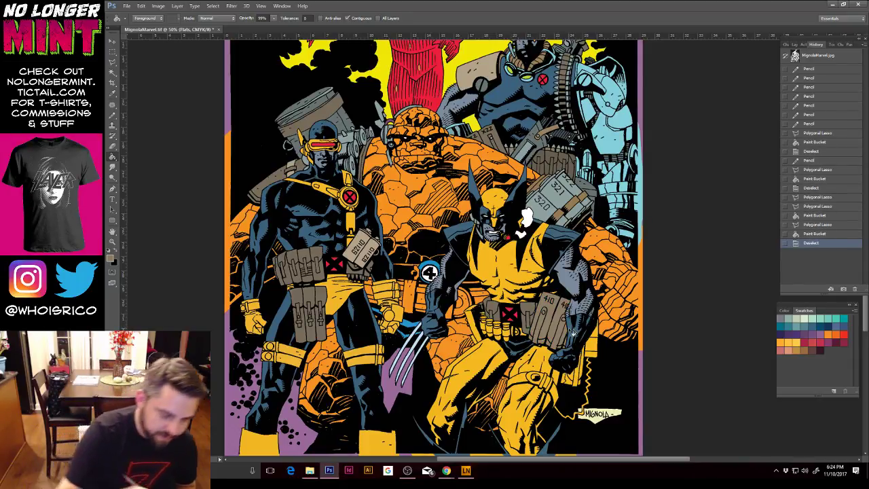
Step: Outline the long pouch beside the yellow cartridges on Wolverine's belt, fill it with the pouches' brown and deselect
left_click(113, 63)
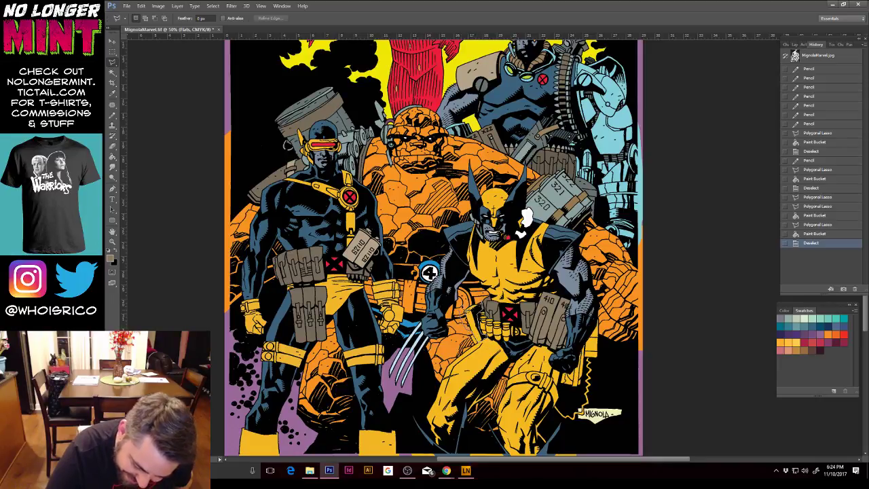
double_click(481, 306)
key("g")
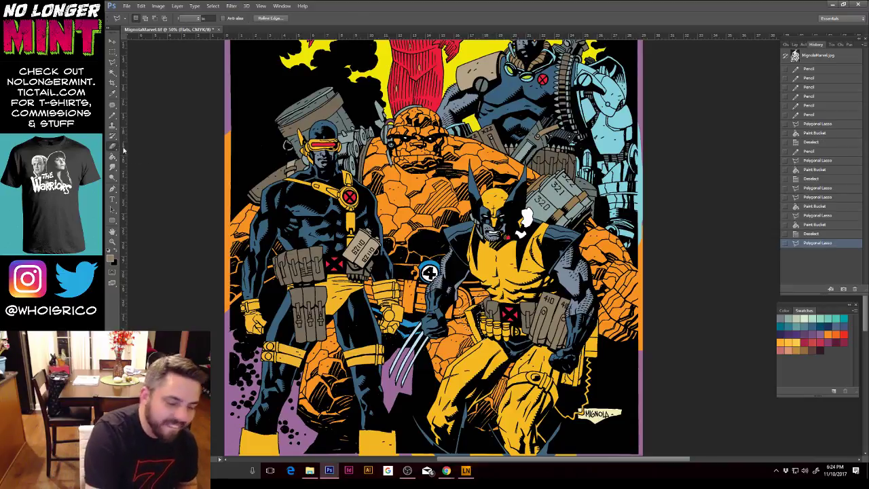
key("e")
key("g")
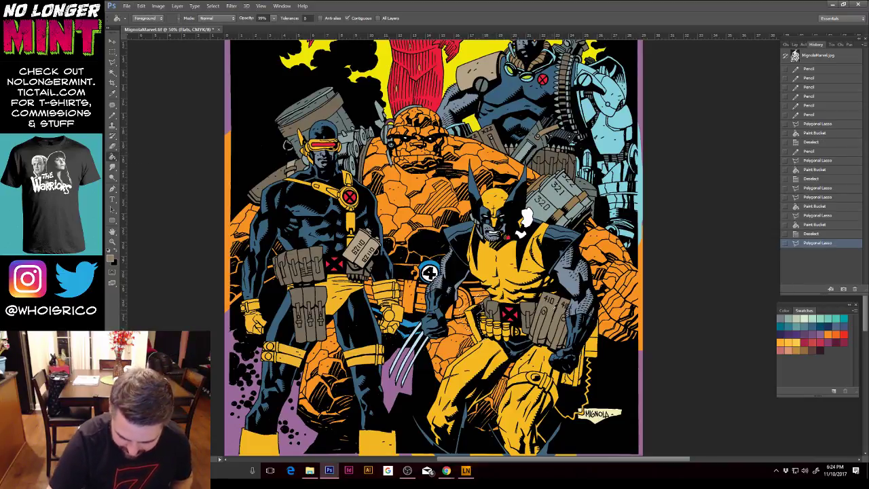
left_click(475, 320)
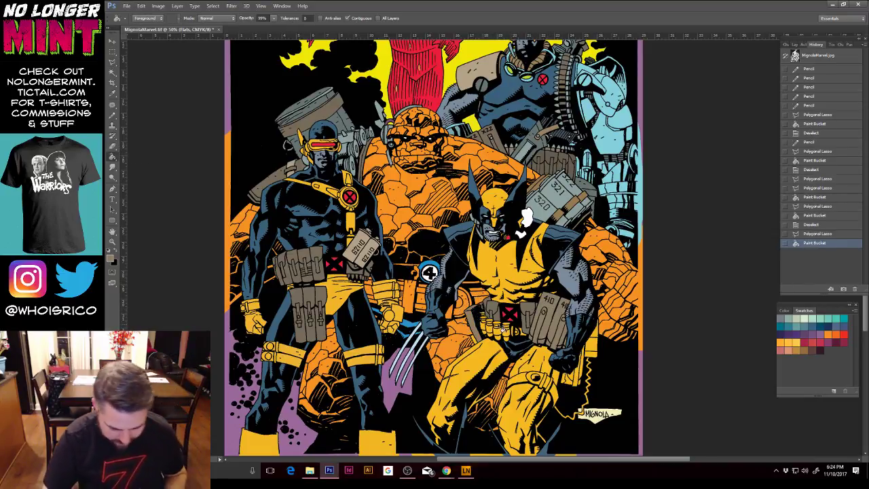
key("ctrl+d")
Step: Outline the yellow sliver between the long pouch and Wolverine's thigh and fill it with the orange sampled from the Thing's rocky skin
left_click(112, 242)
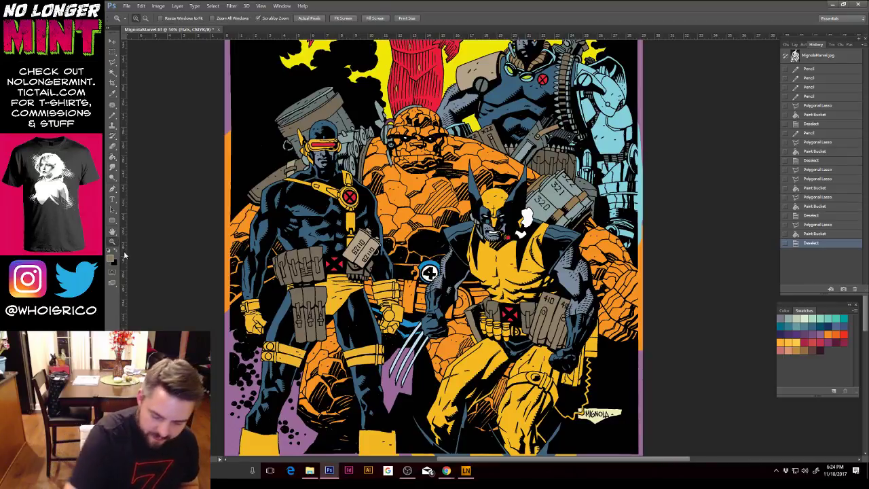
left_click_drag(429, 272, 469, 273)
key("l")
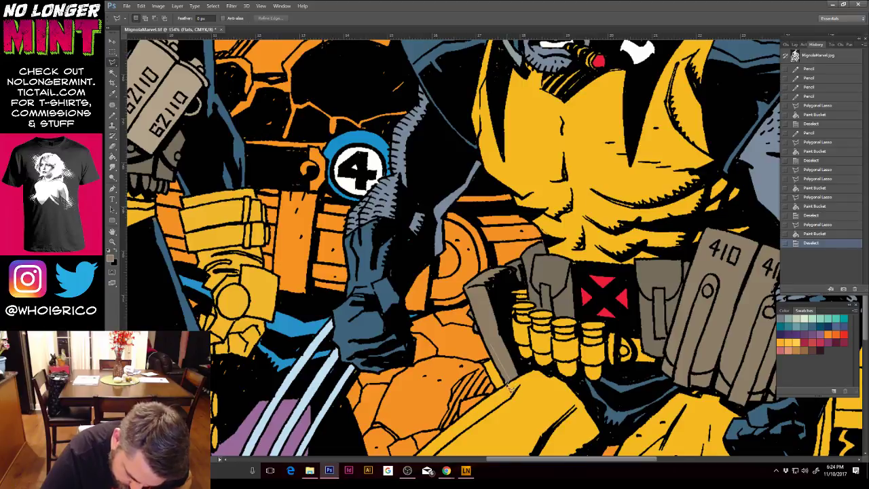
left_click(492, 339)
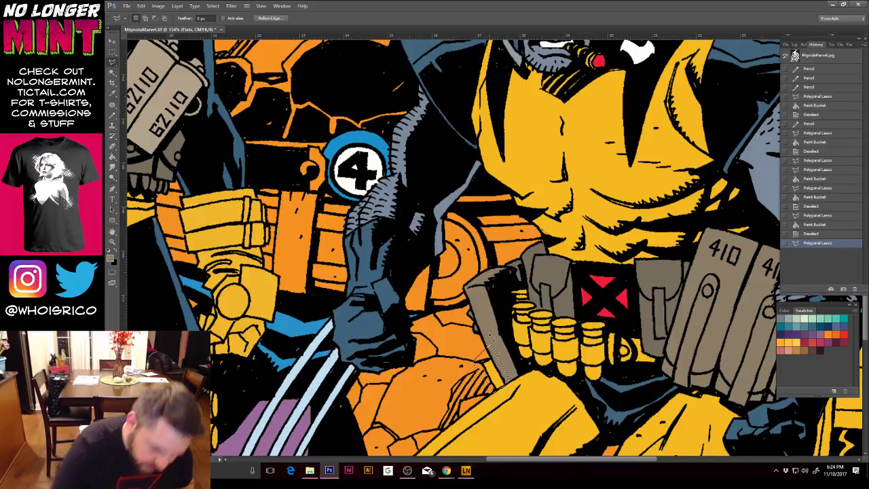
left_click(113, 157)
left_click(465, 337, "alt")
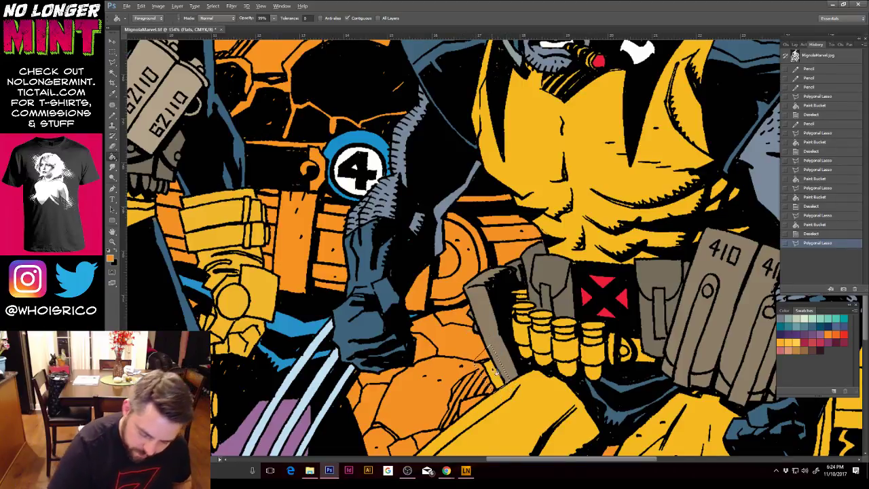
left_click(501, 366)
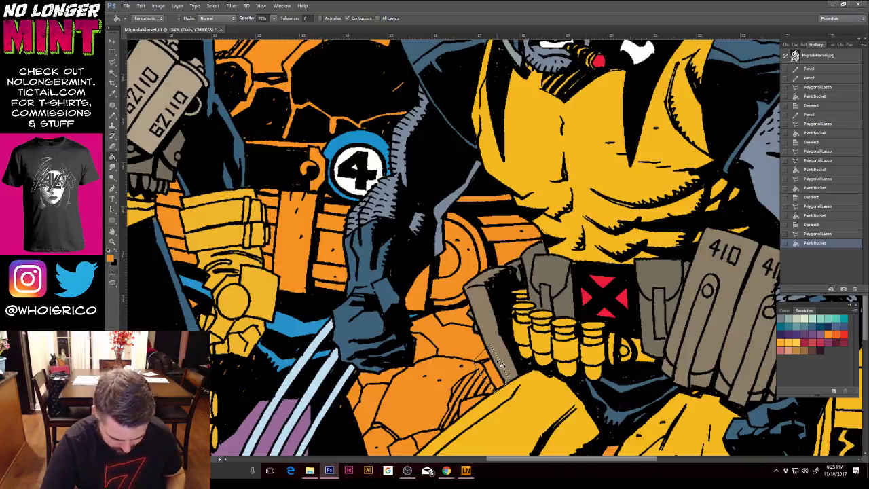
Step: Sample the long pouch's brown, touch up its lower edge with the Pencil and clear the selection
left_click(113, 115)
left_click(505, 363, "alt")
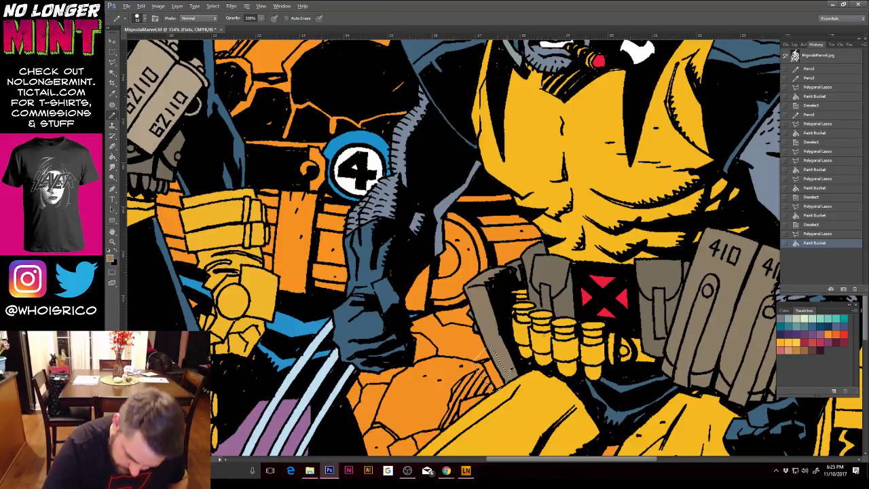
mouse_move(510, 370)
left_mouse_down()
mouse_move(503, 384)
mouse_move(506, 376)
left_mouse_up()
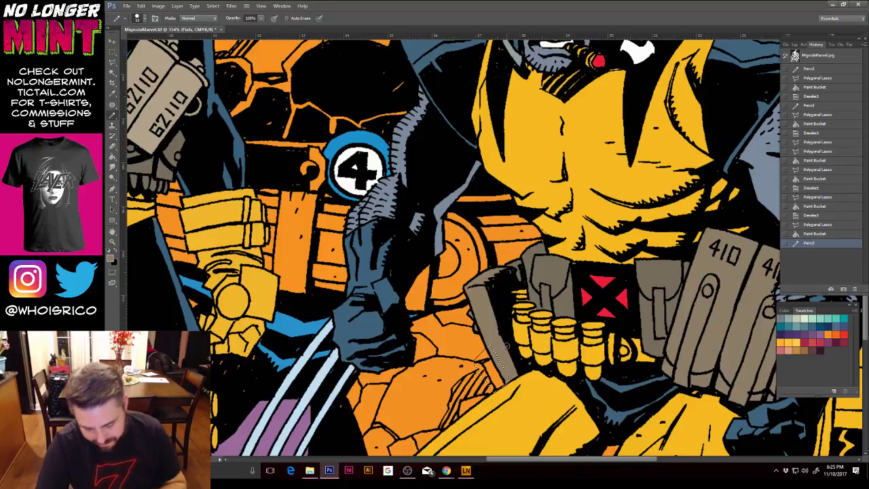
key("ctrl+minus")
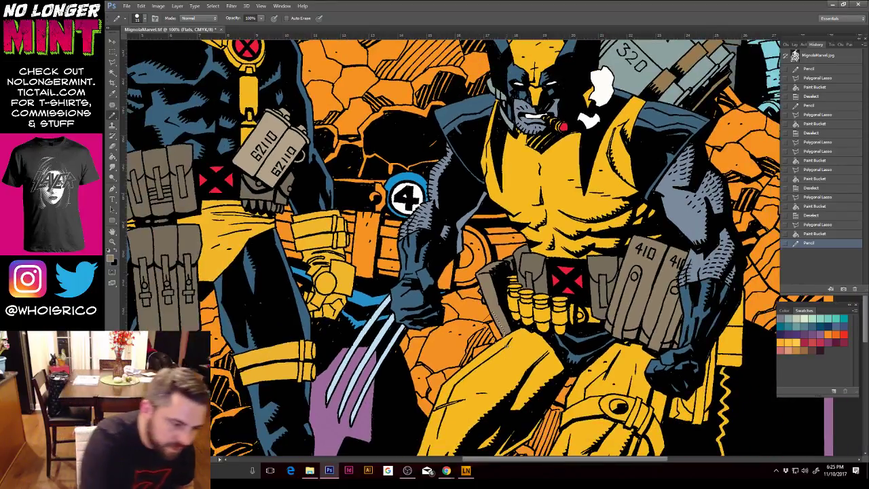
key("l")
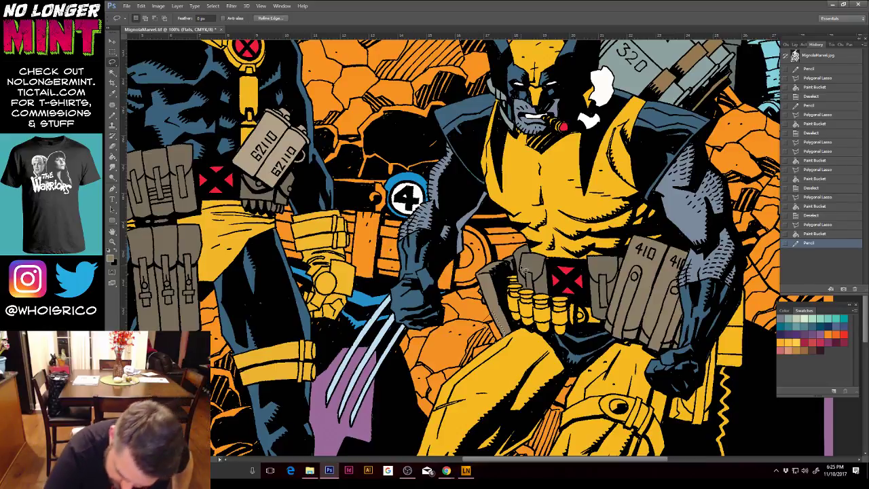
key("ctrl+d")
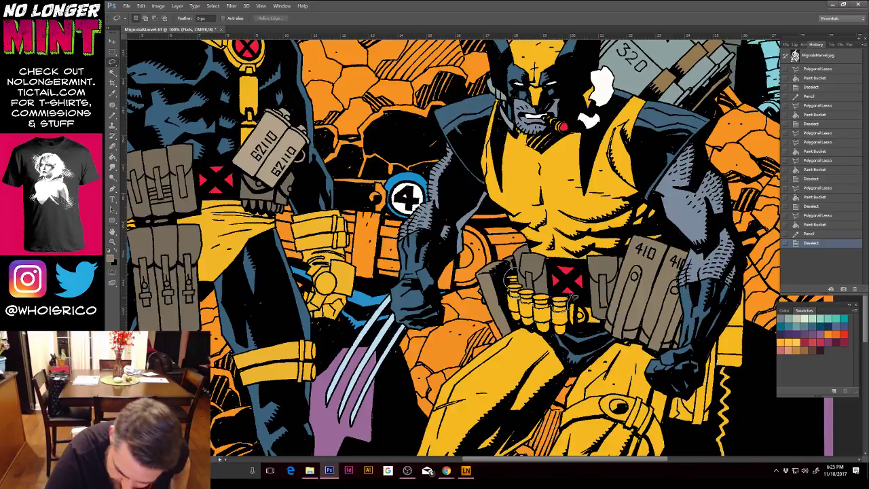
Step: Outline the yellow cartridges on Wolverine's belt, fill them with the grey-green sampled from the pack marked 320 and deselect
left_click_drag(570, 299, 518, 266)
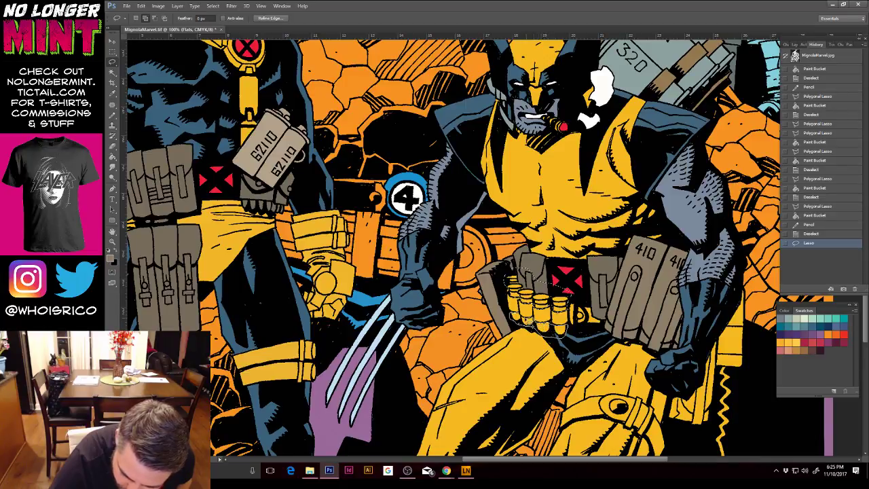
left_click_drag(527, 296, 529, 285)
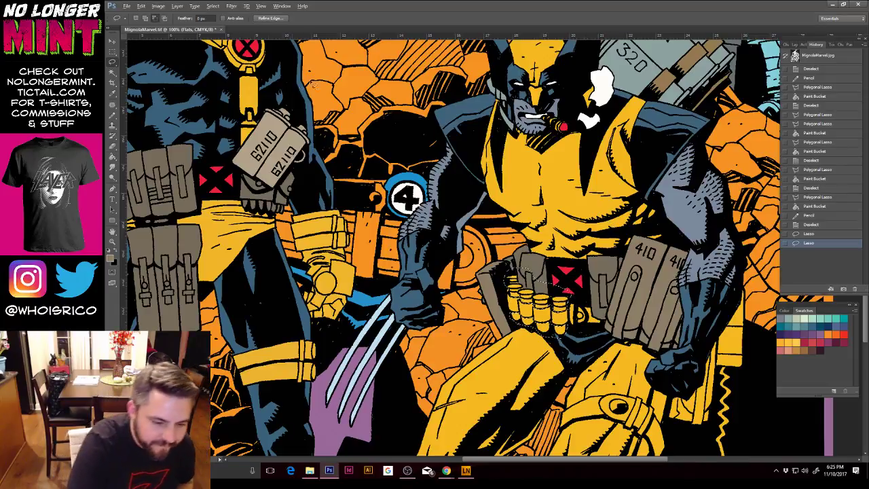
key("alt")
key("alt")
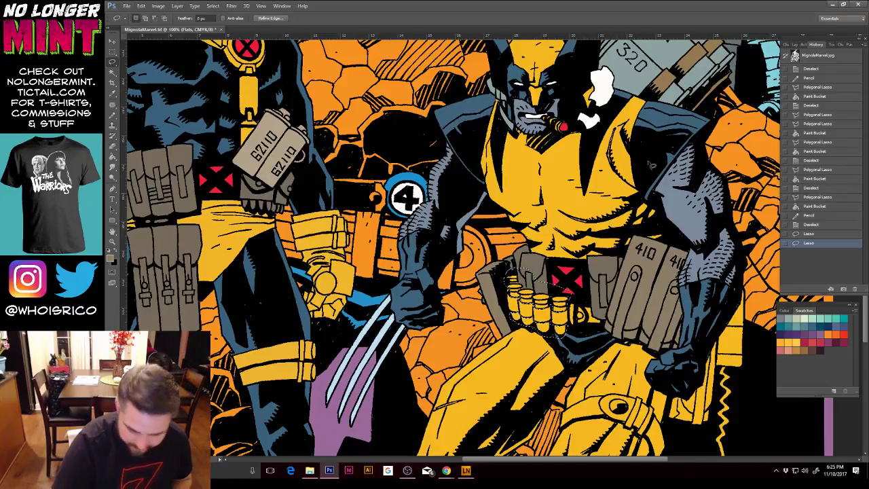
key("g")
left_click(670, 93, "alt")
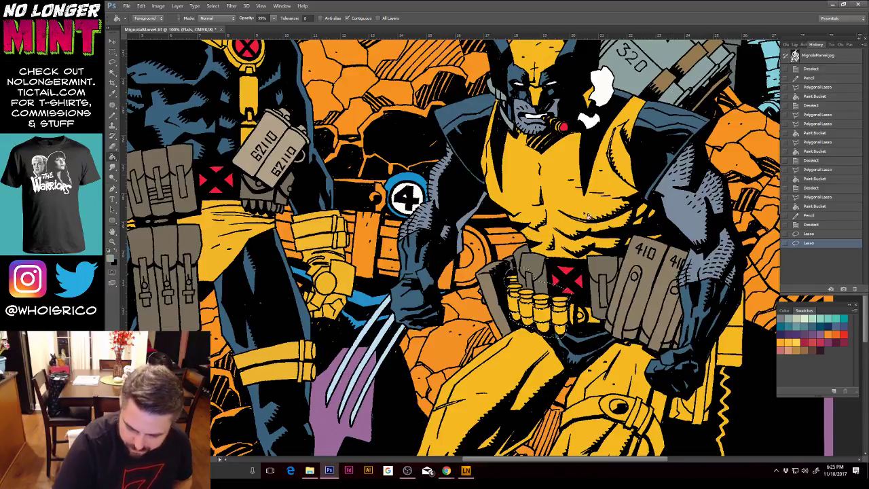
left_click(570, 307)
key("ctrl+d")
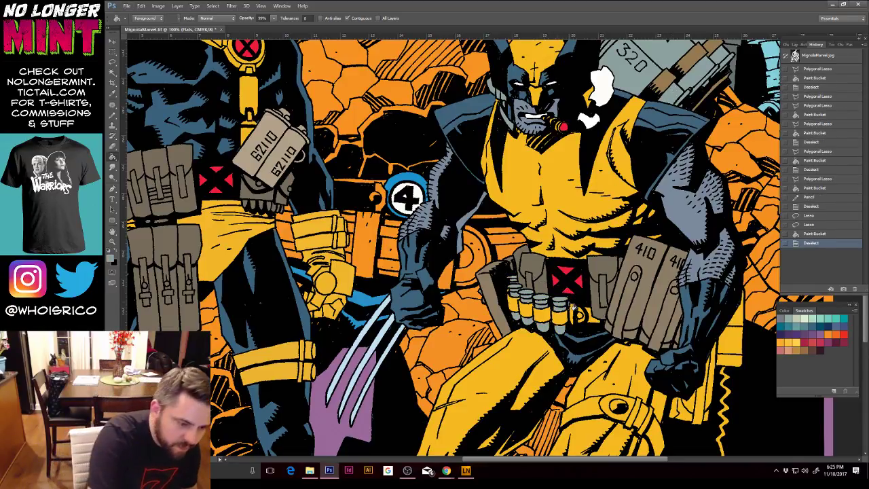
Step: Outline the belt cartridges again, set the foreground colour to brown 867a69 and fill their remaining yellow bands and the adjoining belt area
left_click(112, 62)
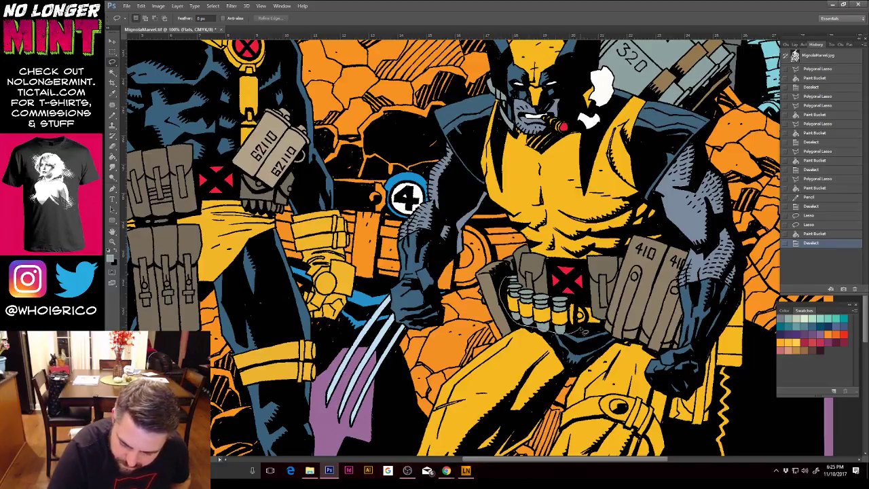
left_click_drag(507, 280, 604, 306)
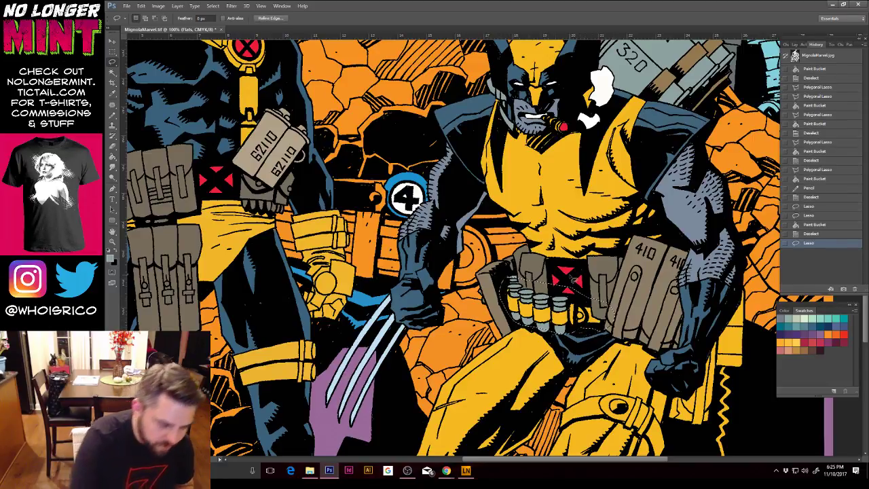
left_click(112, 258)
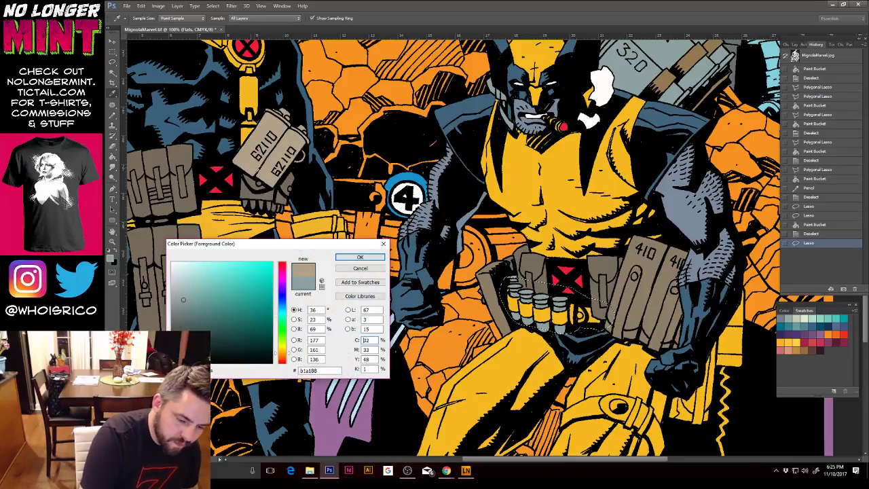
left_click(193, 309)
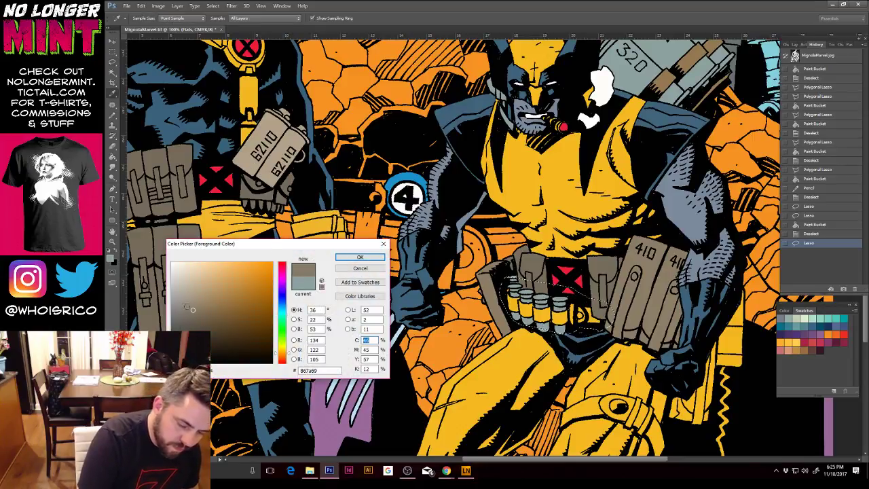
left_click(360, 256)
key("g")
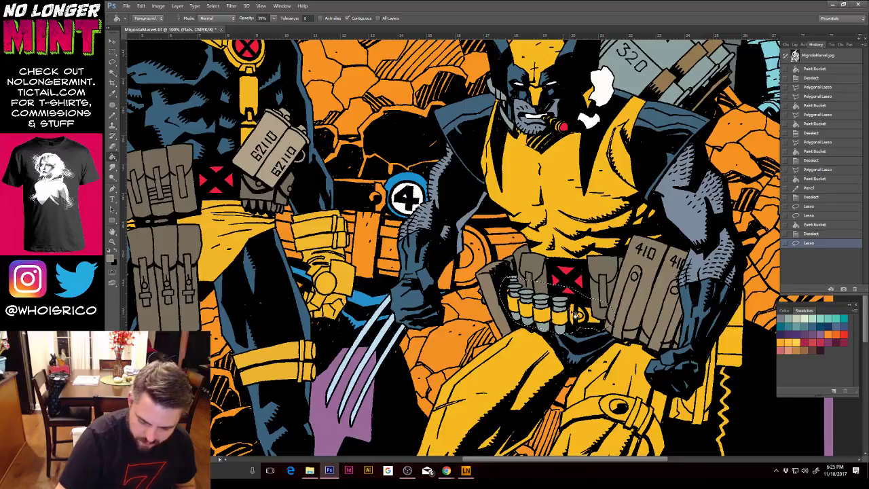
left_click(577, 316)
Step: Sample the cartridges' grey-green, touch up the selected belt area with the Pencil and clear the selection
key("b")
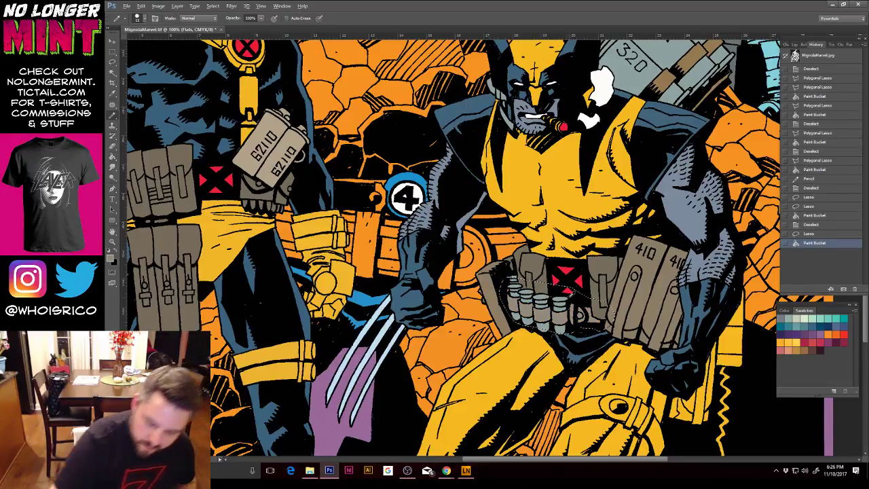
left_click(560, 299, "alt")
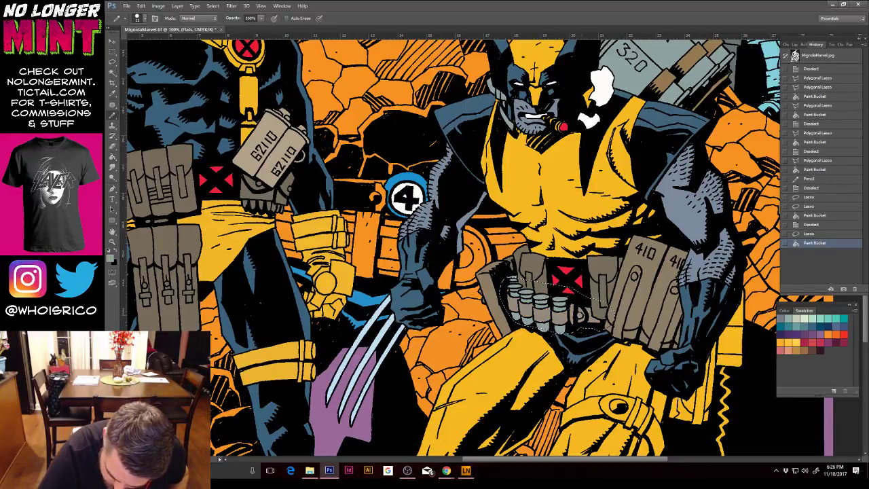
left_click(588, 291)
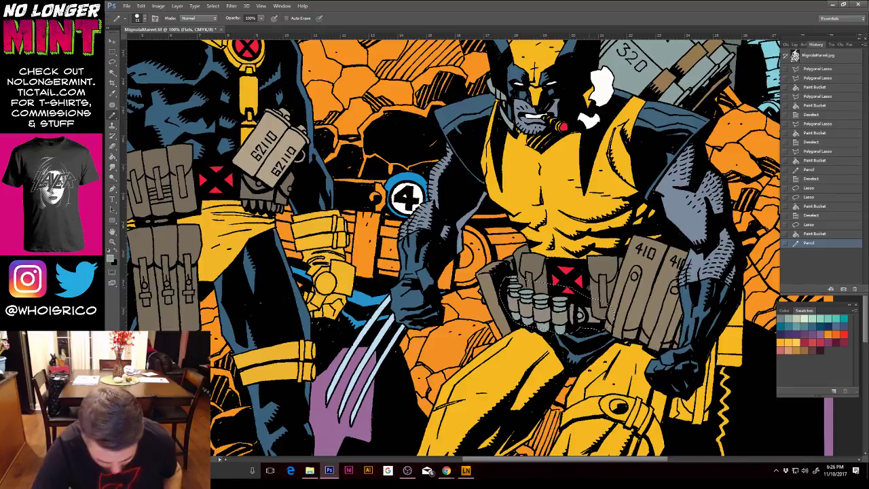
key("ctrl+d")
key("ctrl+d")
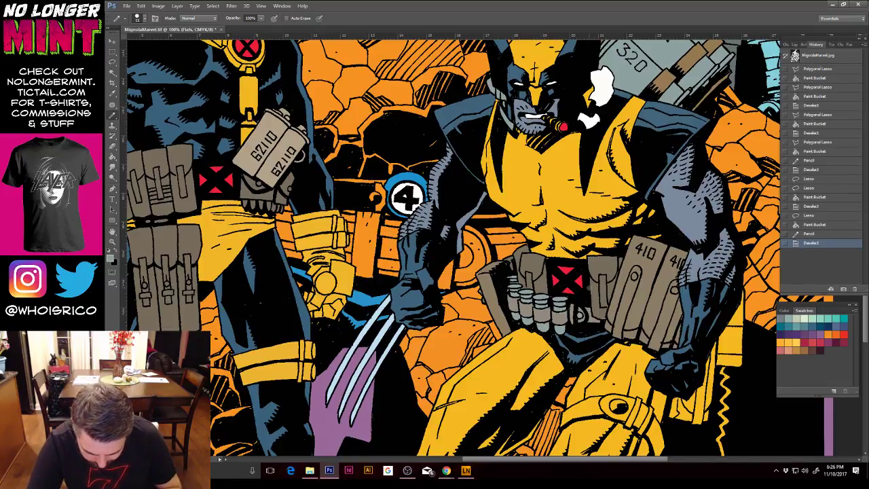
Step: Sample the blue of Wolverine's trunks and touch up the area beneath the cartridges with the Pencil
left_click(572, 351, "alt")
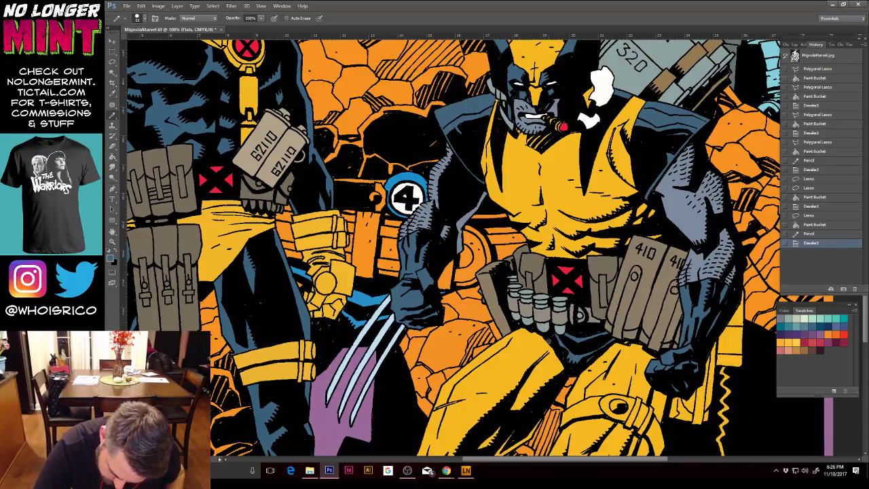
left_click(533, 328)
left_click(532, 327)
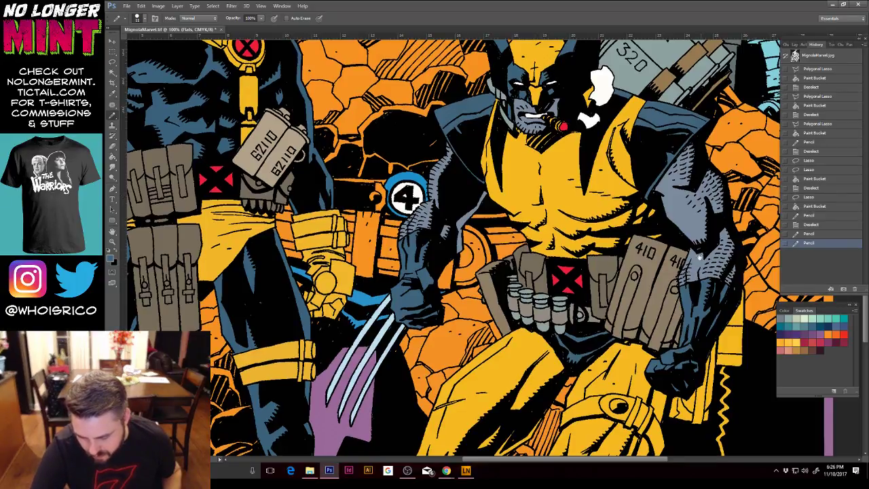
Step: Outline the strap and round buckle around Wolverine's knee, refine the selection along its edges and fill it with the pouches' brown
scroll(701, 265, "down", 3)
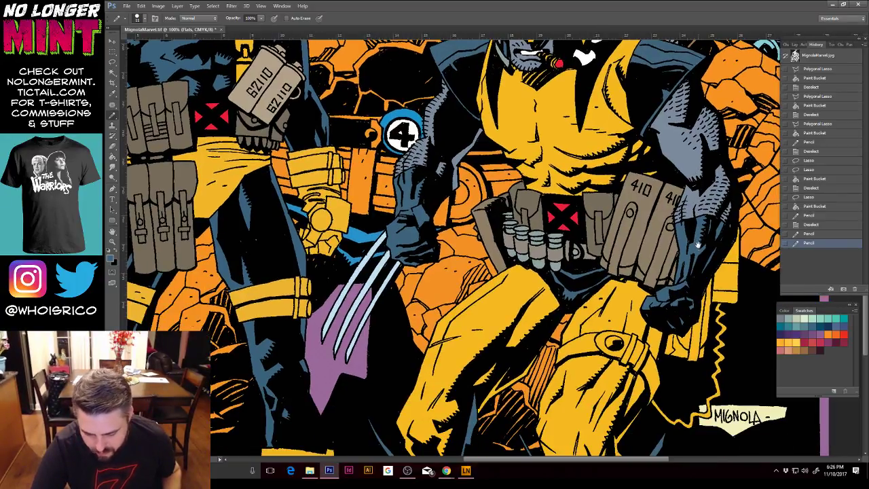
scroll(698, 246, "down", 3)
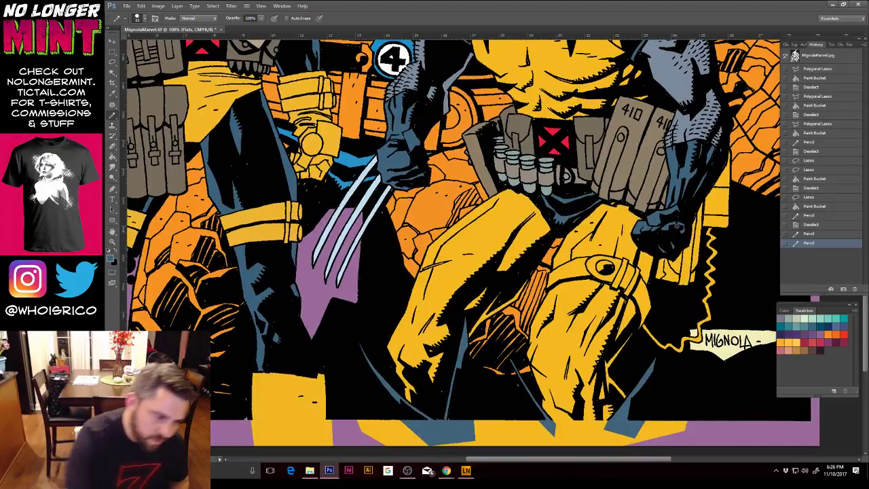
key("l")
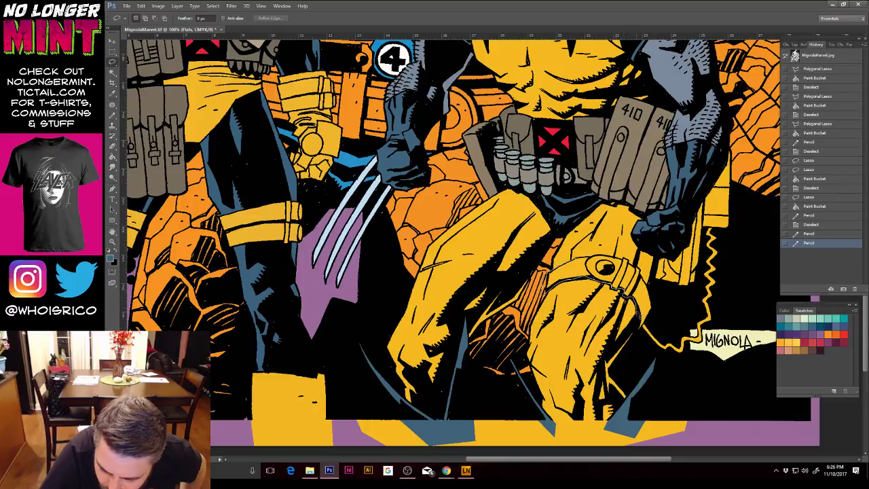
mouse_move(641, 313)
left_mouse_down()
mouse_move(644, 342)
mouse_move(660, 314)
mouse_move(648, 287)
left_mouse_up()
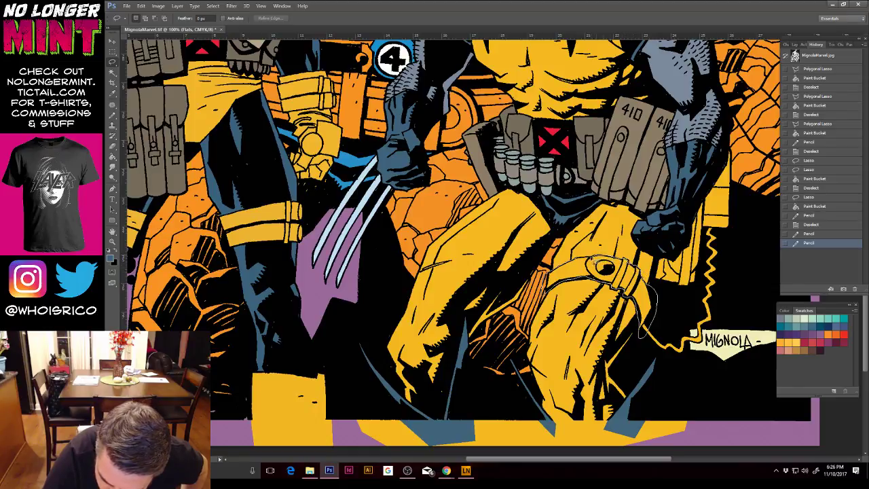
left_click_drag(588, 265, 595, 266)
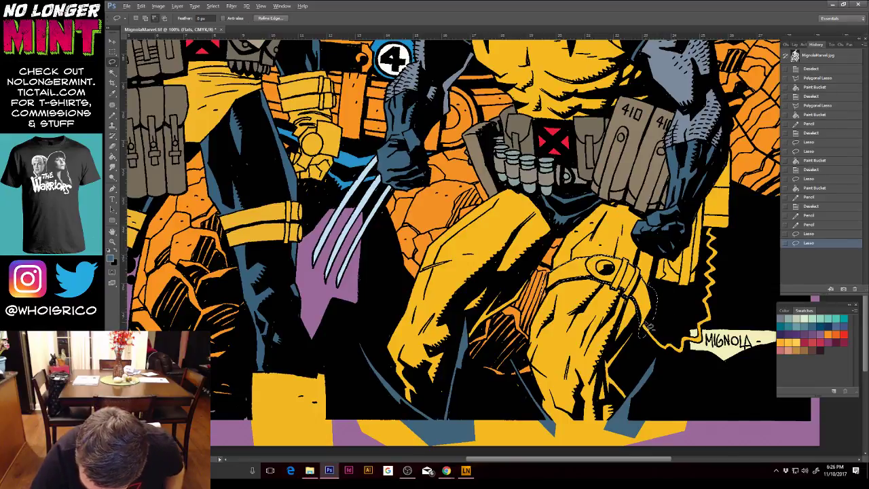
mouse_move(646, 345)
left_mouse_down()
mouse_move(662, 322)
mouse_move(656, 318)
left_mouse_up()
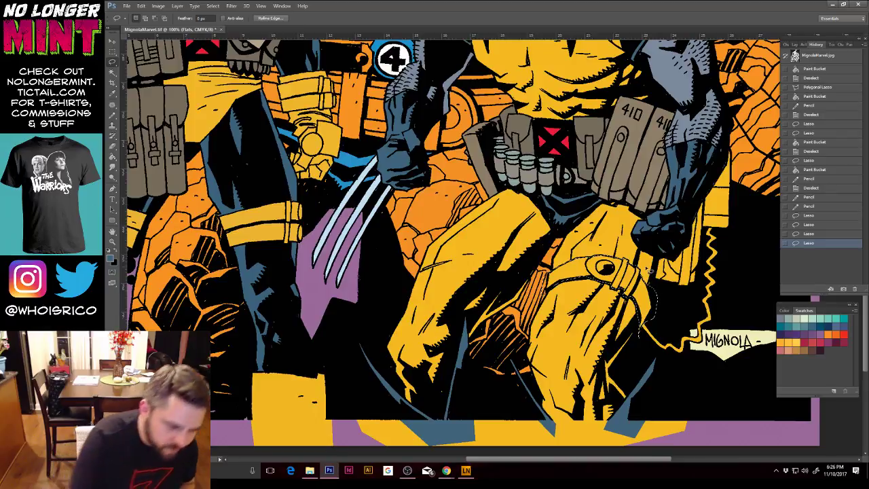
left_click(114, 167)
key("g")
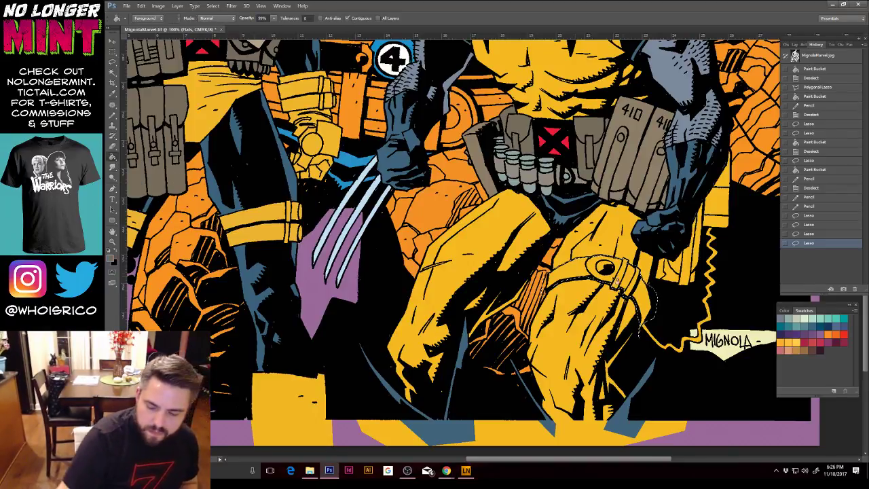
left_click(641, 262)
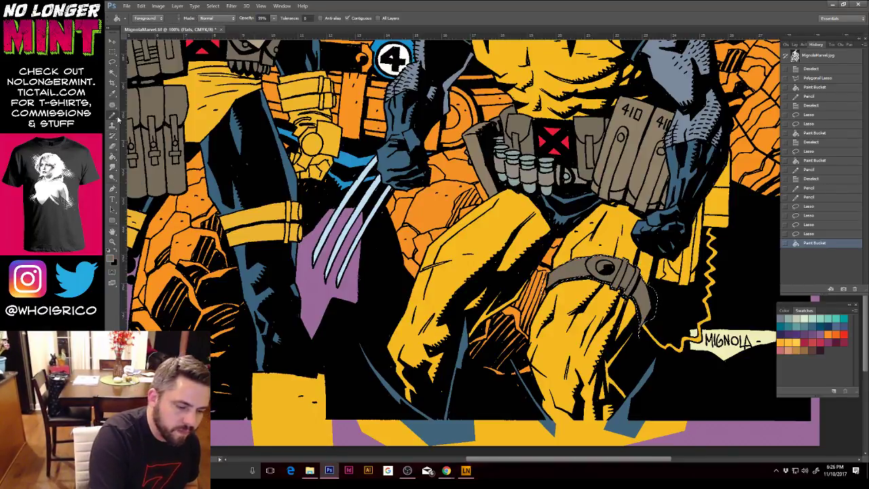
Step: Paint the round centre of the knee strap's buckle grey-green with the Pencil and clear the selection
key("b")
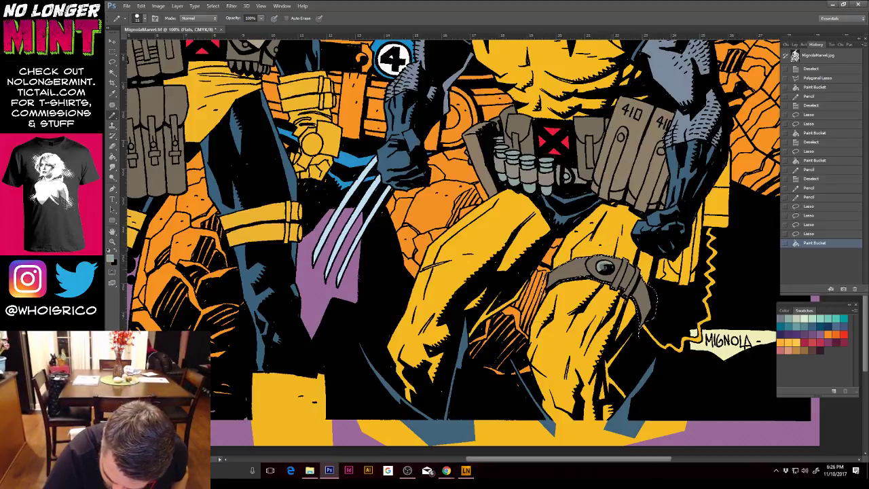
left_click(618, 258)
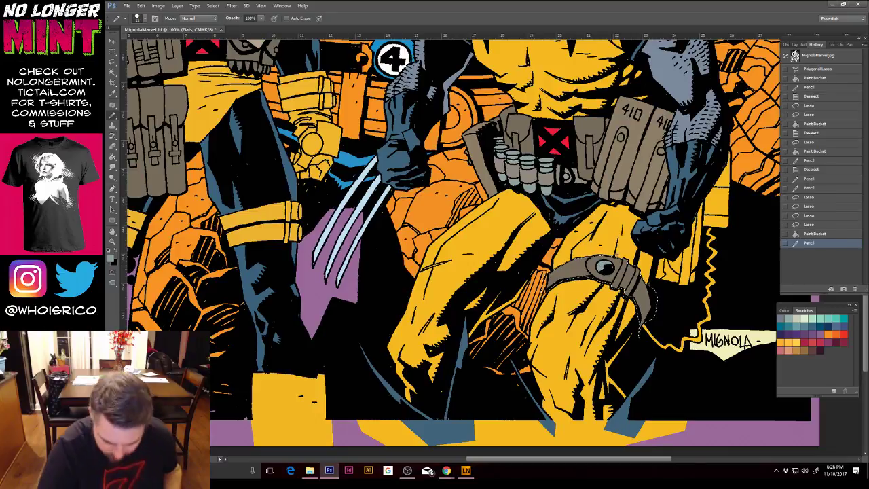
key("ctrl+d")
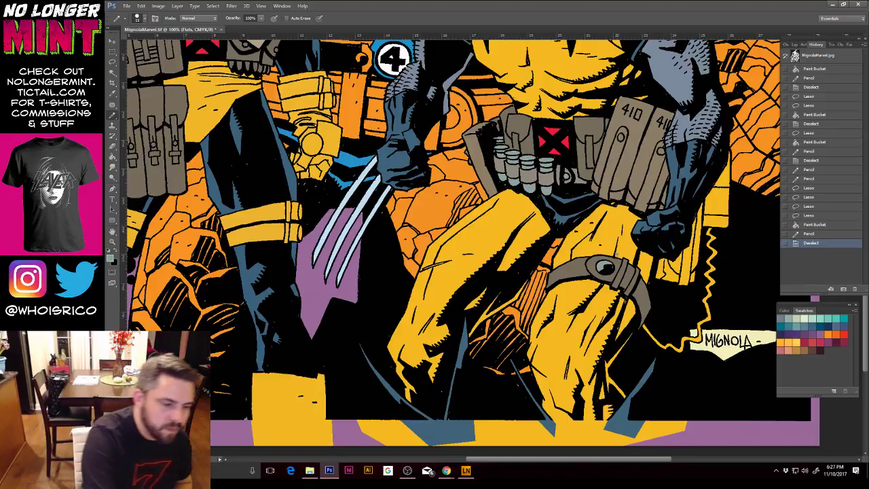
Step: Outline the yellow pouch hanging below Wolverine's clenched fist beside the knee strap, fill it with the pouches' brown and deselect
key("l")
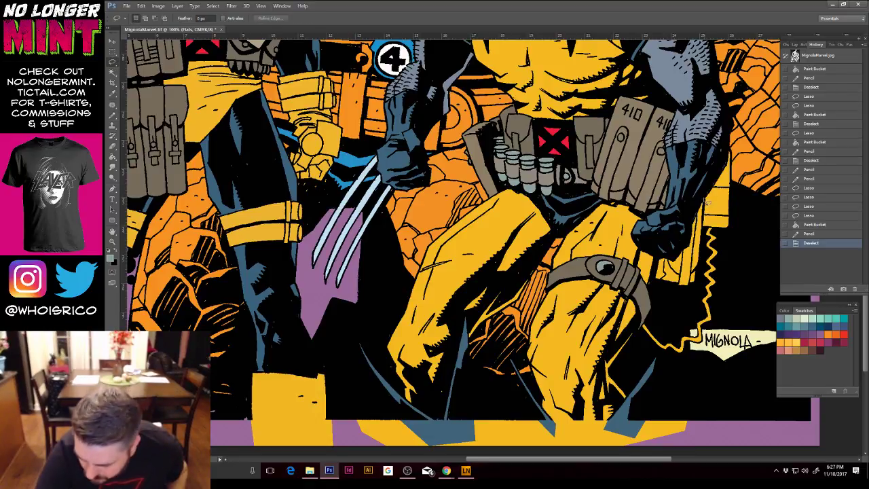
mouse_move(706, 234)
left_mouse_down()
mouse_move(702, 287)
mouse_move(681, 302)
mouse_move(653, 297)
mouse_move(664, 254)
mouse_move(706, 183)
left_mouse_up()
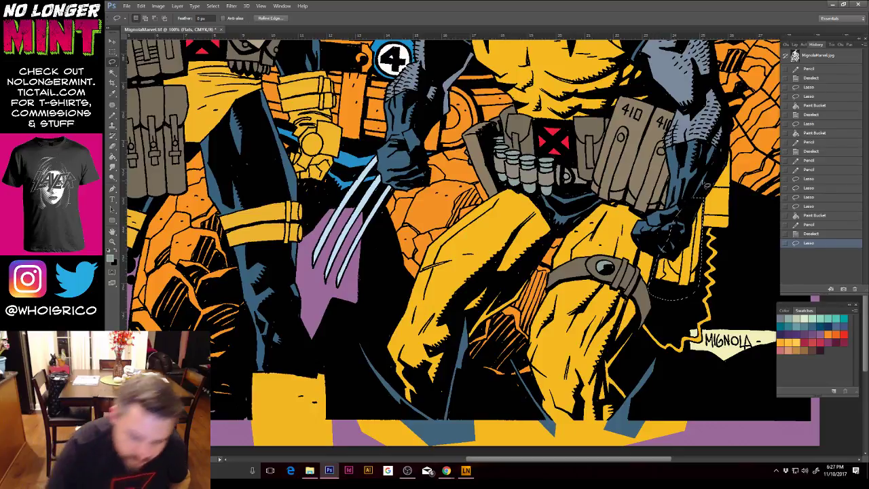
left_click(112, 156)
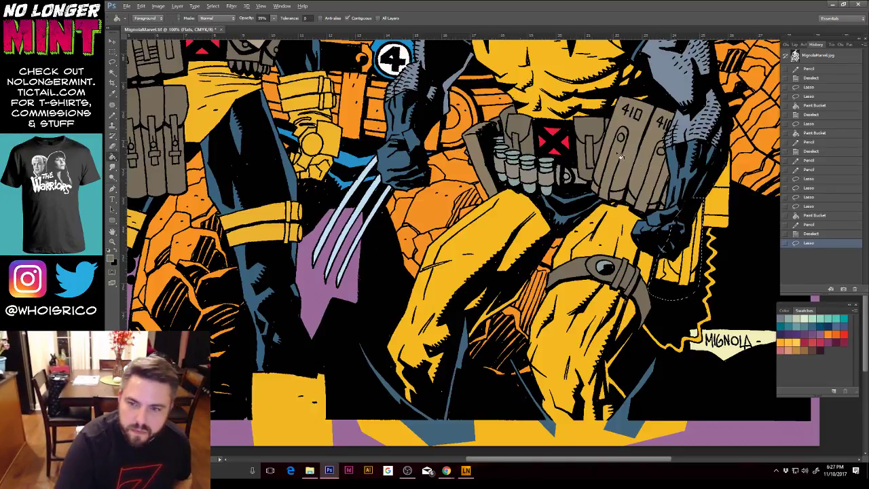
left_click(699, 252)
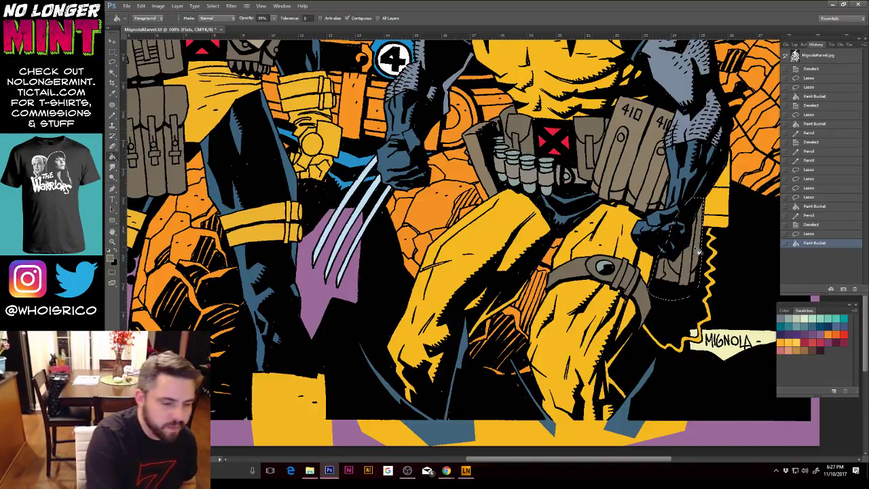
left_click(115, 62)
key("ctrl+d")
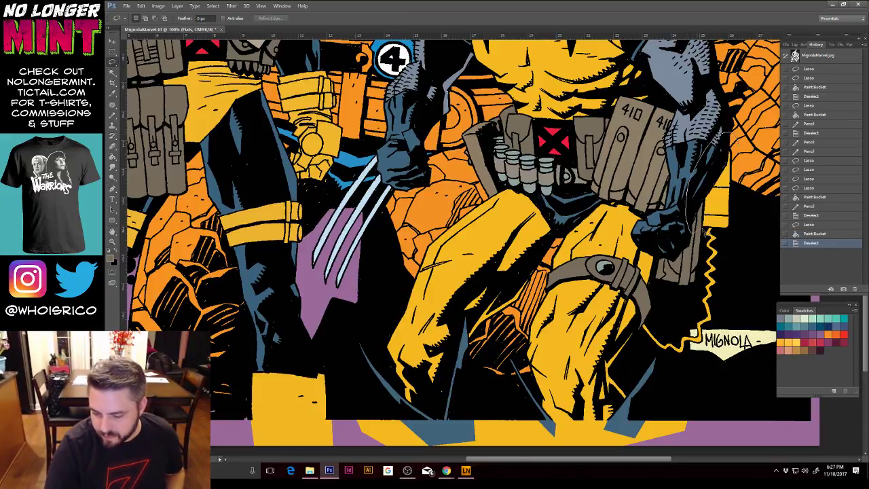
Step: Outline the yellow box behind Wolverine's forearm, above the zigzag cord, and fill it with the cartridges' grey-green
mouse_move(725, 235)
left_mouse_down()
mouse_move(751, 192)
mouse_move(744, 131)
left_mouse_up()
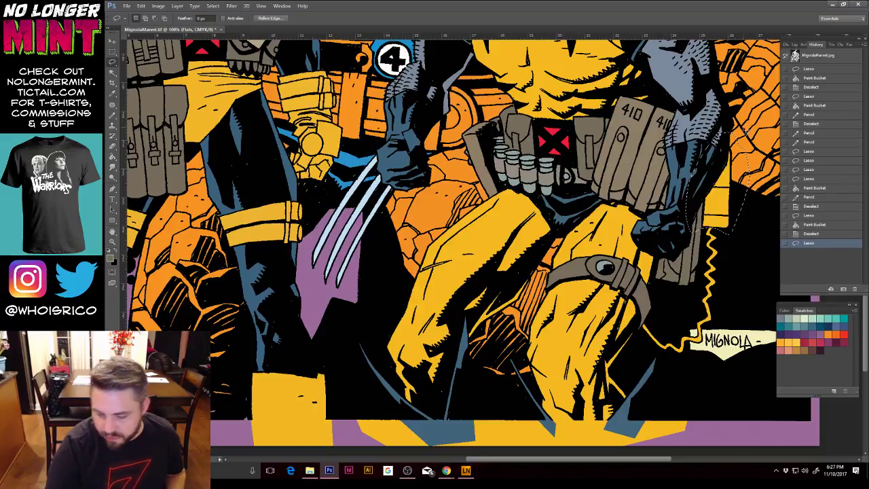
left_click(113, 157)
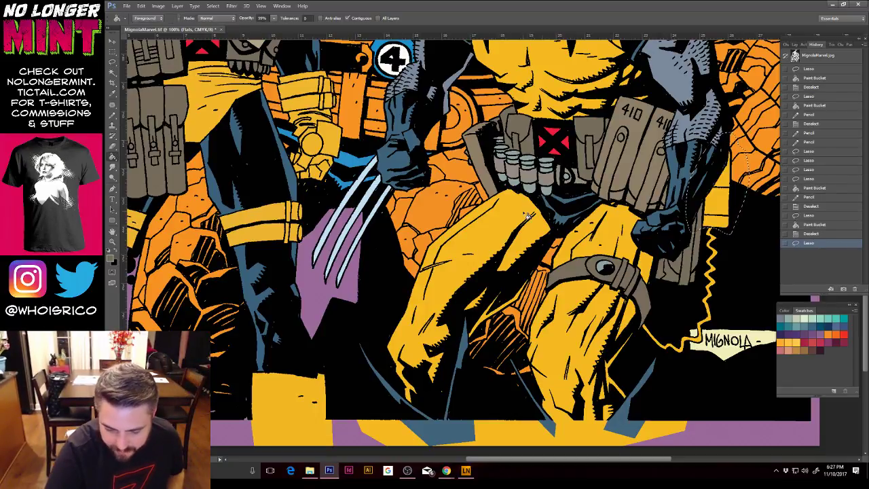
left_click(731, 195)
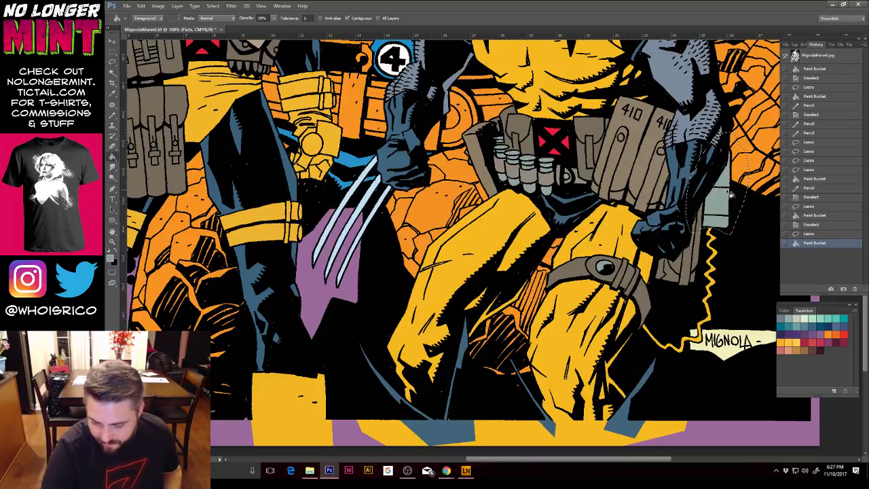
Step: Outline the yellow zigzag cord between the grey-green box and Wolverine's knee, fill it with a muted purple and deselect
key("l")
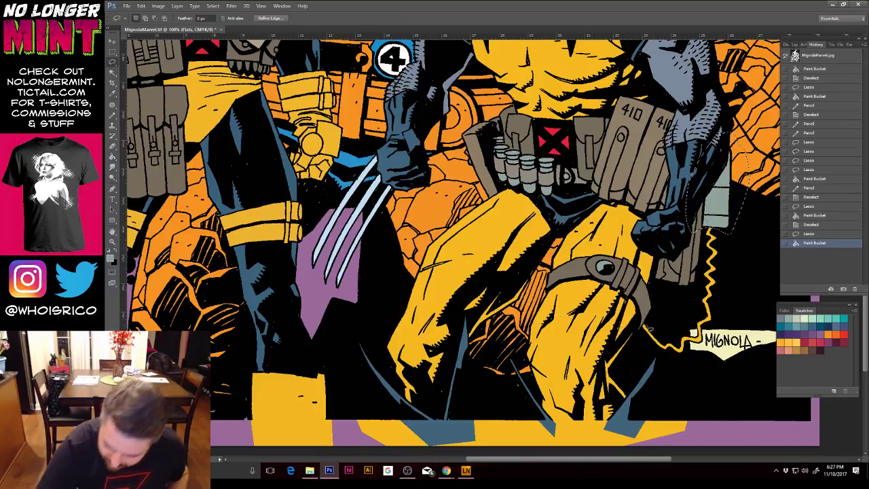
mouse_move(644, 327)
left_mouse_down()
mouse_move(681, 368)
mouse_move(710, 361)
mouse_move(743, 239)
mouse_move(700, 215)
left_mouse_up()
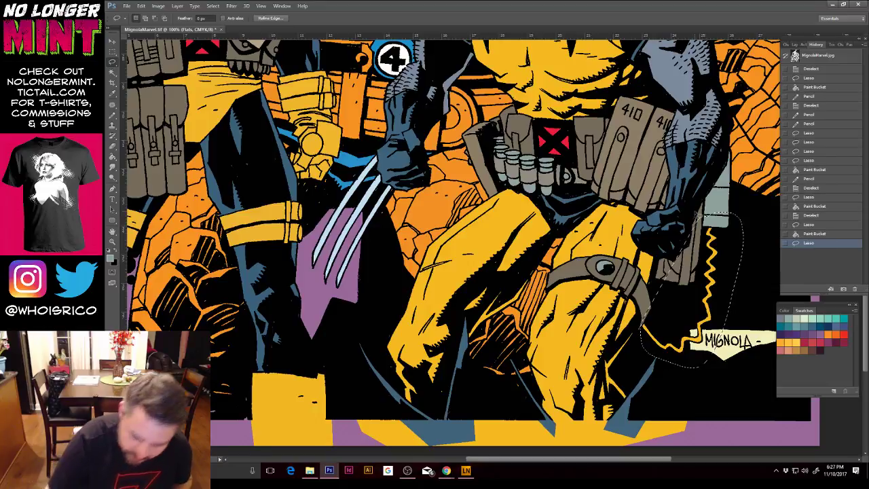
left_click(119, 157)
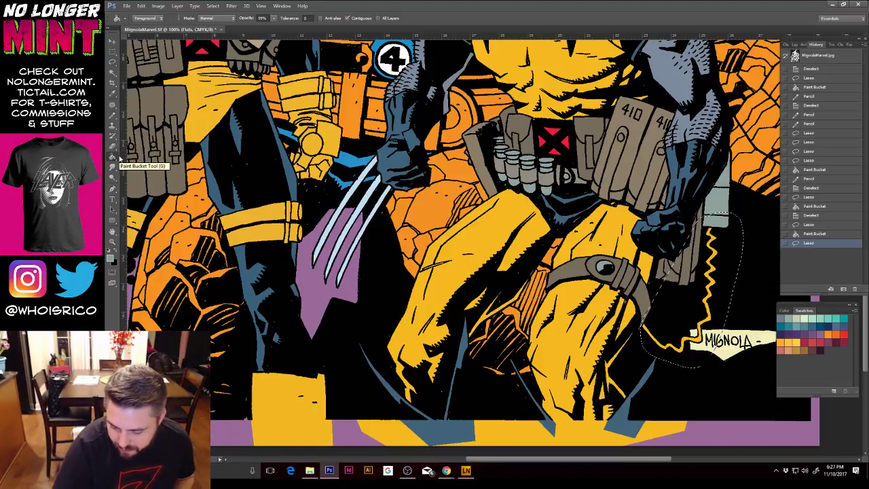
key("ctrl+d")
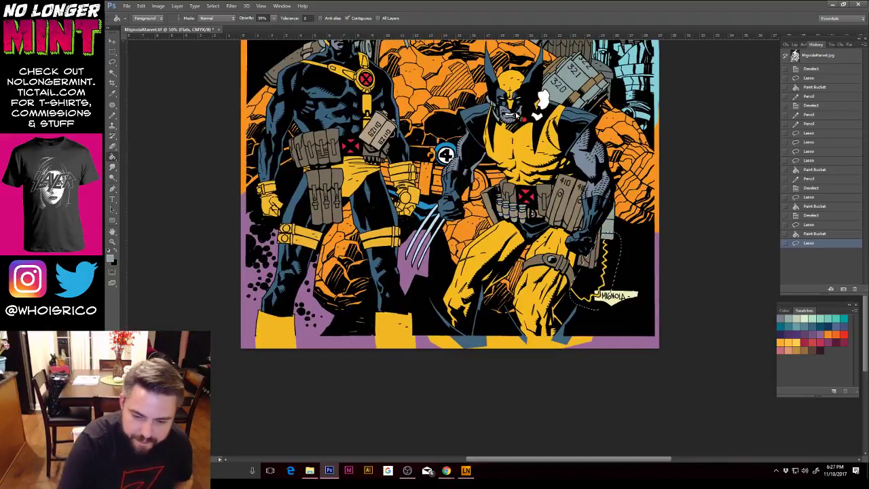
scroll(448, 204, "up", 3)
scroll(412, 55, "up", 5)
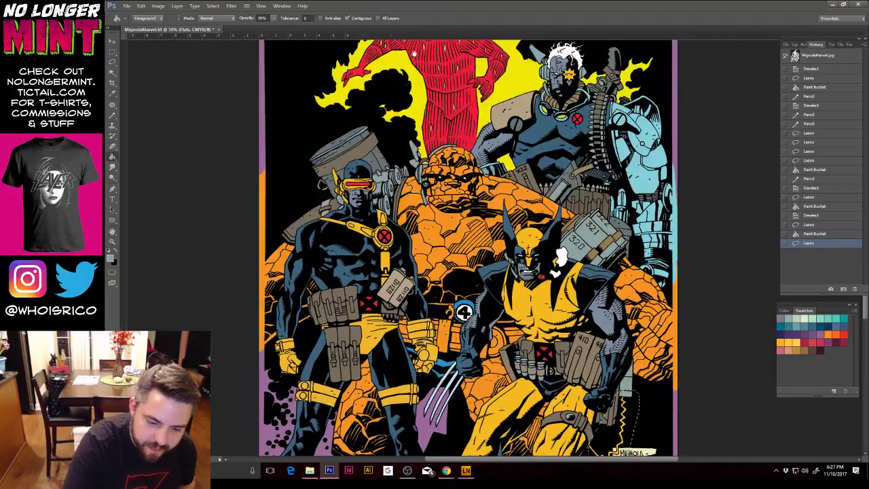
left_click(426, 160, "alt")
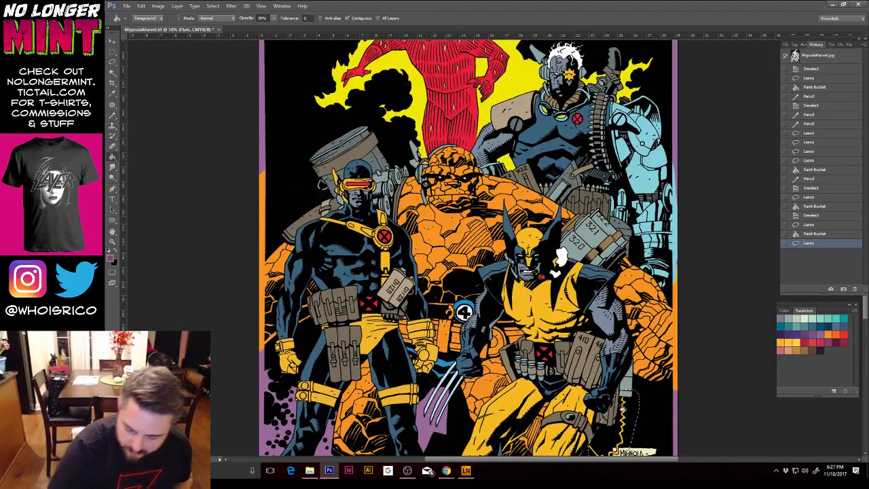
left_click(623, 416)
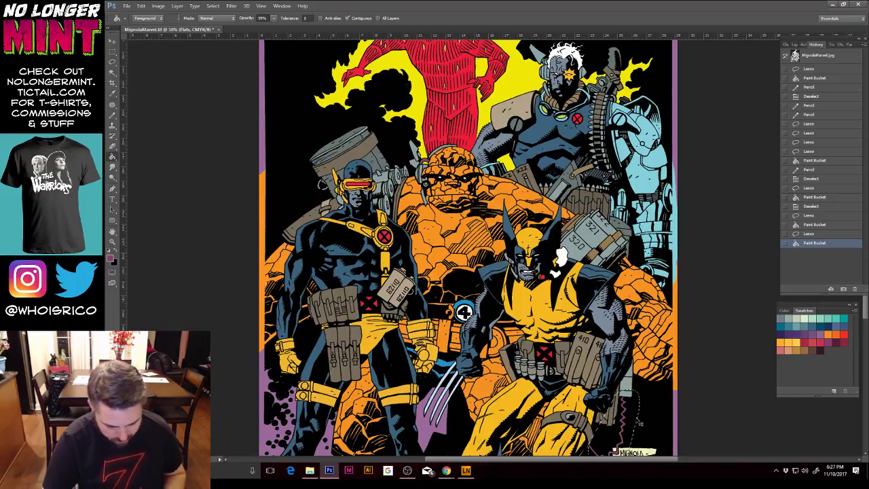
key("ctrl+d")
Step: Touch up the spot where the zigzag cord meets Wolverine's knee strap with the Pencil
key("ctrl+plus")
key("ctrl+plus")
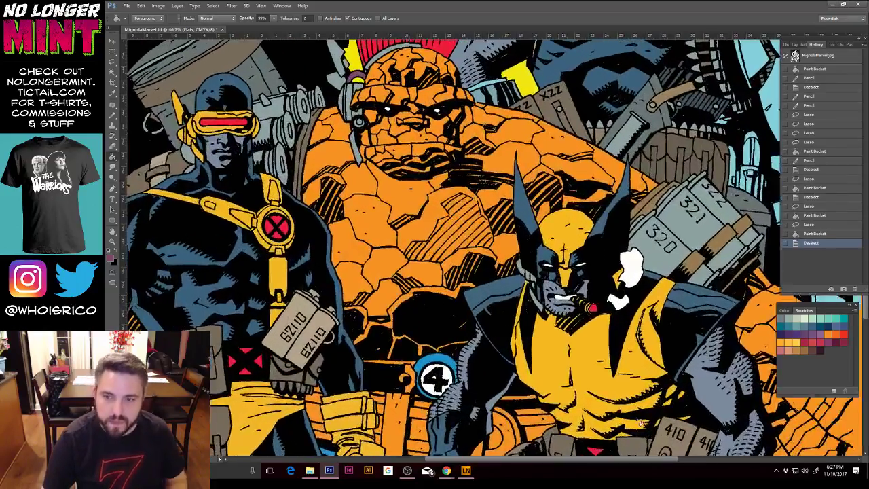
key("ctrl+plus")
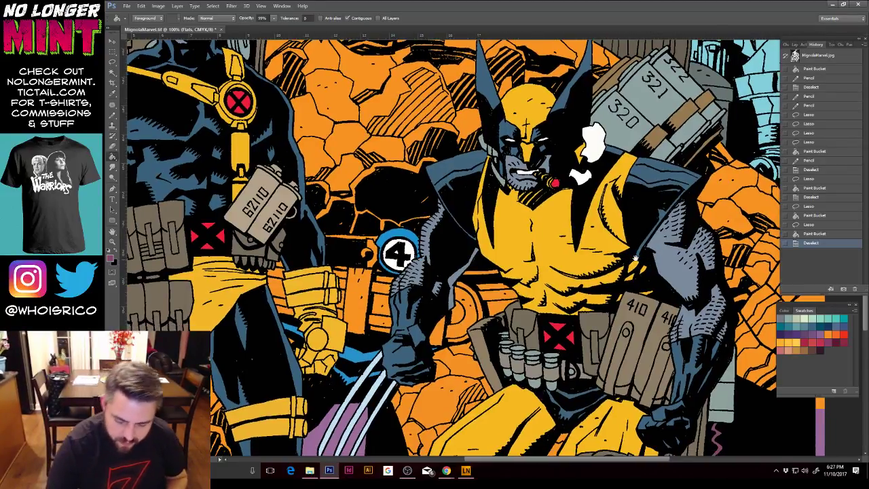
left_click_drag(635, 258, 610, 184)
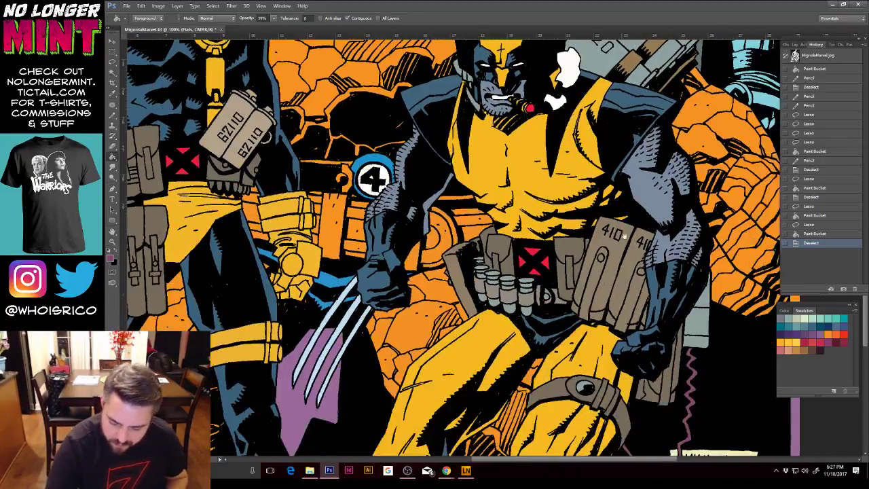
left_click(116, 118)
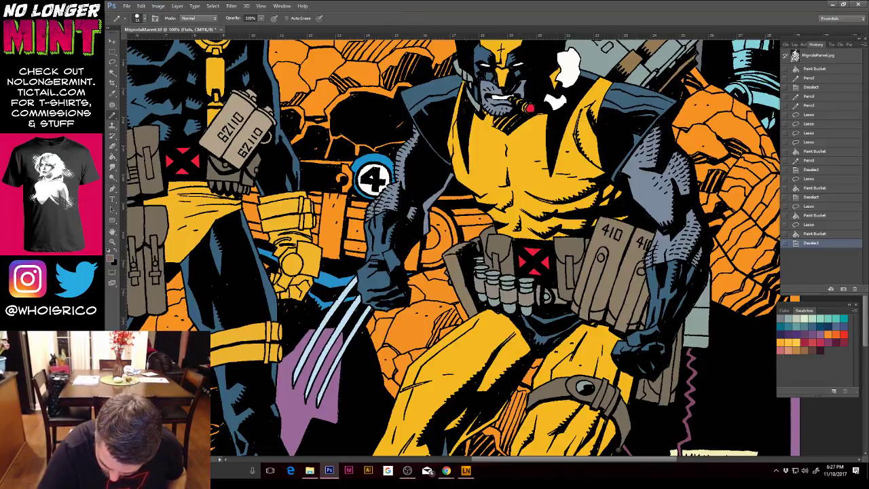
left_click(618, 449)
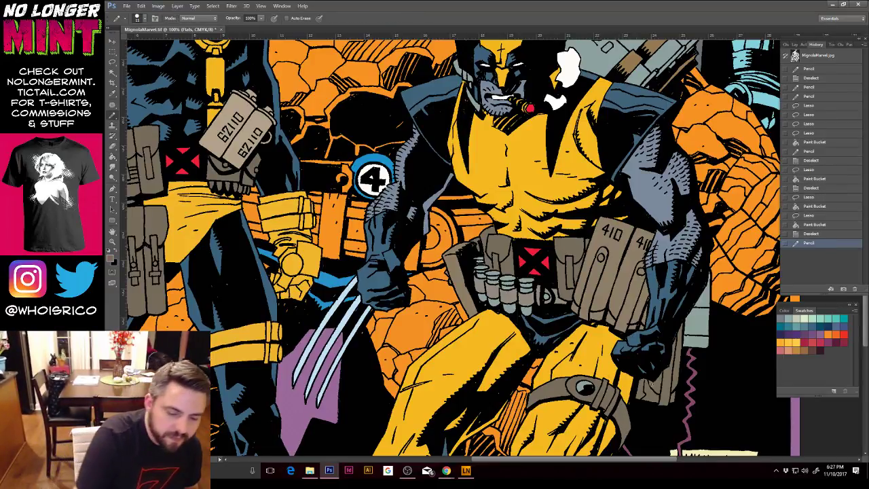
Step: Outline the Thing's orange belt between Cyclops's glove and Wolverine's waist, then add the part beside the 4 emblem to the selection
left_click(114, 62)
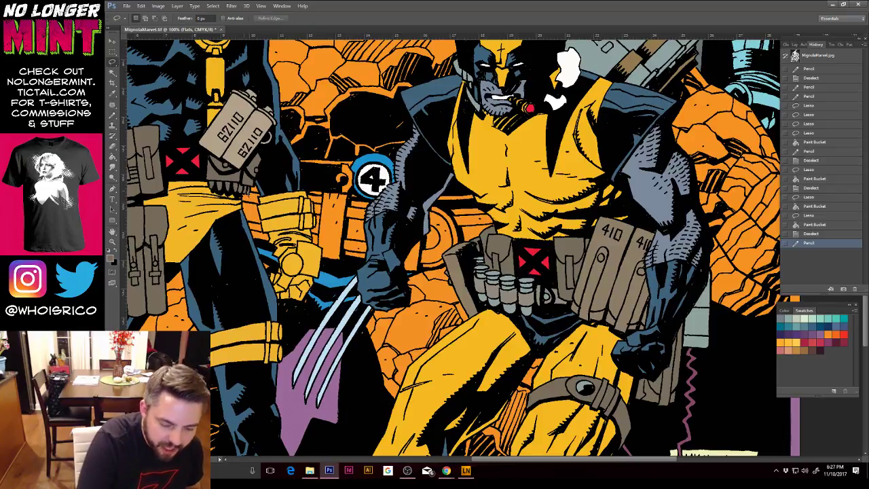
mouse_move(247, 191)
left_mouse_down()
mouse_move(237, 190)
mouse_move(260, 254)
mouse_move(347, 284)
mouse_move(448, 269)
mouse_move(499, 234)
mouse_move(469, 182)
mouse_move(406, 192)
mouse_move(381, 163)
mouse_move(301, 163)
mouse_move(282, 169)
mouse_move(268, 197)
left_mouse_up()
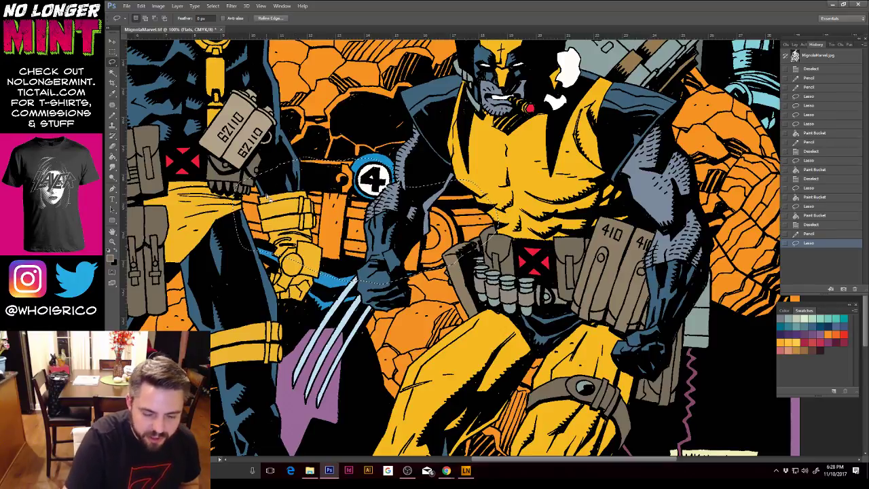
mouse_move(342, 165)
left_mouse_down()
mouse_move(322, 169)
mouse_move(338, 170)
left_mouse_up()
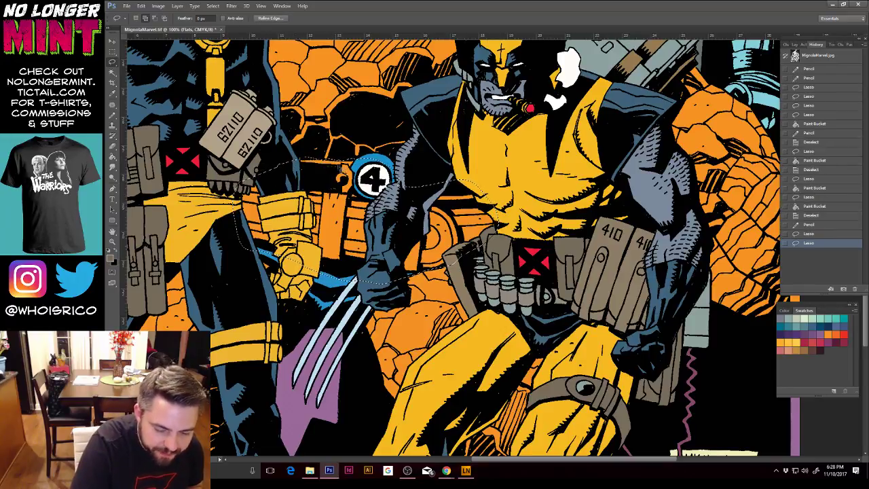
key("ctrl+minus")
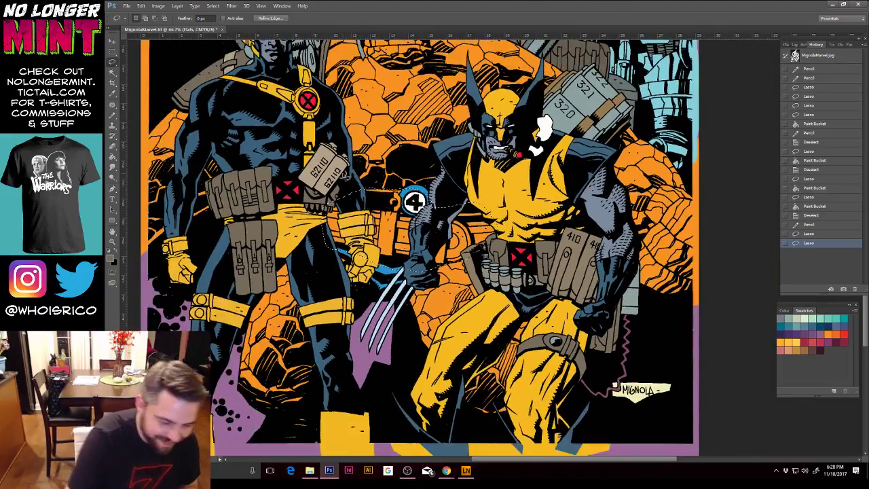
key("ctrl+minus")
Step: Fill the selected orange parts of the Thing's belt with the pouches' brown, with contiguous filling turned off
left_click(113, 157)
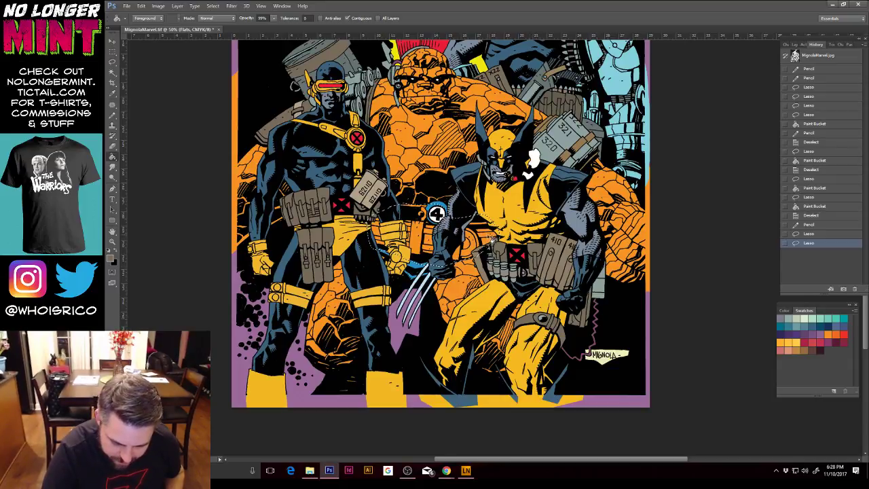
left_click(490, 238)
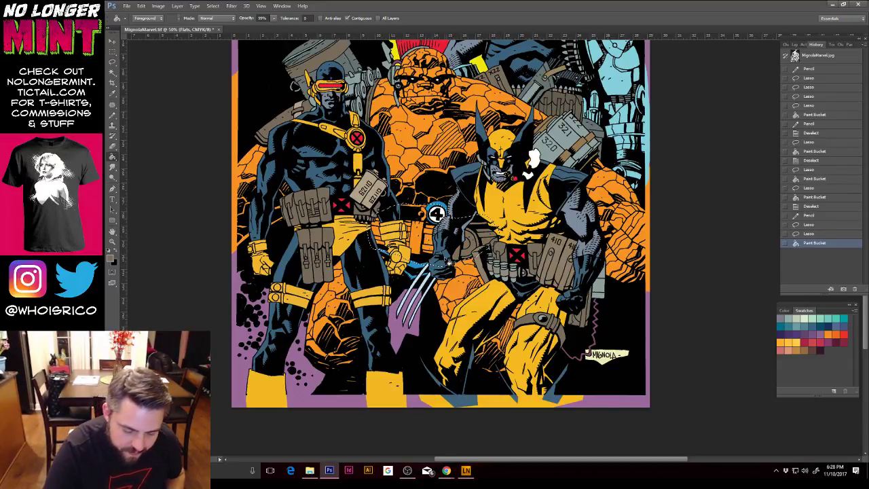
left_click(437, 214)
left_click(436, 213)
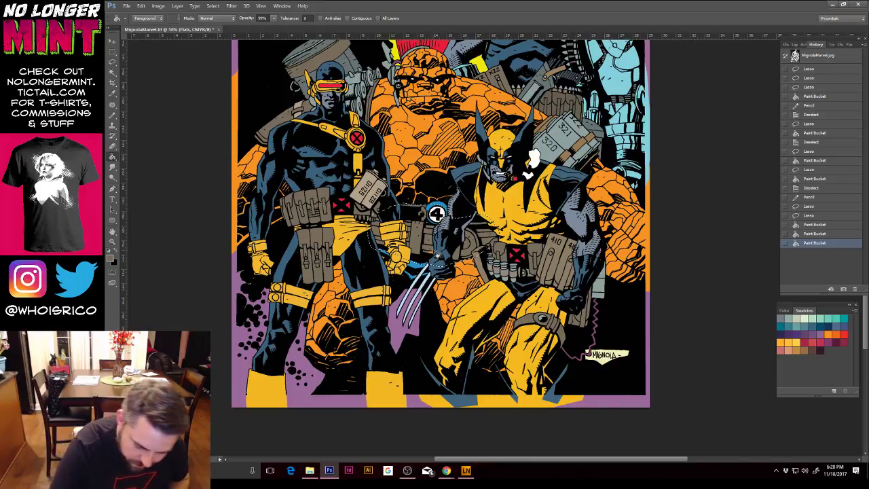
left_click(437, 214)
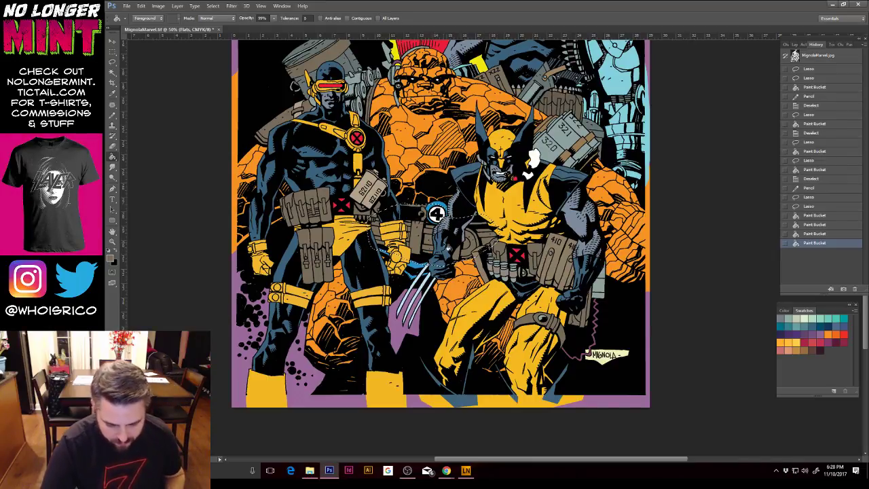
key("w")
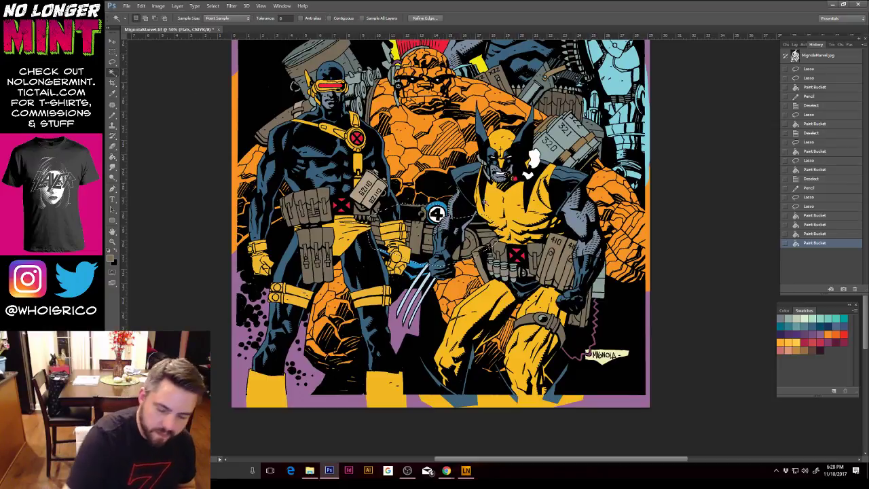
Step: Select the brown gear behind Wolverine's fist with the Magic Wand and paint its upper curved rim grey-green with the Pencil
left_click_drag(475, 251, 479, 248)
left_click(485, 241)
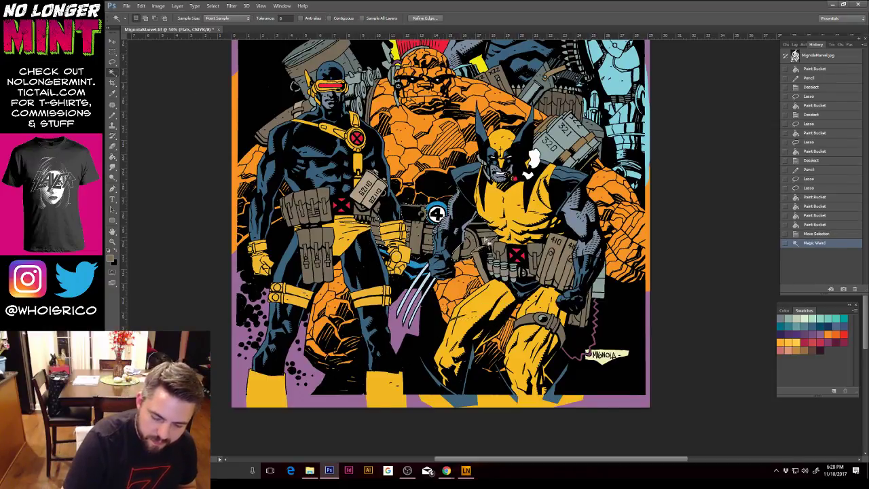
key("b")
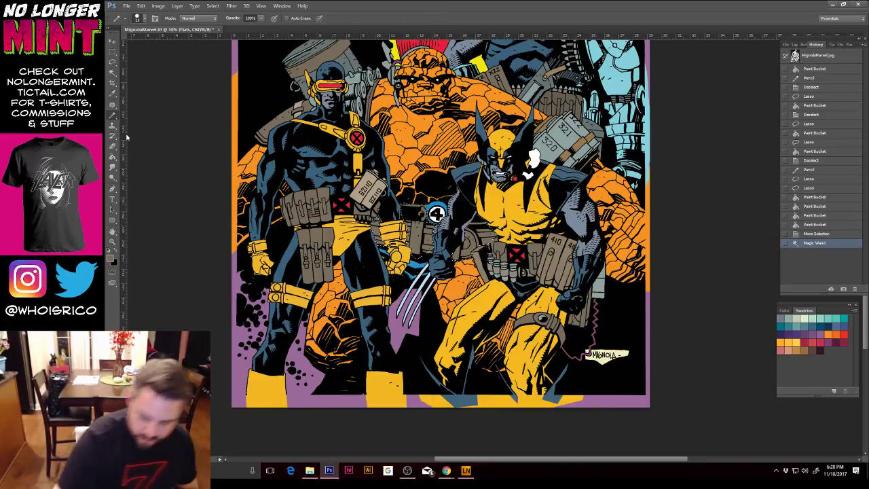
key("ctrl+plus")
key("ctrl+plus")
key("ctrl+plus")
key("ctrl+plus")
key("ctrl+plus")
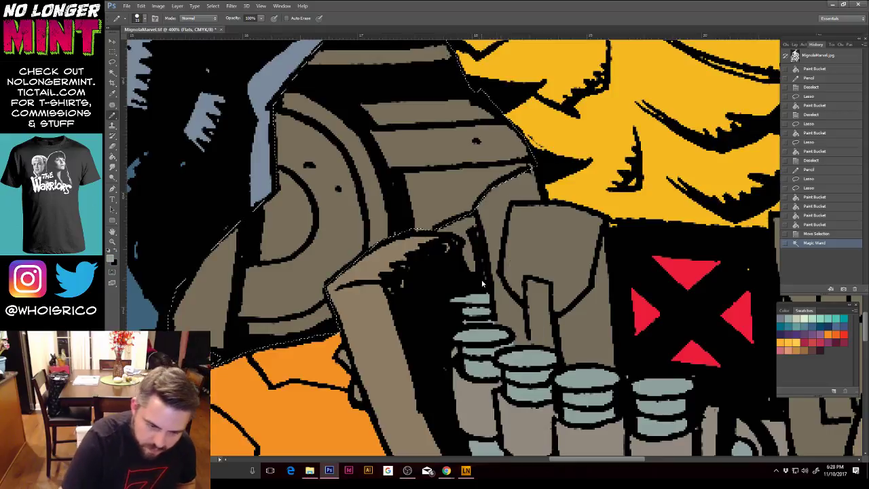
right_click(296, 108)
left_click(303, 120)
mouse_move(281, 100)
left_mouse_down()
mouse_move(310, 108)
mouse_move(377, 206)
mouse_move(372, 244)
mouse_move(377, 193)
left_mouse_up()
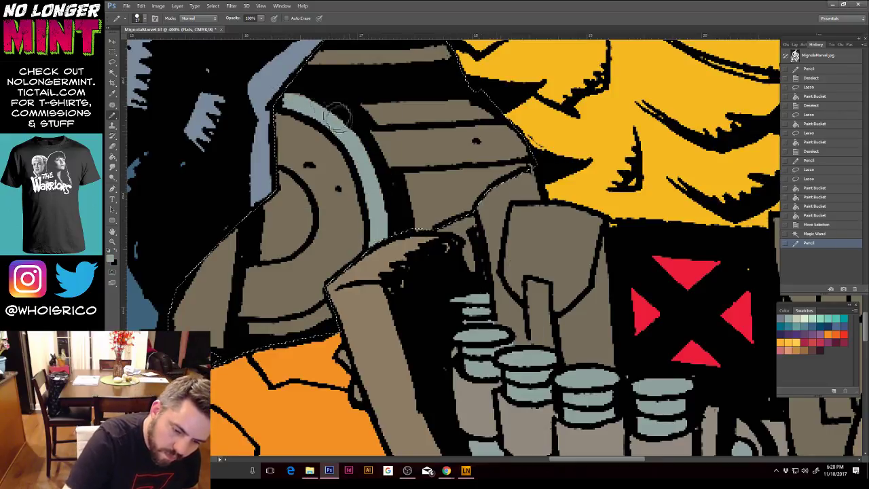
left_click_drag(337, 118, 294, 73)
left_click(322, 114)
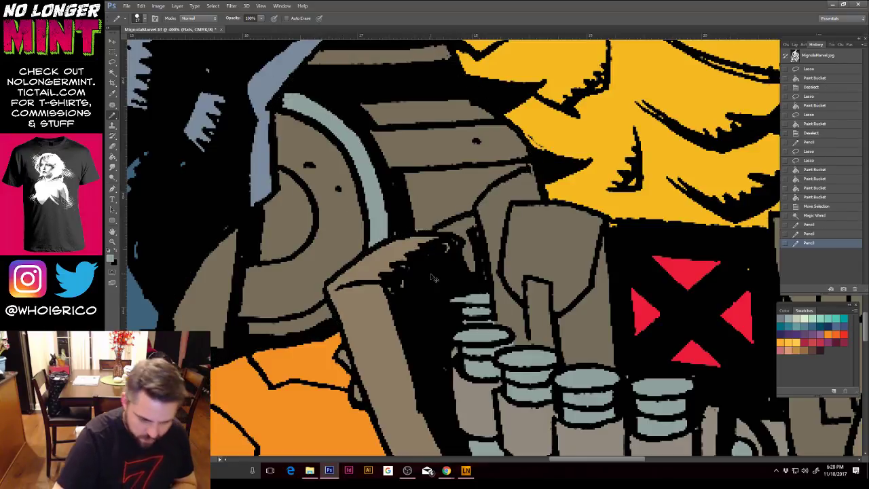
Step: Paint the lower section of the round gear's rim the same grey-green with the Pencil
left_click_drag(423, 299, 549, 234)
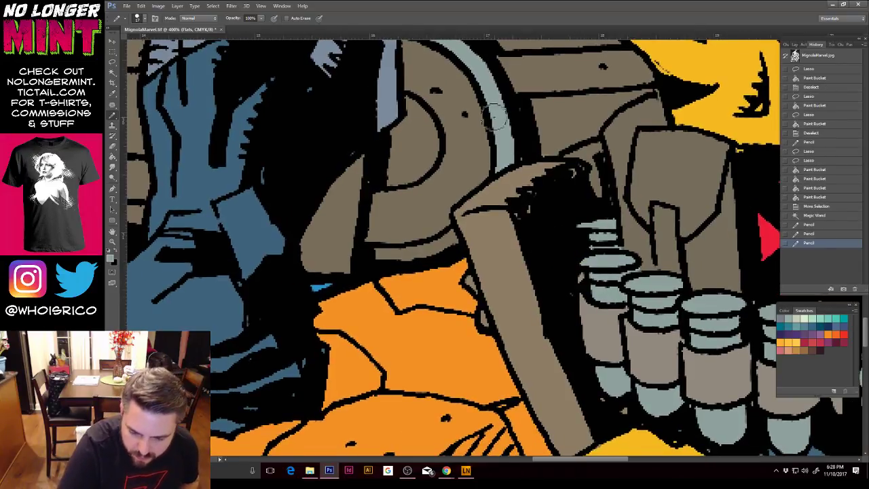
left_click_drag(495, 117, 508, 145)
mouse_move(368, 253)
left_mouse_down()
mouse_move(412, 256)
mouse_move(452, 238)
mouse_move(391, 253)
mouse_move(429, 251)
left_mouse_up()
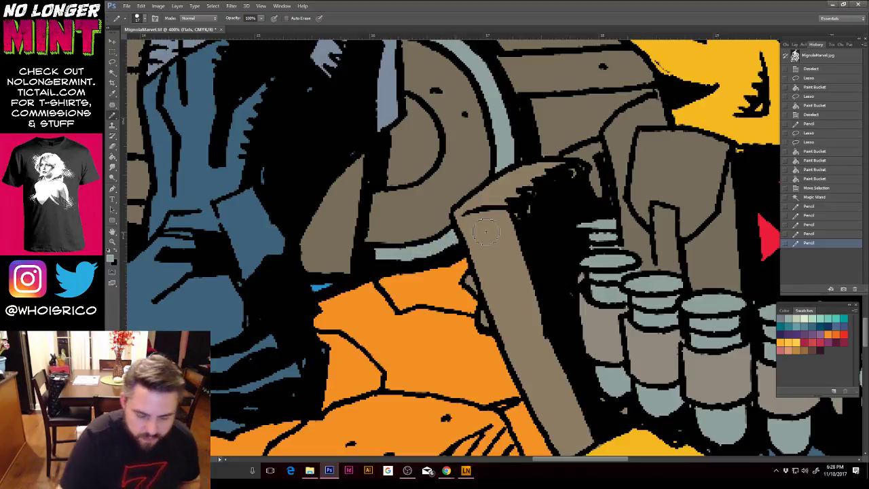
Step: Dab grey-green onto the small hardware details on the belt beside the "4" emblem with the Pencil
scroll(485, 231, "down", 2)
key("ctrl+0")
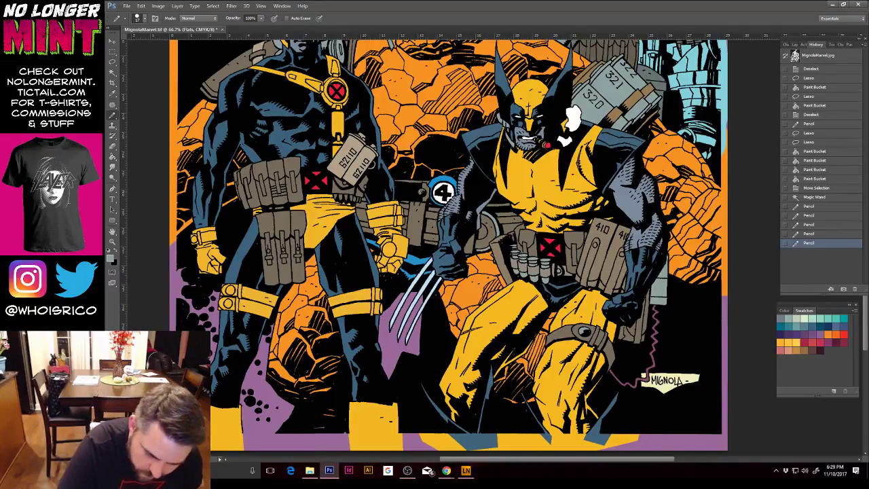
left_click(422, 192)
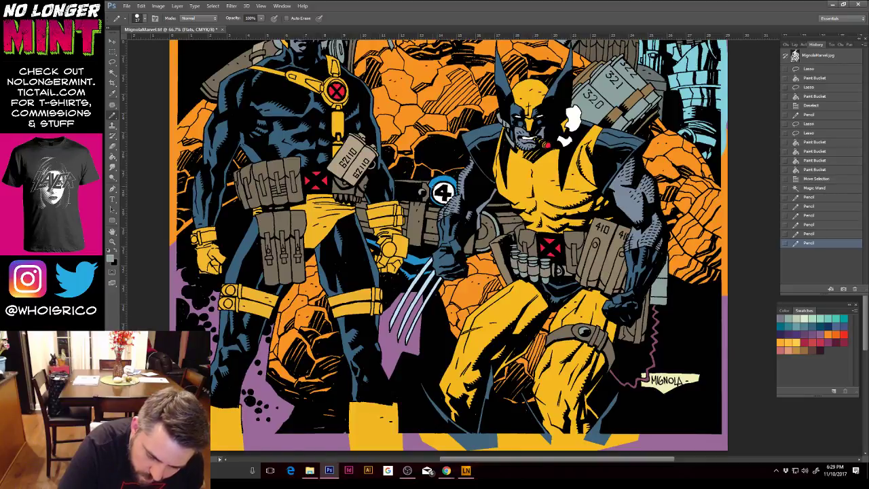
left_click(420, 192)
left_click(421, 192)
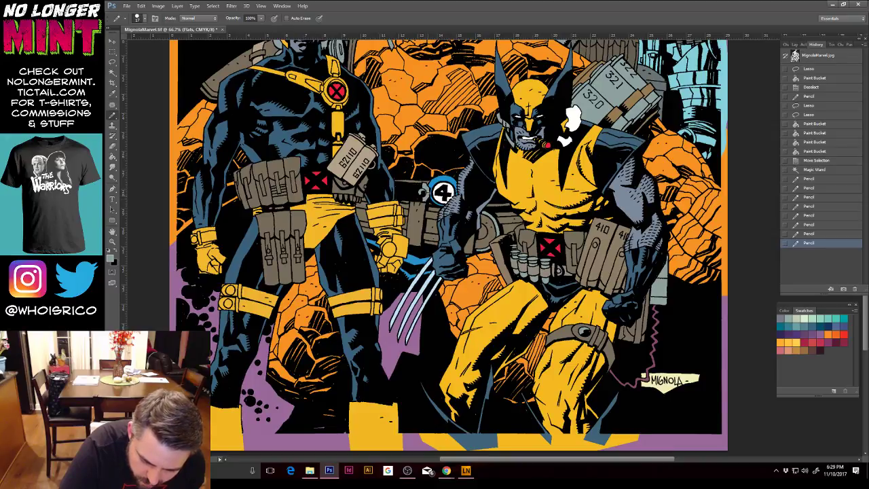
left_click(421, 193)
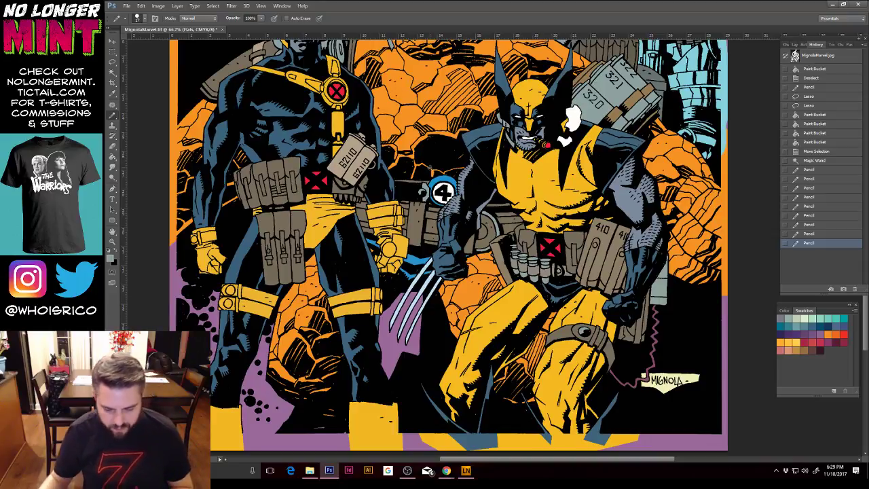
Step: Clear the active selection on the artwork
key("ctrl+minus")
key("ctrl+minus")
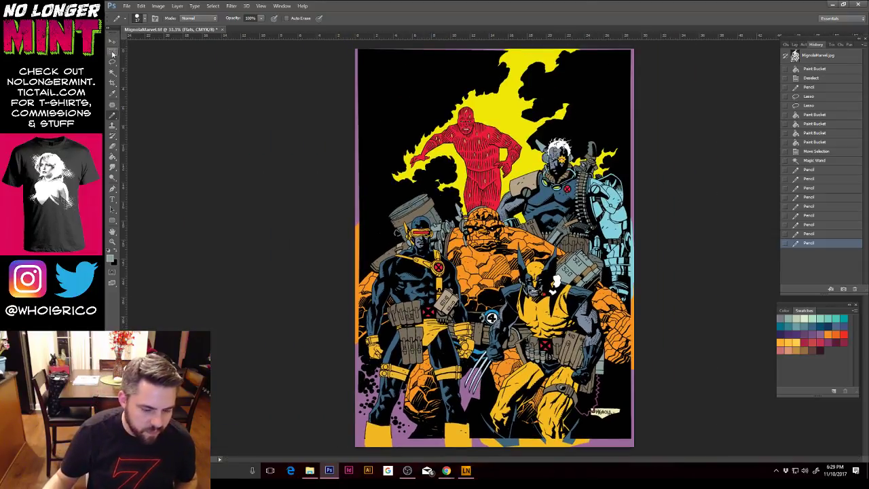
left_click(113, 51)
left_click(194, 92)
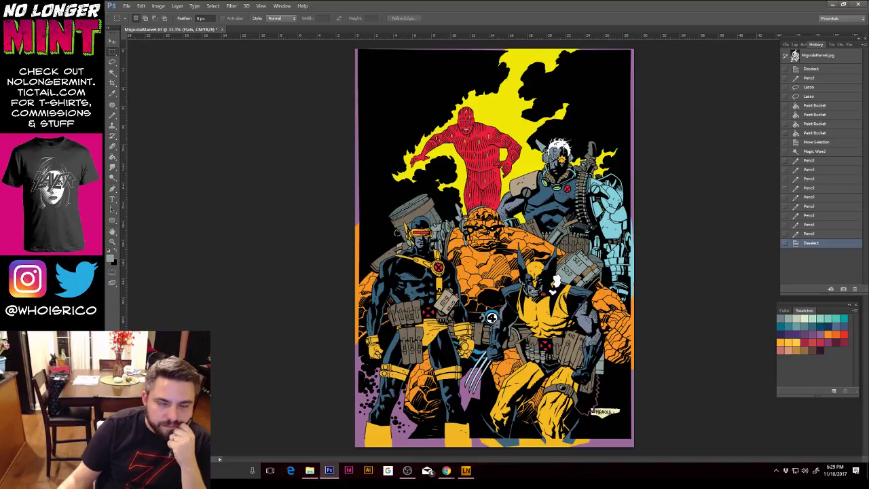
key("alt+Tab")
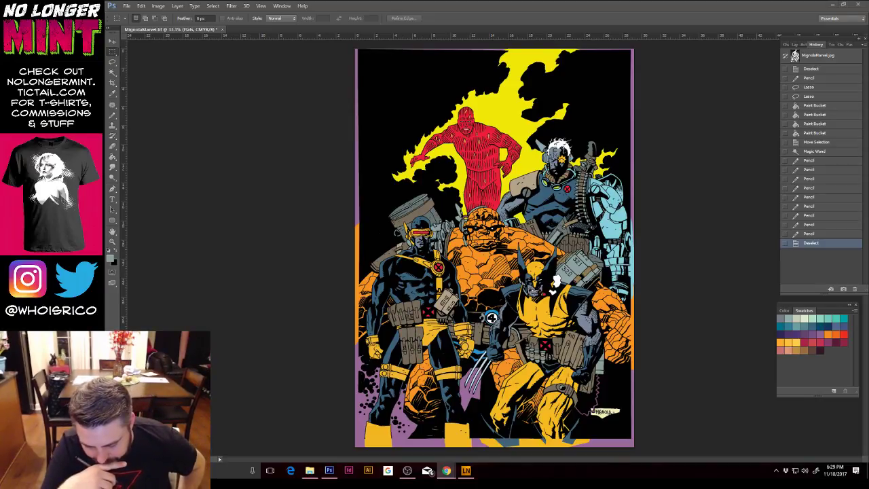
Step: Recolour the small cylindrical device between Cable's hip pouches and metal arm in dark slate grey with the Pencil
left_click(112, 242)
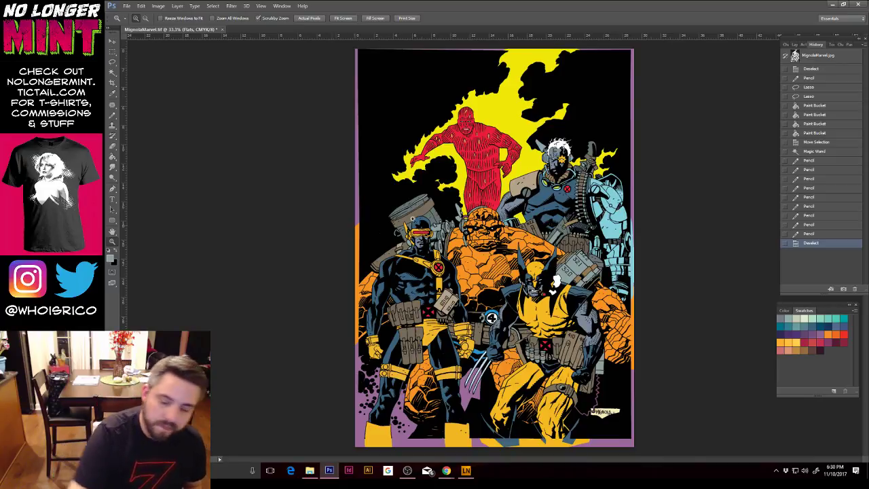
left_click_drag(578, 227, 671, 304)
scroll(579, 258, "right", 1)
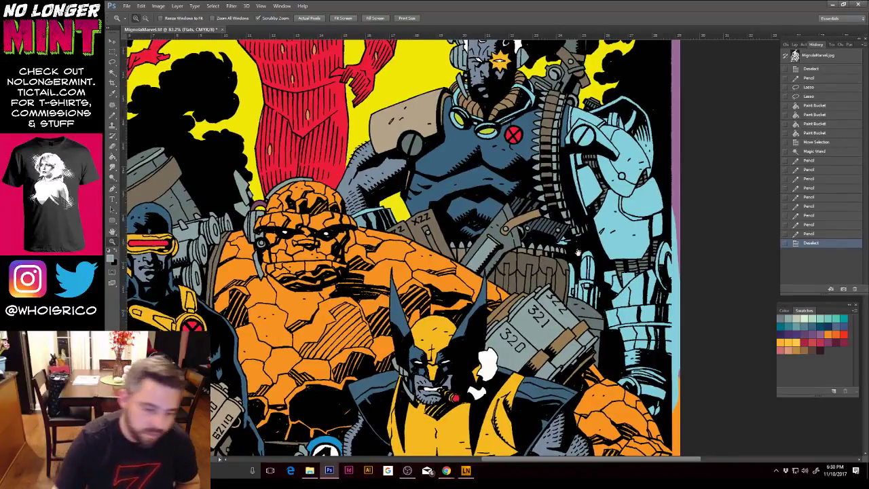
key("b")
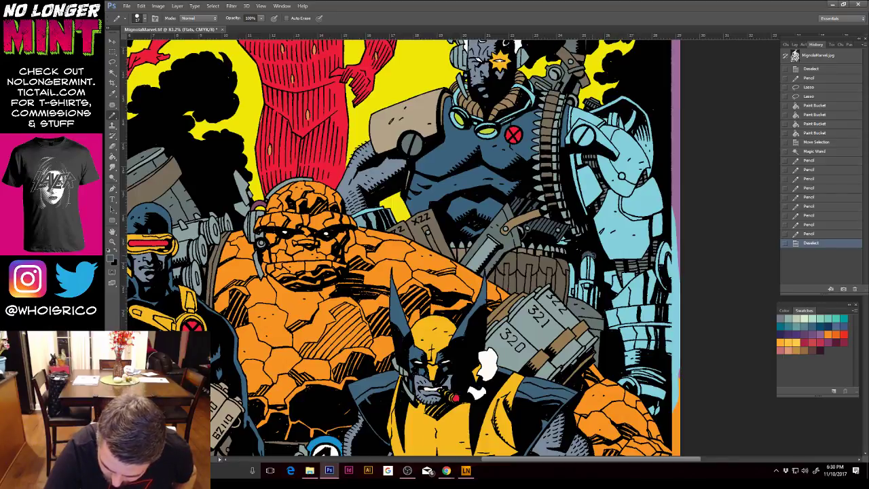
left_click(586, 256)
left_click_drag(584, 258, 584, 275)
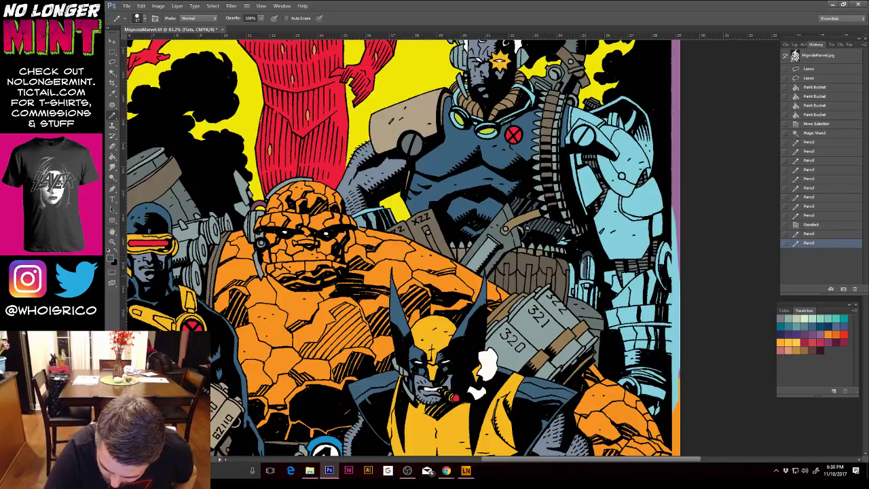
left_click(584, 275)
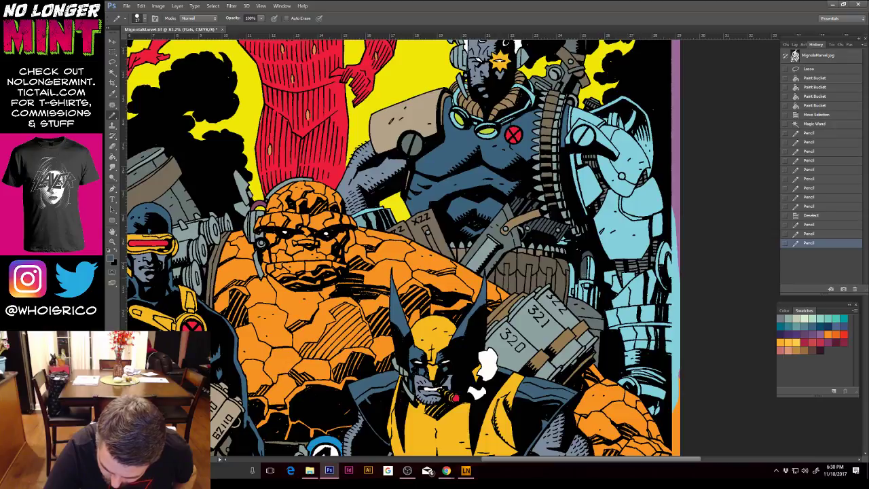
left_click(584, 276)
left_click(584, 276)
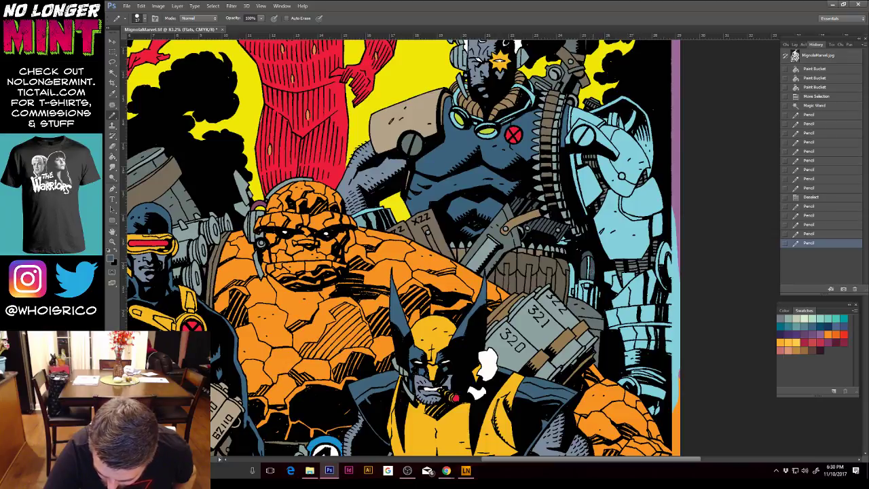
left_click(598, 245)
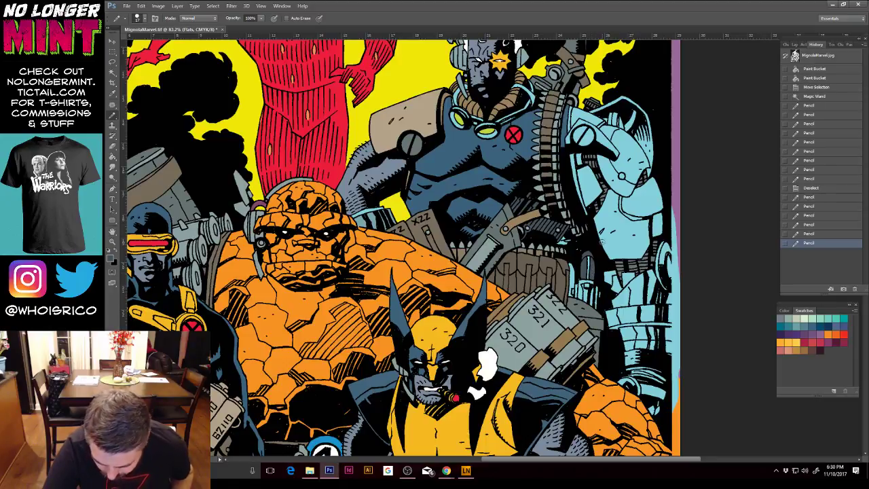
left_click(573, 289)
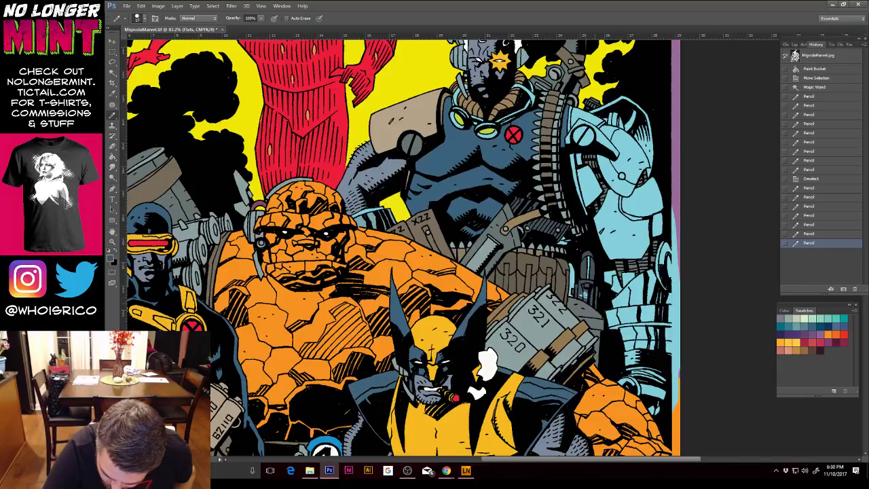
left_click(609, 259)
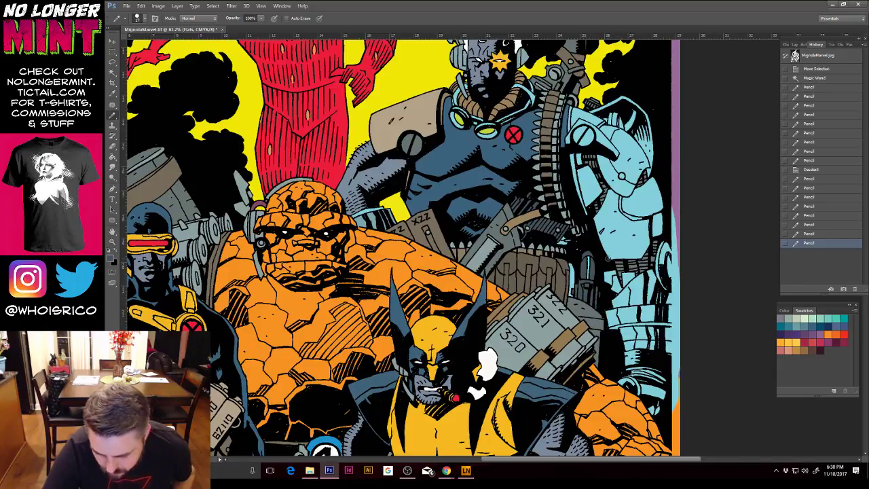
Step: Sample grey tones from Cable's gear and paint the remaining device details and the round bolt on his metal shoulder
left_click(558, 237, "alt")
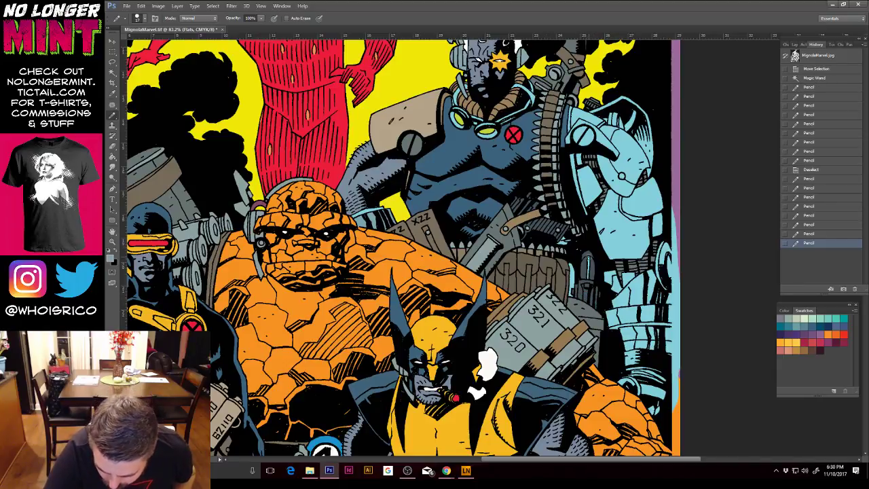
left_click(603, 233)
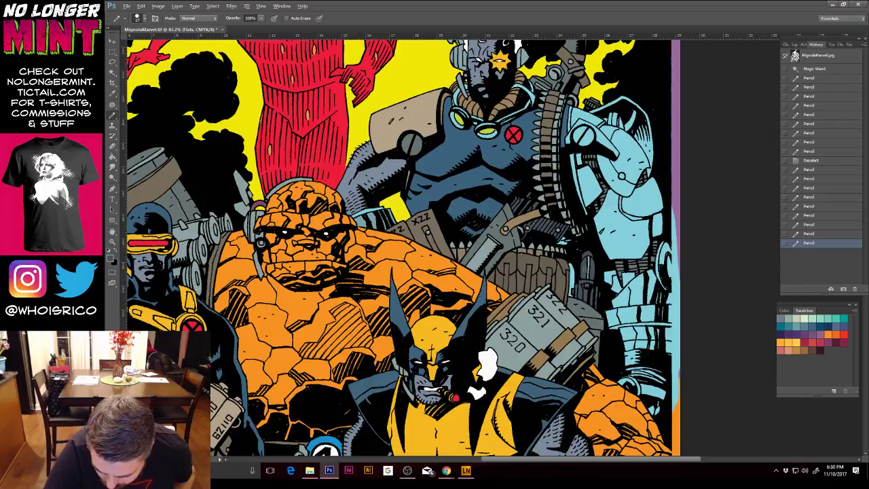
left_click(585, 272)
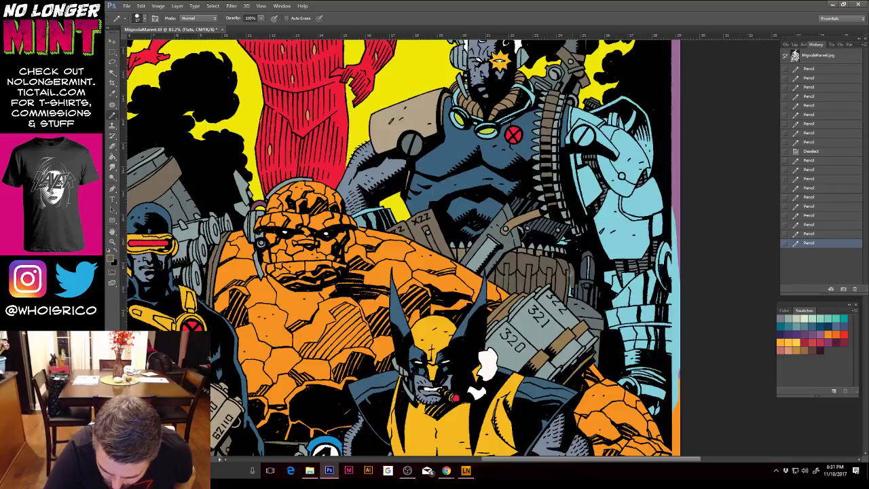
left_click(571, 295)
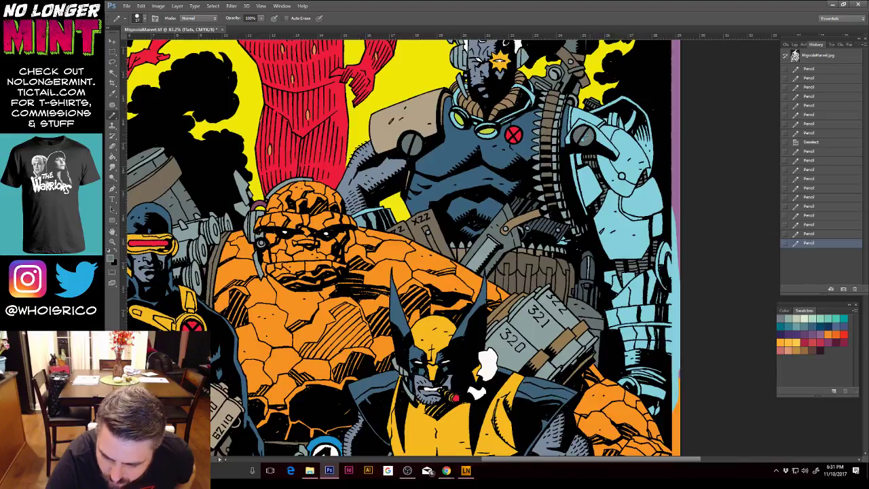
left_click(586, 139)
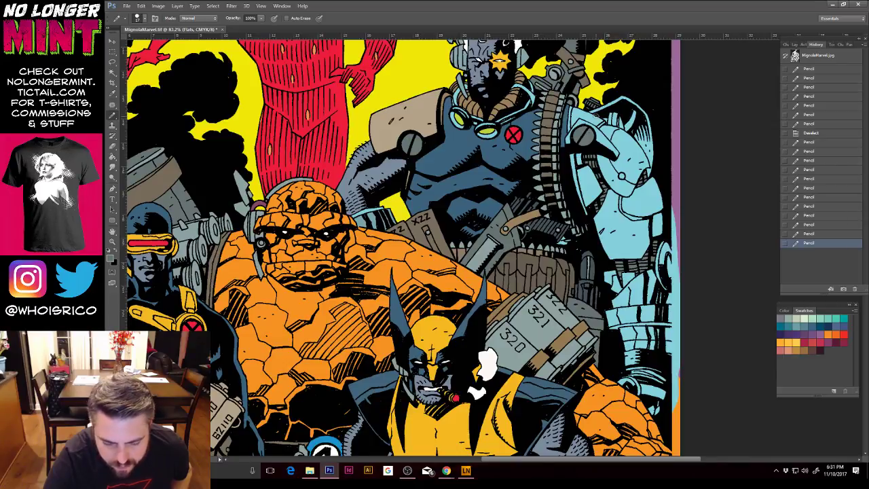
Step: Paint the narrow strip along the inner edge of Cable's metal arm in Wolverine's yellow, and touch up beside it in light blue
left_click(447, 319, "alt")
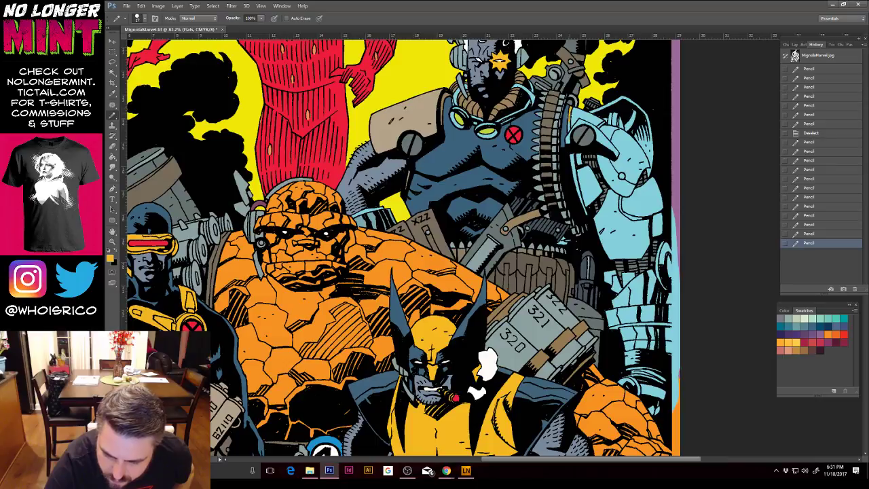
left_click(568, 120)
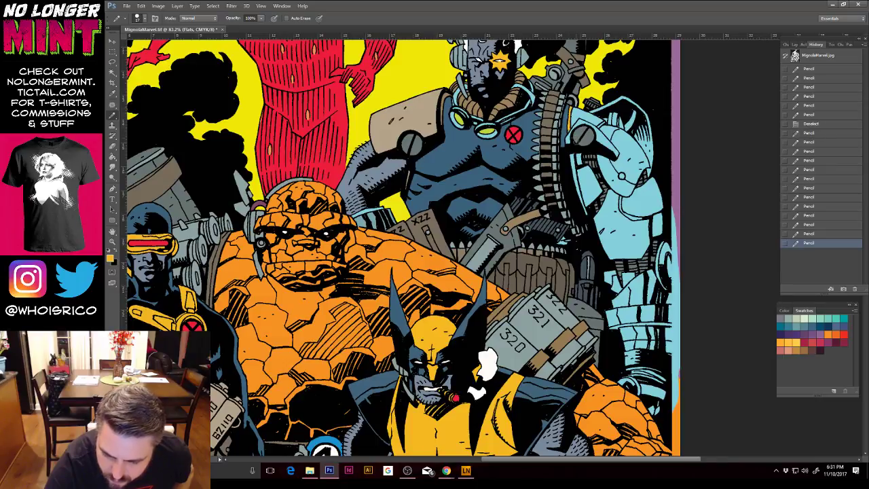
left_click(576, 164)
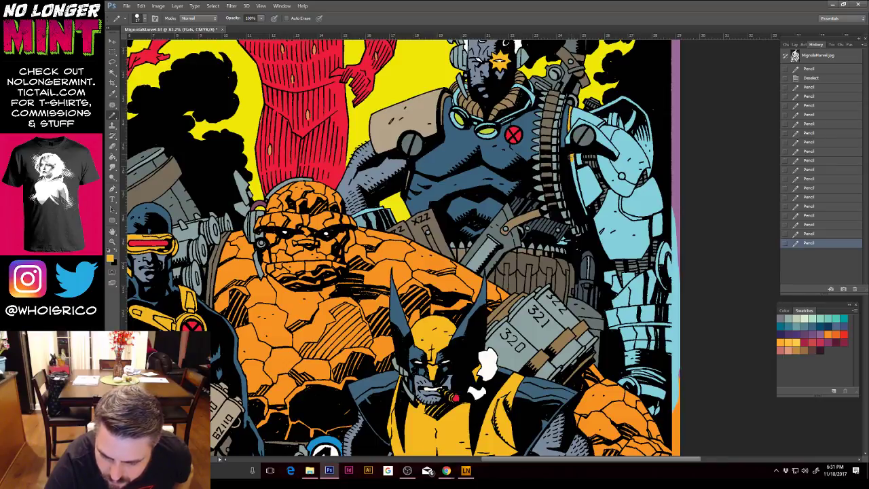
left_click(570, 155)
left_click(572, 162)
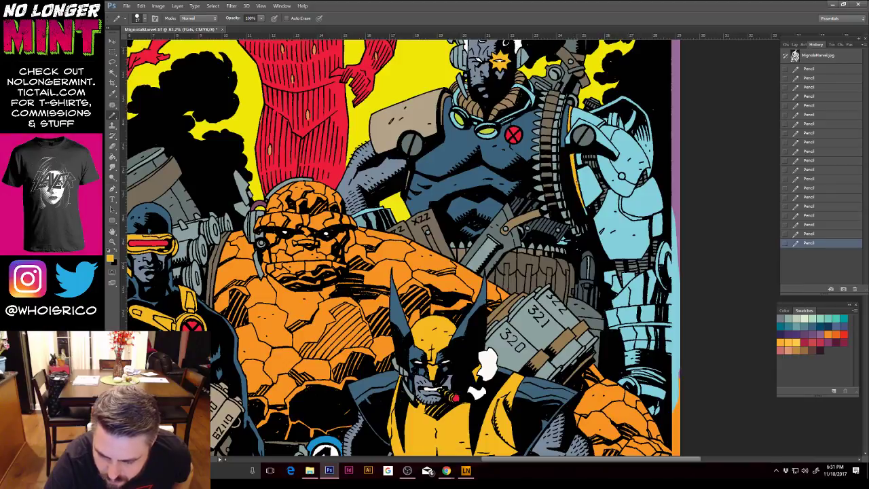
left_click(584, 192)
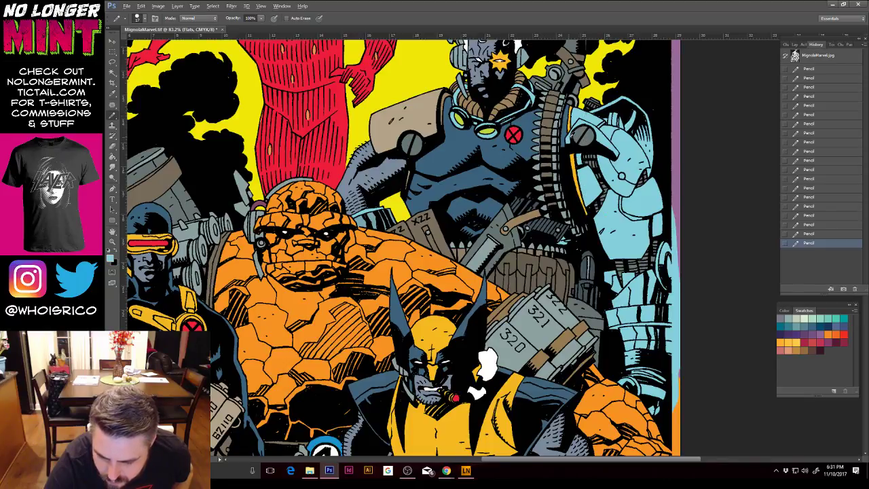
left_click(568, 138)
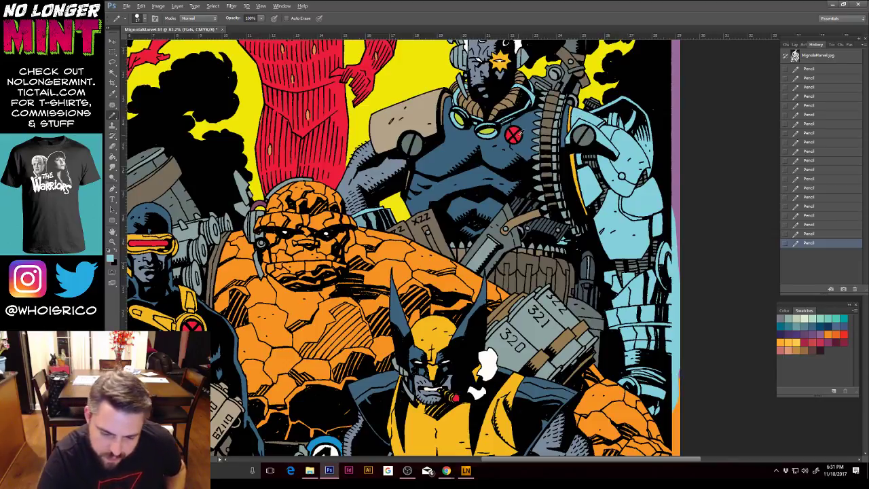
Step: Colour the small round stud on Cable's metal arm with the red sampled from his X emblem
left_click(518, 134, "alt")
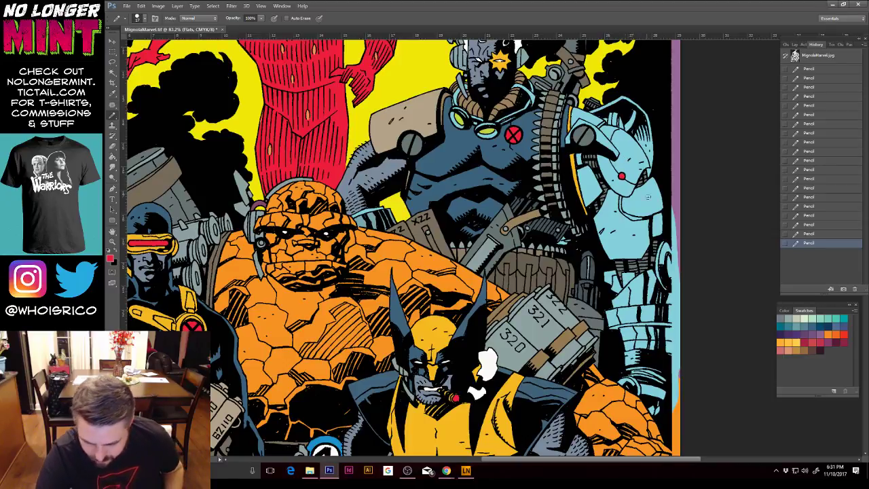
left_click_drag(649, 225, 637, 190)
key("ctrl+minus")
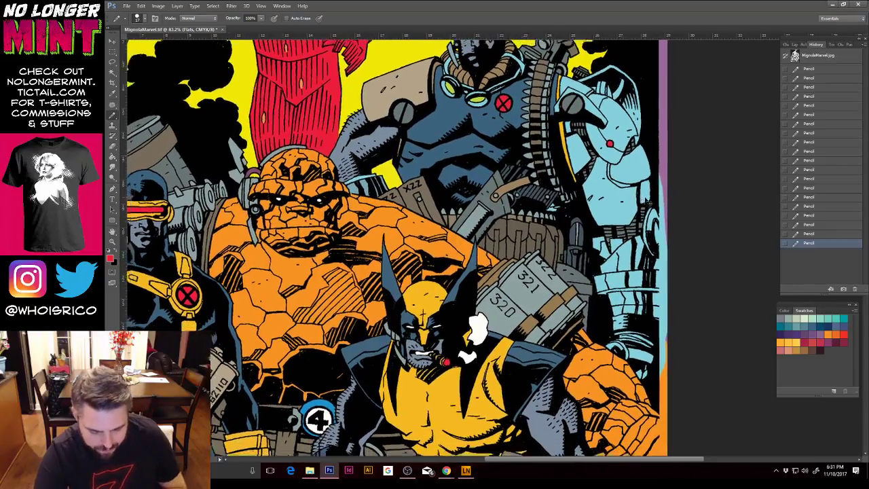
key("ctrl+minus")
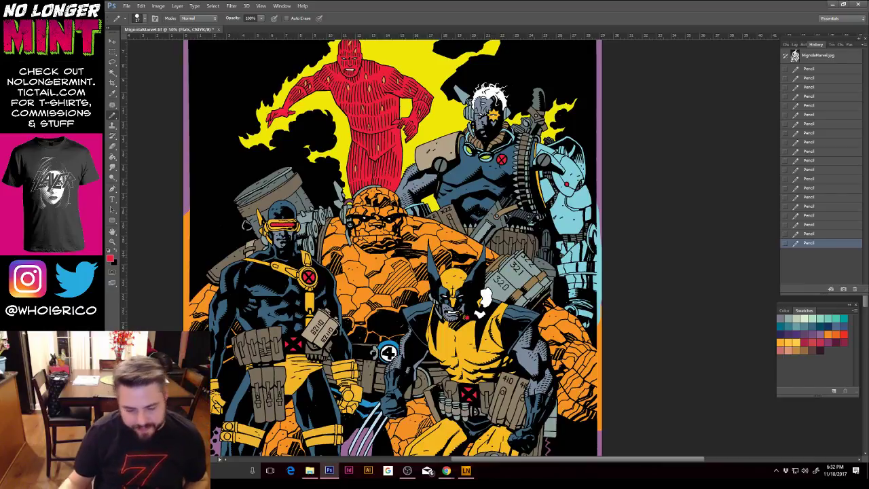
left_click(113, 62)
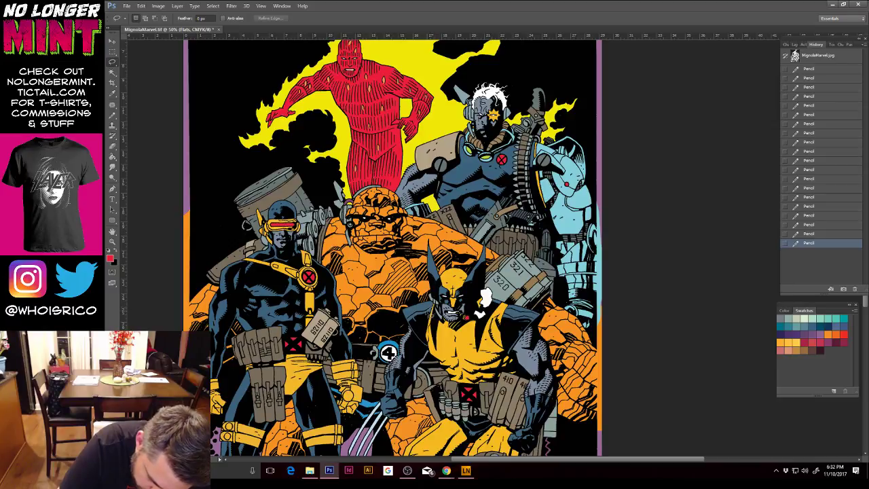
left_click_drag(425, 313, 441, 300)
left_click_drag(441, 300, 444, 298)
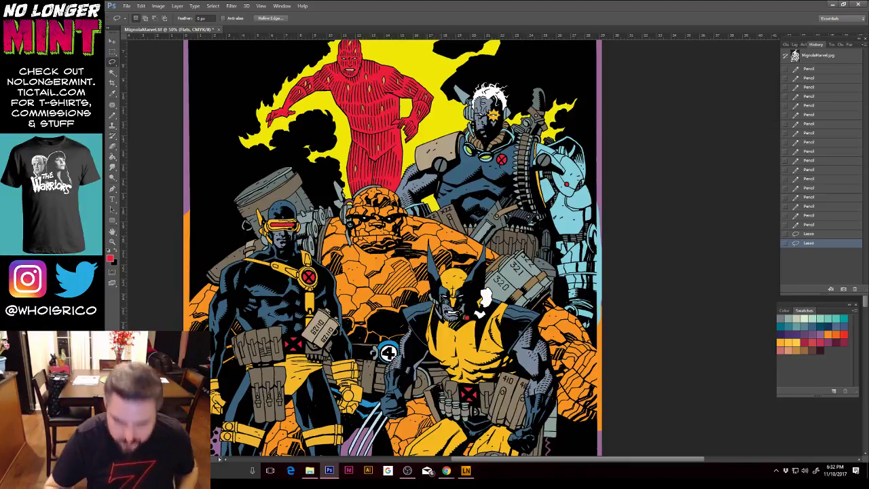
key("ctrl+plus")
key("ctrl+plus")
left_click_drag(523, 298, 539, 224)
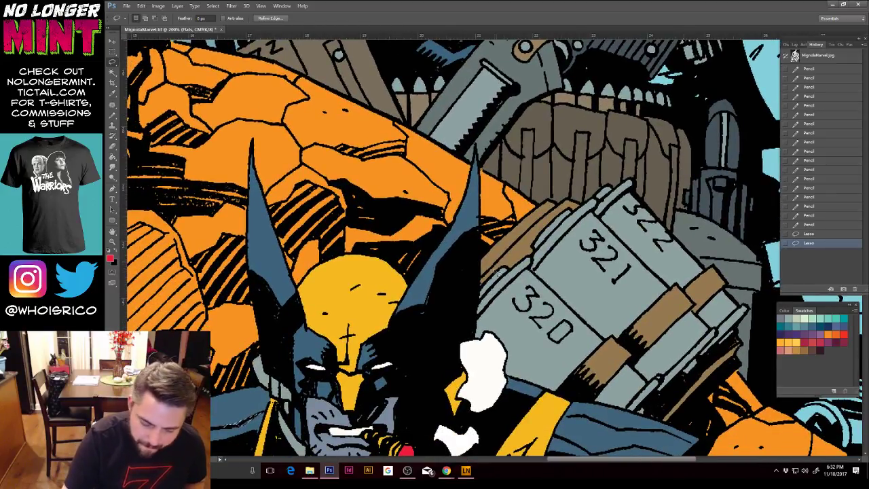
left_click_drag(497, 272, 664, 105)
left_click_drag(556, 235, 591, 203)
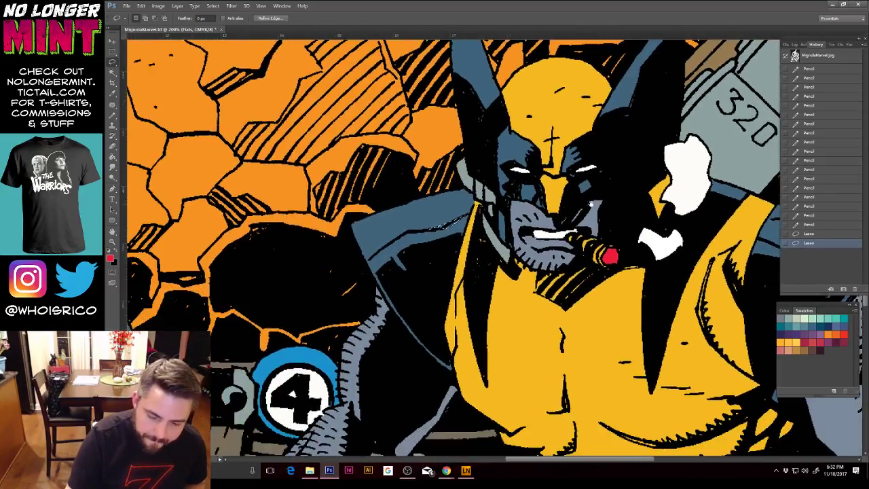
key("ctrl+d")
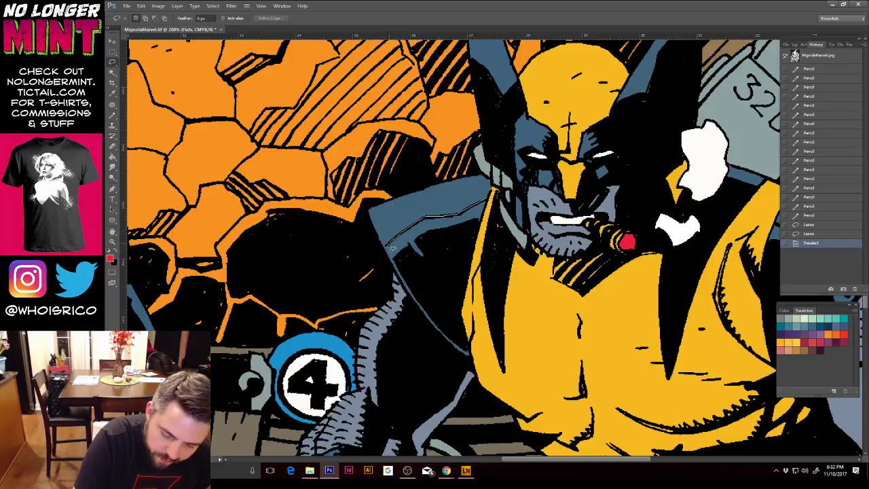
Step: Select the lower trim bands on both of Wolverine's blue shoulder pads with the Lasso
mouse_move(372, 228)
left_mouse_down()
mouse_move(414, 313)
mouse_move(467, 366)
mouse_move(472, 352)
mouse_move(400, 265)
mouse_move(413, 255)
mouse_move(425, 262)
mouse_move(422, 239)
mouse_move(484, 224)
mouse_move(492, 202)
left_mouse_up()
mouse_move(713, 239)
left_mouse_down()
mouse_move(661, 248)
mouse_move(628, 198)
left_mouse_up()
mouse_move(675, 246)
left_mouse_down()
mouse_move(700, 244)
mouse_move(659, 240)
left_mouse_up()
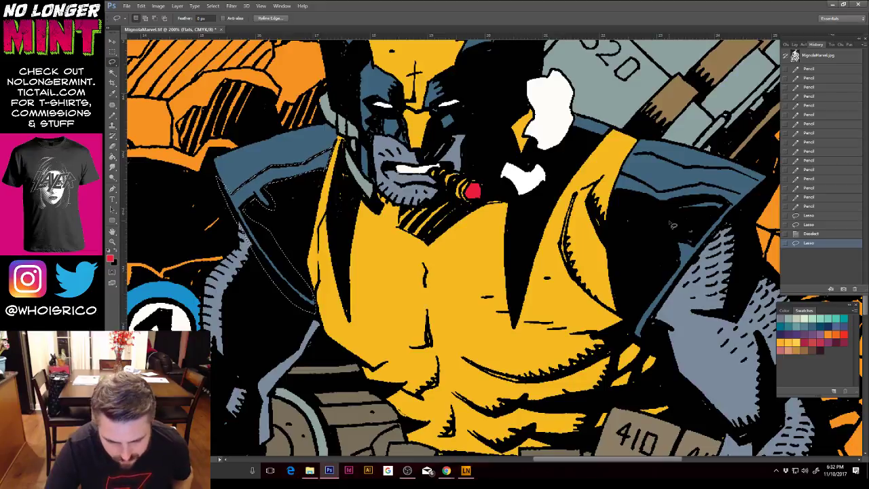
mouse_move(620, 172)
left_mouse_down()
mouse_move(614, 184)
mouse_move(641, 201)
mouse_move(732, 207)
mouse_move(689, 266)
mouse_move(747, 204)
mouse_move(697, 189)
mouse_move(659, 196)
mouse_move(621, 171)
mouse_move(617, 178)
left_mouse_up()
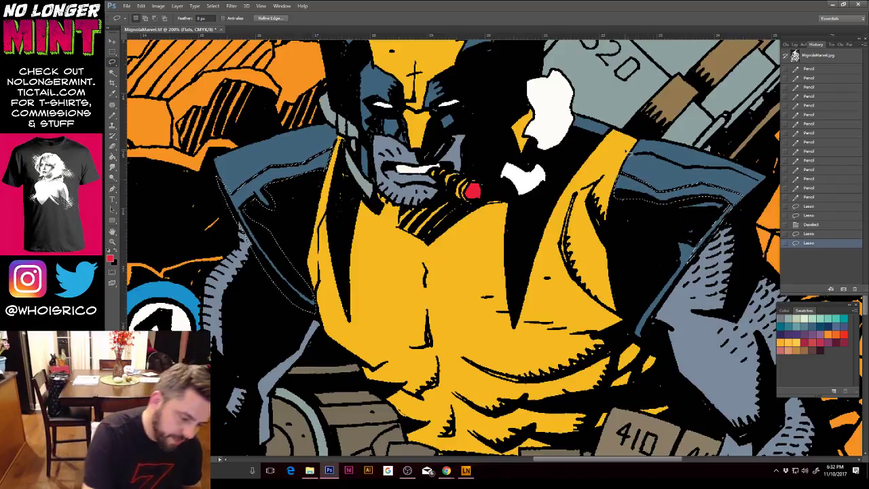
Step: Fill the selected shoulder-pad trim with teal blue 419dab using the Paint Bucket, and clear the selection
left_click(110, 258)
left_click(239, 190)
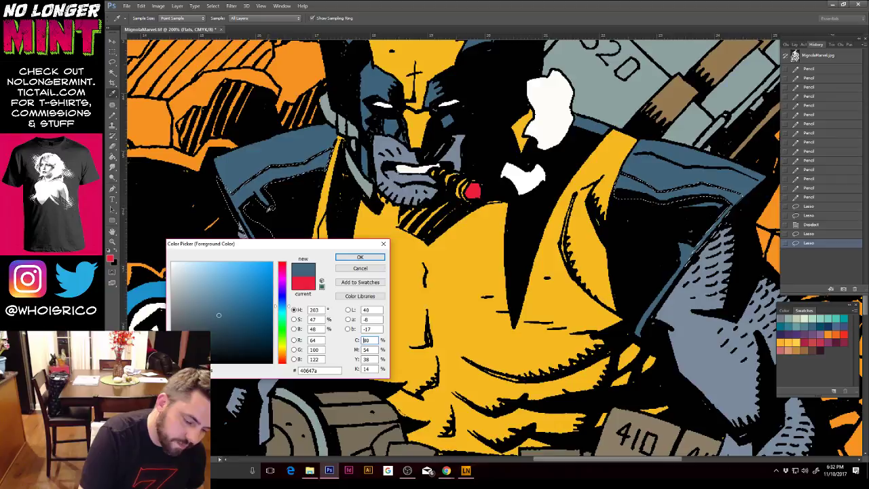
left_click(234, 296)
left_click(289, 309)
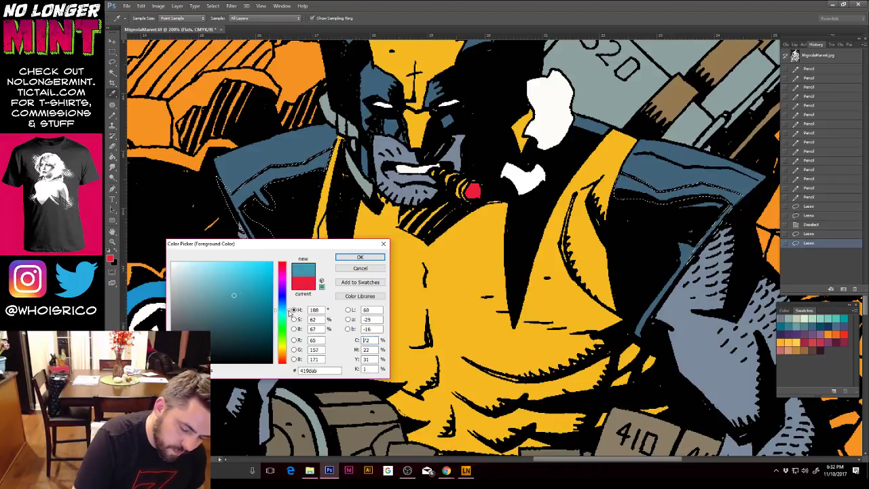
left_click(353, 258)
key("g")
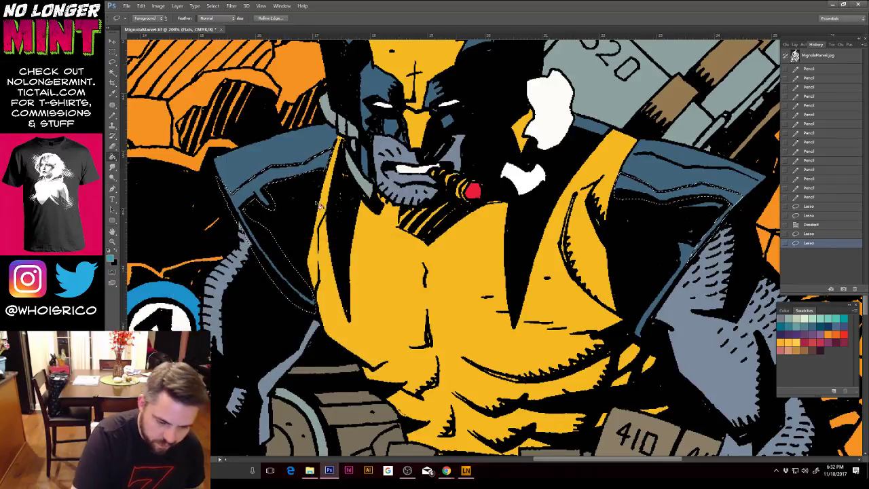
left_click(291, 174)
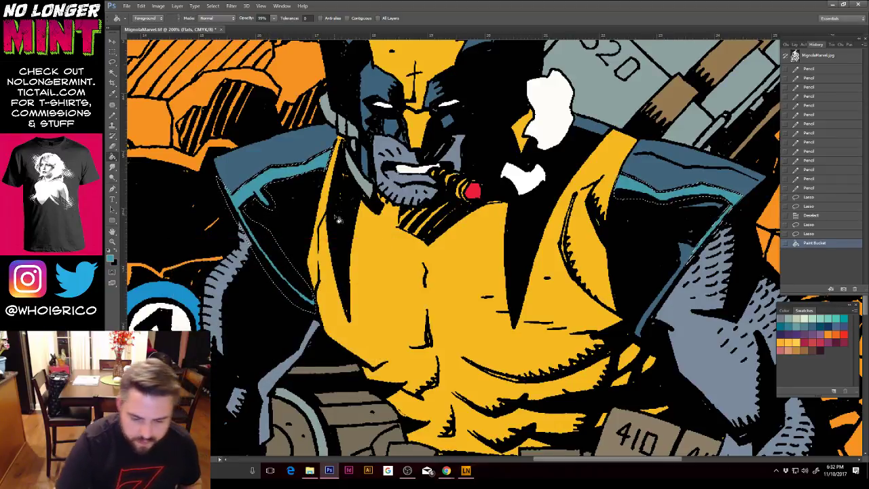
left_click(112, 61)
key("ctrl+d")
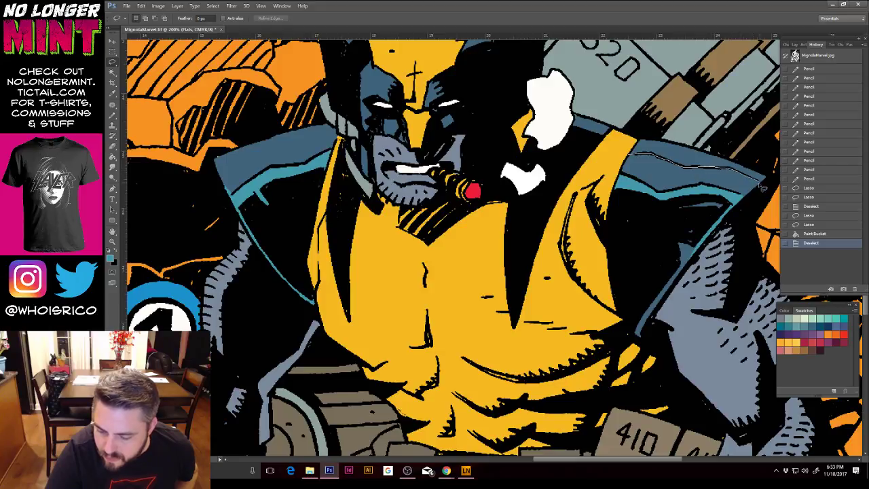
Step: Lasso the middle band of Wolverine's shoulder pad beside the ammo boxes and touch it up with the Pencil in the pad's sampled dark blue
left_click_drag(623, 183, 620, 182)
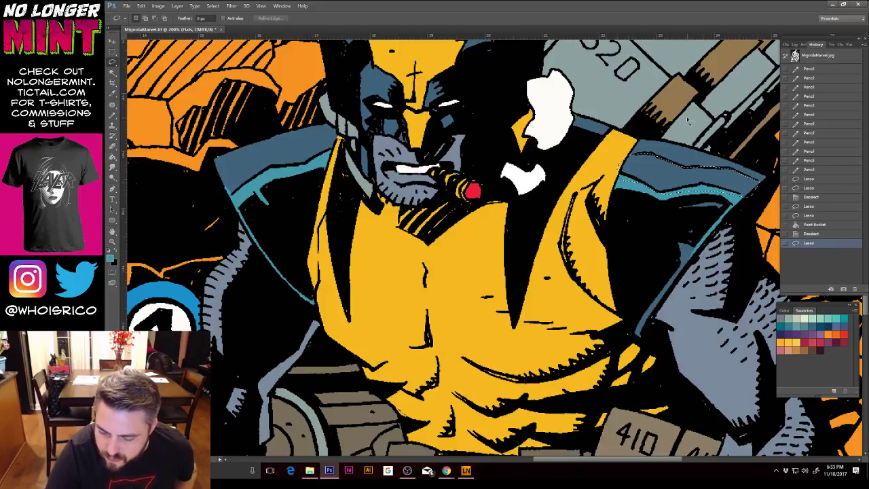
left_click(113, 114)
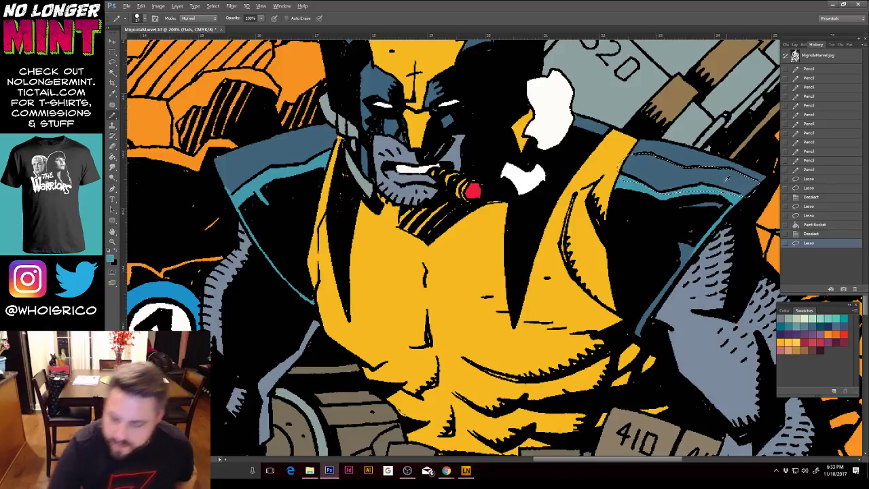
mouse_move(703, 177)
left_mouse_down()
mouse_move(730, 181)
mouse_move(720, 157)
left_mouse_up()
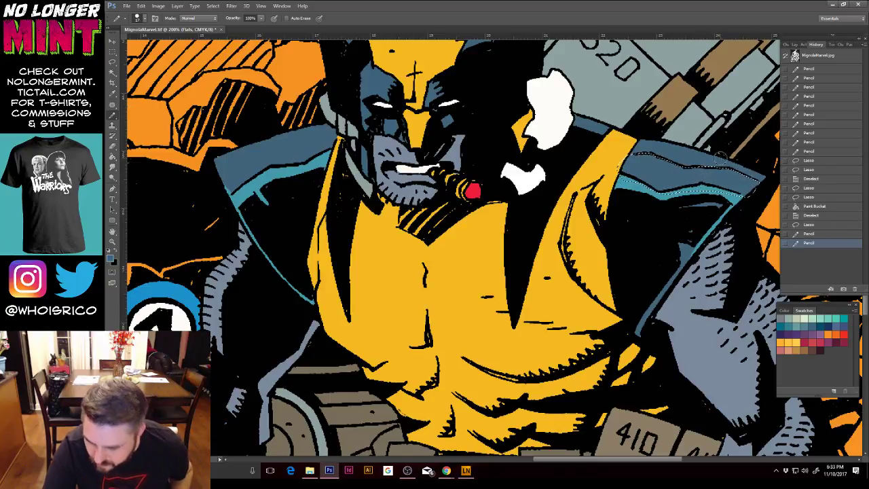
Step: Subtract the teal trim and the black areas from the shoulder-band selection with the Magic Wand
key("w")
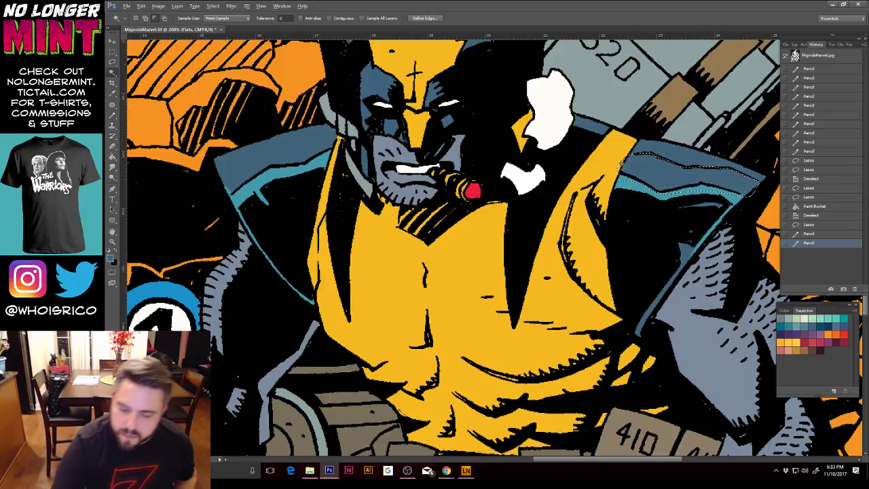
left_click(626, 181, "alt")
left_click(627, 182, "alt")
left_click(760, 206, "alt")
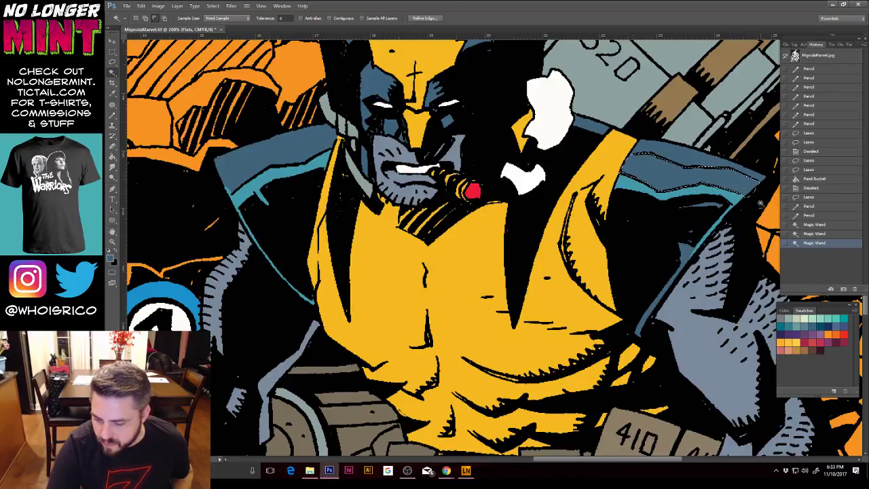
Step: Try a Hue/Saturation change on the selected shoulder band with a lower hue, saturation +22 and lightness +36, and clear the selection
key("ctrl+minus")
key("ctrl+minus")
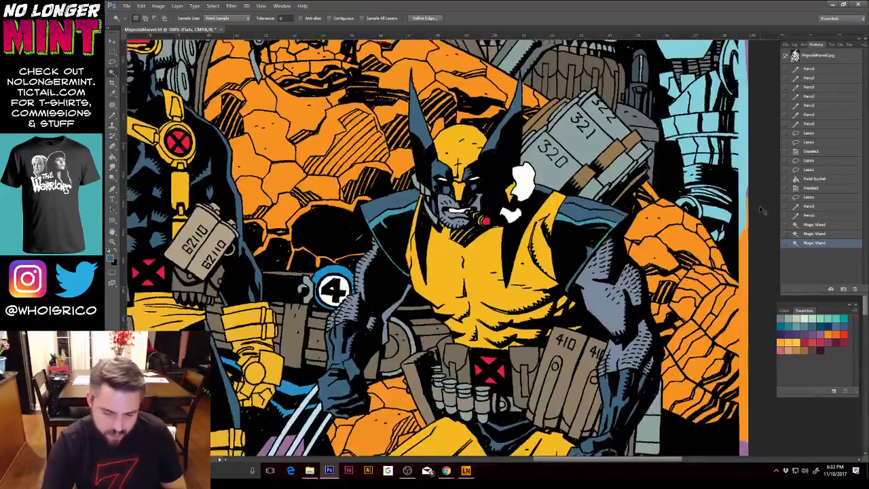
key("ctrl+minus")
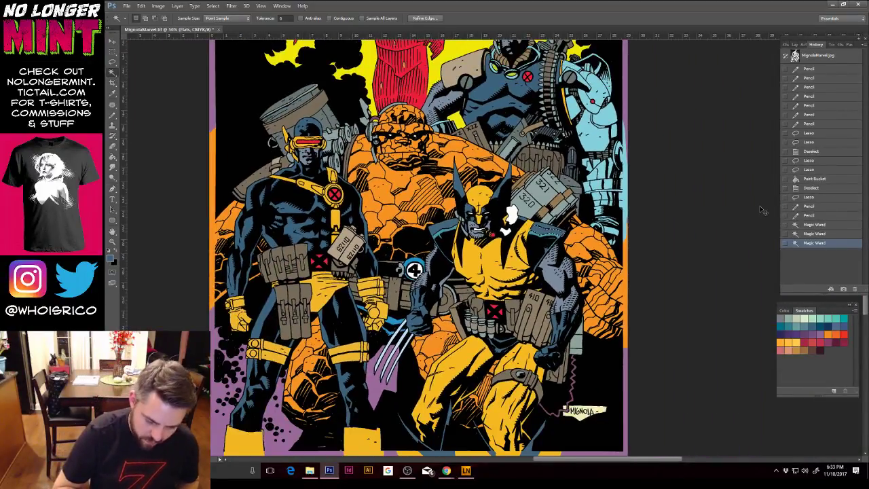
key("ctrl+u")
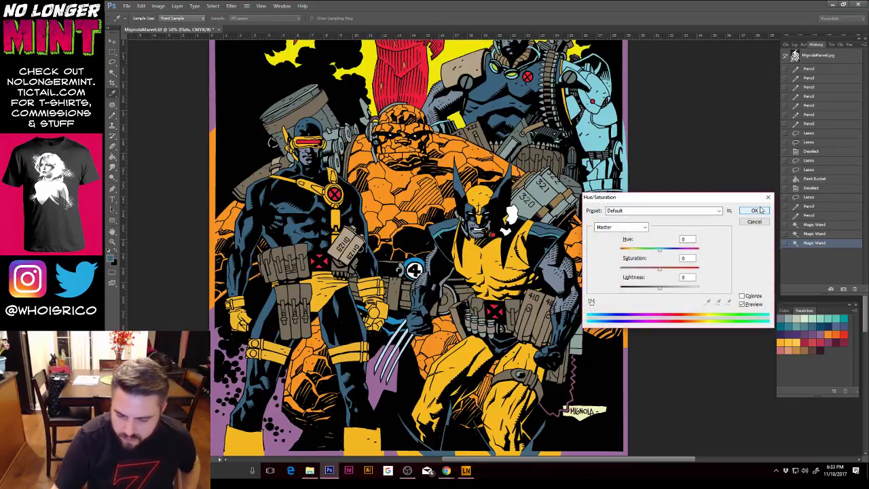
left_click_drag(695, 198, 733, 155)
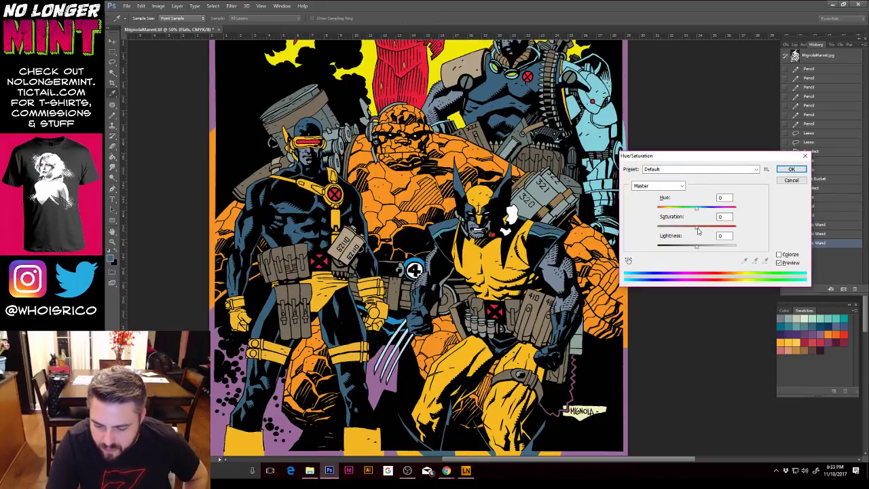
left_click_drag(697, 231, 712, 249)
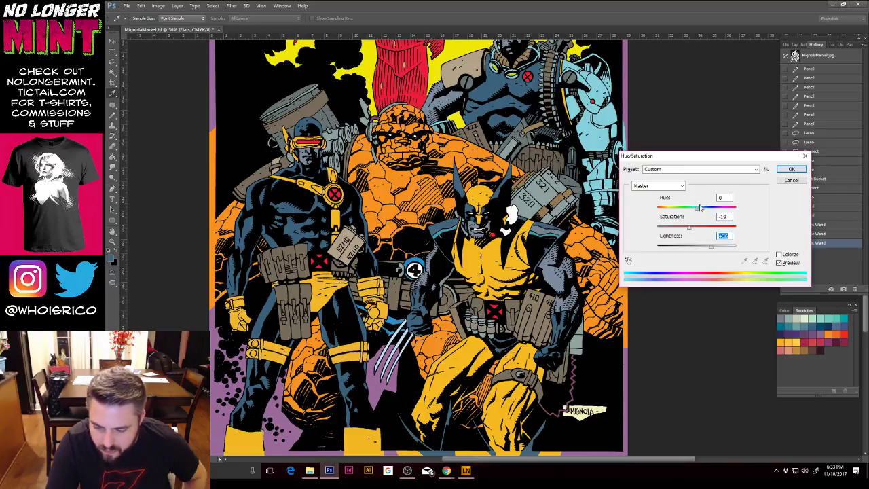
left_click_drag(710, 209, 706, 230)
key("Tab")
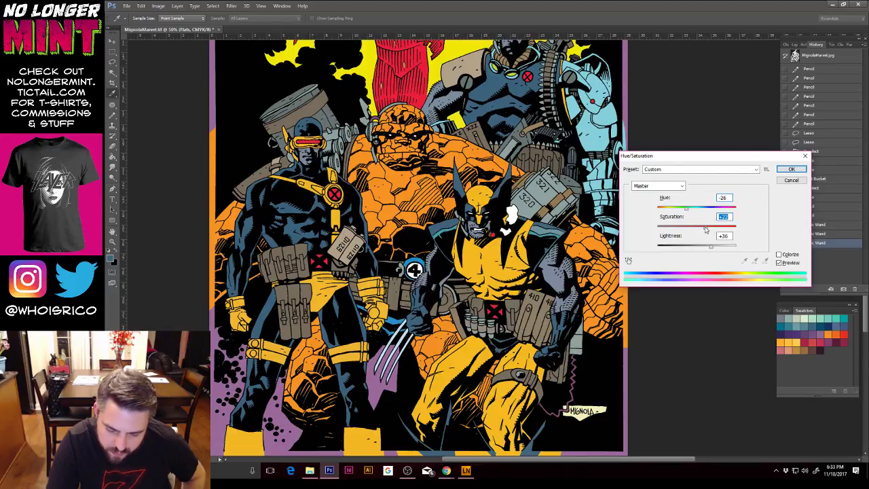
left_click(788, 169)
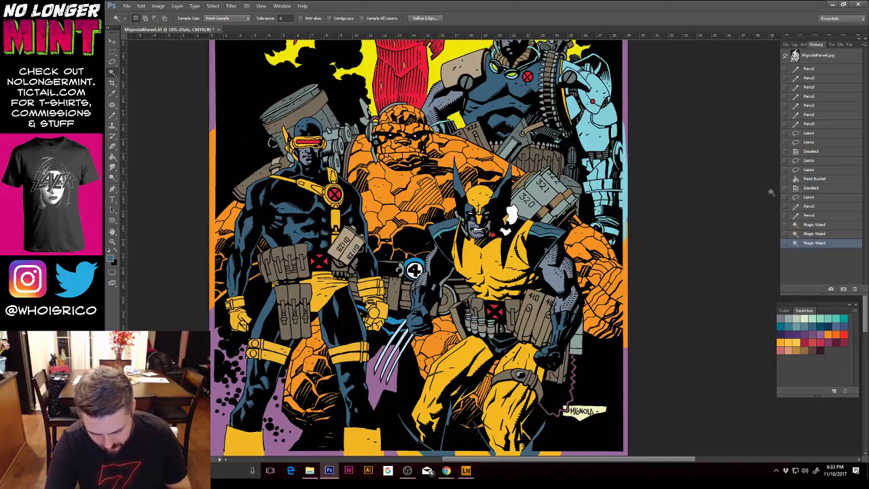
key("ctrl+minus")
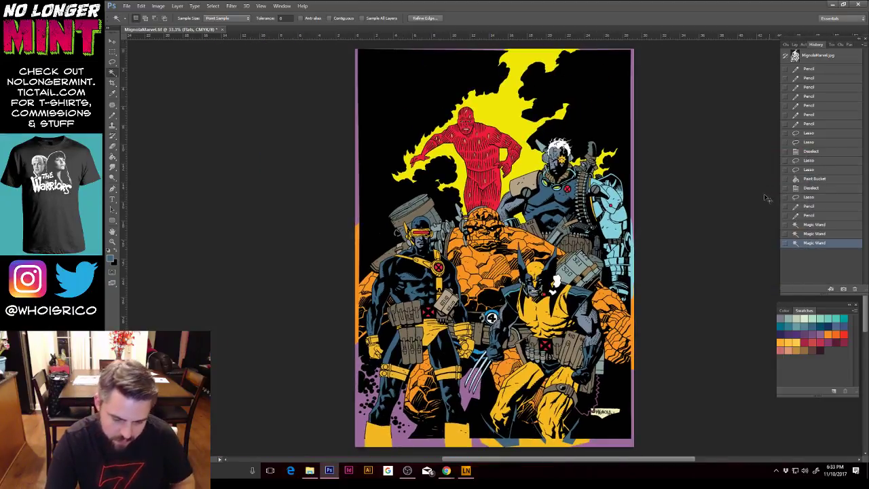
key("l")
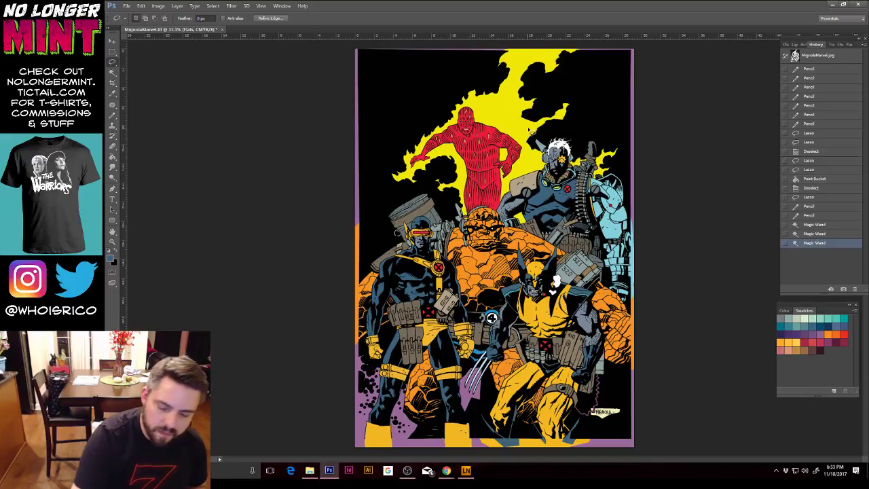
key("ctrl+d")
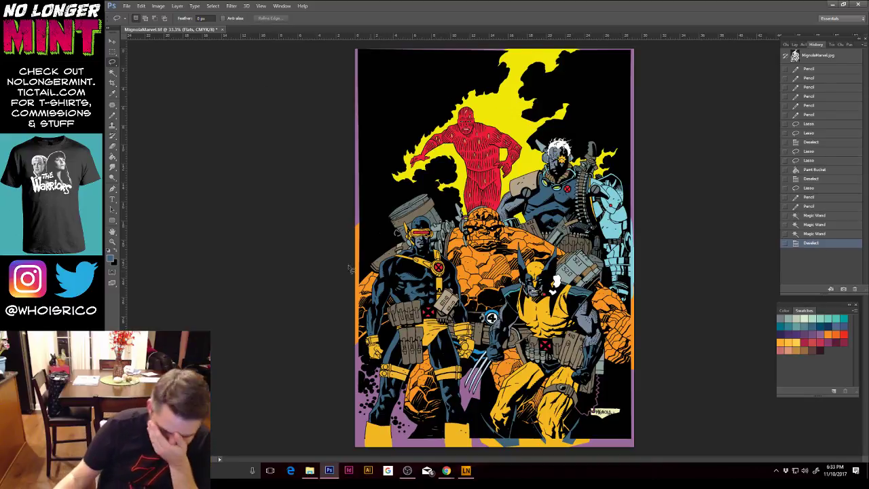
Step: Select the purple background with the Magic Wand and recolour it teal using a strongly negative hue shift, saturation +73 and lightness -24
key("w")
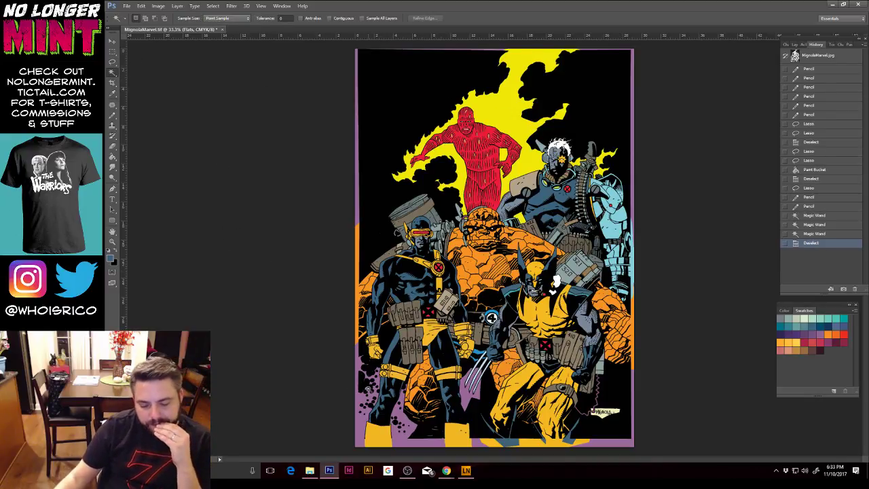
left_click(368, 390)
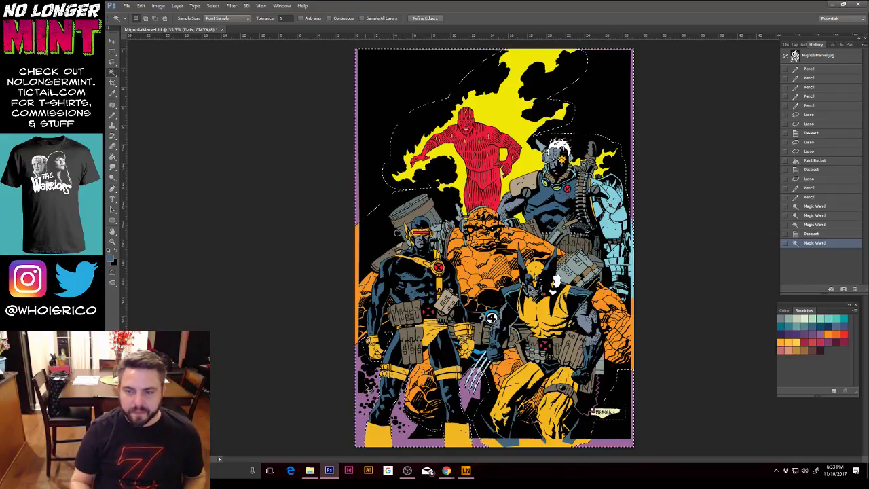
key("ctrl+u")
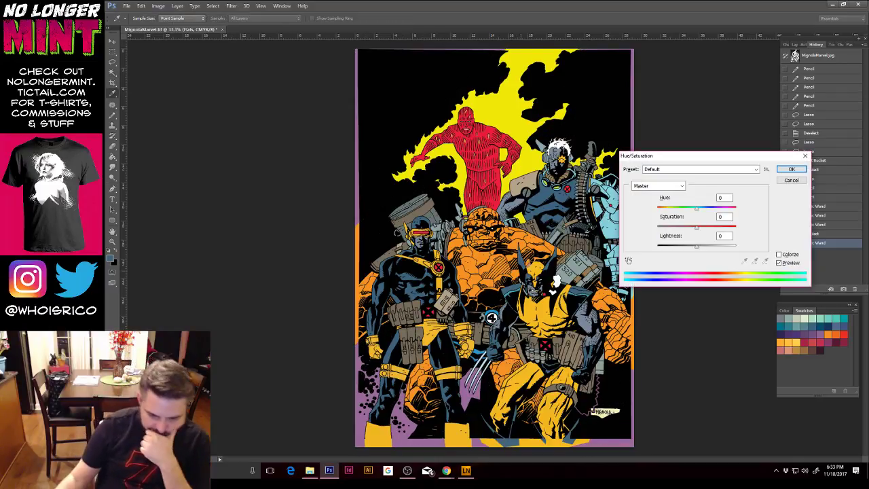
left_click_drag(696, 208, 743, 213)
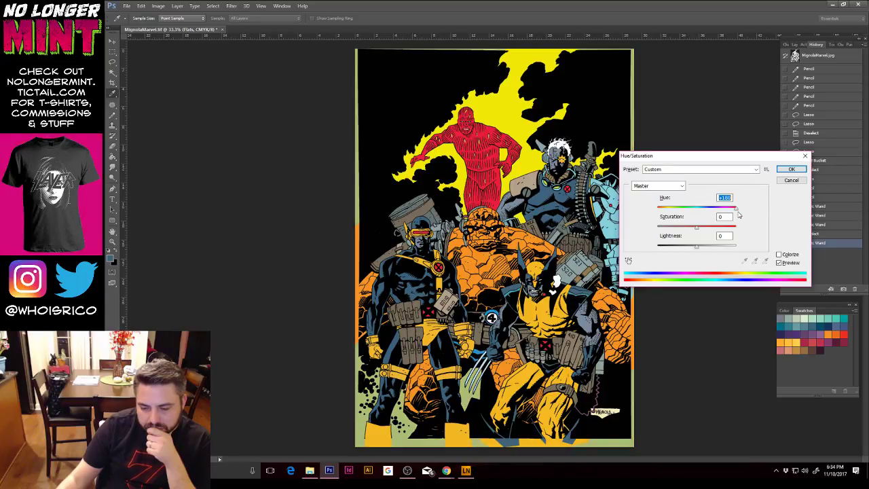
left_click_drag(738, 213, 745, 214)
left_click_drag(696, 248, 716, 232)
left_click(705, 228)
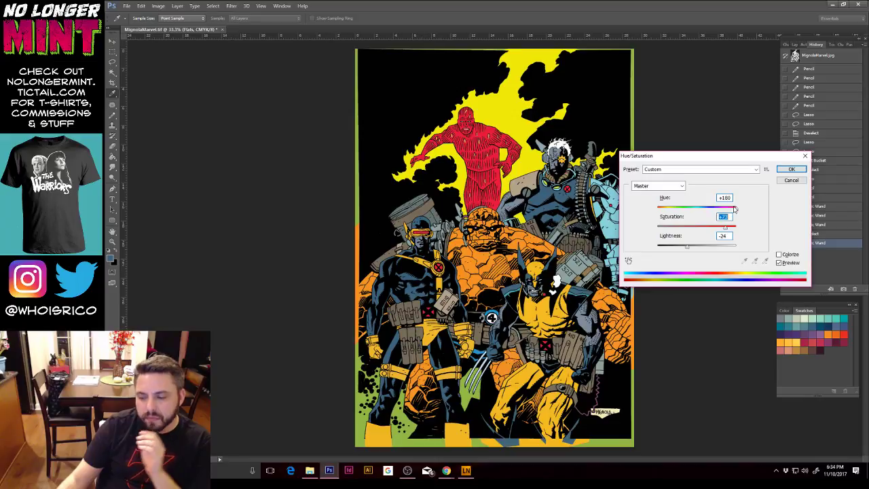
left_click_drag(734, 207, 666, 214)
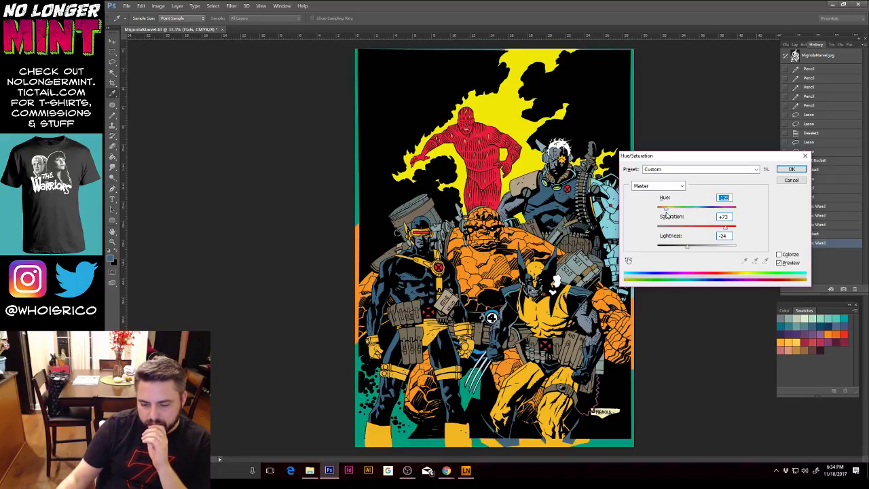
left_click(789, 170)
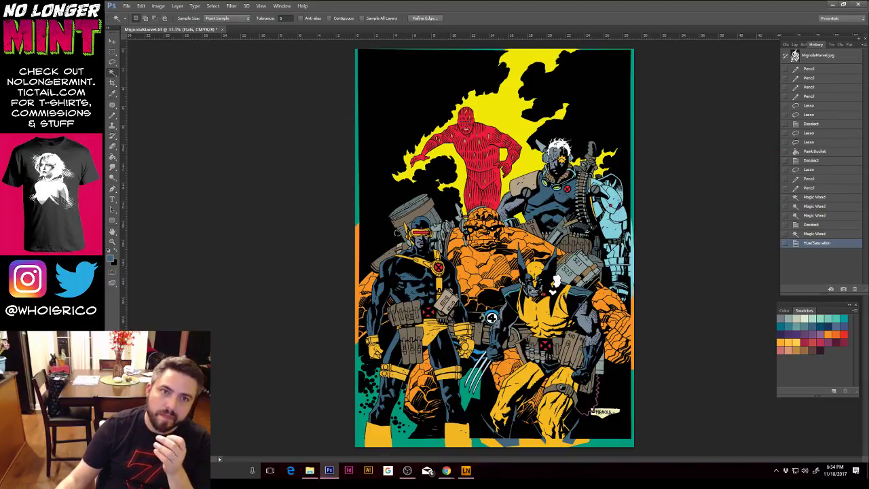
key("alt+Tab")
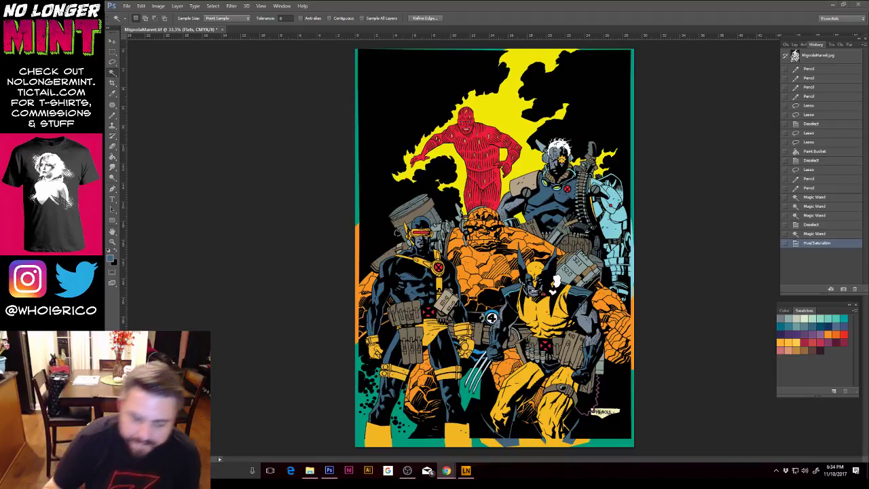
left_click(168, 251)
Step: Outline rim-light areas with the Polygonal Lasso along Cable's flame-side shoulder, arm and collar spike, adding the gear beside the Thing's head
key("z")
left_click_drag(481, 162, 528, 257)
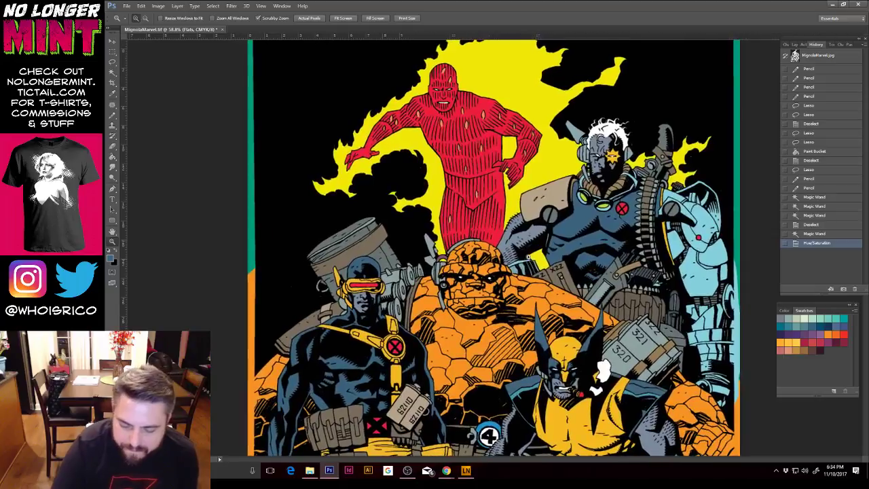
left_click(113, 63)
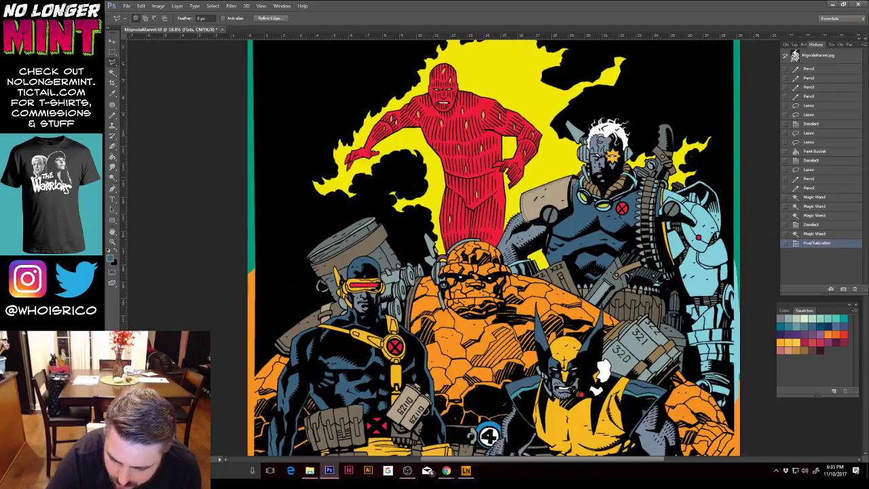
mouse_move(576, 178)
left_mouse_down()
mouse_move(547, 179)
mouse_move(524, 196)
mouse_move(506, 217)
mouse_move(503, 255)
left_mouse_up()
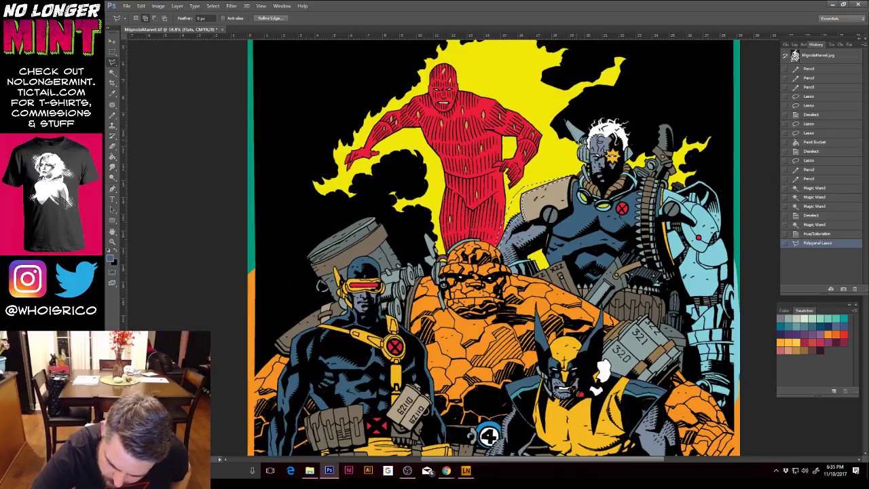
left_click(564, 121)
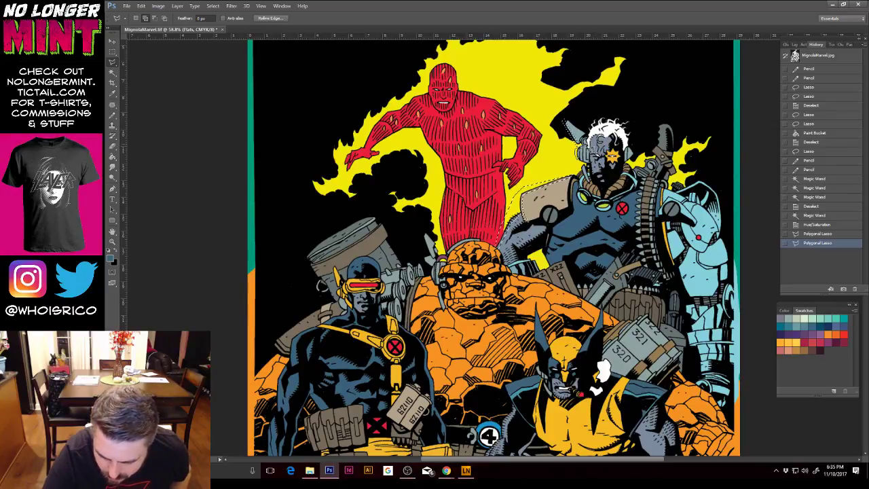
left_click(516, 194)
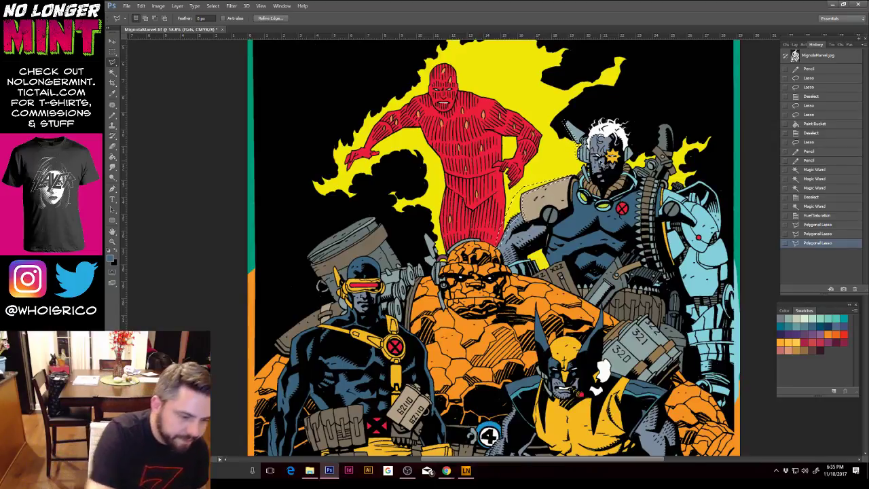
key("shift")
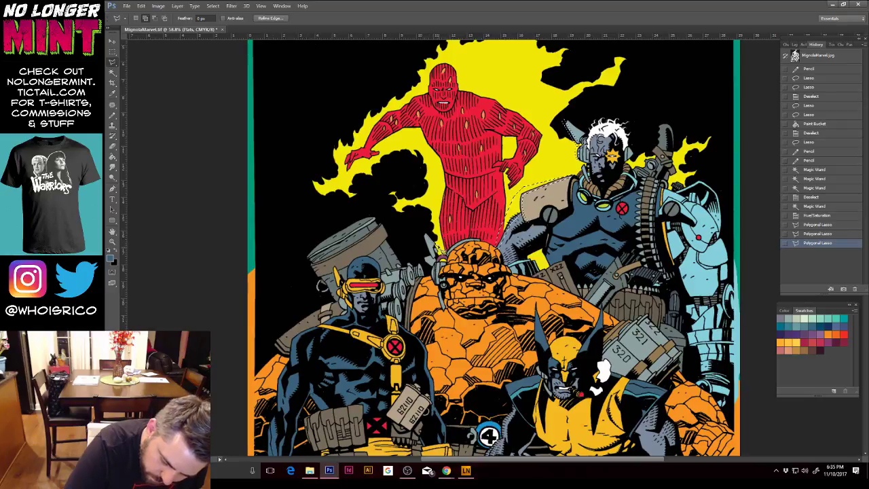
left_click(428, 233)
left_click_drag(113, 62, 147, 62)
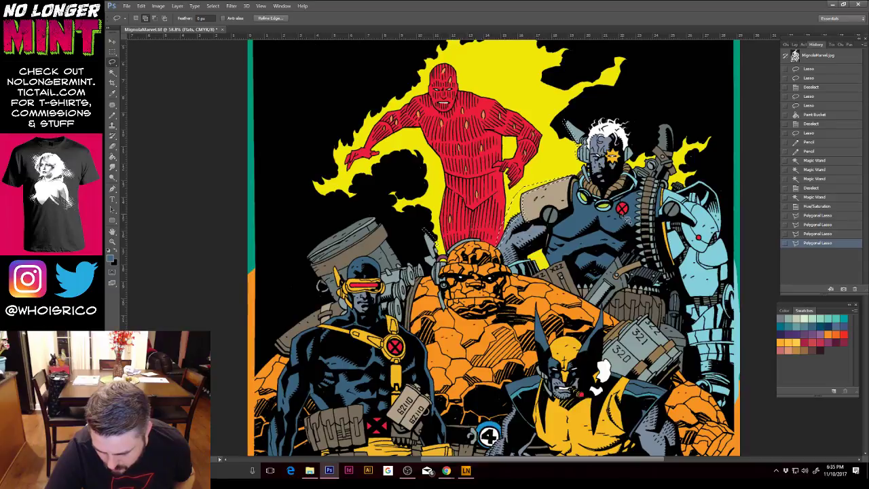
Step: Duplicate the Flats layer as Flats copy and add a new empty layer above it
left_click(794, 45)
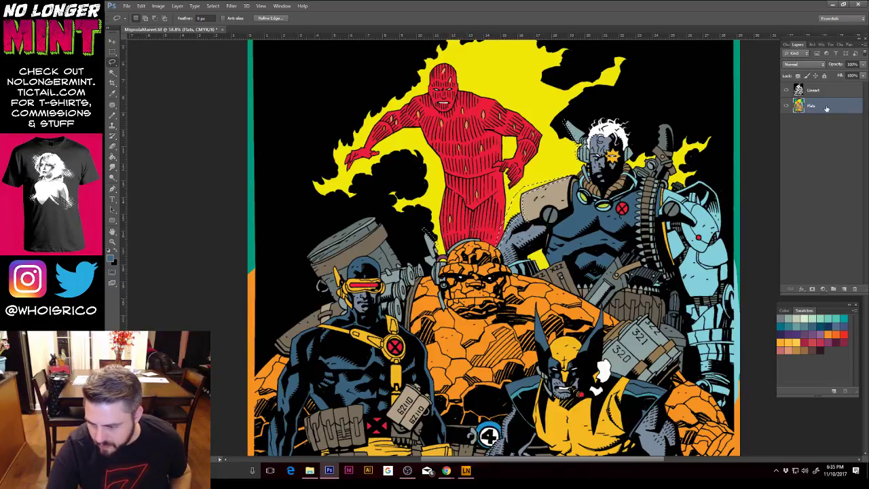
right_click(826, 108)
left_click(808, 132)
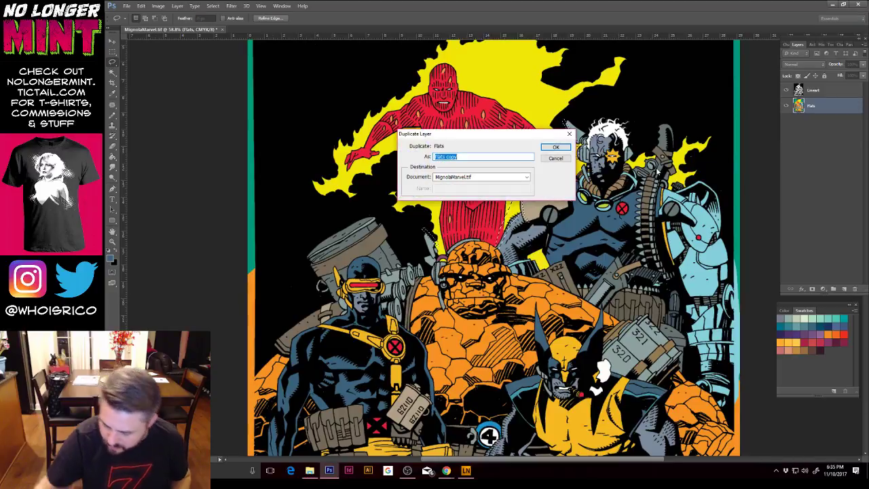
key("Return")
left_click(843, 288)
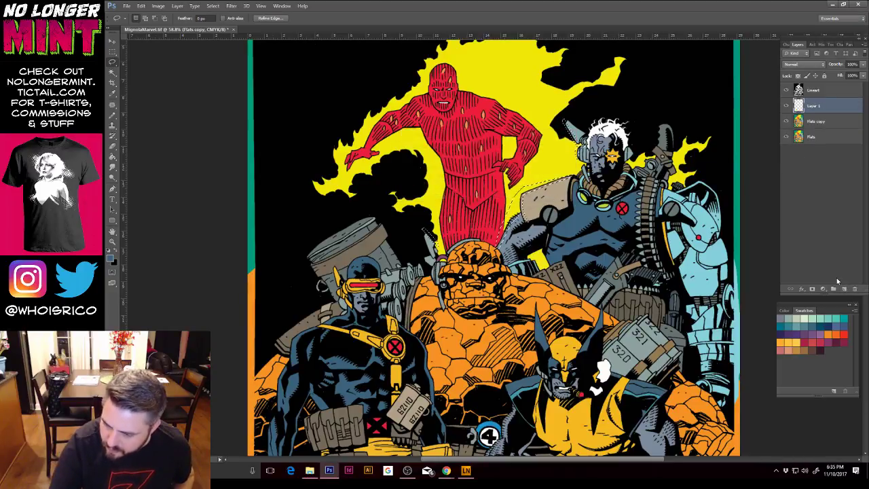
Step: Set the foreground colour to the yellow sampled from the Human Torch's flames
left_click(110, 258)
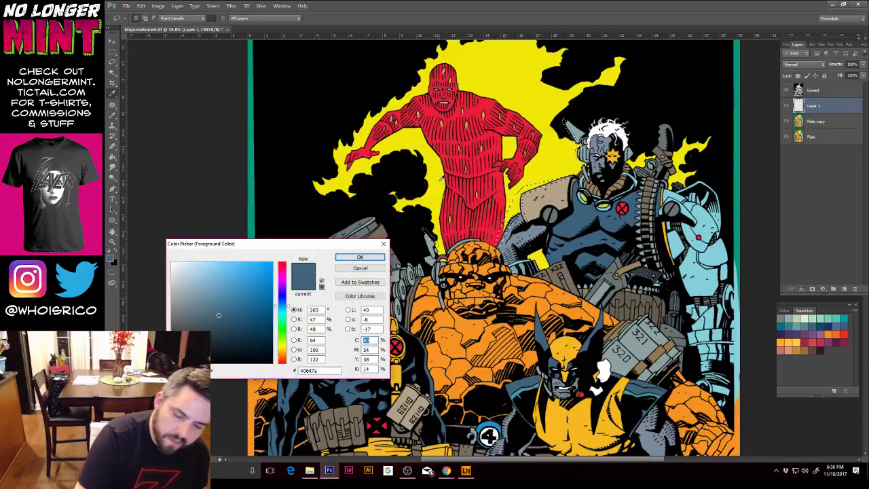
left_click(430, 186)
left_click(353, 258)
Step: Trim the yellow flames out of the rim-light selection using Flats copy, and use the Paint Bucket on Layer 1 for the yellow fill
left_click(113, 157)
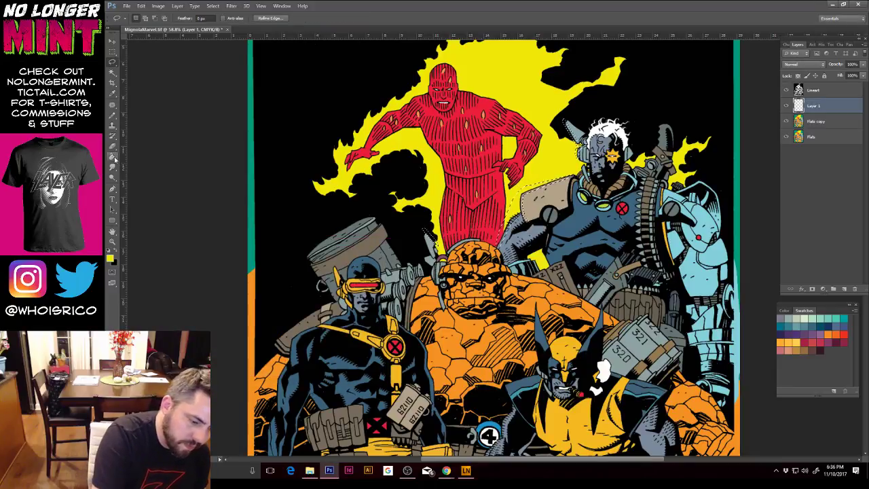
left_click(113, 72)
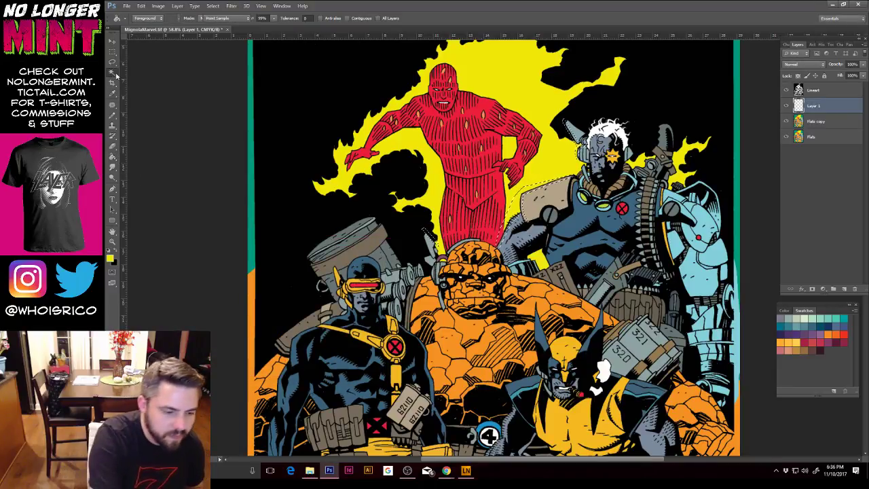
left_click(816, 121)
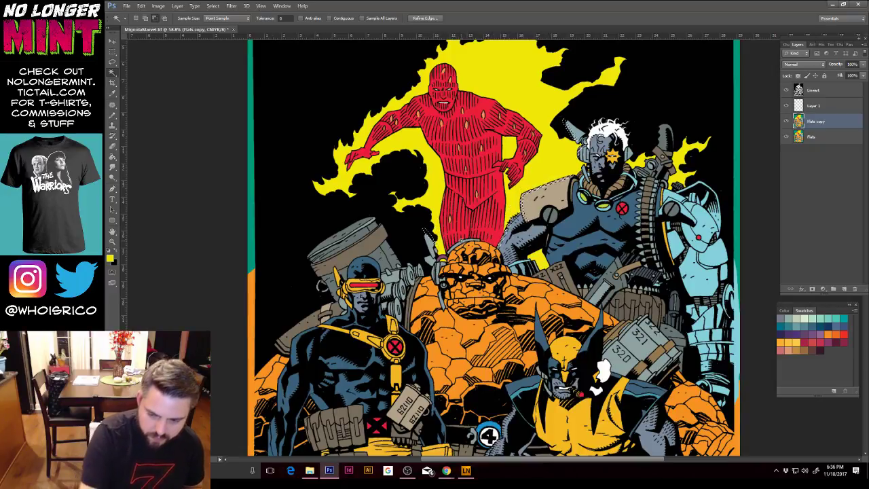
left_click(112, 157)
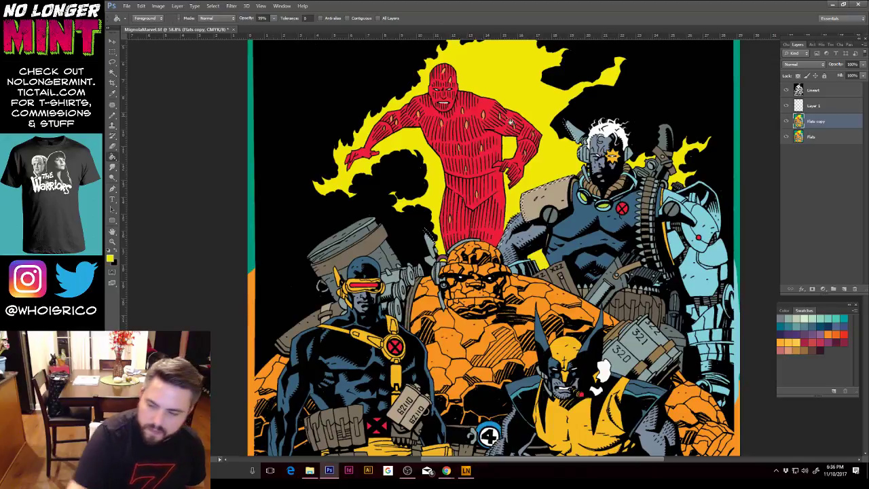
left_click(815, 106)
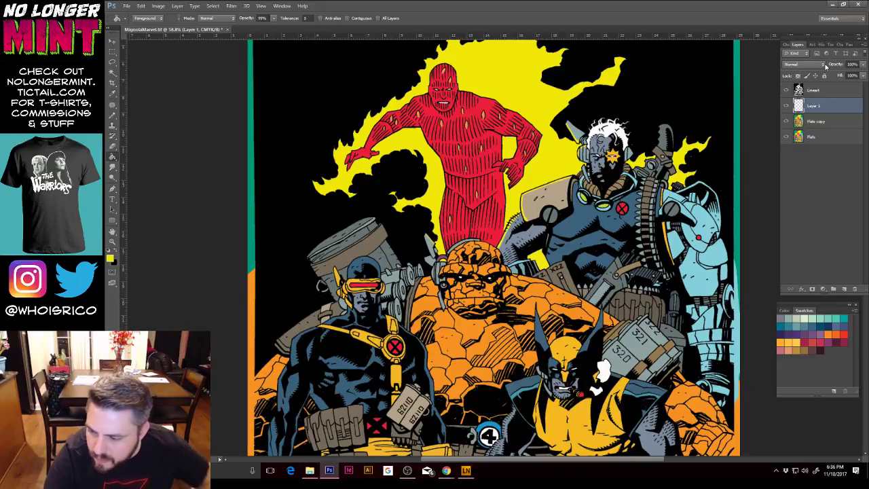
Step: Try Multiply, Screen, Lighter Color and Soft Light blending on Layer 1, settle on Hard Light, and set its opacity to 59%
left_click(822, 65)
left_click(813, 67)
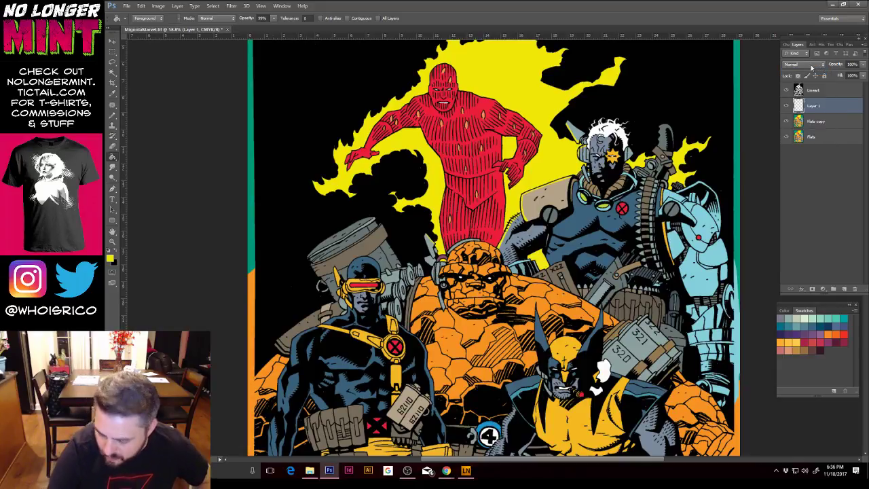
key("m")
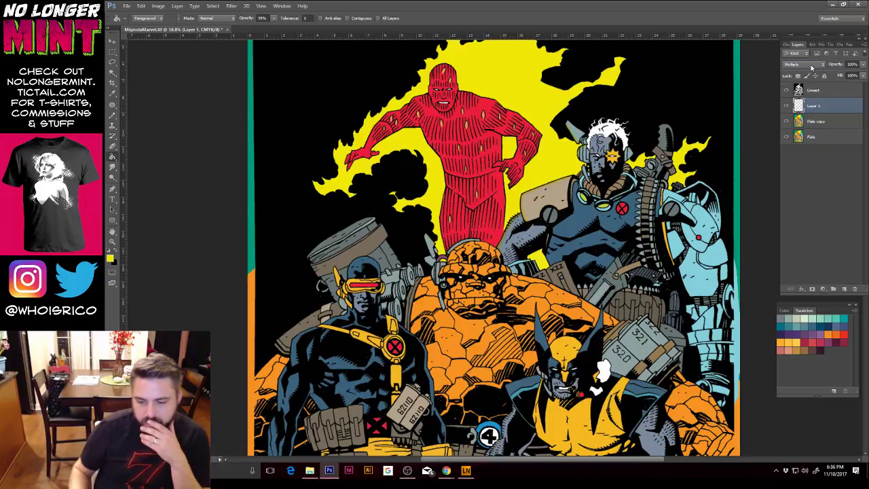
scroll(811, 67, "down", 4)
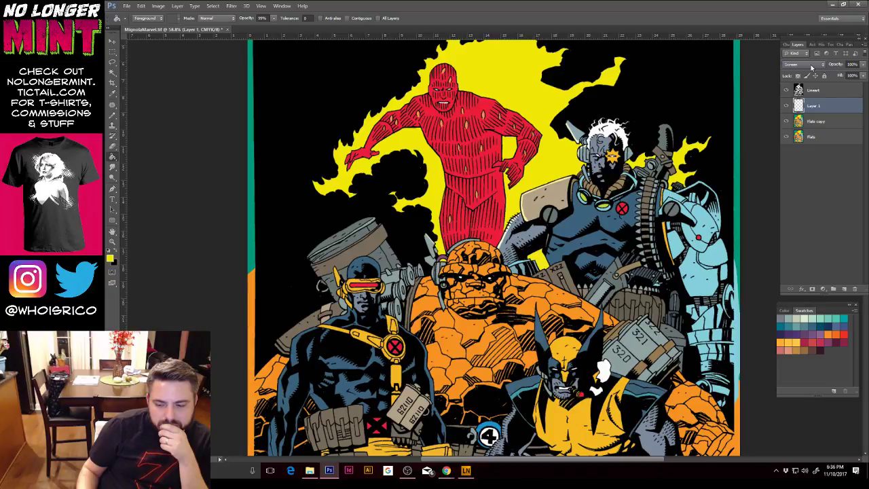
scroll(811, 67, "down", 1)
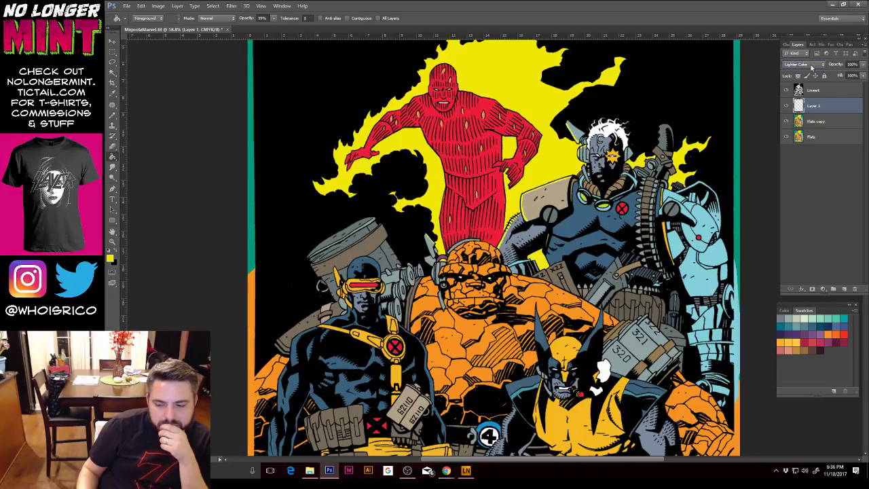
scroll(811, 66, "down", 1)
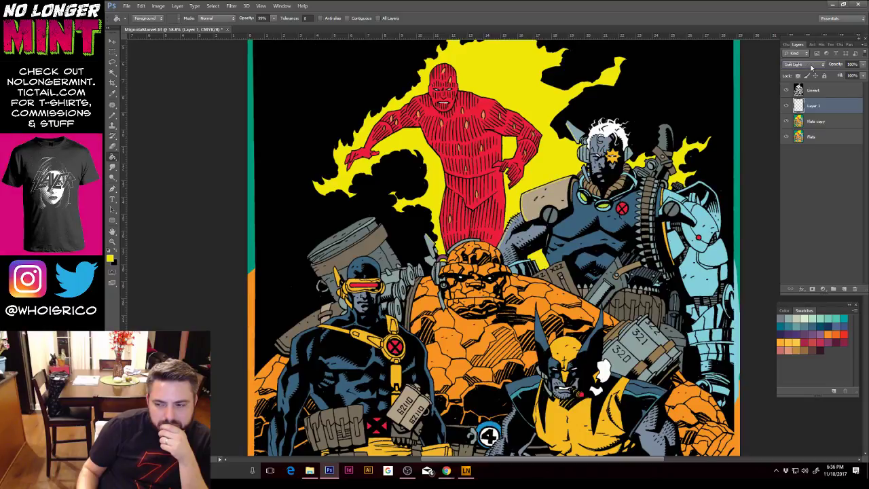
scroll(811, 67, "down", 1)
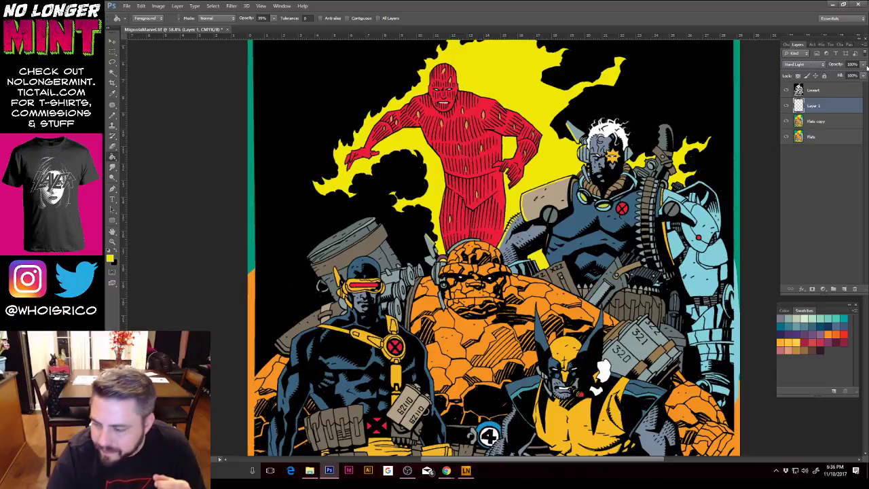
left_click(863, 64)
left_click_drag(863, 74, 847, 75)
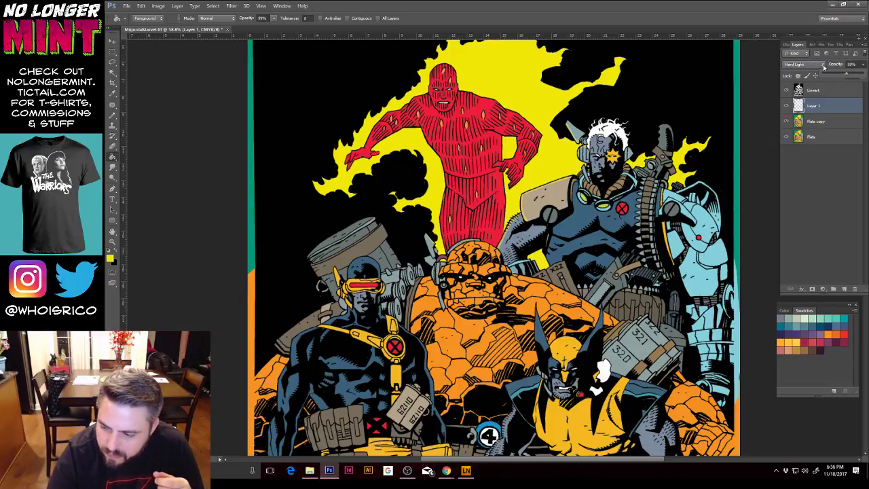
Step: Try the Screen and Color blend modes on Layer 1, and return it to Hard Light
left_click(822, 64)
left_click(801, 130)
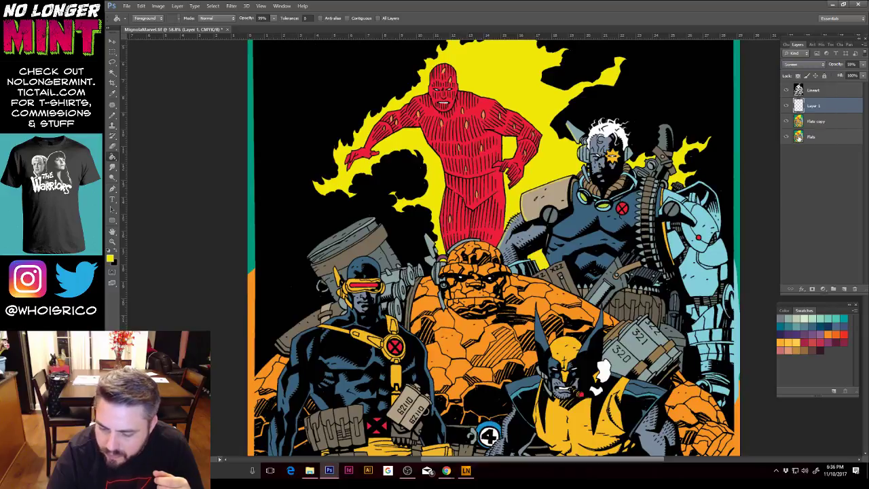
left_click(812, 64)
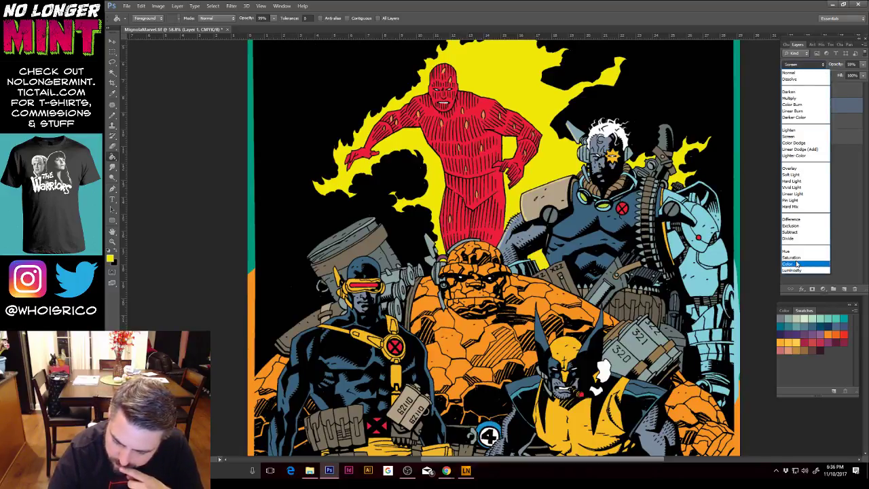
left_click(795, 264)
left_click(813, 64)
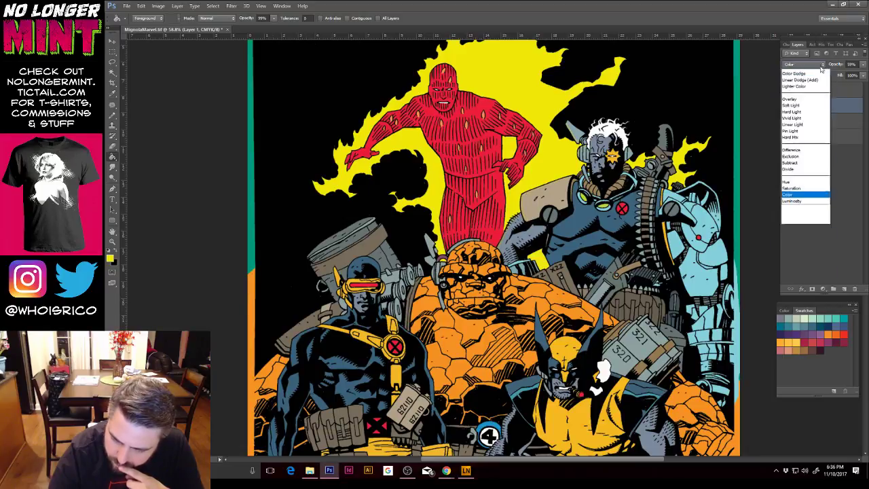
left_click(798, 181)
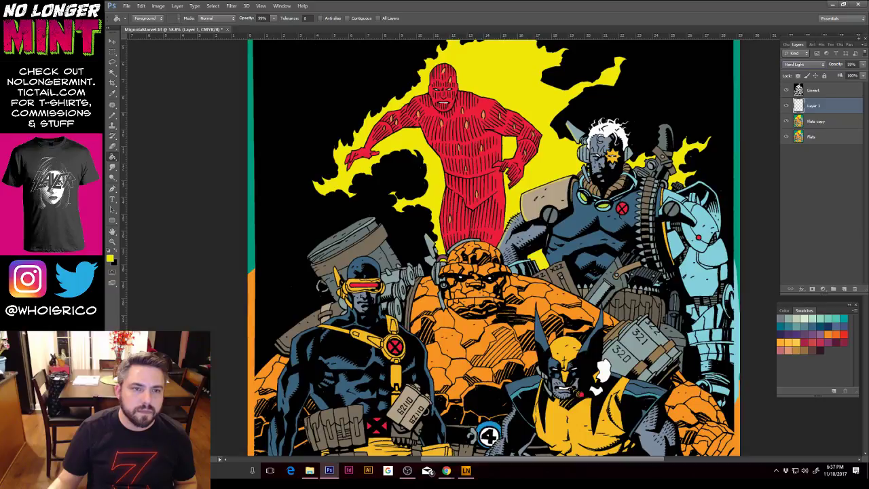
key("alt+Tab")
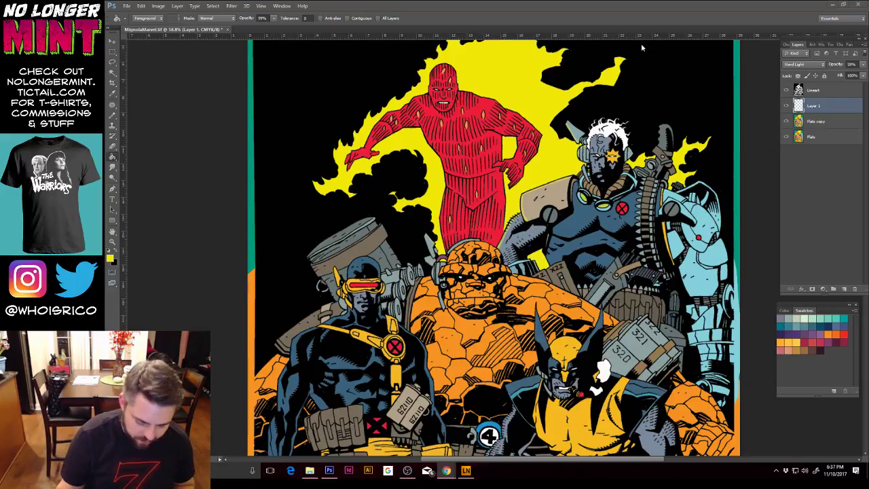
left_click(114, 72)
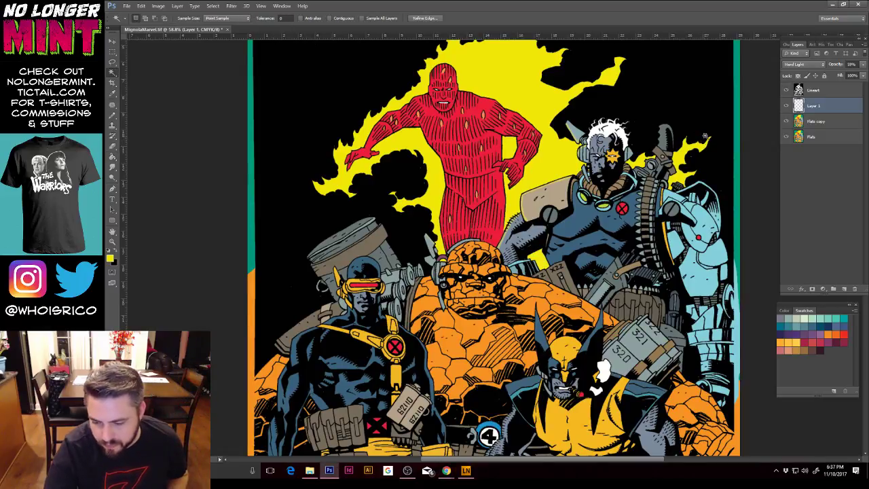
left_click(713, 138)
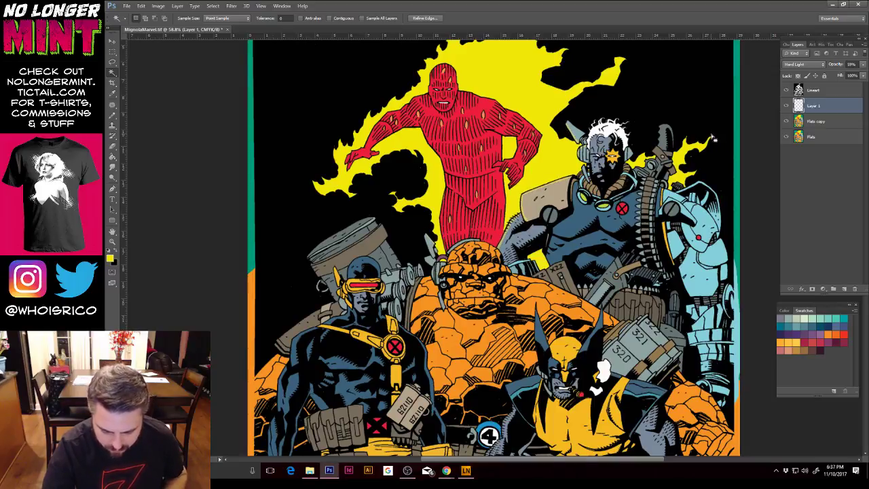
key("ctrl+d")
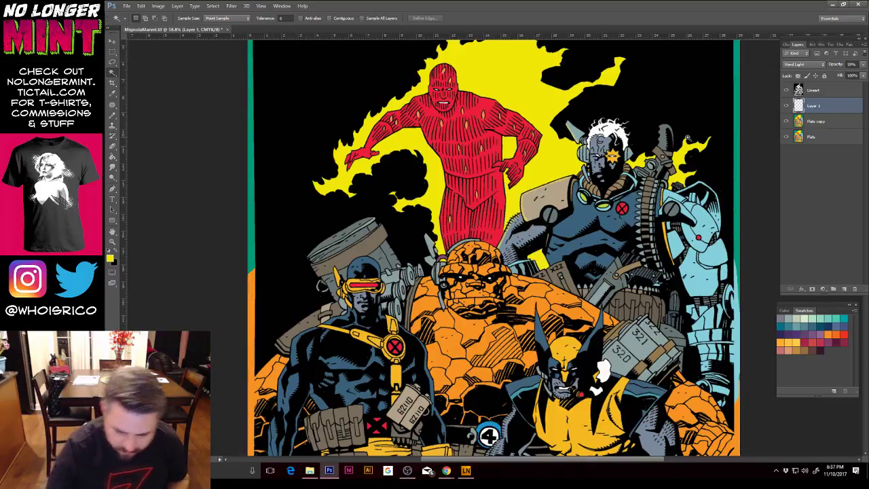
Step: Set the foreground colour to yellow-green #d8f955 and delete Layer 1
left_click(111, 259)
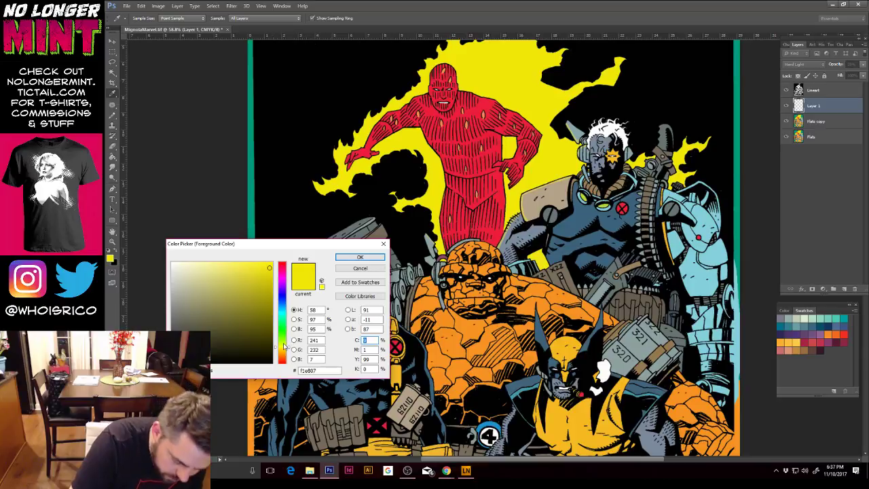
left_click(284, 343)
left_click(237, 264)
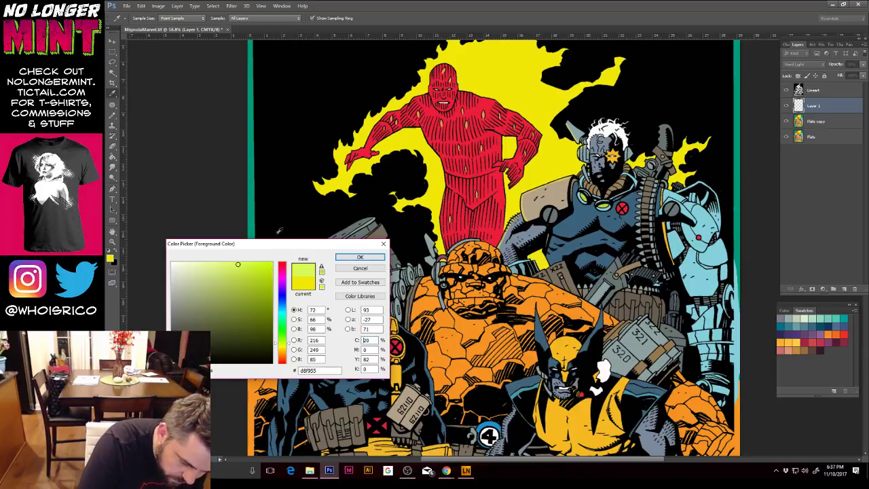
left_click(360, 256)
key("b")
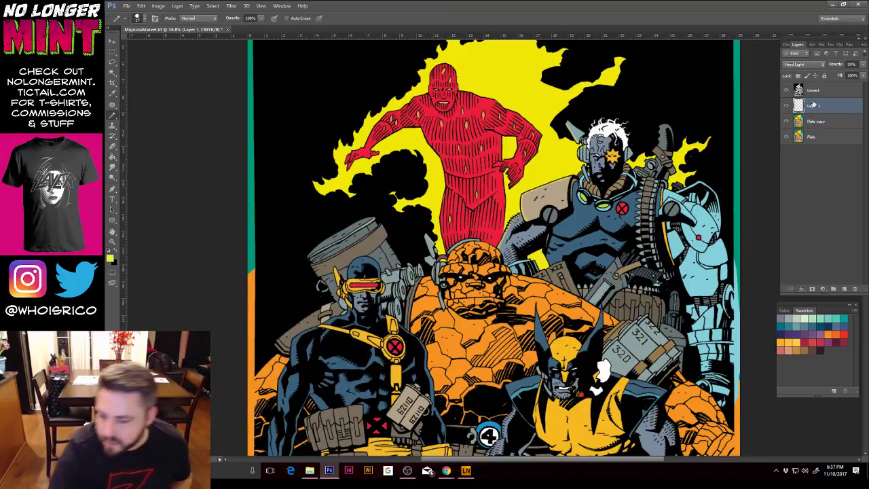
left_click_drag(821, 106, 854, 289)
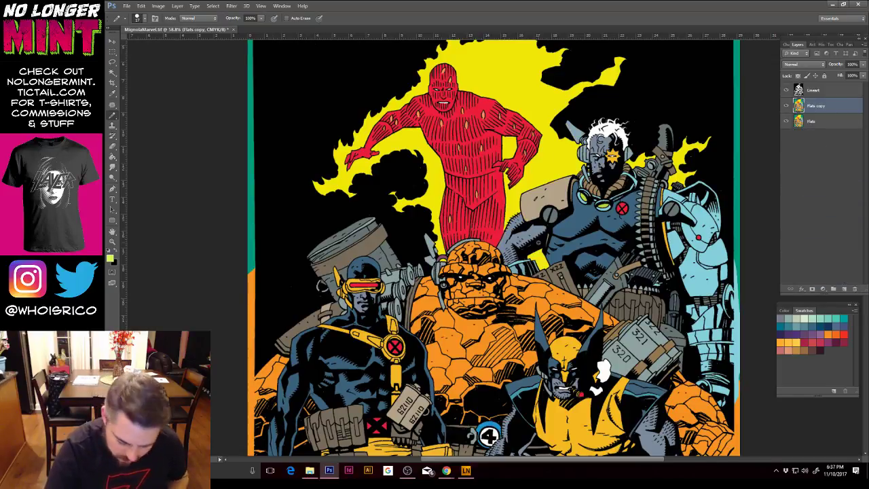
Step: Paint yellow-green rim light with the Pencil along Cable's shoulder pad, arm, collar and headgear on the Flats copy layer
key("ctrl+plus")
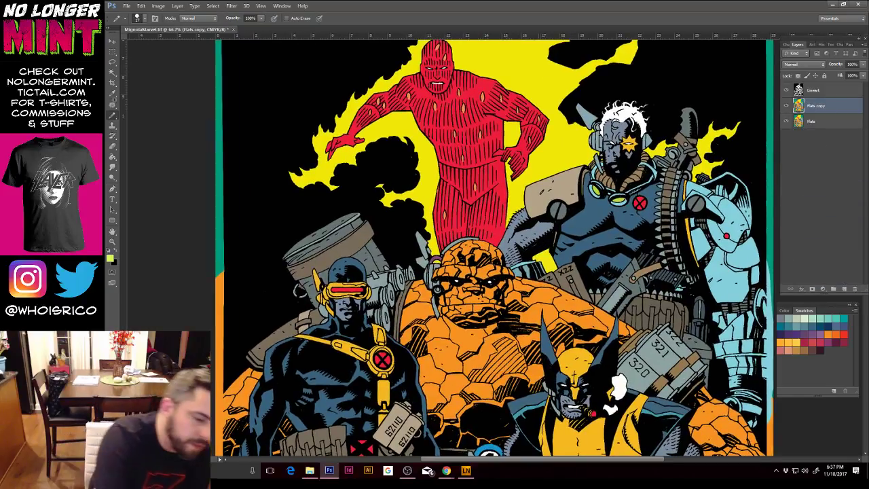
left_click(112, 73)
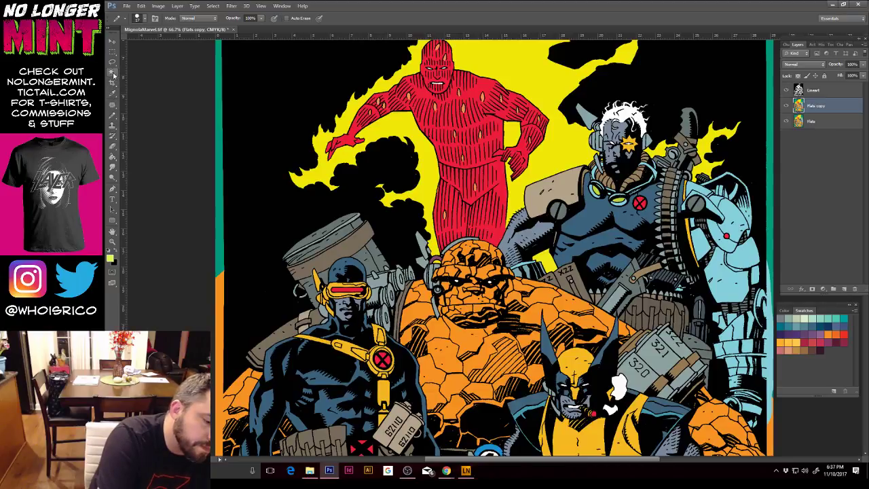
left_click(113, 114)
left_click(136, 115)
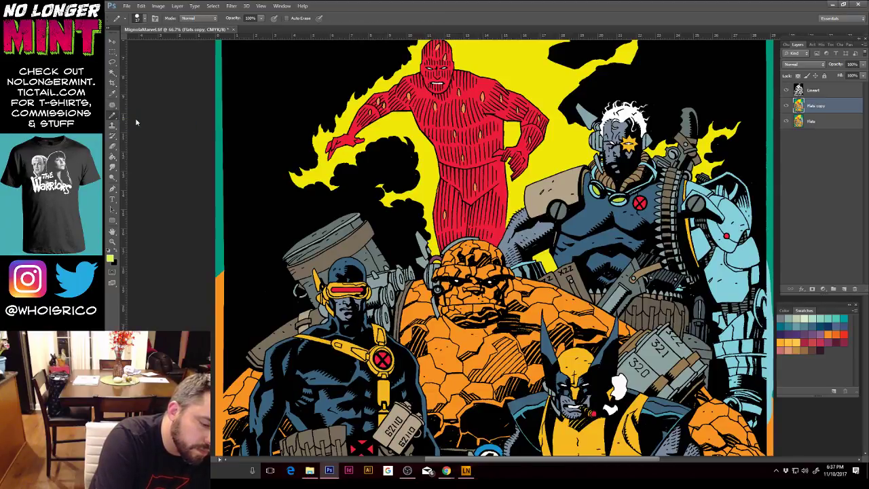
right_click(559, 209)
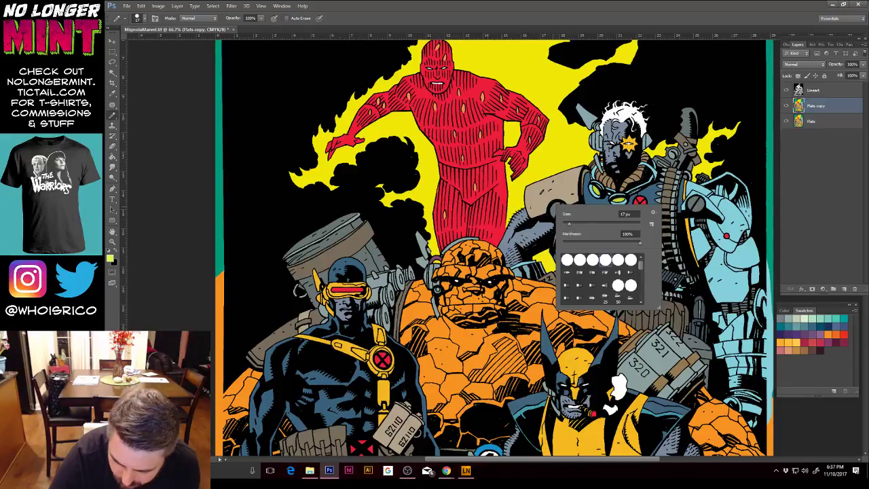
left_click_drag(498, 246, 506, 229)
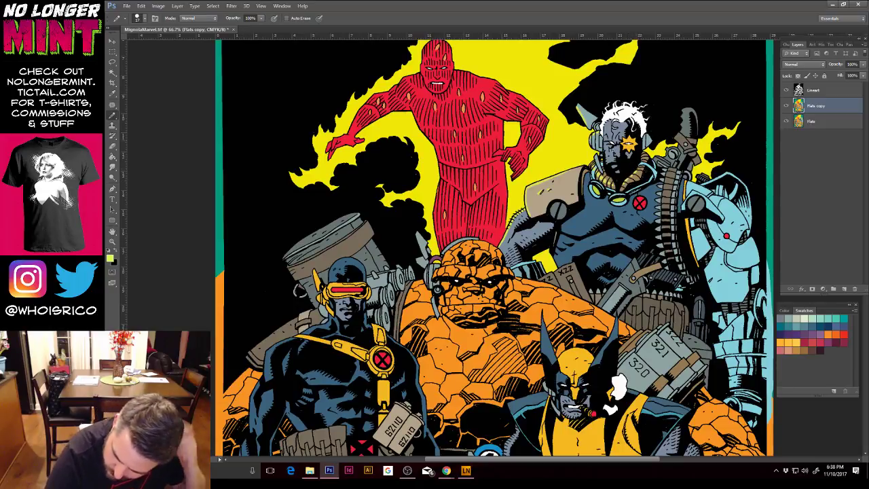
Step: With a 6 px Pencil, paint yellow-green rim light along the Thing's head and shoulder and Cyclops's helmet, sampling colours from the artwork as needed
right_click(635, 162)
left_click(635, 163)
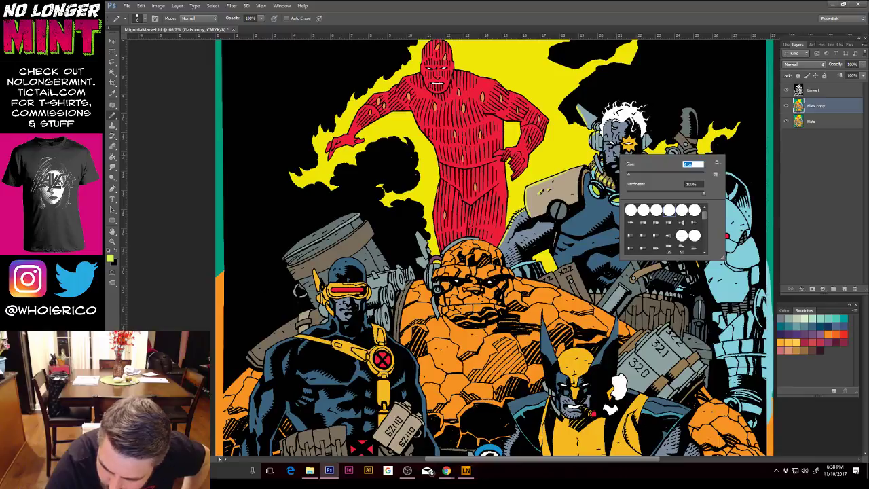
type("6")
key("Return")
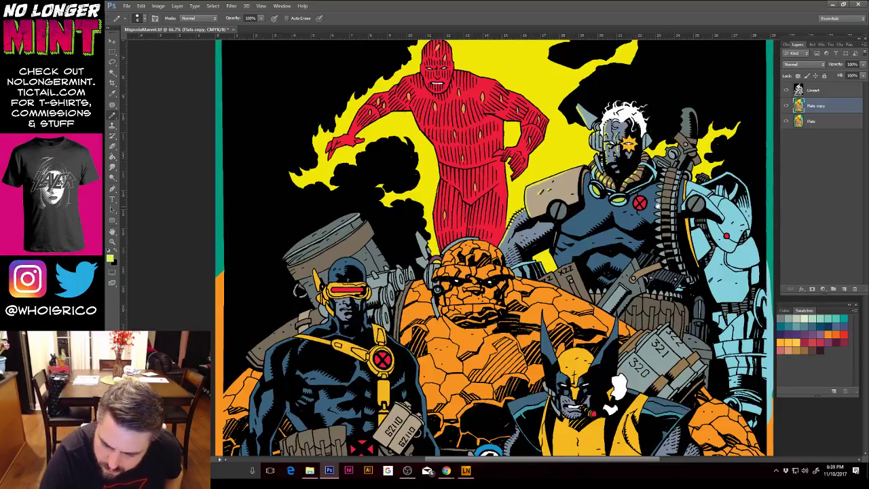
mouse_move(658, 205)
left_mouse_down()
mouse_move(668, 184)
mouse_move(655, 190)
left_mouse_up()
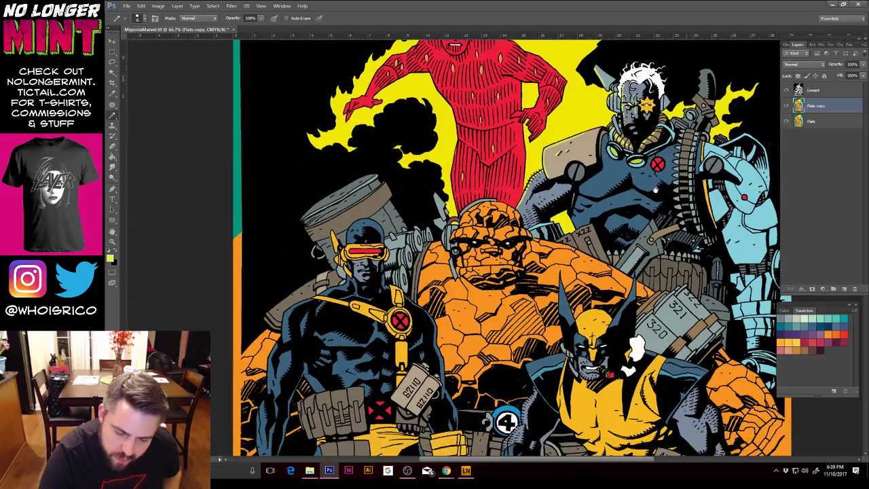
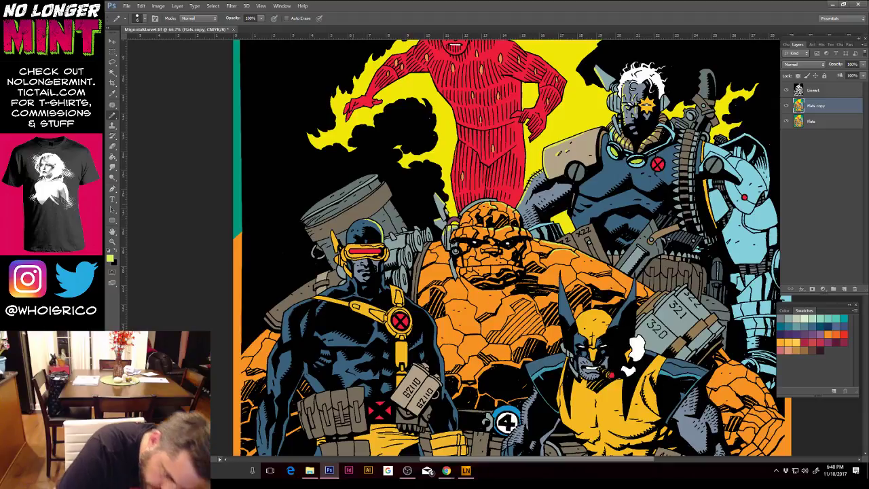
left_click(368, 207, "alt")
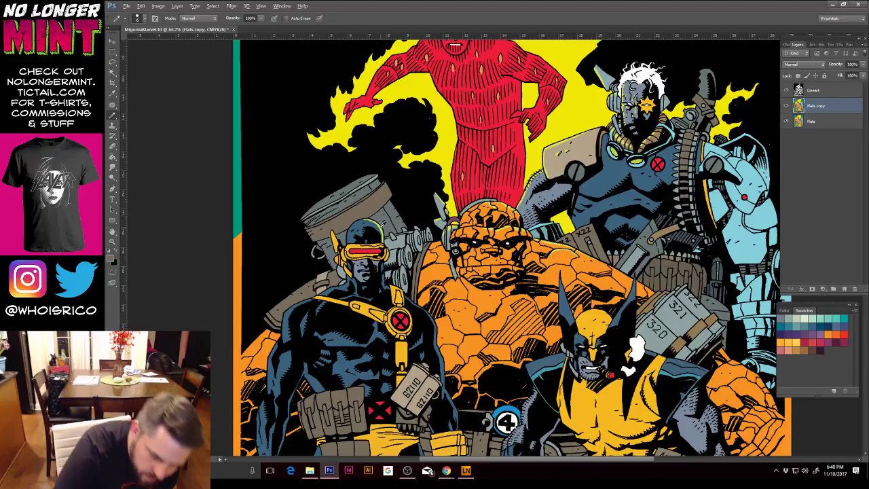
left_click(381, 229, "alt")
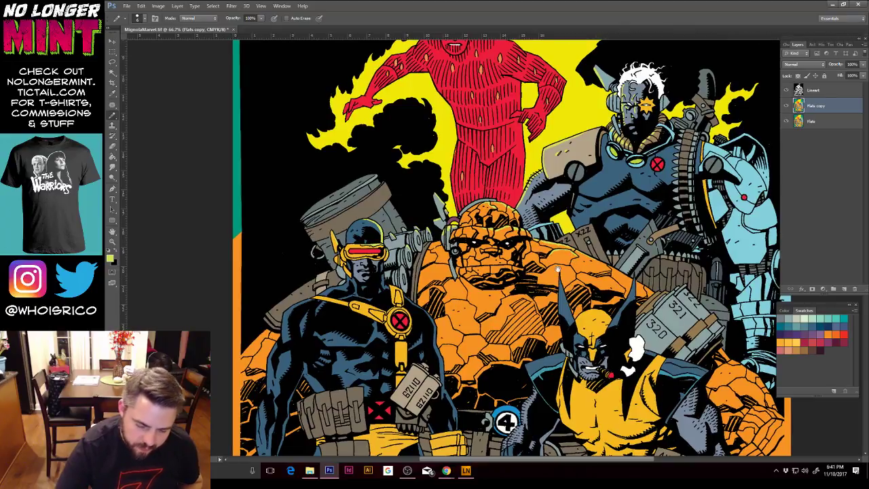
Step: Enlarge the Pencil to 10 px and paint yellow-green rim light down the outer edge of Cyclops's shoulder and arm nearest the Thing
left_click_drag(581, 266, 557, 270)
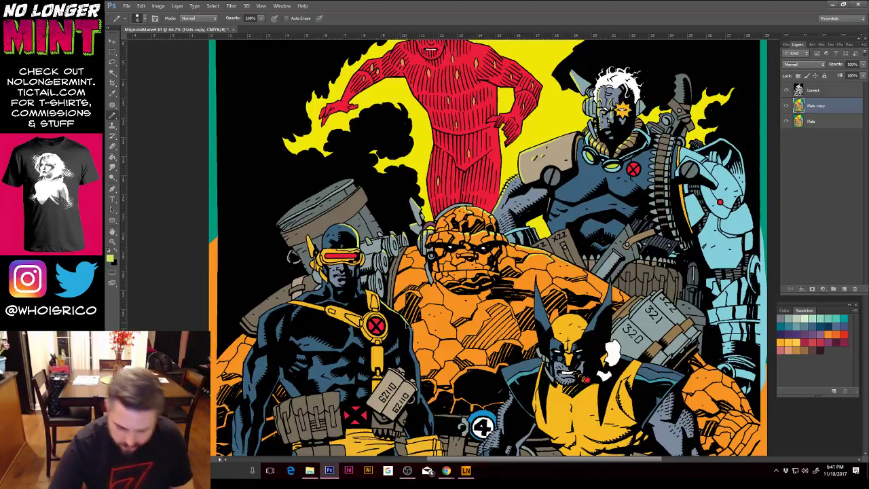
key("ctrl+plus")
left_click_drag(495, 376, 554, 267)
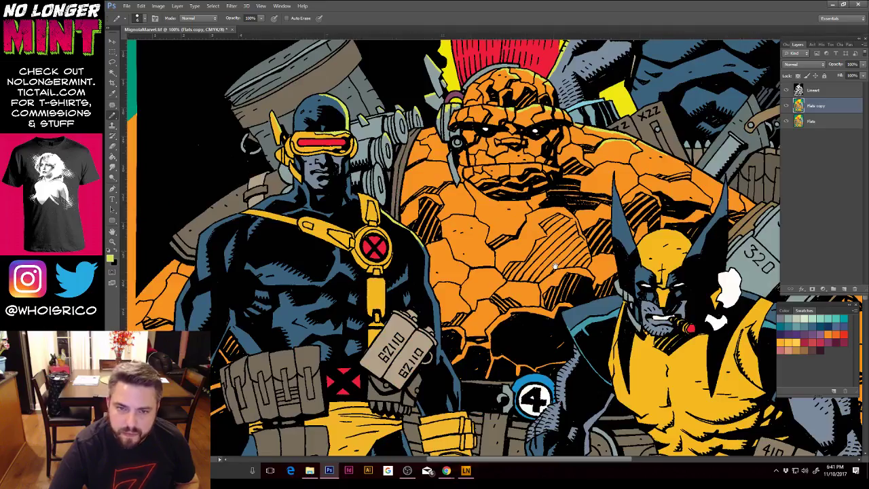
left_click_drag(526, 305, 550, 255)
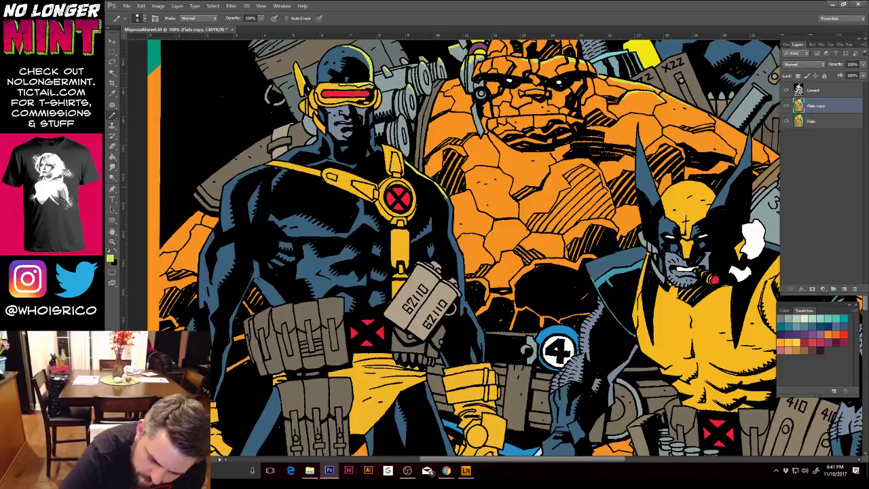
right_click(453, 223)
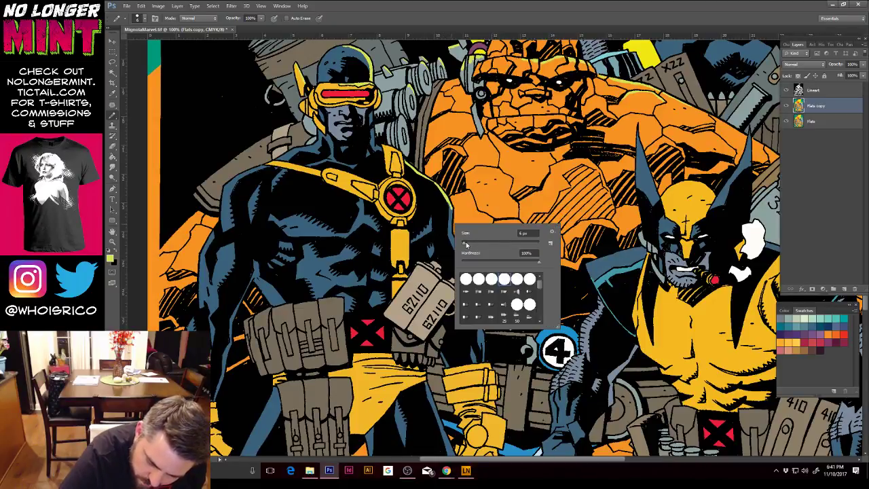
left_click(467, 244)
mouse_move(446, 202)
left_mouse_down()
mouse_move(462, 290)
mouse_move(461, 255)
mouse_move(461, 317)
mouse_move(476, 325)
mouse_move(483, 361)
mouse_move(480, 329)
mouse_move(479, 345)
left_mouse_up()
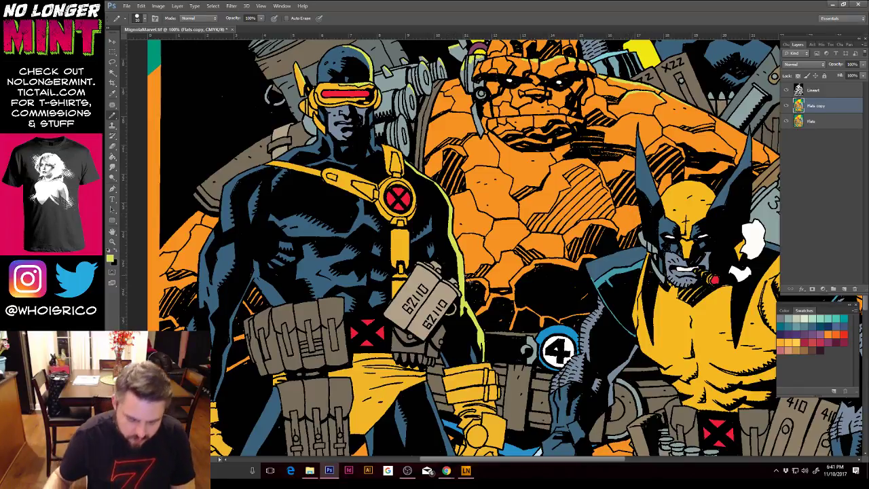
Step: Add a new layer above Flats copy, set its blend mode to Multiply and its opacity to 50%
key("ctrl+minus")
key("ctrl+minus")
key("ctrl+minus")
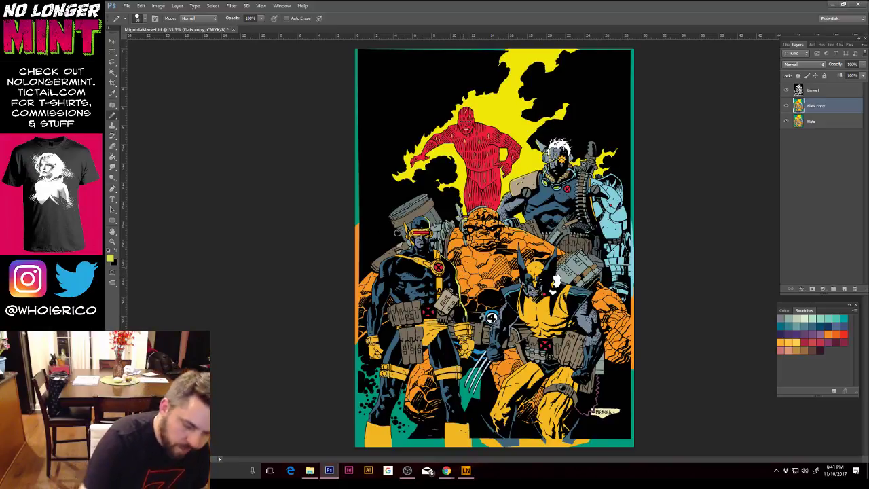
left_click(844, 289)
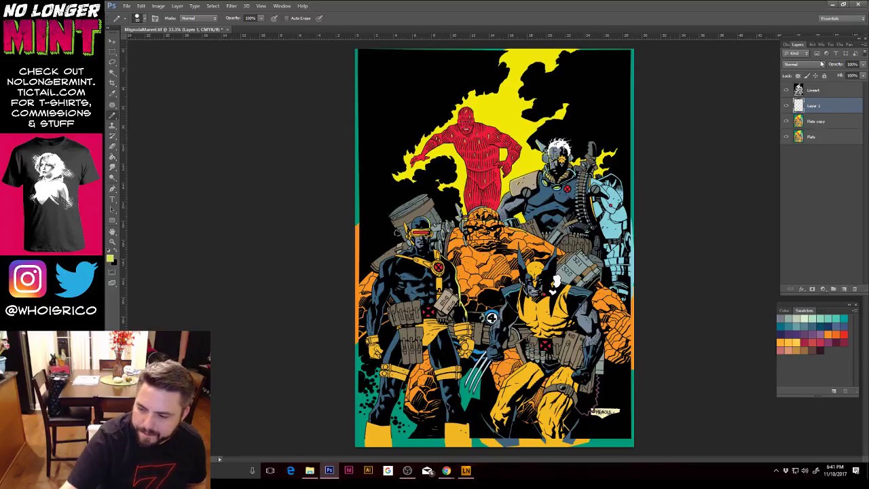
left_click(823, 64)
left_click(791, 98)
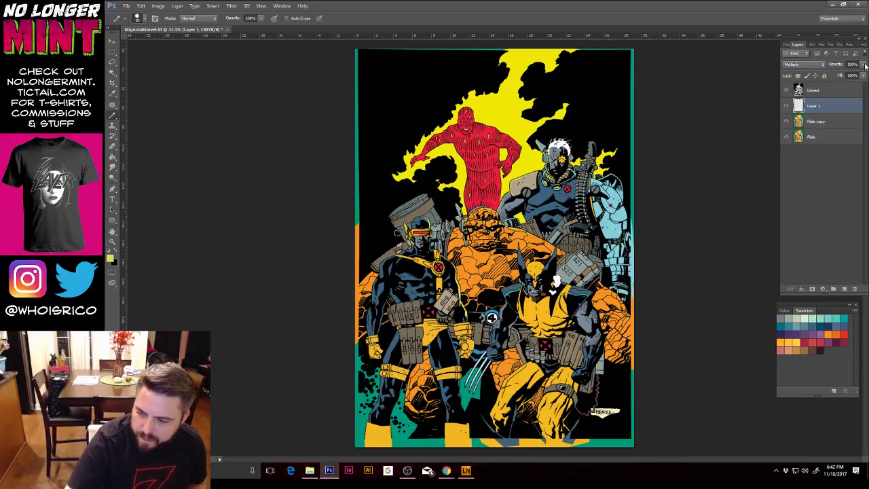
left_click(862, 65)
left_click_drag(861, 75, 840, 79)
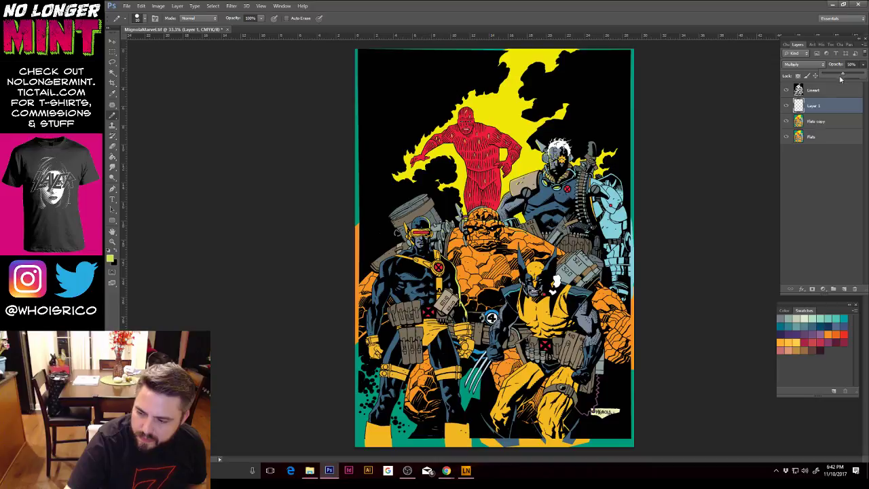
Step: Set the foreground colour to dark purple #3c2544
left_click(111, 259)
left_click(281, 285)
left_click(211, 335)
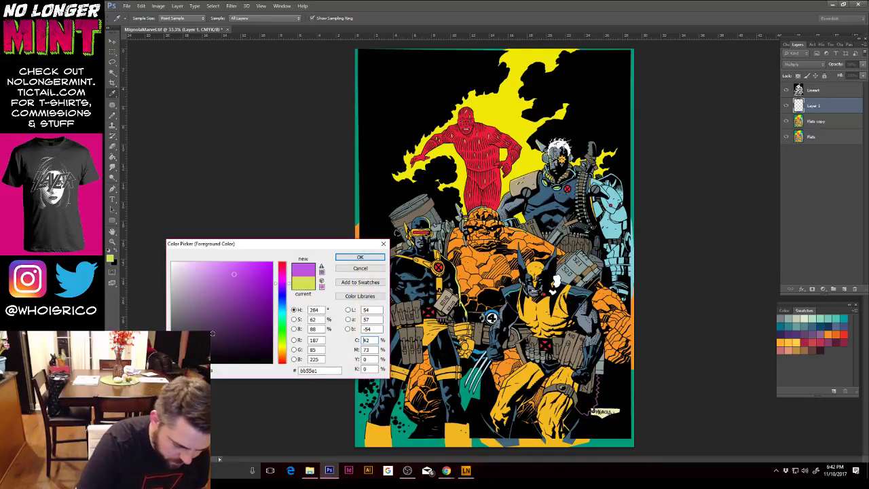
left_click(218, 336)
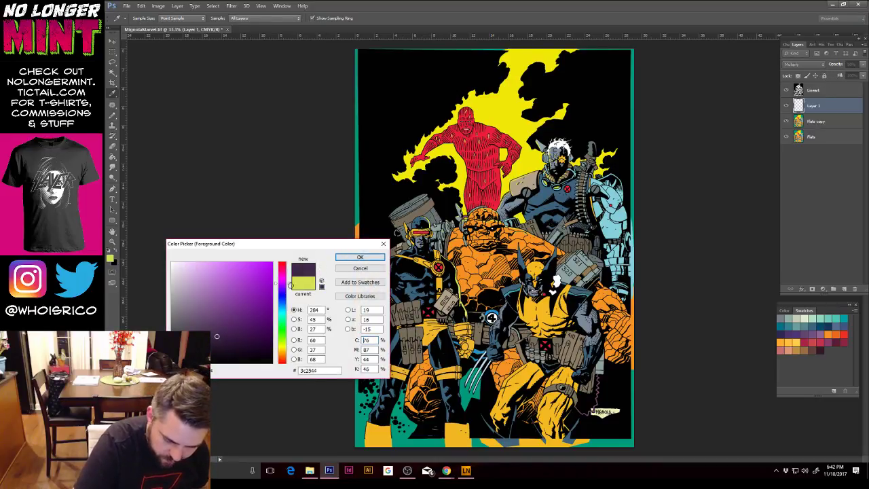
left_click(345, 259)
Step: Switch to the Pencil and sample white from the smoke beside Wolverine's head as the foreground colour
key("z")
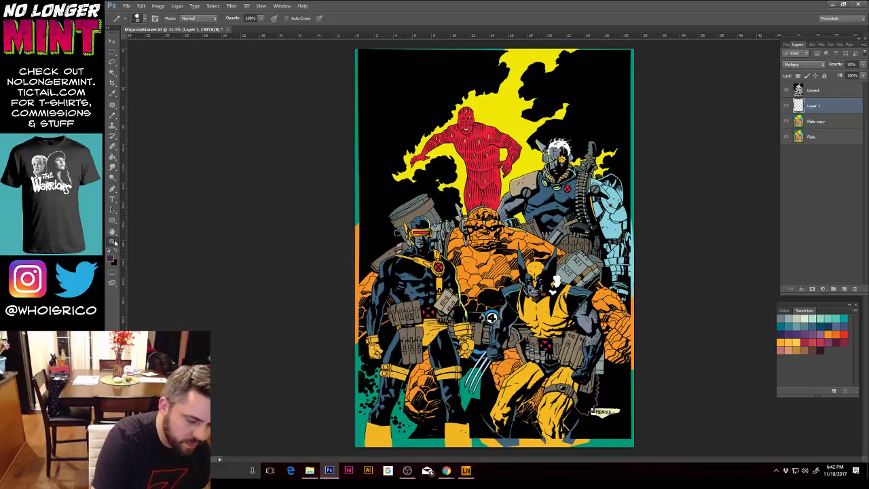
left_click(494, 244)
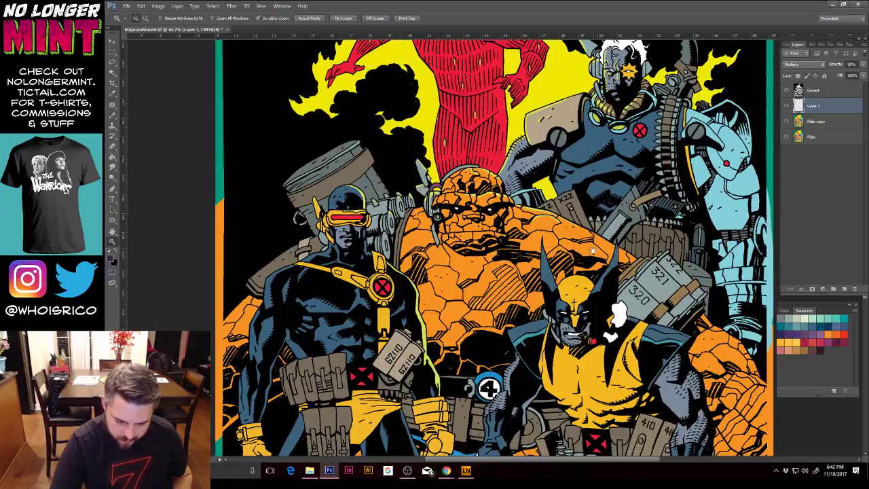
left_click_drag(585, 273, 595, 258)
scroll(595, 256, "down", 1)
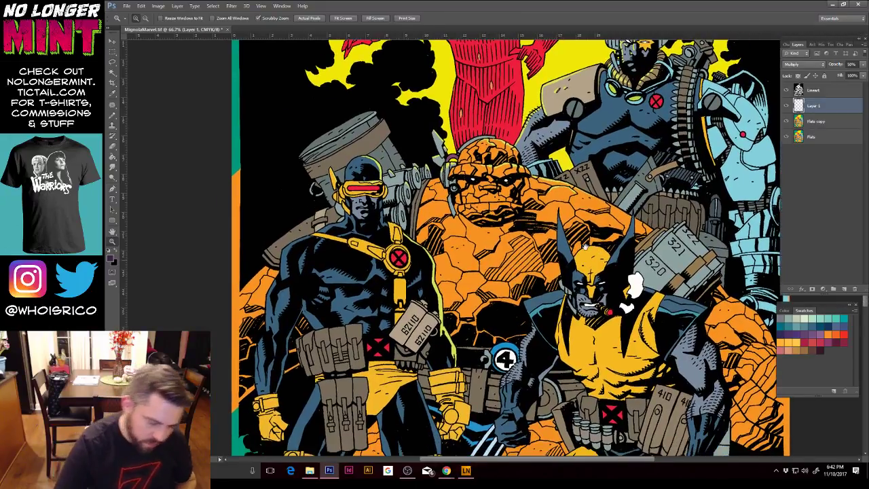
left_click(115, 115)
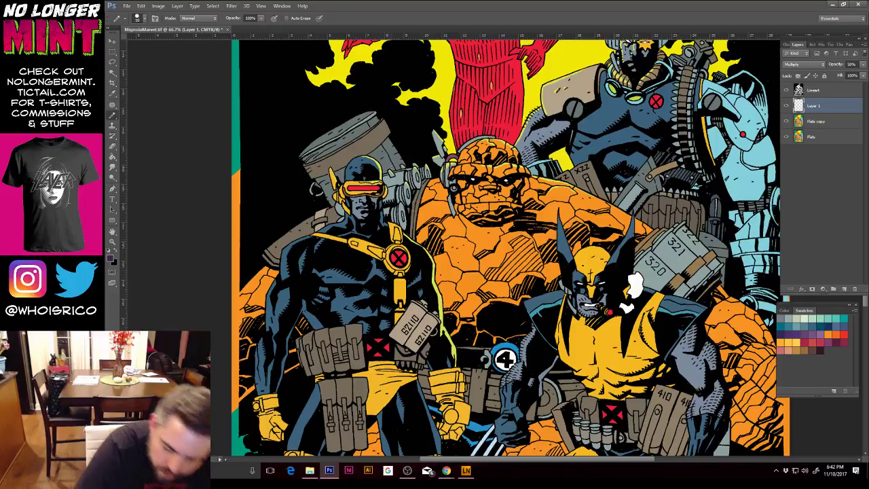
left_click(637, 285, "alt")
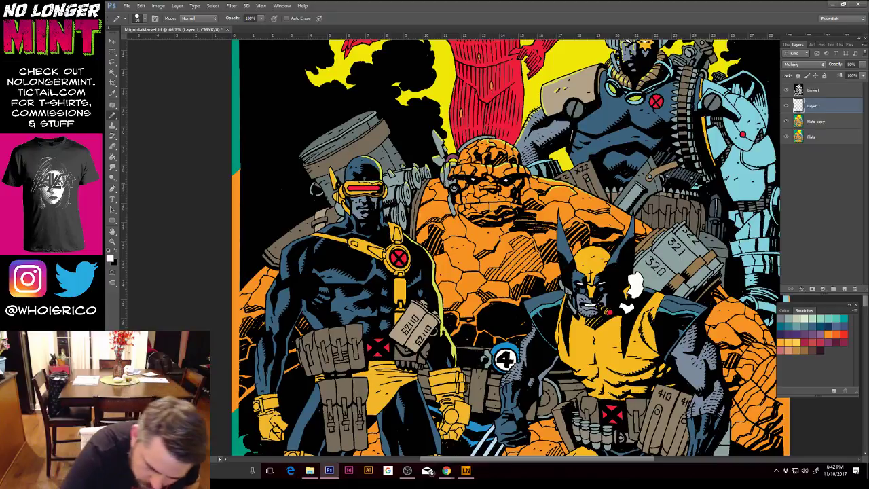
Step: Select the Flats copy layer and set the foreground colour to dark purple
key("alt+bracketleft")
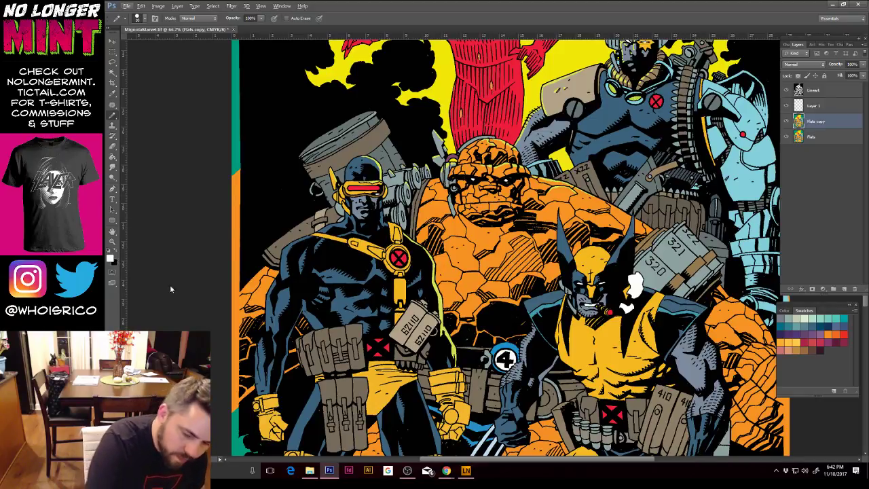
left_click(111, 258)
left_click(283, 286)
left_click(215, 330)
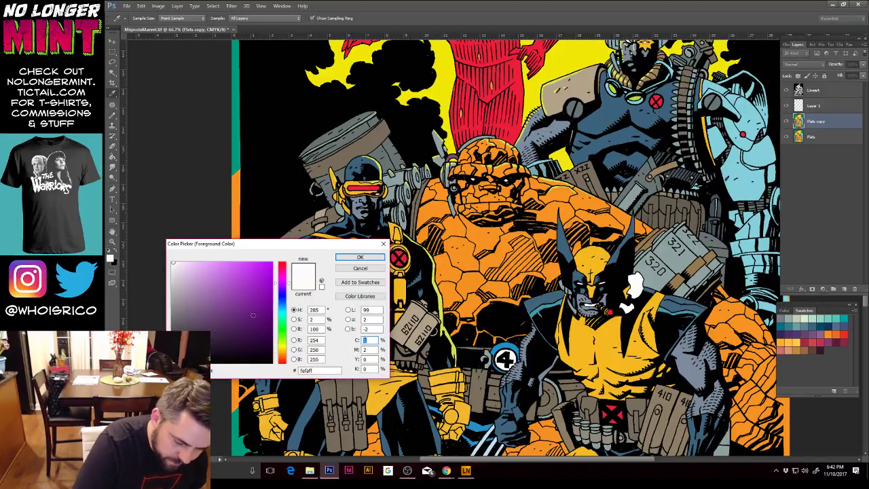
key("Return")
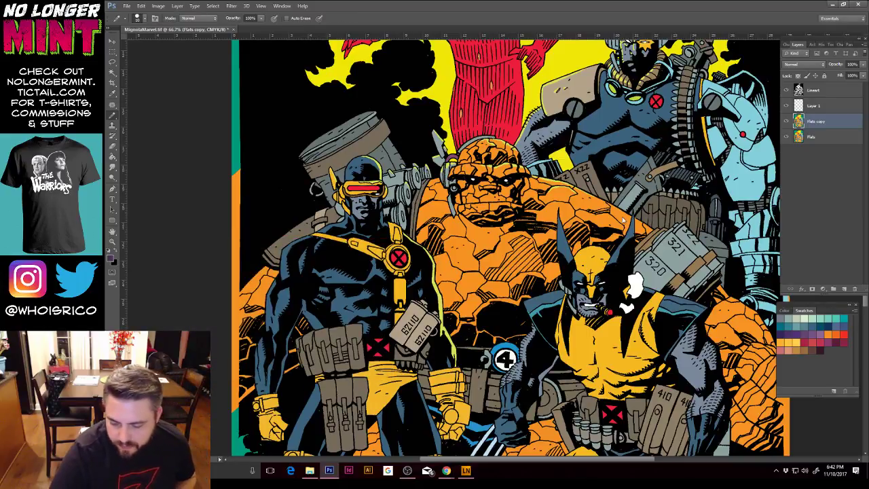
Step: Undo the stroke made on Flats copy, select Layer 1, and paint dark purple shadow on Cyclops's upper body and shoulder strap
left_click_drag(591, 259, 607, 214)
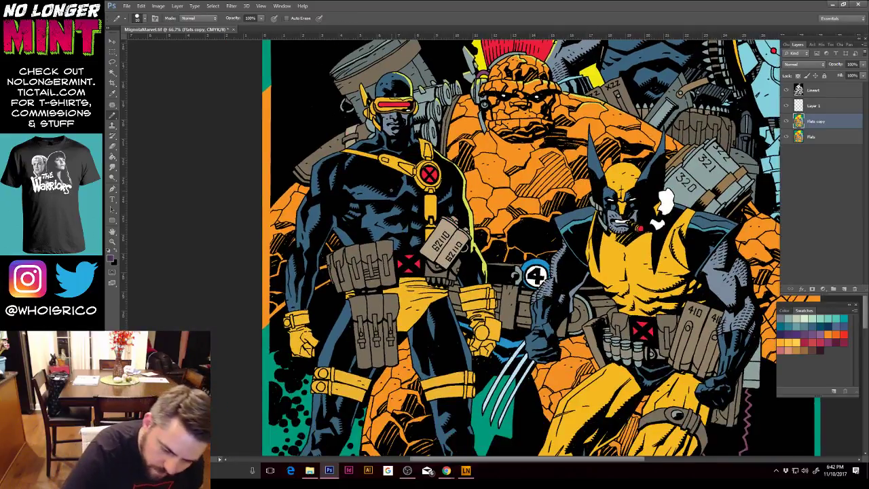
left_click_drag(362, 189, 383, 196)
key("ctrl+z")
left_click(821, 105)
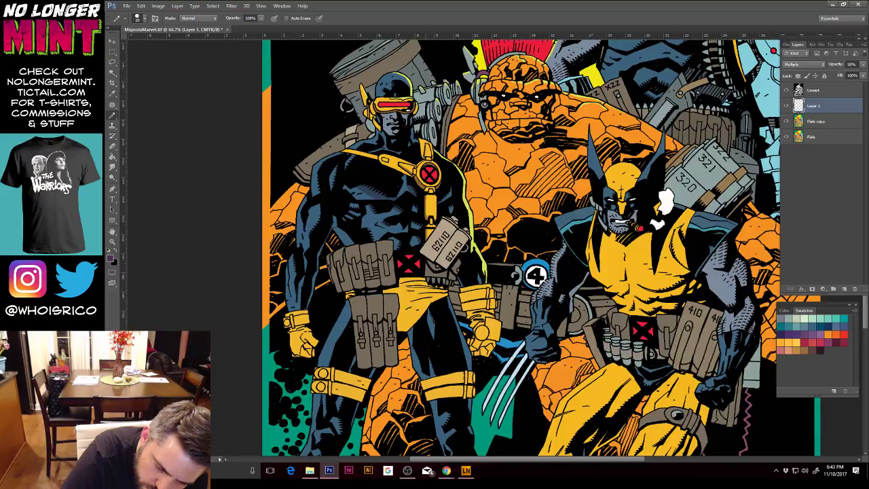
left_click_drag(423, 145, 424, 157)
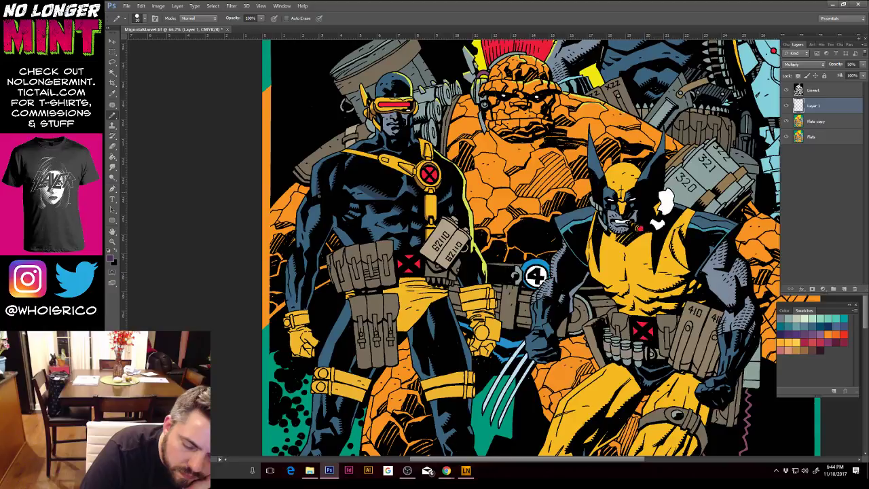
Step: Enlarge the Pencil to 31 px and shade Cyclops's torso and the pouch marked 62110, redoing the pouch stroke
right_click(326, 216)
left_click_drag(341, 233, 346, 233)
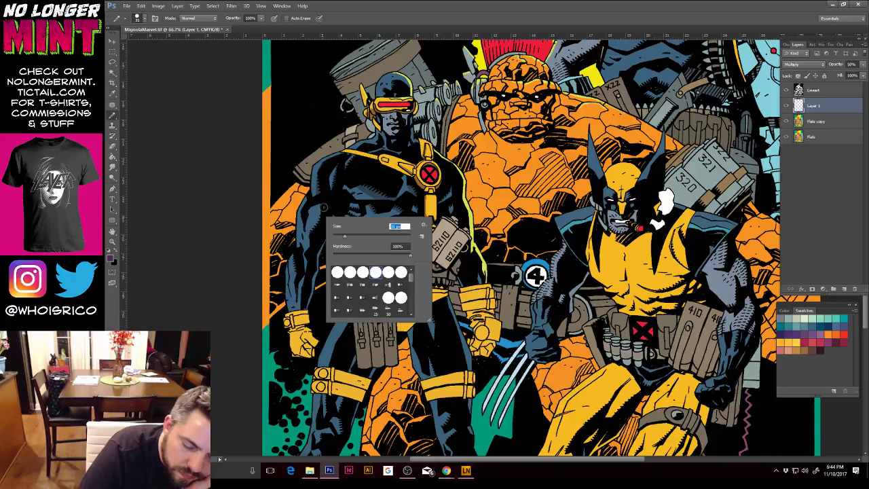
left_click(319, 204)
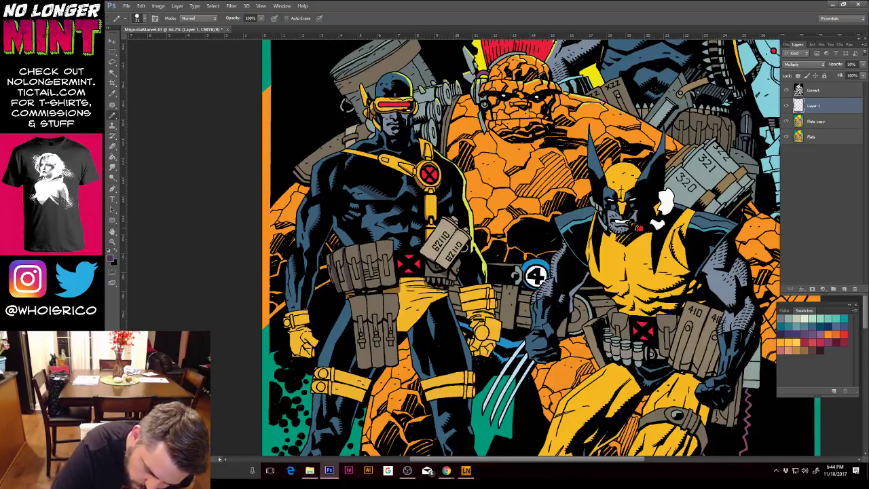
left_click_drag(451, 235, 434, 260)
key("ctrl+z")
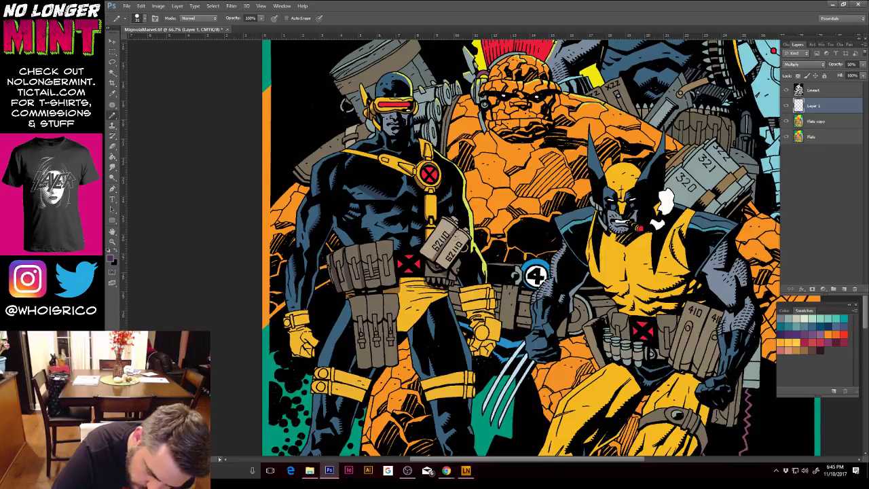
left_click_drag(452, 231, 438, 259)
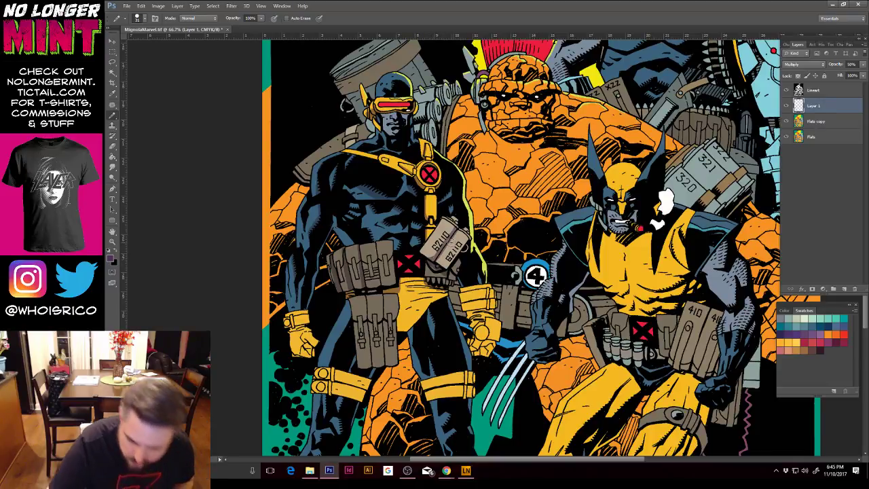
Step: Sample light blue from Wolverine's claws and touch up the small detail below Cyclops's 62110 pouch on Flats copy
left_click(522, 343, "alt")
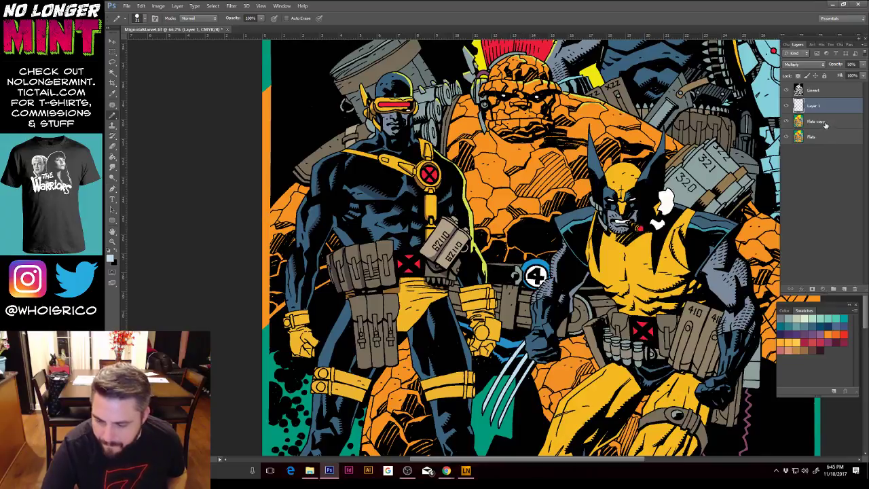
key("alt+bracketleft")
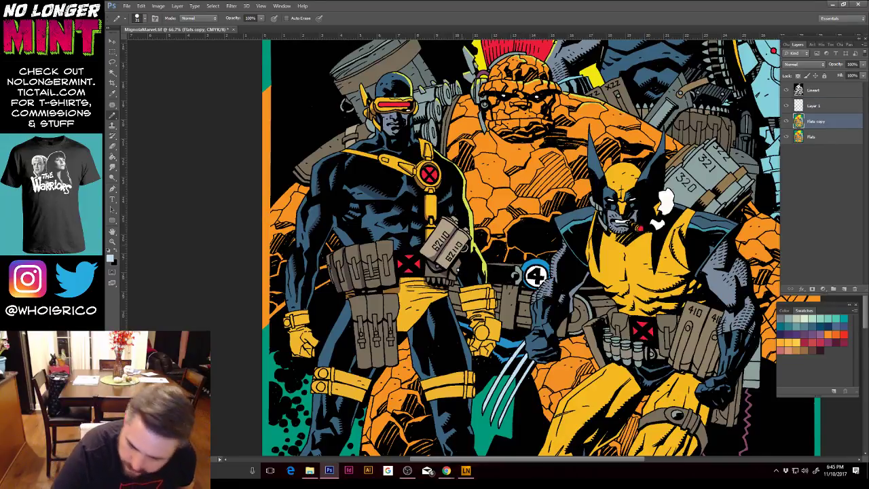
Step: Return to Layer 1 and set the foreground colour back to dark purple
key("alt+bracketright")
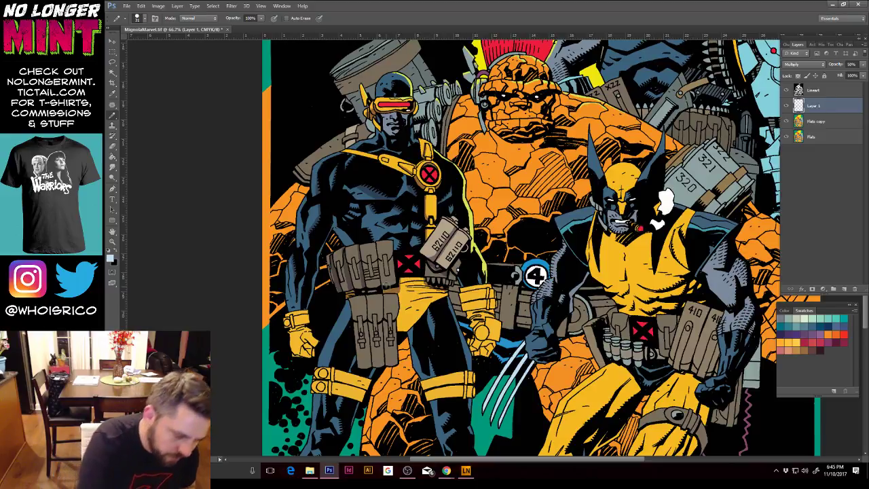
left_click(110, 258)
left_click(279, 284)
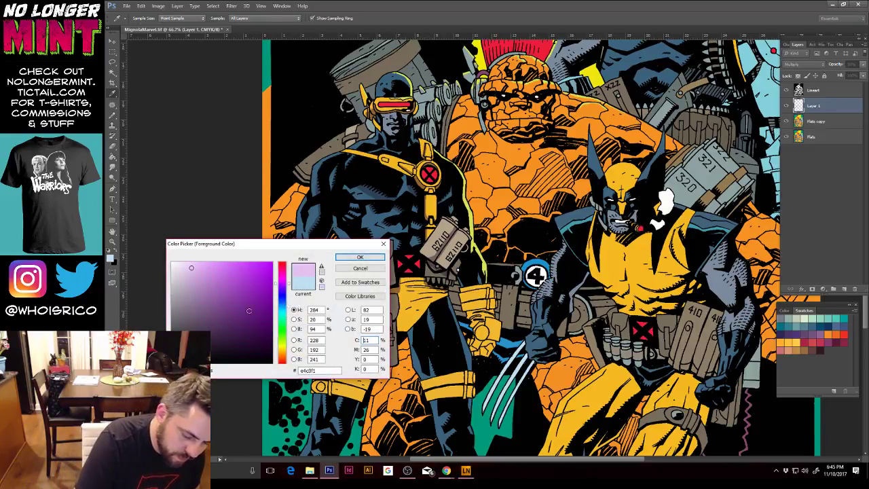
left_click(217, 326)
left_click(360, 257)
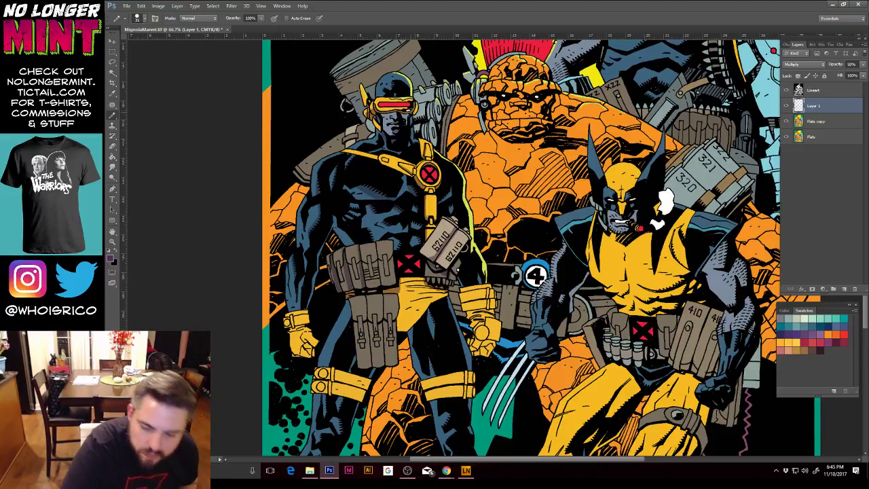
Step: Compare the last shadow stroke using the history, and paint dark purple shadows on Cyclops's thigh pouches and yellow trunks
left_click(816, 45)
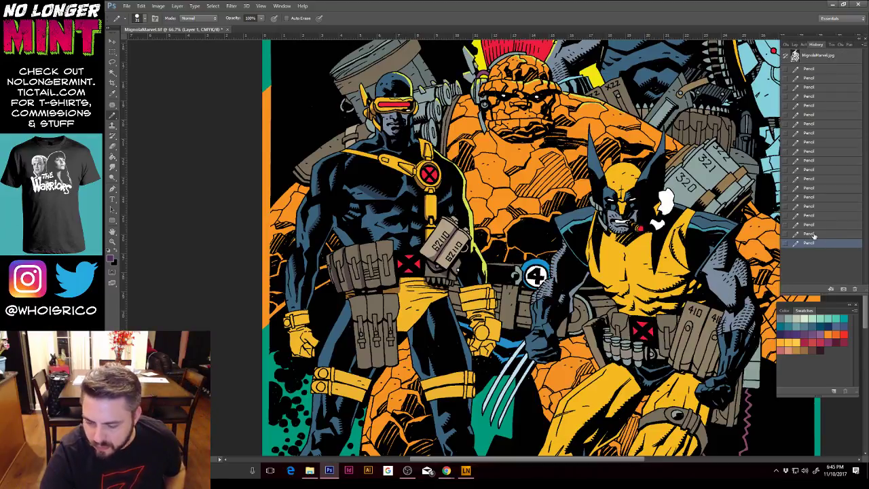
key("ctrl+z")
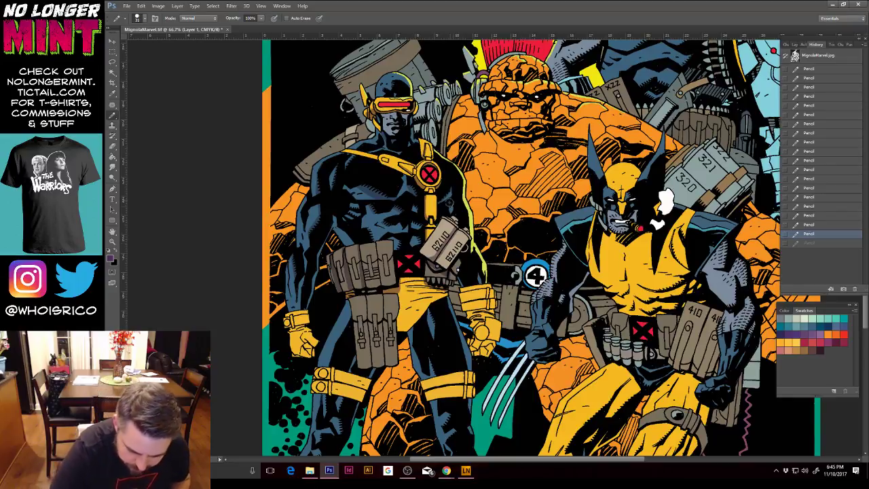
key("ctrl+z")
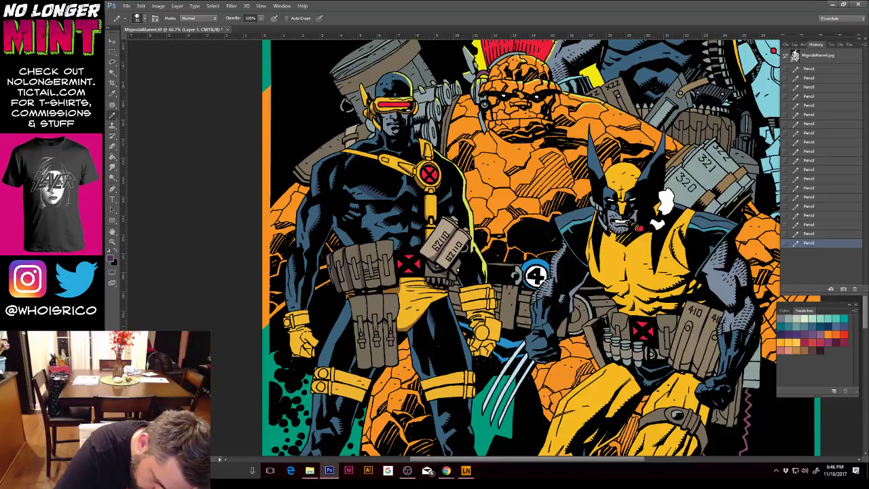
left_click_drag(380, 331, 383, 362)
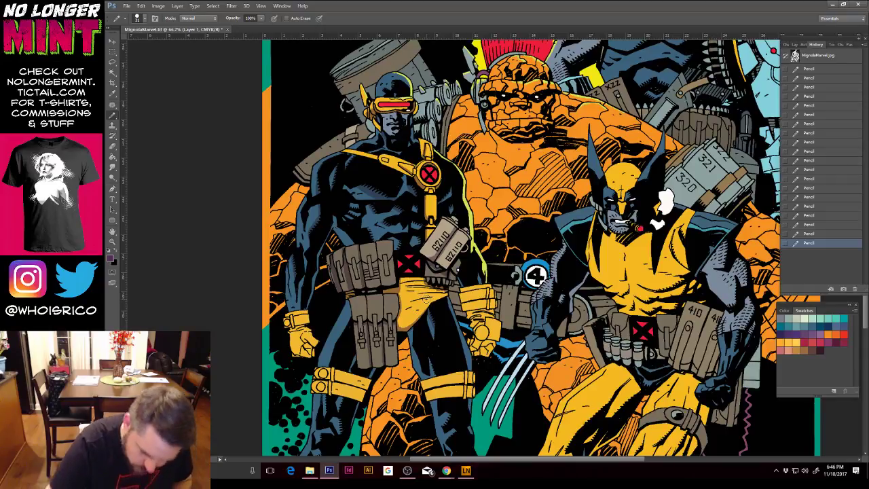
Step: Erase excess shadow from Cyclops's yellow trunks with the Pencil in Clear mode, and return the Pencil to Normal mode
left_click(197, 18)
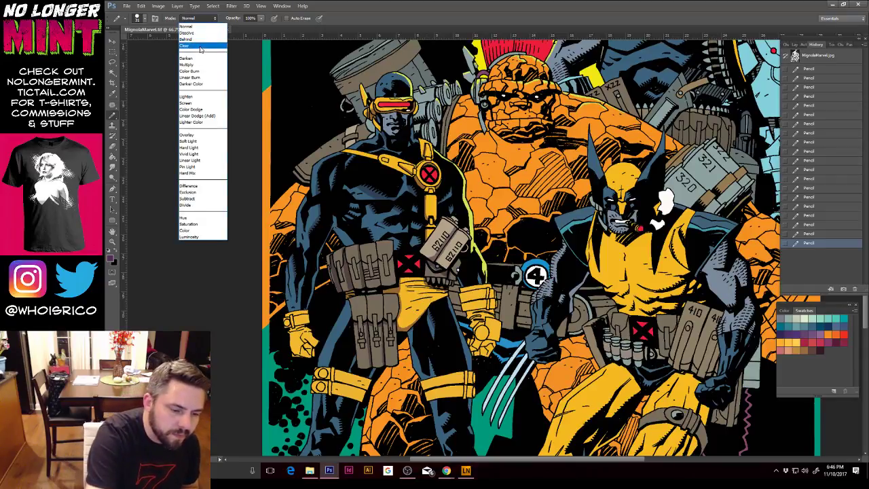
left_click(201, 46)
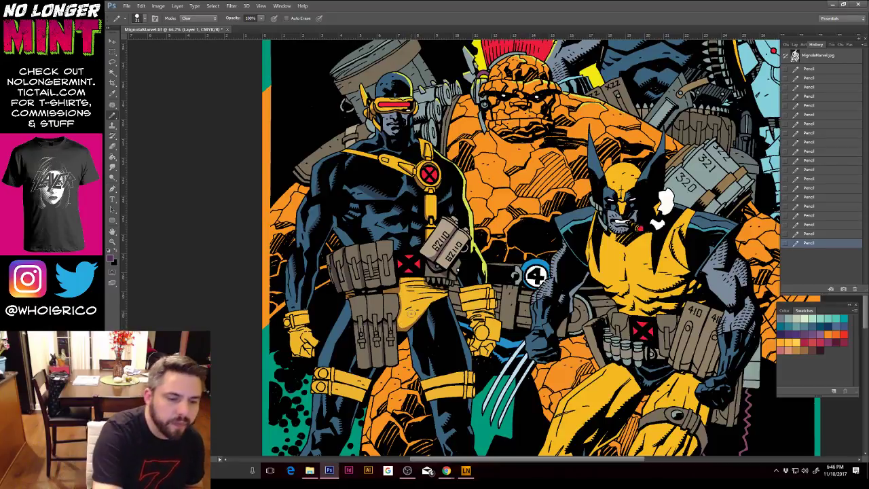
left_click(215, 20)
left_click(208, 29)
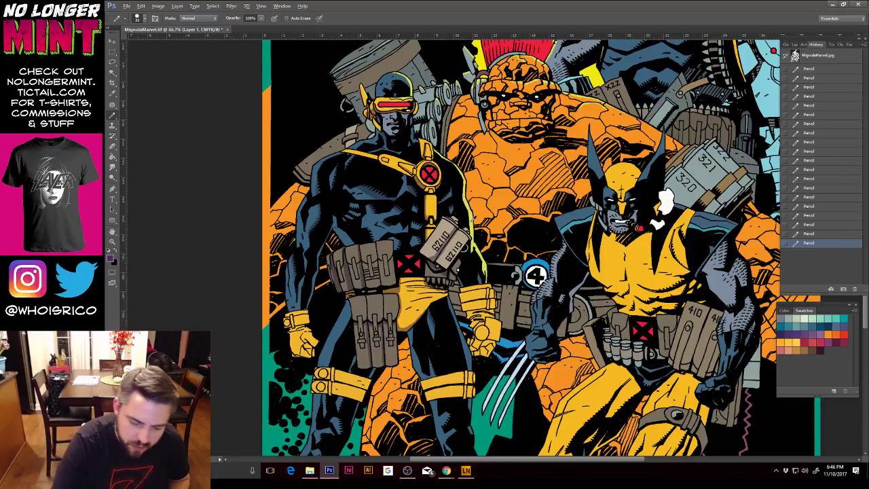
Step: Sample the yellow-green rim light and paint it on Flats copy along the inner edge of Cyclops's arm beside the hip pouches
left_click(473, 217, "alt")
left_click(793, 45)
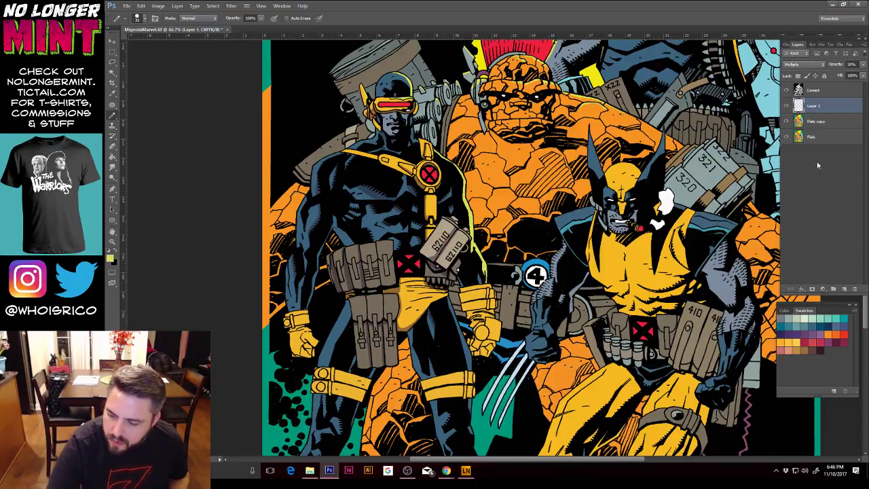
left_click(815, 121)
left_click_drag(334, 224, 305, 311)
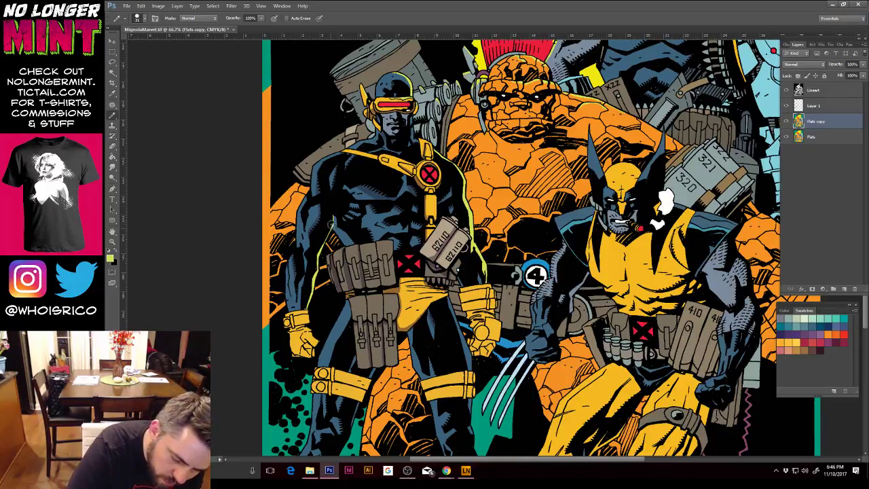
Step: Recolour the small cartridges on Cyclops's belt on Flats copy with grey sampled from Wolverine's belt canisters
left_click(332, 211, "alt")
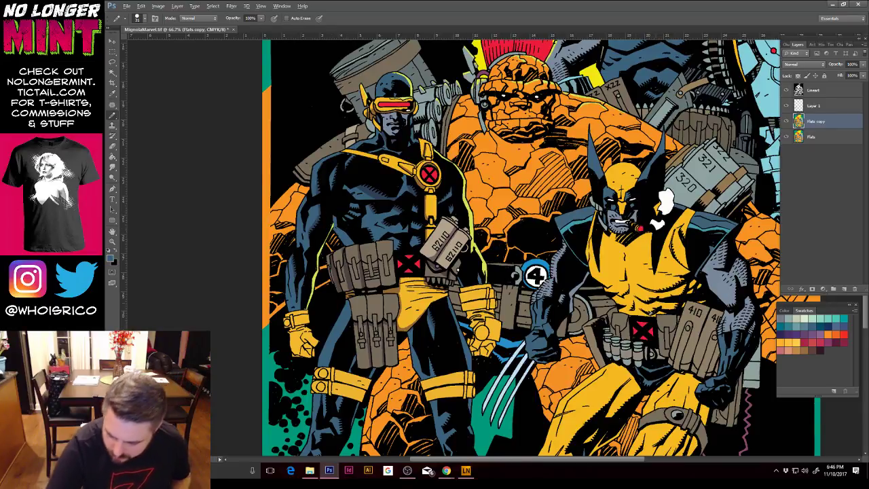
left_click(629, 338, "alt")
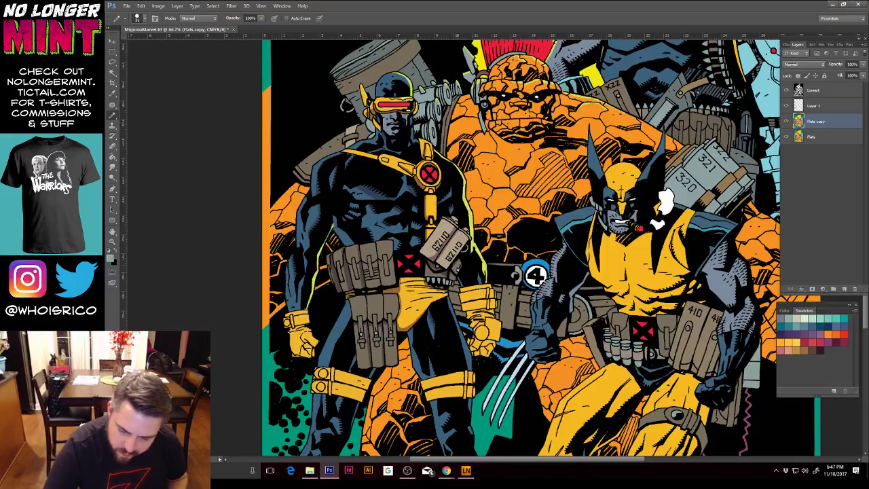
left_click(407, 96, "alt")
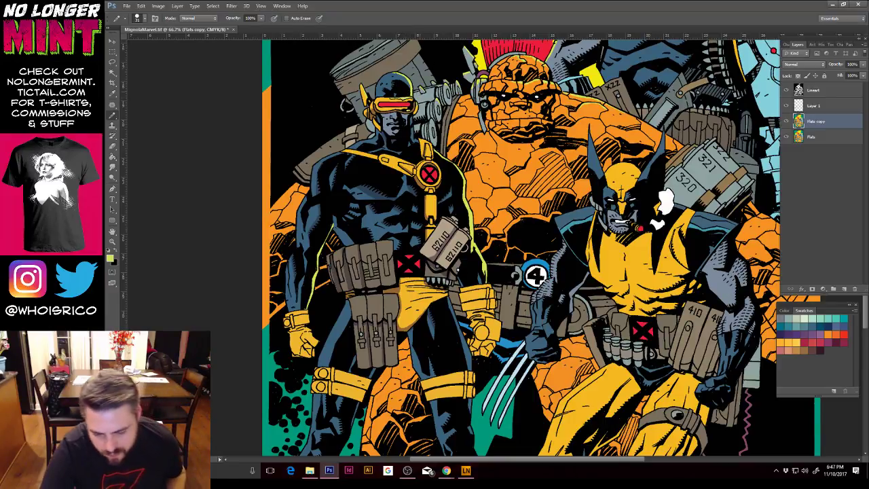
Step: Set the foreground colour to dark purple and paint shadow on Layer 1 across Cyclops's thigh strap nearest Wolverine
left_click(814, 109)
left_click(110, 257)
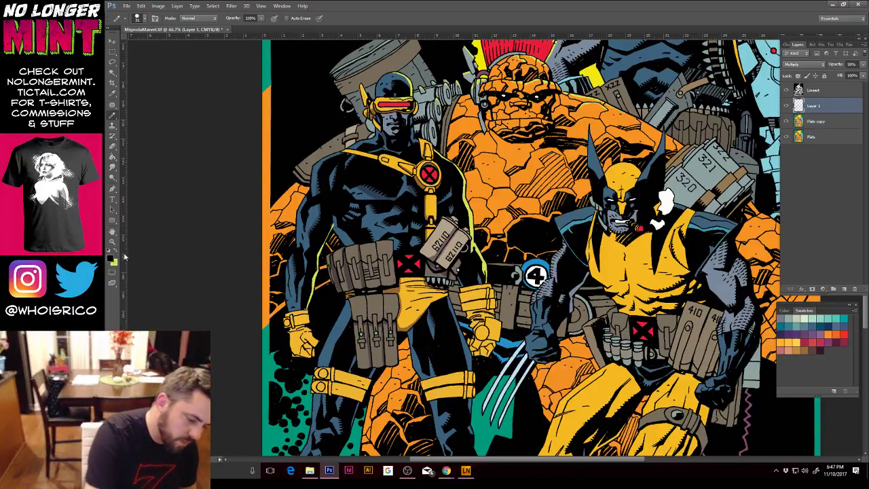
left_click(281, 281)
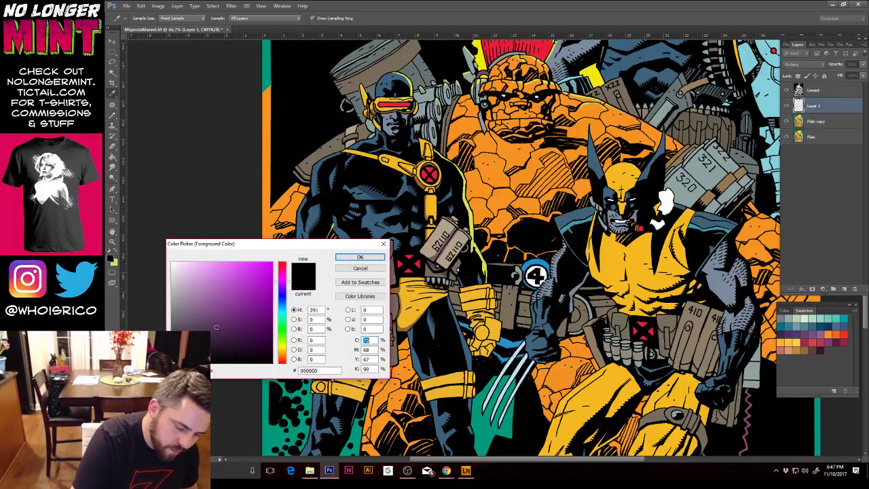
left_click(216, 328)
left_click(360, 258)
left_click(383, 258)
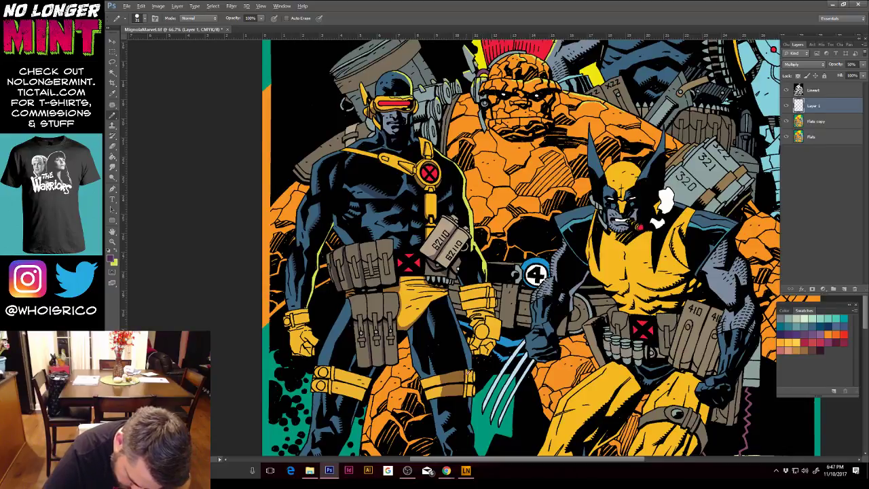
Step: Set the Pencil to Clear mode at 22 px and erase excess shadow from Cyclops's thigh strap nearest Wolverine
left_click(201, 18)
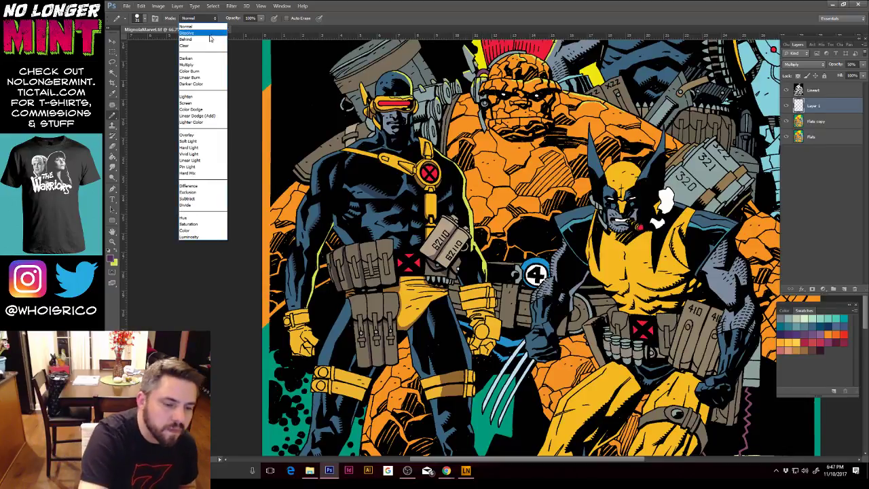
left_click(208, 48)
right_click(472, 334)
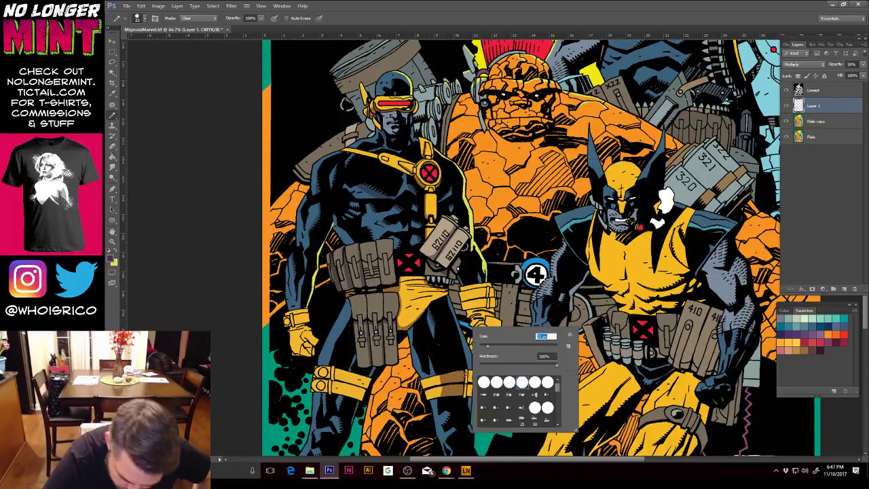
key("Return")
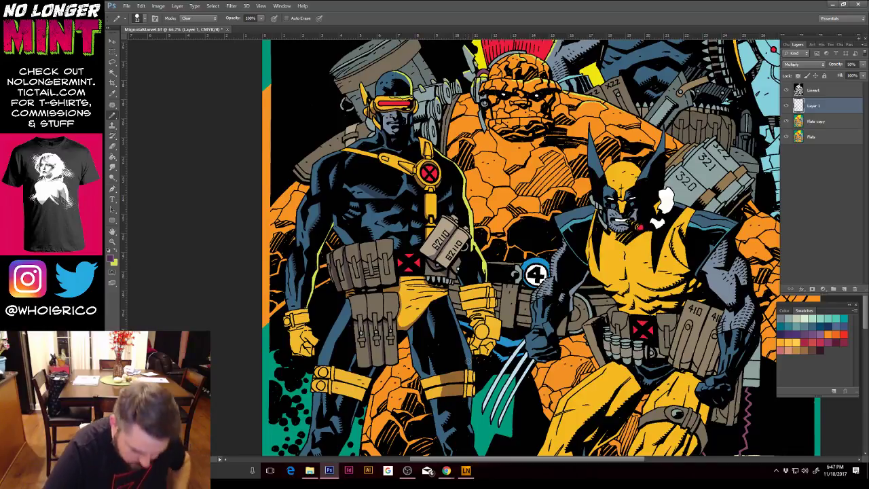
Step: Return the Pencil to Normal mode and paint dark purple shadow across Cyclops's other yellow thigh strap
left_click(199, 17)
left_click(201, 29)
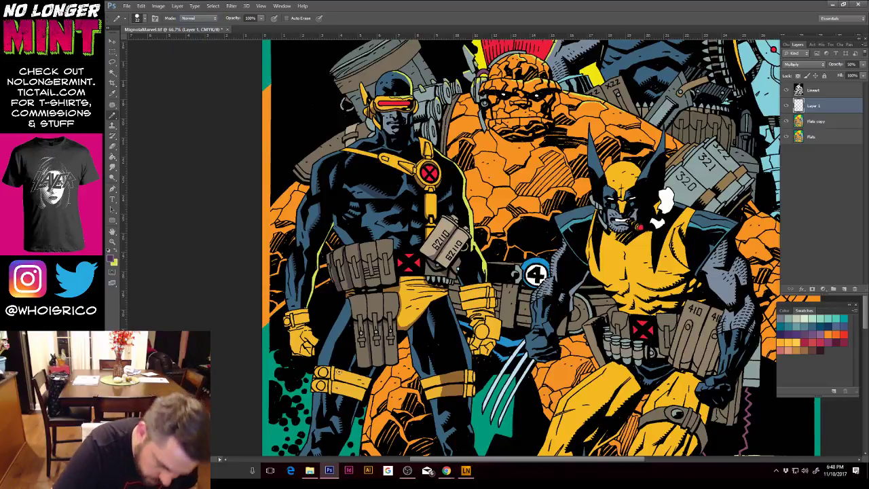
mouse_move(339, 372)
left_mouse_down()
mouse_move(337, 383)
mouse_move(342, 373)
mouse_move(364, 382)
mouse_move(359, 390)
mouse_move(334, 385)
mouse_move(333, 397)
left_mouse_up()
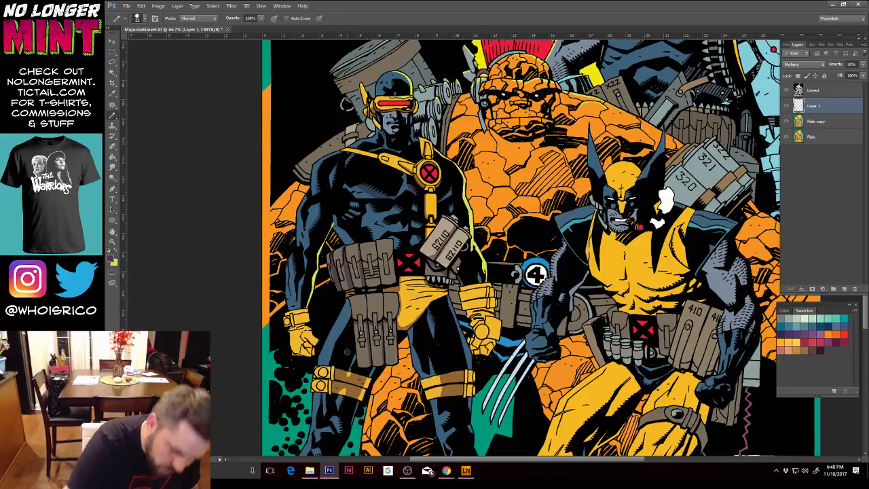
Step: Set the Pencil to Clear mode with a smaller tip and erase excess shadow from Cyclops's thigh strap below the hip pouches
left_click(214, 18)
left_click(204, 45)
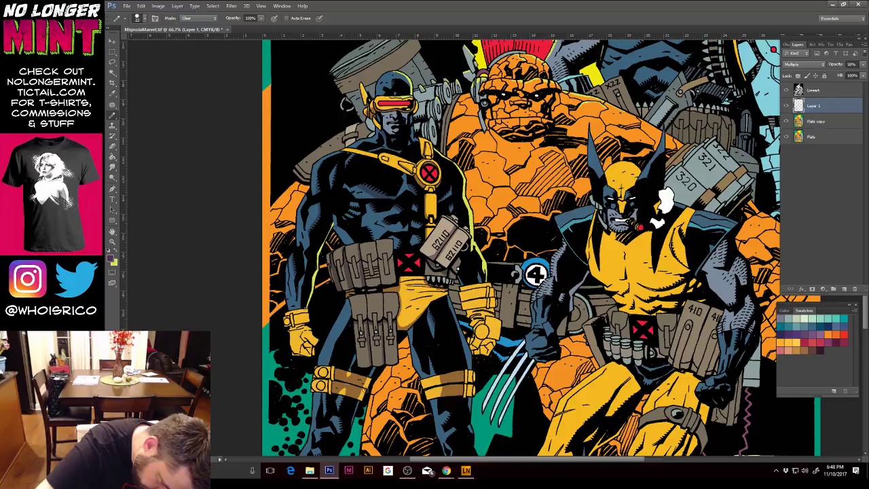
right_click(347, 372)
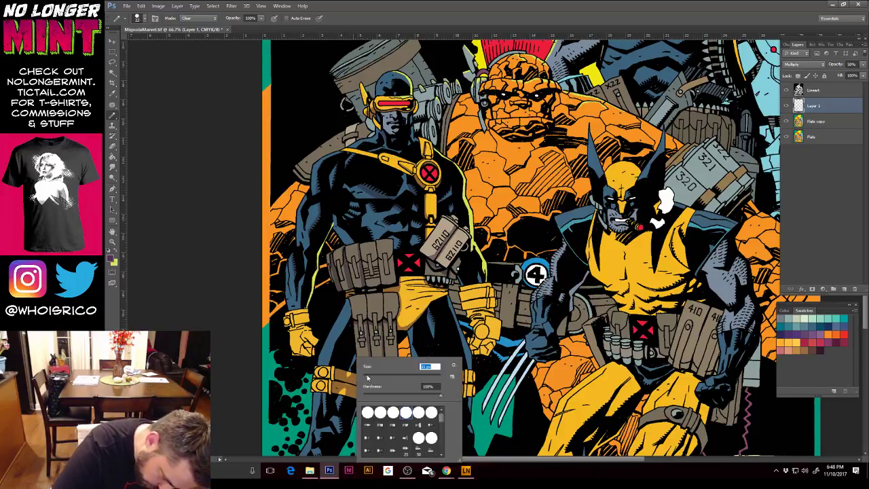
key("Return")
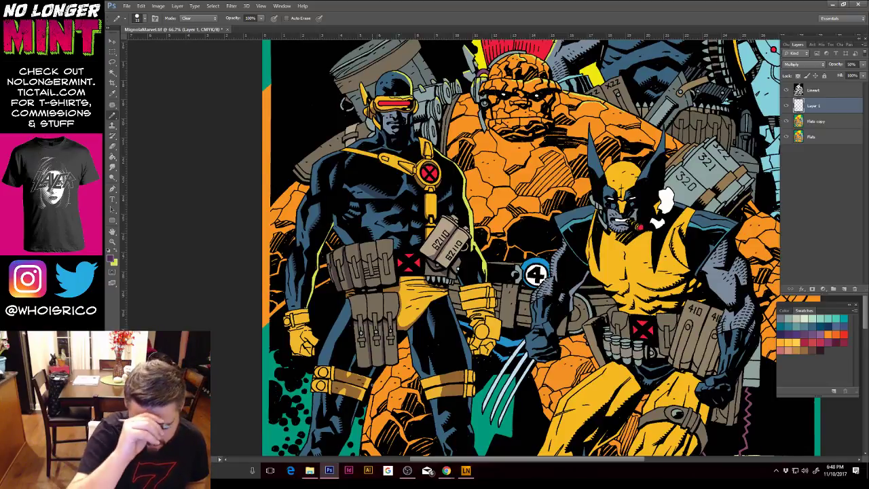
Step: Refine the shadow on Cyclops's thigh strap below the pouches, painting in Normal mode and erasing in Clear mode
left_click(200, 19)
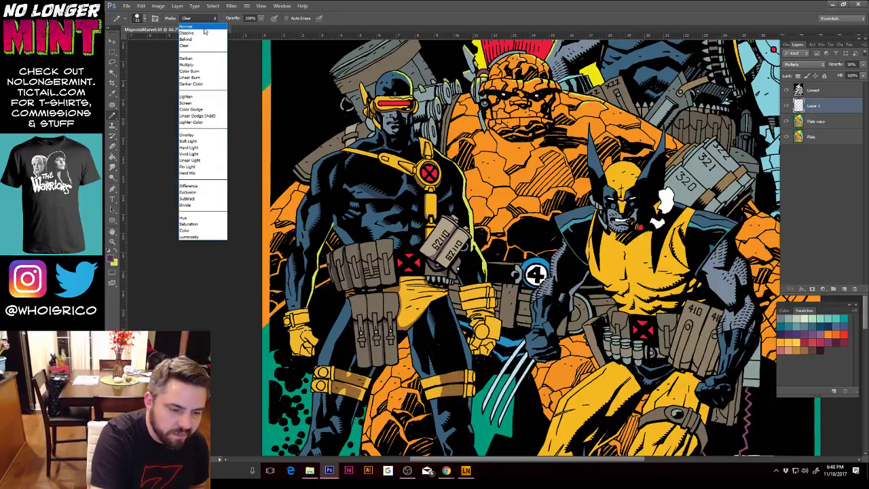
left_click(204, 28)
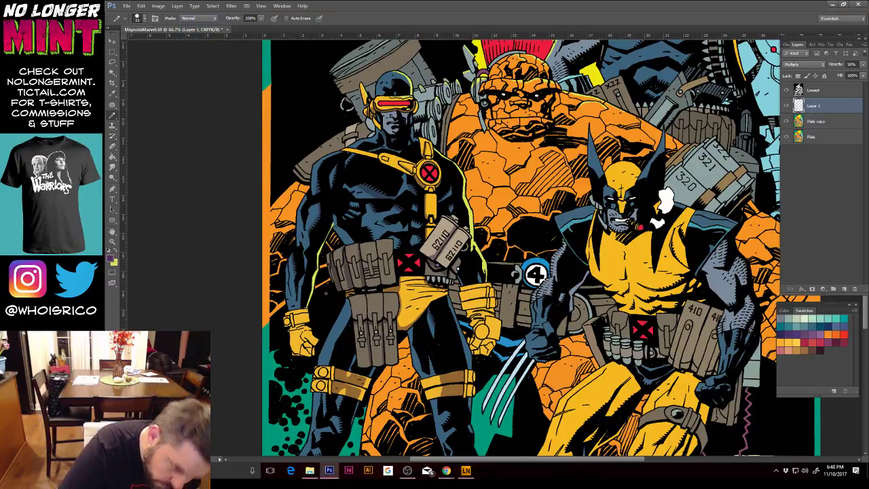
left_click(200, 19)
left_click(203, 47)
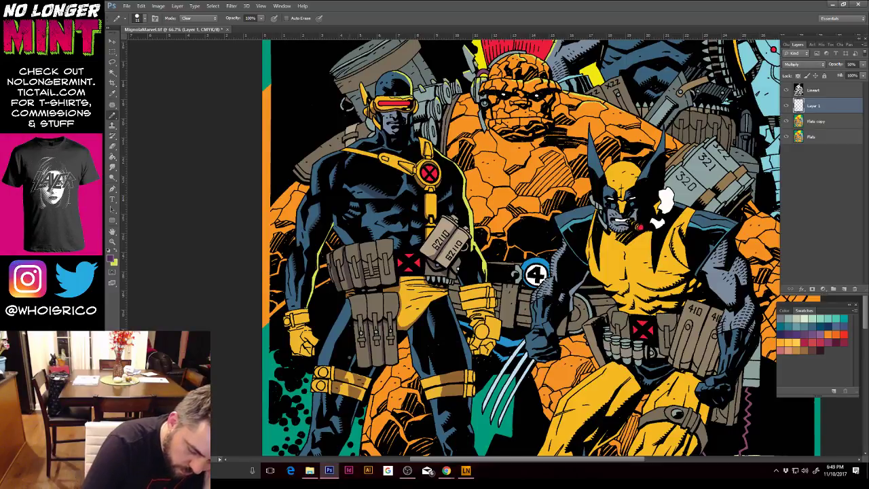
Step: Return the Pencil to Normal mode and paint dark purple shadow on Cyclops's yellow gloves on Layer 1
left_click(204, 19)
left_click(197, 27)
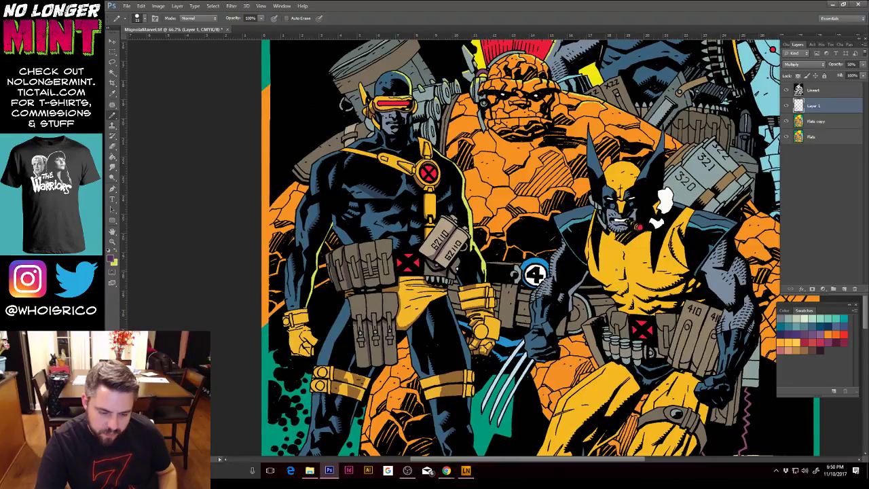
left_click_drag(616, 269, 633, 205)
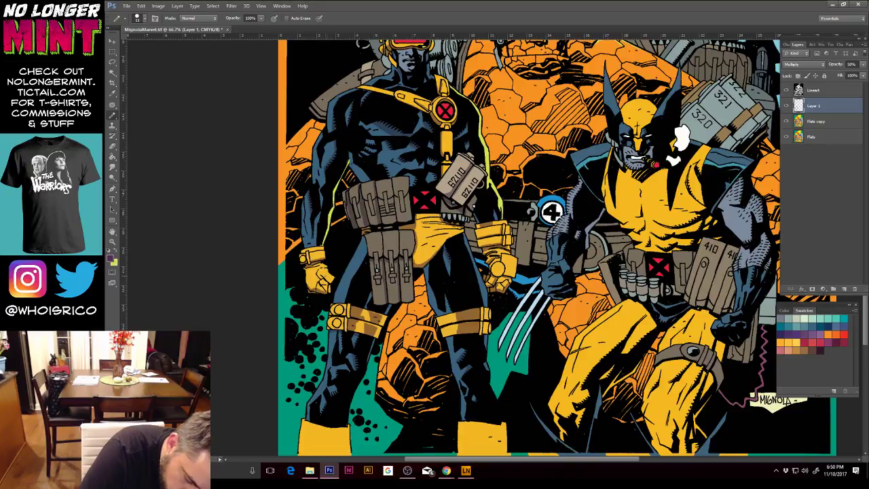
left_click_drag(328, 284, 330, 294)
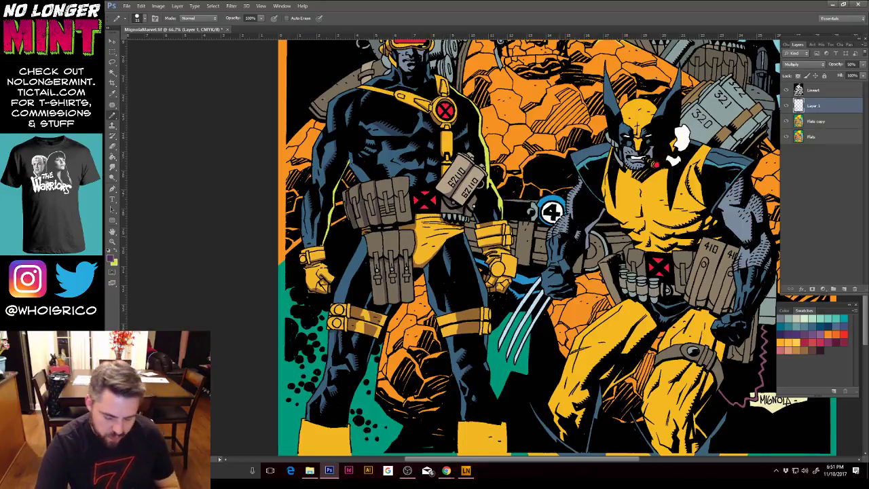
Step: Sample the yellow-green rim colour from Cyclops's arm and paint rim light along Wolverine's forearm on Flats copy
key("ctrl+minus")
key("ctrl+minus")
key("ctrl+minus")
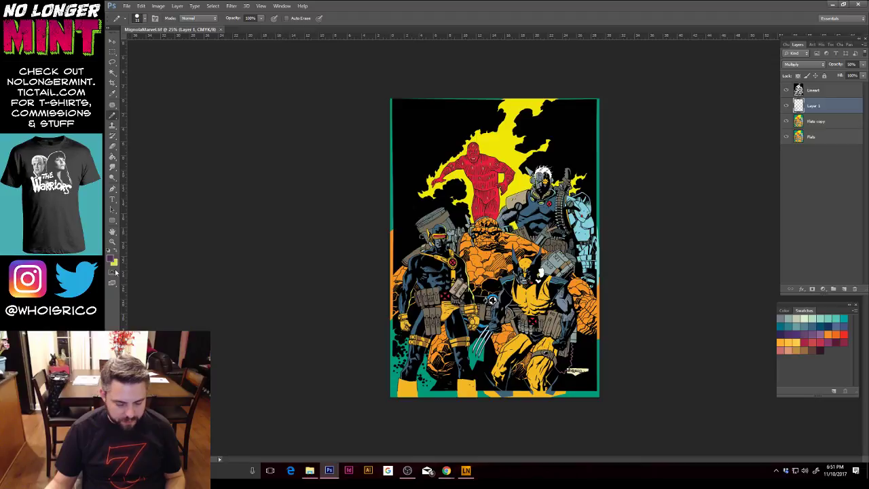
left_click(112, 242)
left_click_drag(492, 300, 502, 328)
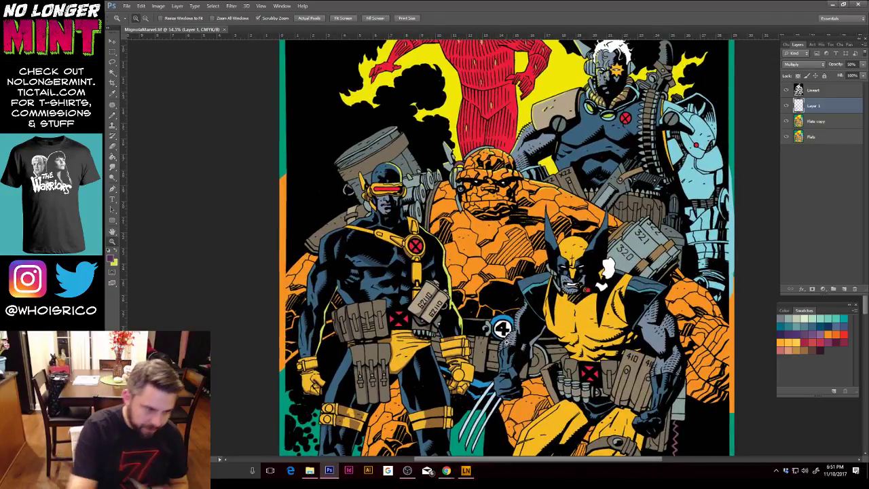
left_click(114, 117)
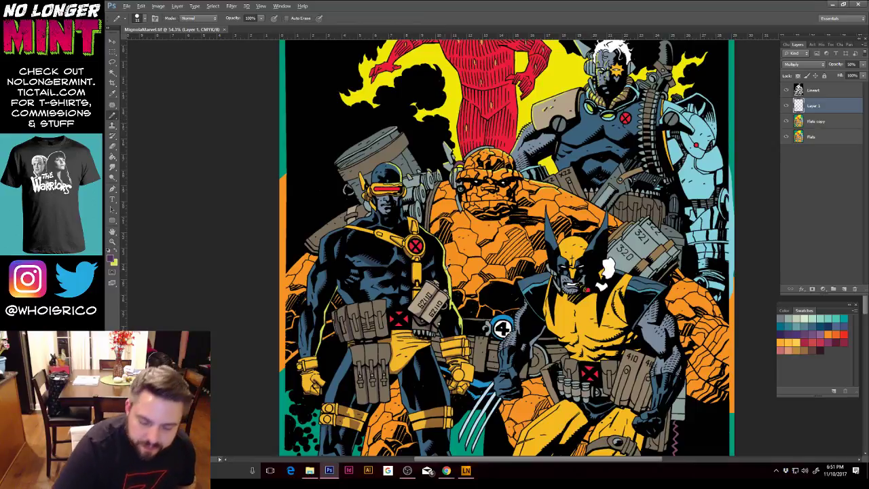
left_click(446, 255, "alt")
left_click(818, 121)
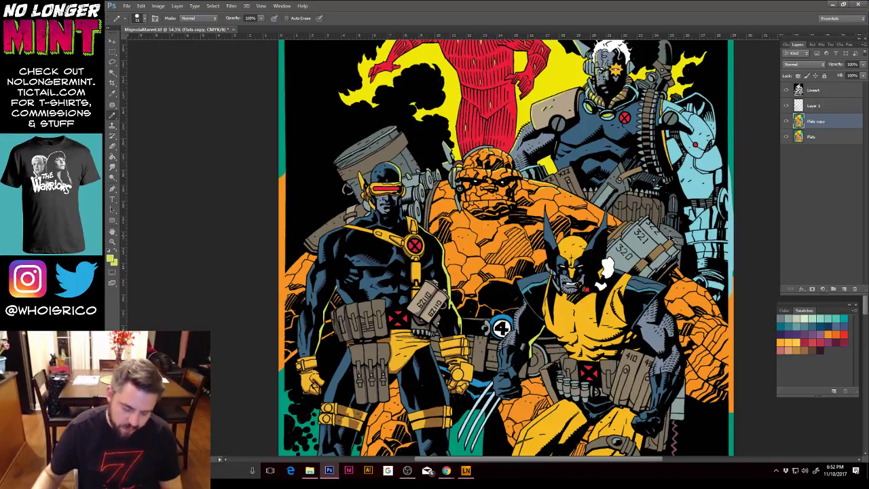
Step: Select the Human Torch, his flames and the surrounding background colours on Flats copy with the Magic Wand
key("ctrl+minus")
key("ctrl+minus")
key("ctrl+minus")
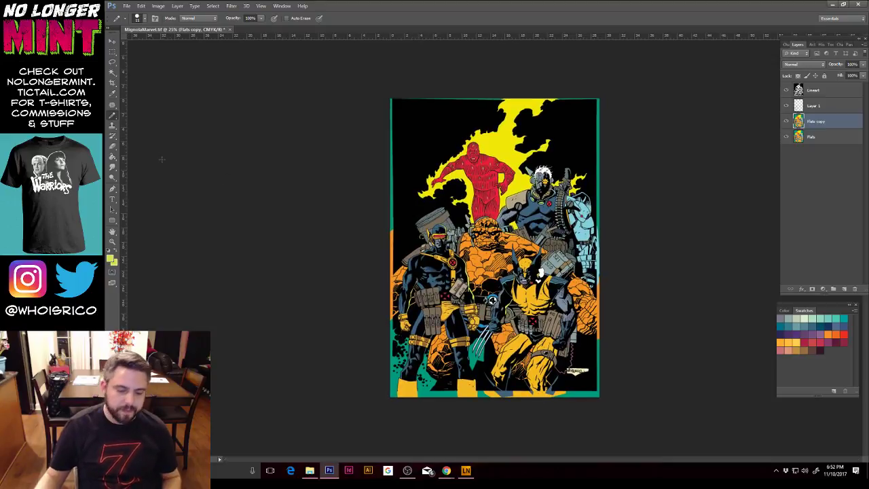
left_click(113, 72)
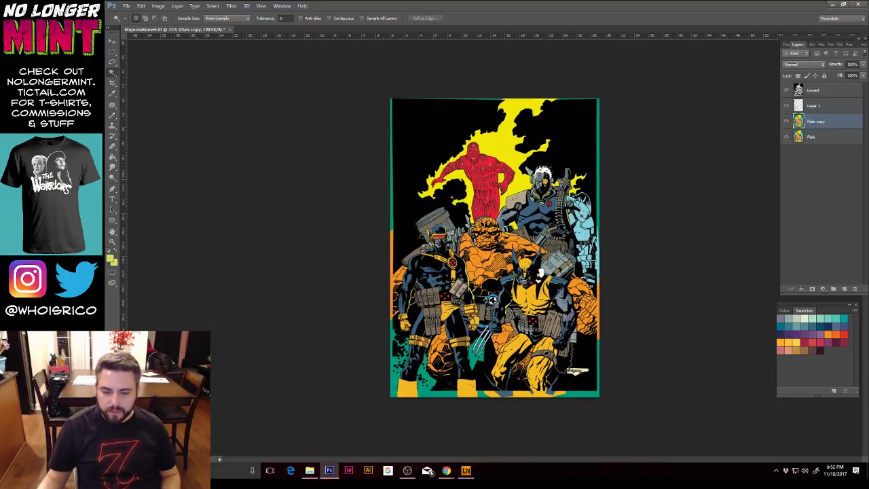
left_click(480, 186)
left_click(449, 166, "shift")
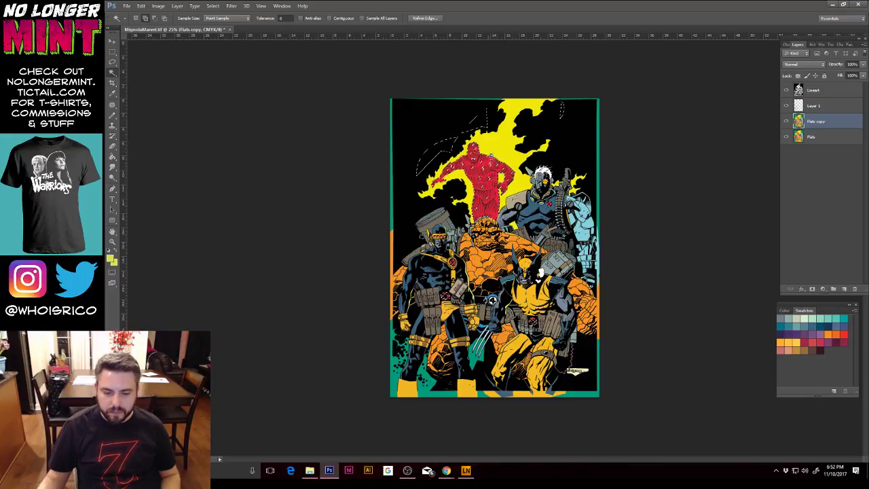
left_click(501, 148, "shift")
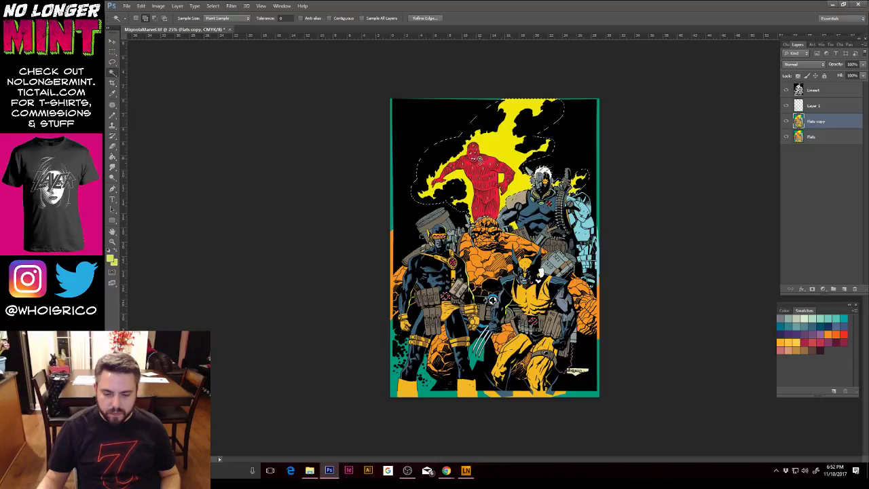
left_click(425, 380, "shift")
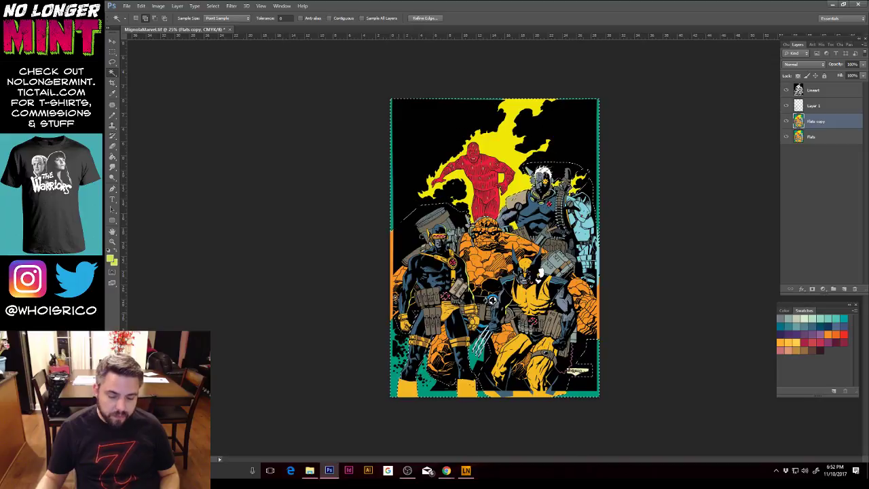
Step: Add the yellow-green rim light to the selection and invert it to select the foreground characters
left_click(213, 6)
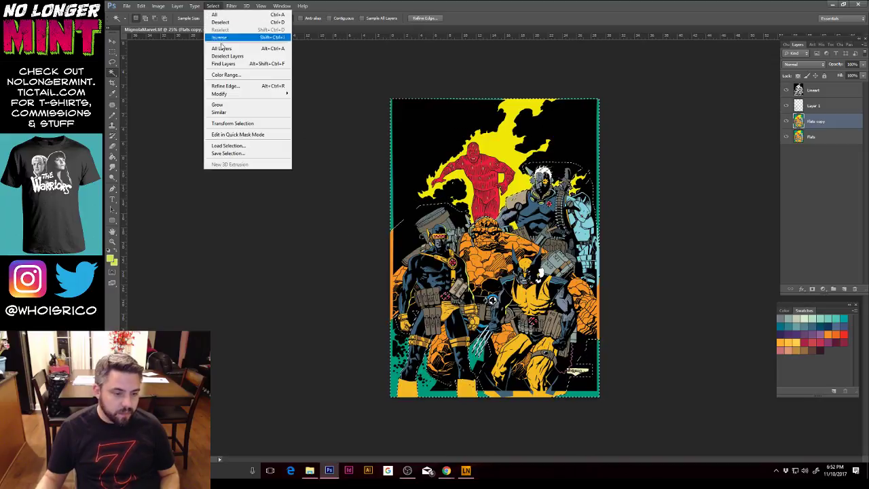
left_click(597, 24)
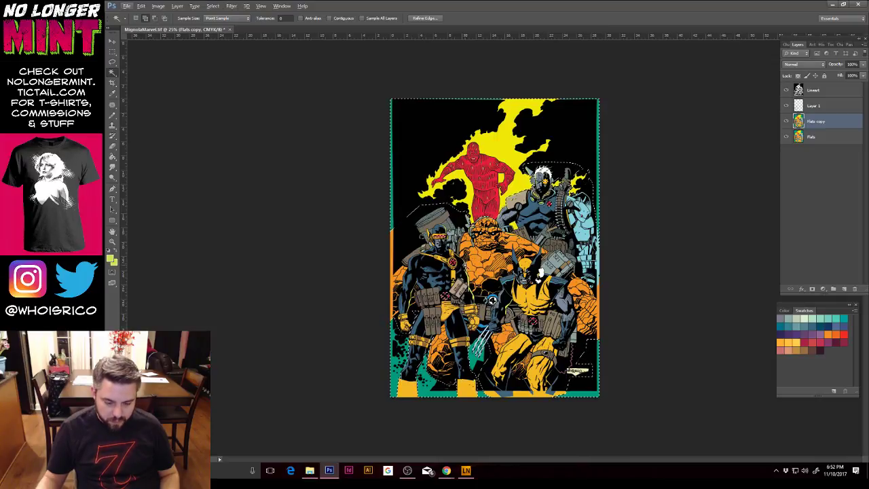
left_click(466, 274, "shift")
key("alt")
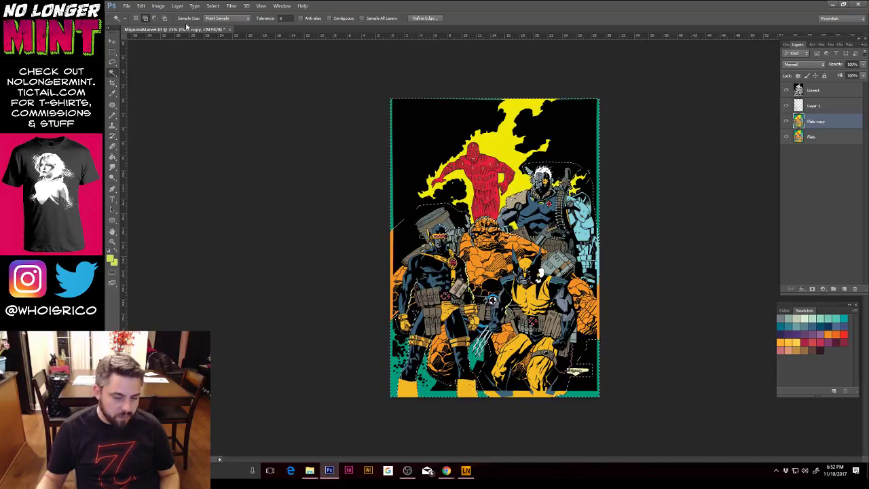
left_click(214, 6)
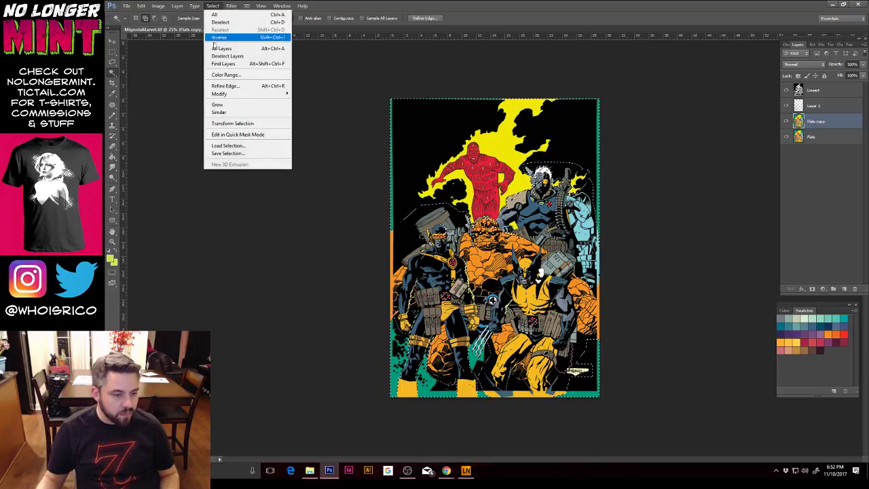
left_click(224, 36)
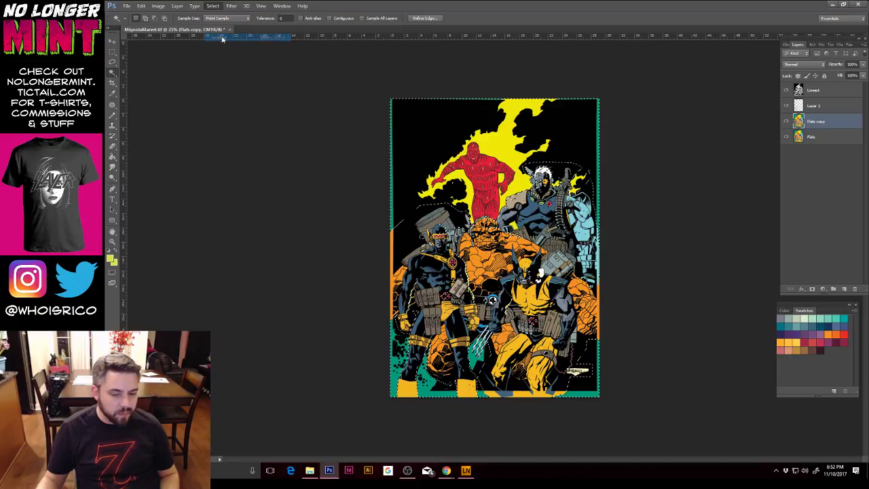
Step: Create a new layer above Flats copy and fill the selection with purple #a804ae
left_click(845, 288)
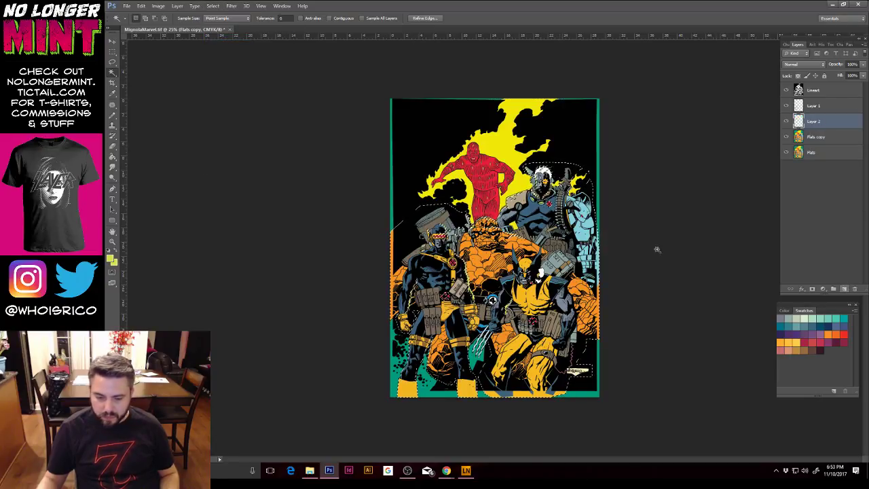
left_click(111, 260)
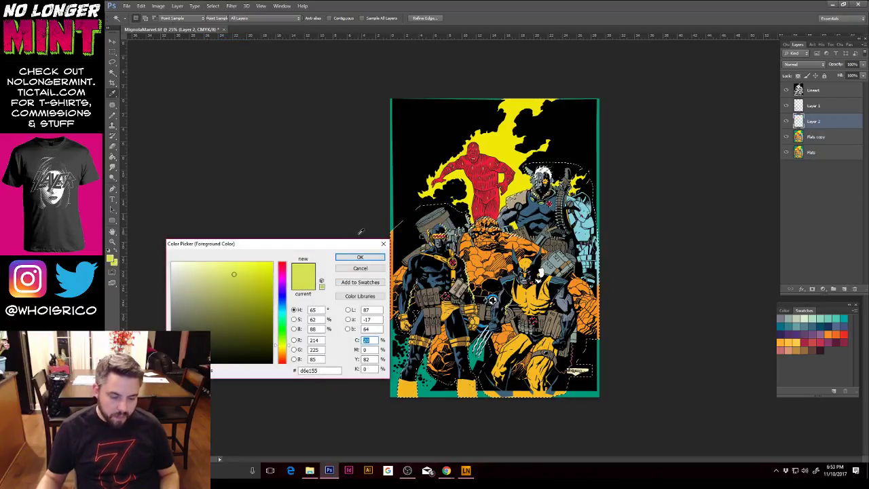
left_click(280, 286)
left_click(282, 282)
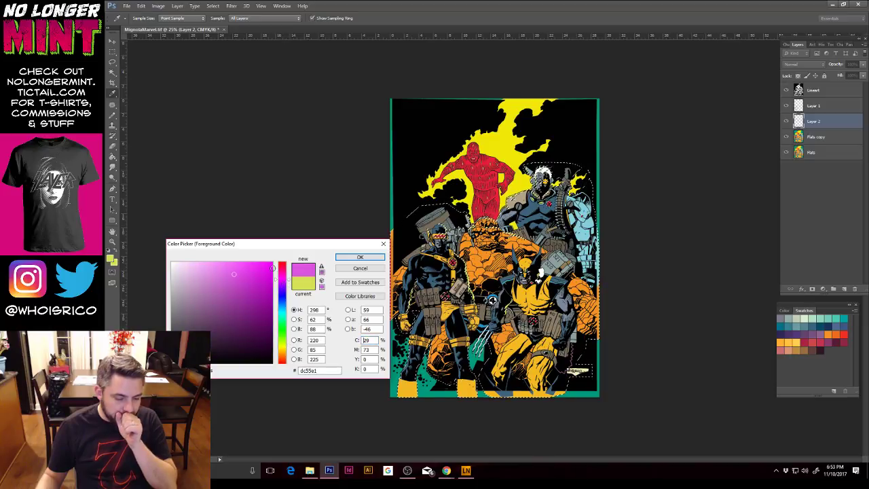
left_click(271, 293)
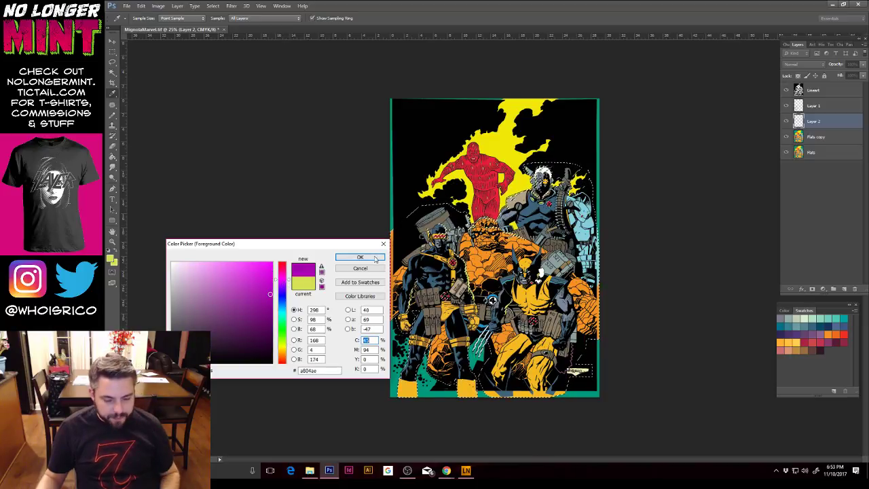
key("Return")
key("g")
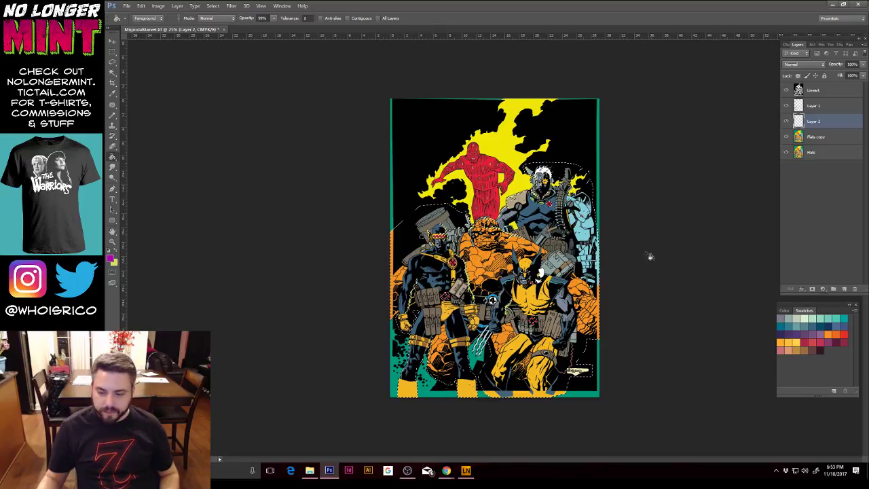
left_click(491, 300)
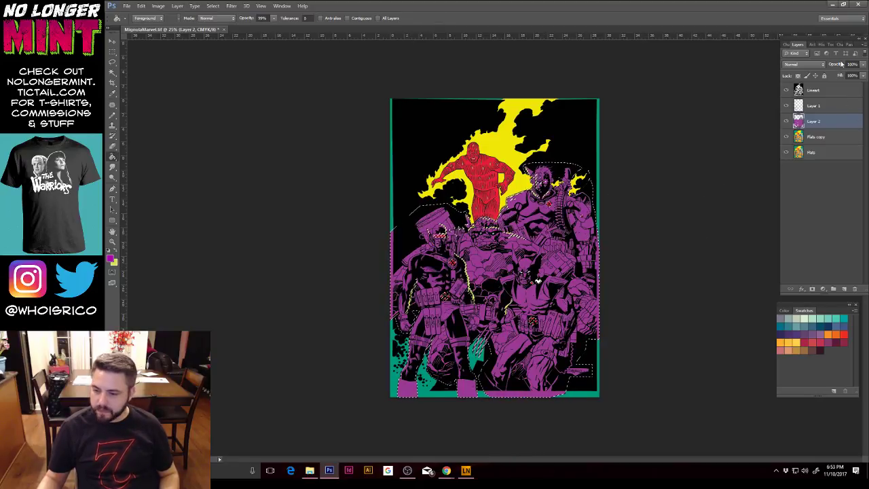
Step: Set Layer 2's blend mode to Hard Light and try a lower layer opacity
left_click(816, 64)
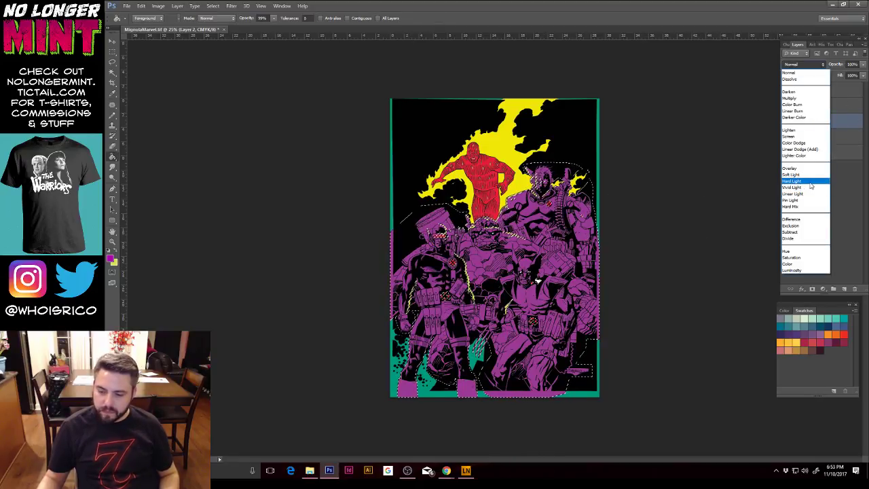
left_click(812, 185)
left_click(863, 65)
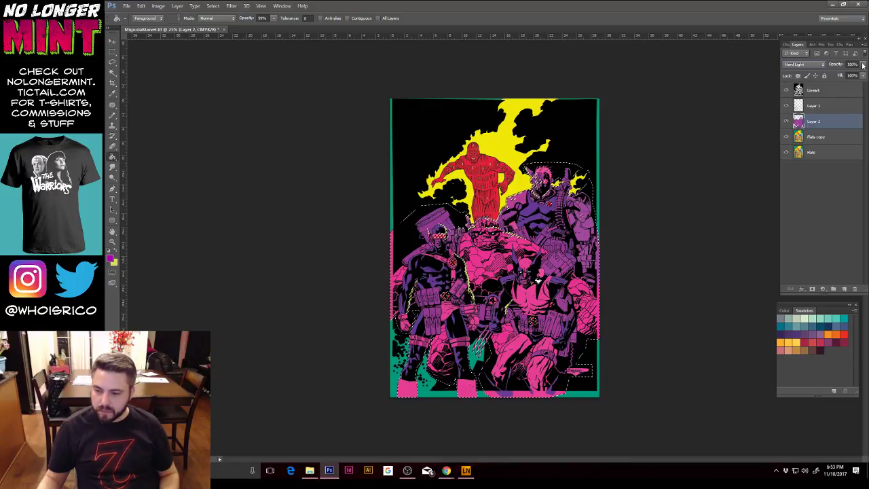
left_click_drag(861, 74, 849, 74)
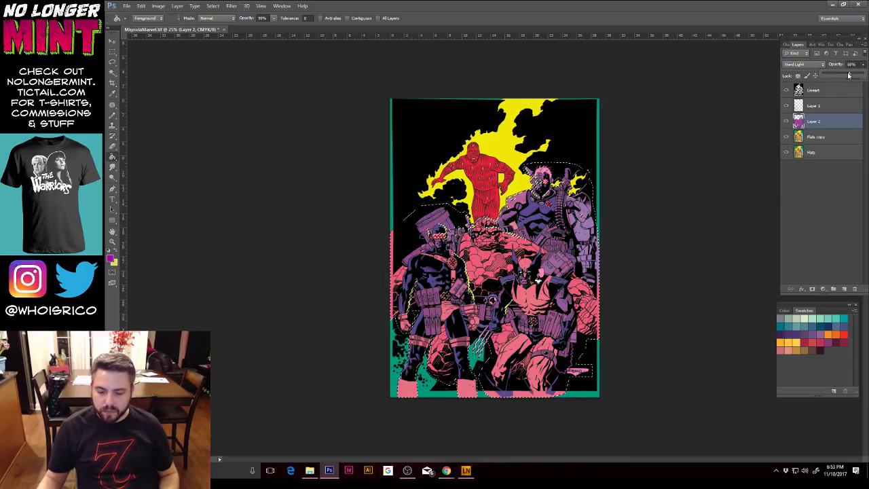
Step: Deselect the characters and lighten Layer 2's purple fill with a Hue/Saturation adjustment
left_click(112, 53)
key("ctrl+d")
key("m")
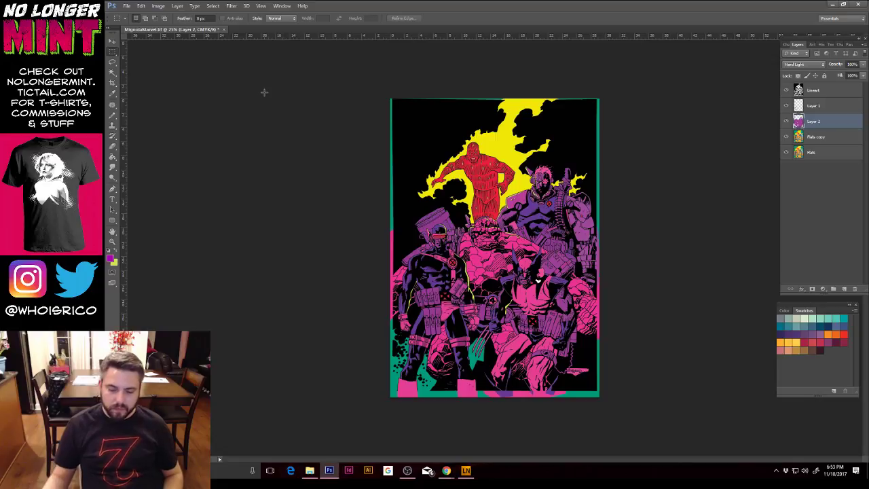
key("ctrl+u")
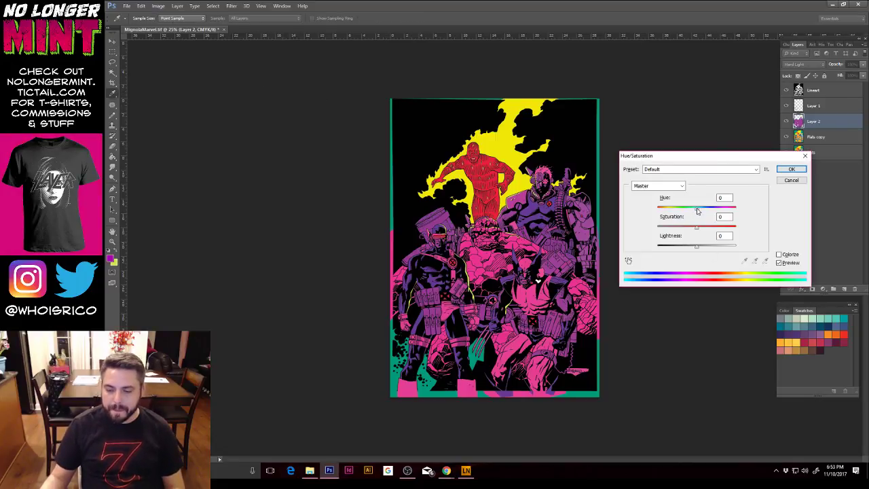
left_click_drag(696, 208, 701, 250)
left_click(790, 169)
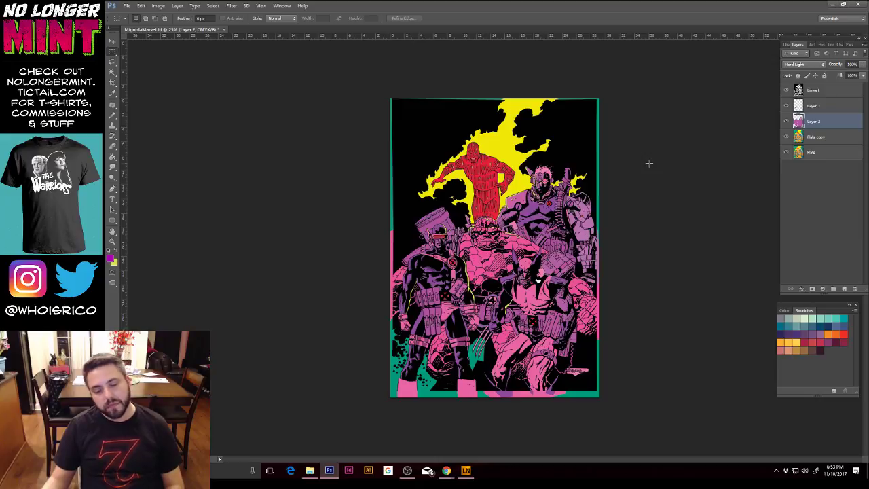
Step: Select the rocky character's flat colour on Flats copy and try a positive hue shift with Hue/Saturation
left_click(820, 137)
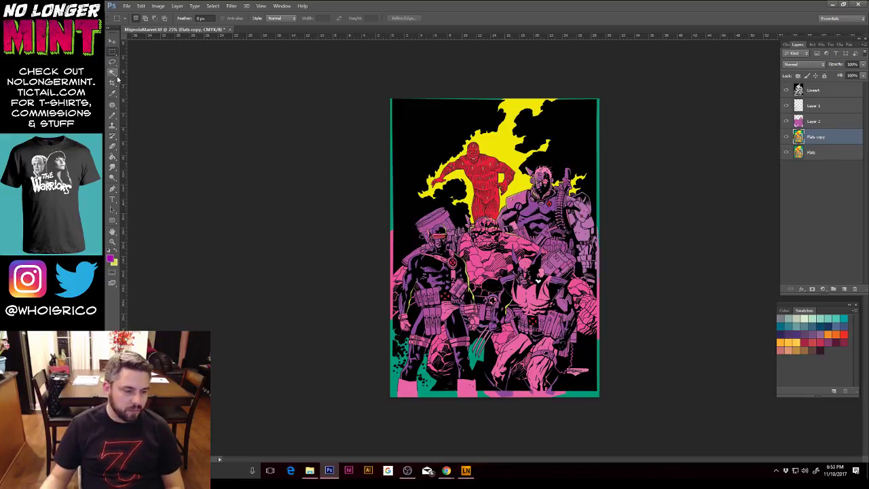
left_click(114, 73)
left_click(512, 287)
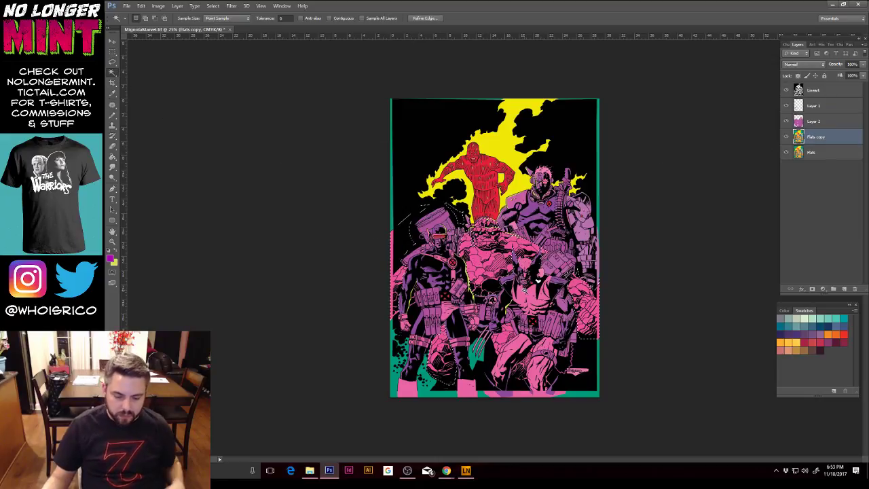
key("i")
key("ctrl+u")
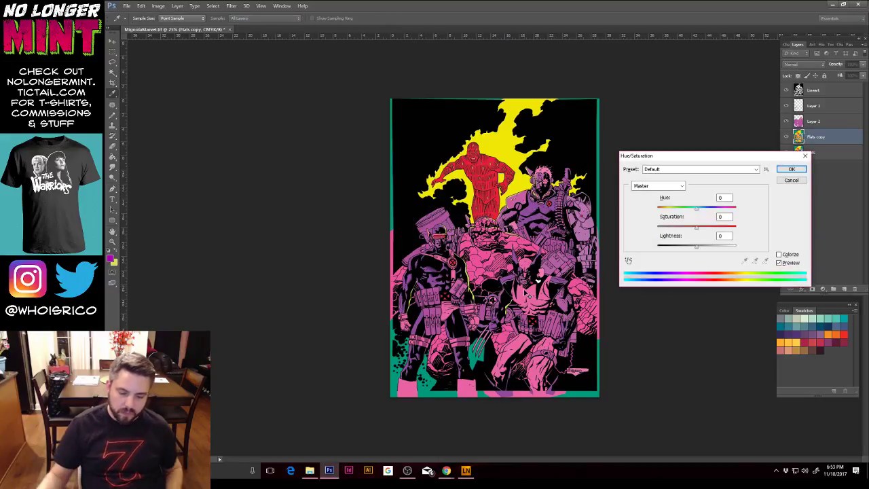
left_click_drag(697, 211, 714, 217)
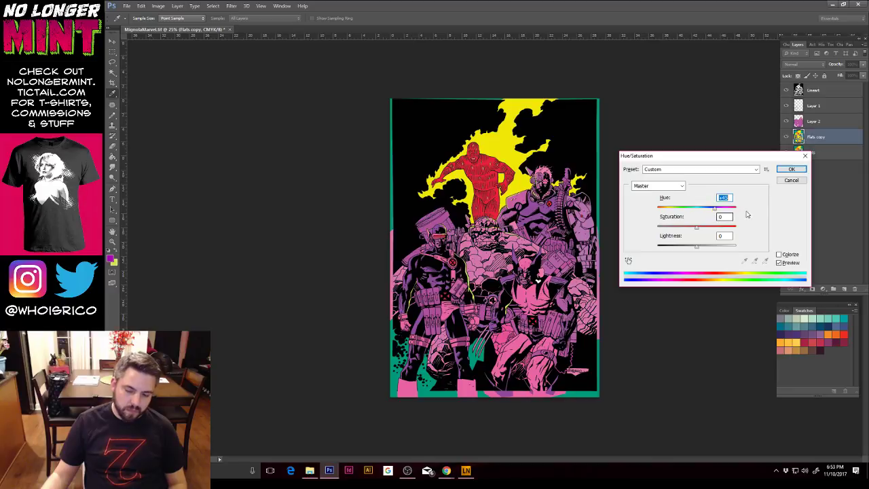
left_click(790, 170)
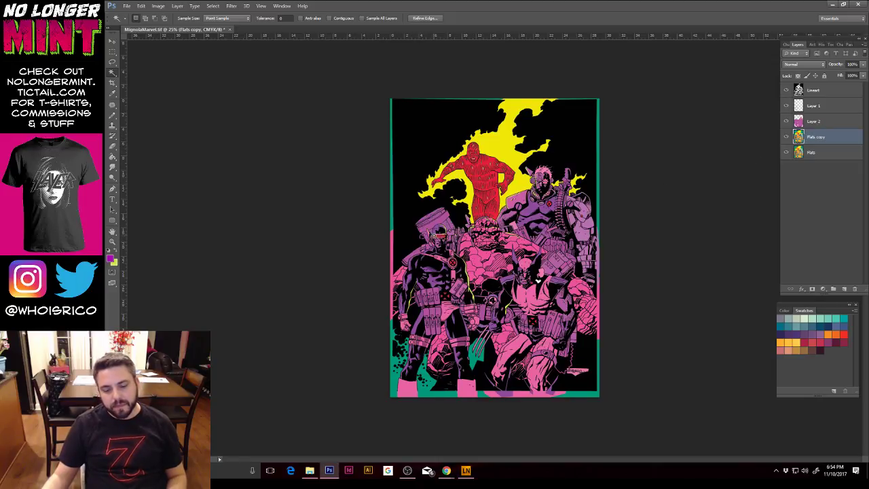
Step: Clear Layer 2's purple tint from Cable's glowing yellow eye, using a Magic Wand selection made on Flats copy
left_click(436, 236)
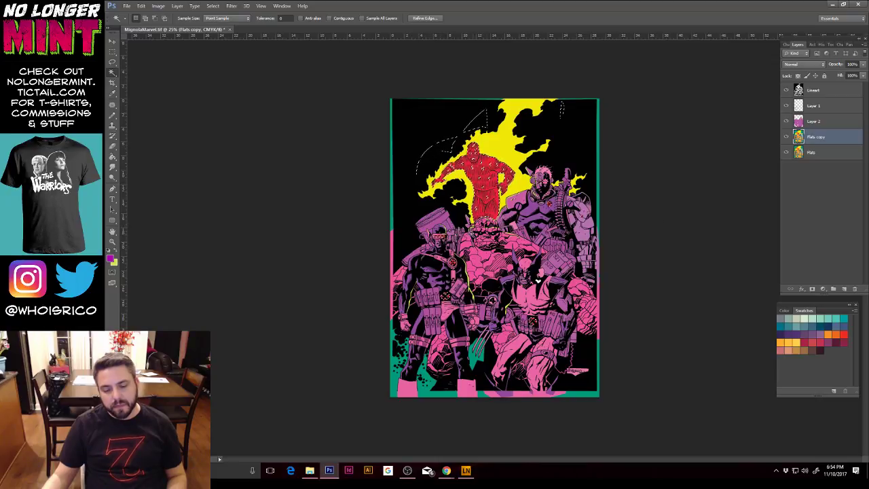
left_click(438, 237)
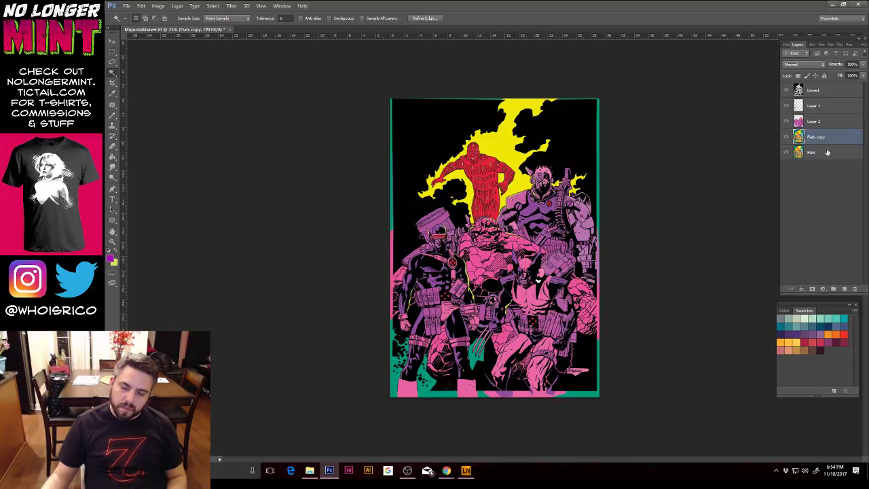
left_click(845, 121)
key("ctrl+d")
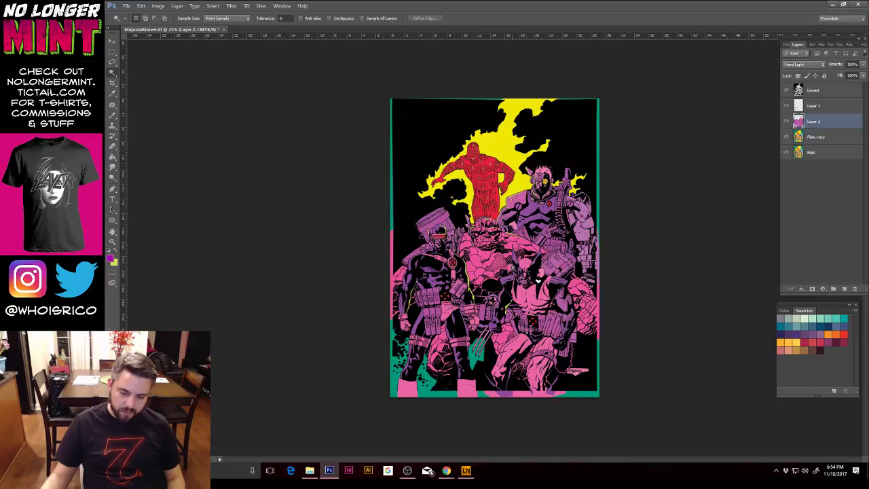
Step: Clear Layer 2's purple tint from the white patch beside Wolverine's face and the round white detail near his glove
left_click(541, 274)
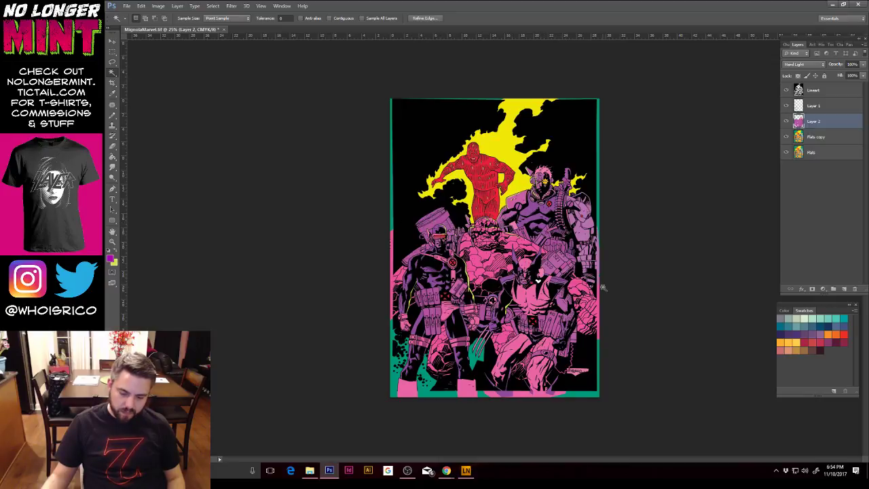
left_click(808, 137)
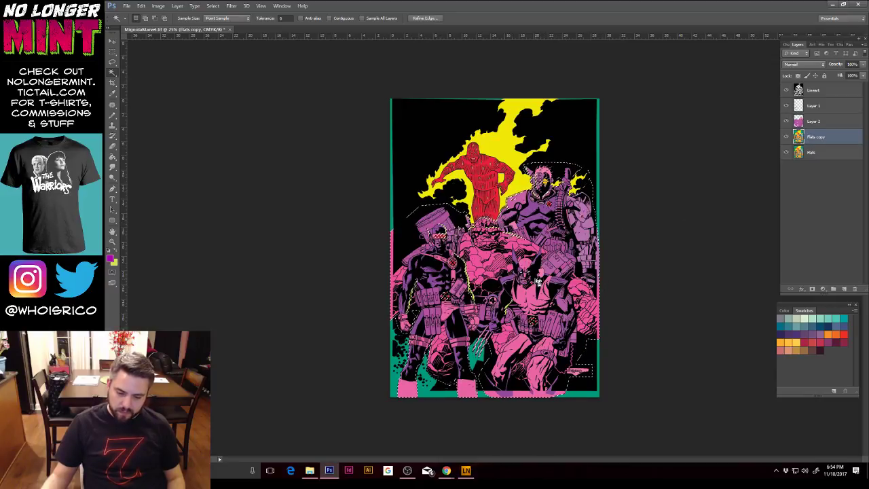
key("ctrl+d")
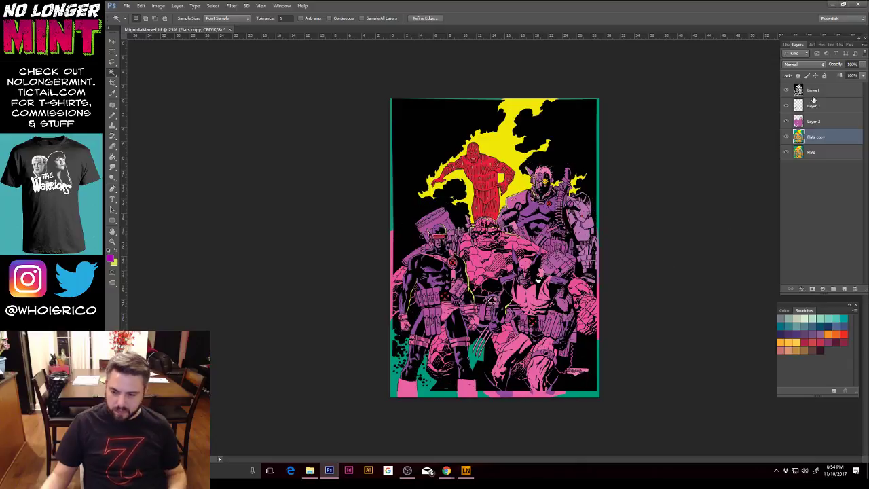
left_click(827, 120)
key("ctrl+d")
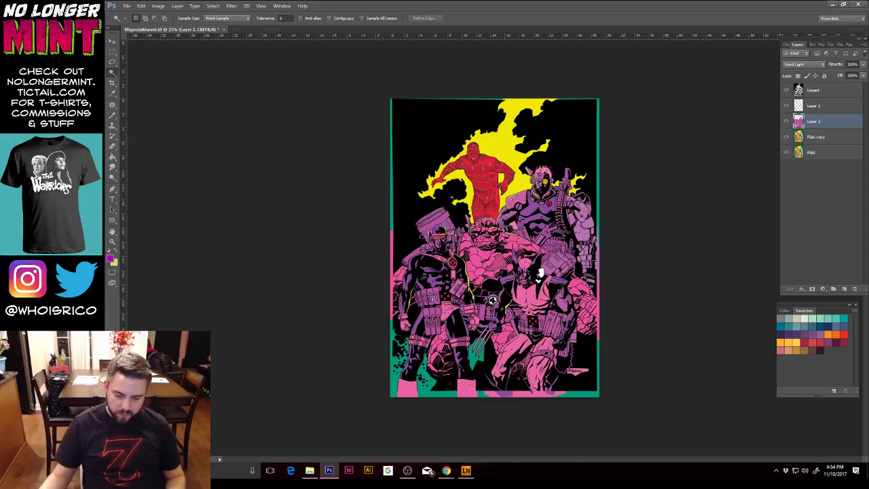
left_click(496, 349)
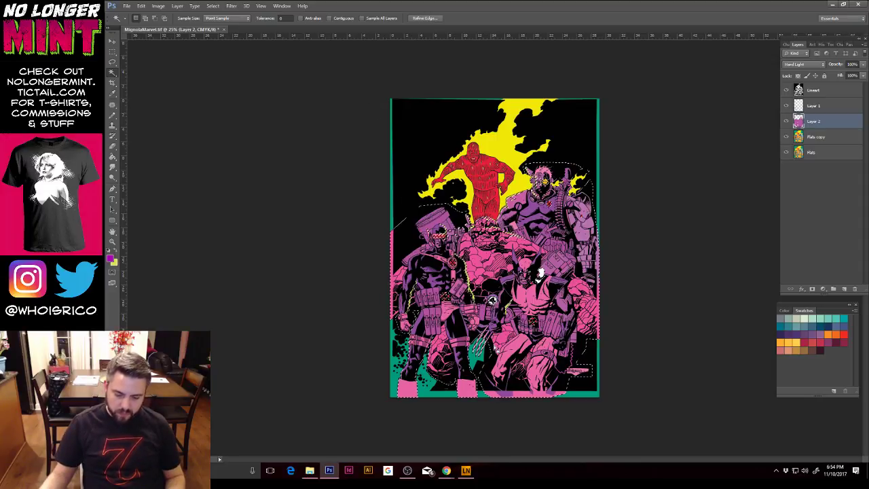
key("ctrl+d")
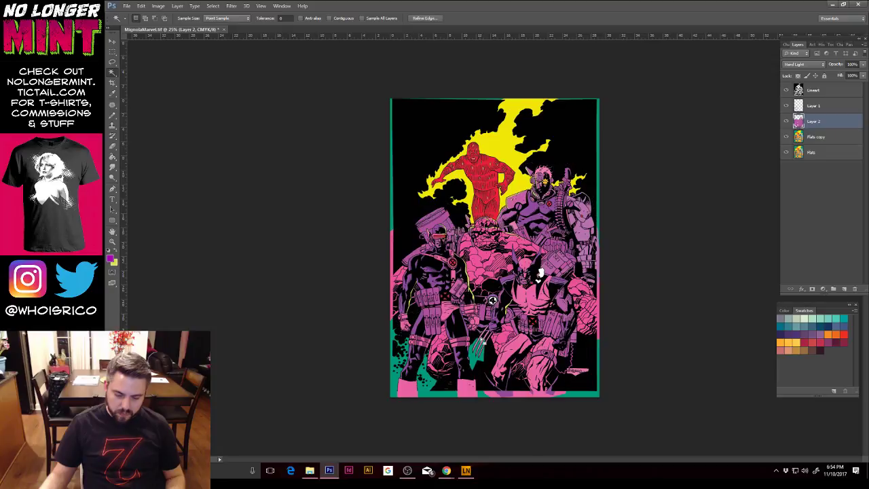
left_click(492, 299)
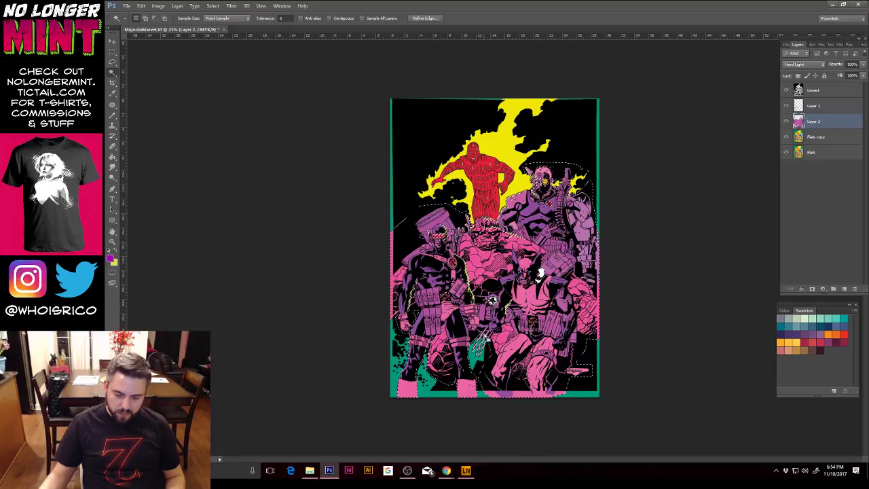
key("ctrl+d")
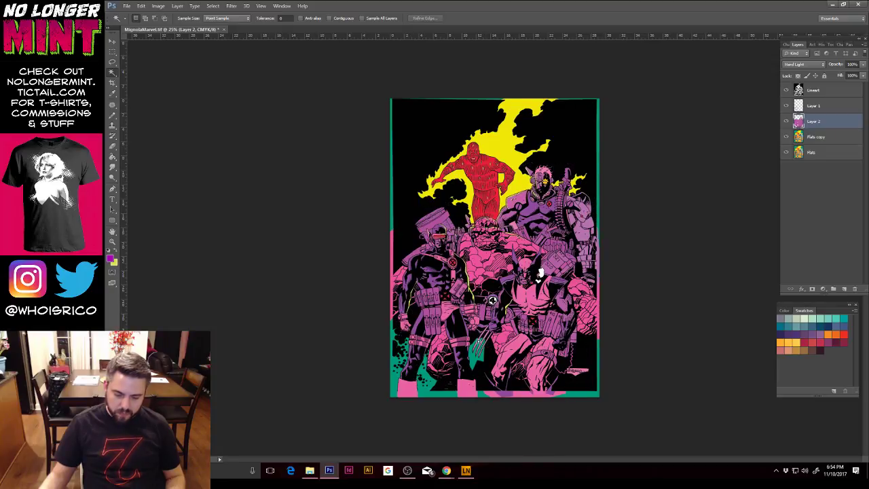
left_click(493, 299)
Step: Select Wolverine's claws on Flats copy, clear that area from Layer 2's purple tint and deselect
key("alt+bracketleft")
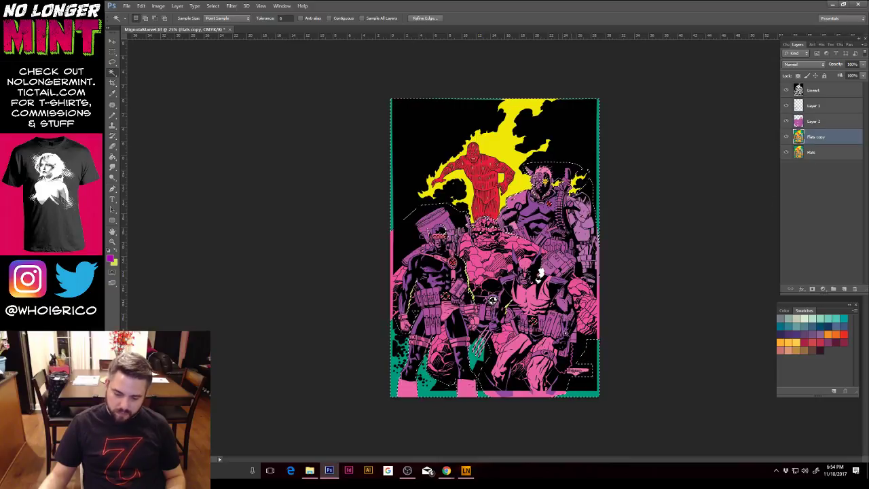
left_click(484, 348)
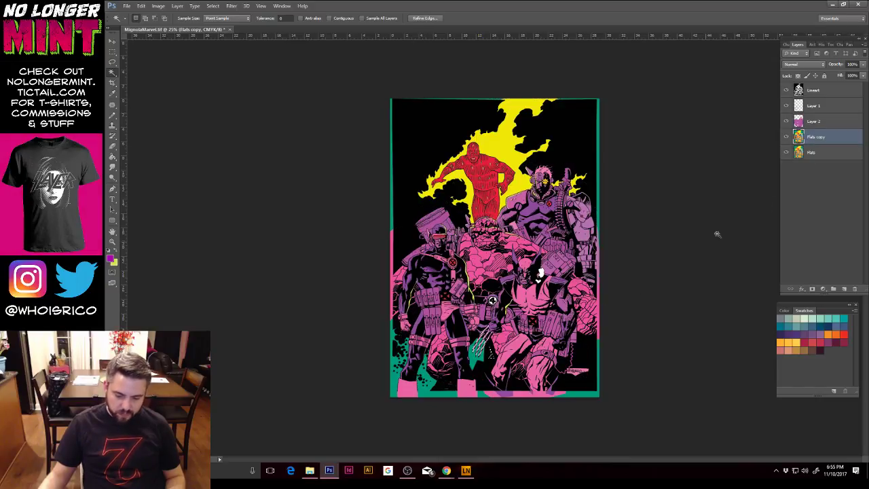
left_click(813, 123)
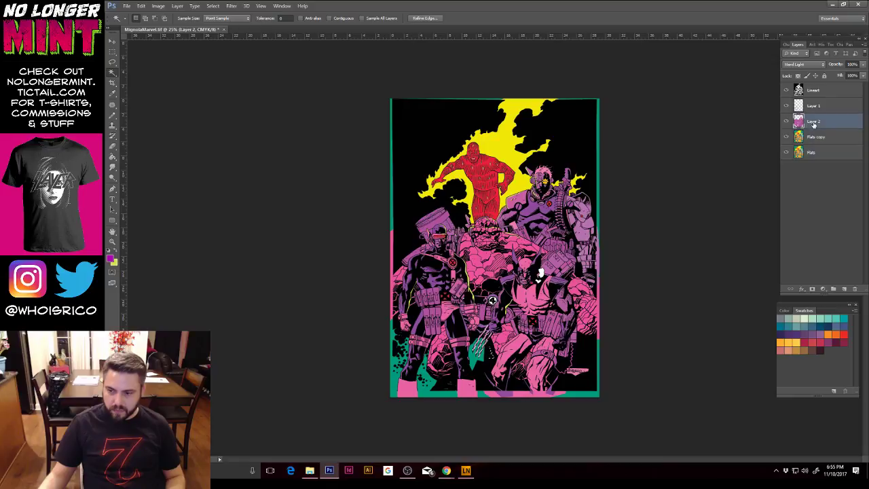
key("ctrl+d")
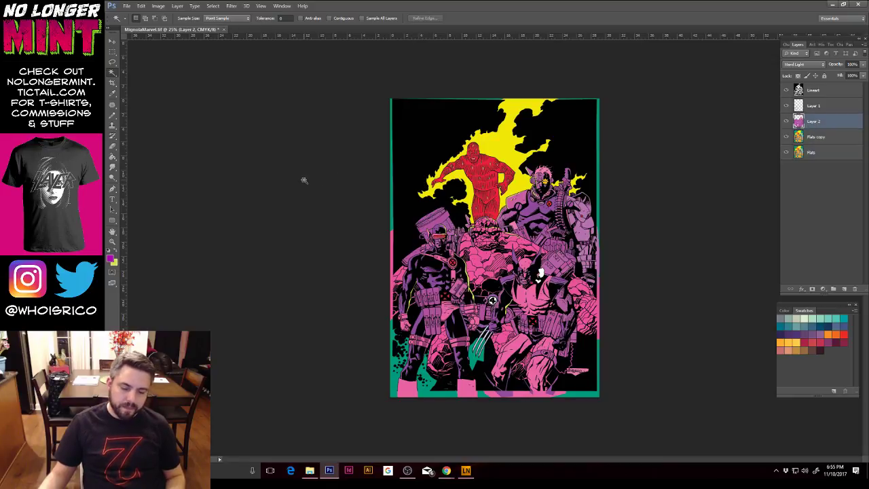
Step: Select the flaming figure's red areas on Flats copy with the Magic Wand tool
left_click(113, 52)
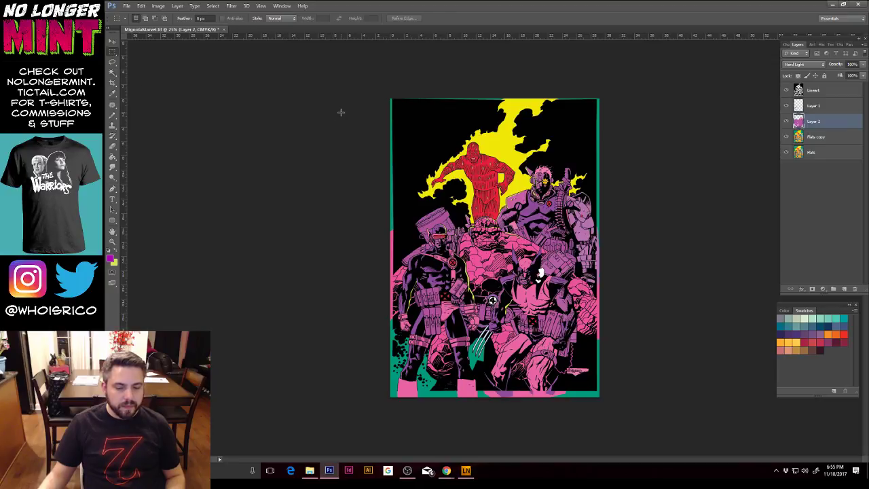
left_click(113, 72)
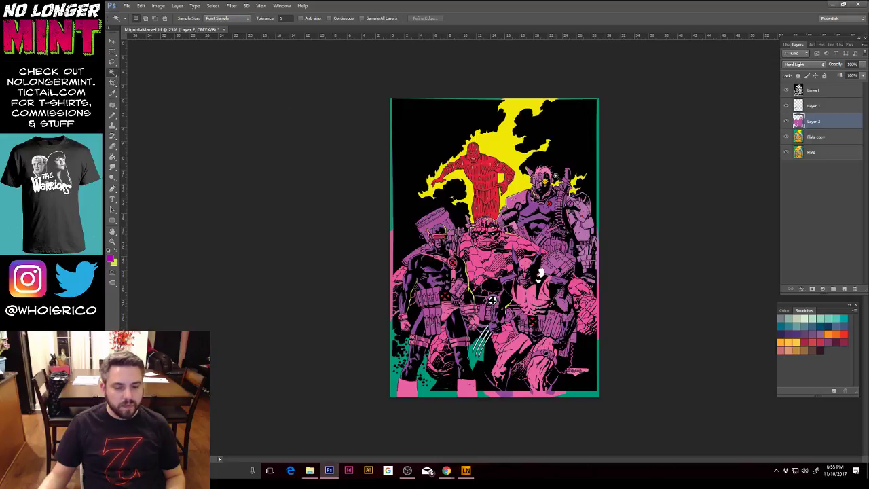
left_click(491, 185)
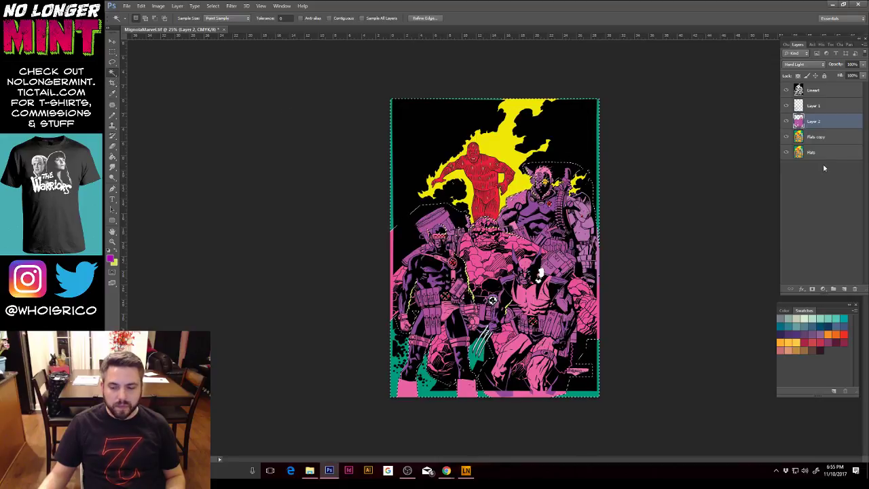
left_click(818, 137)
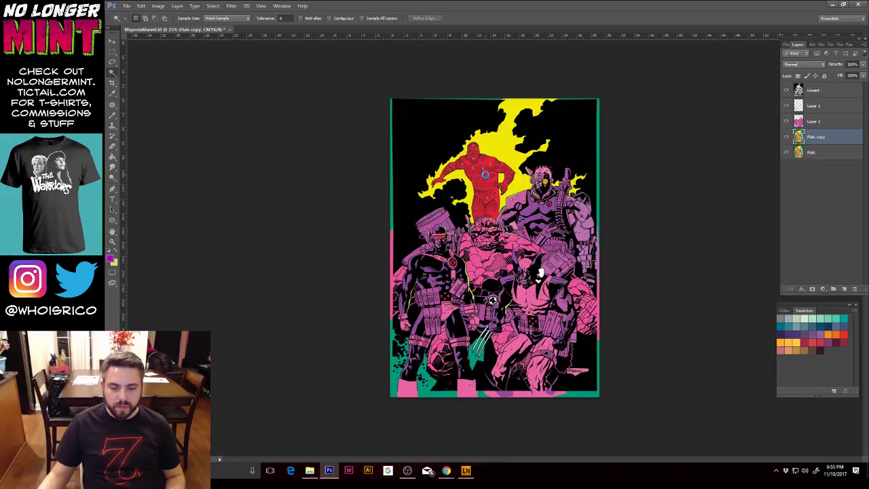
key("ctrl+d")
left_click(825, 122)
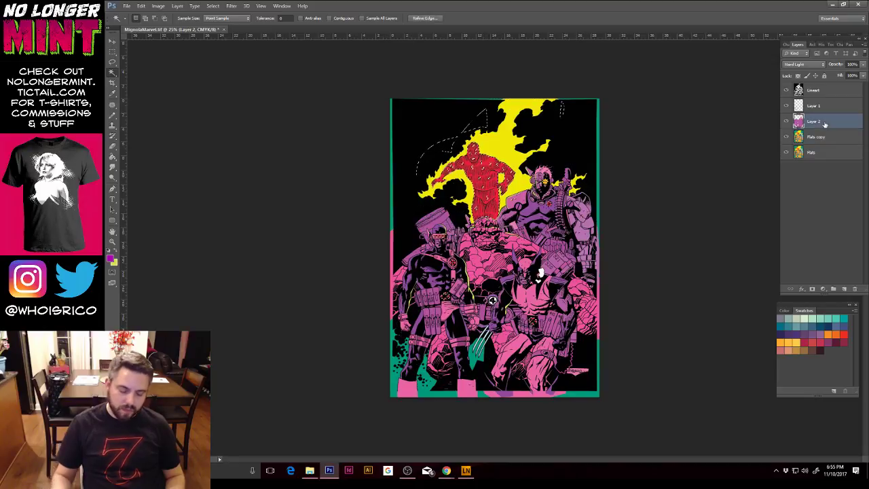
key("ctrl+u")
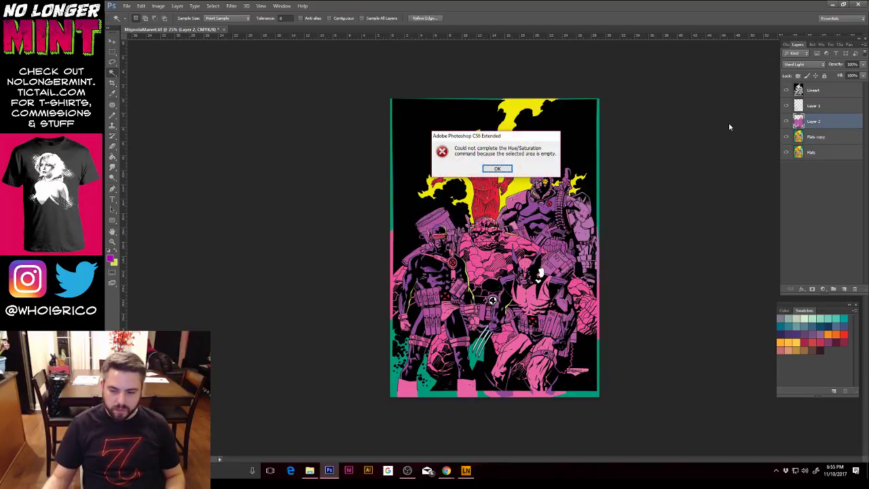
left_click(497, 168)
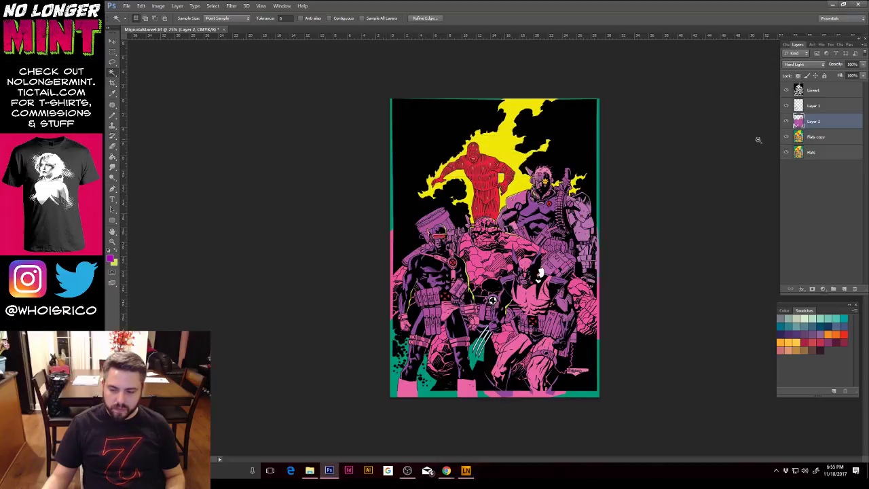
Step: Shift the flaming figure's red on Flats copy towards crimson with a negative hue shift and saturation +42, and drop the selection
left_click(820, 137)
key("ctrl+u")
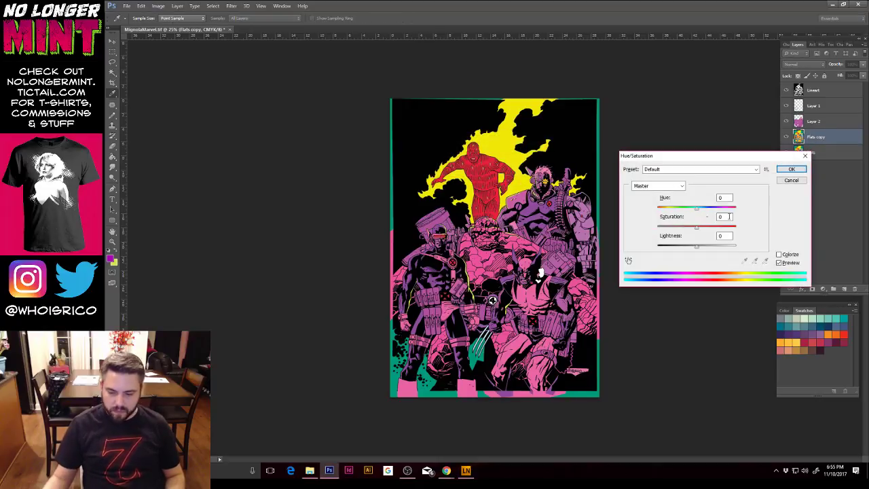
left_click_drag(700, 208, 690, 211)
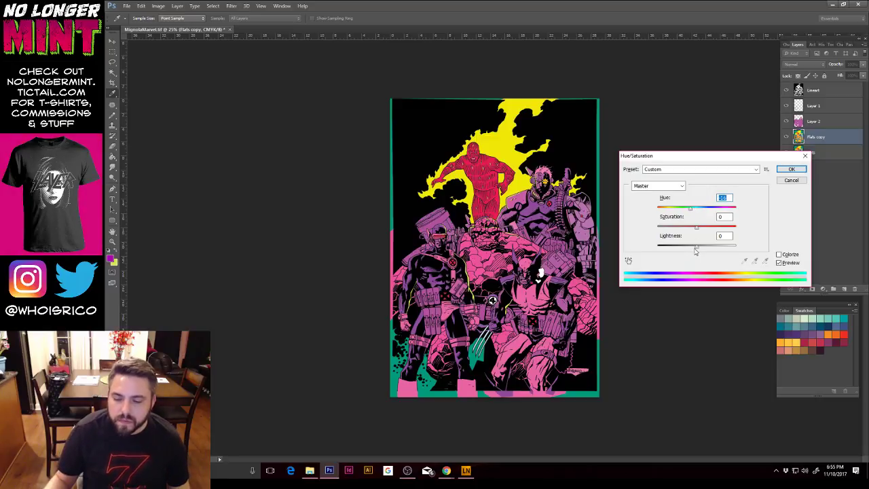
left_click_drag(695, 251, 687, 212)
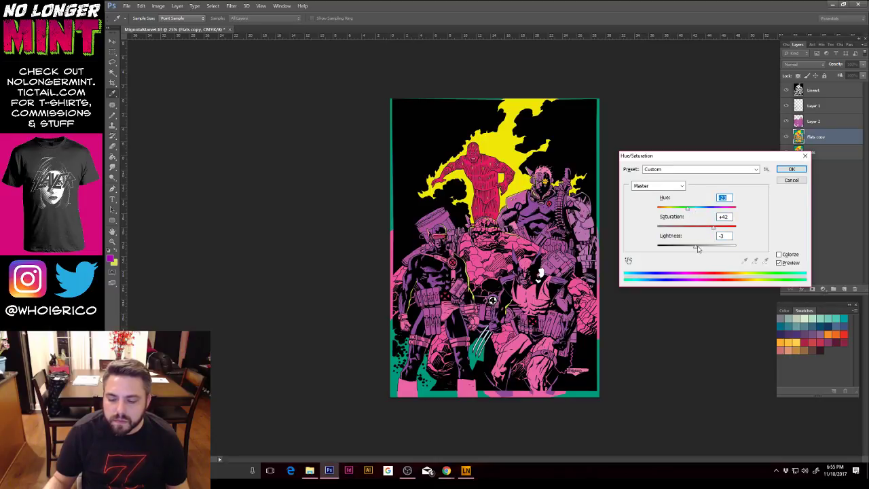
left_click(791, 169)
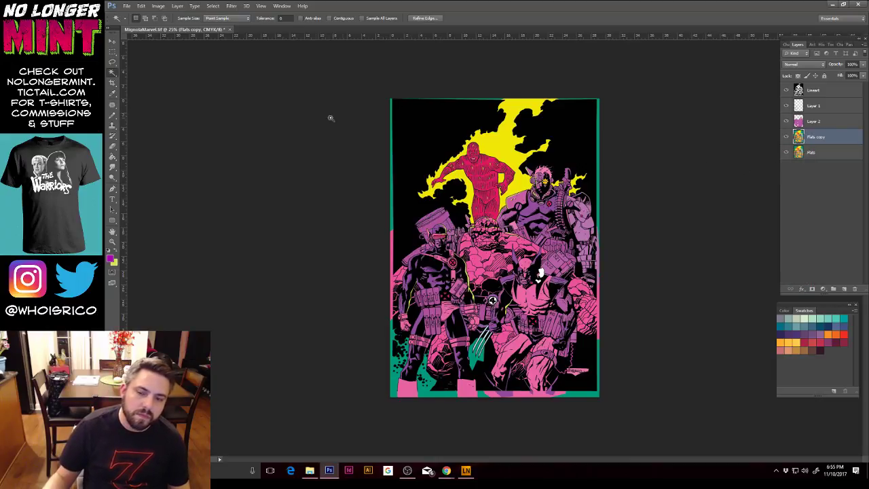
left_click(112, 51)
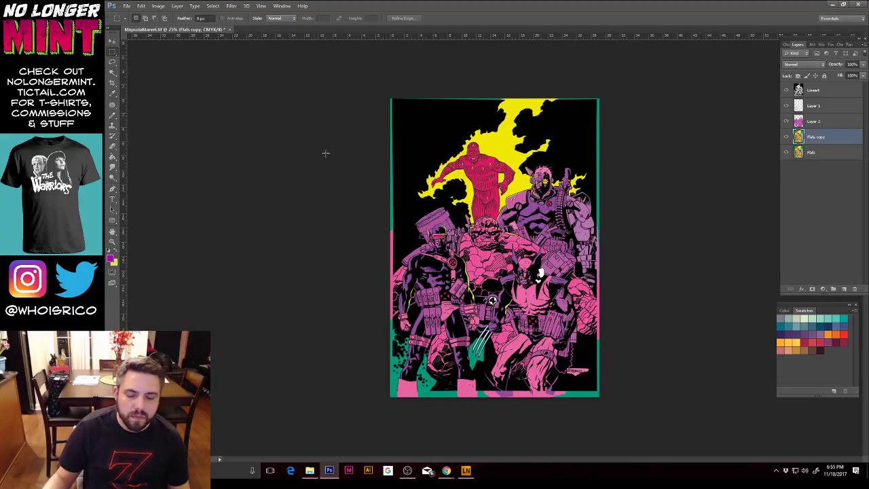
Step: Merge Layer 2 down into Flats copy and switch to the Magic Wand tool
left_click(816, 123)
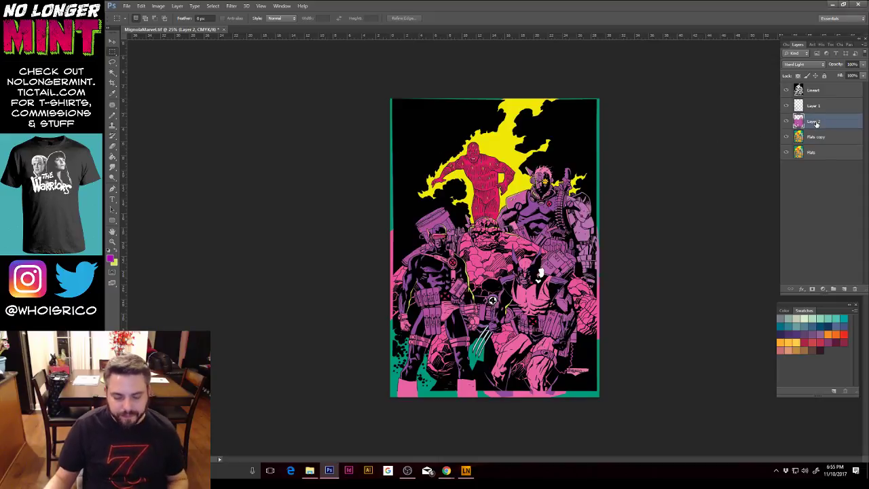
key("Delete")
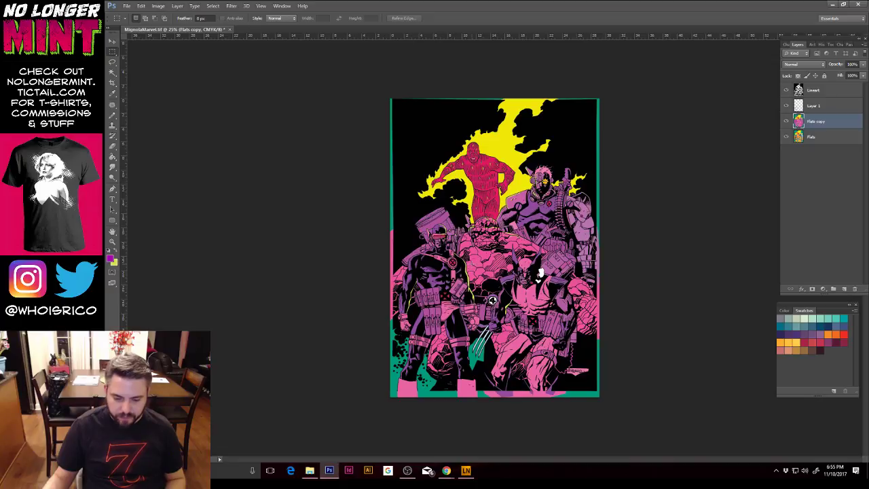
left_click(113, 73)
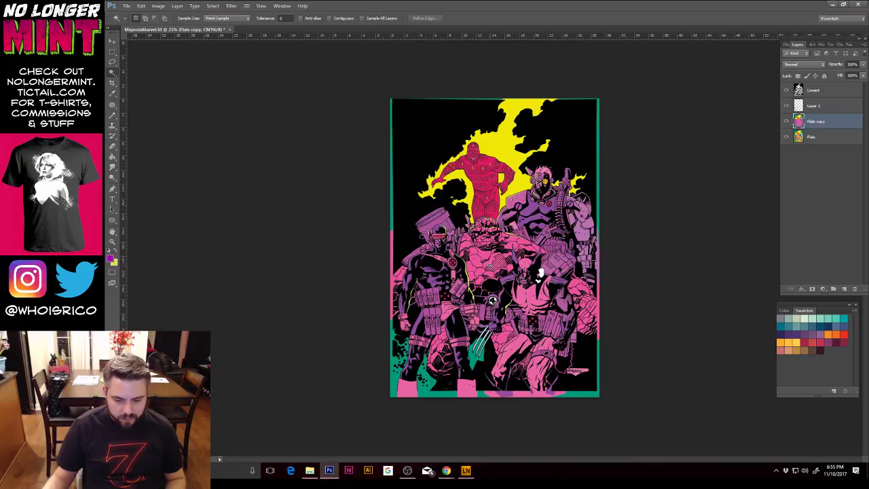
Step: Shift the Thing's rocky skin on Flats copy towards dark orange-red with hue +45, saturation +22 and a reduced lightness
key("ctrl+u")
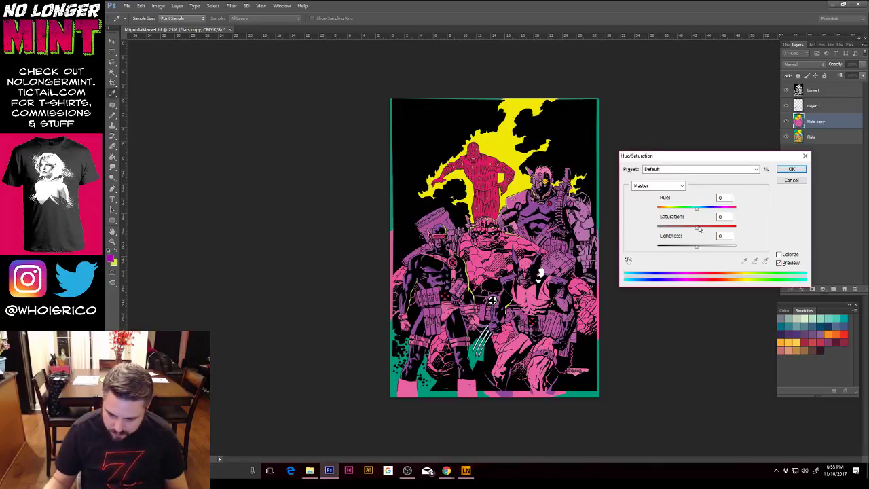
left_click_drag(698, 210, 703, 210)
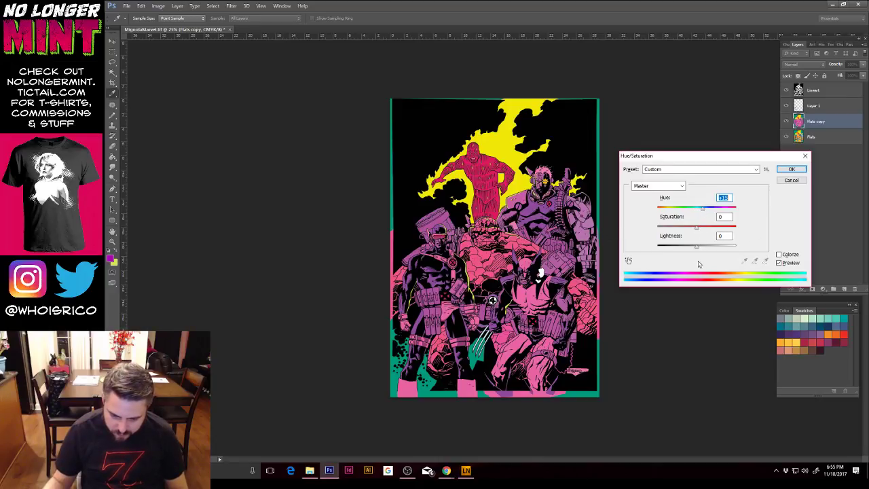
left_click_drag(698, 249, 701, 231)
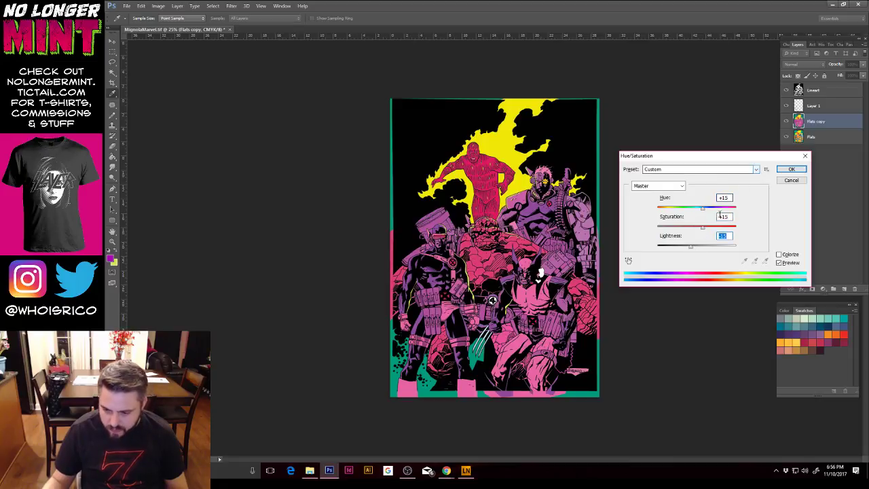
left_click_drag(703, 229, 715, 211)
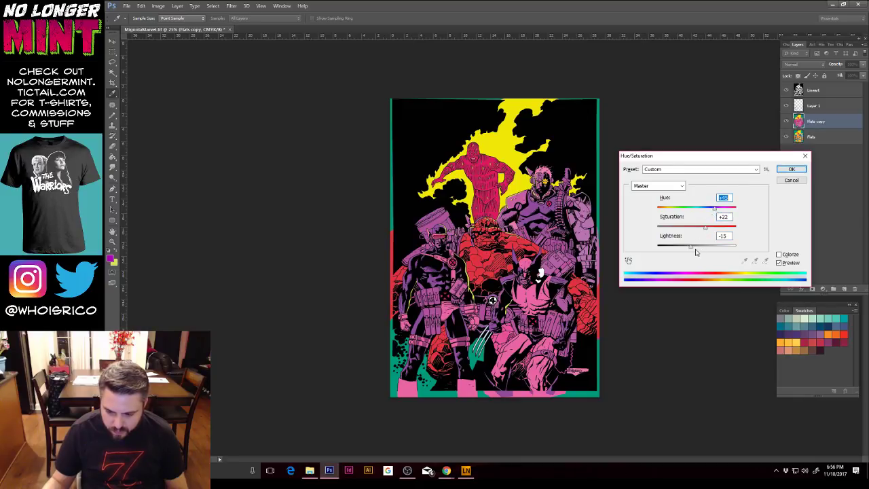
left_click_drag(693, 248, 687, 249)
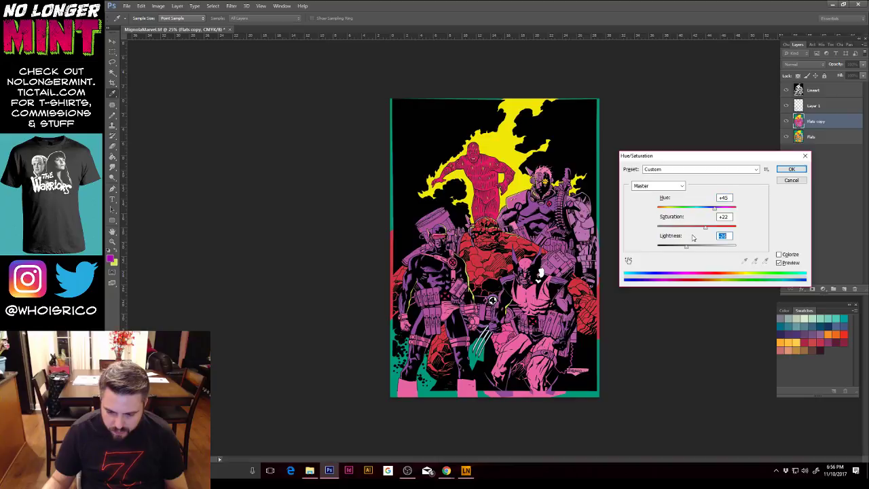
left_click(789, 170)
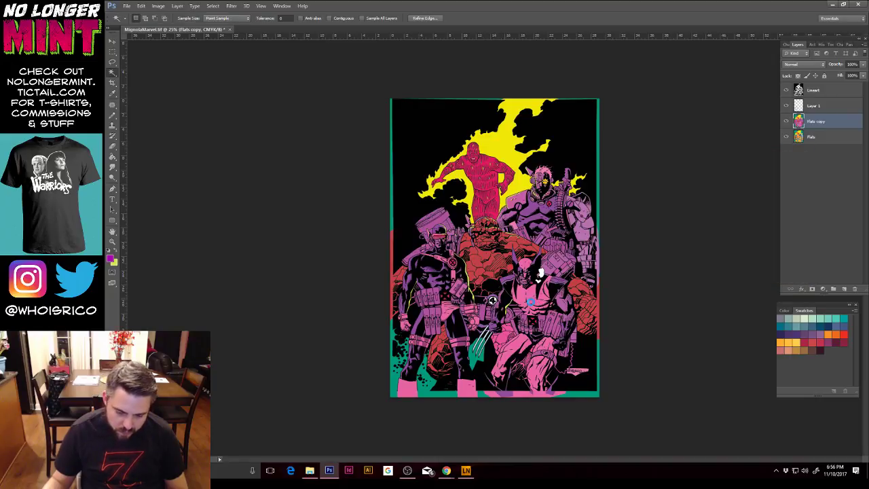
Step: Select the pink areas of Wolverine and Cyclops on Flats copy and warm them with hue +27
left_click(531, 302)
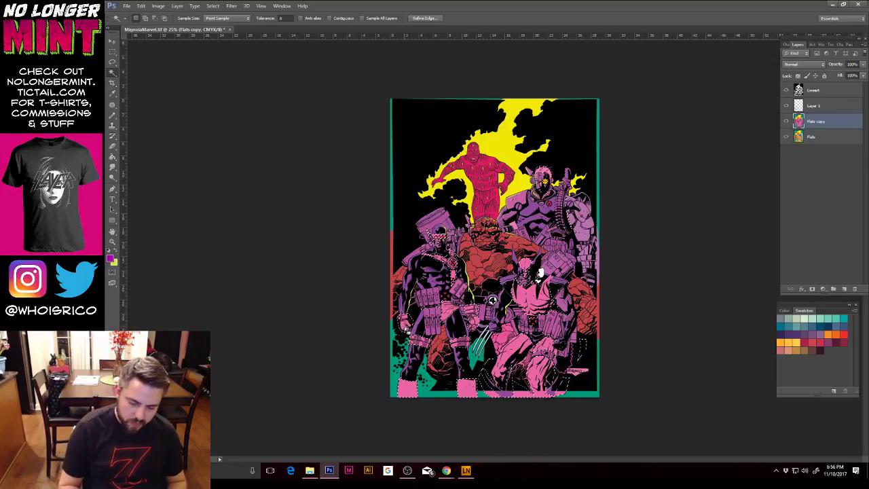
key("ctrl+d")
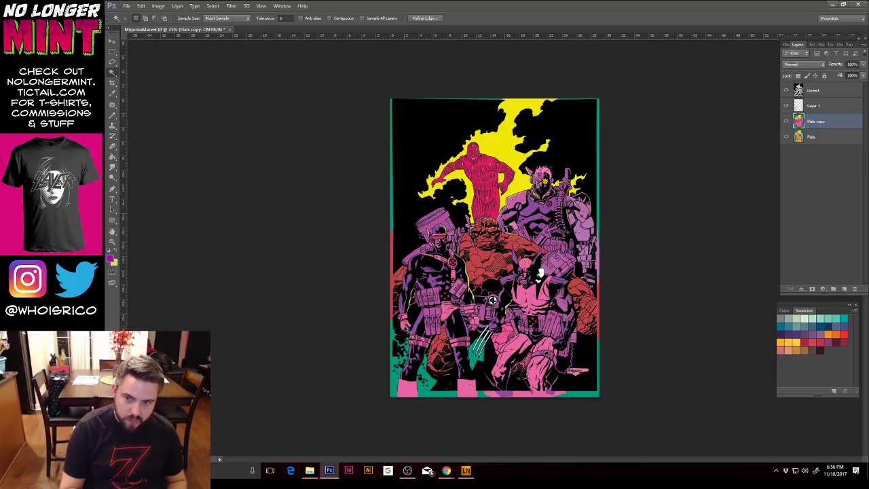
key("ctrl+u")
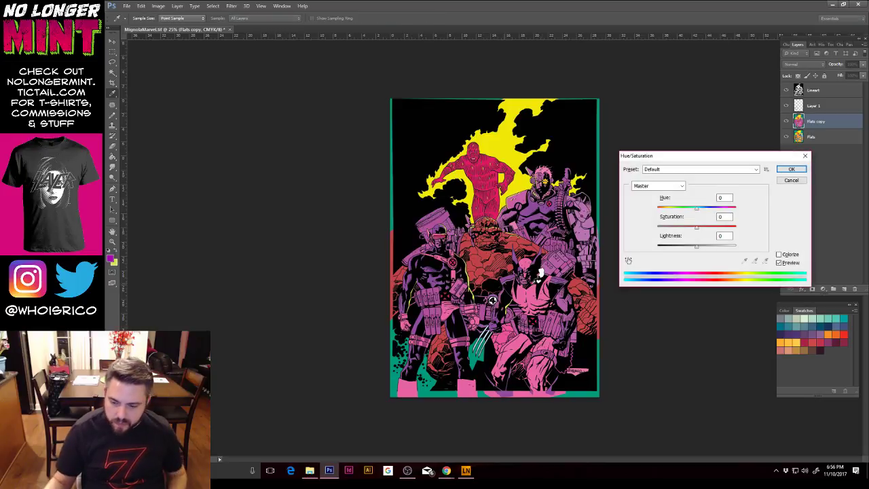
left_click_drag(696, 208, 707, 211)
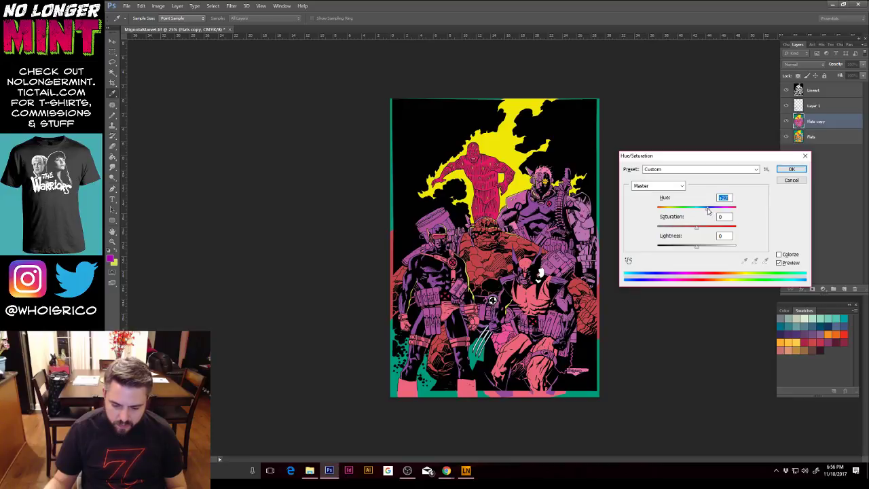
left_click(792, 169)
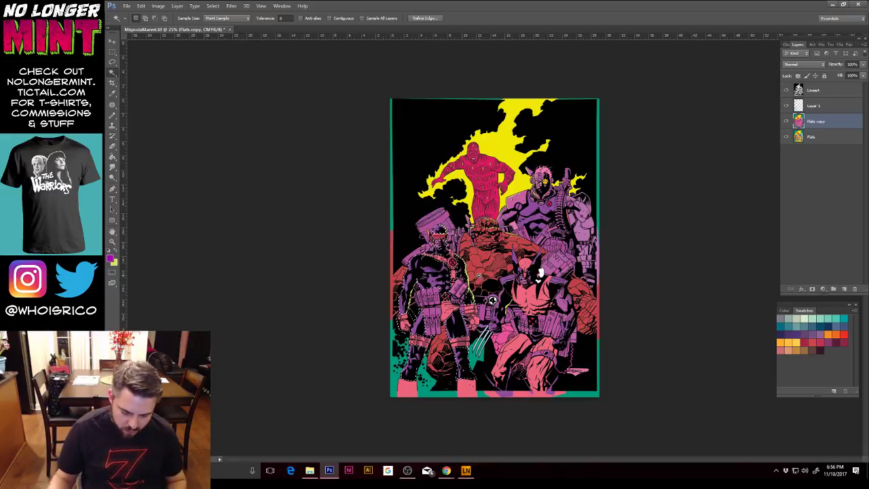
Step: Apply a hue shift of +1 to the selected parts of Cyclops's costume on Flats copy
key("ctrl+u")
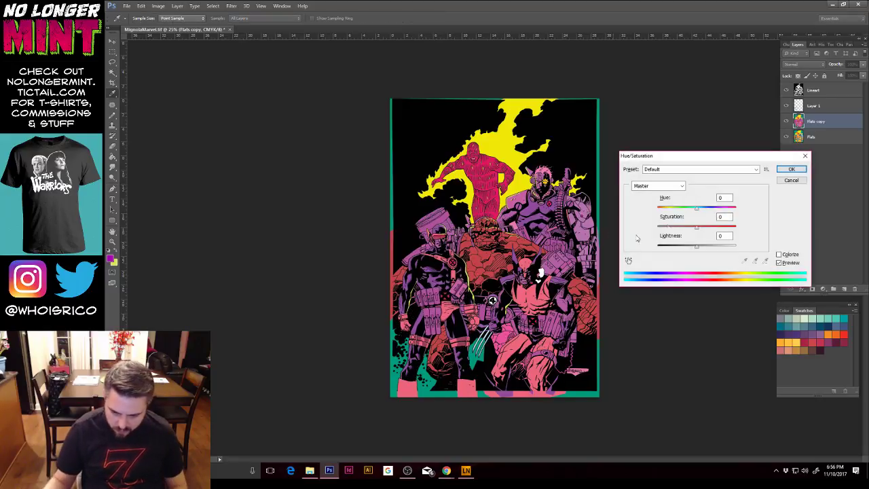
left_click_drag(699, 211, 694, 211)
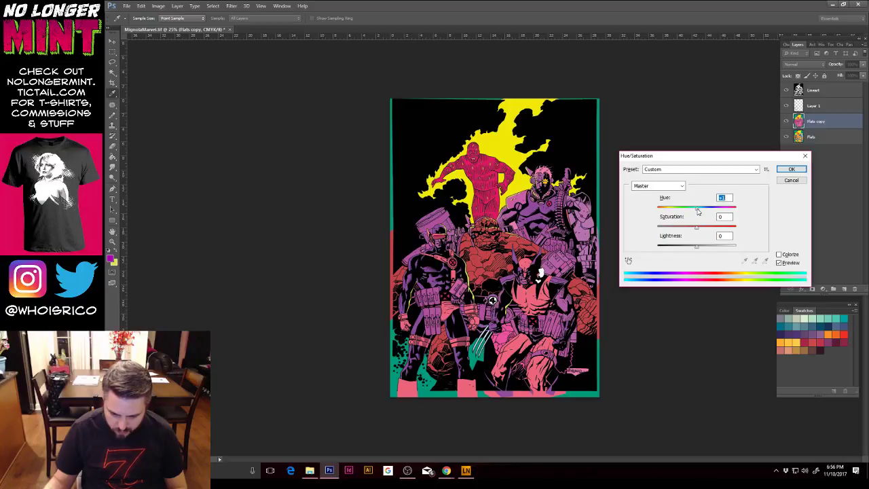
left_click(791, 170)
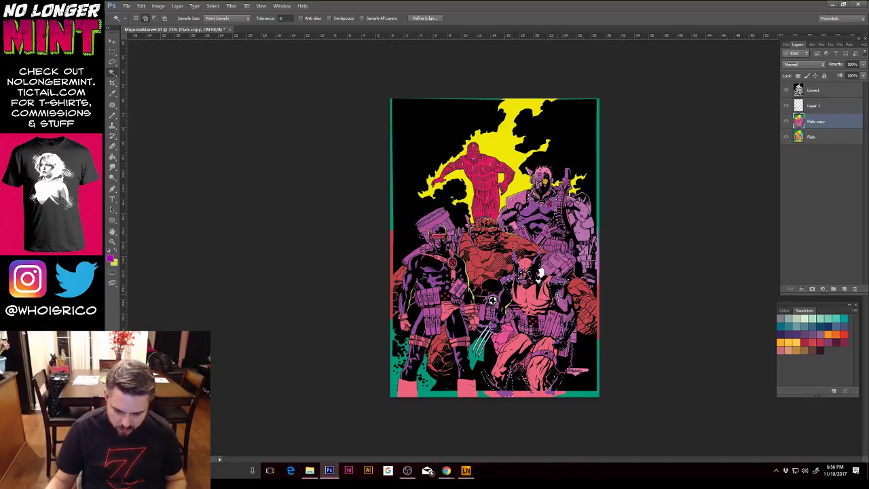
Step: Shift the selected purple costume areas of Wolverine and Cable towards blue with a hue of -14 and drop the selection
key("ctrl+u")
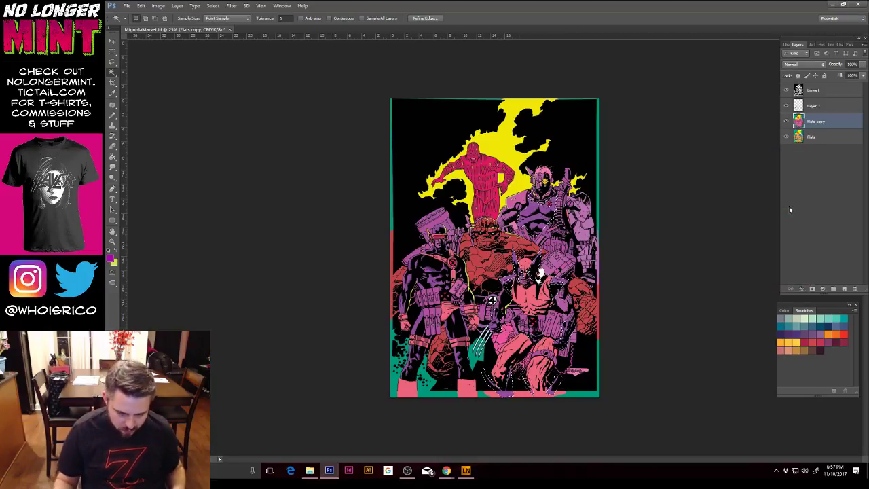
key("ctrl+alt+u")
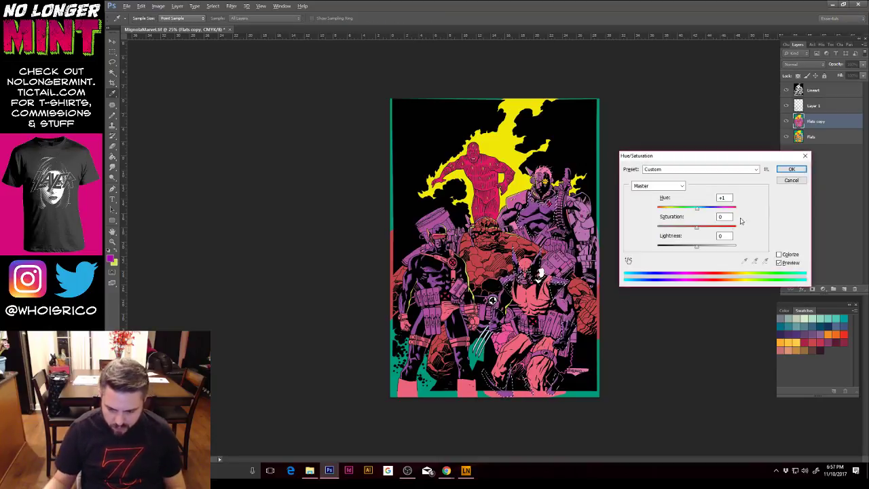
left_click_drag(698, 210, 693, 211)
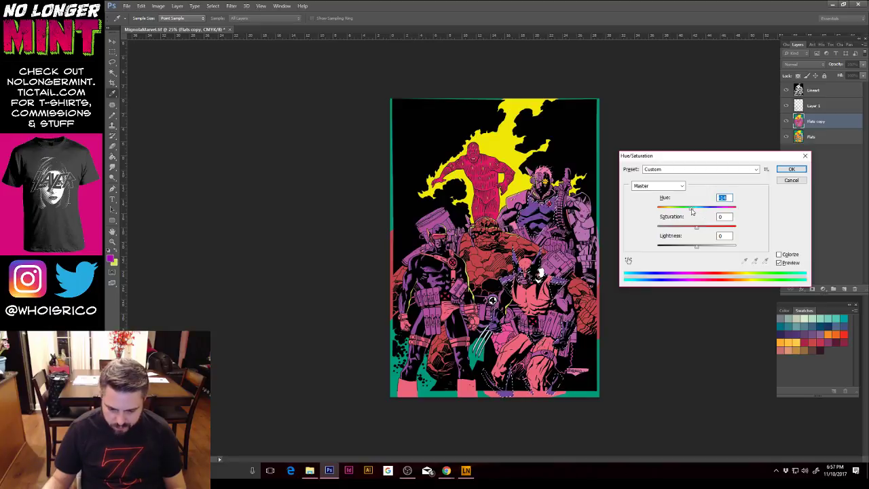
left_click(791, 169)
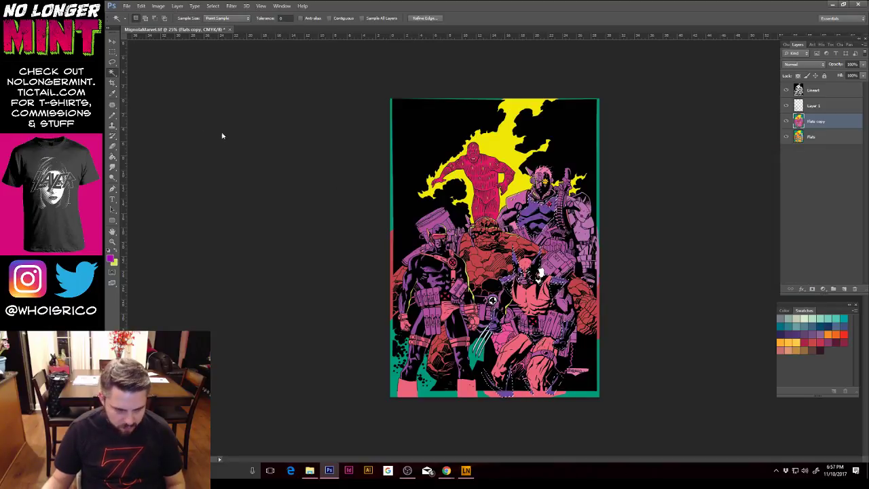
key("m")
key("ctrl+d")
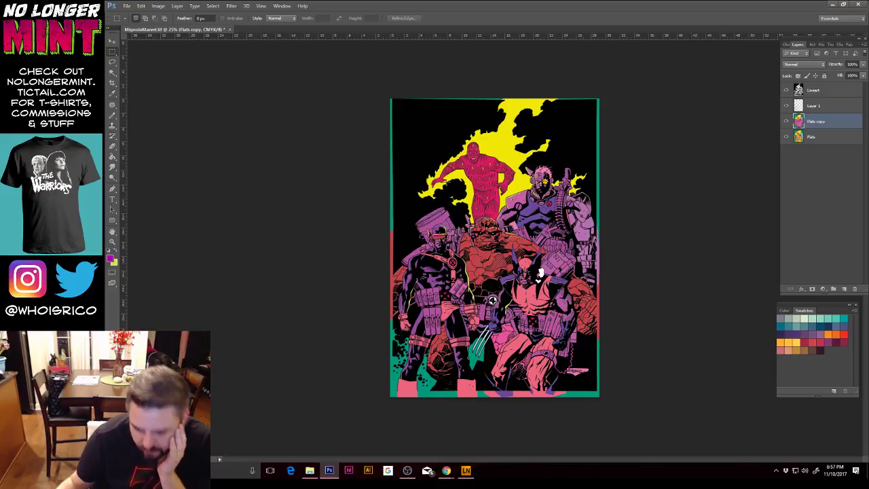
Step: Select the teal background with the Magic Wand and recolour it bright blue with hue +29, saturation +20 and slightly raised lightness
left_click(113, 72)
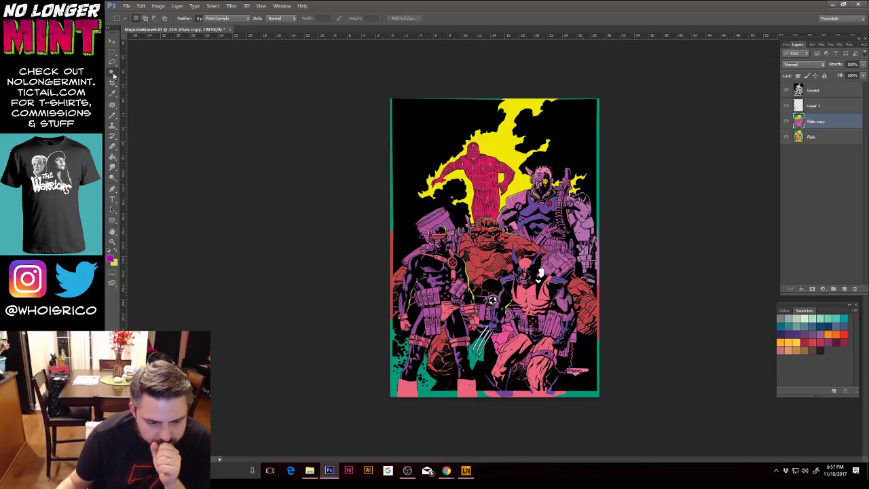
left_click(405, 353)
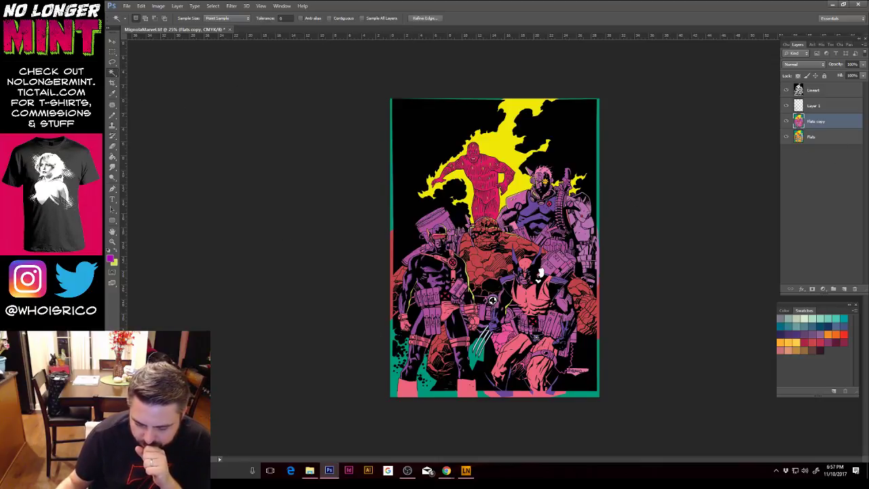
key("ctrl+d")
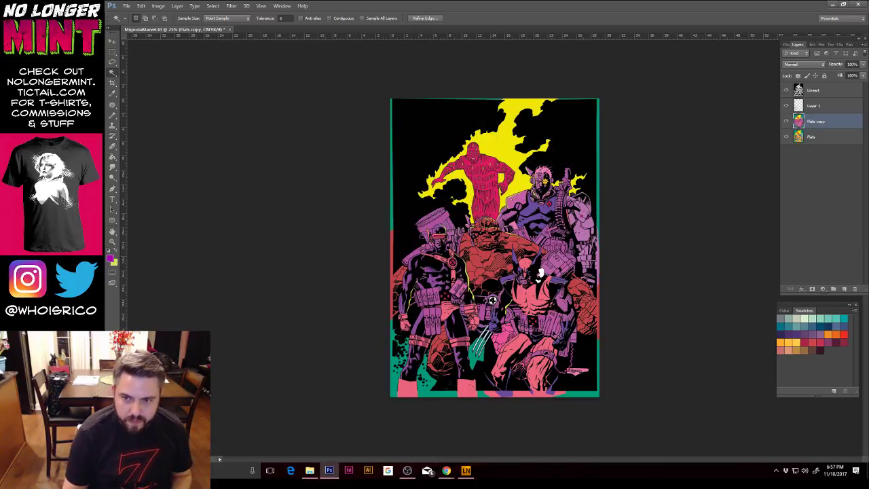
key("ctrl+u")
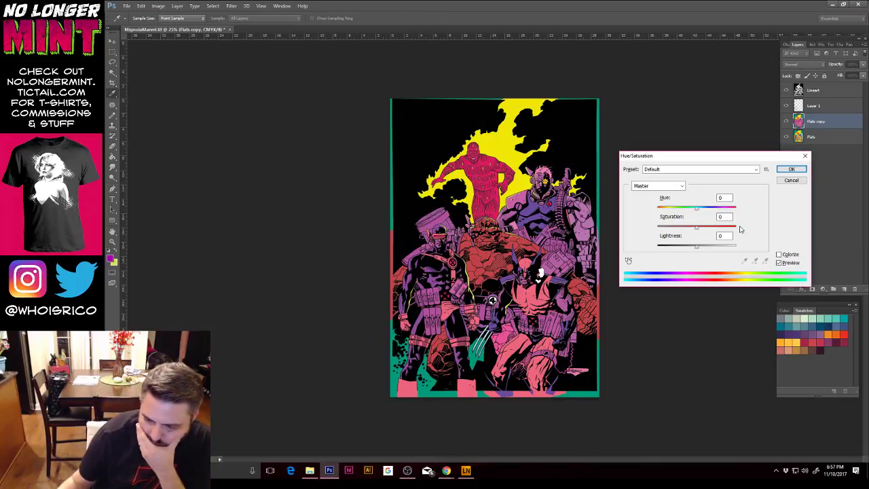
mouse_move(697, 213)
left_mouse_down()
mouse_move(717, 212)
mouse_move(709, 214)
left_mouse_up()
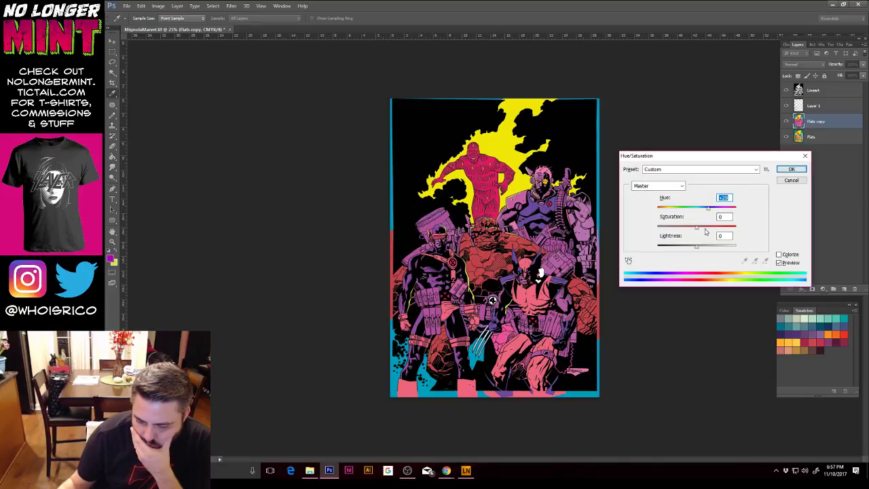
left_click(705, 231)
left_click_drag(696, 249, 700, 250)
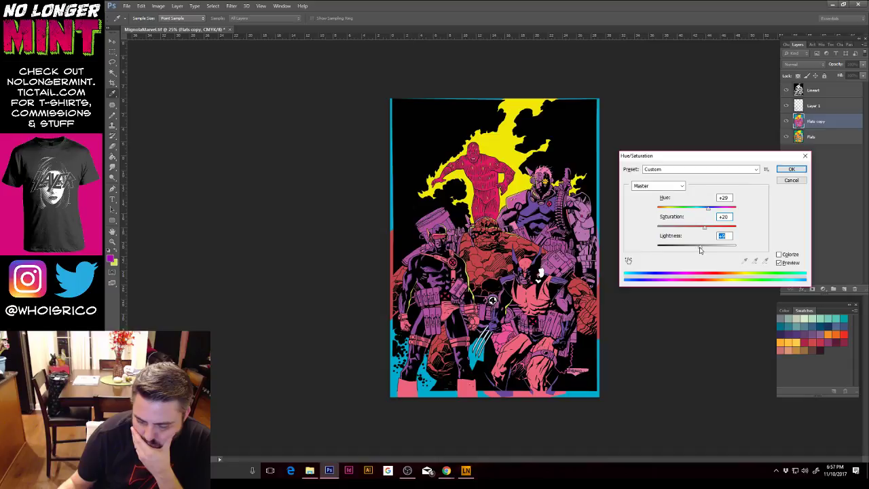
left_click(791, 170)
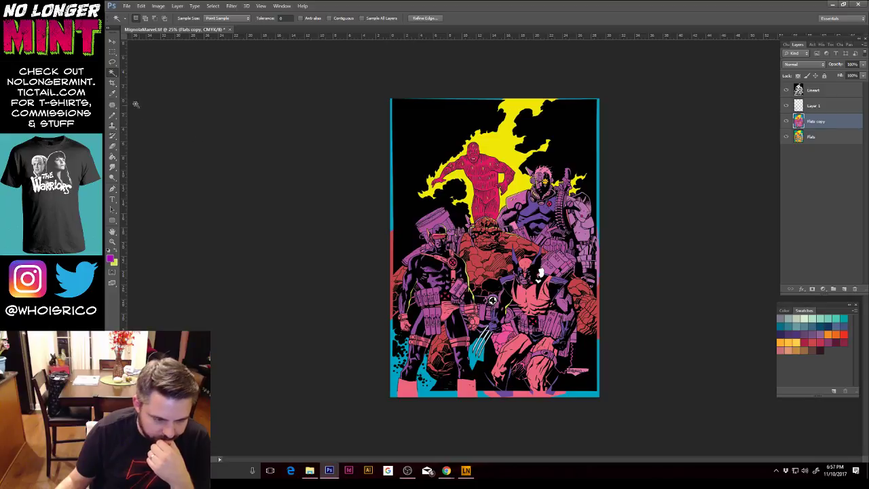
Step: Outline rim-light areas along Wolverine's shoulder and the adjacent mask ear as one combined selection with the Polygonal Lasso
left_click(112, 62)
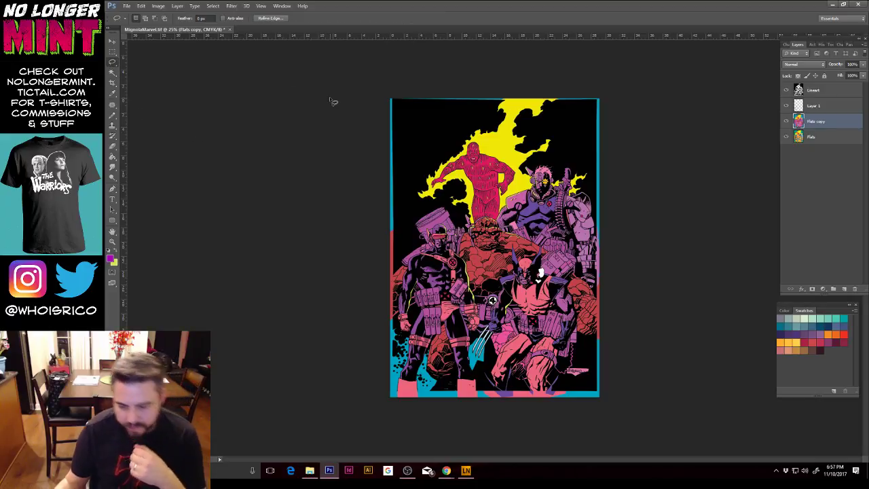
key("ctrl+plus")
key("ctrl+plus")
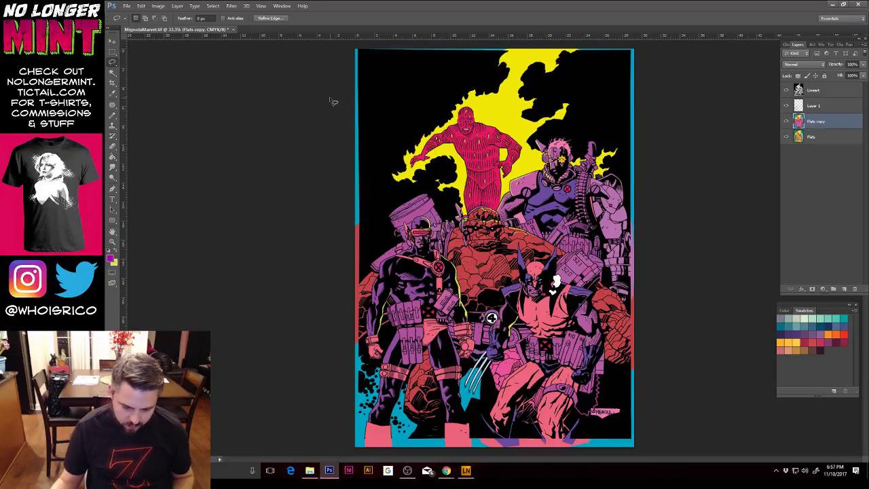
left_click(113, 241)
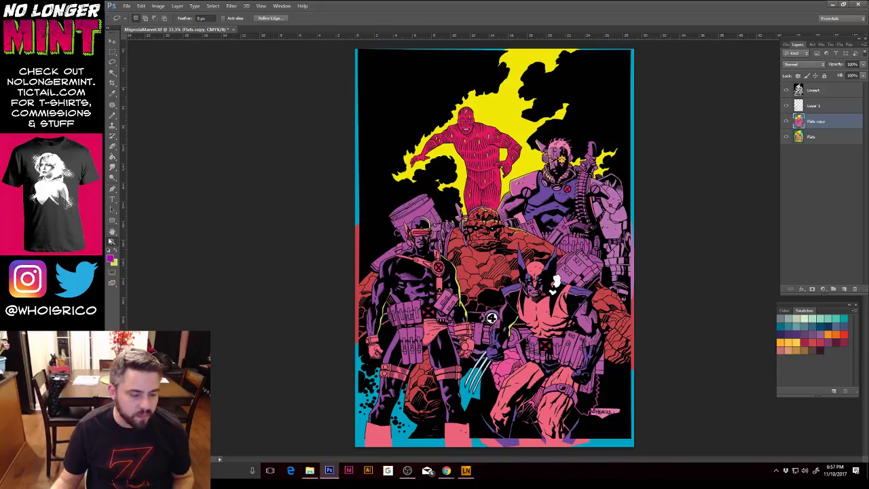
left_click_drag(582, 268, 502, 239)
left_click_drag(113, 62, 147, 70)
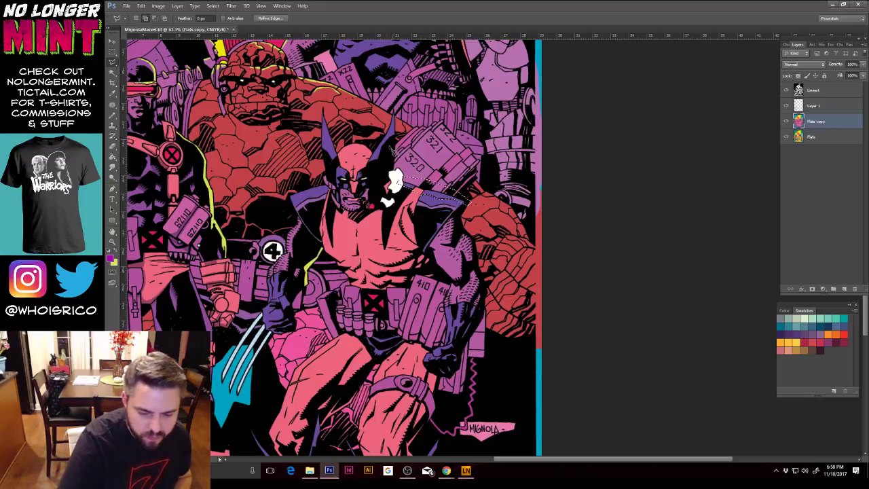
left_click(371, 157)
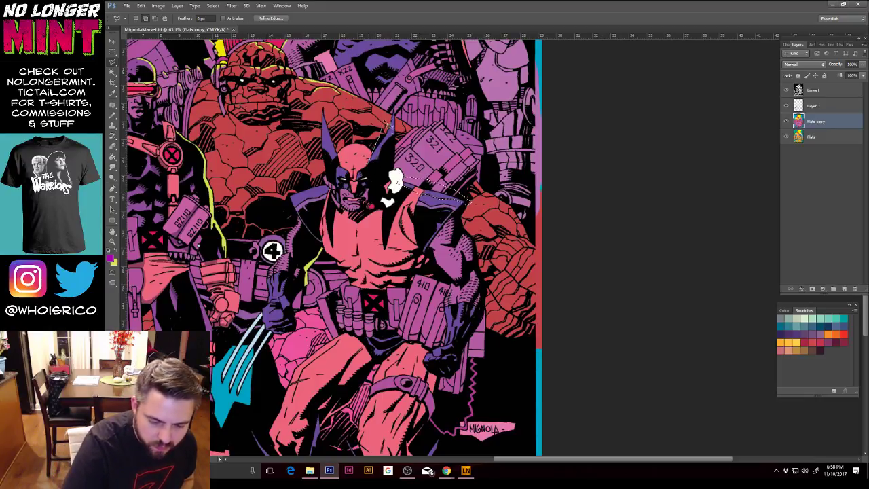
left_click(386, 111)
left_click(406, 130)
left_click(394, 161)
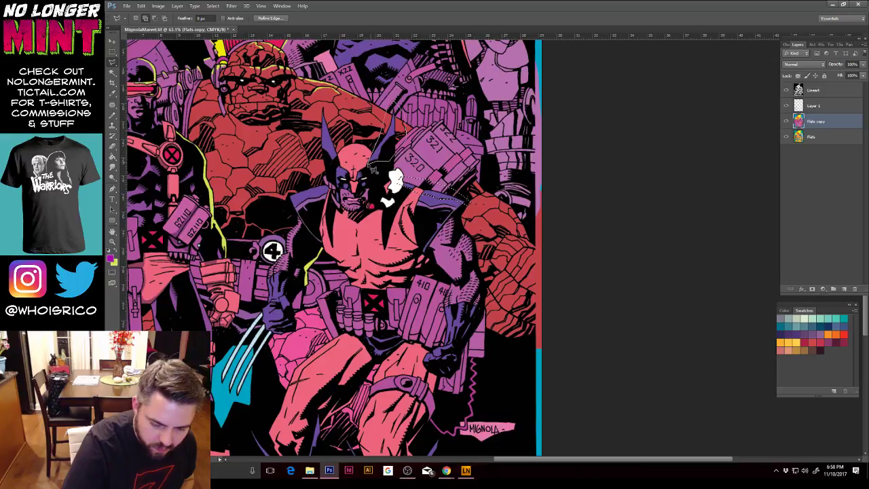
left_click(369, 162)
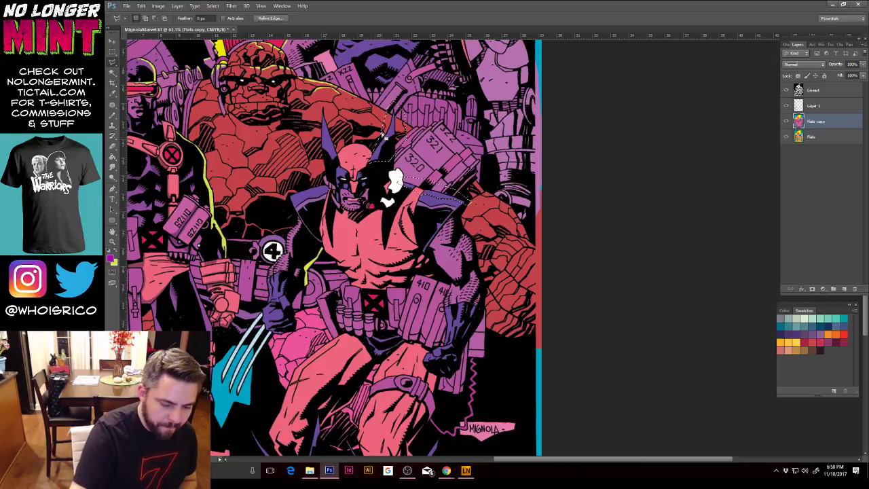
Step: Fill the selected rim-light areas on Wolverine's shoulder and mask ear with the sampled yellow and drop the selection
key("g")
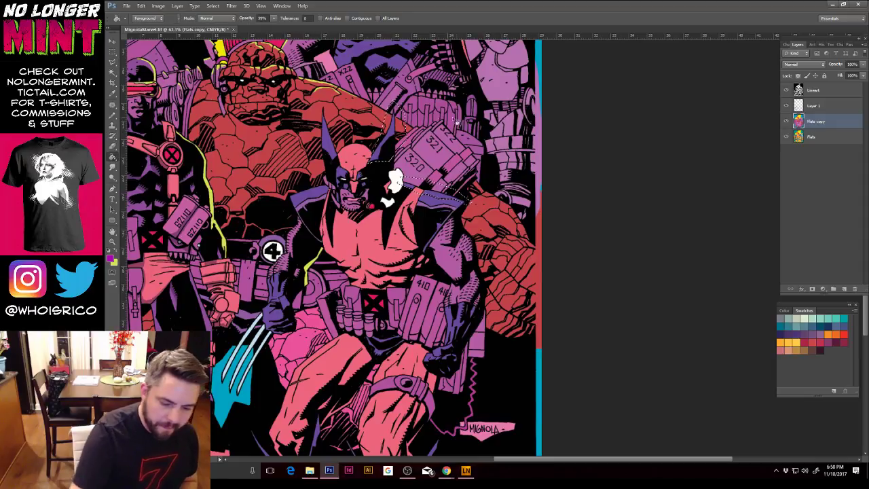
left_click(318, 81, "alt")
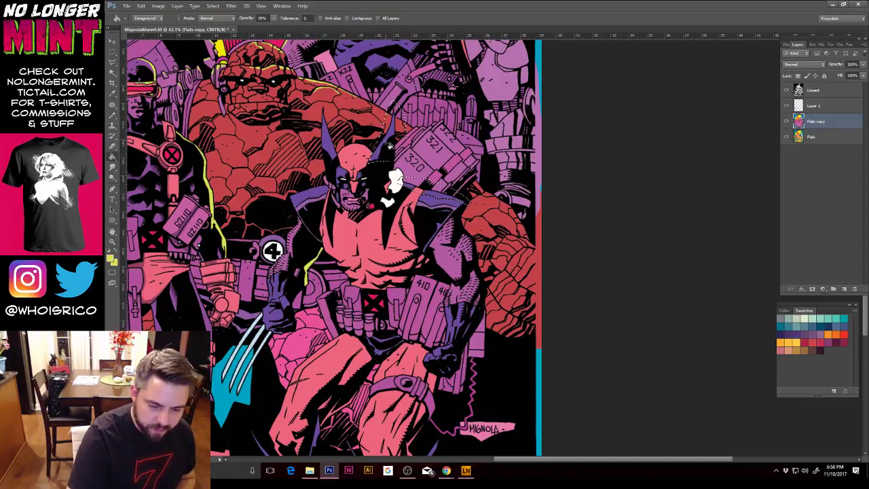
left_click(415, 132)
key("ctrl+d")
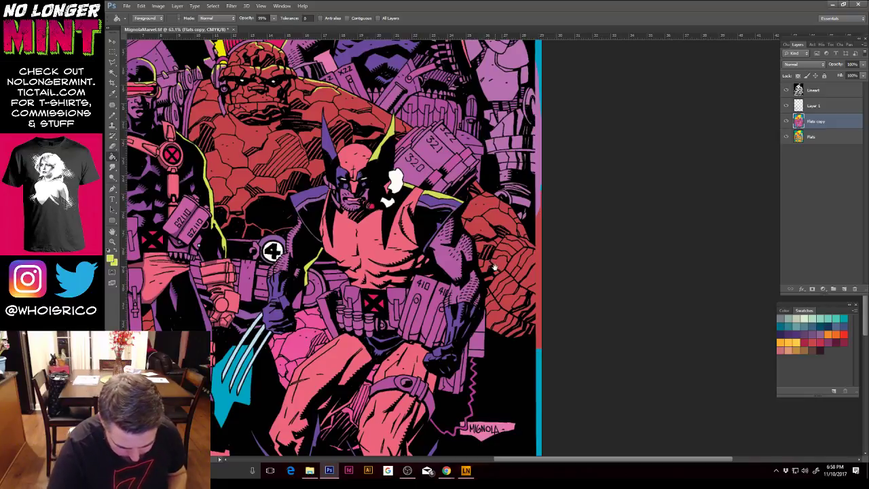
left_click_drag(495, 267, 522, 250)
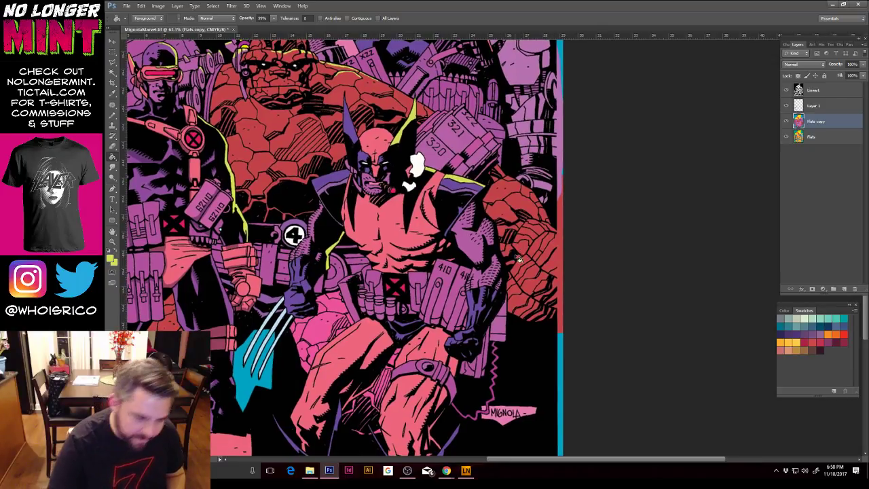
Step: Paint shadows on Wolverine's upper body on Layer 1 using the Pencil at 24 px with a purple sampled from Cyclops's costume
left_click(112, 115)
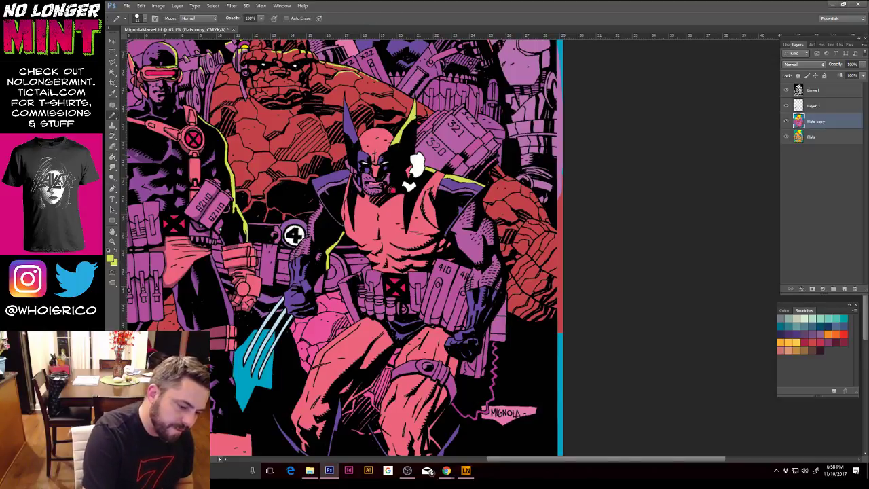
left_click(140, 153, "alt")
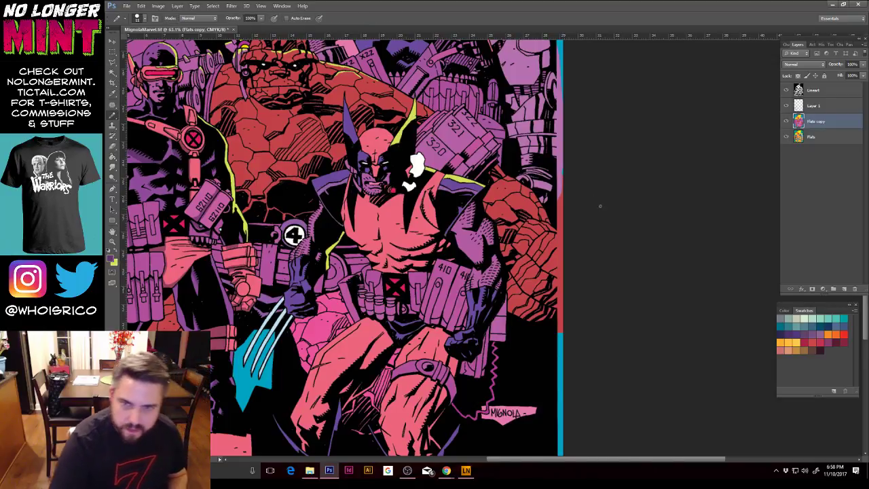
scroll(595, 219, "down", 2)
scroll(586, 219, "left", 3)
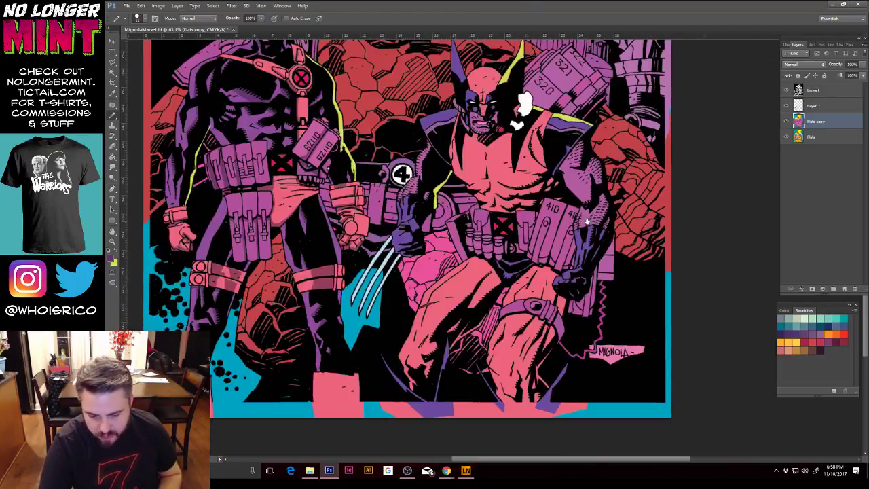
left_click(815, 105)
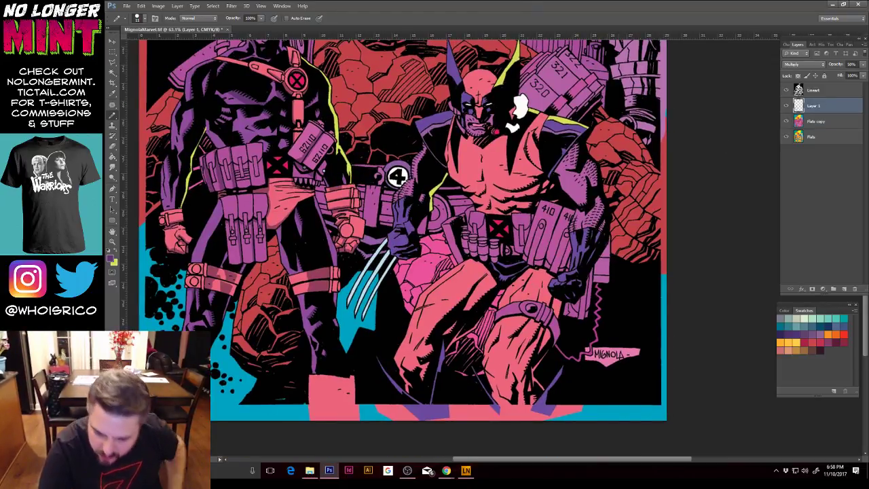
right_click(602, 192)
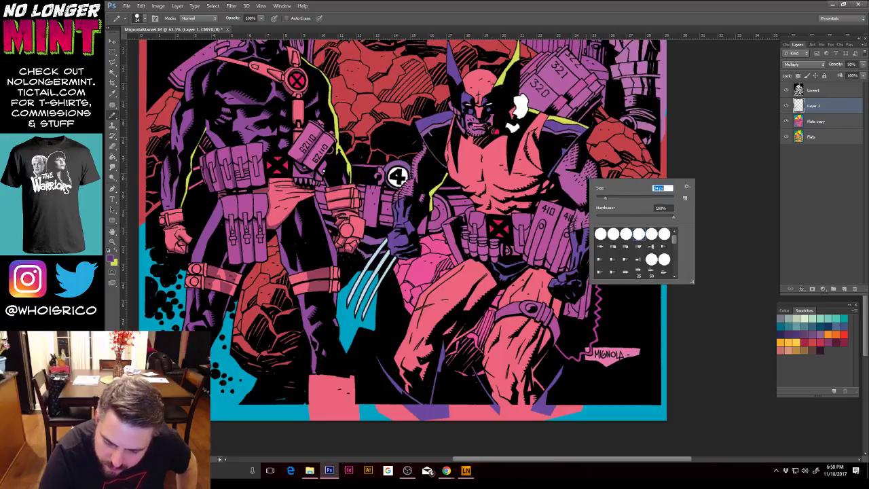
left_click_drag(588, 187, 587, 204)
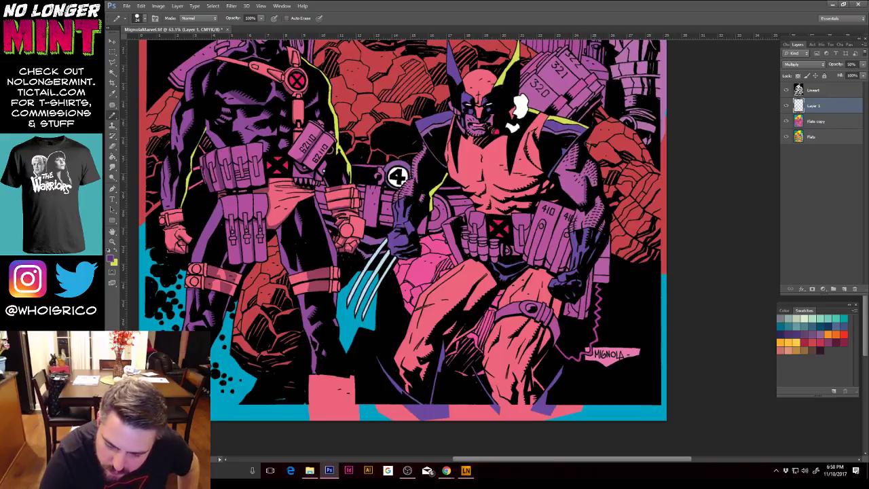
left_click_drag(556, 171, 570, 151)
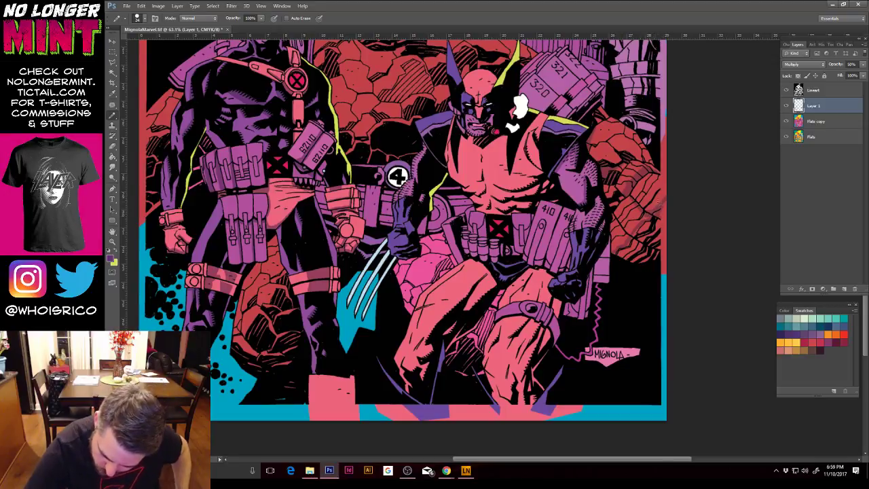
Step: Shade the Thing's rocky arm beside Wolverine on Layer 1 with purple Pencil strokes, adjusting the tip size between strokes
right_click(641, 240)
left_click(669, 261)
left_click(629, 255)
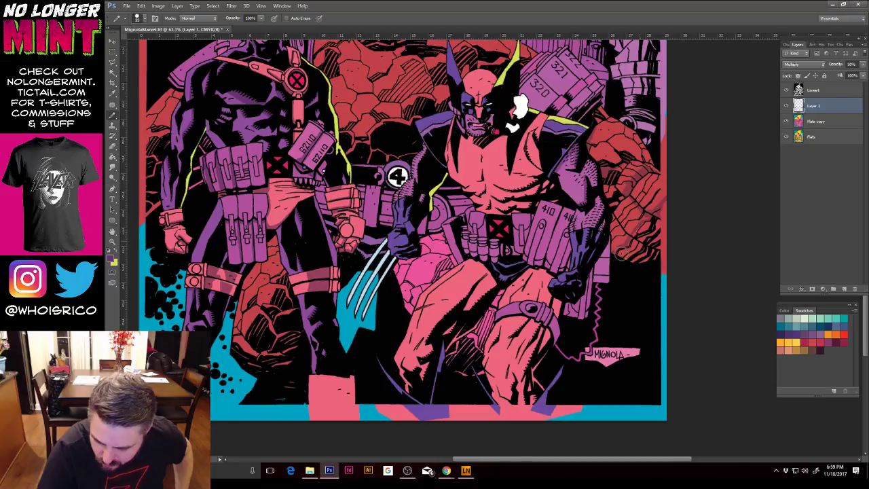
mouse_move(621, 255)
left_mouse_down()
mouse_move(638, 231)
mouse_move(626, 253)
mouse_move(668, 202)
left_mouse_up()
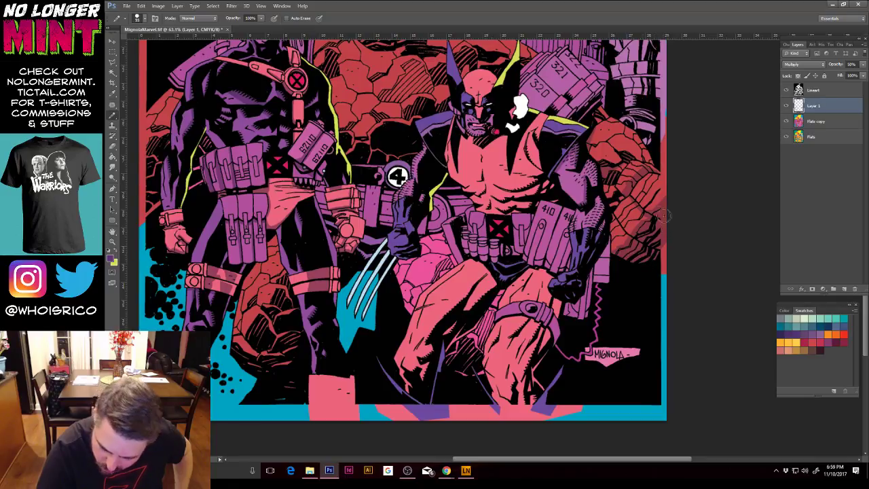
right_click(640, 198)
left_click_drag(666, 217, 658, 217)
left_click(612, 215)
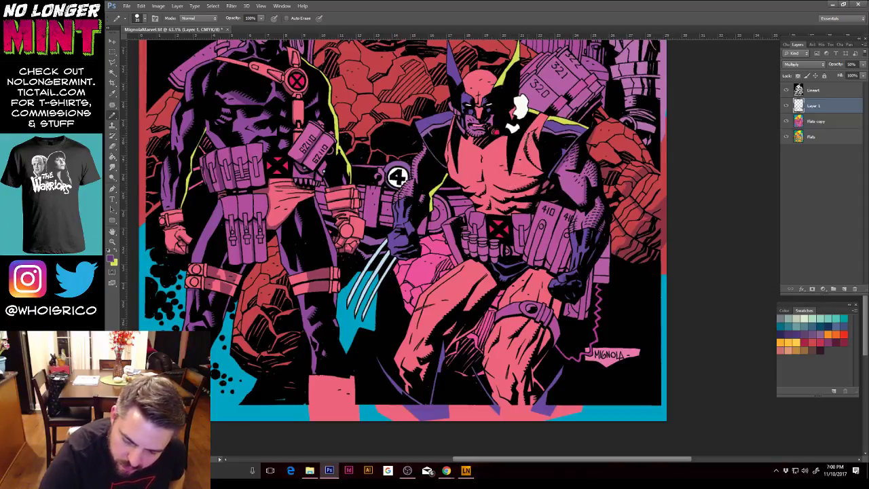
Step: Add purple shading to Wolverine's chest, clean it up with the Pencil in Clear mode, and restore Normal mode
left_click_drag(527, 142, 543, 175)
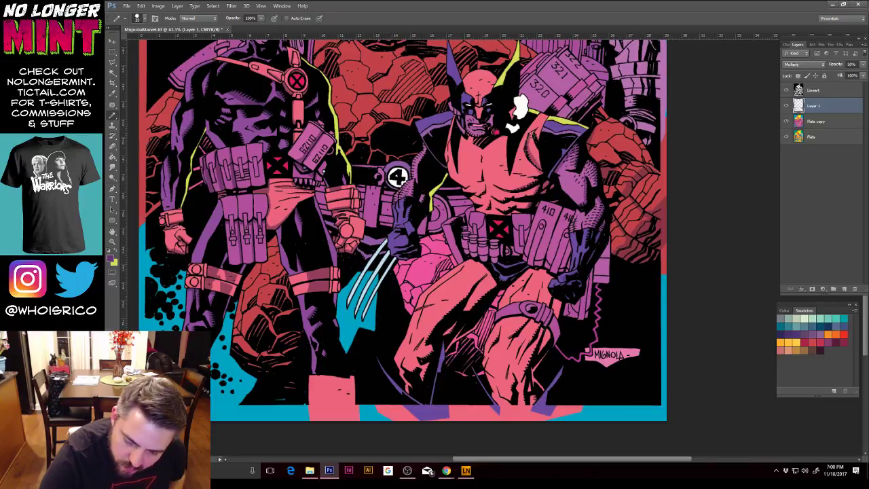
left_click_drag(531, 157, 547, 181)
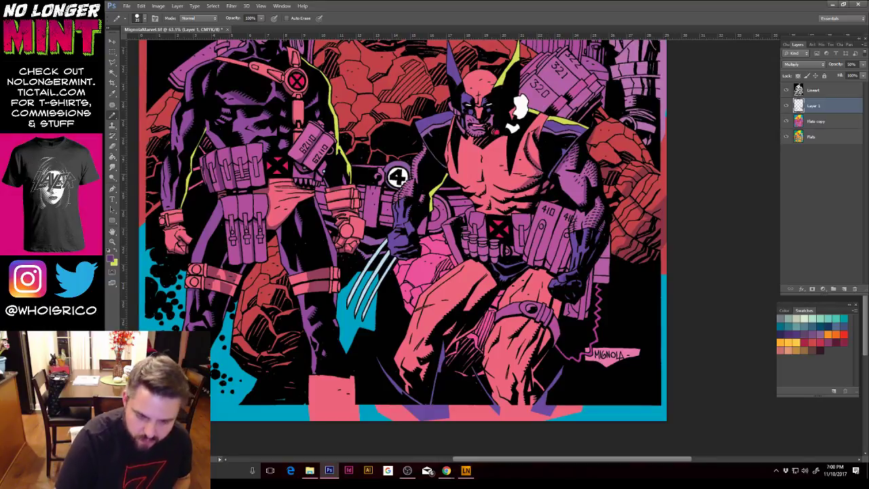
left_click(193, 18)
left_click(204, 47)
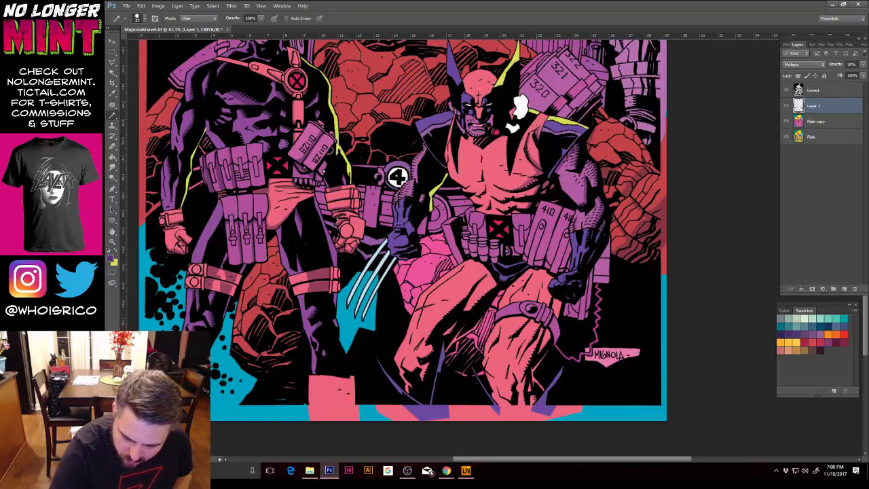
left_click(212, 18)
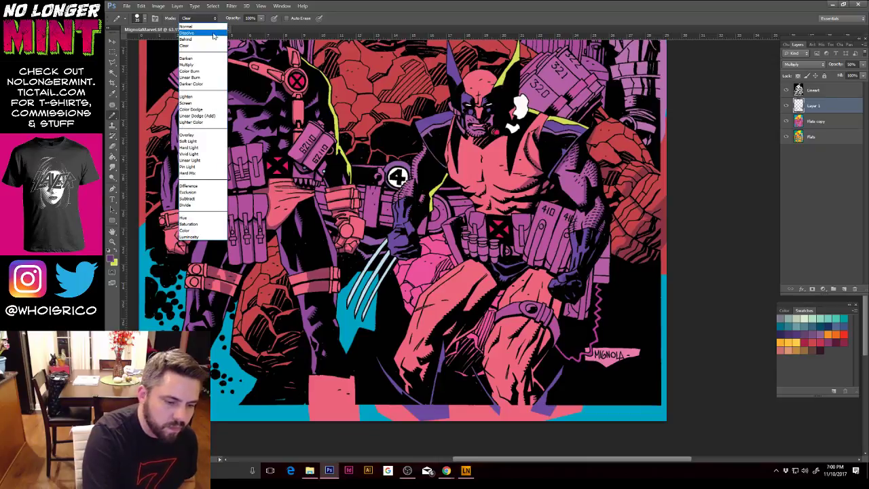
left_click(210, 27)
Step: Paint yellow rim-light strokes along the inner edges of Wolverine's legs on Flats copy, using the yellow sampled from his arm highlight
left_click_drag(559, 266, 597, 219)
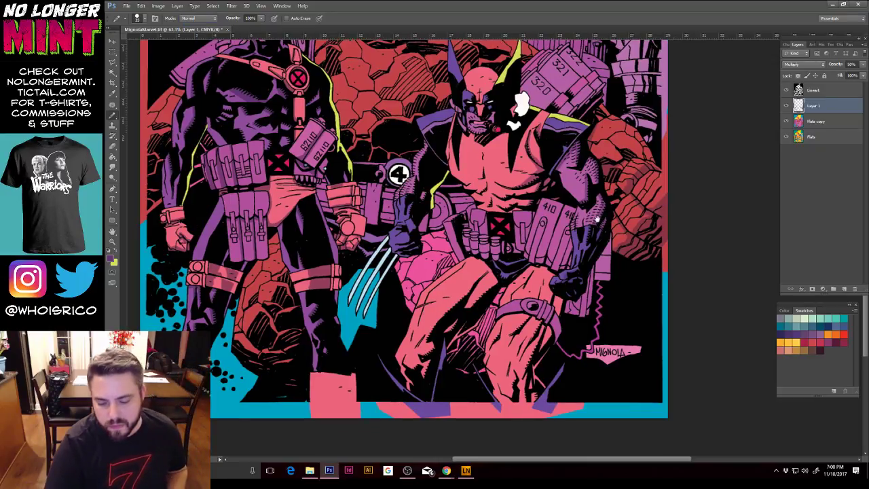
scroll(596, 219, "down", 1)
scroll(597, 219, "left", 1)
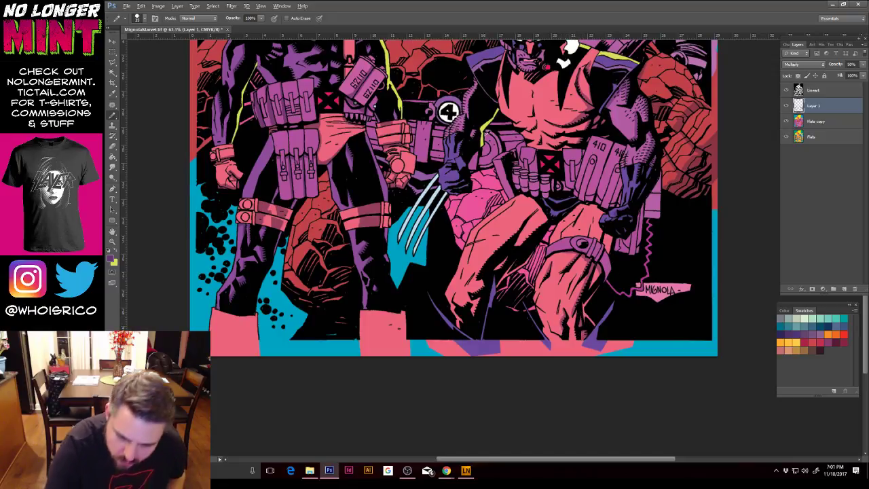
left_click(484, 134, "alt")
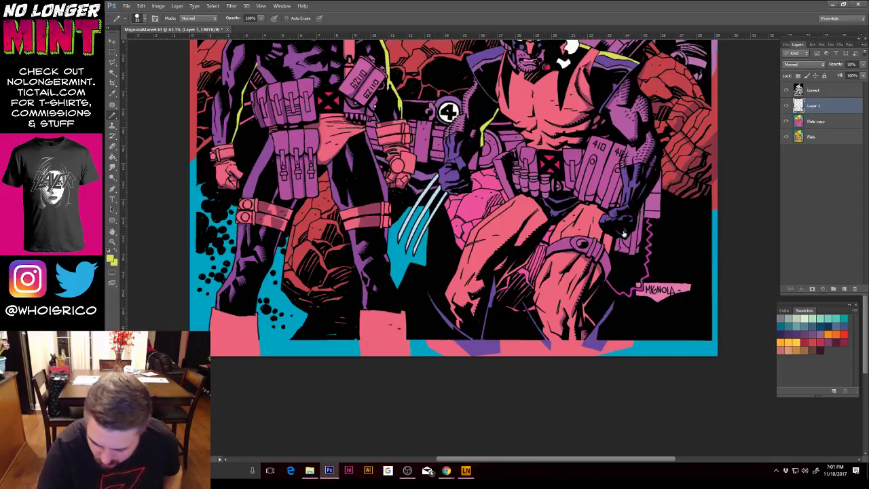
key("alt+bracketleft")
left_click_drag(582, 301, 592, 324)
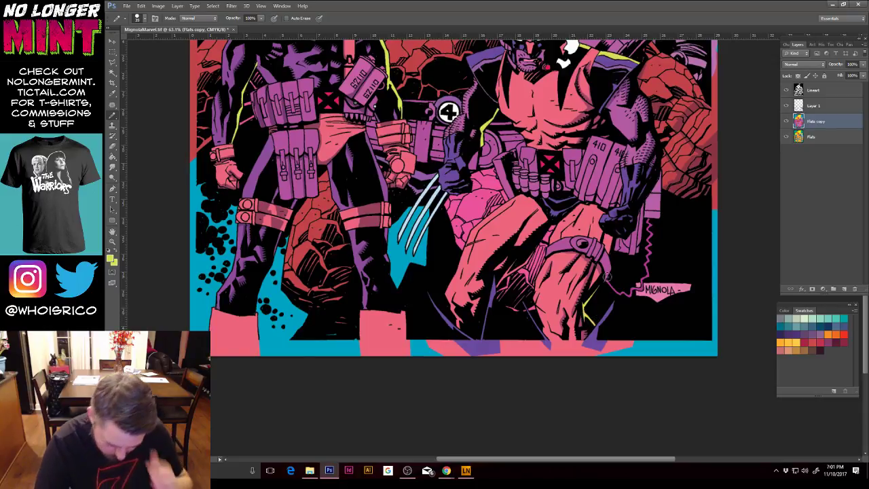
left_click_drag(497, 286, 513, 261)
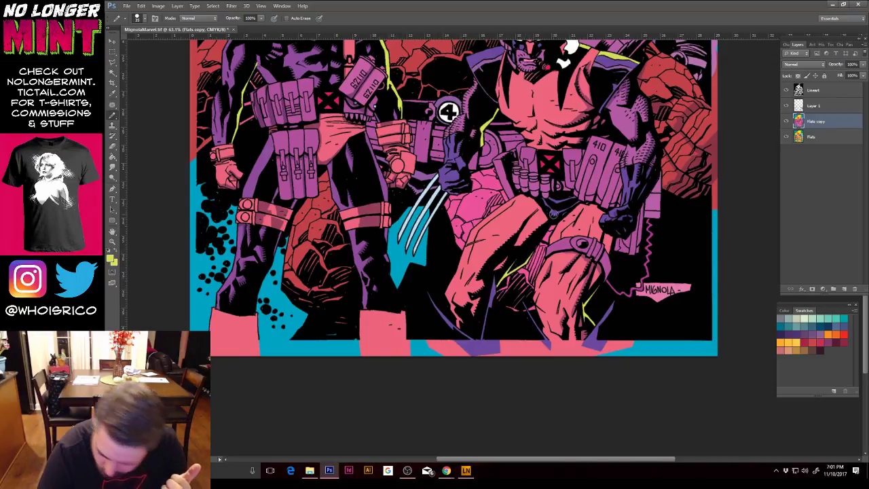
Step: Shade Wolverine's legs and belt pouches in sampled purple on Layer 1, alternating the Pencil between Normal and Clear modes for cleanup
key("alt+bracketright")
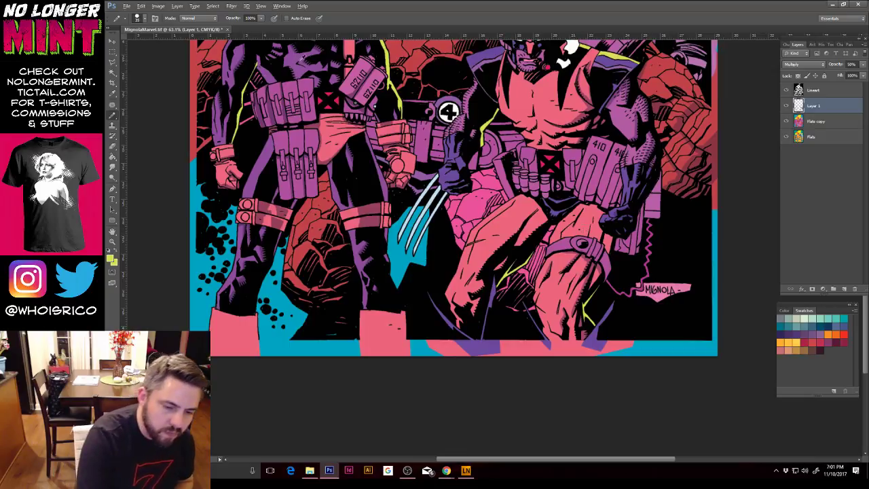
left_click(317, 66, "alt")
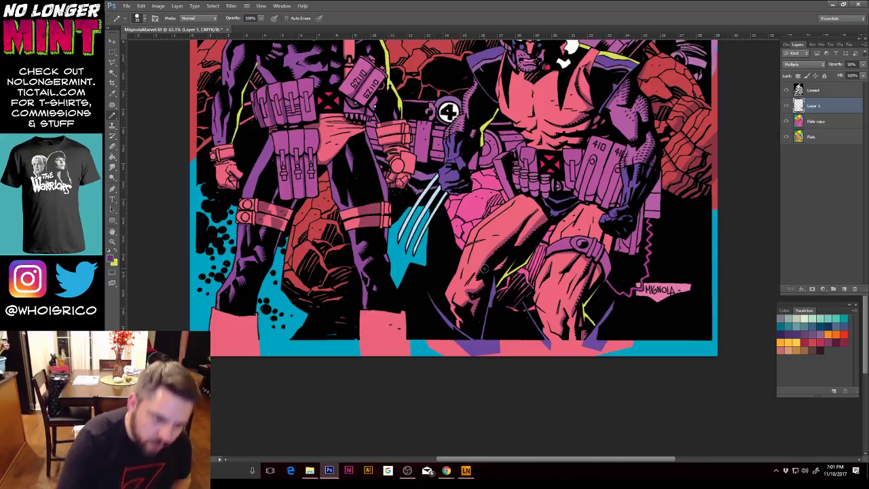
left_click(197, 18)
left_click(199, 48)
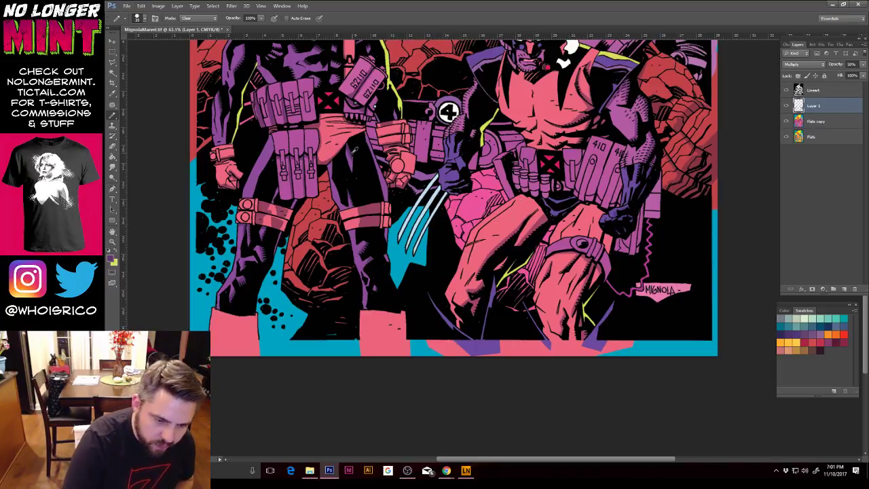
left_click(212, 19)
left_click(211, 30)
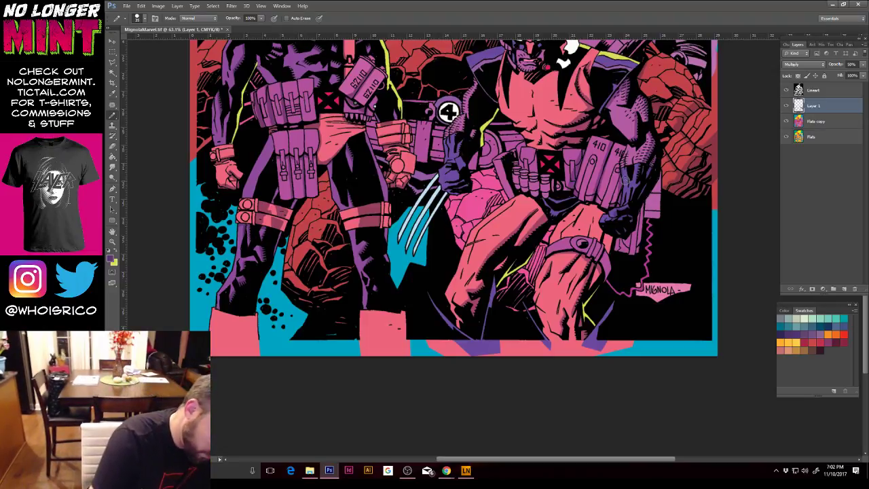
left_click(212, 19)
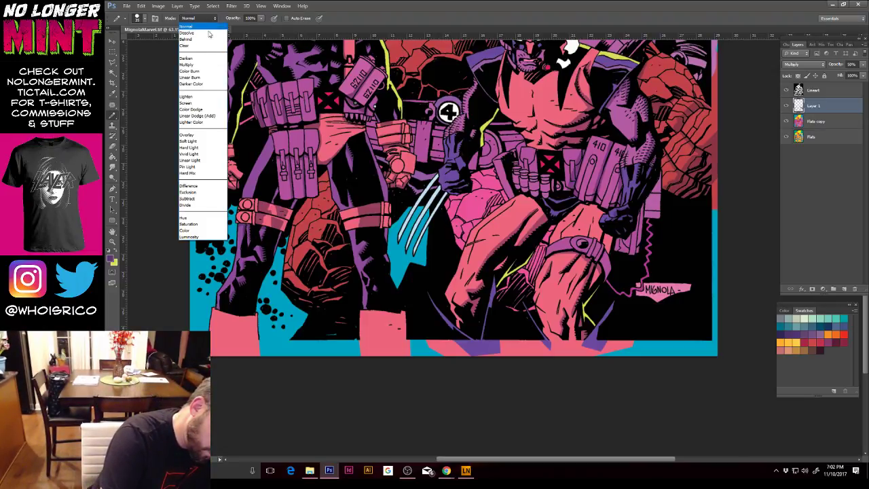
left_click(197, 45)
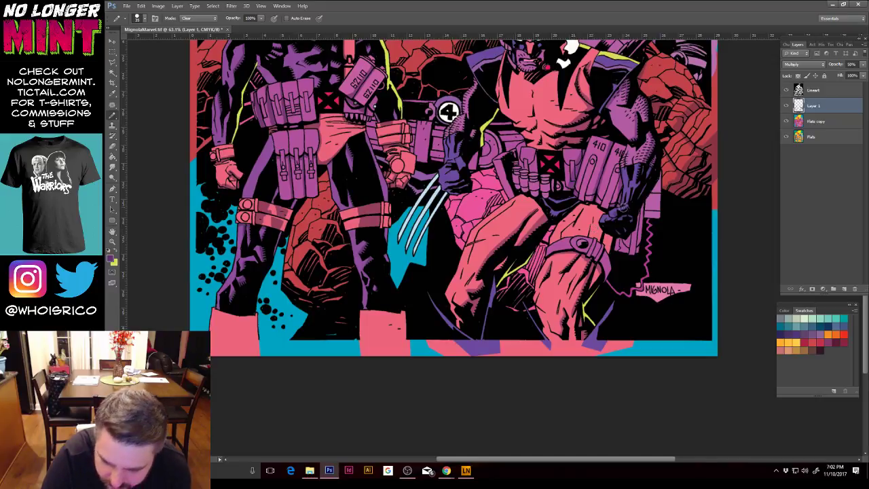
Step: Select the purple areas matching Wolverine's belt pouches on Flats copy and raise their Lightness with Hue/Saturation
scroll(448, 111, "down", 2)
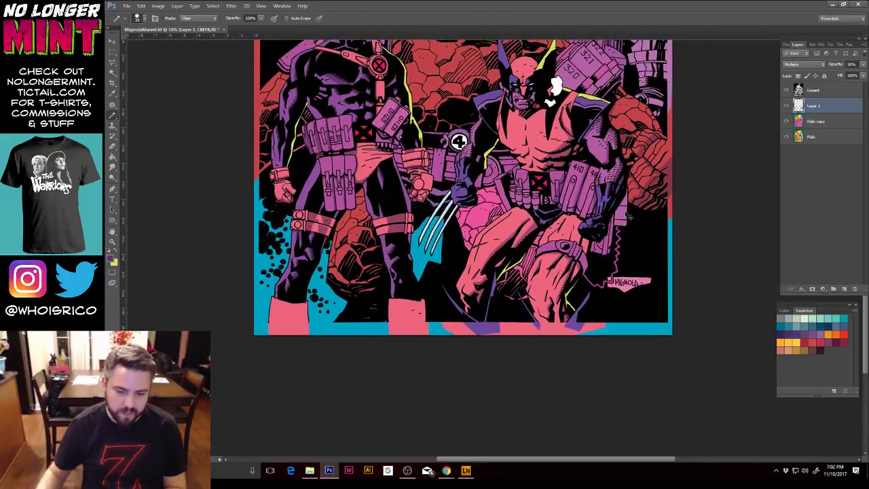
scroll(491, 317, "down", 1)
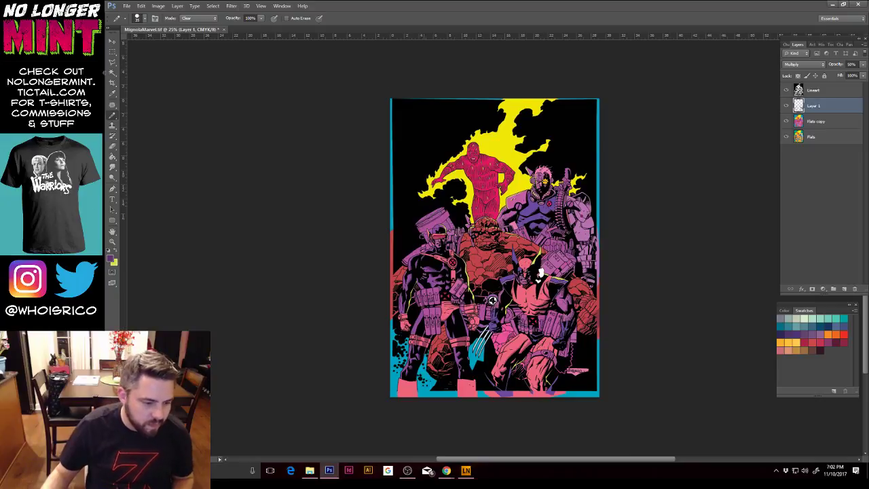
key("w")
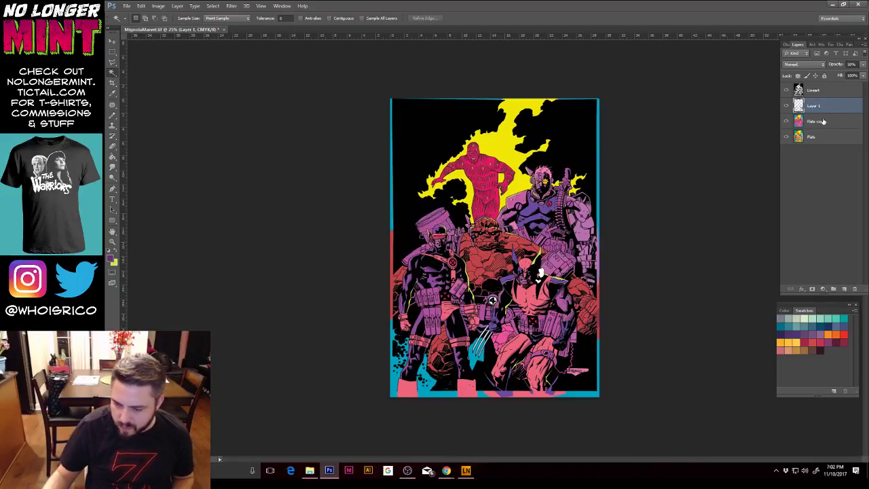
left_click(822, 121)
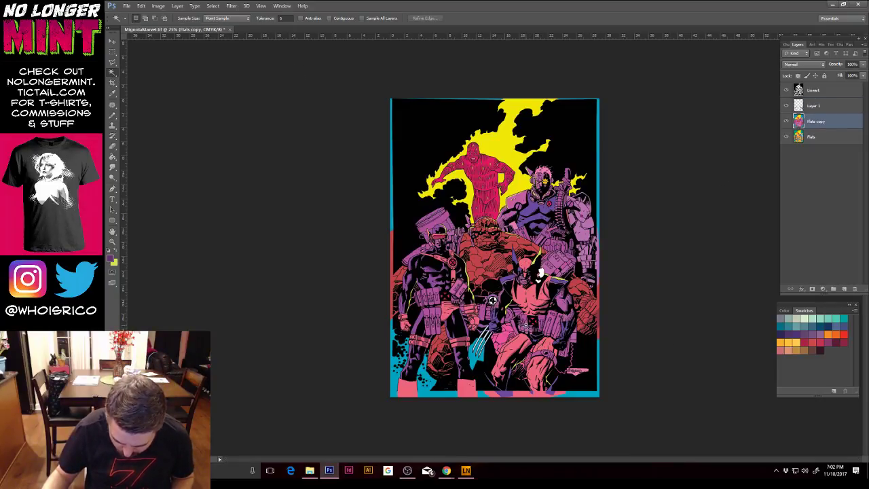
left_click(526, 328)
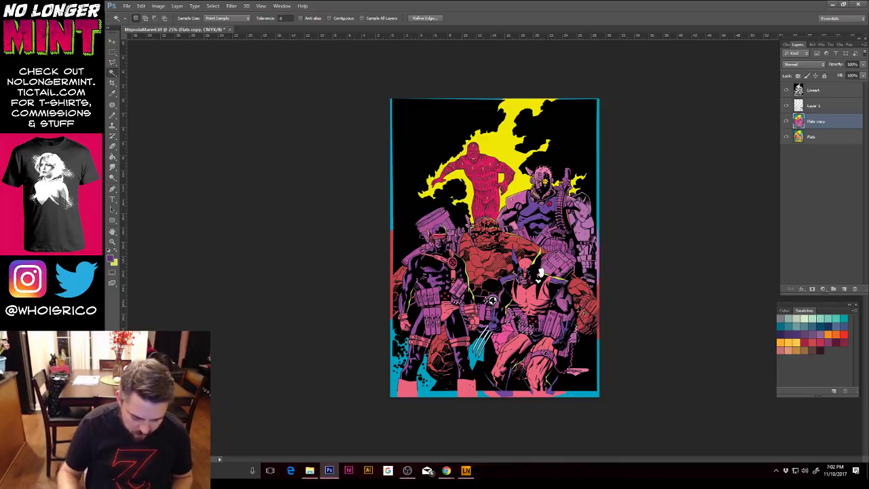
key("ctrl+d")
key("ctrl+u")
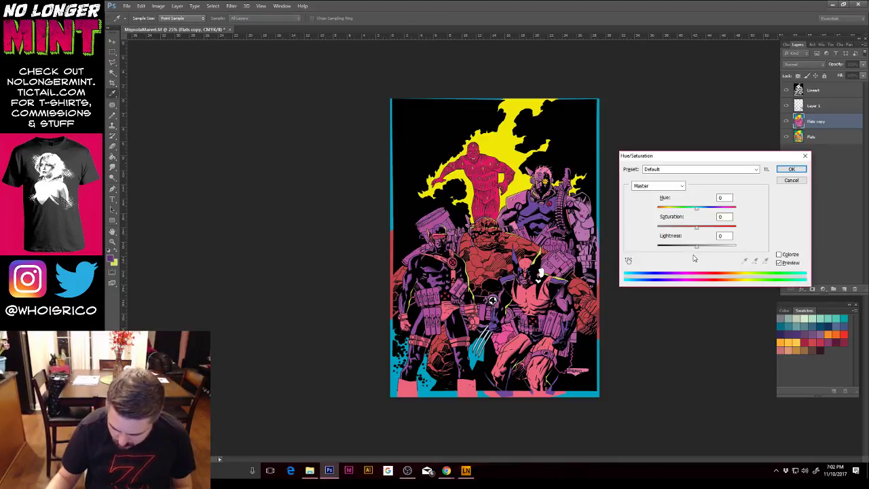
left_click(709, 249)
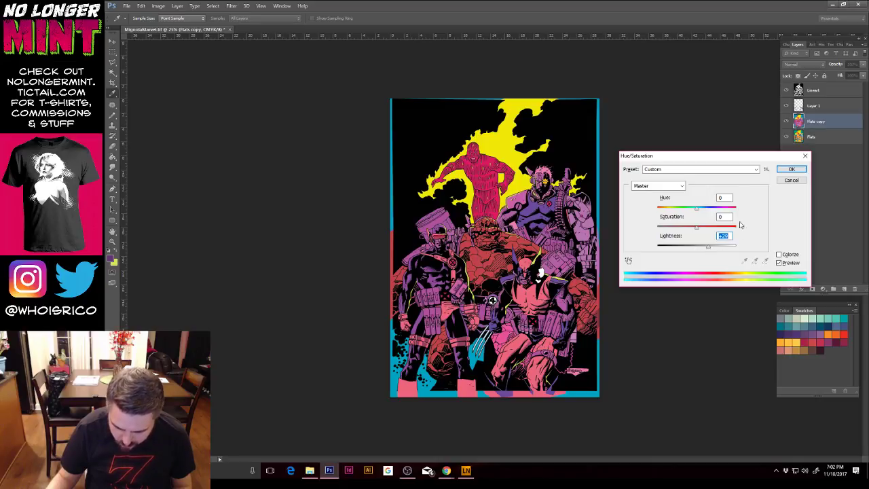
left_click(790, 169)
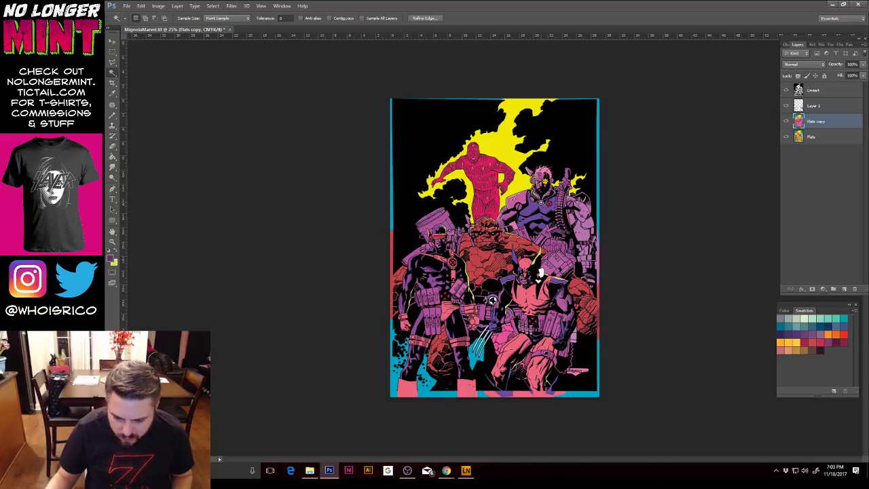
Step: Swap yellow into the foreground colour, return to the Flats copy layer and save the document
left_click(826, 108)
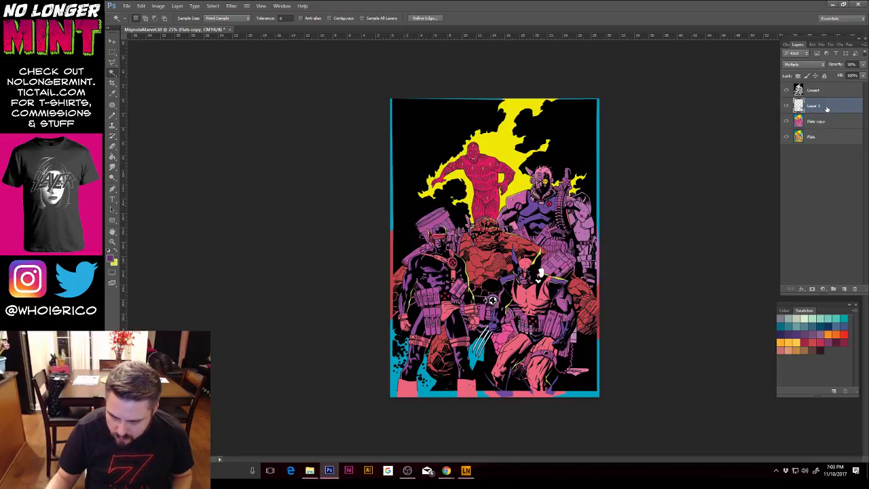
left_click(112, 158)
left_click(116, 253)
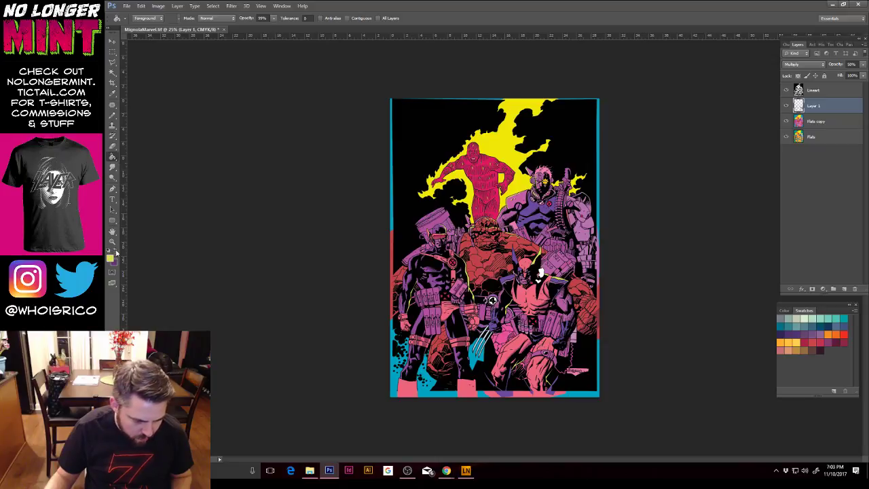
left_click(830, 125)
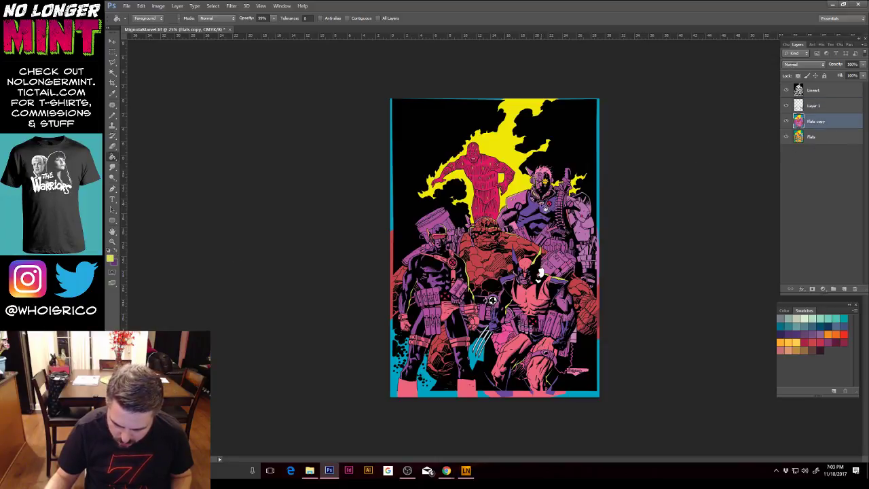
left_click(113, 52)
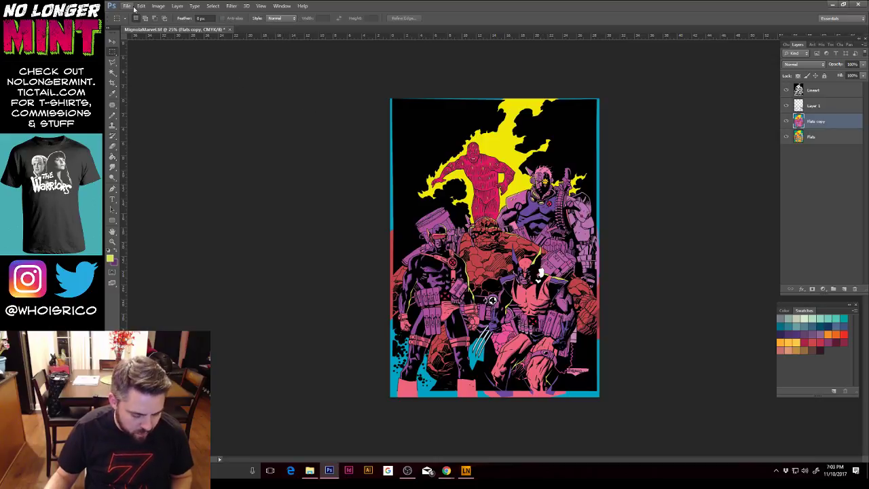
key("ctrl+s")
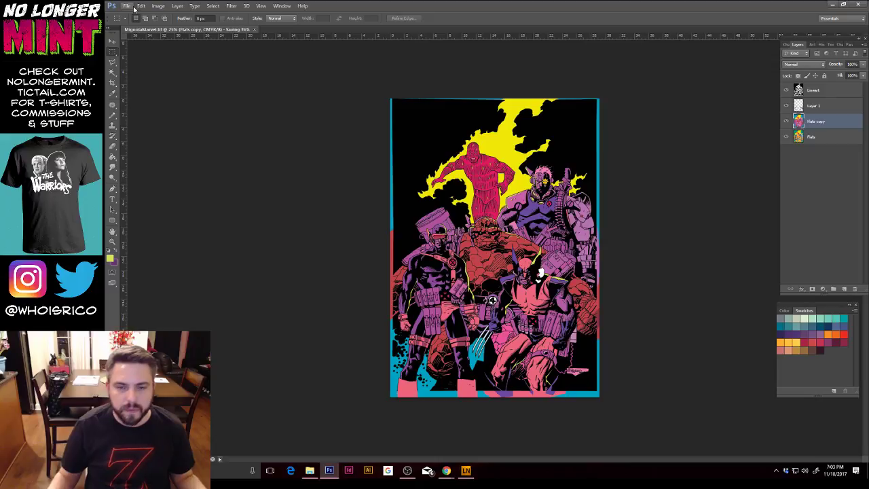
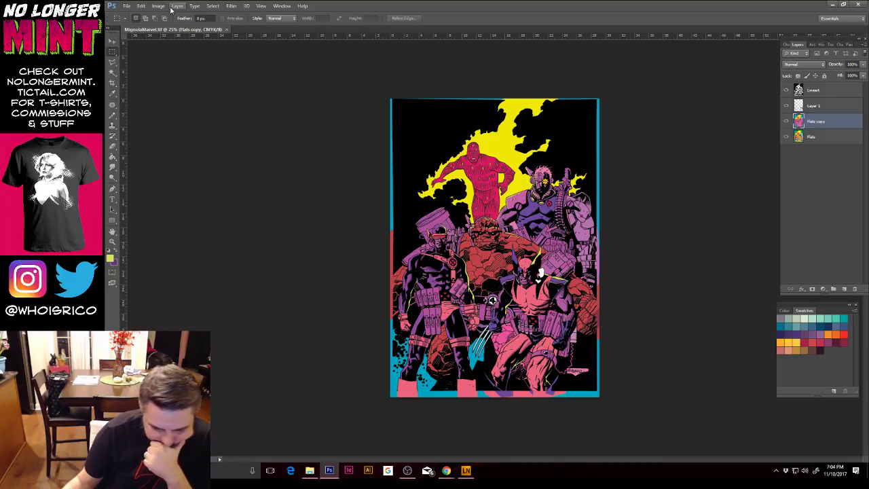
Step: Try the Pencil presets Add Rough Chalk, Extra Rough Brush and Big Dry over the Thing's shoulder on Flats copy
left_click(112, 241)
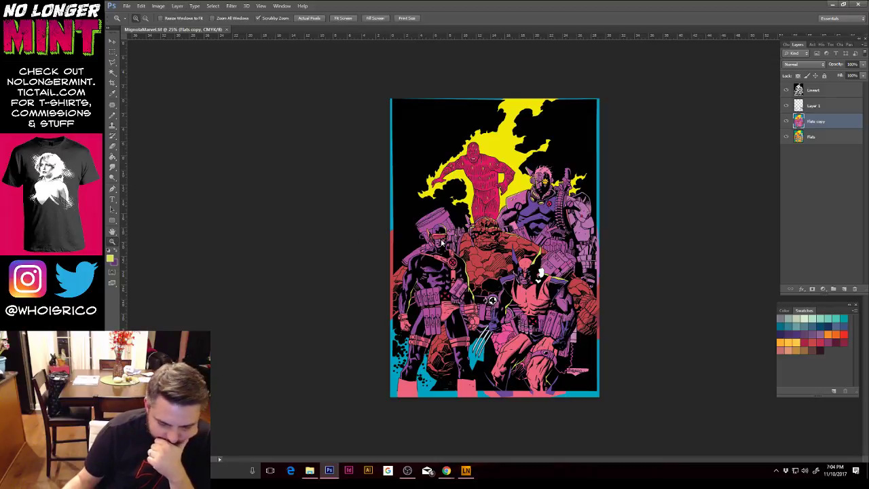
left_click_drag(506, 226, 553, 230)
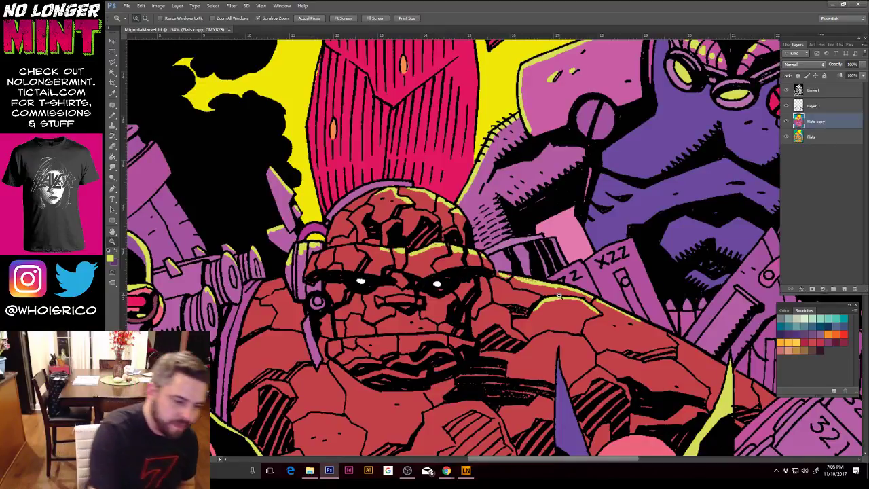
left_click(114, 115)
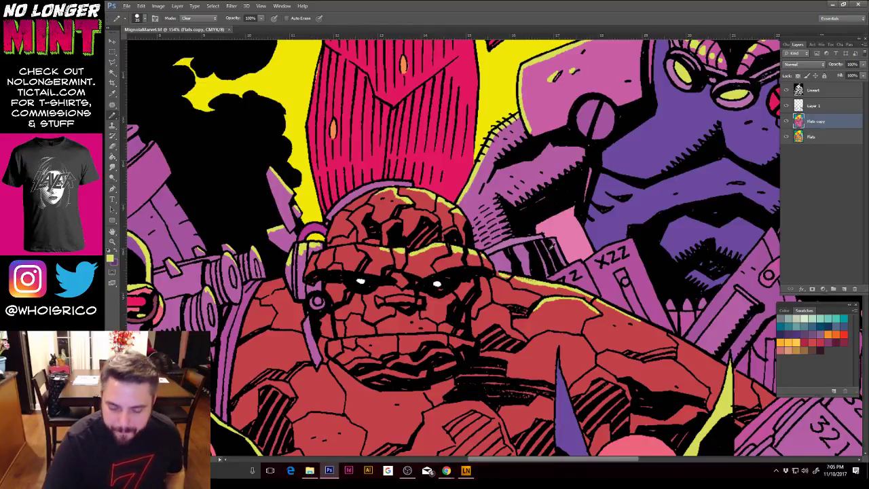
right_click(522, 273)
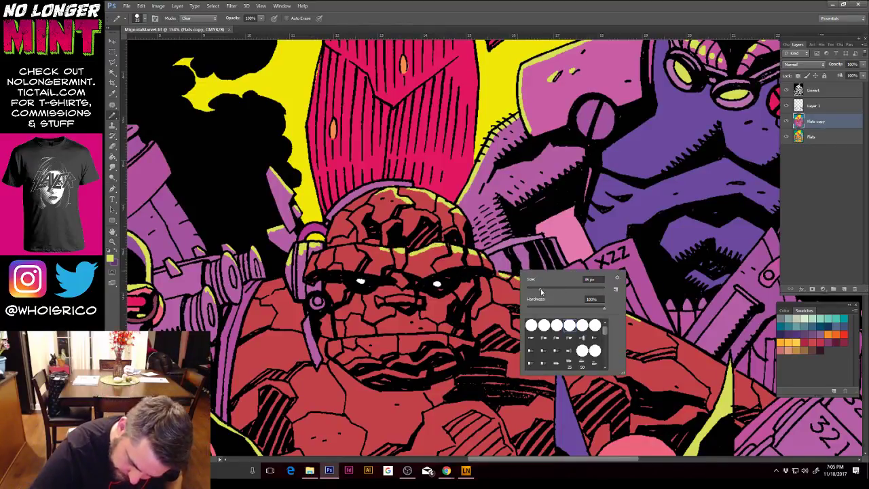
left_click(822, 44)
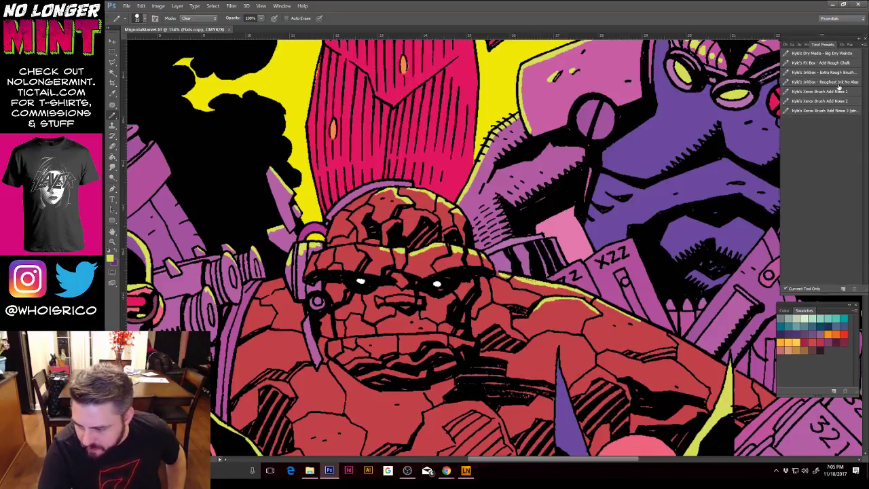
left_click(839, 64)
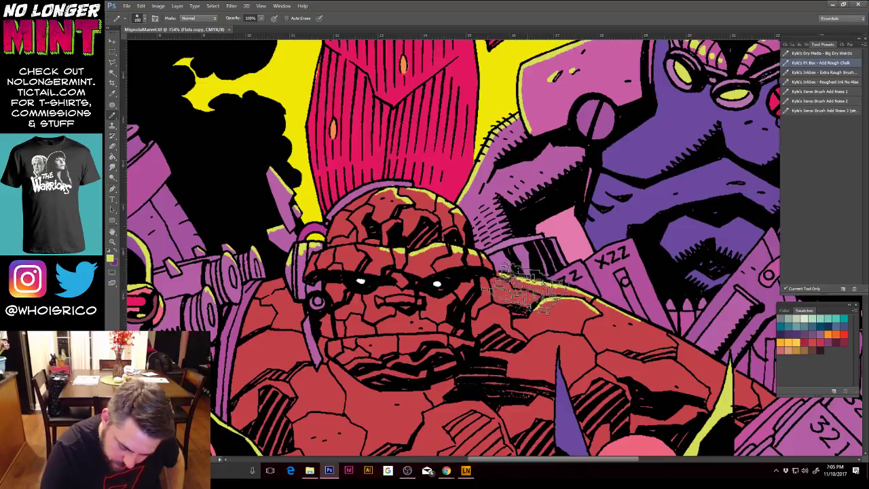
left_click(836, 73)
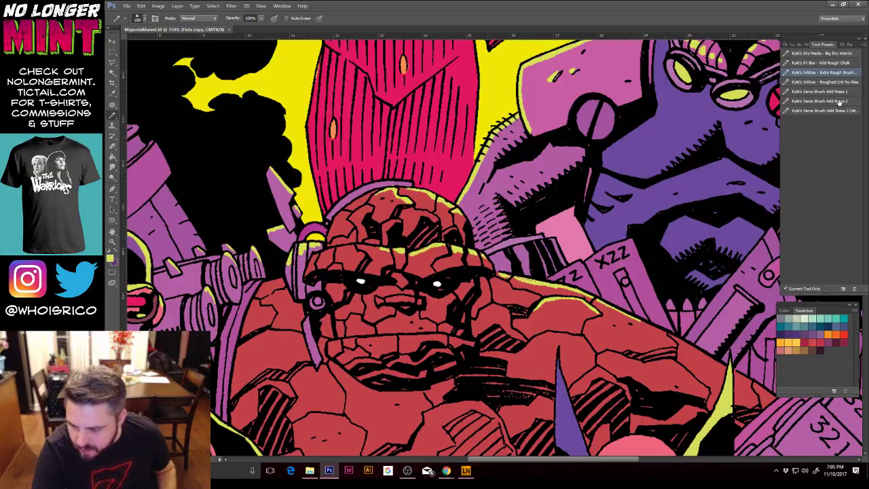
left_click(835, 54)
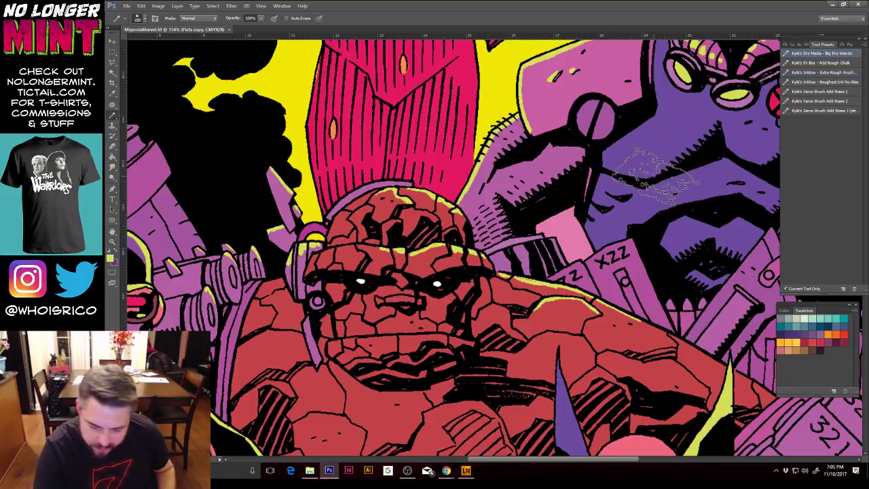
right_click(548, 316)
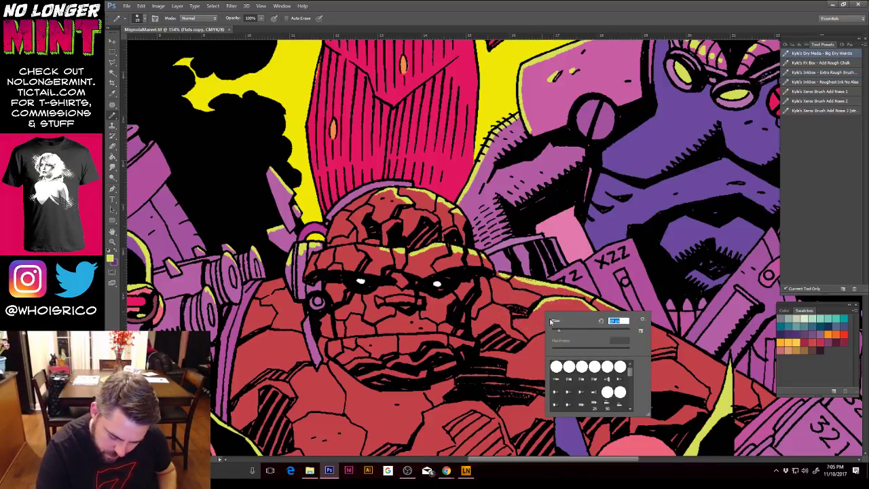
left_click(524, 328)
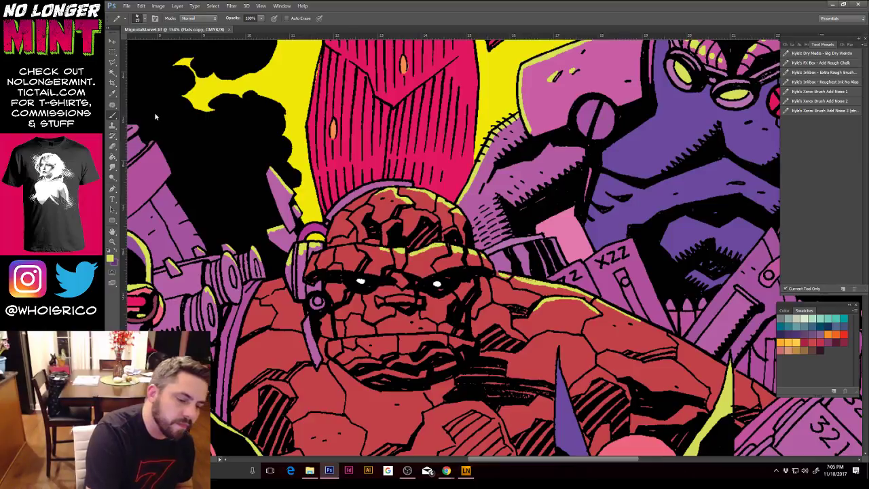
Step: Switch to the Brush and test Kyle's Drawing Box Nupastel preset at a reduced size on the Thing's shoulder
key("shift+b")
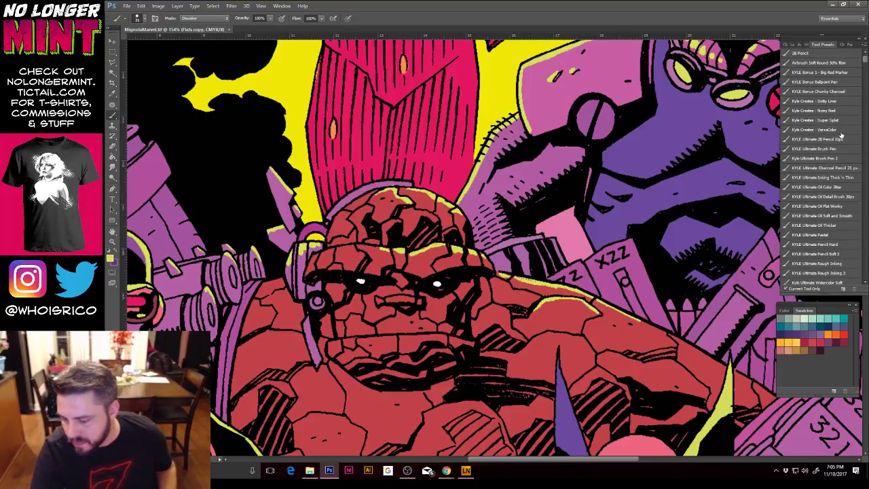
left_click(867, 163)
left_click(866, 165)
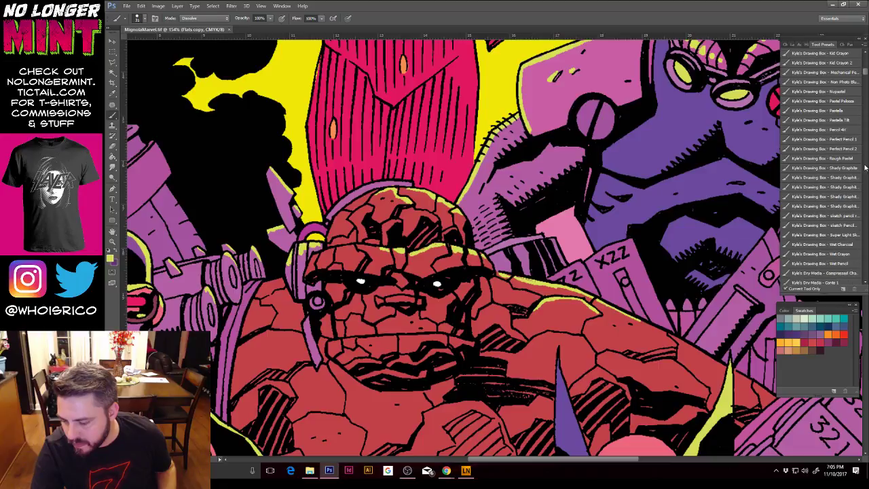
left_click(839, 91)
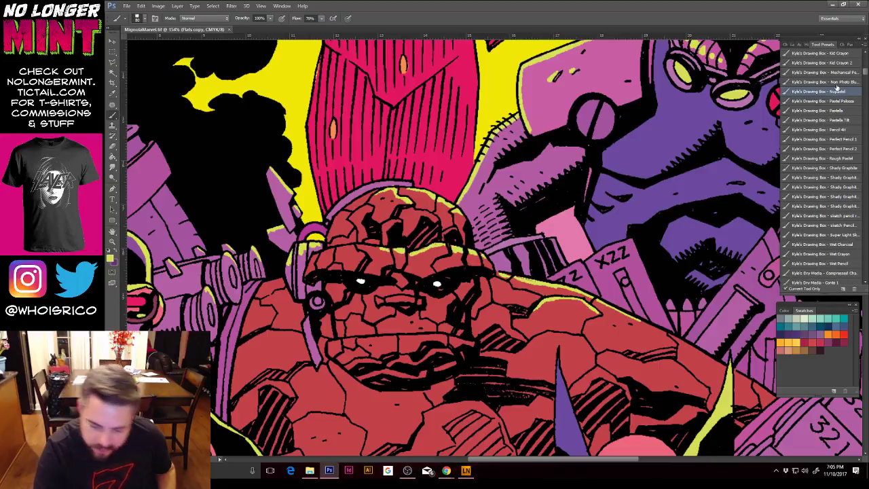
right_click(529, 295)
left_click(543, 313)
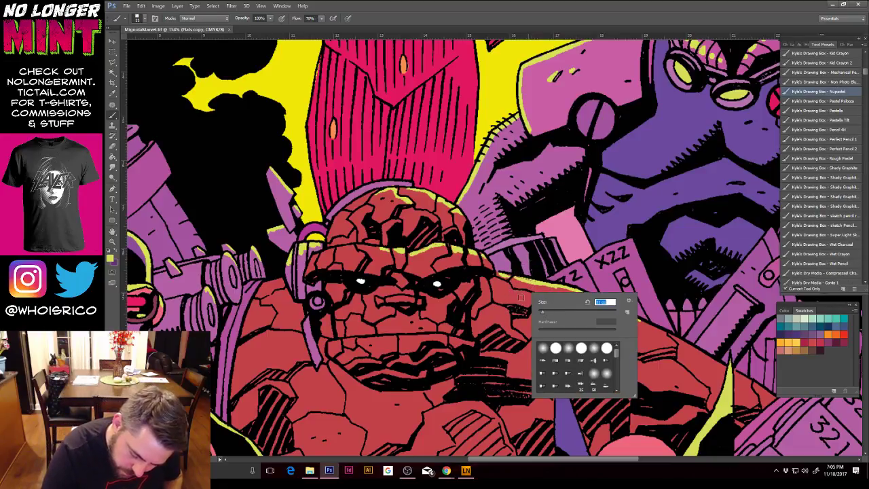
left_click_drag(517, 295, 537, 307)
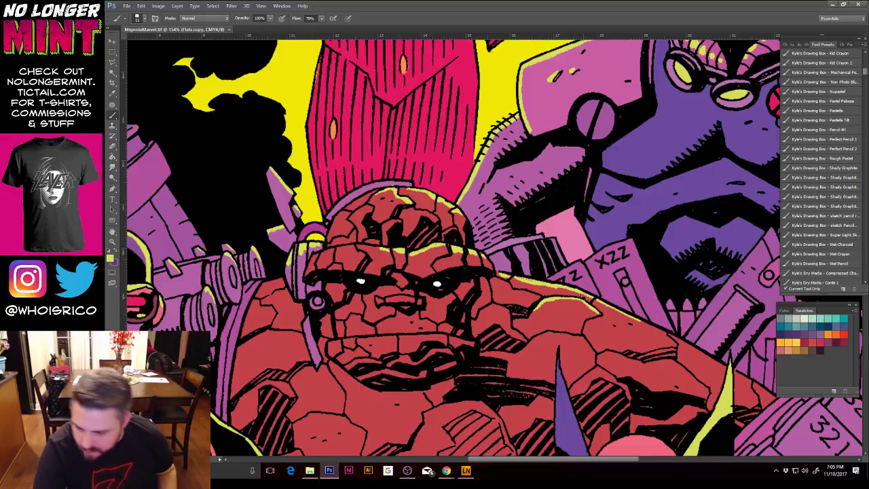
Step: Test yellow strokes with the Pastella and Pastel Palooza brush presets on the Thing's shoulder, undoing each one
left_click(842, 110)
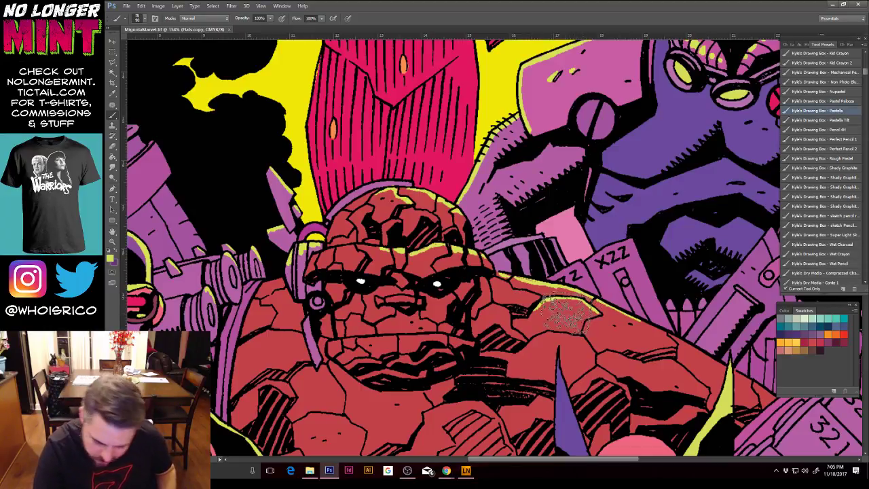
left_click_drag(567, 312, 597, 331)
key("ctrl+z")
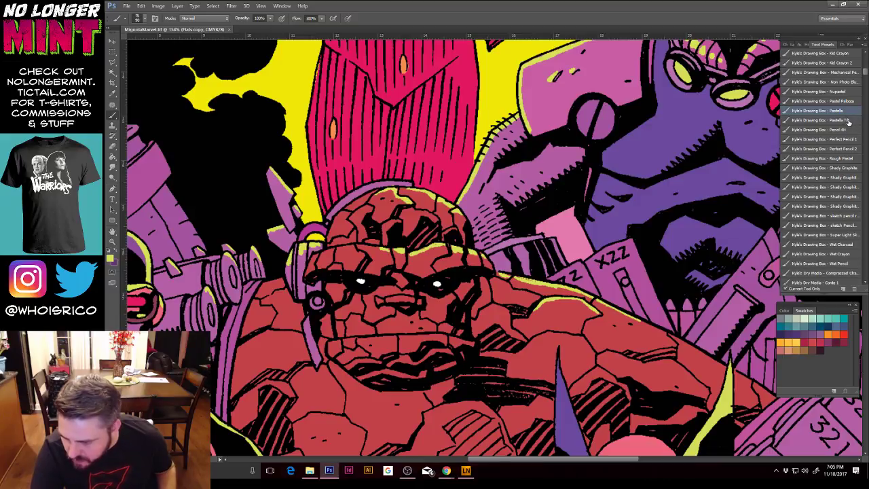
left_click(842, 101)
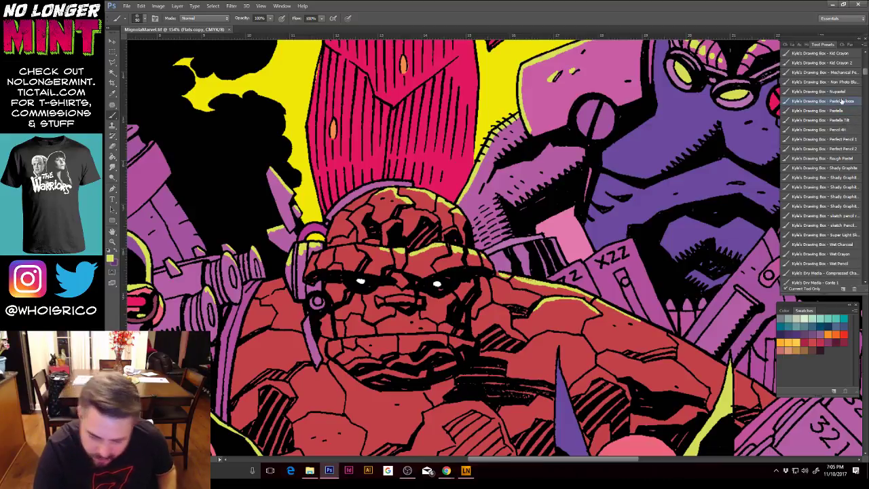
left_click_drag(551, 314, 582, 325)
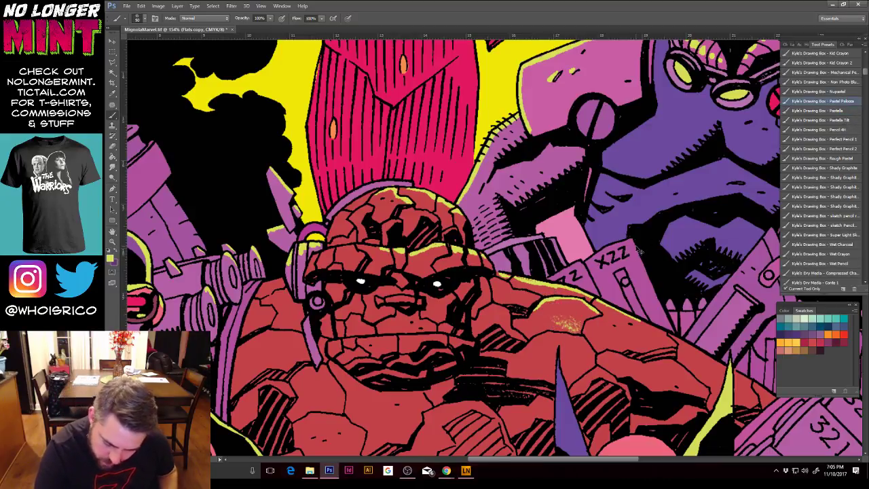
key("ctrl+z")
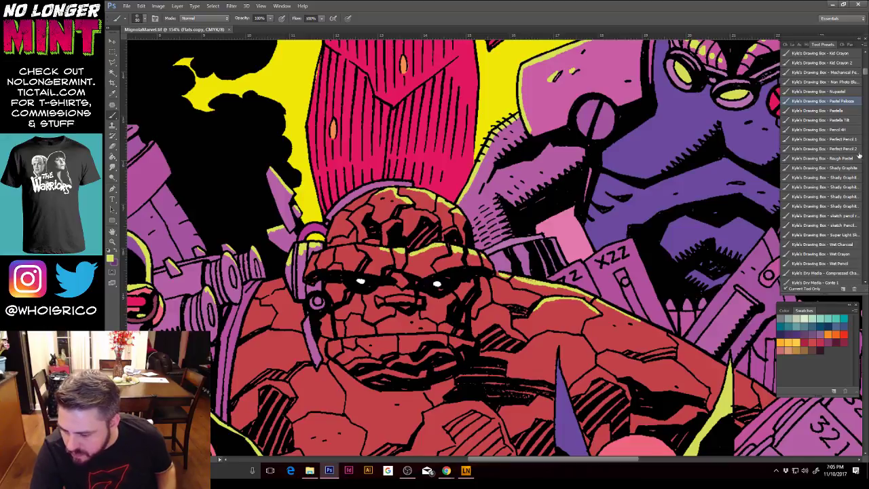
Step: Try the Shady Graphite, Perfect Pencil 1 and Perfect Pencil 2 brush presets with yellow strokes near the Thing's shoulder, undoing the tests
left_click(841, 168)
left_click_drag(621, 303, 642, 265)
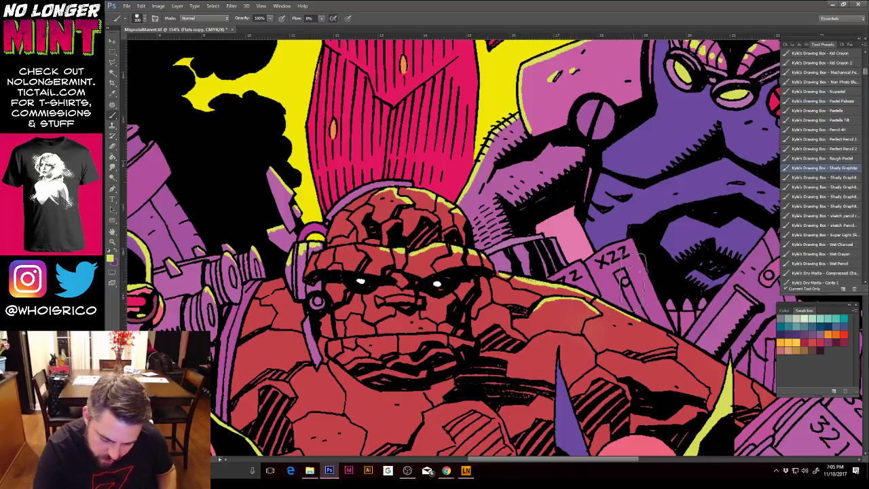
key("ctrl+s")
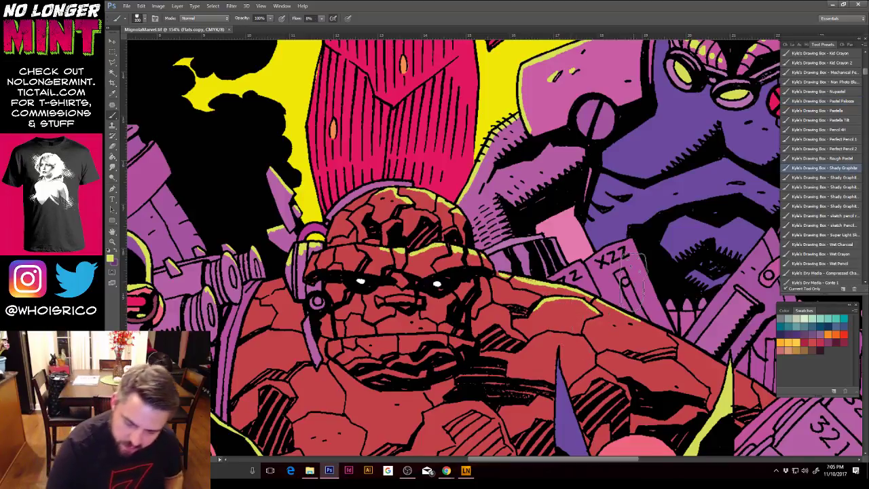
key("ctrl+z")
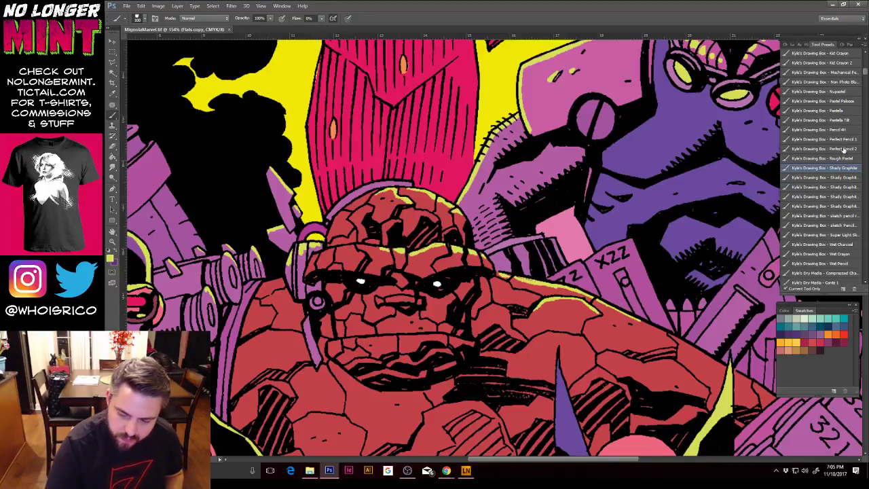
left_click(842, 139)
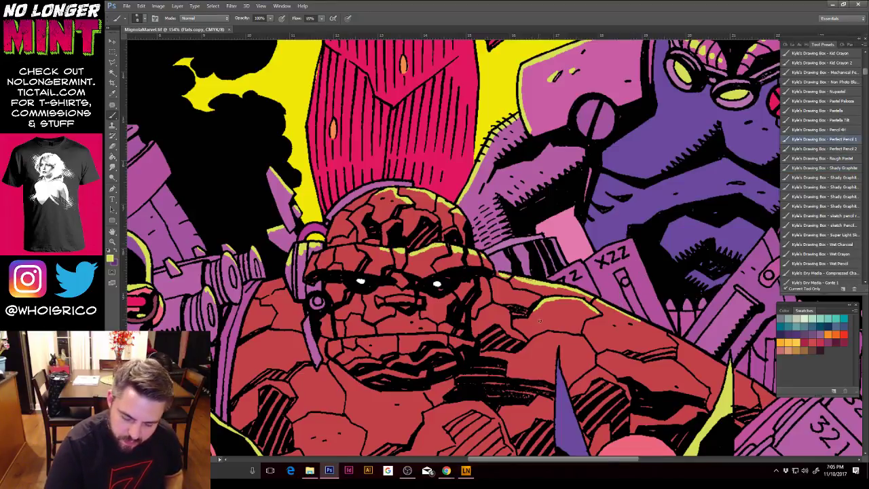
left_click(846, 149)
left_click_drag(600, 329, 630, 349)
key("ctrl+z")
Step: Test yellow strokes with the Rough Pastel and Wet Charcoal brush presets on the Thing's shoulder, undoing each one
left_click(836, 159)
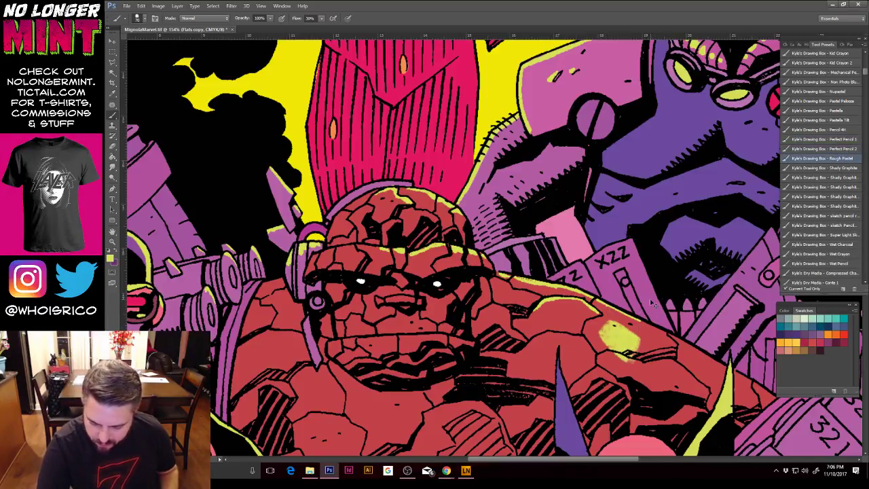
key("ctrl+z")
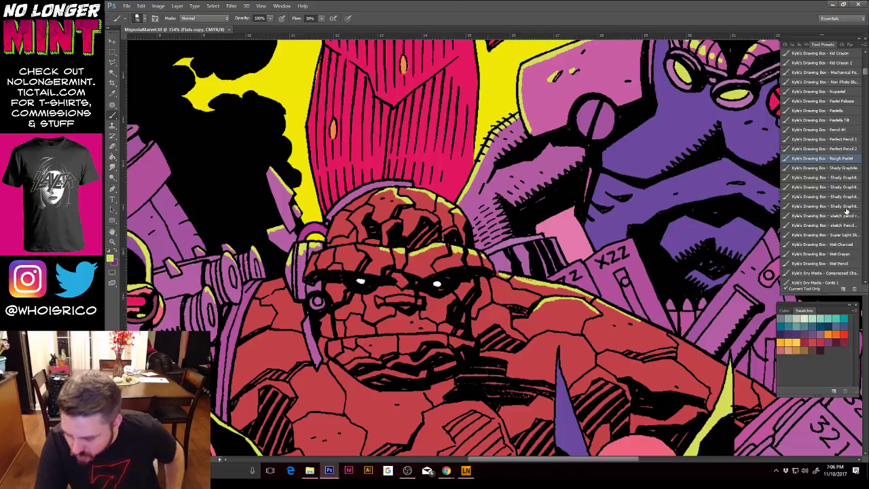
left_click(844, 244)
left_click_drag(538, 319, 611, 353)
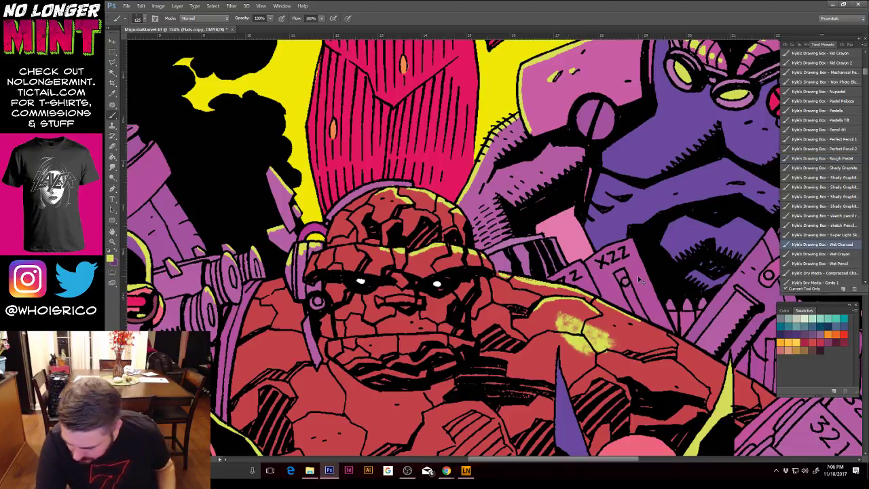
key("ctrl+z")
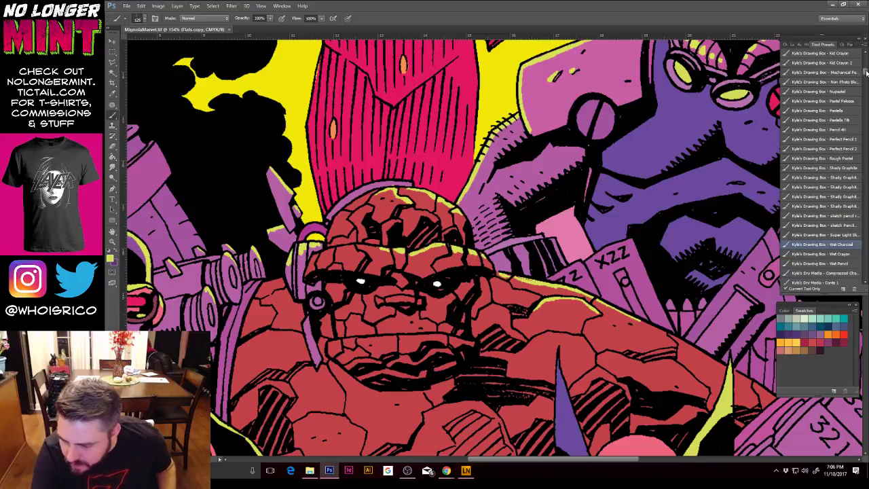
Step: Try the Graphite Control, Happy HB and Graphite Stick brush presets on the Thing's shoulder and undo the test stroke
scroll(866, 70, "up", 4)
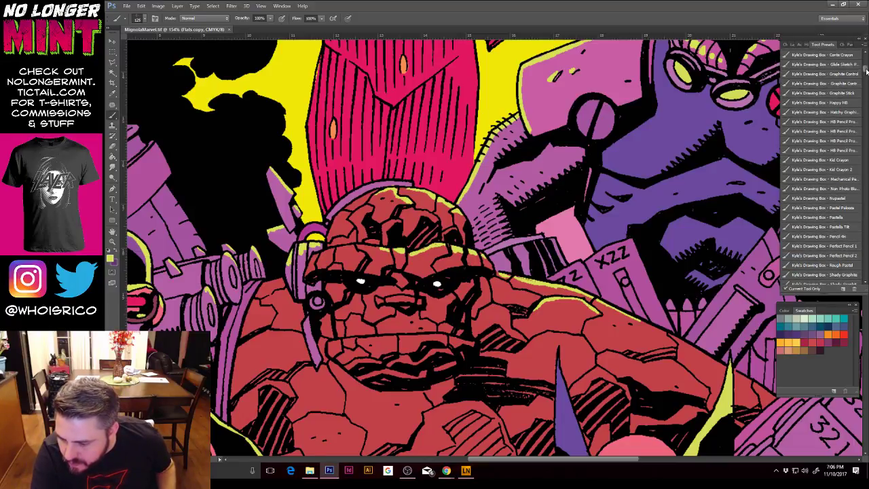
left_click(848, 83)
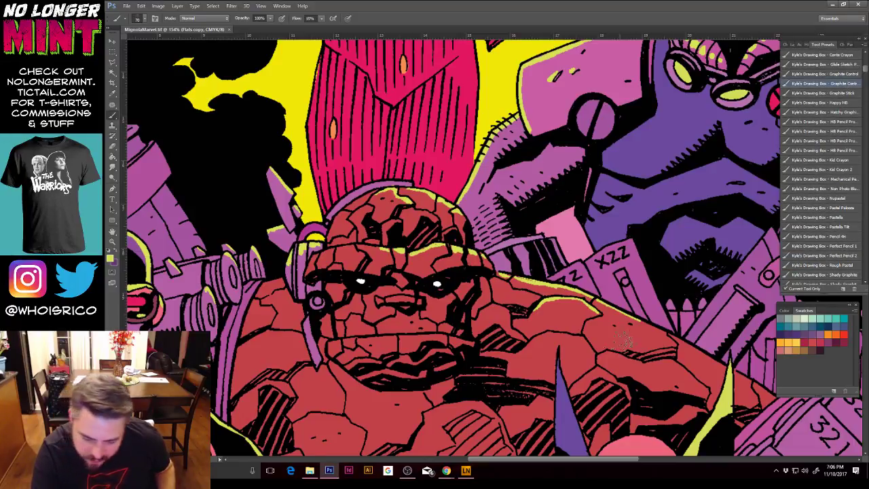
left_click(842, 102)
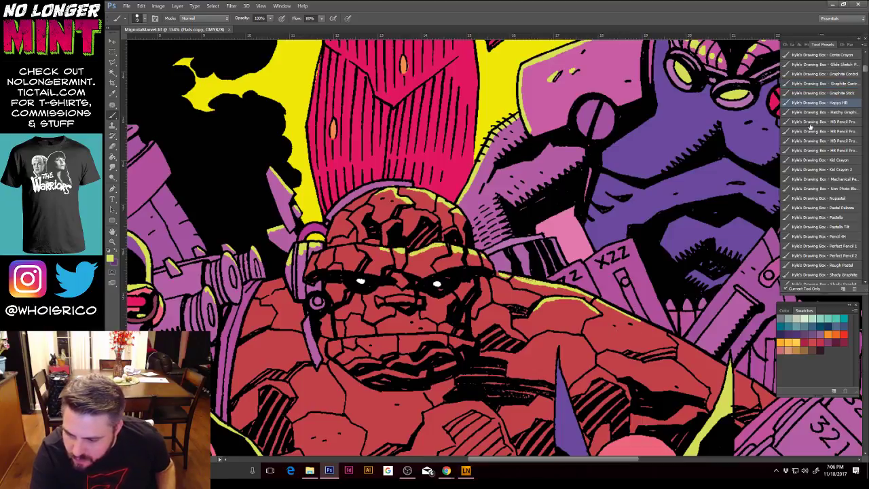
left_click(822, 92)
mouse_move(616, 315)
left_mouse_down()
mouse_move(598, 336)
mouse_move(587, 333)
mouse_move(634, 357)
mouse_move(625, 336)
left_mouse_up()
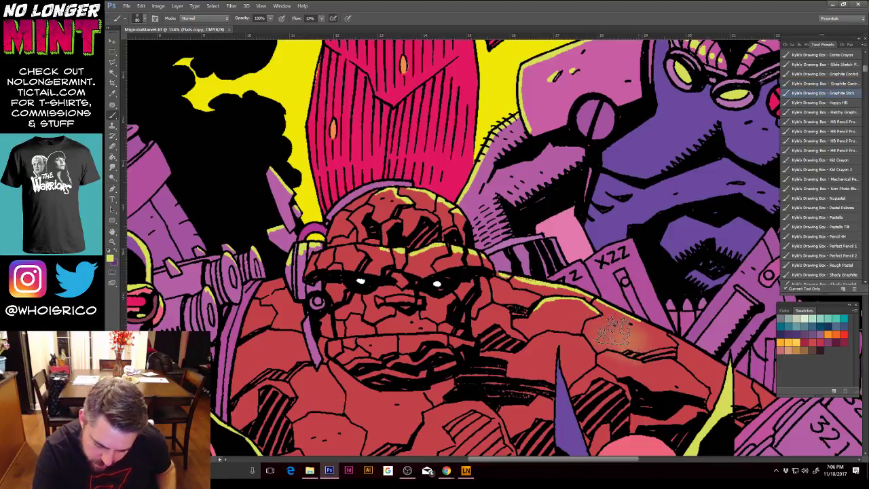
key("ctrl+z")
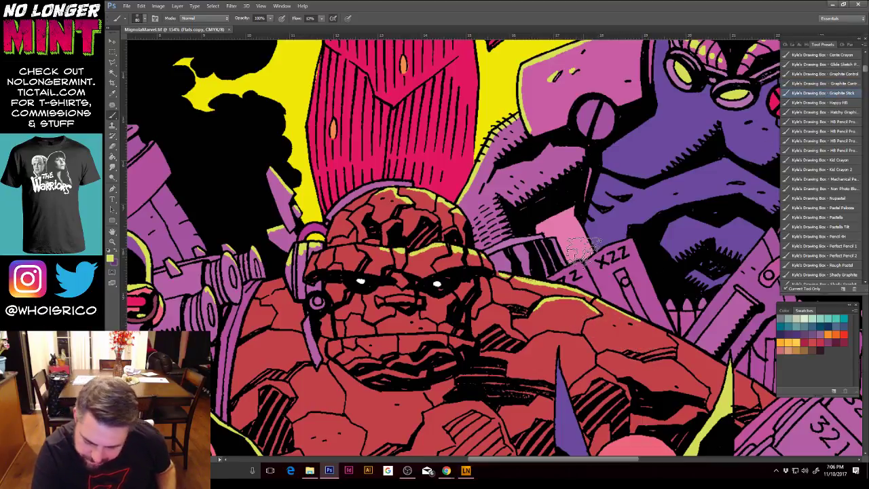
Step: Test the Glide Sketch and Conte Crayon brush presets in yellow on the Thing's shoulder, undoing each stroke
left_click(842, 65)
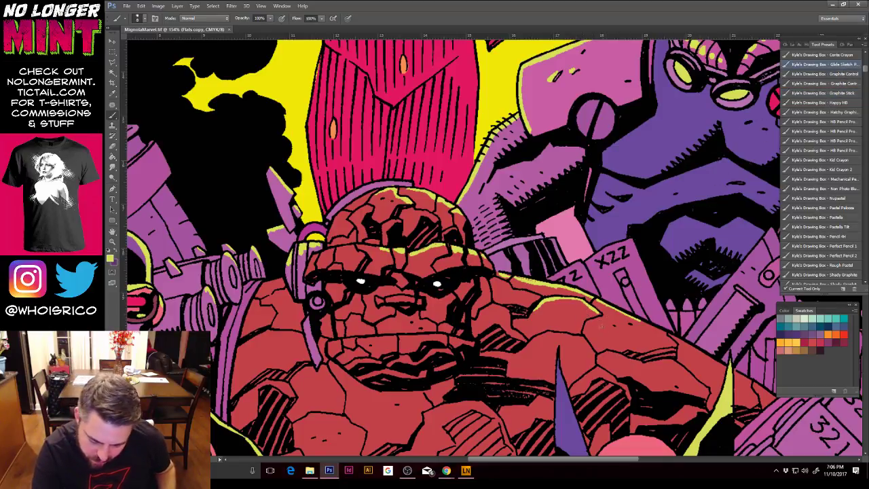
mouse_move(604, 328)
left_mouse_down()
mouse_move(629, 351)
mouse_move(645, 338)
left_mouse_up()
key("ctrl+z")
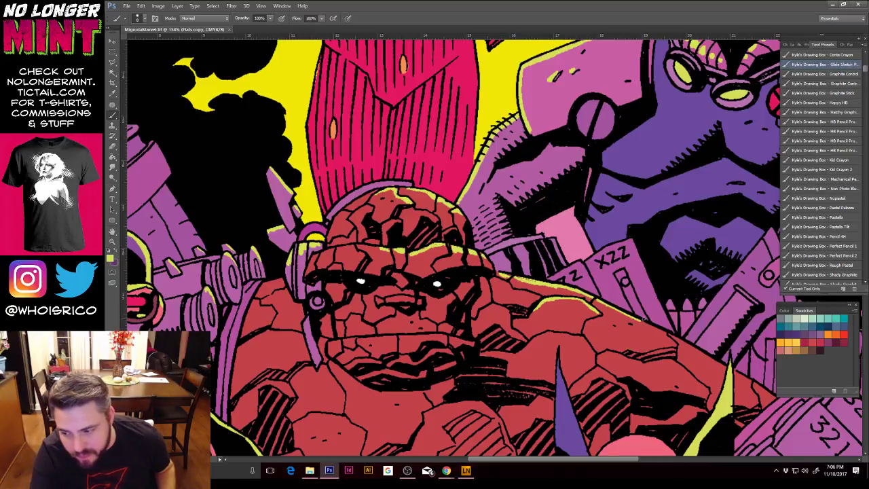
left_click(822, 54)
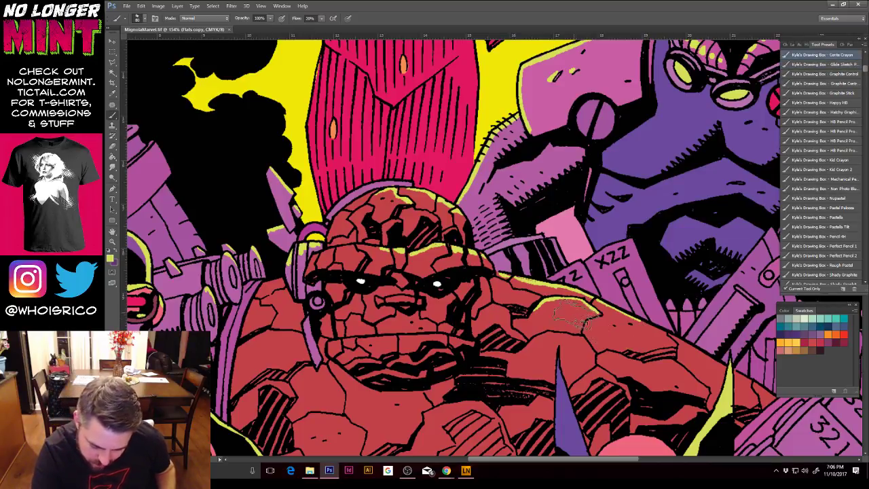
left_click_drag(574, 314, 618, 349)
key("ctrl+z")
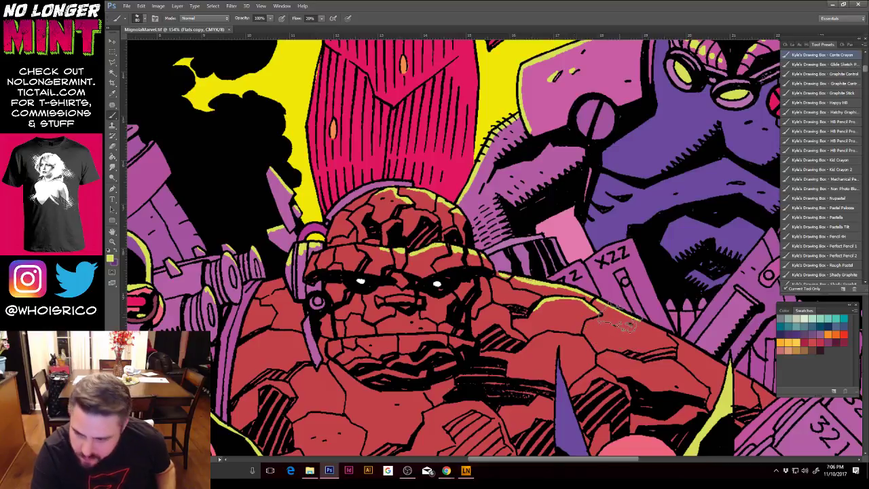
Step: Compare yellow test strokes from the China Marker 2 and China Marker brush presets on the Thing's shoulder
left_click_drag(865, 73, 866, 70)
scroll(866, 70, "up", 5)
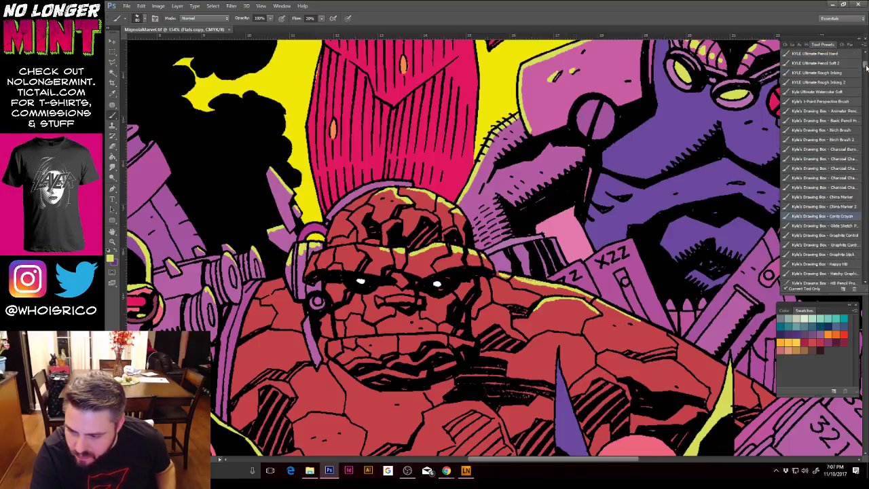
left_click(814, 193)
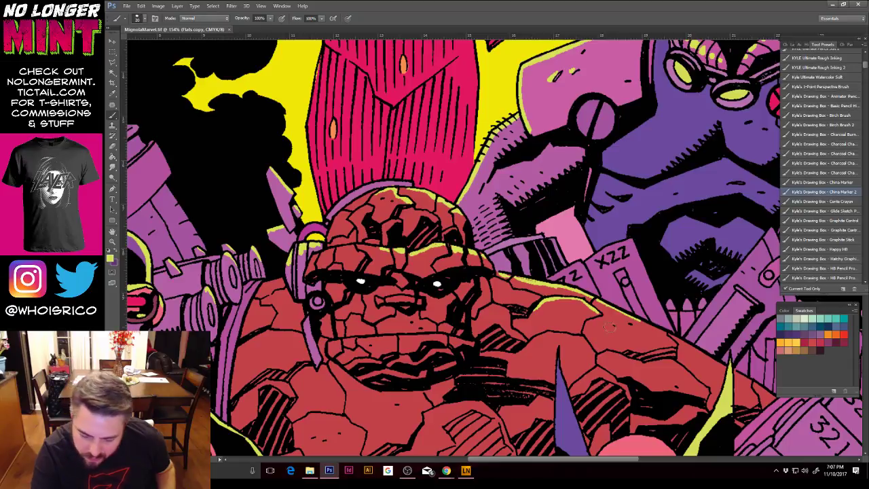
left_click_drag(610, 328, 644, 350)
key("ctrl+z")
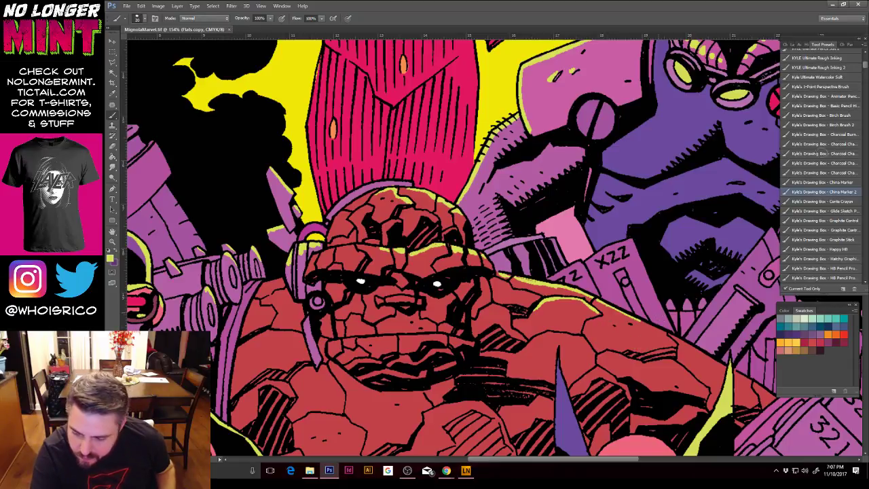
left_click(827, 182)
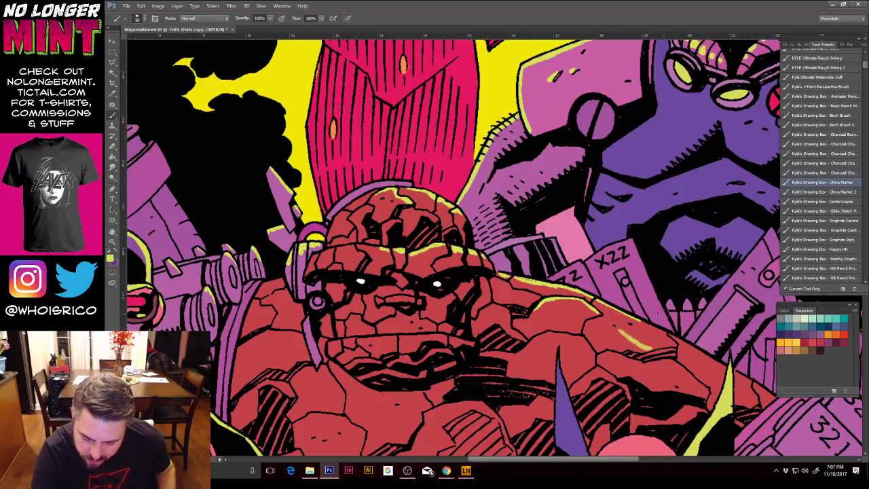
Step: Build up yellow highlights on the Thing's brow with the China Marker 2 preset at 12 px, resampling yellow from his head
left_click(840, 192)
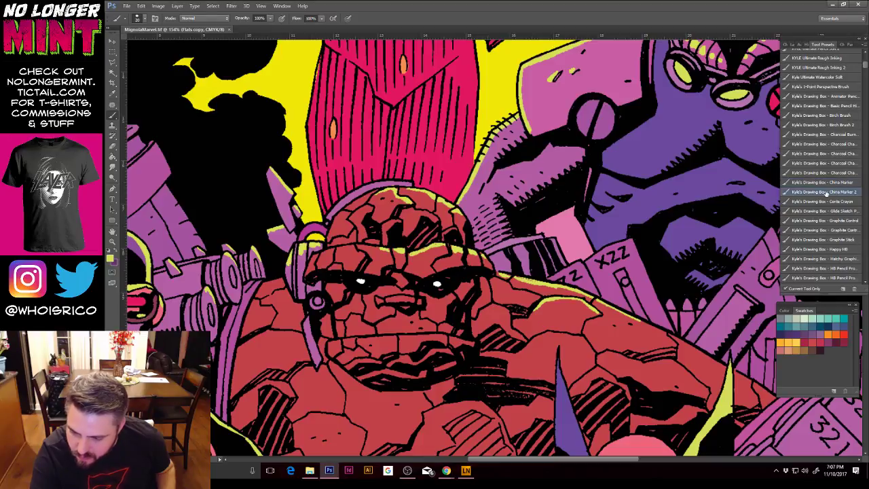
right_click(540, 297)
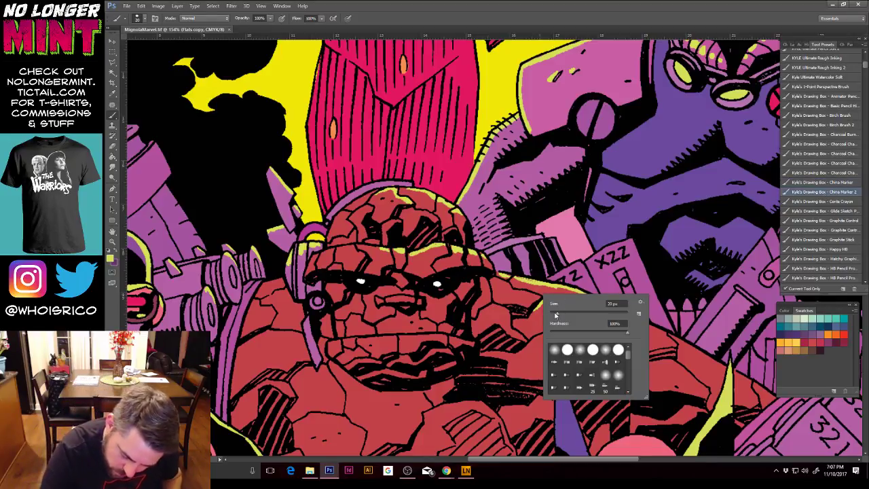
key("Return")
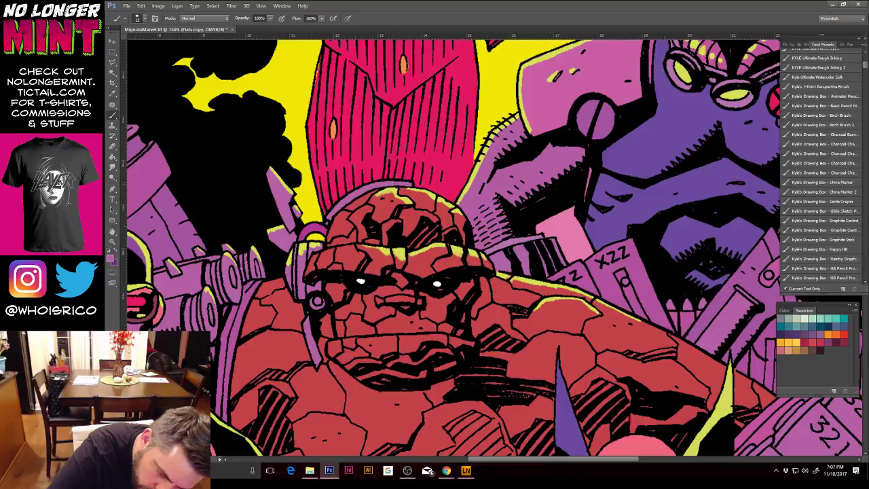
left_click(397, 188, "alt")
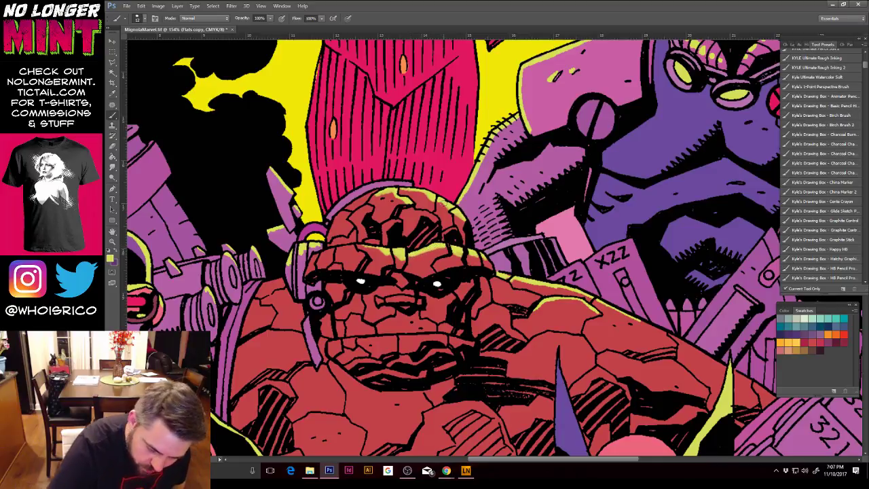
Step: Reduce the brush size and paint a yellow rim light along the upper edge of the Thing's shoulder down to Wolverine's mask
right_click(449, 216)
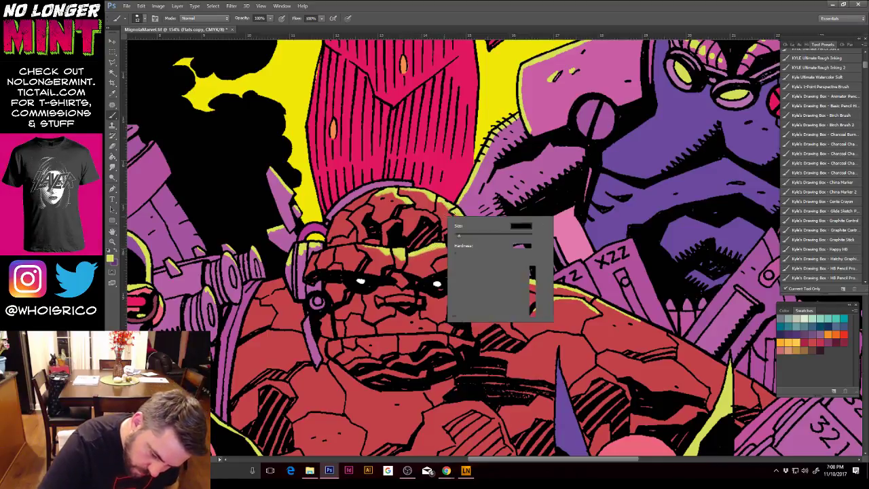
key("Return")
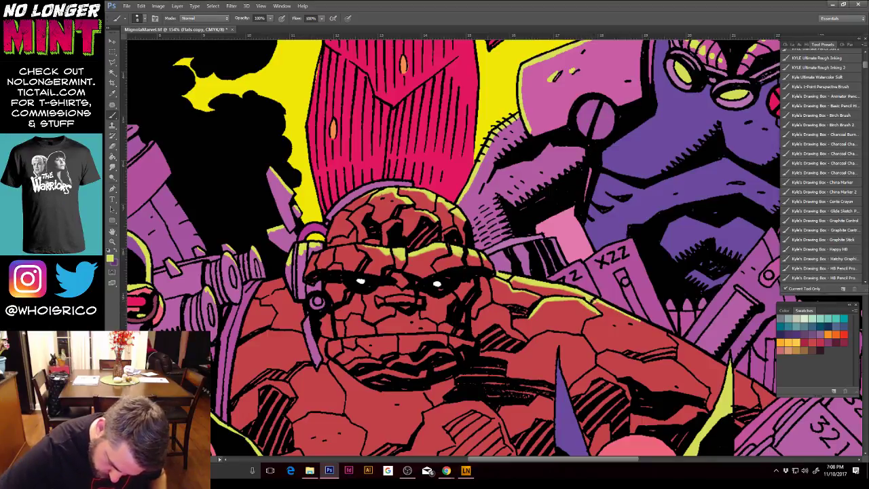
mouse_move(616, 310)
left_mouse_down()
mouse_move(594, 301)
mouse_move(675, 341)
left_mouse_up()
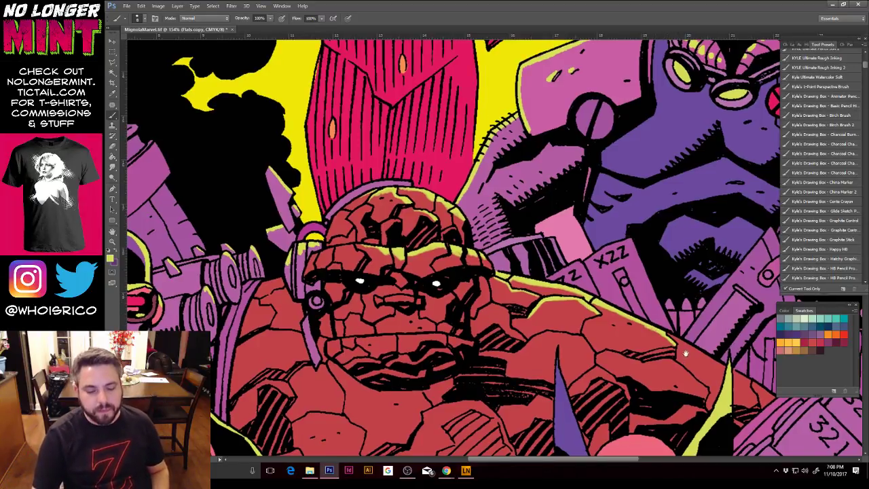
mouse_move(667, 335)
left_mouse_down()
mouse_move(724, 368)
mouse_move(678, 338)
mouse_move(715, 361)
left_mouse_up()
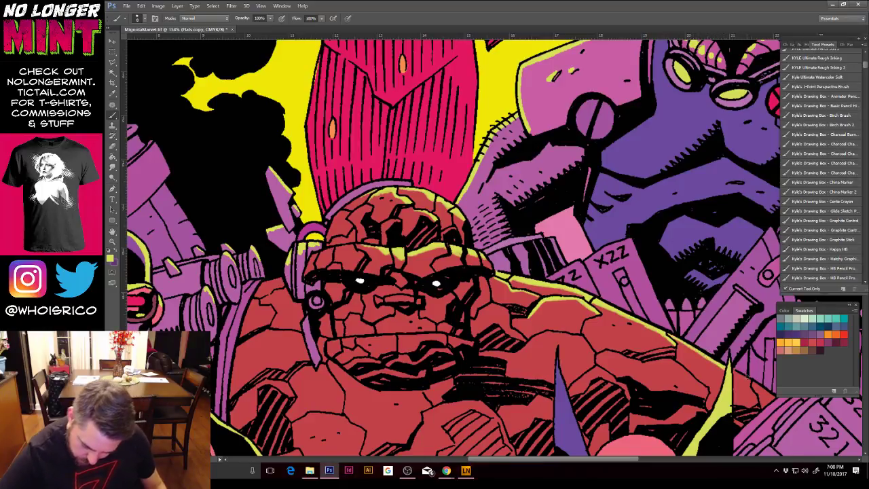
left_click_drag(735, 372, 749, 380)
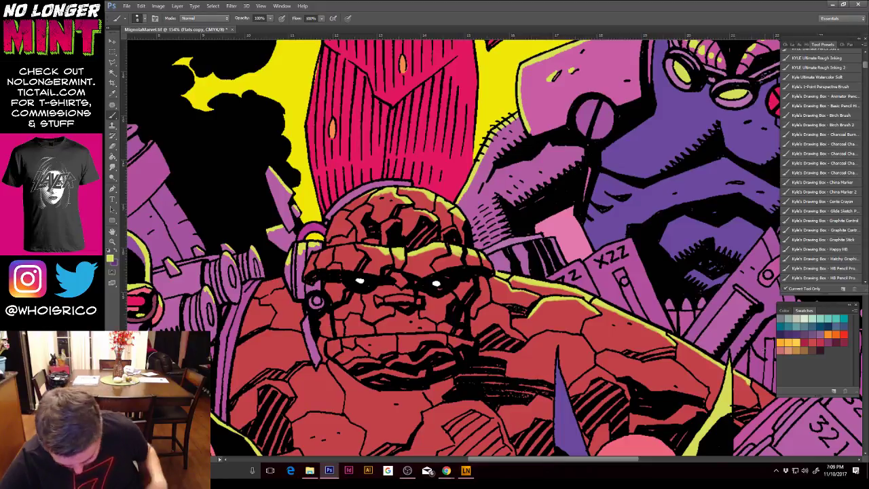
Step: Examine the yellow rim light across the whole group and compare it with an earlier brush state in the document history
key("ctrl+minus")
key("ctrl+minus")
key("ctrl+minus")
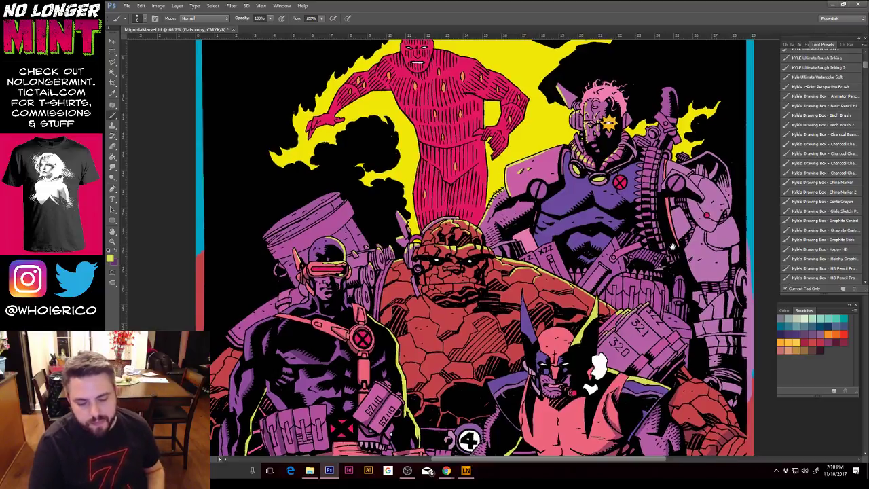
left_click_drag(666, 268, 671, 201)
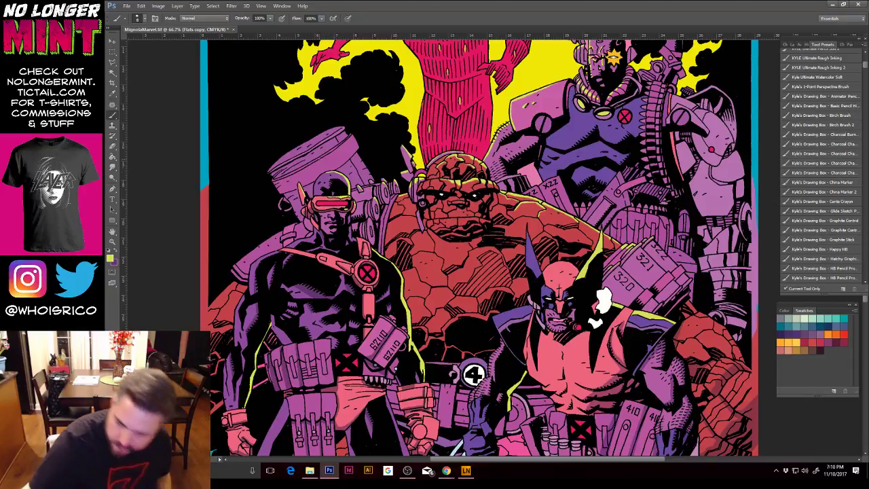
left_click(805, 45)
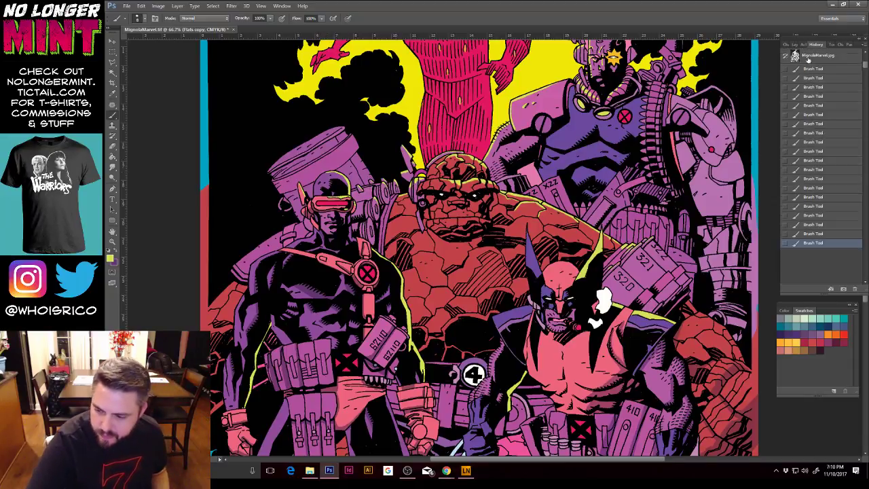
left_click(813, 224)
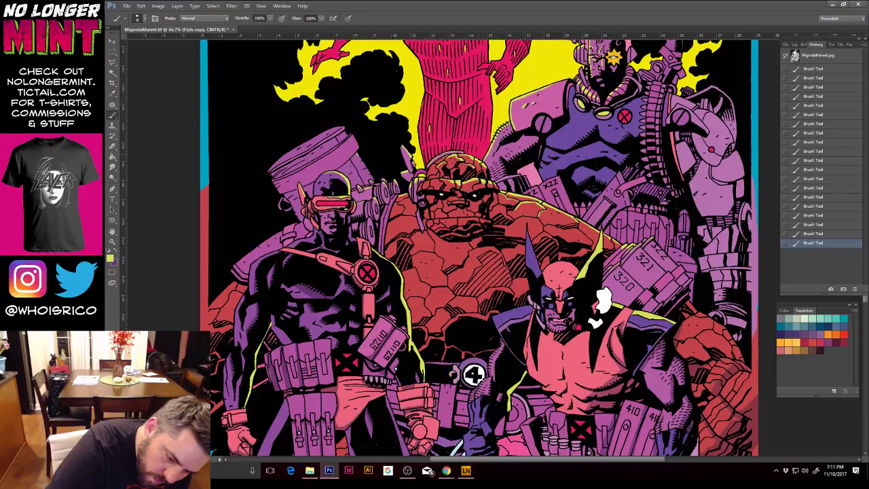
Step: Change the brush size and paint yellow rim light along the upper edges of the shoulder gear and barrel-shaped pack behind Cyclops
right_click(367, 165)
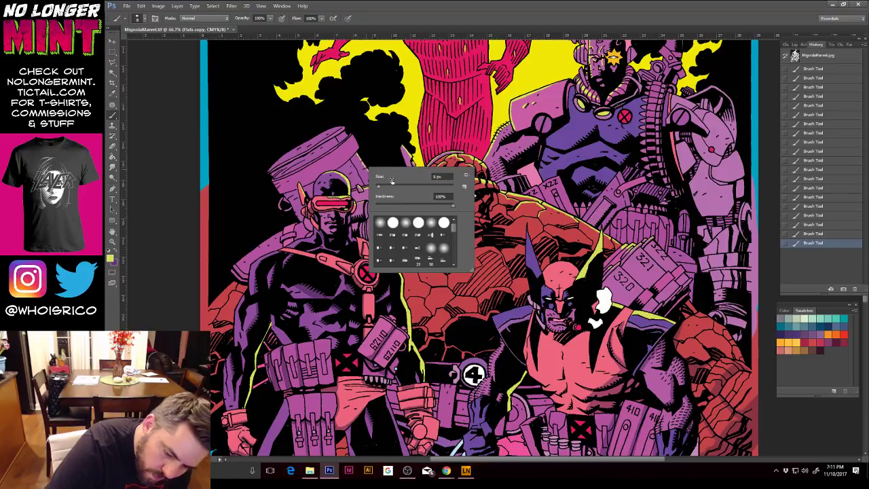
left_click(392, 184)
left_click(362, 157)
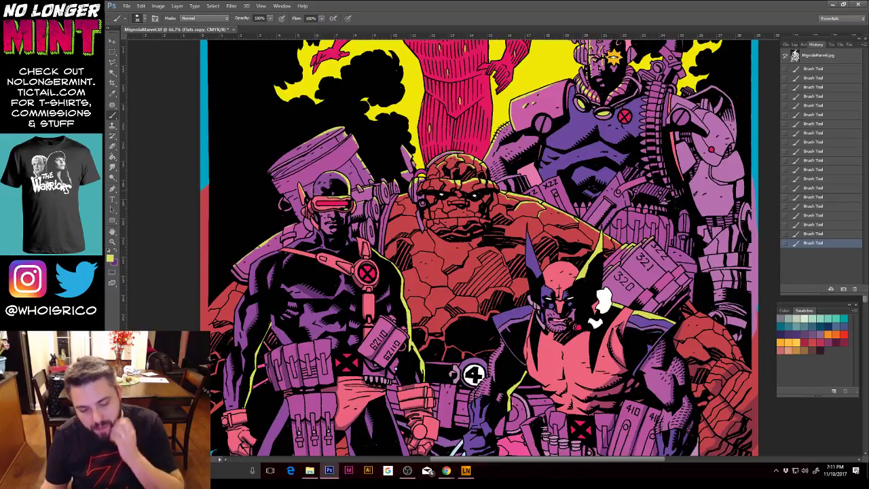
key("ctrl+minus")
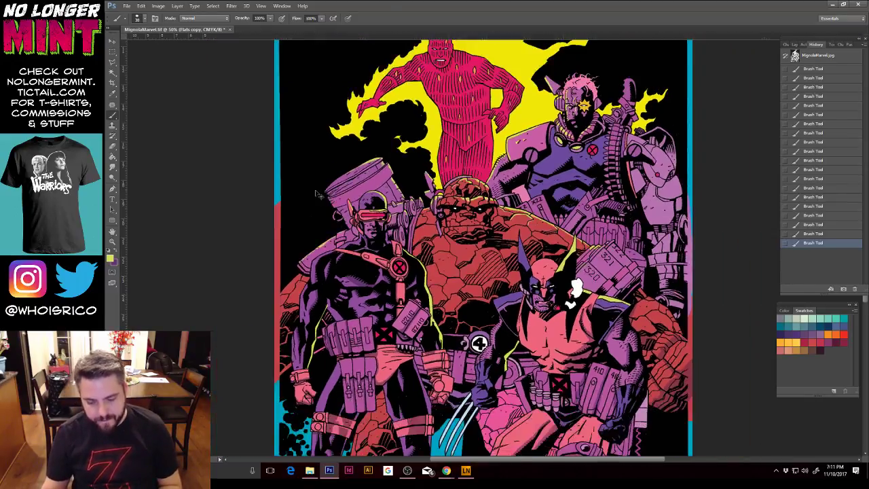
Step: Paint yellow rim light on Wolverine's head and shoulder pads with a 12 px brush, resampling yellow from his head's edge
key("ctrl+plus")
key("ctrl+plus")
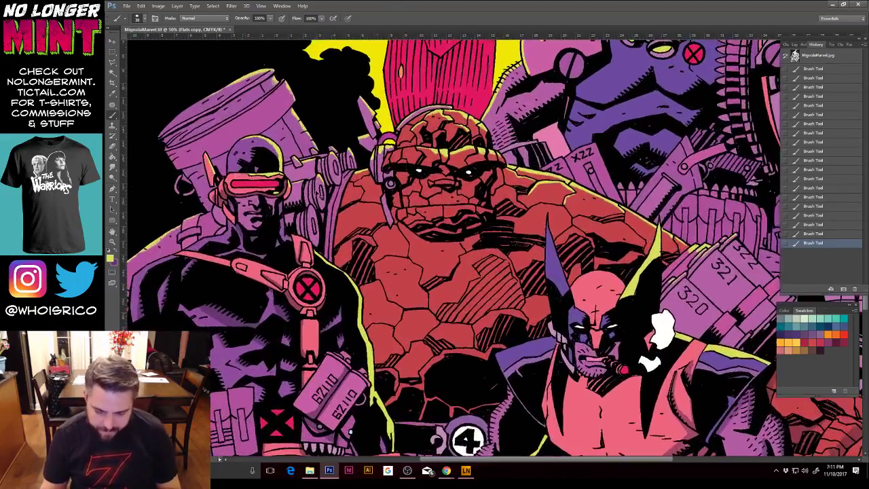
left_click_drag(611, 287, 474, 186)
right_click(615, 193)
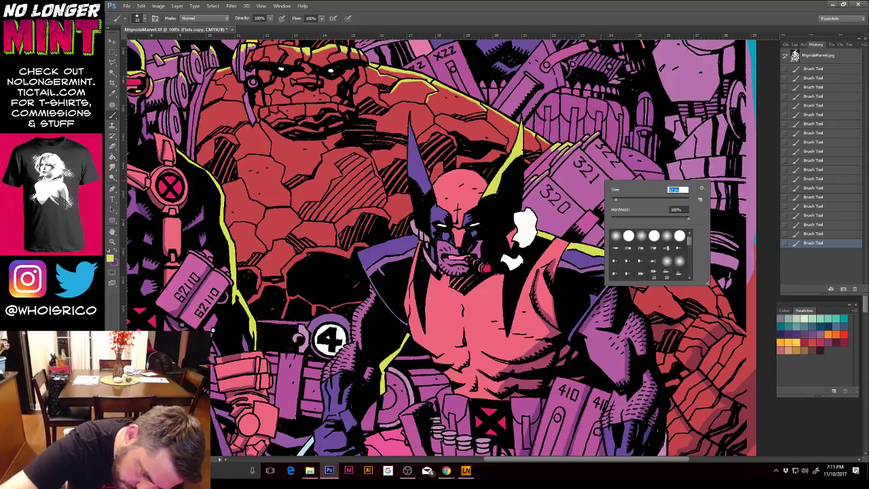
key("Return")
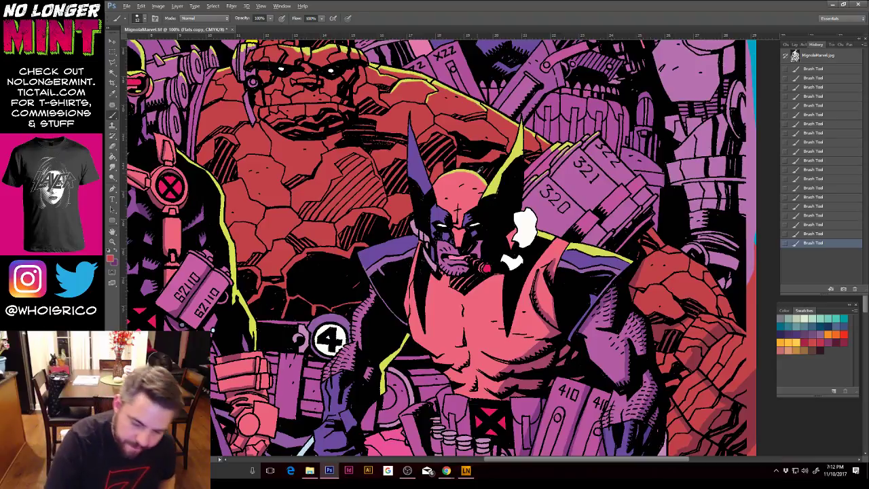
left_click(472, 173, "alt")
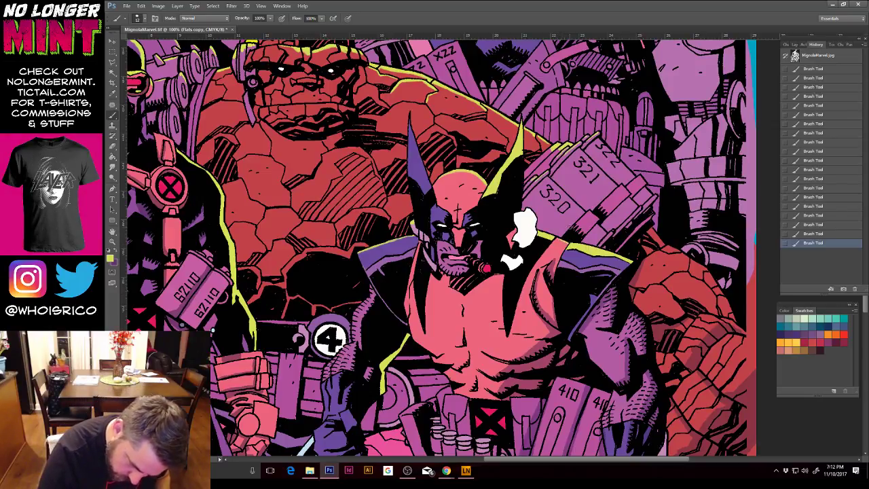
key("ctrl+minus")
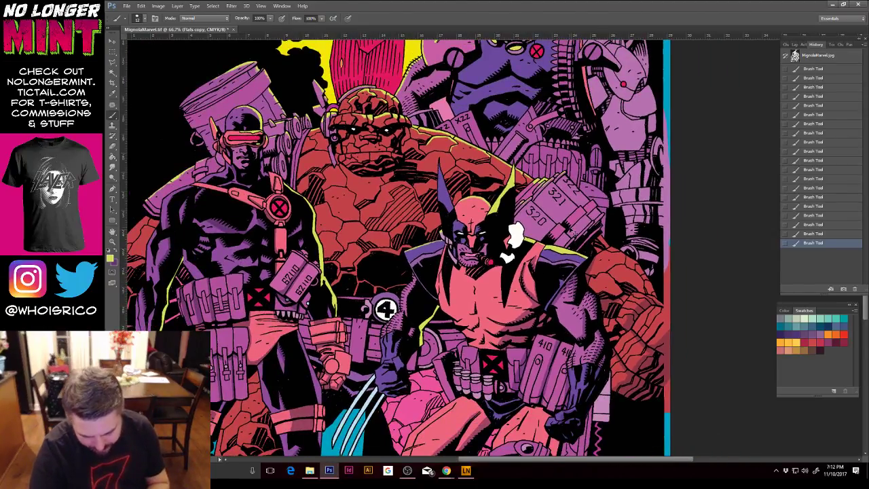
key("ctrl+minus")
key("ctrl+minus")
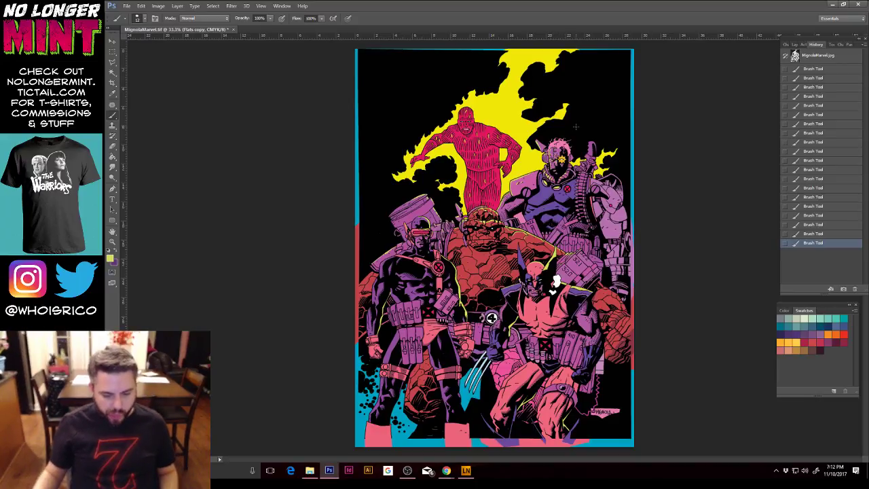
Step: Fill the small gap beneath Cable's arm on the Flats copy layer with the flame's bright yellow
left_click(113, 73)
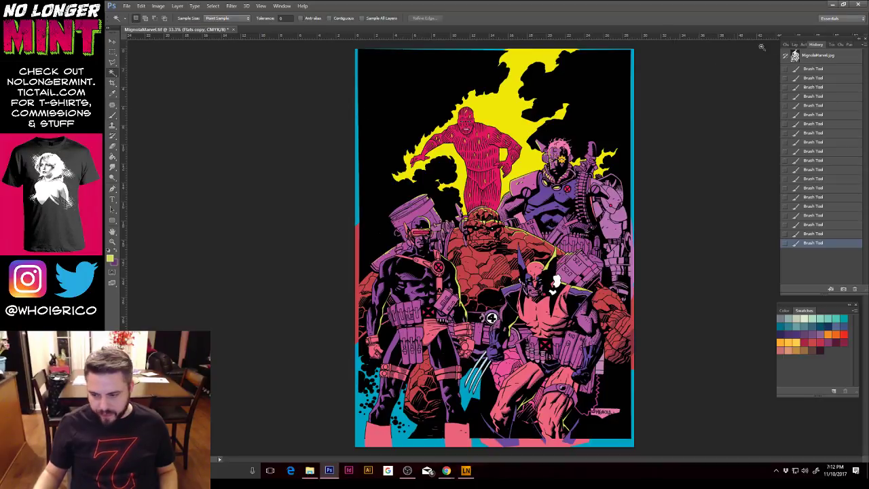
left_click(795, 45)
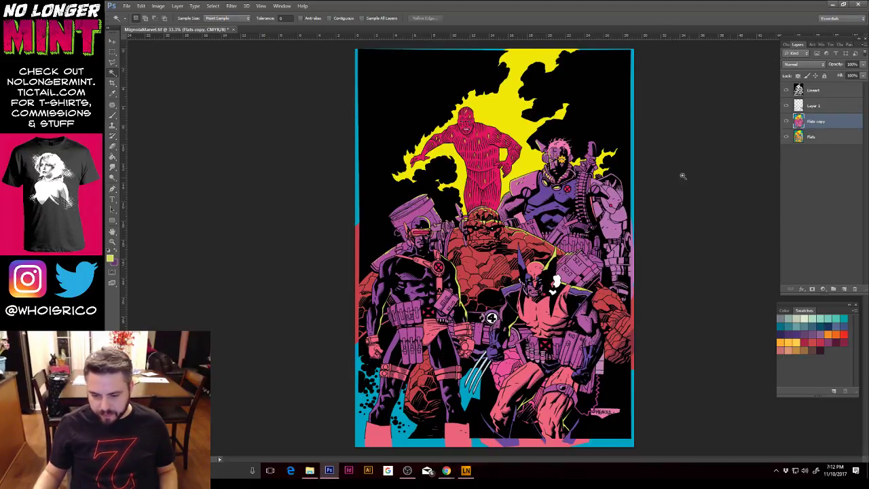
left_click(520, 217)
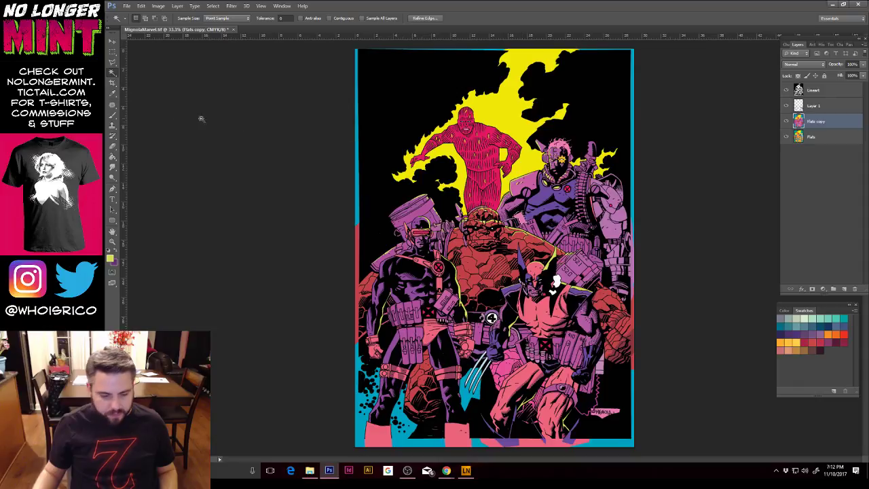
left_click(112, 157)
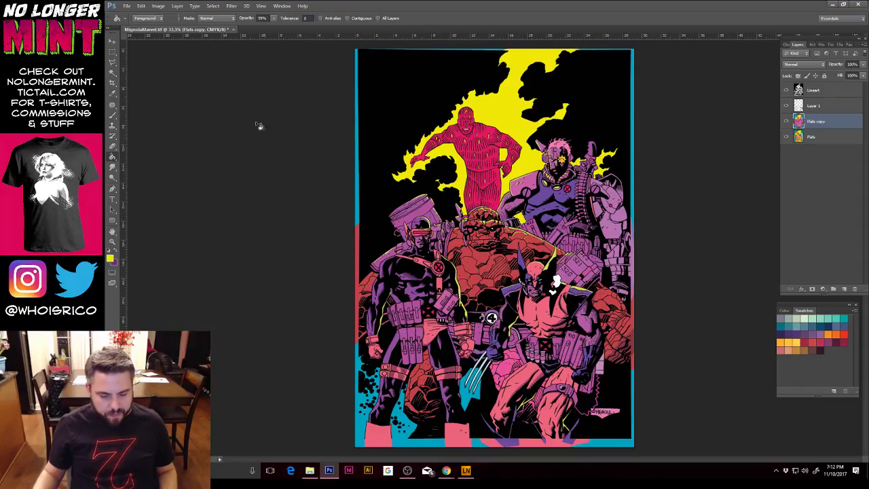
left_click(113, 62)
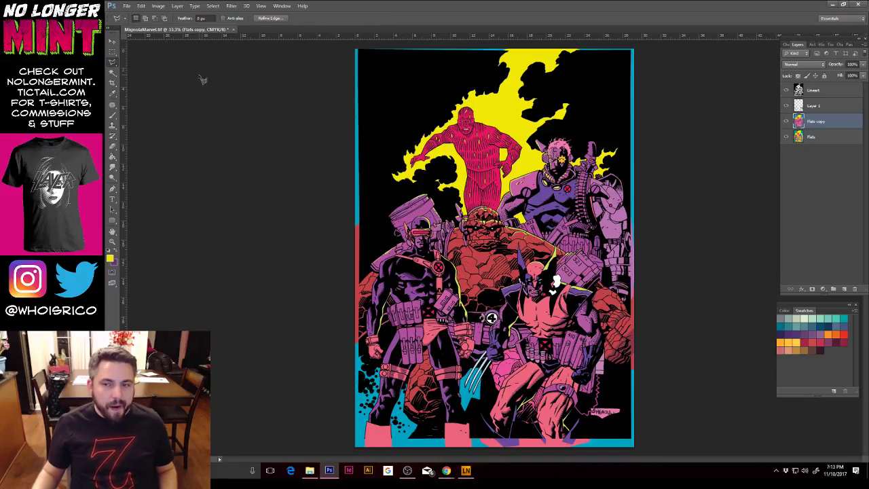
Step: Save the coloured MignolaMarvel artwork
left_click(127, 5)
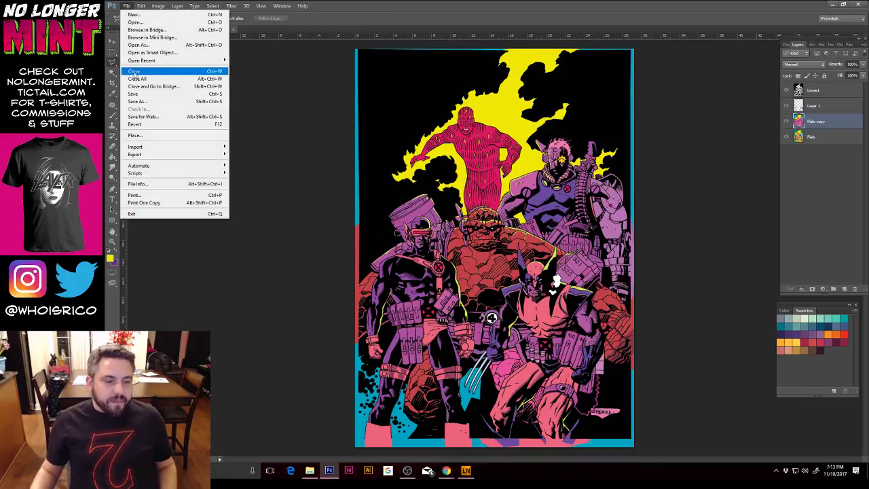
left_click(136, 94)
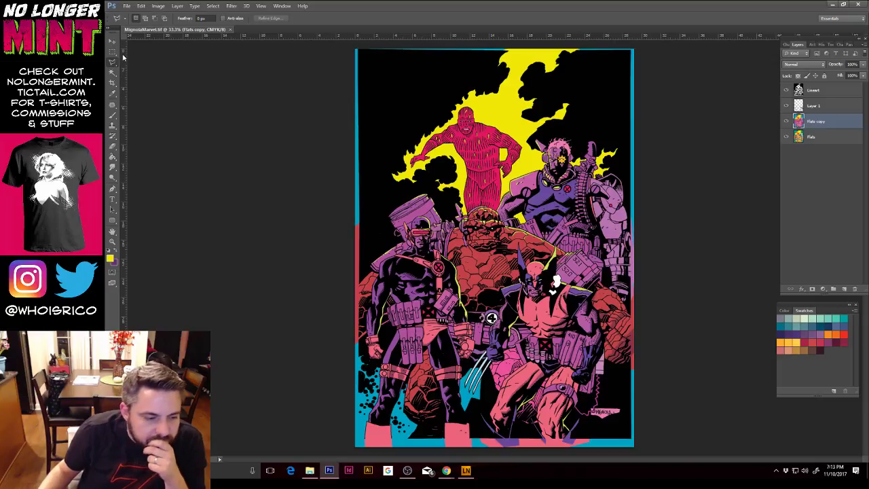
left_click(127, 6)
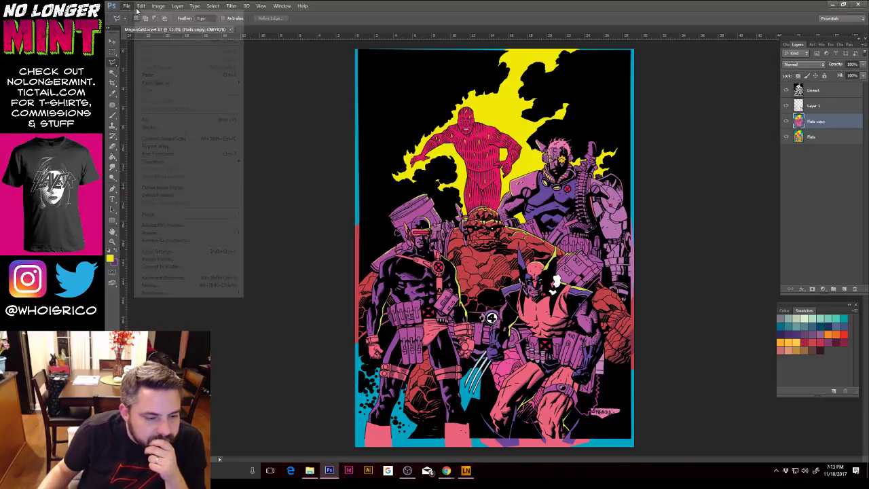
mouse_move(162, 8)
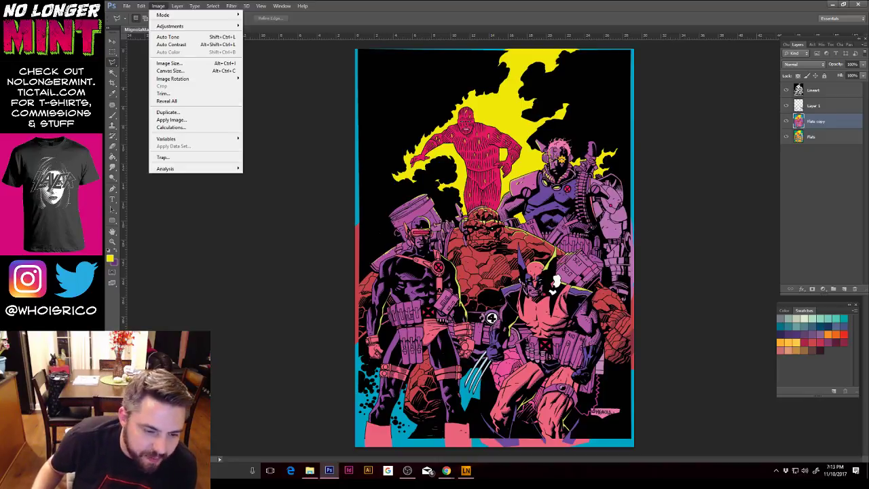
mouse_move(282, 7)
left_click(389, 13)
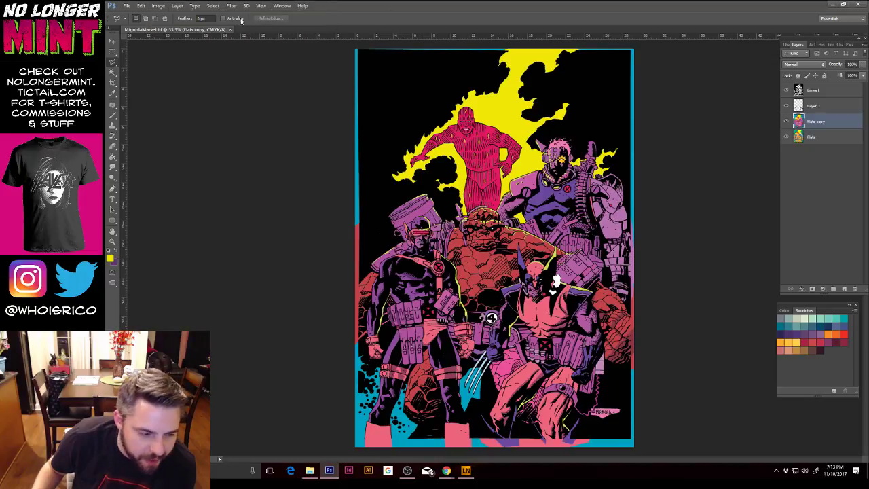
left_click(126, 6)
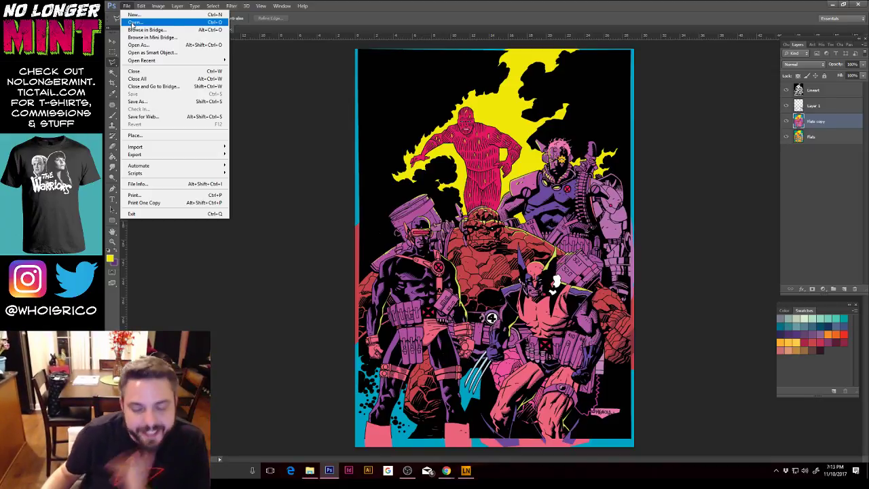
left_click(367, 28)
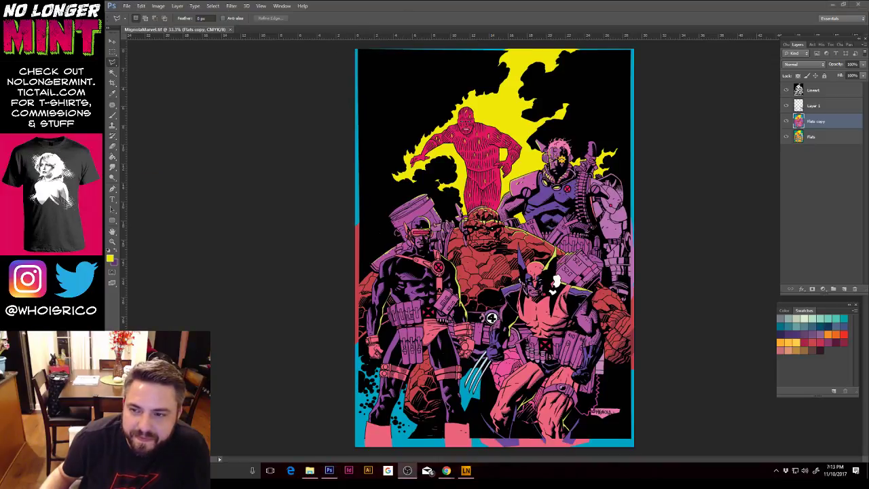